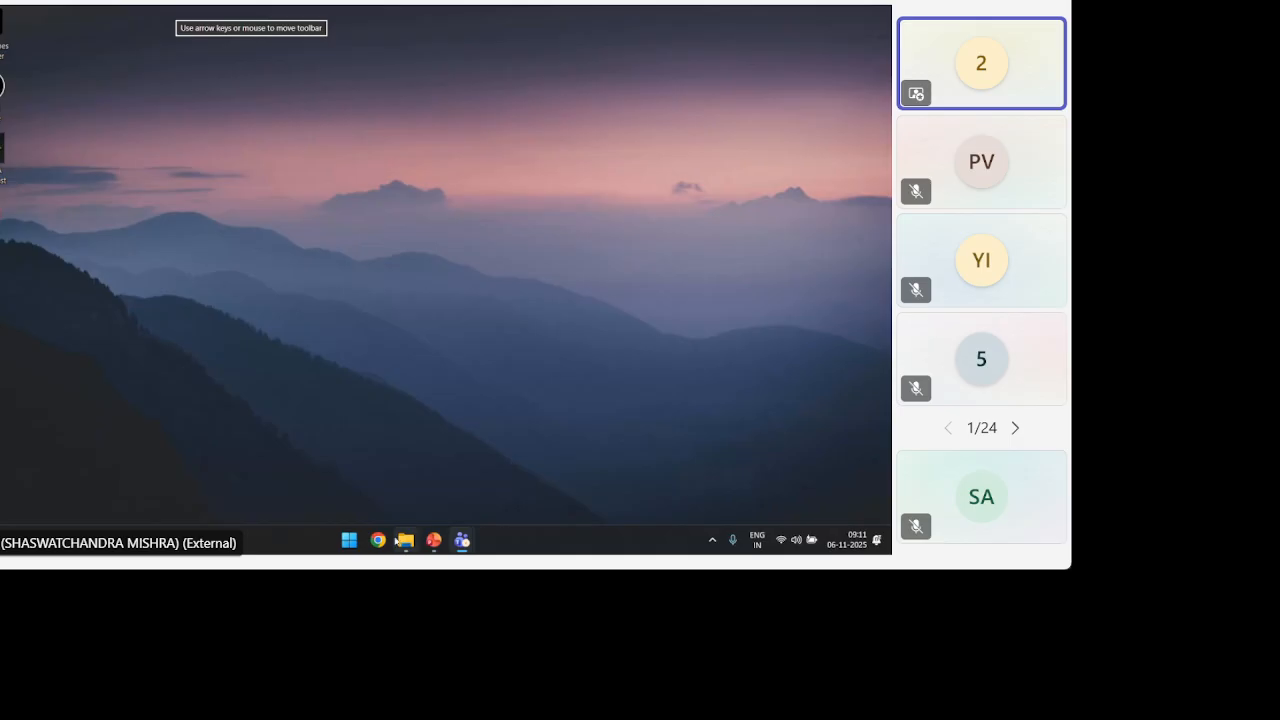
Open the buck_converter_simulink model from New folder in MATLAB and maximize the MATLAB window
{"action": "left_click", "coordinate": [405, 540]}
{"action": "left_click", "coordinate": [174, 176]}
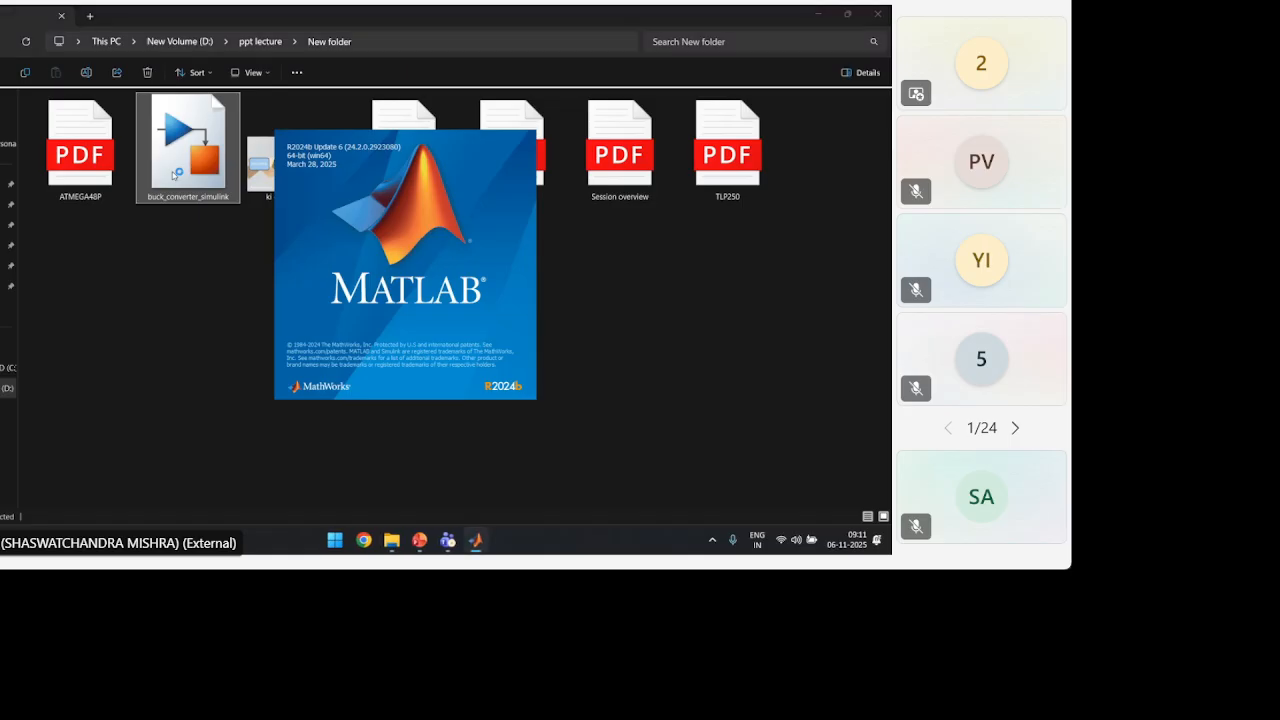
{"action": "mouse_move", "coordinate": [478, 536]}
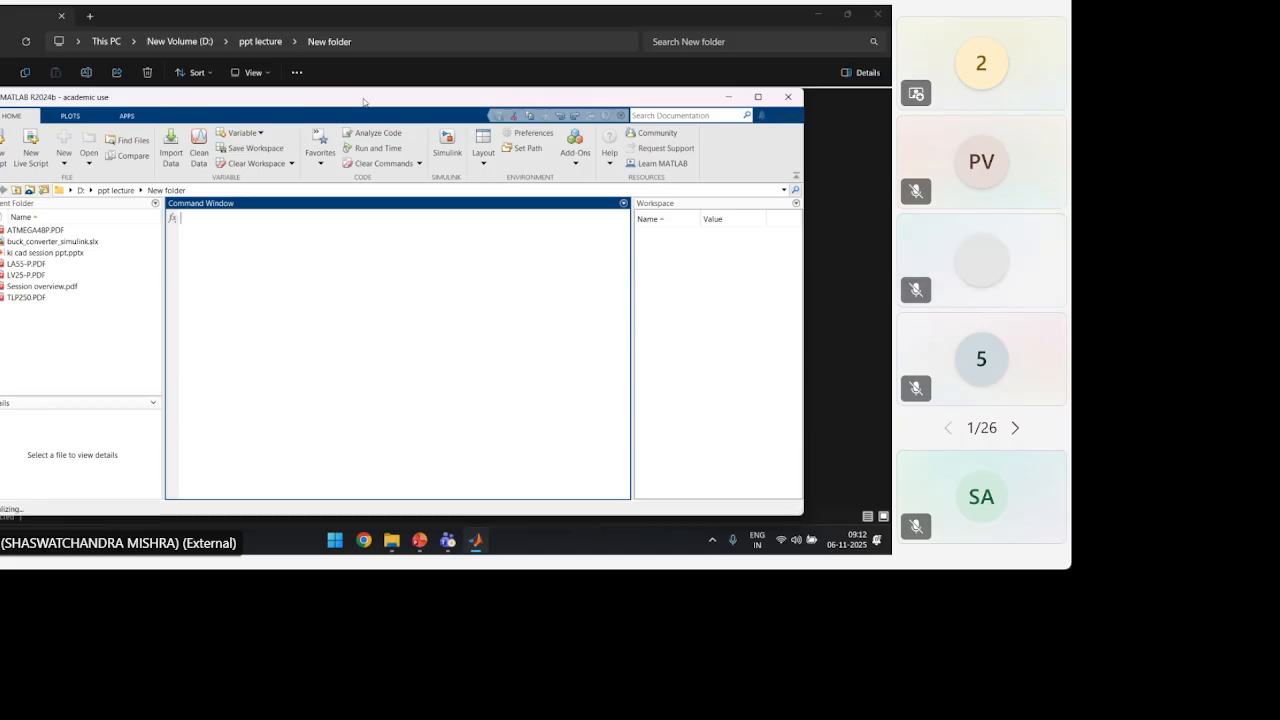
{"action": "double_click", "coordinate": [363, 98]}
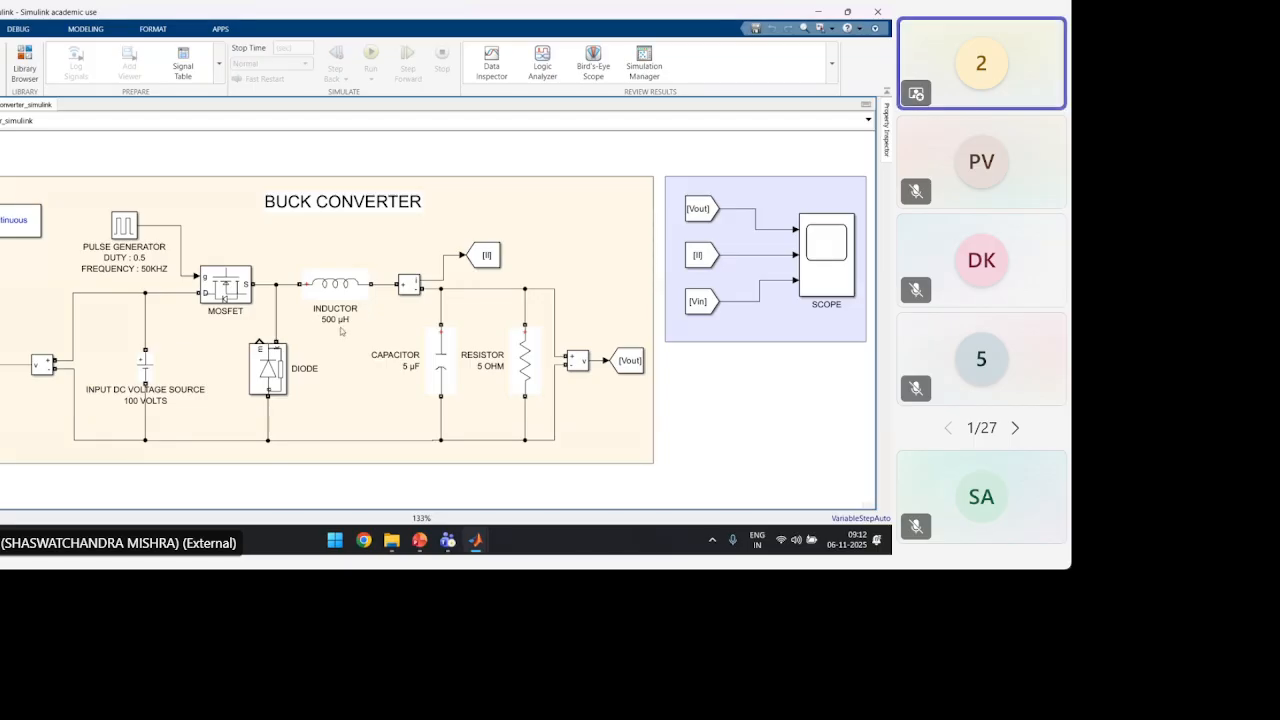
Review the block parameters of the input DC voltage source and the inductor in the buck converter model
{"action": "scroll", "coordinate": [340, 331], "scroll_direction": "down", "scroll_amount": 5}
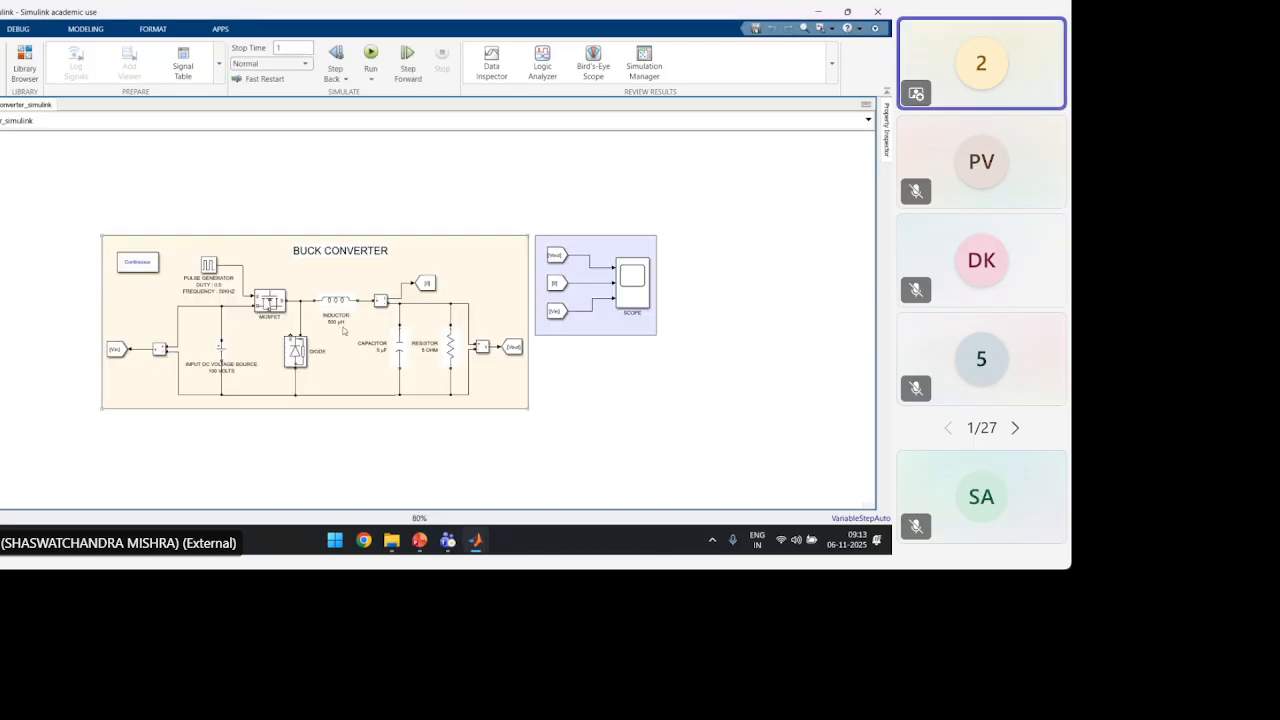
{"action": "scroll", "coordinate": [348, 327], "scroll_direction": "up", "scroll_amount": 2}
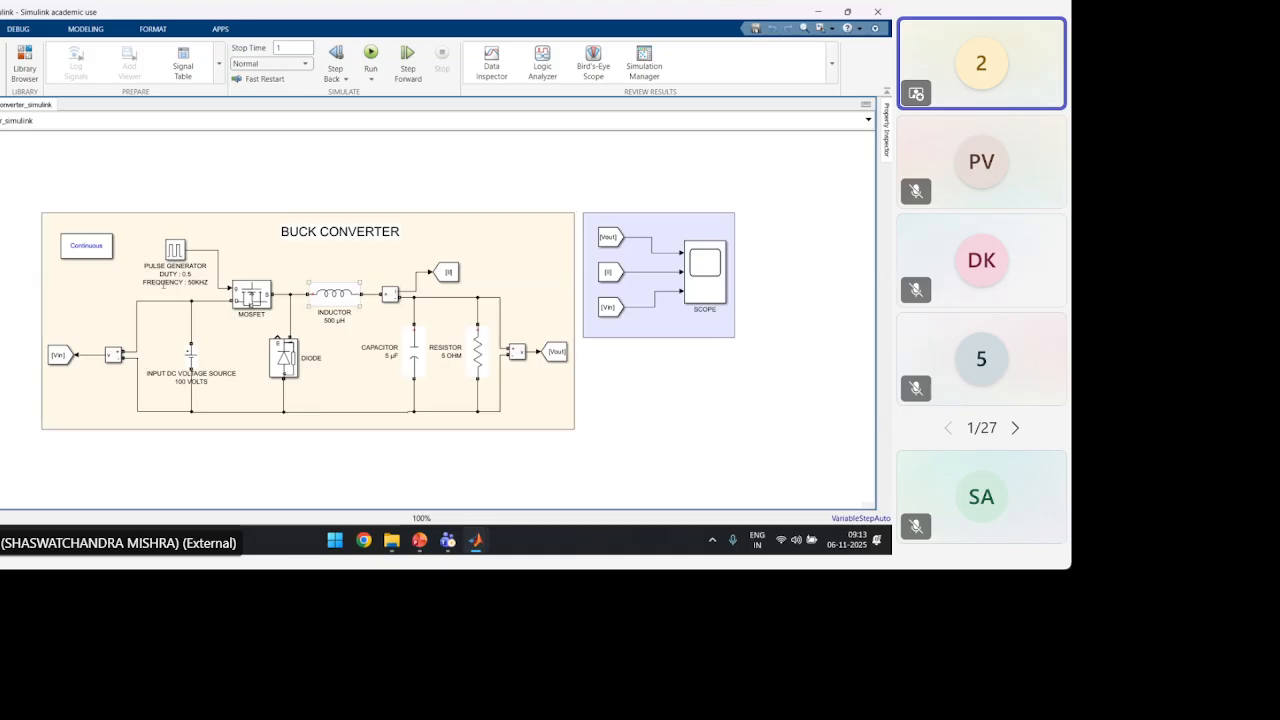
{"action": "double_click", "coordinate": [191, 358]}
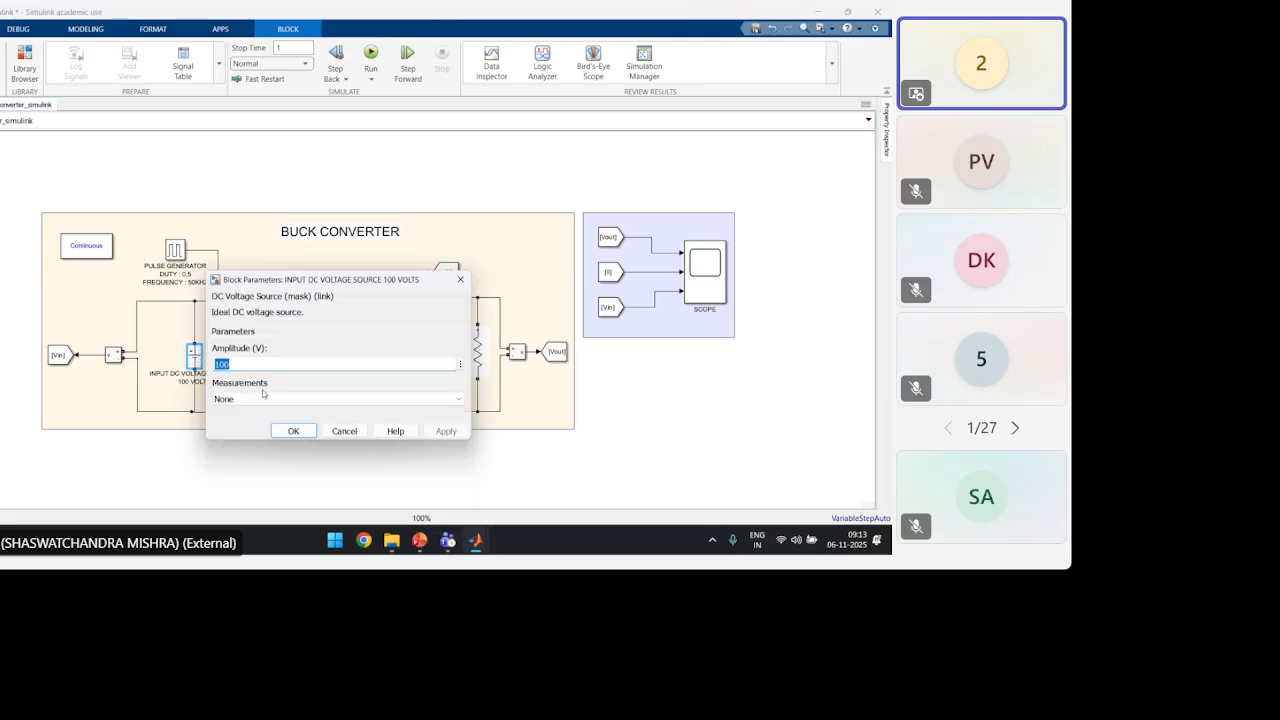
{"action": "left_click", "coordinate": [293, 431]}
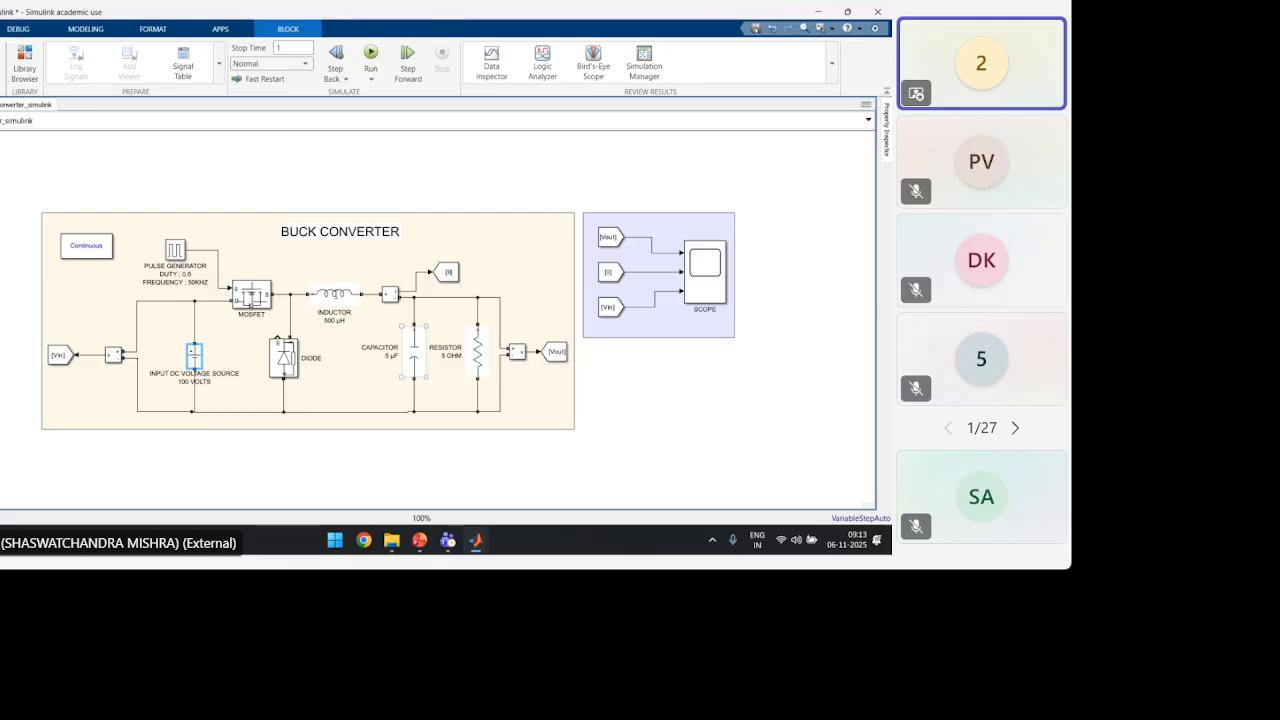
{"action": "left_click", "coordinate": [337, 297]}
{"action": "double_click", "coordinate": [337, 297]}
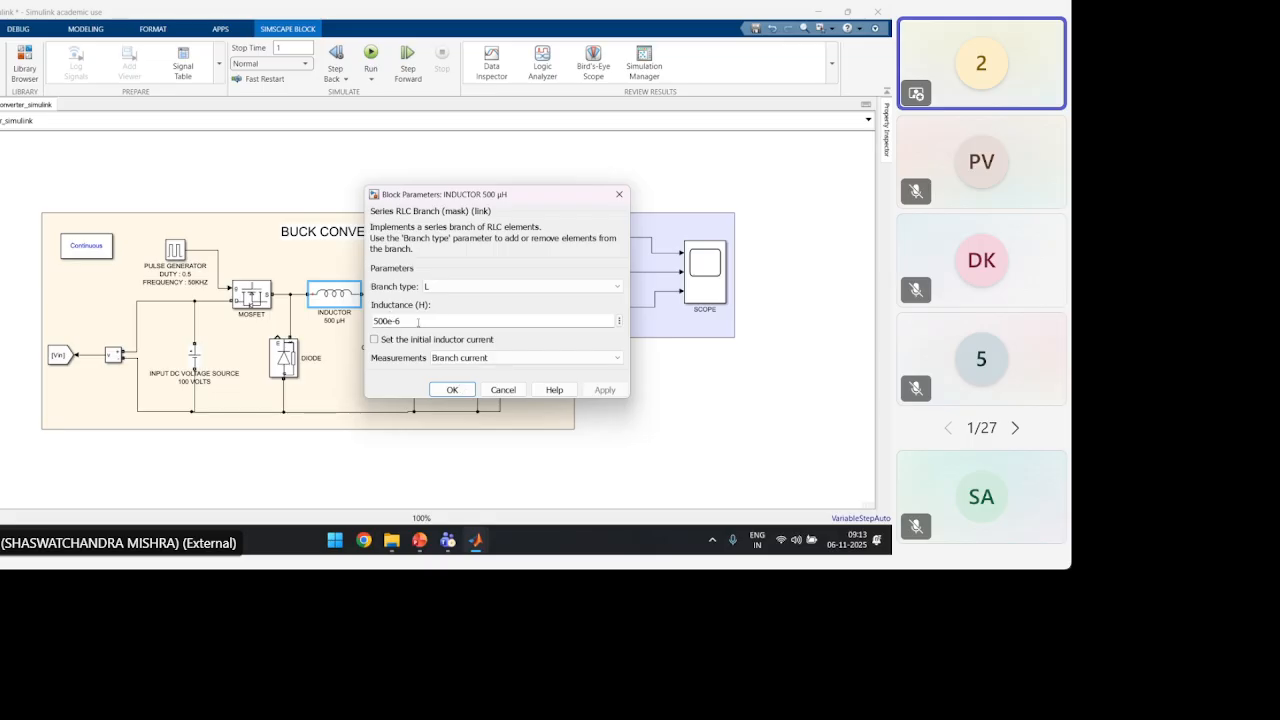
{"action": "left_click", "coordinate": [455, 389]}
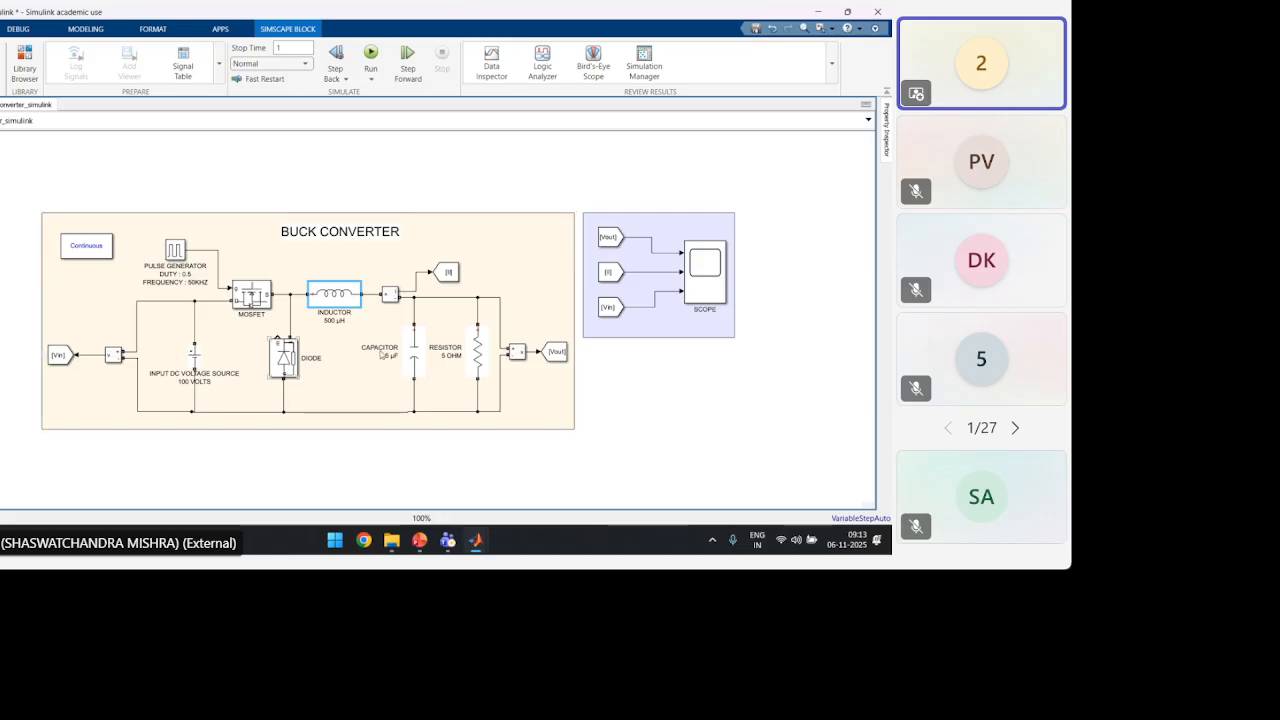
Run the buck converter simulation and view the Vout, Il and Vin waveforms in the scope
{"action": "left_click", "coordinate": [370, 55]}
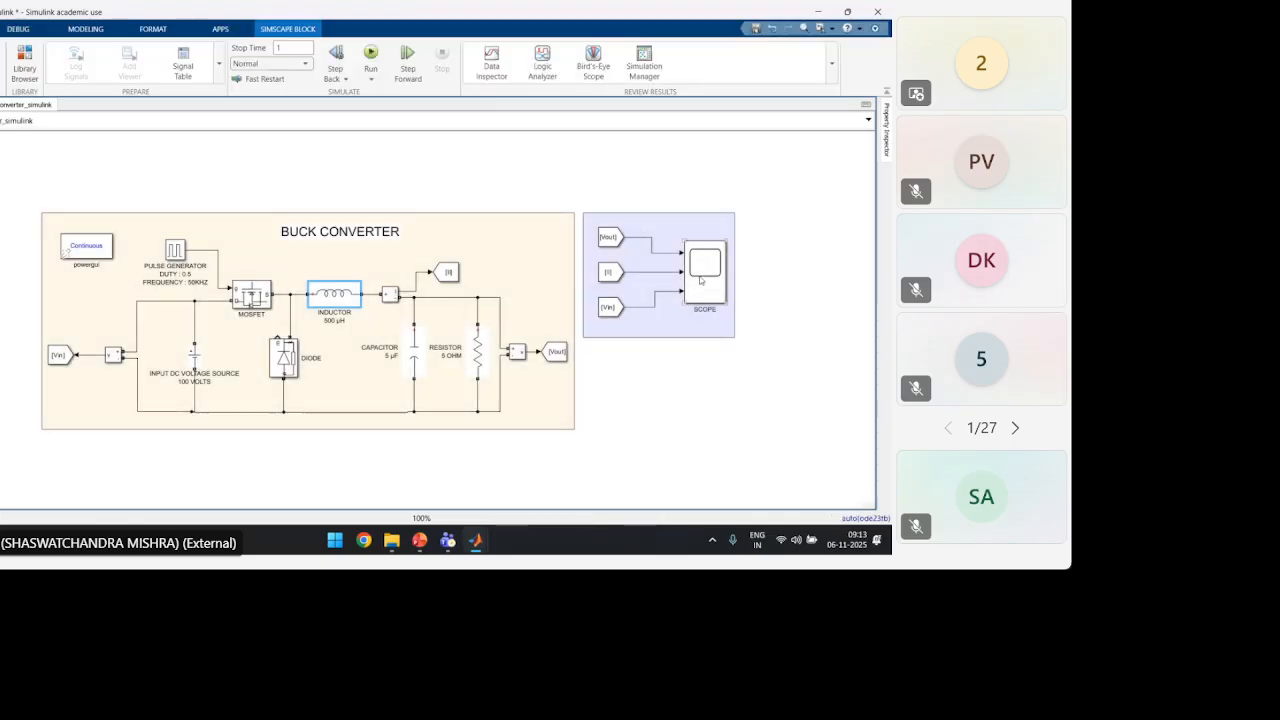
{"action": "left_click", "coordinate": [701, 284]}
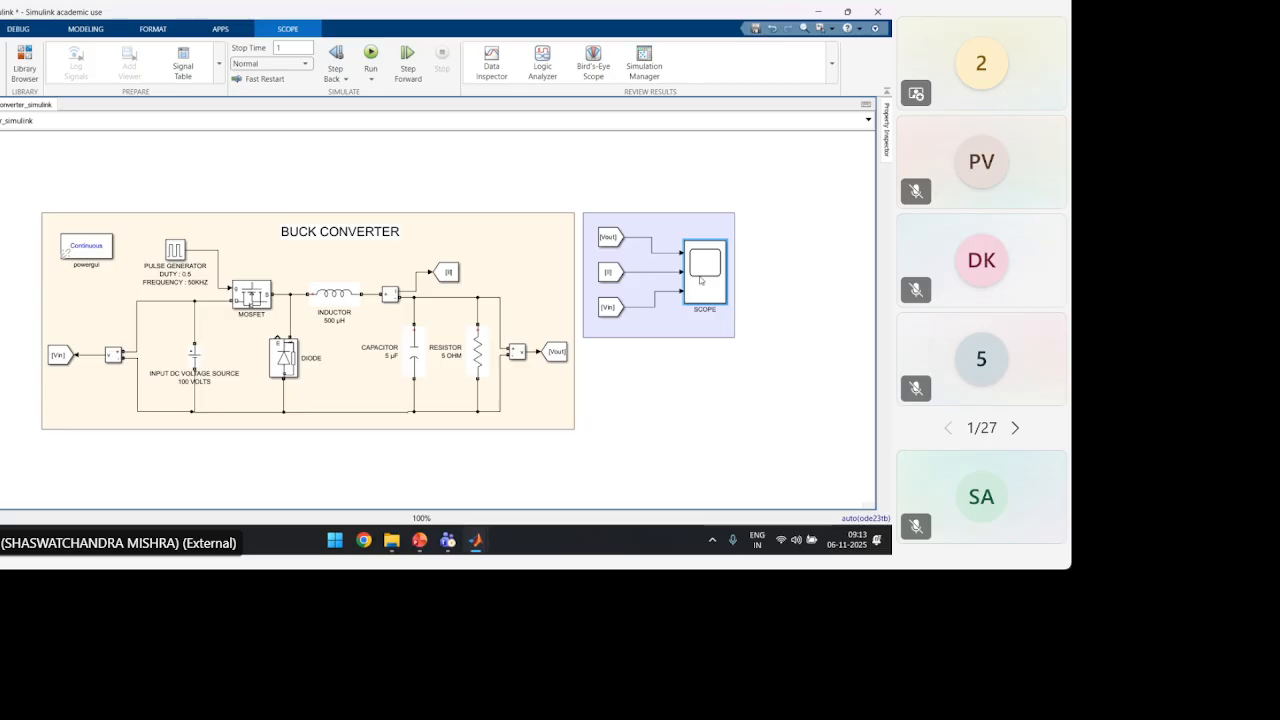
{"action": "double_click", "coordinate": [701, 281]}
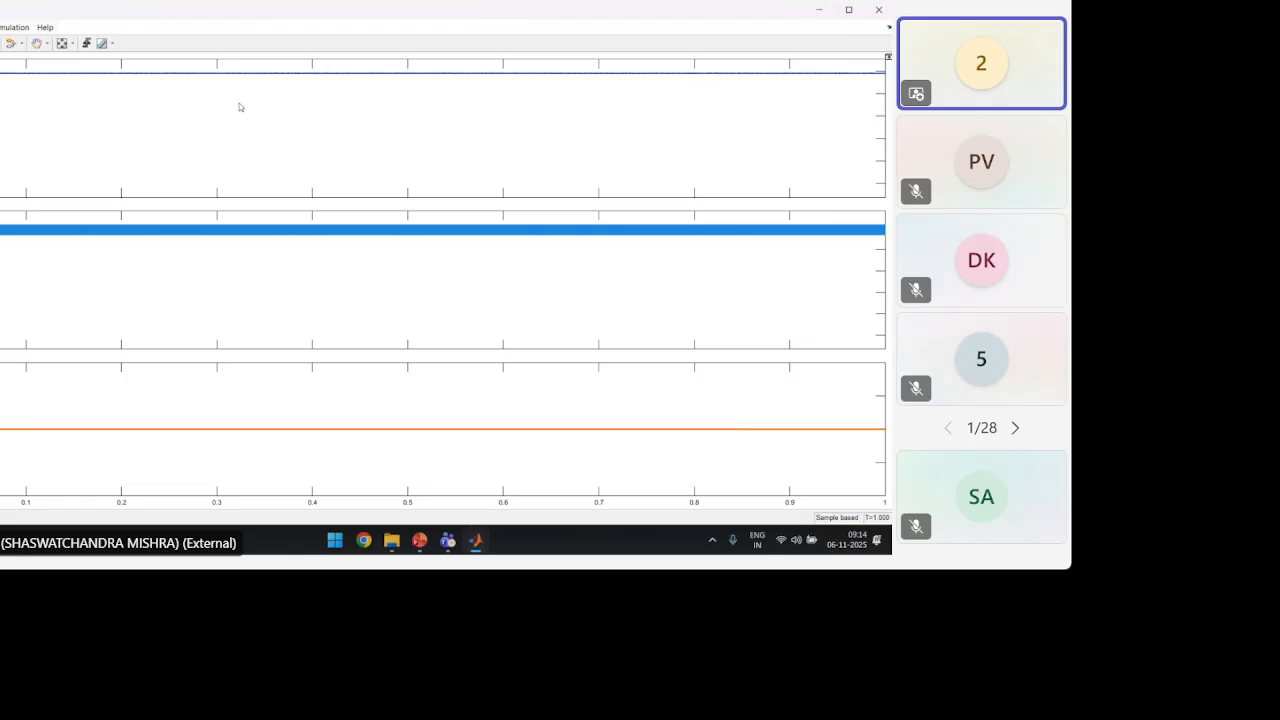
{"action": "left_click", "coordinate": [879, 12]}
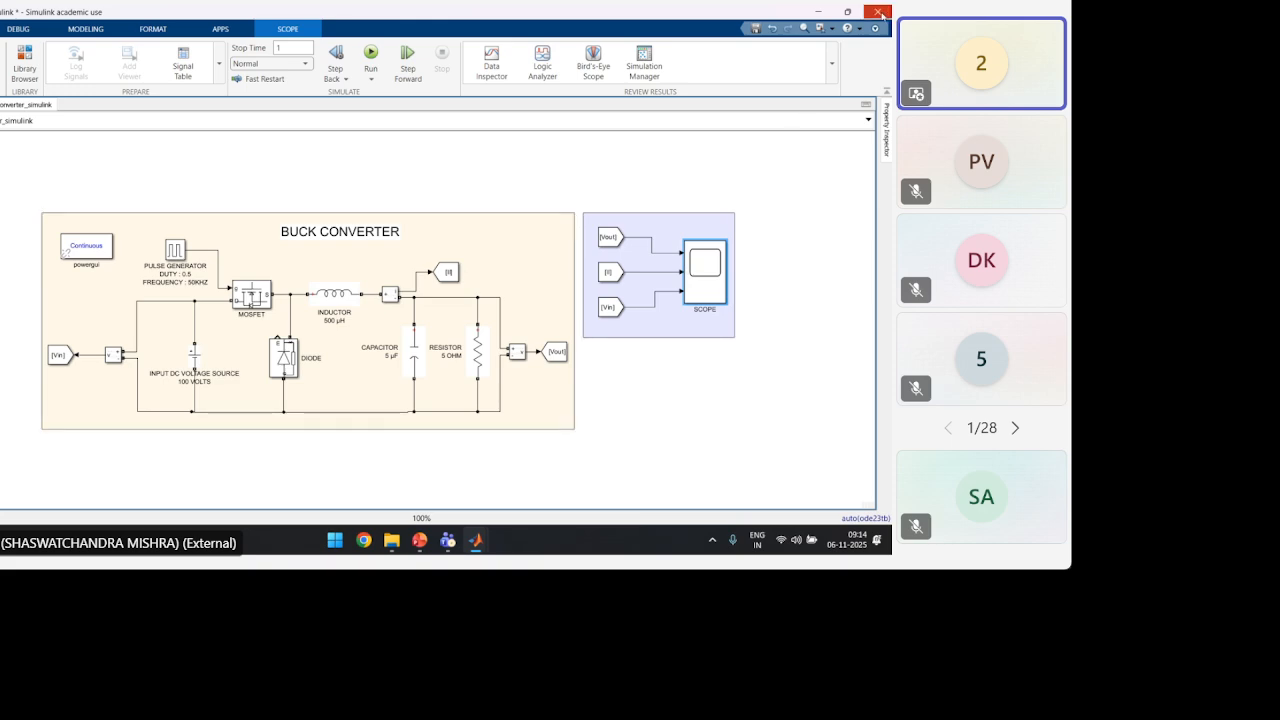
Close the buck converter model without saving it and exit MATLAB
{"action": "left_click", "coordinate": [879, 12]}
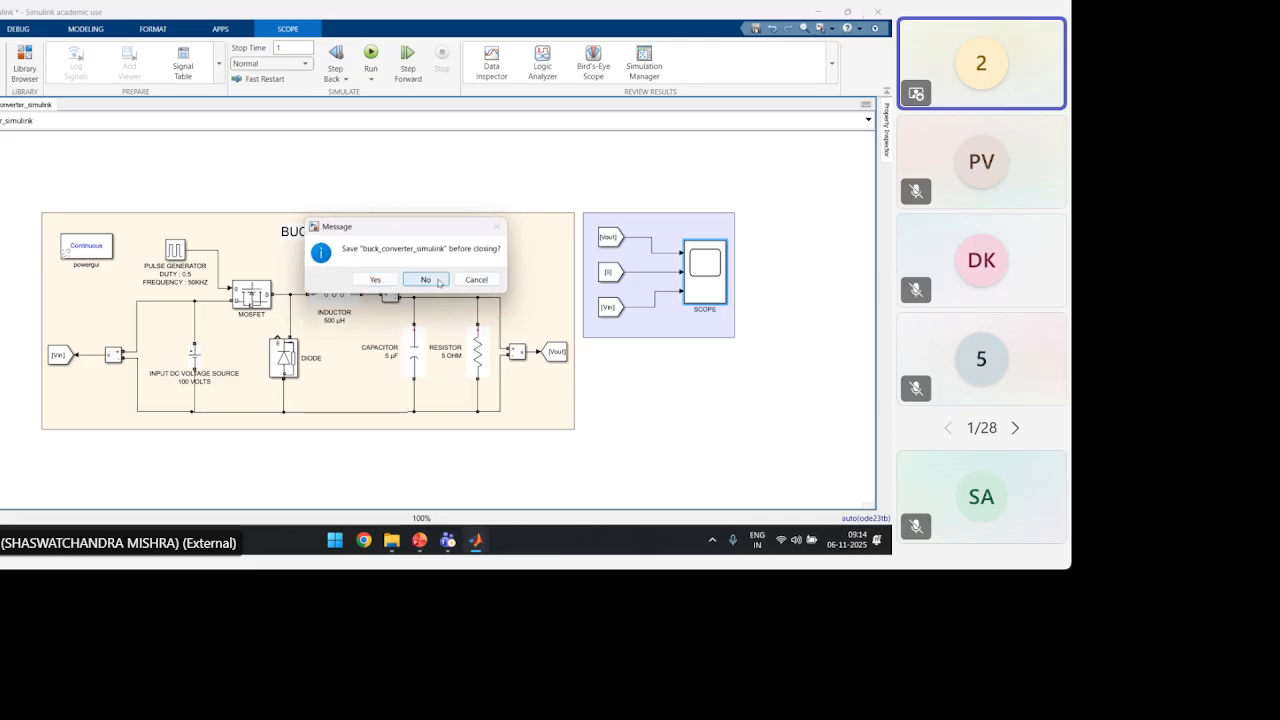
{"action": "left_click", "coordinate": [426, 280]}
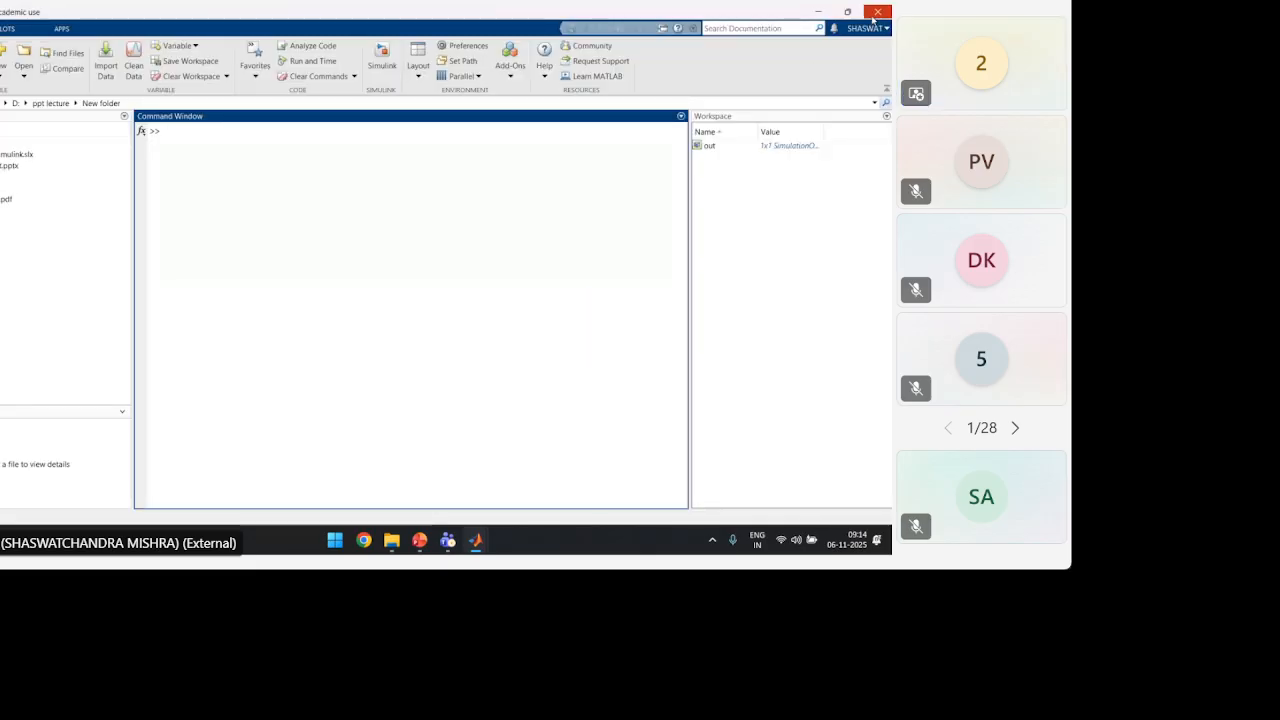
{"action": "left_click", "coordinate": [876, 13]}
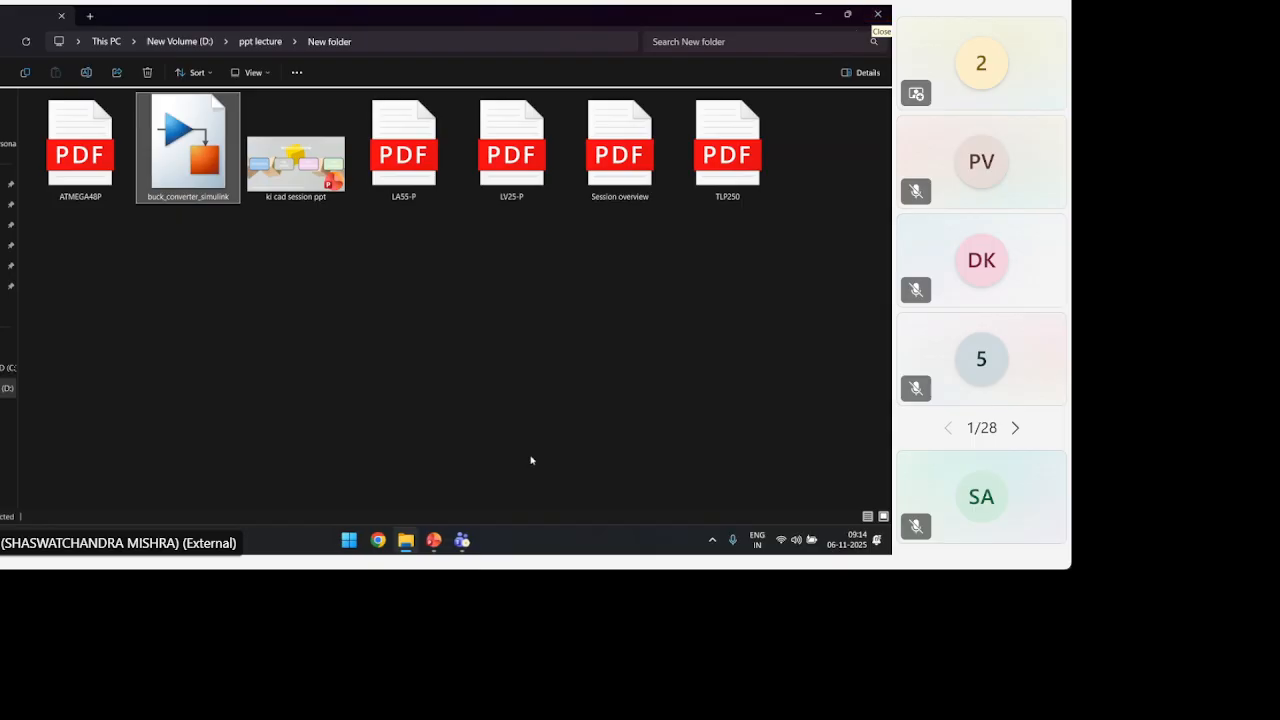
Switch to the ki cad session ppt in PowerPoint and present the Buck Converter Simulink Model slide in the slide show
{"action": "left_click", "coordinate": [433, 540]}
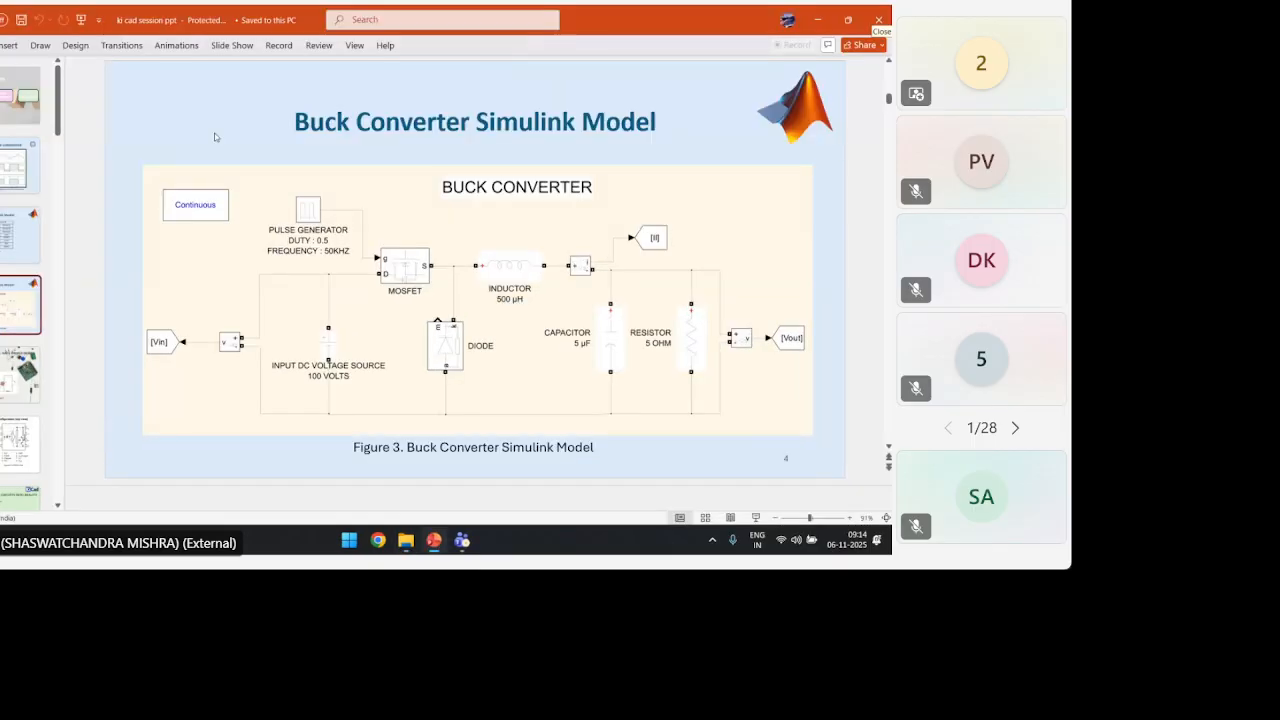
{"action": "left_click", "coordinate": [81, 19]}
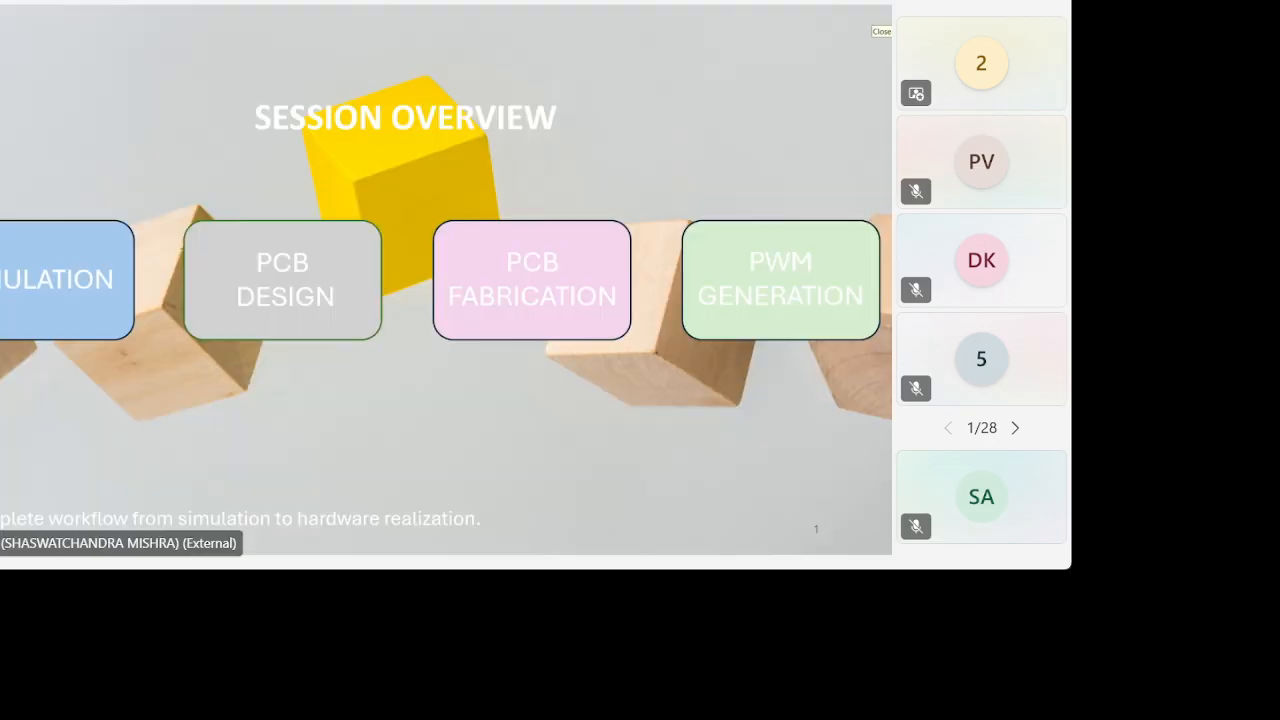
{"action": "left_click", "coordinate": [78, 282]}
{"action": "left_click", "coordinate": [479, 352]}
{"action": "left_click", "coordinate": [479, 352]}
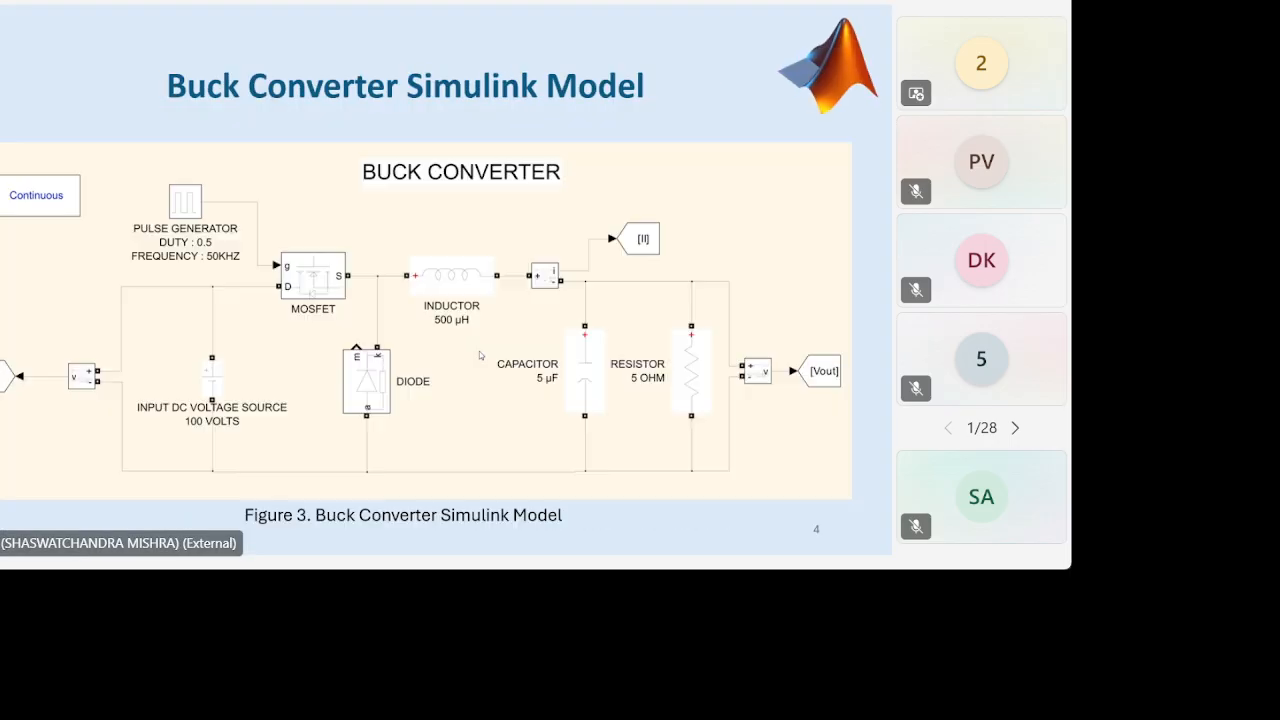
{"action": "left_click", "coordinate": [479, 351]}
{"action": "left_click", "coordinate": [80, 334]}
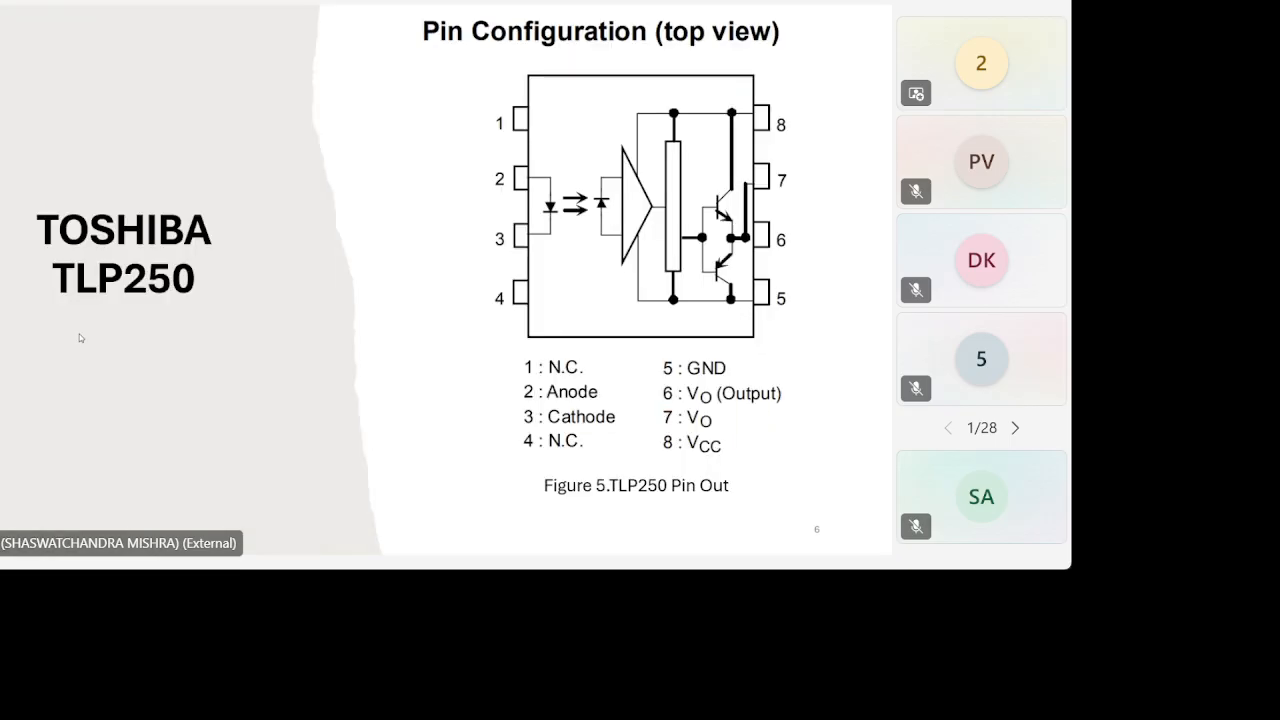
{"action": "key", "text": "Left"}
{"action": "key", "text": "Left"}
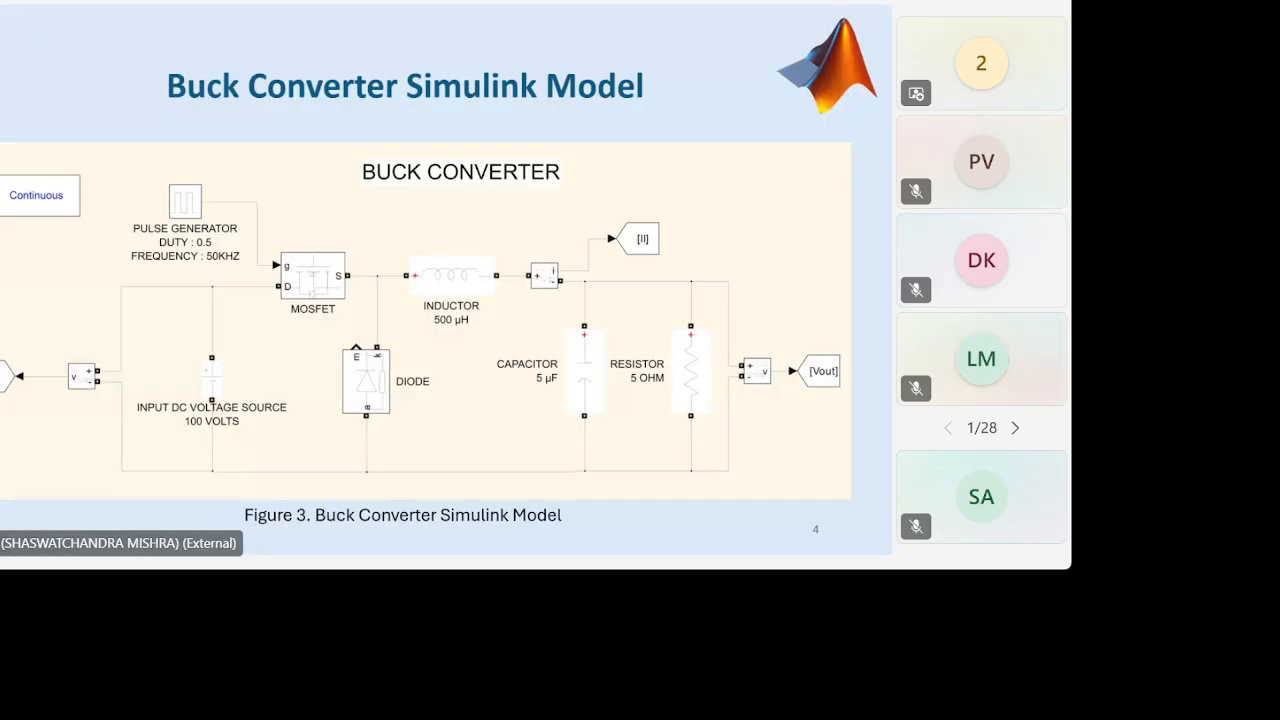
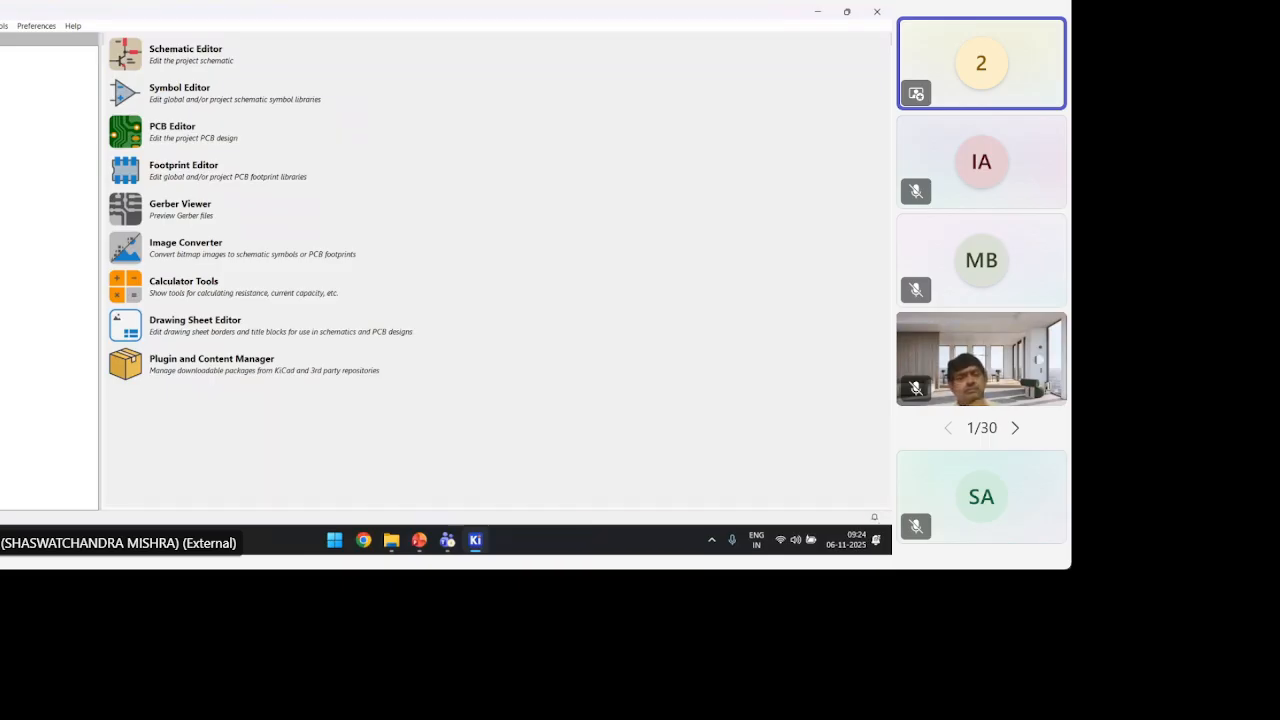
Create a new KiCad project named kicad_demo in its own folder and open its schematic for editing
{"action": "key", "text": "ctrl+n"}
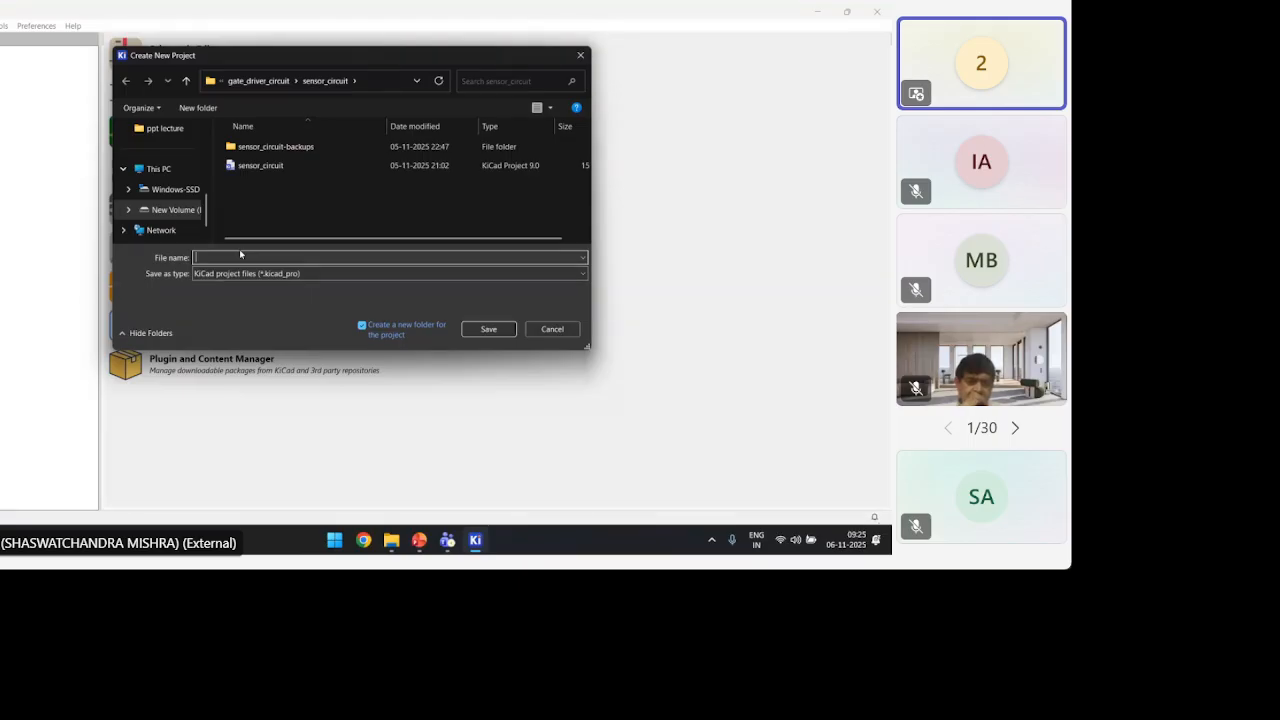
{"action": "type", "text": "k"}
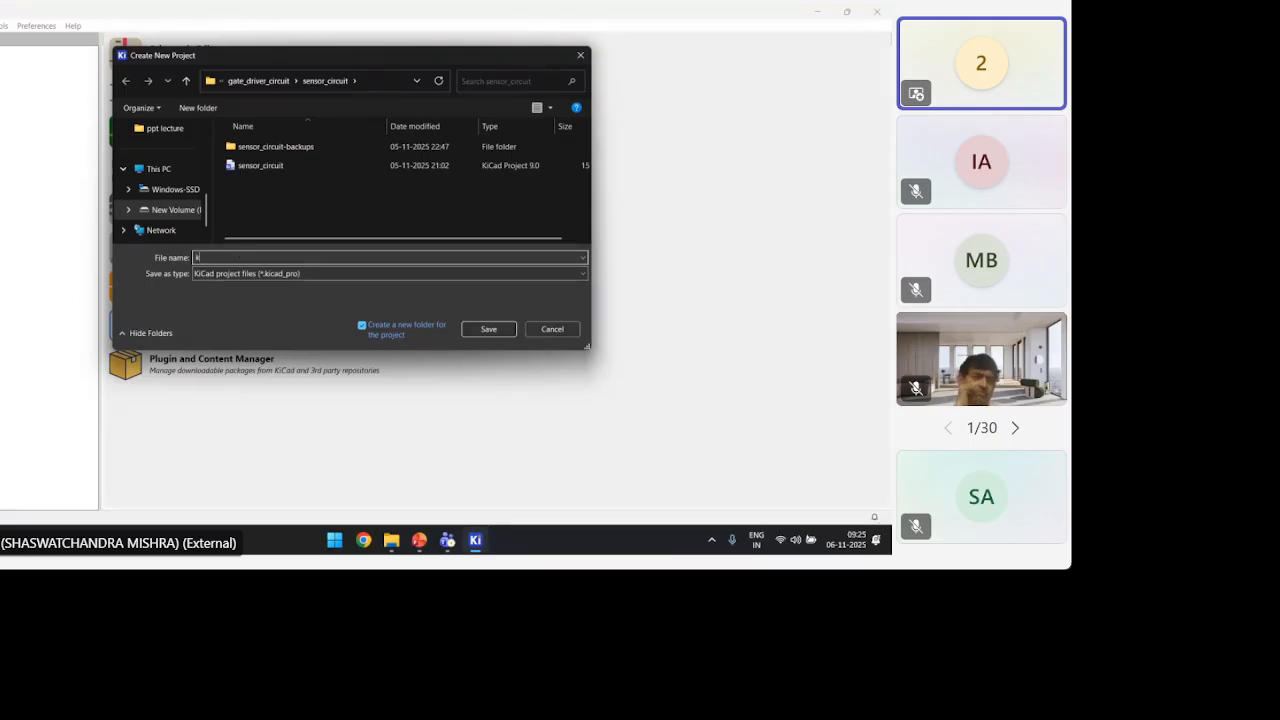
{"action": "type", "text": "icad_demo"}
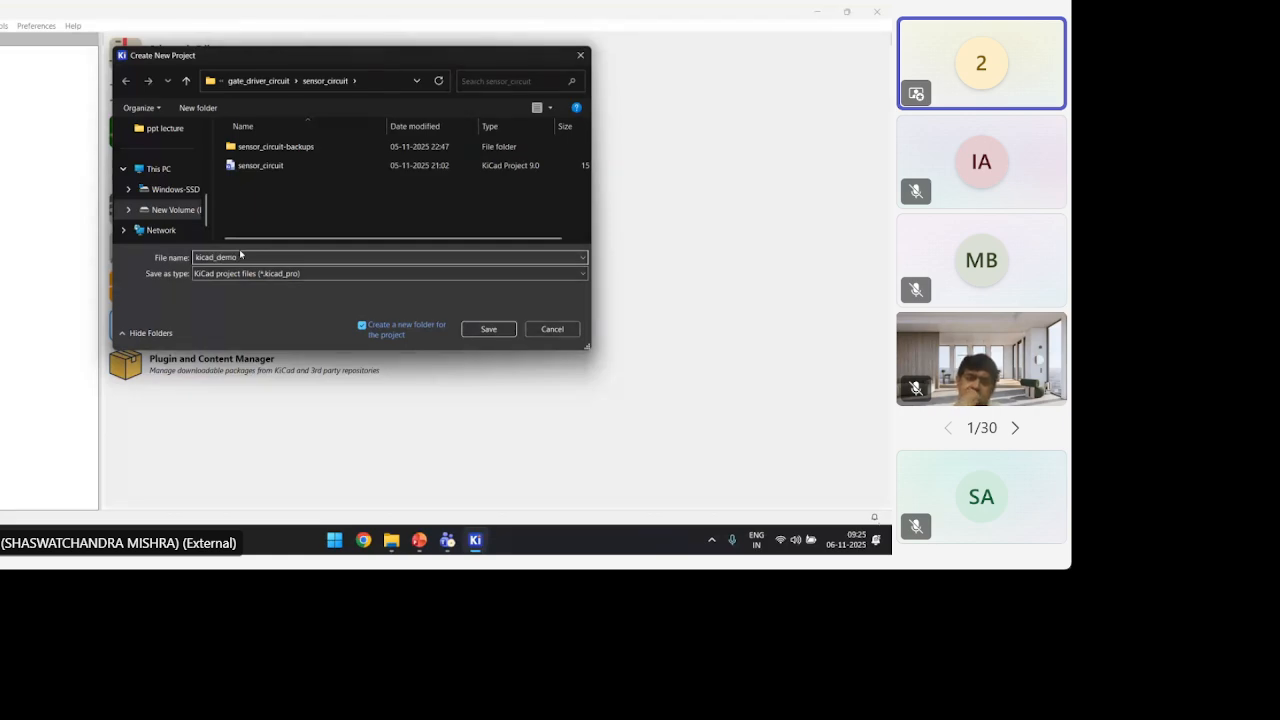
{"action": "left_click", "coordinate": [489, 330]}
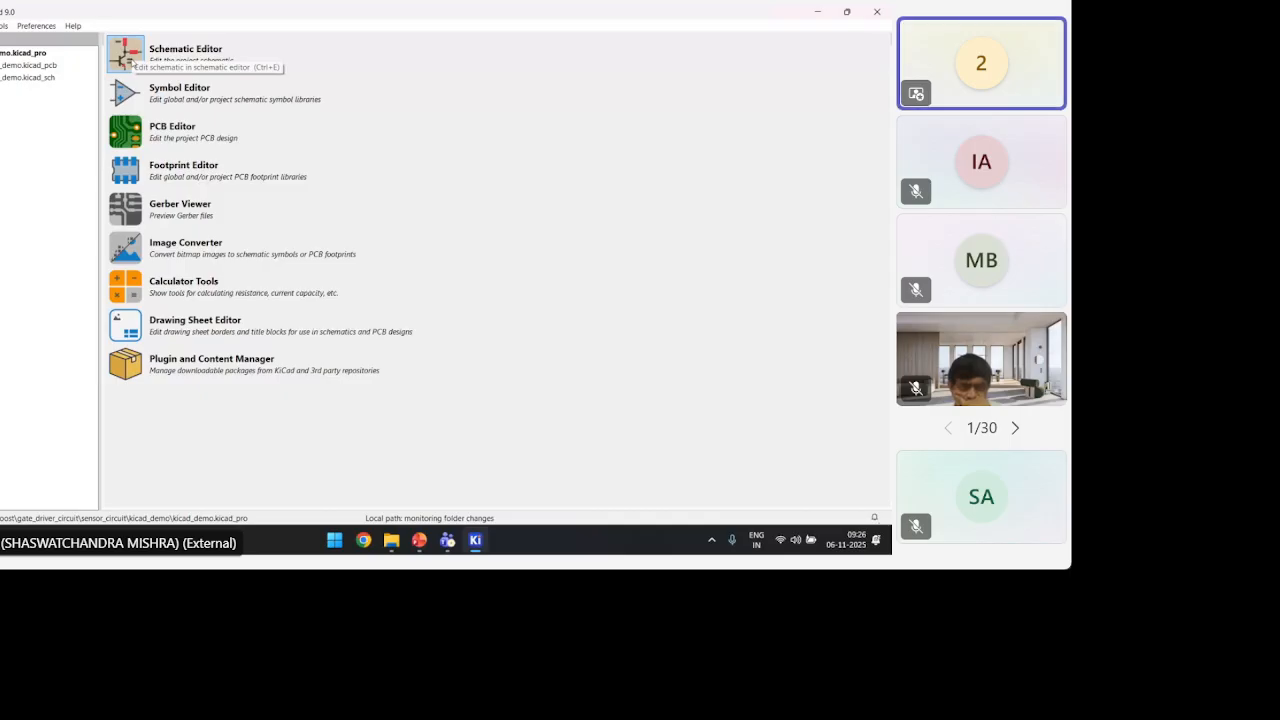
{"action": "left_click", "coordinate": [131, 59]}
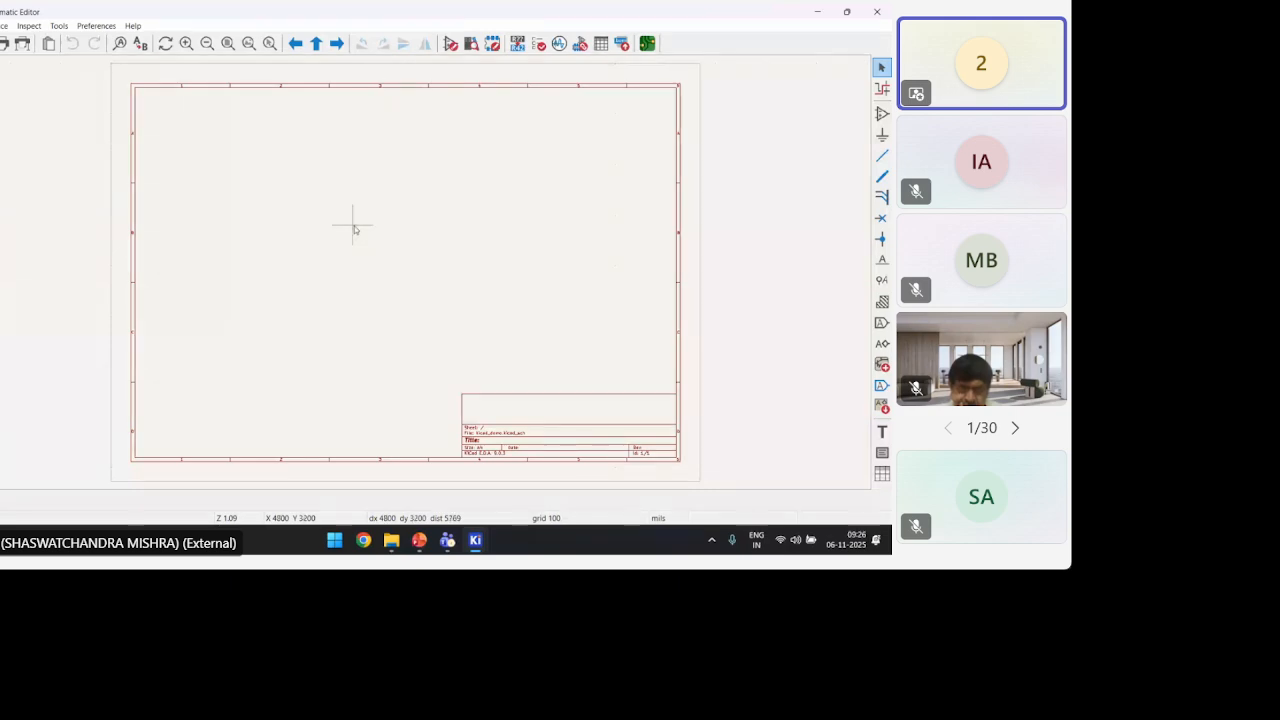
Examine the empty drawing sheet and the fields of its title block
{"action": "scroll", "coordinate": [406, 277], "scroll_direction": "up", "scroll_amount": 5}
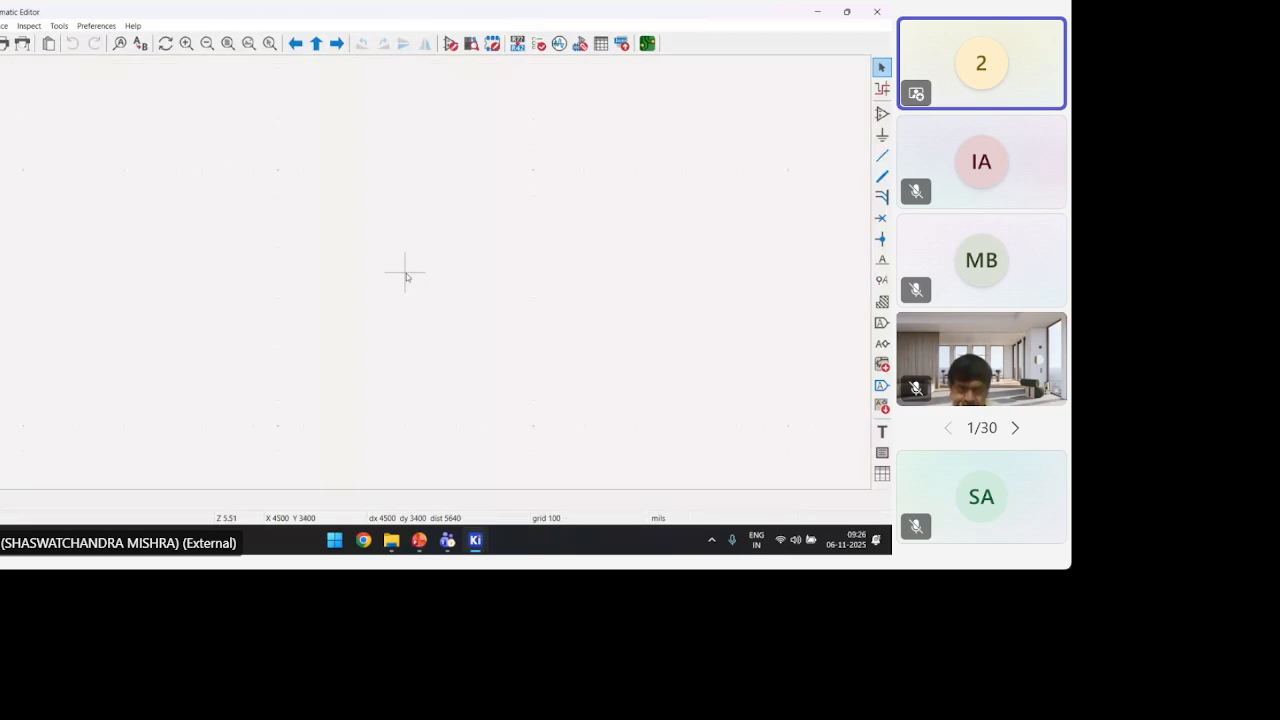
{"action": "scroll", "coordinate": [406, 277], "scroll_direction": "down", "scroll_amount": 5}
{"action": "middle_click_drag", "start_coordinate": [406, 271], "coordinate": [289, 303]}
{"action": "scroll", "coordinate": [406, 277], "scroll_direction": "up", "scroll_amount": 1}
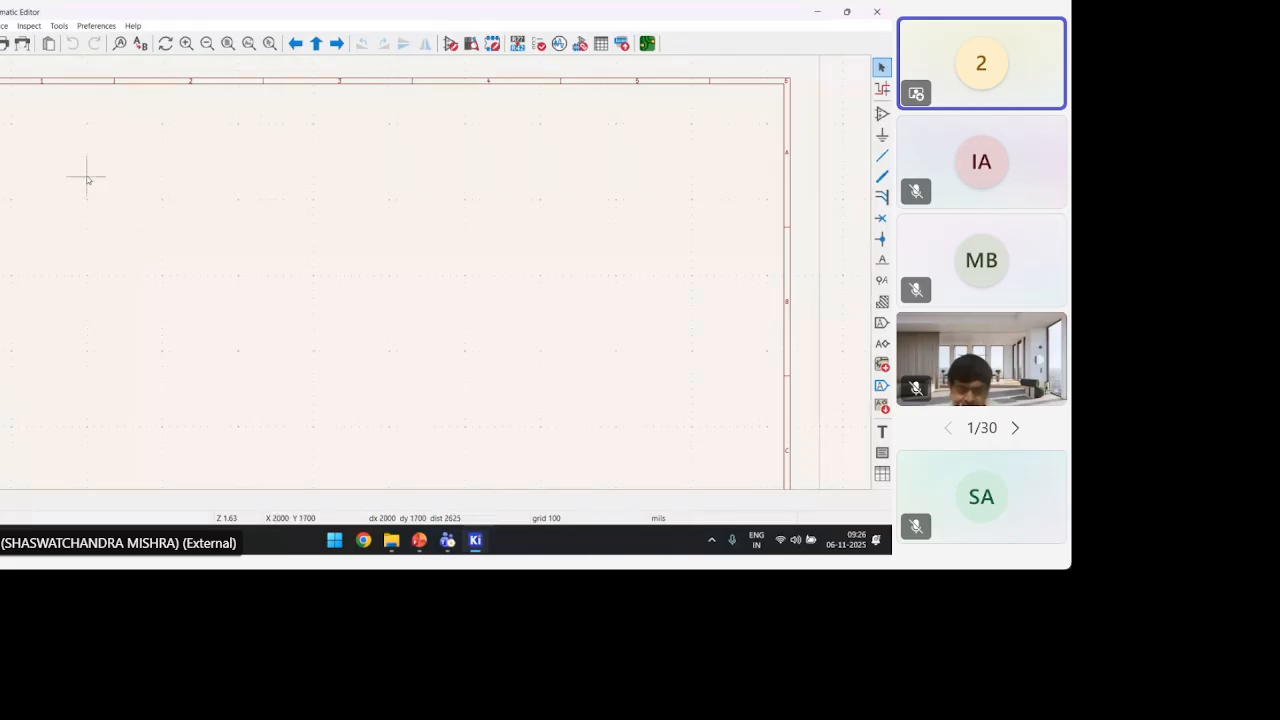
{"action": "scroll", "coordinate": [380, 386], "scroll_direction": "down", "scroll_amount": 3}
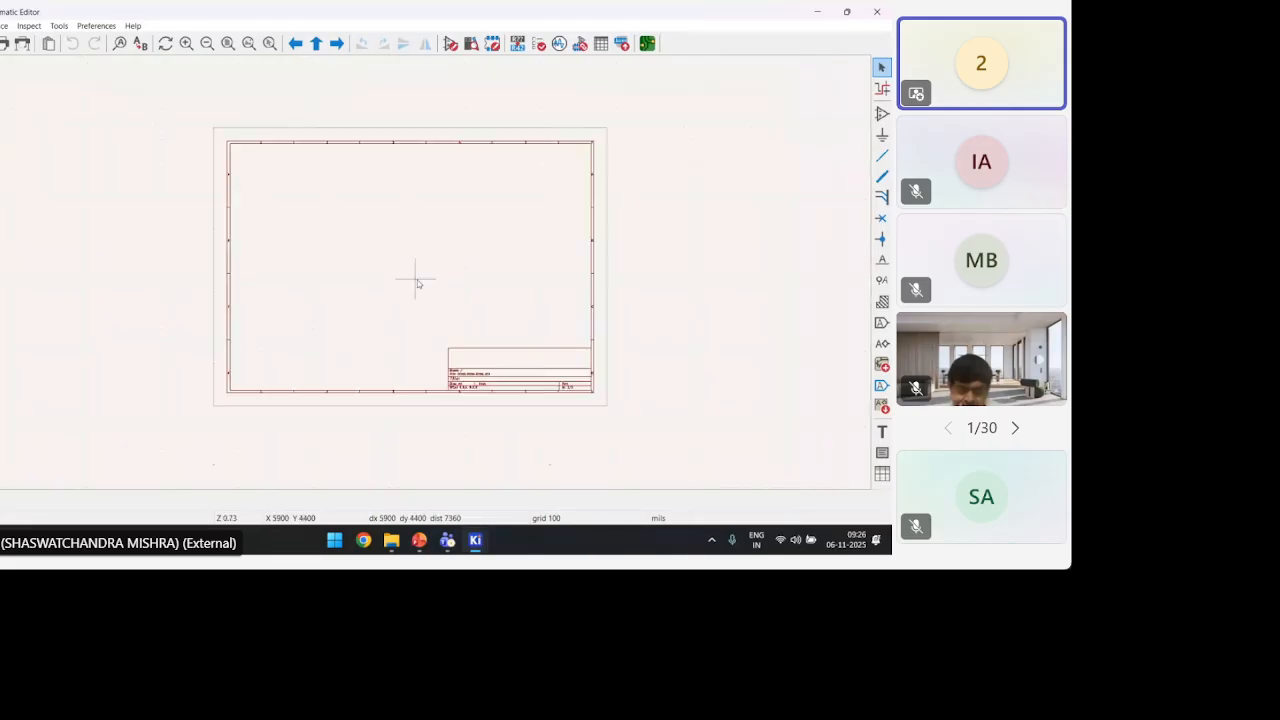
{"action": "scroll", "coordinate": [517, 423], "scroll_direction": "up", "scroll_amount": 2}
{"action": "scroll", "coordinate": [406, 277], "scroll_direction": "up", "scroll_amount": 2}
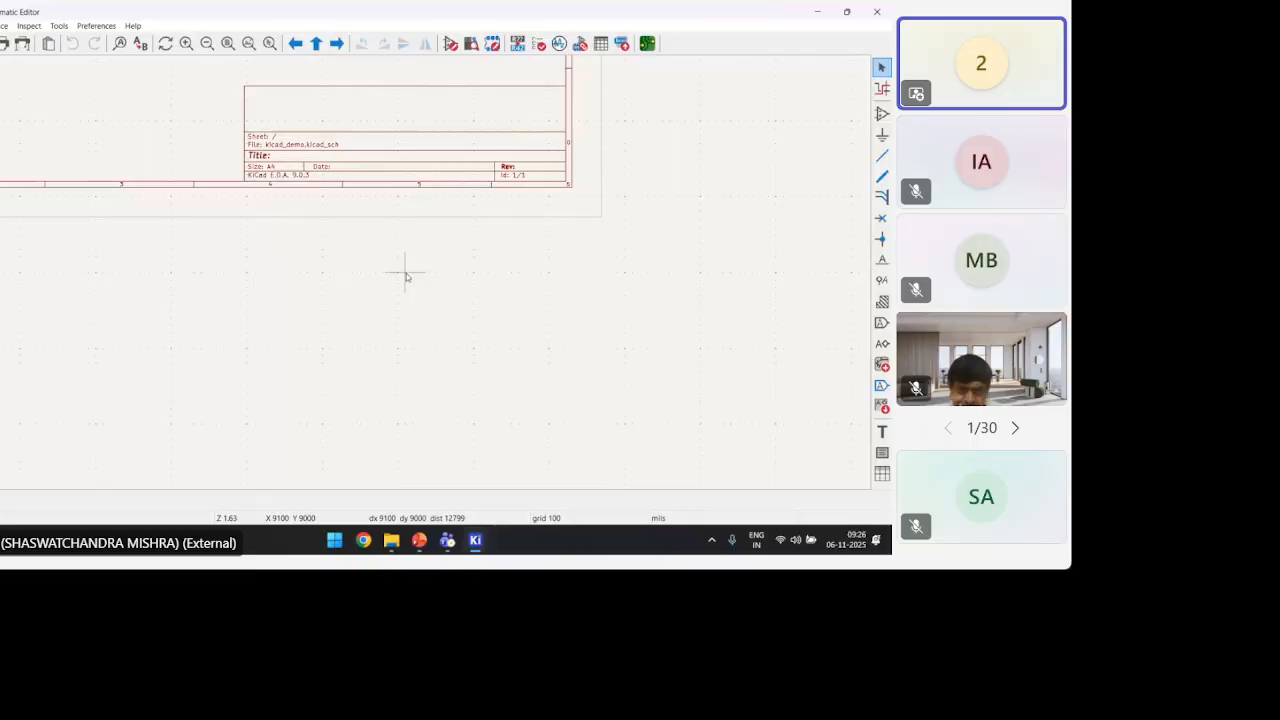
{"action": "scroll", "coordinate": [406, 277], "scroll_direction": "up", "scroll_amount": 3}
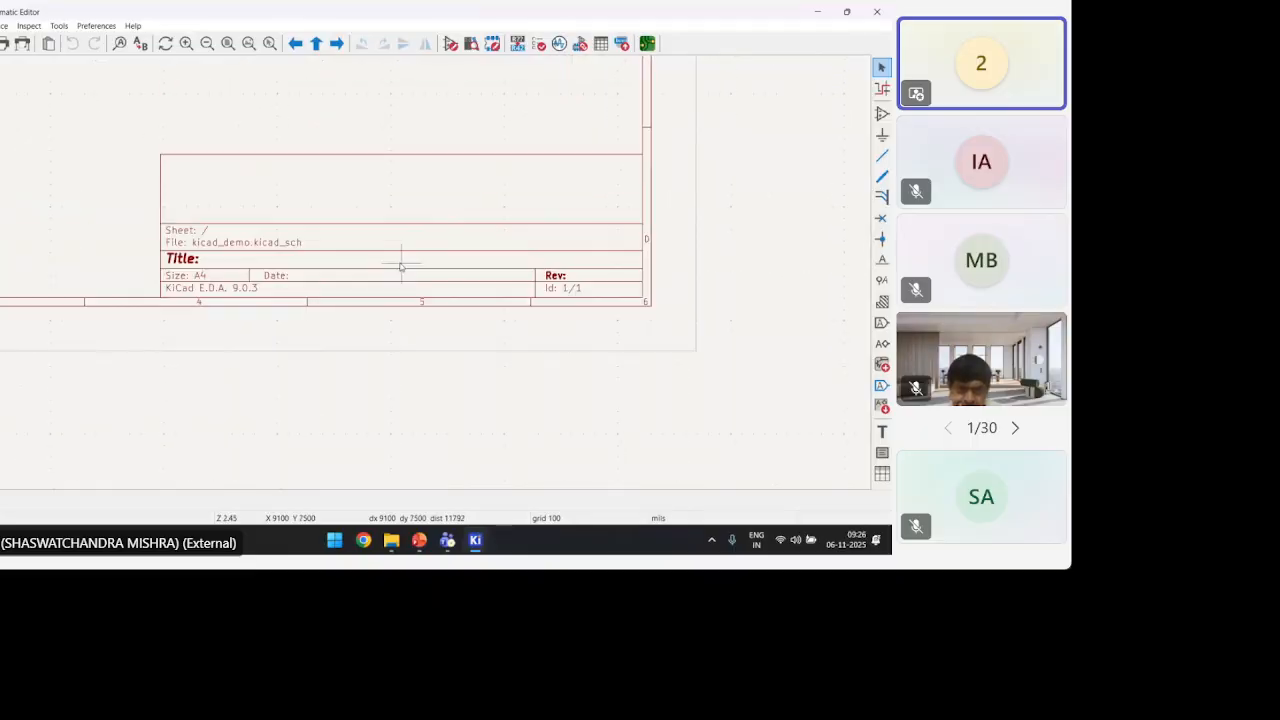
{"action": "scroll", "coordinate": [391, 257], "scroll_direction": "up", "scroll_amount": 2}
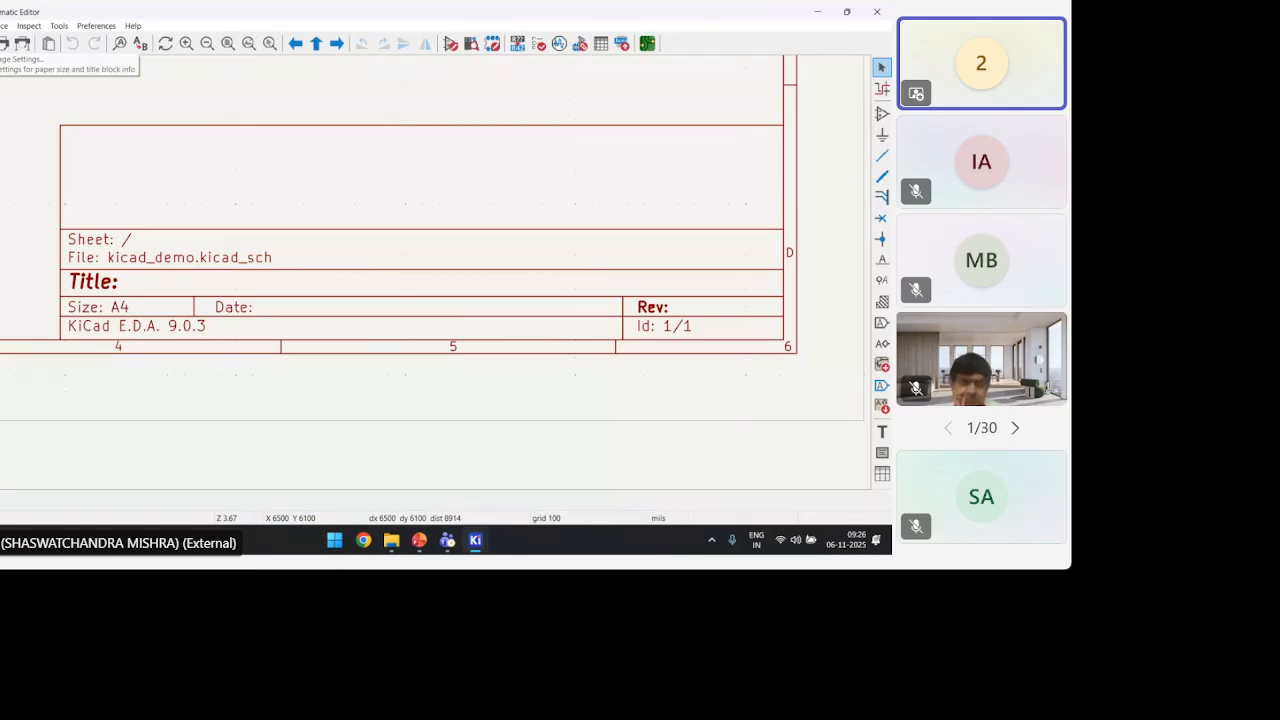
Open the sheet's page settings and look over the paper size choices and the drawing sheet file browser
{"action": "left_click", "coordinate": [4, 43]}
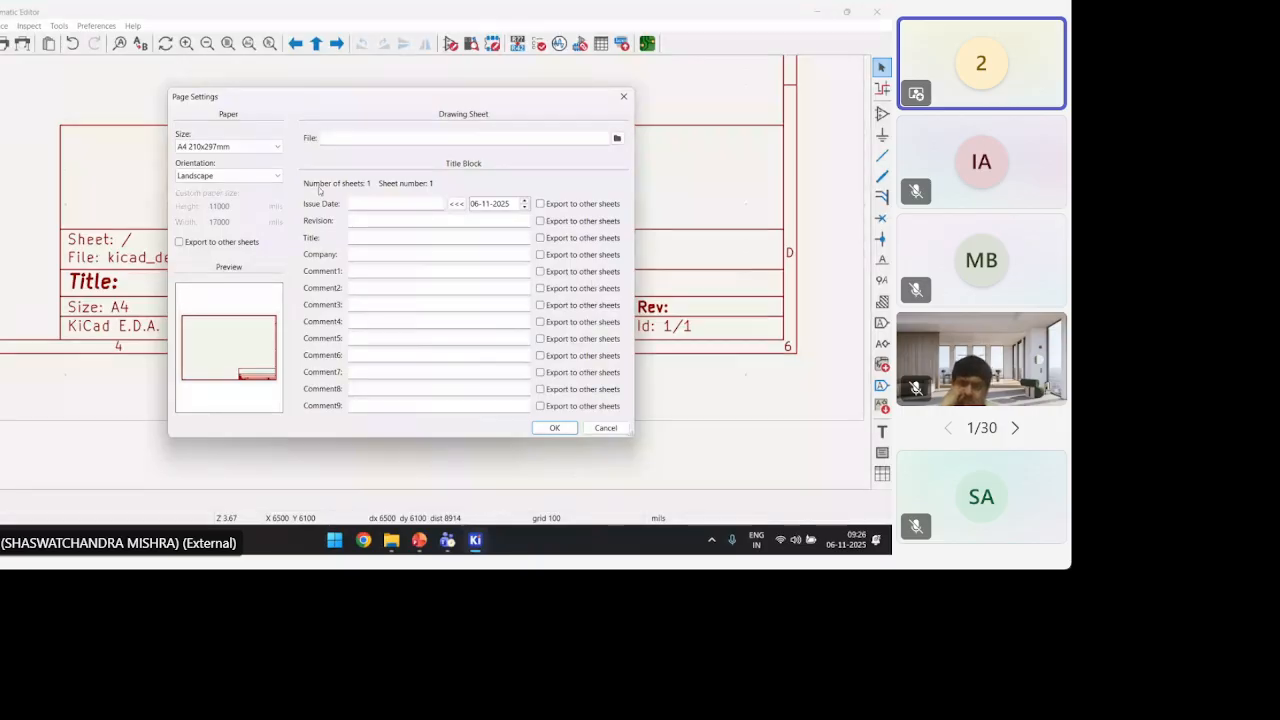
{"action": "left_click", "coordinate": [228, 148]}
{"action": "left_click", "coordinate": [229, 148]}
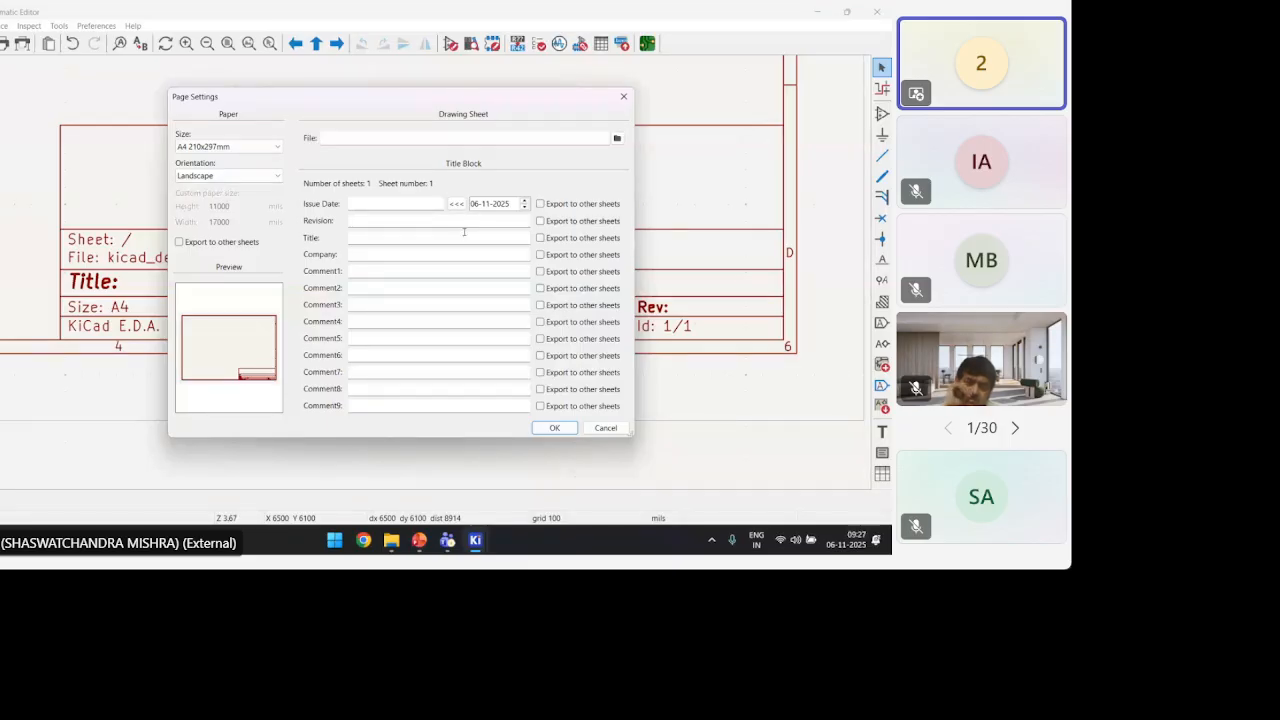
{"action": "left_click", "coordinate": [617, 138]}
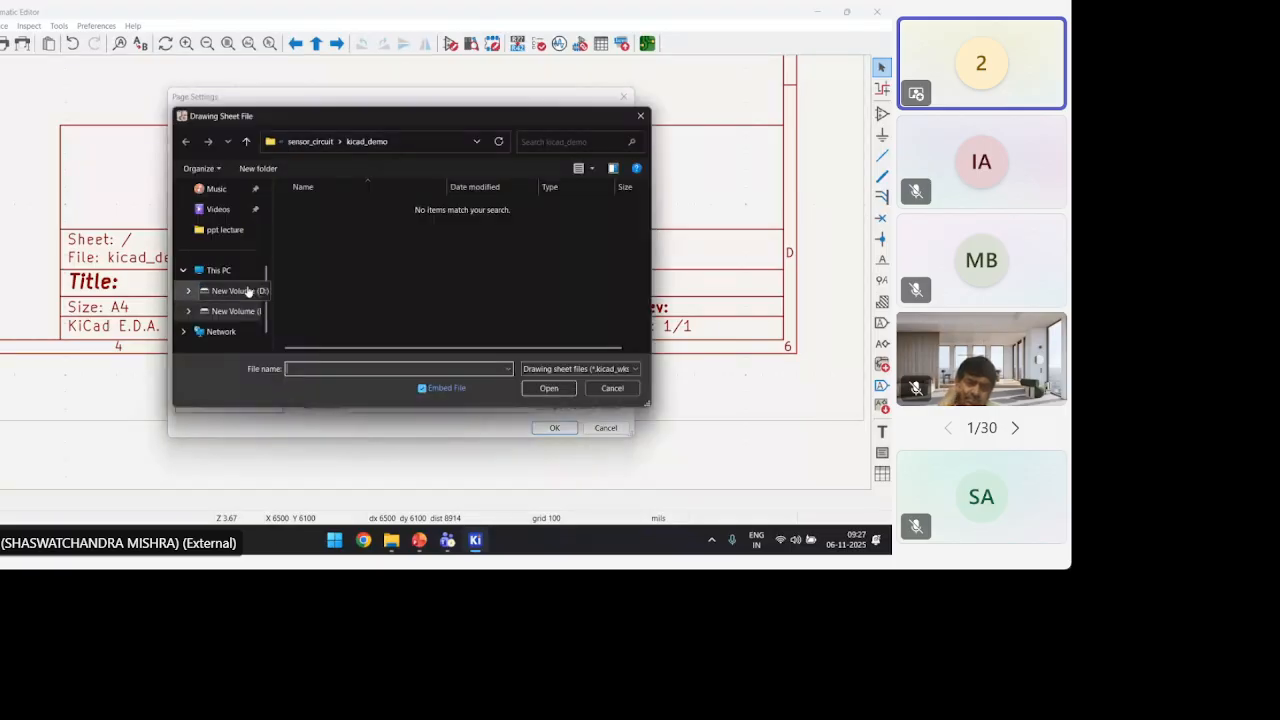
{"action": "left_click", "coordinate": [641, 116]}
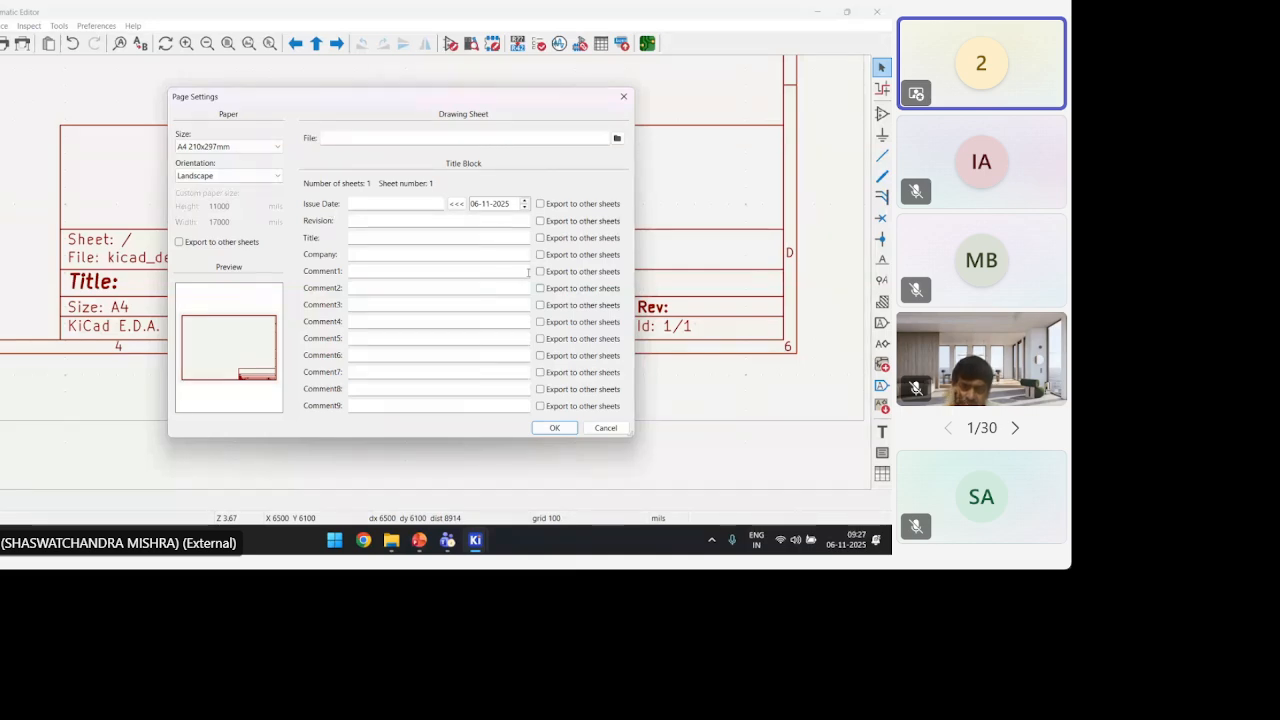
Fill in the title block with issue date 2025-11-06, revision 1, title kicad_demo and company NIT ROURKELA
{"action": "left_click", "coordinate": [456, 203]}
{"action": "left_click", "coordinate": [364, 221]}
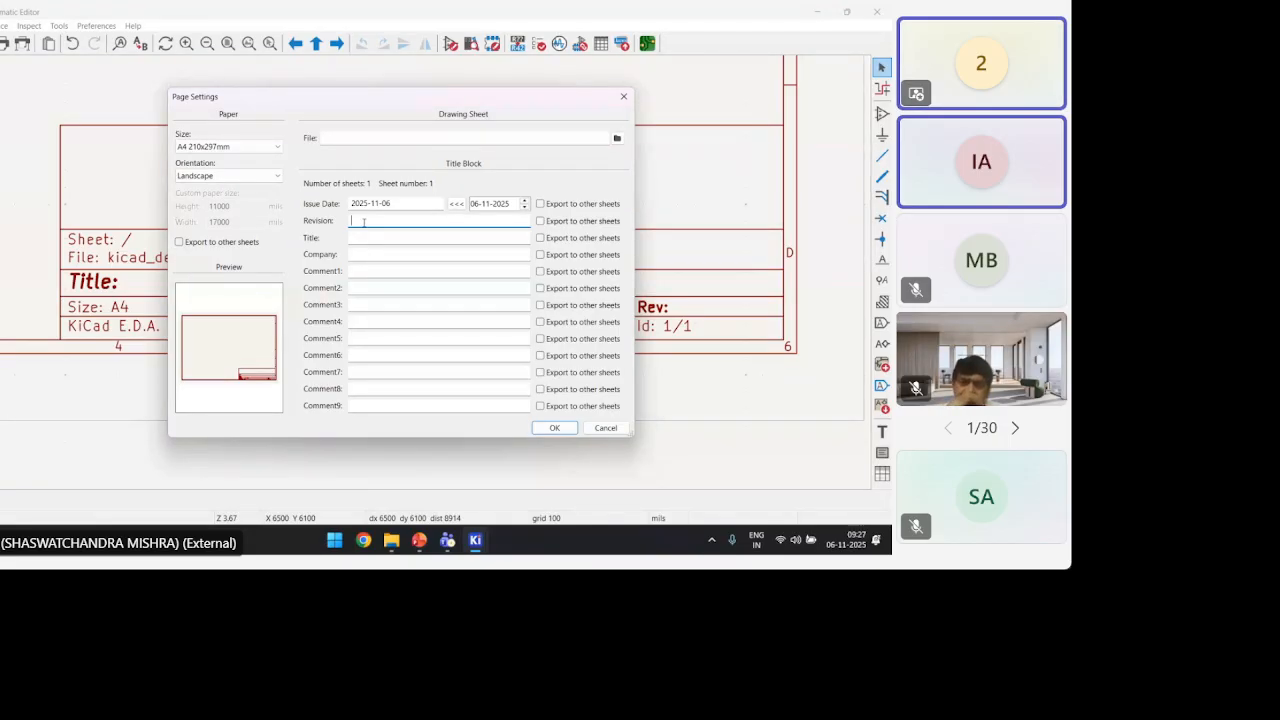
{"action": "type", "text": "1"}
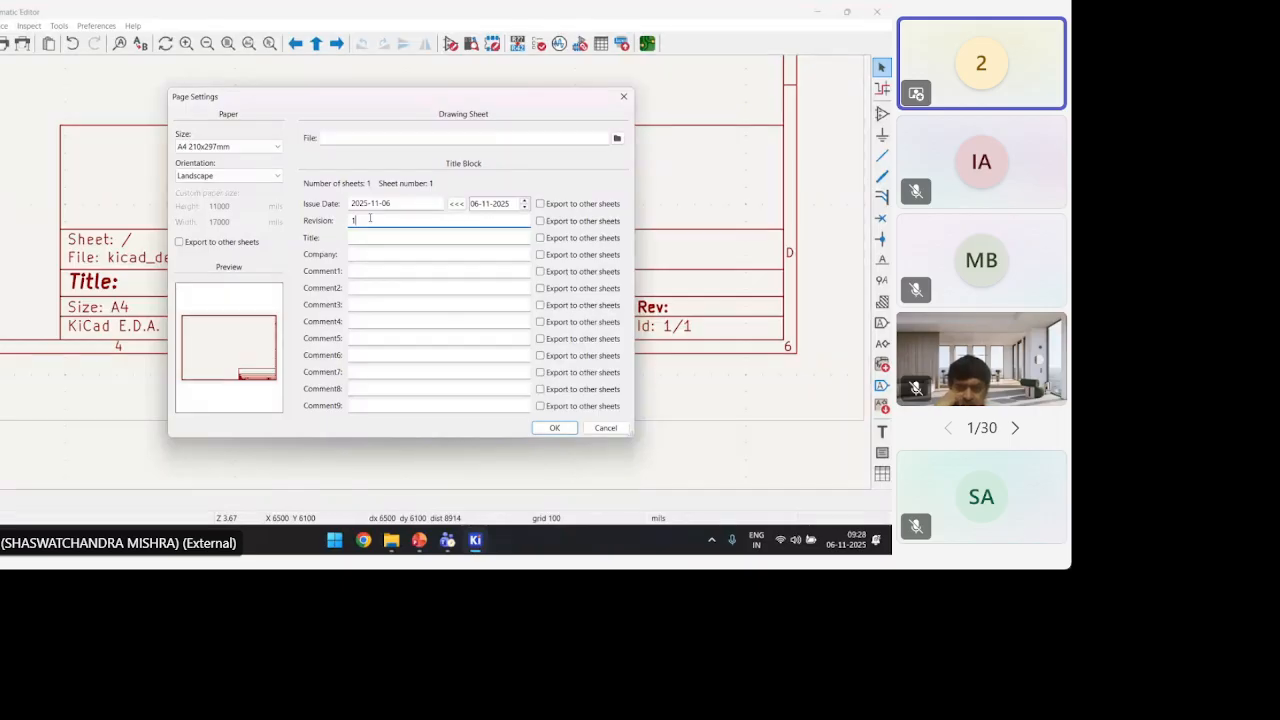
{"action": "left_click", "coordinate": [376, 238]}
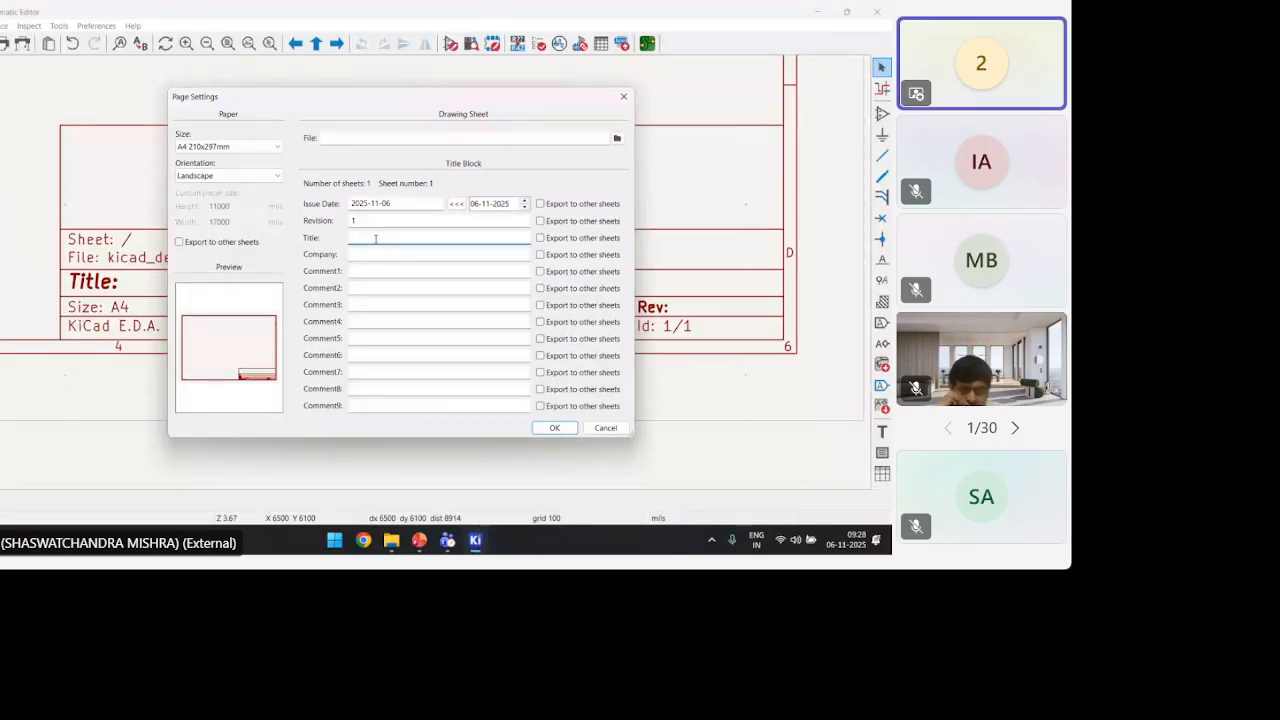
{"action": "type", "text": "kicad"}
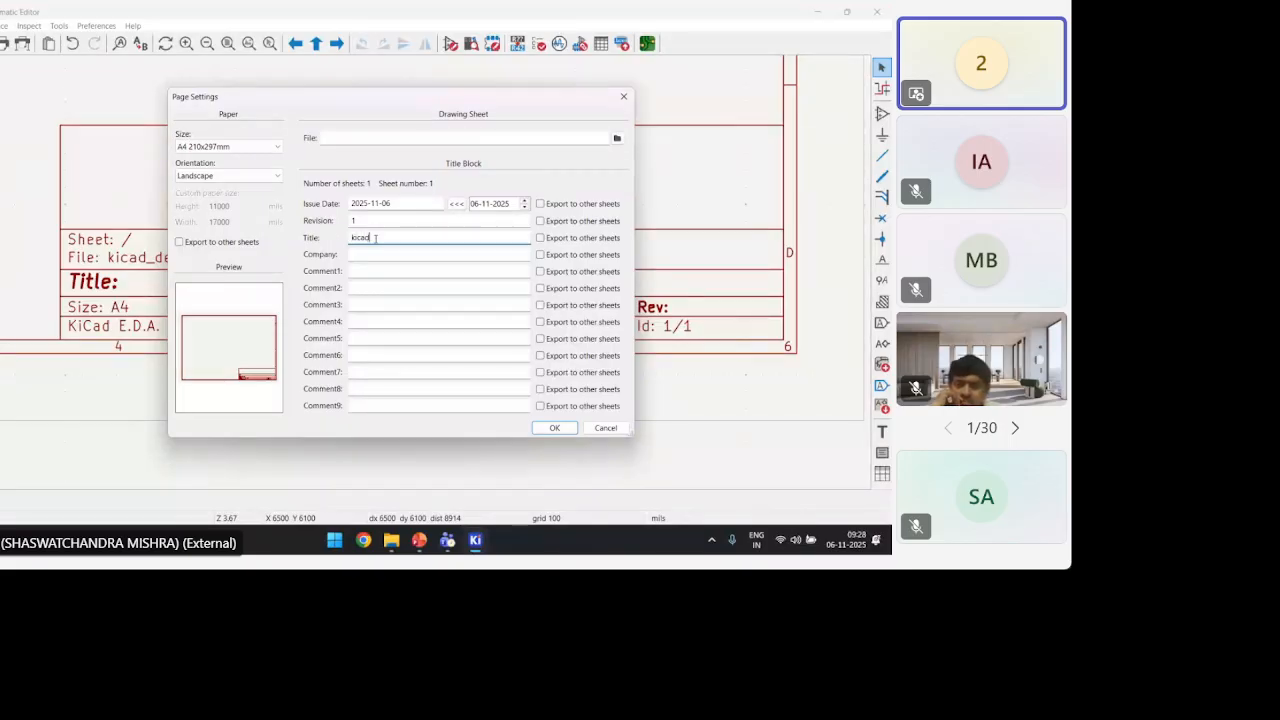
{"action": "type", "text": "_demo"}
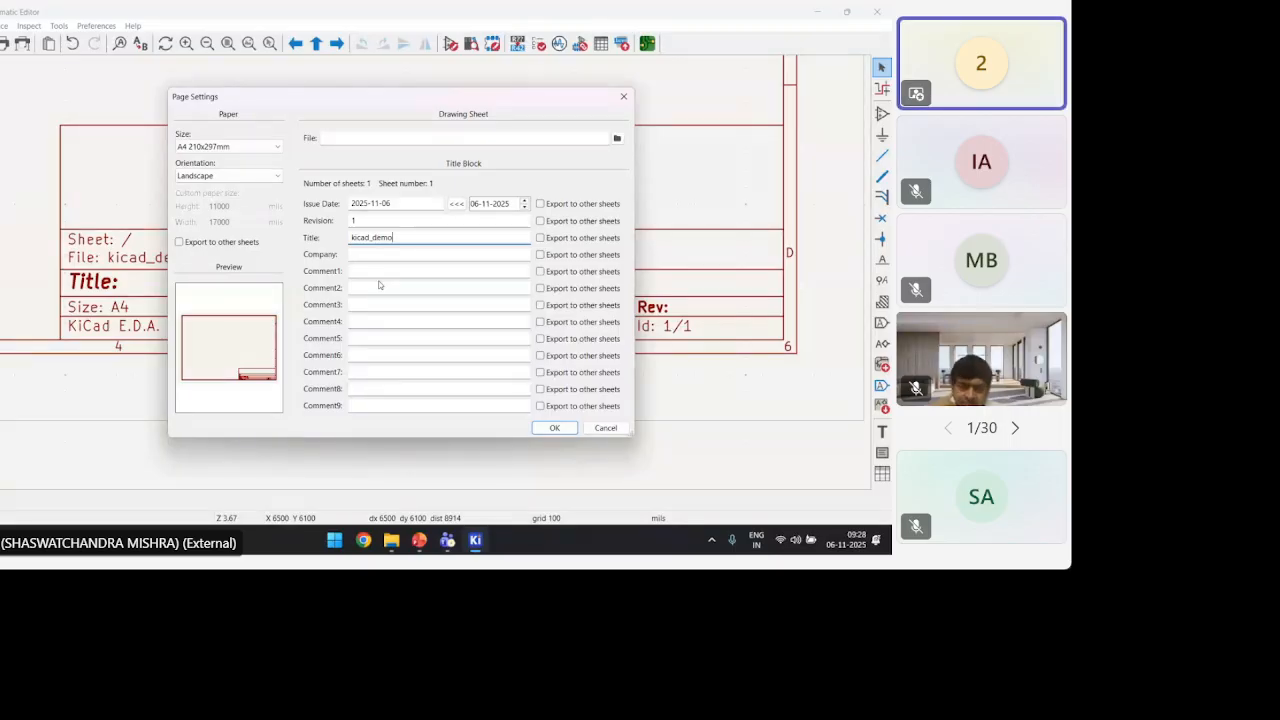
{"action": "left_click", "coordinate": [378, 256]}
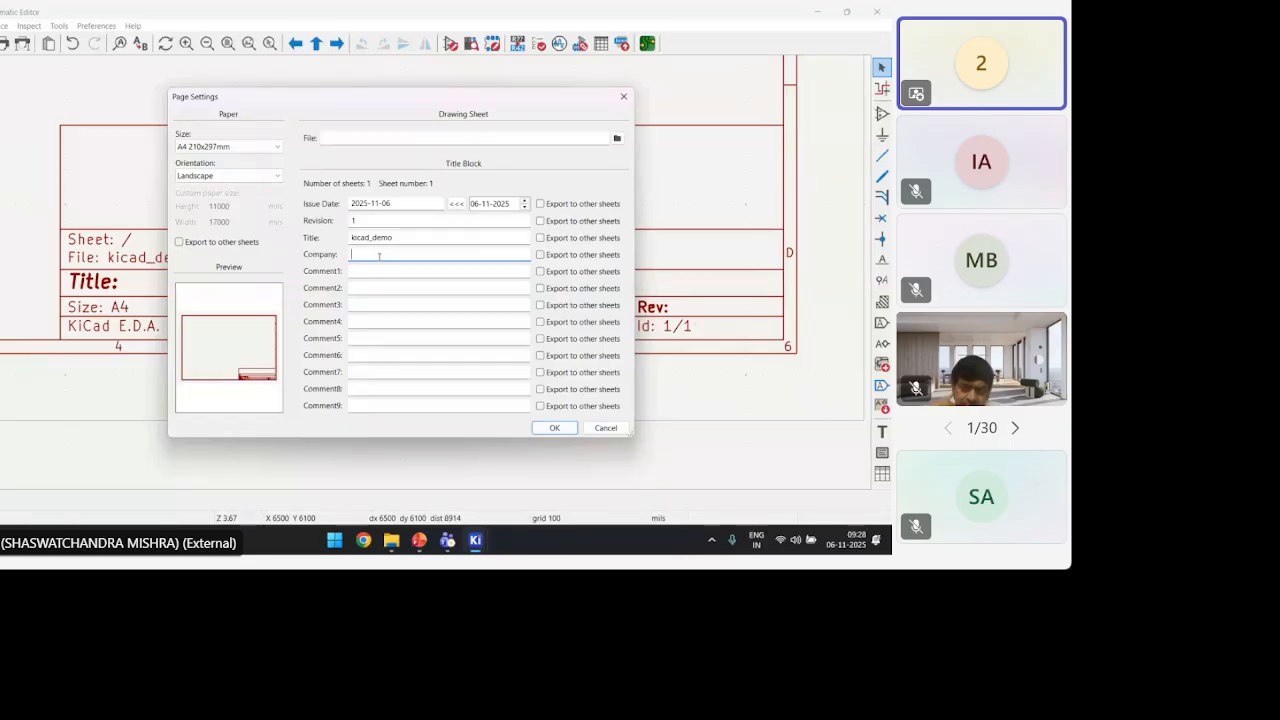
{"action": "type", "text": "NIT ROURKELA"}
{"action": "key", "text": "Return"}
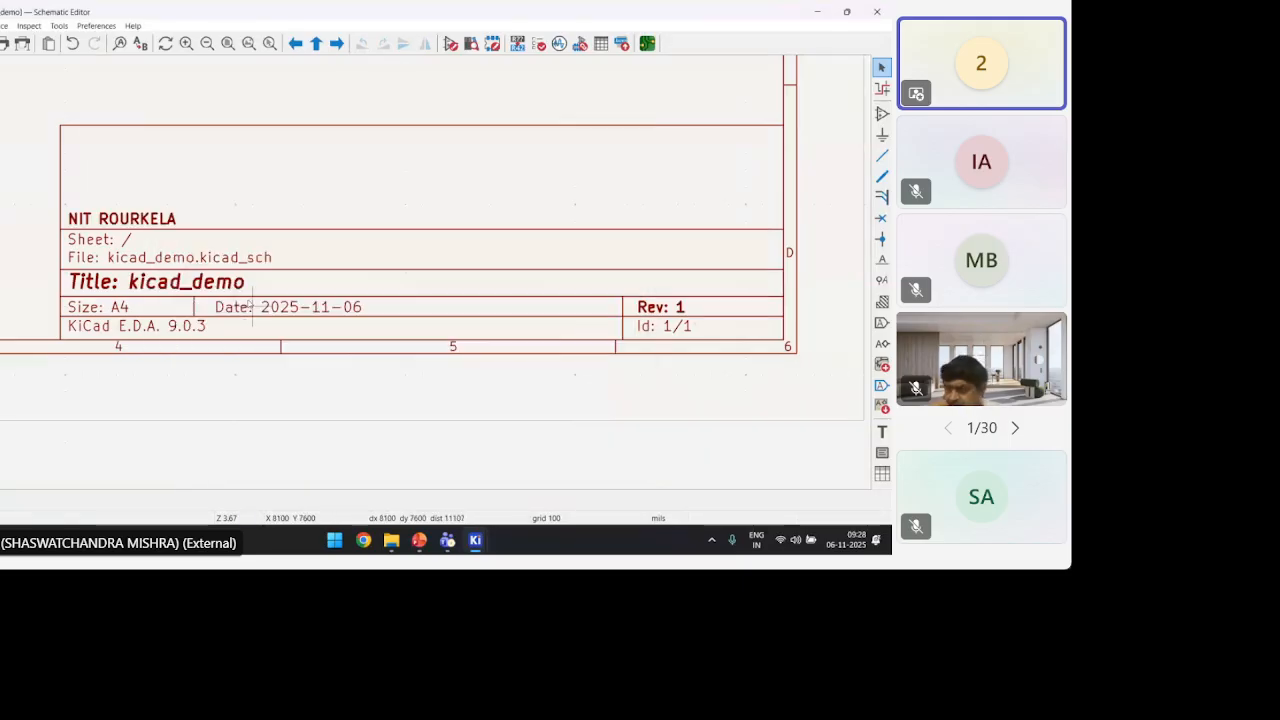
Start placing a symbol and browse the 4xxx entries in the symbol library list
{"action": "scroll", "coordinate": [407, 277], "scroll_direction": "up", "scroll_amount": 3}
{"action": "scroll", "coordinate": [407, 277], "scroll_direction": "down", "scroll_amount": 6}
{"action": "scroll", "coordinate": [373, 277], "scroll_direction": "up", "scroll_amount": 2}
{"action": "middle_click_drag", "start_coordinate": [526, 427], "coordinate": [497, 364]}
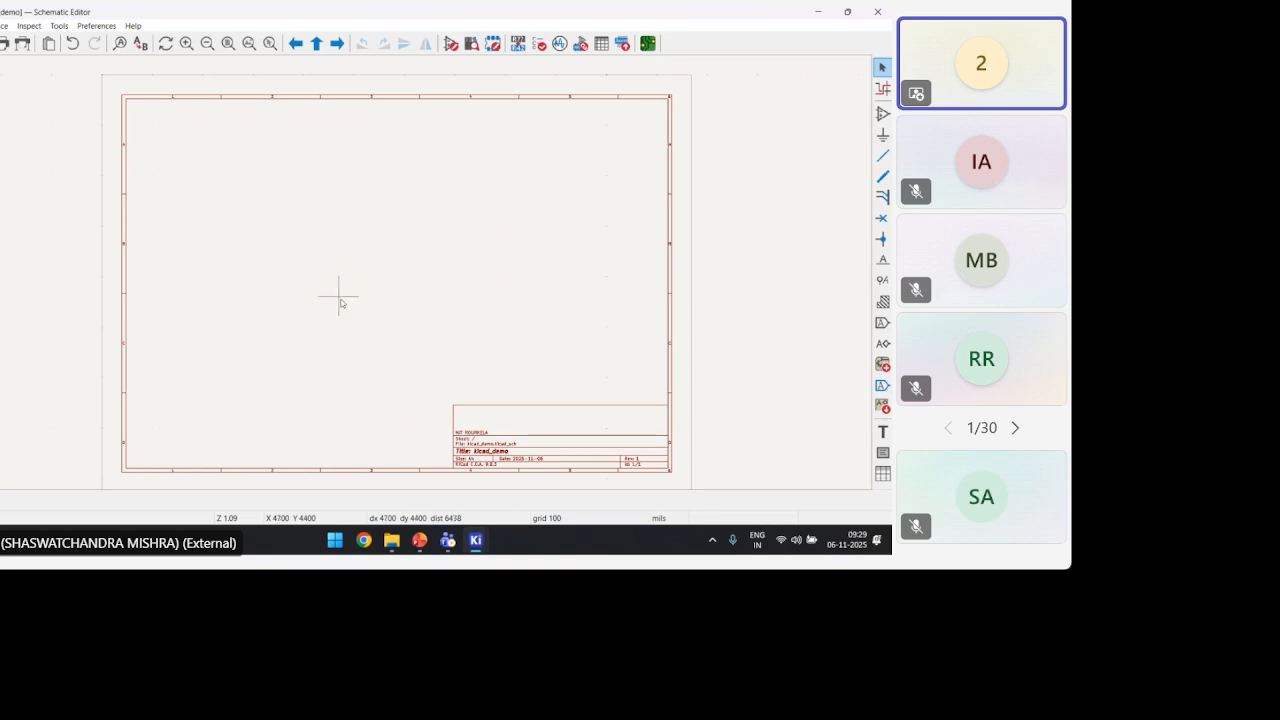
{"action": "left_click", "coordinate": [883, 116]}
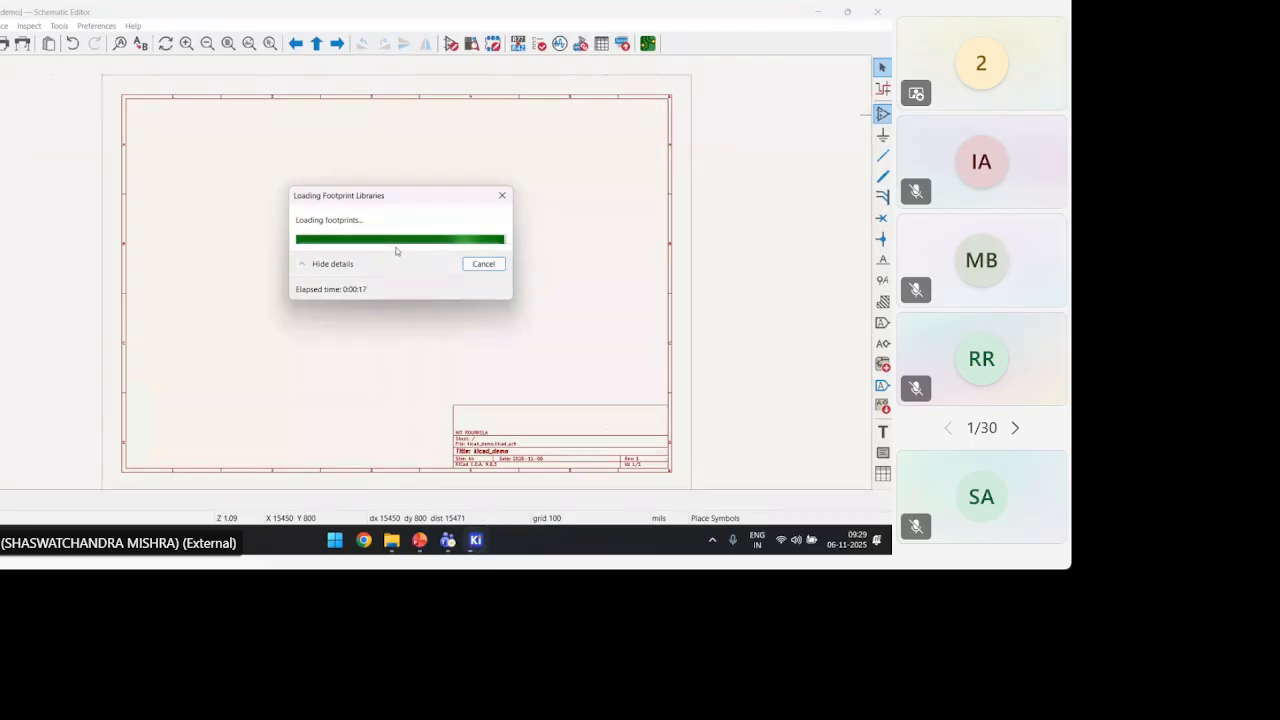
{"action": "left_click_drag", "start_coordinate": [241, 78], "coordinate": [386, 95]}
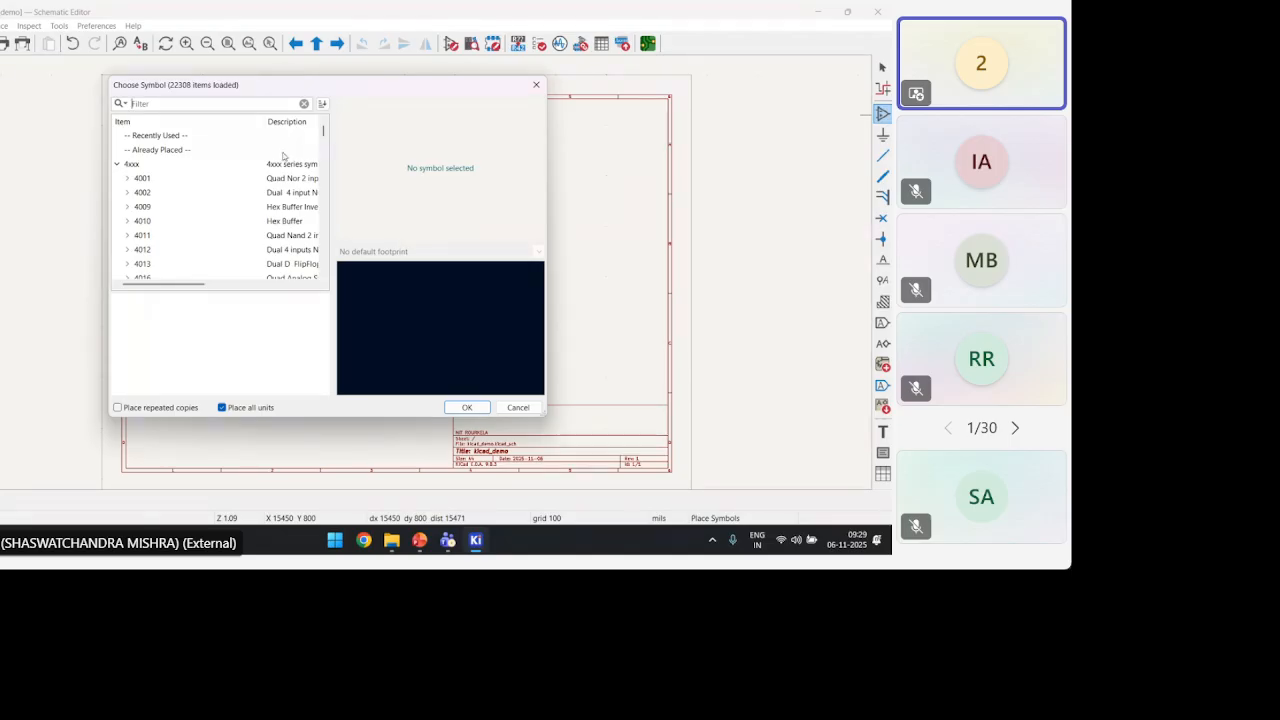
{"action": "scroll", "coordinate": [220, 167], "scroll_direction": "down", "scroll_amount": 3}
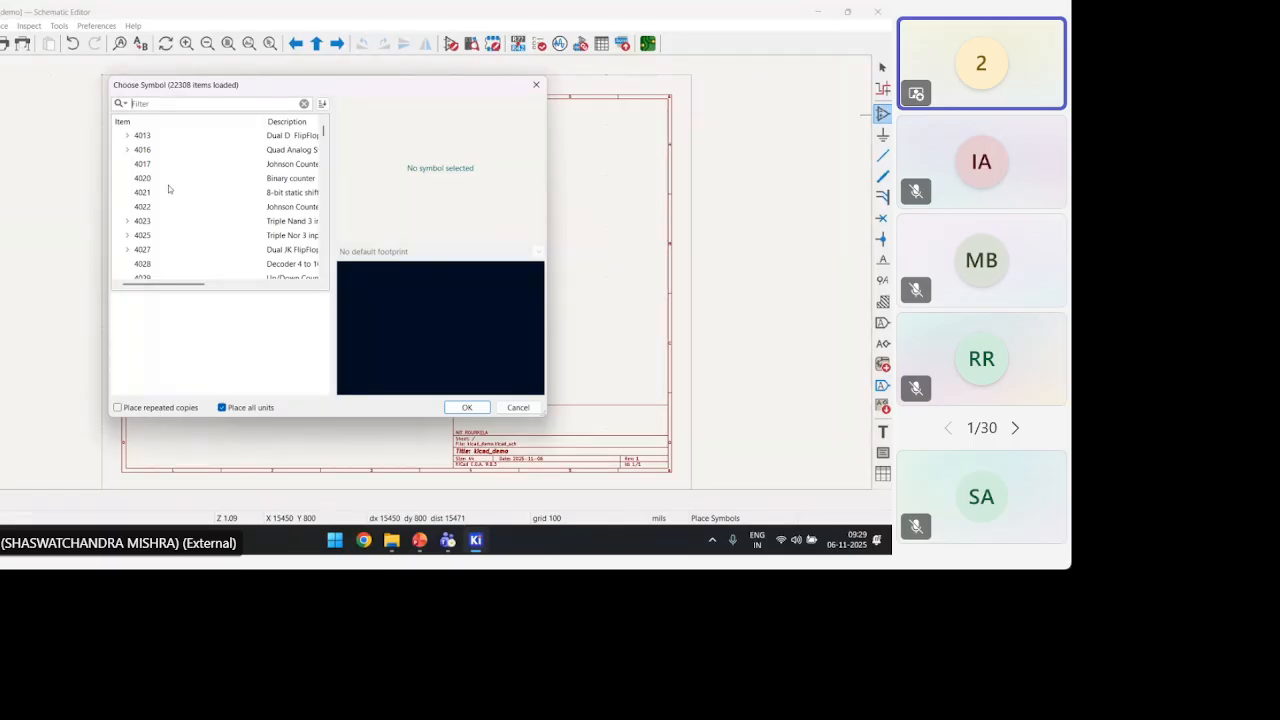
Search the symbol library for "r" and preview the resistor variants, including R_Variable, R_45deg, R_Shunt_US, R_Small_US and R_Network03
{"action": "type", "text": "r"}
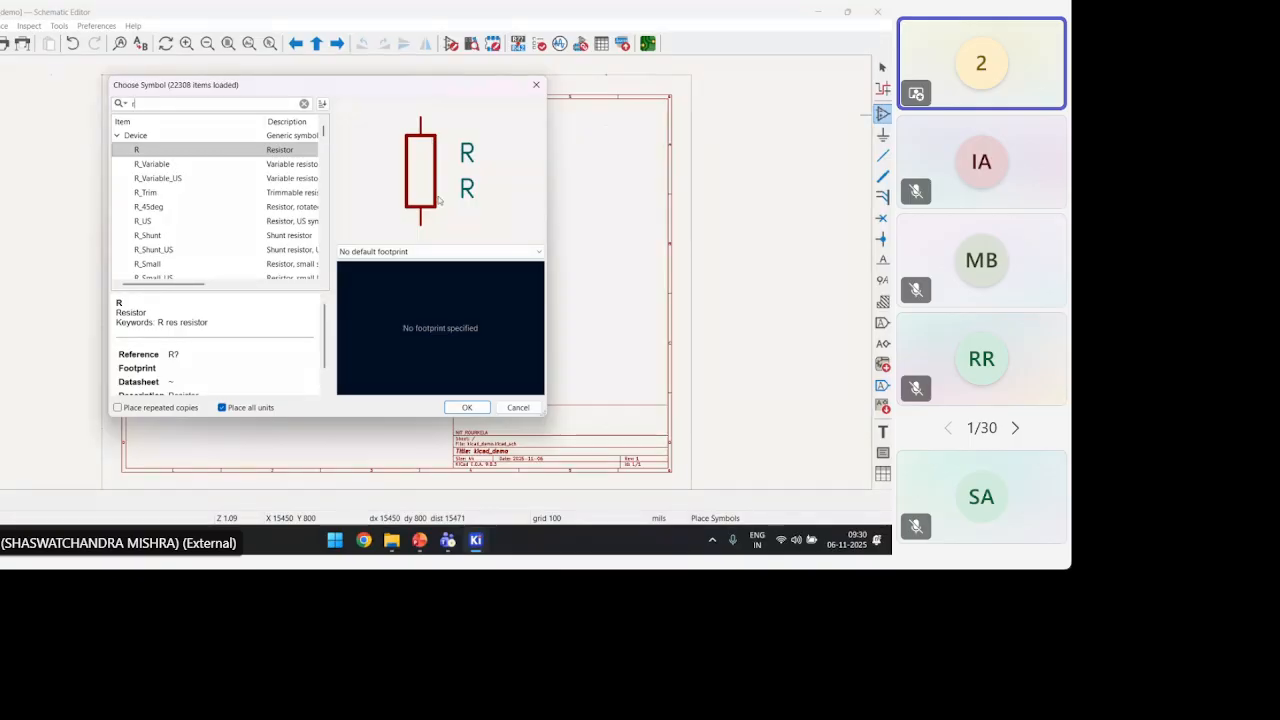
{"action": "left_click", "coordinate": [152, 164]}
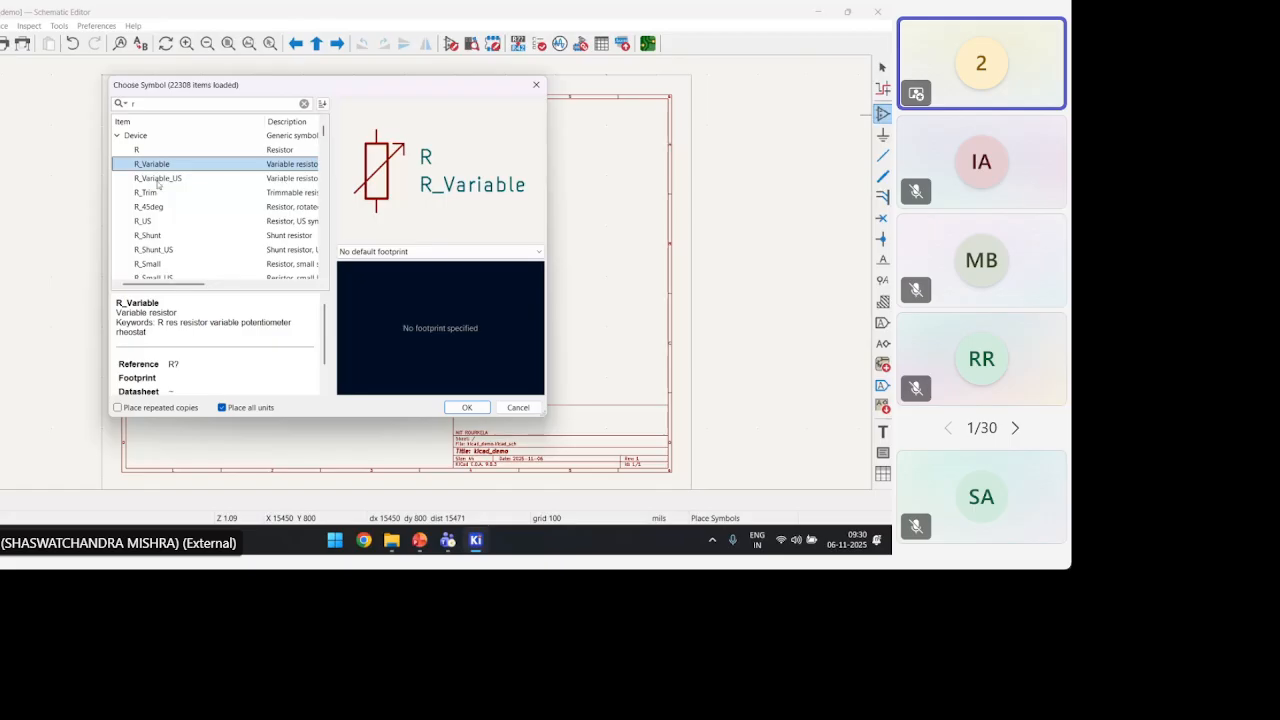
{"action": "left_click", "coordinate": [157, 178]}
{"action": "left_click", "coordinate": [158, 207]}
{"action": "scroll", "coordinate": [160, 214], "scroll_direction": "down", "scroll_amount": 1}
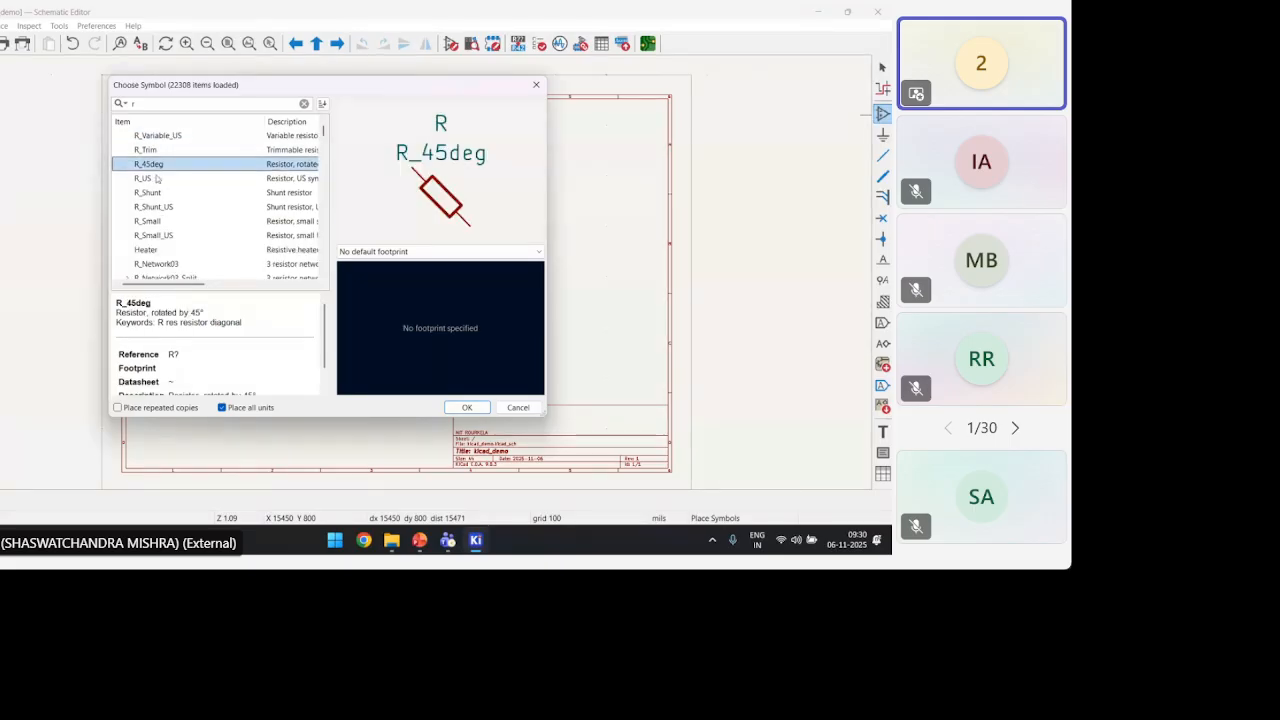
{"action": "left_click", "coordinate": [160, 207]}
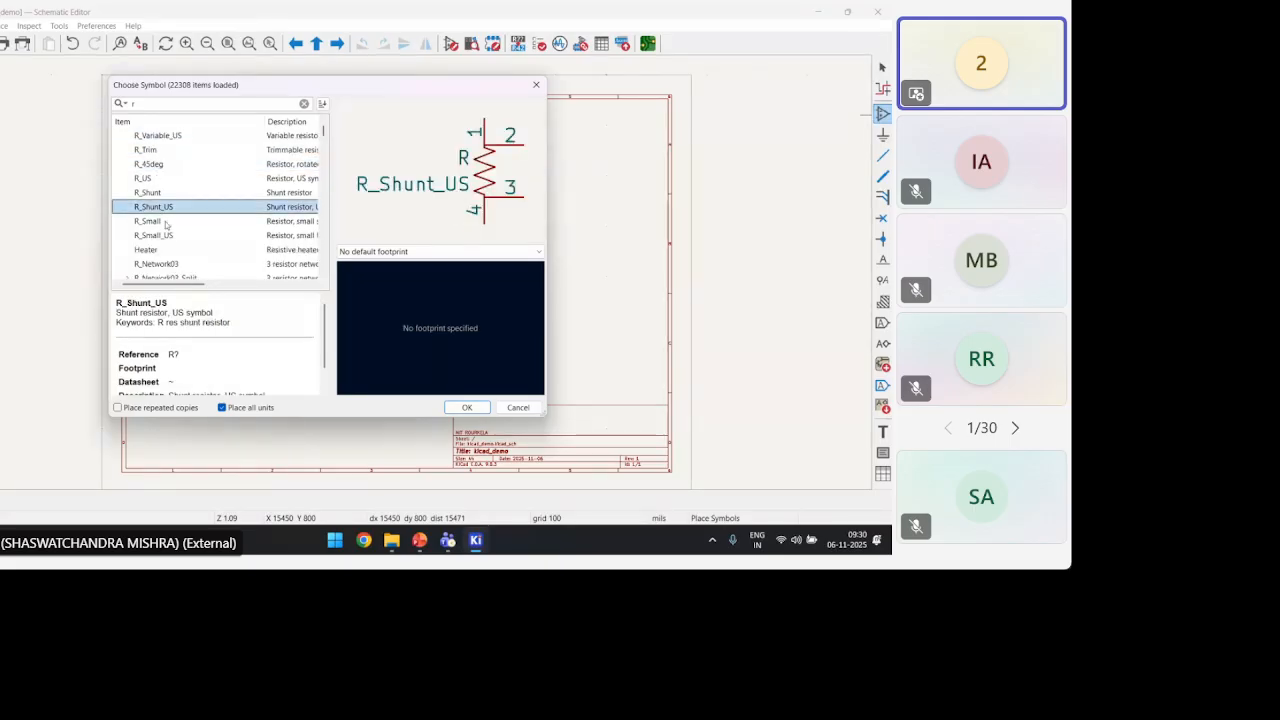
{"action": "left_click", "coordinate": [163, 220]}
{"action": "left_click", "coordinate": [170, 237]}
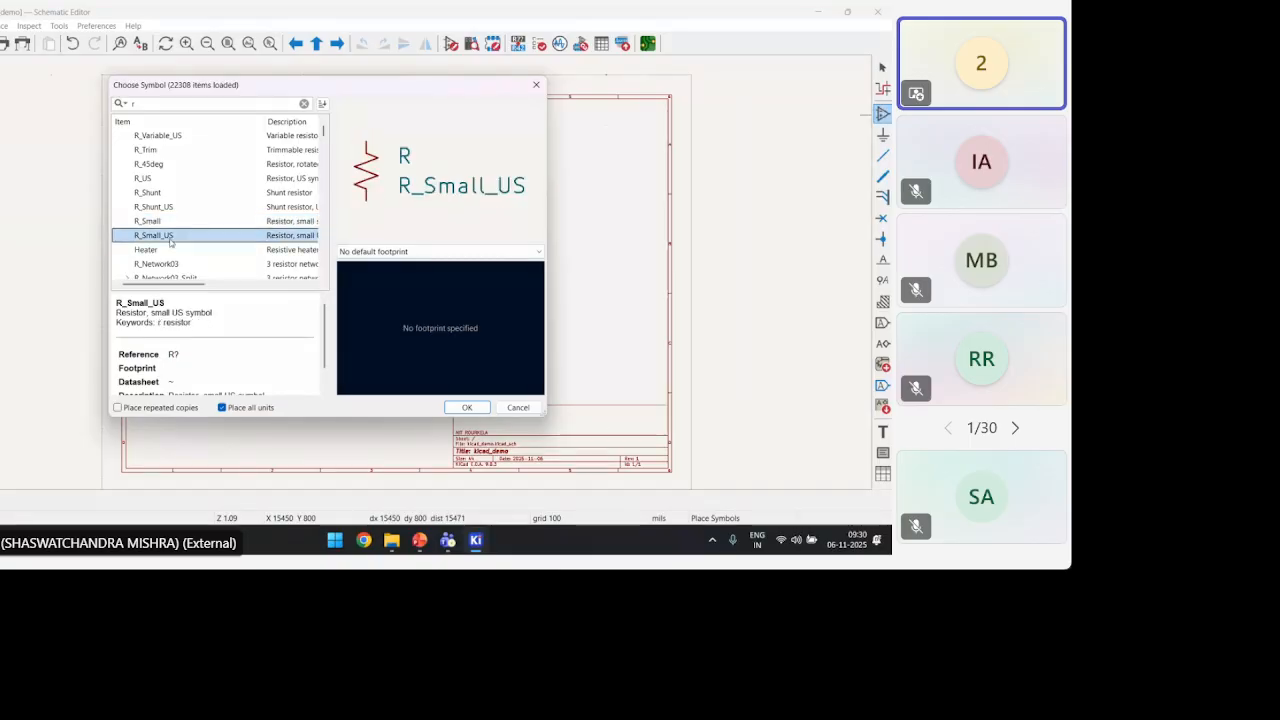
{"action": "left_click", "coordinate": [170, 250]}
{"action": "left_click", "coordinate": [172, 265]}
{"action": "scroll", "coordinate": [164, 208], "scroll_direction": "up", "scroll_amount": 2}
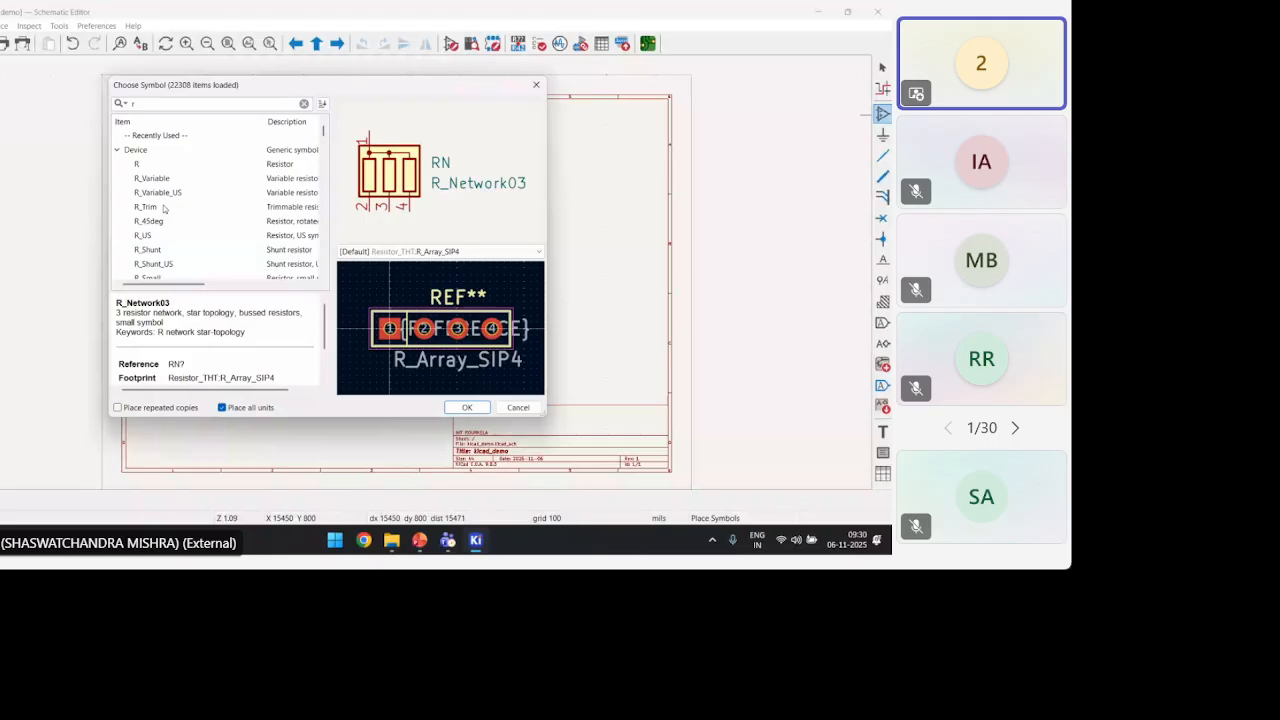
{"action": "left_click", "coordinate": [180, 164]}
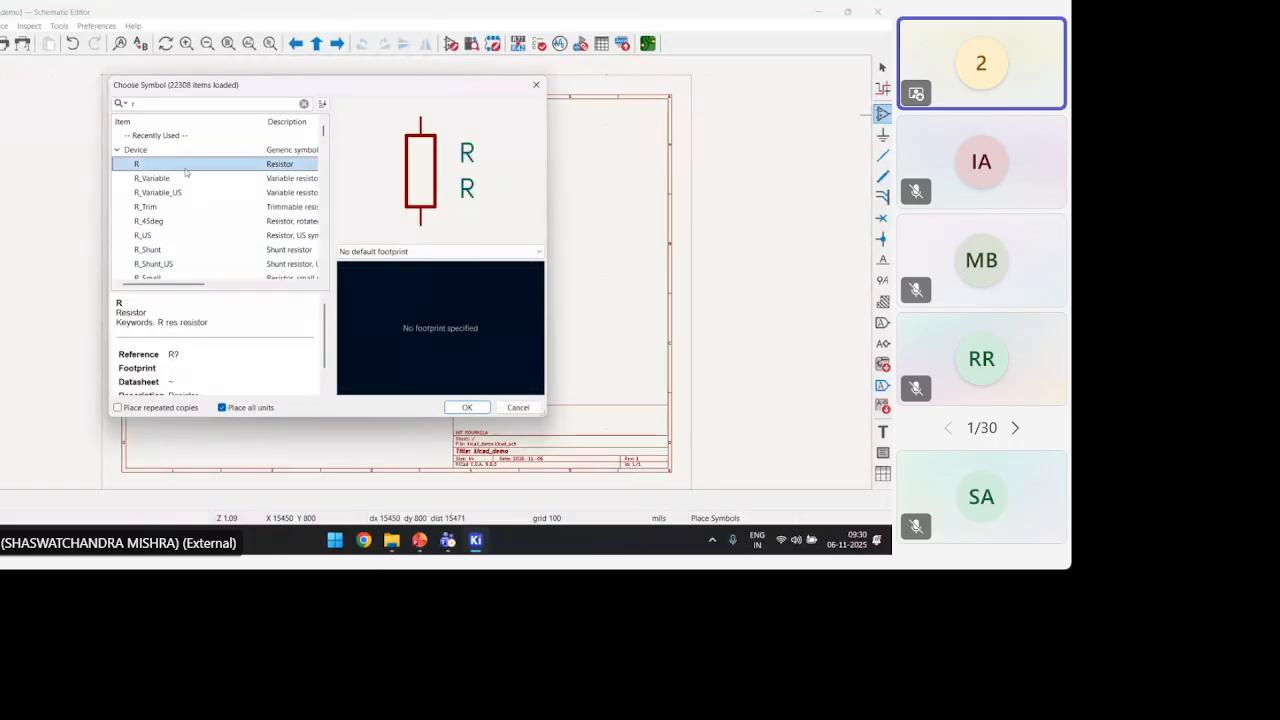
Search the symbol library for "c", "in" and "l" to preview the capacitor and inductor symbols
{"action": "left_click", "coordinate": [304, 103]}
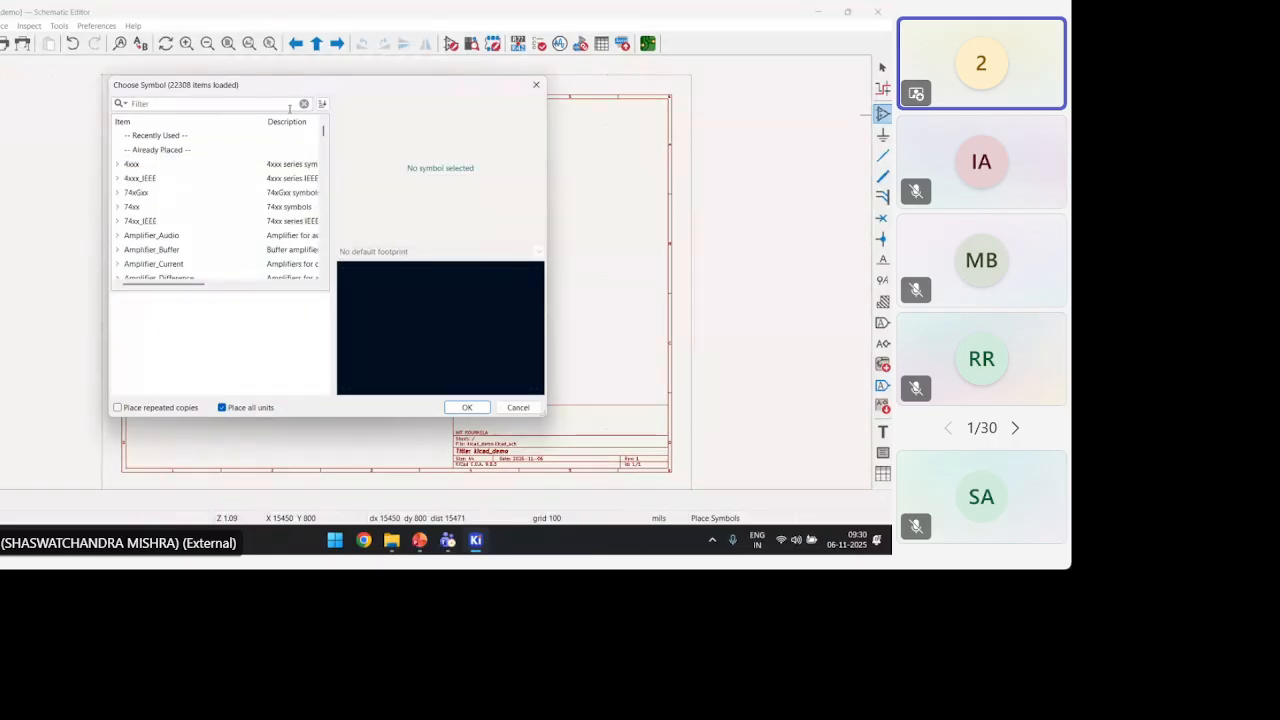
{"action": "type", "text": "c"}
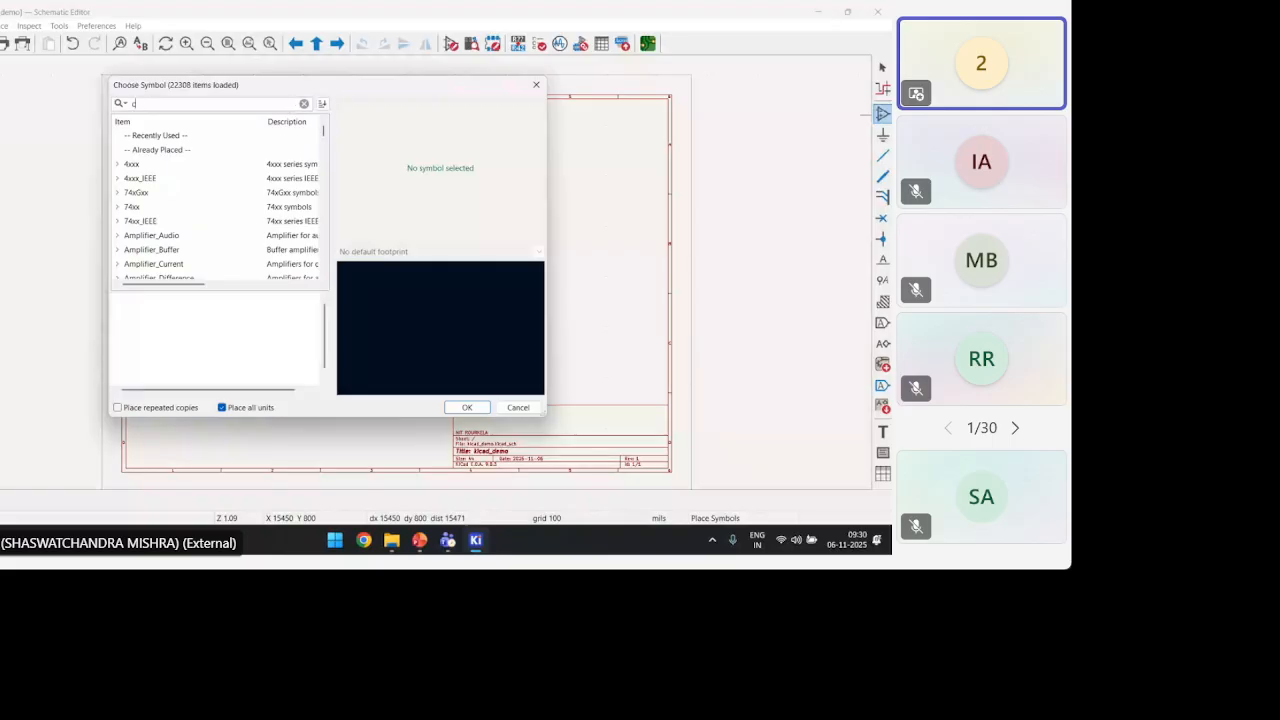
{"action": "key", "text": "BackSpace"}
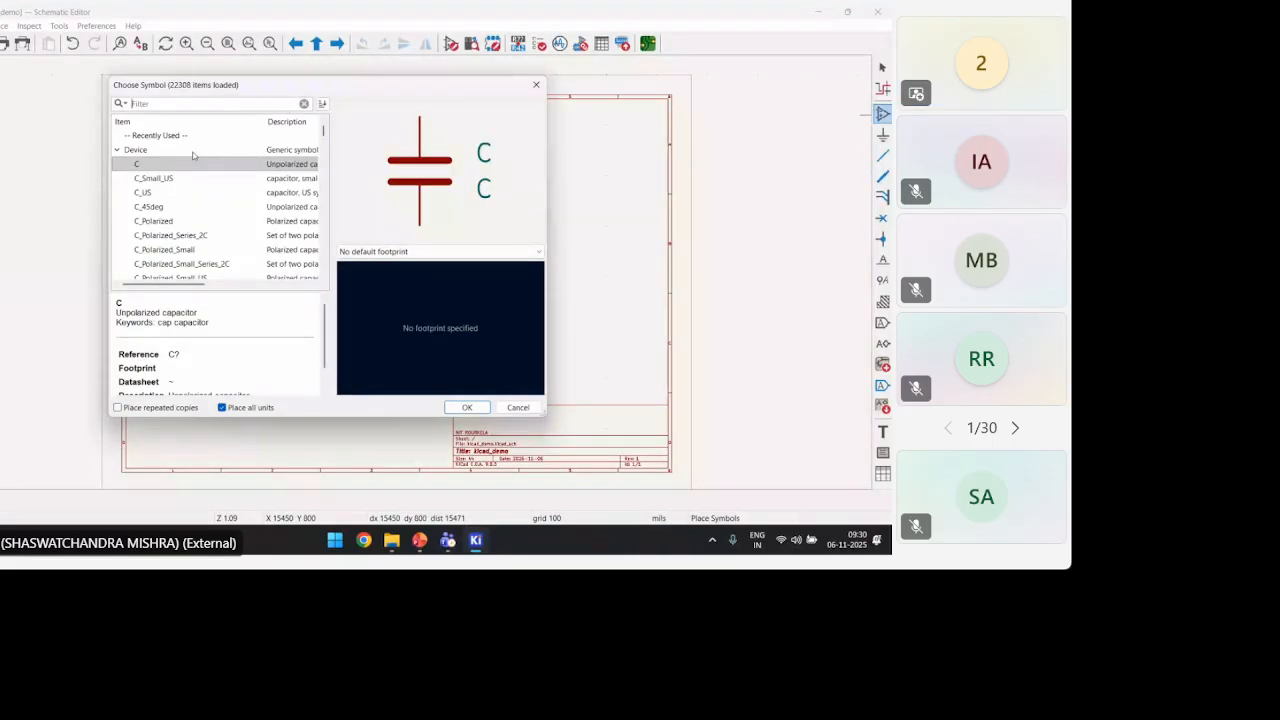
{"action": "type", "text": "i"}
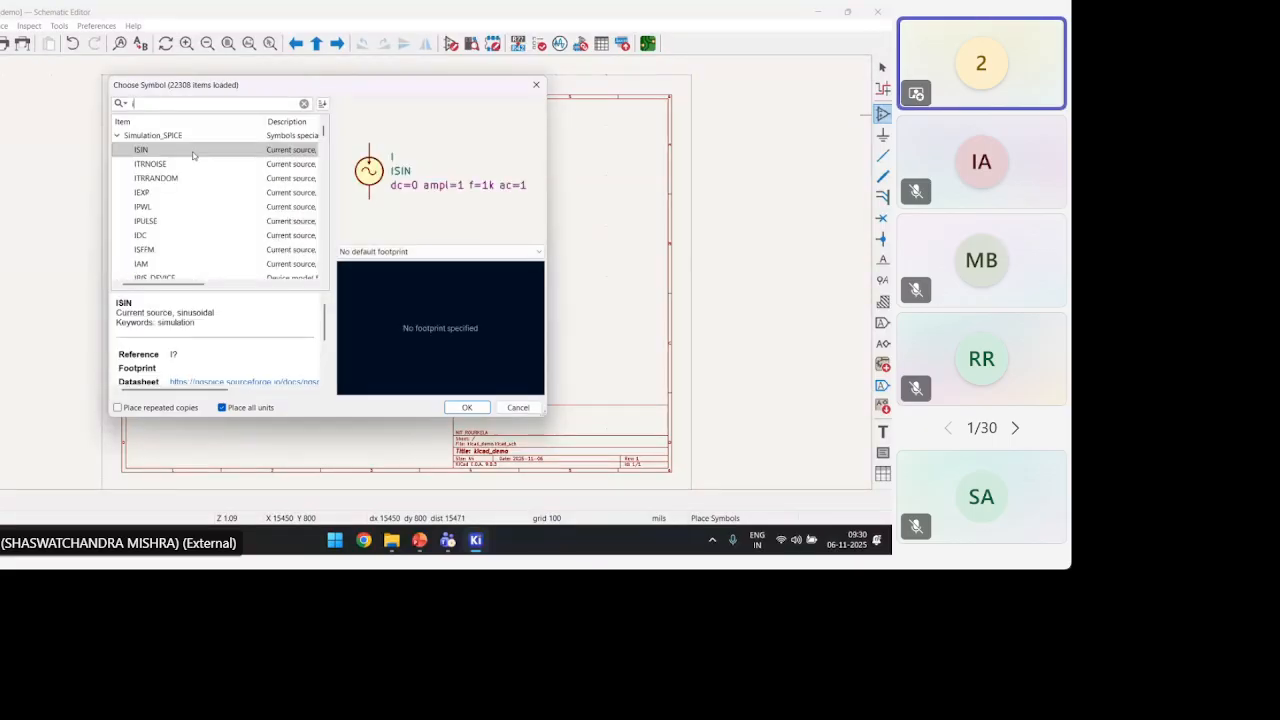
{"action": "type", "text": "n"}
{"action": "key", "text": "BackSpace"}
{"action": "key", "text": "BackSpace"}
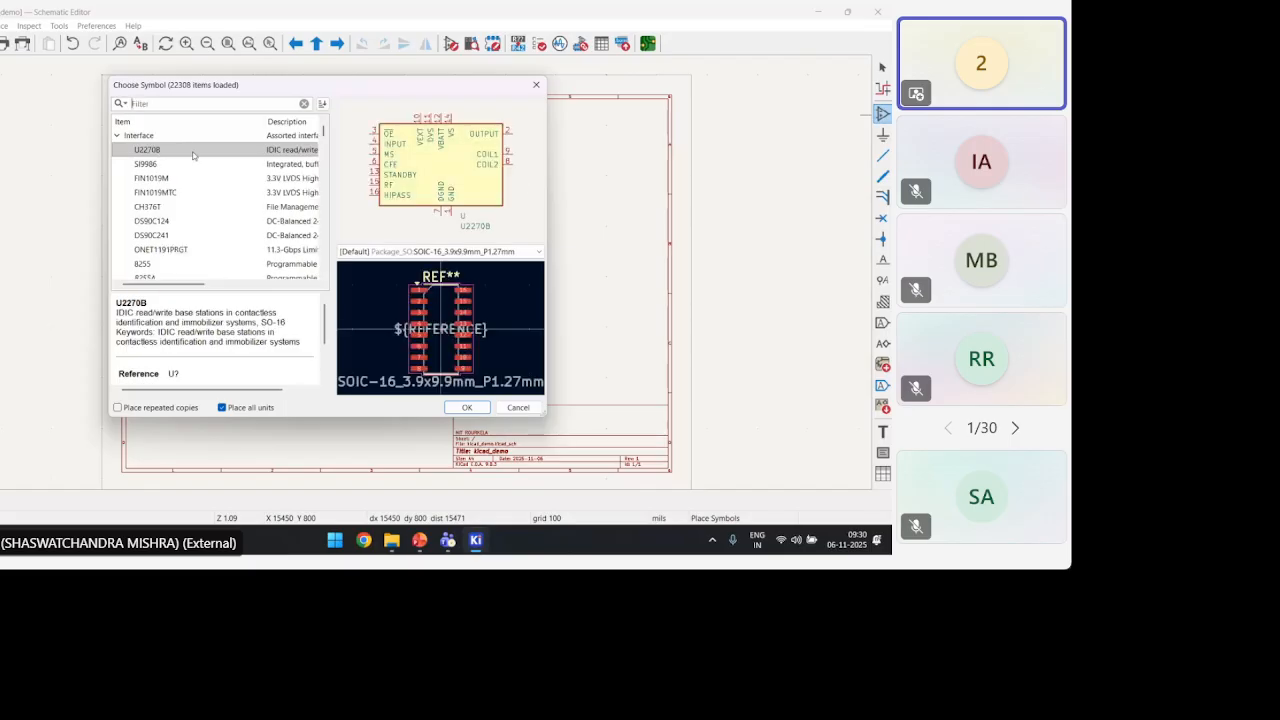
{"action": "type", "text": "l"}
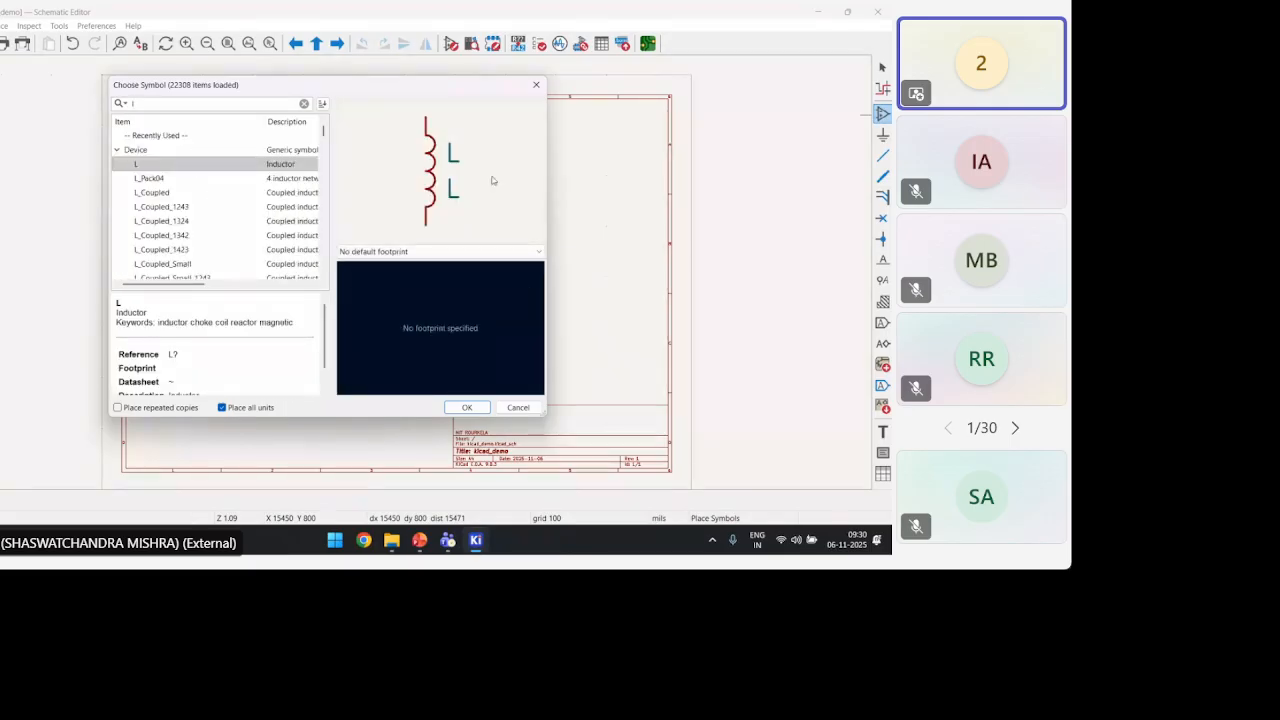
{"action": "key", "text": "BackSpace"}
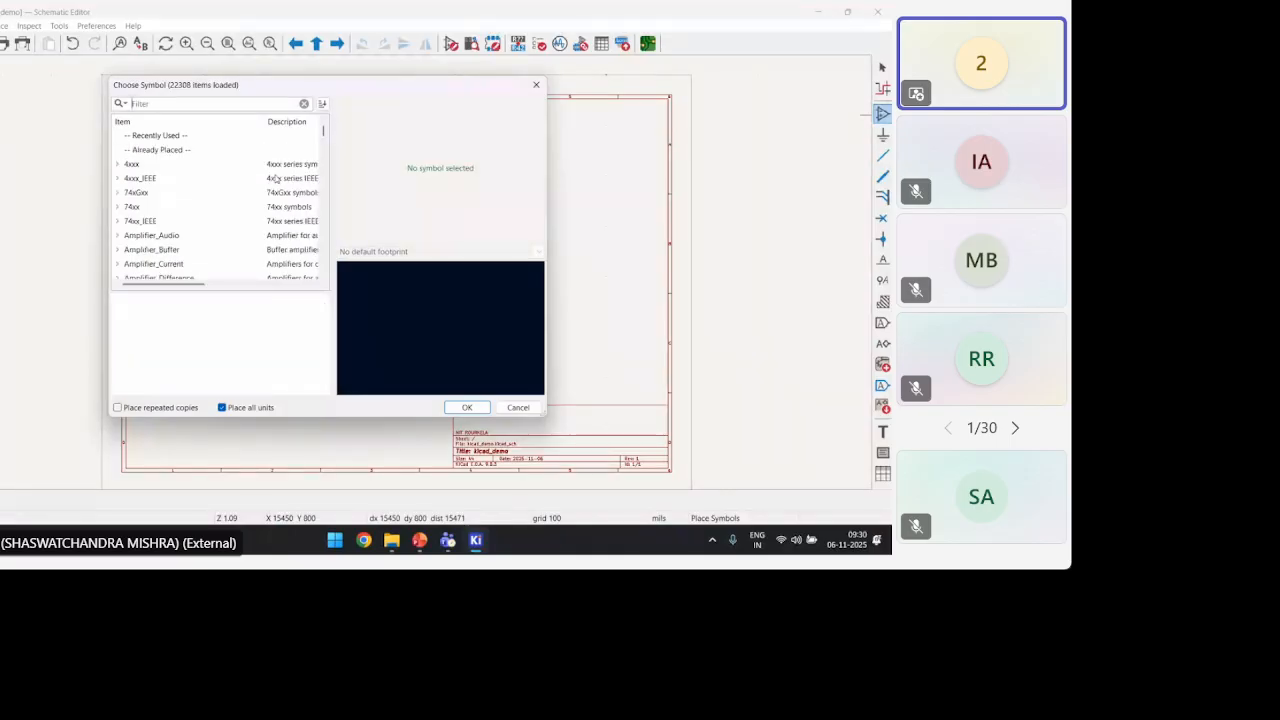
Search the symbol library for "mos", preview PMOS_Substrate, NMOS and PMOS, and leave symbol placement without adding anything
{"action": "type", "text": "mos"}
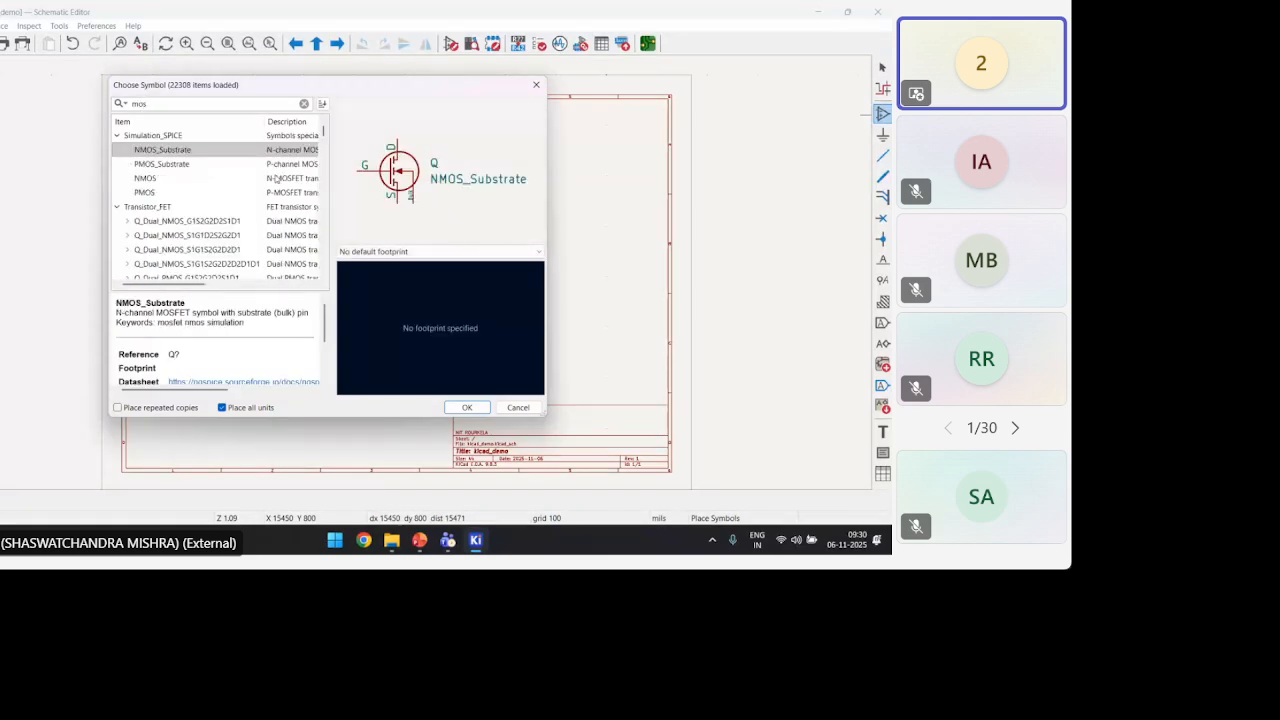
{"action": "left_click", "coordinate": [185, 165]}
{"action": "left_click", "coordinate": [180, 178]}
{"action": "left_click", "coordinate": [181, 193]}
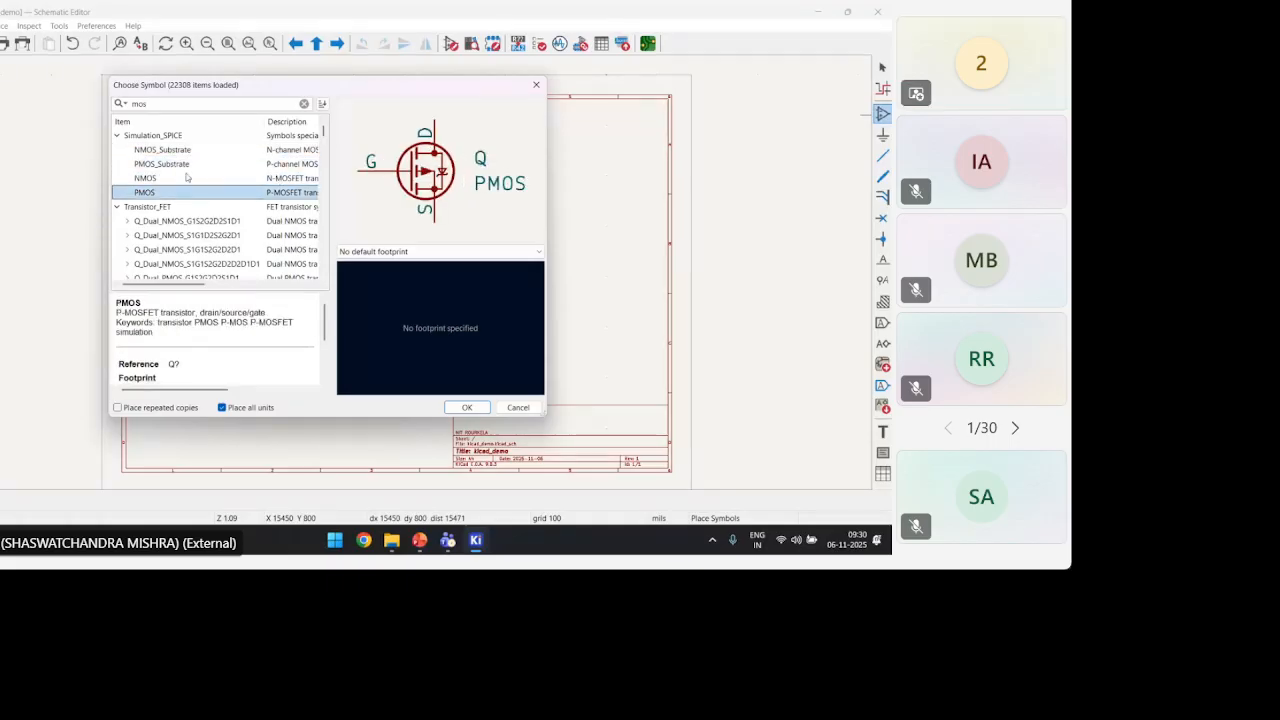
{"action": "left_click", "coordinate": [304, 104]}
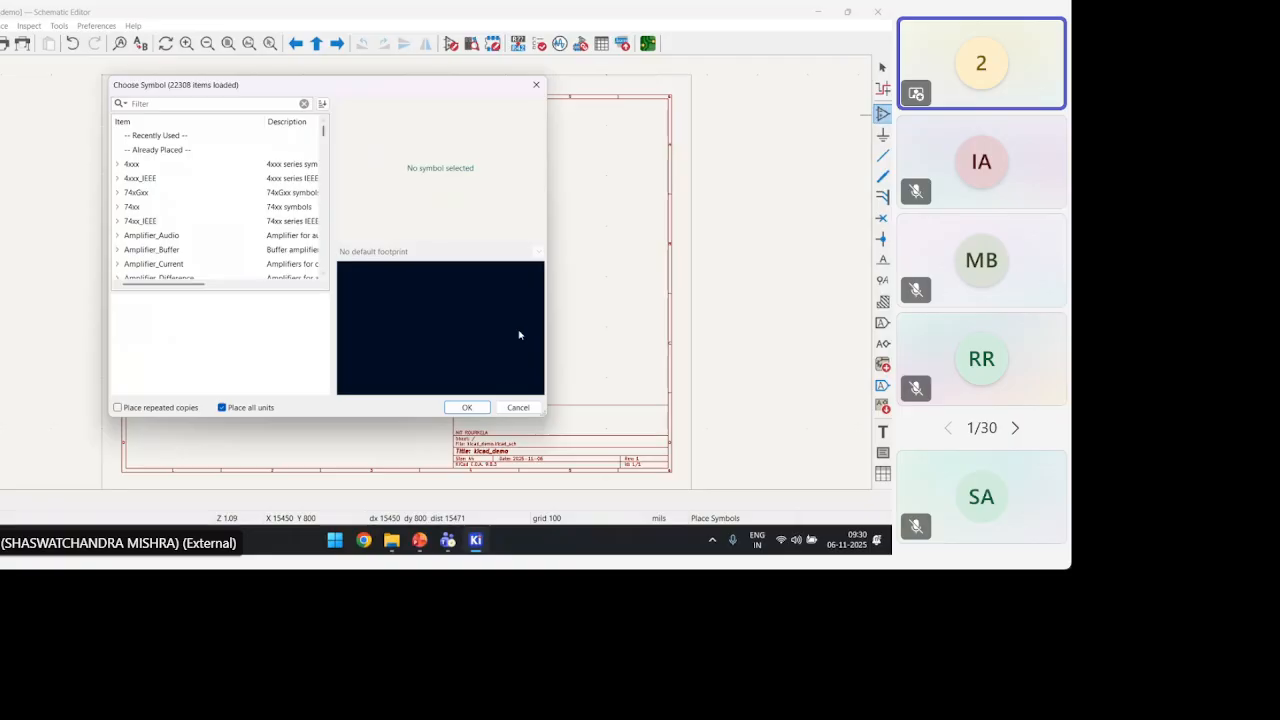
{"action": "left_click", "coordinate": [518, 407]}
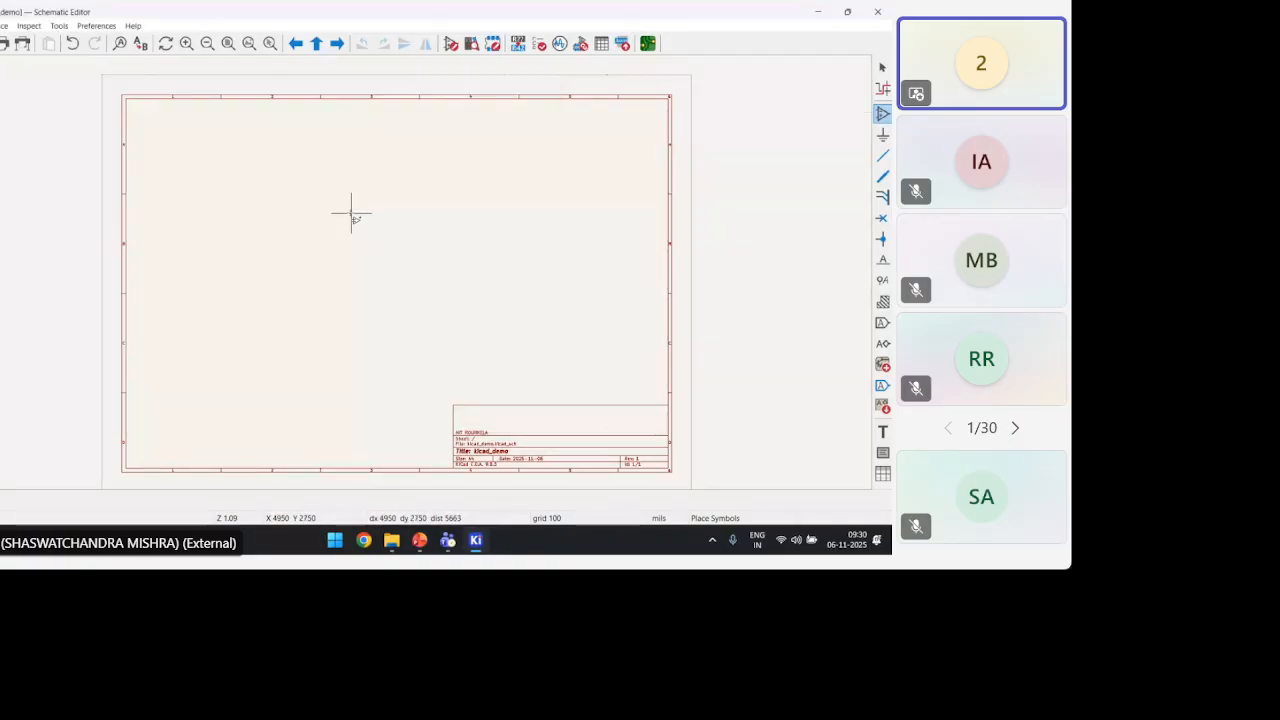
{"action": "key", "text": "Escape"}
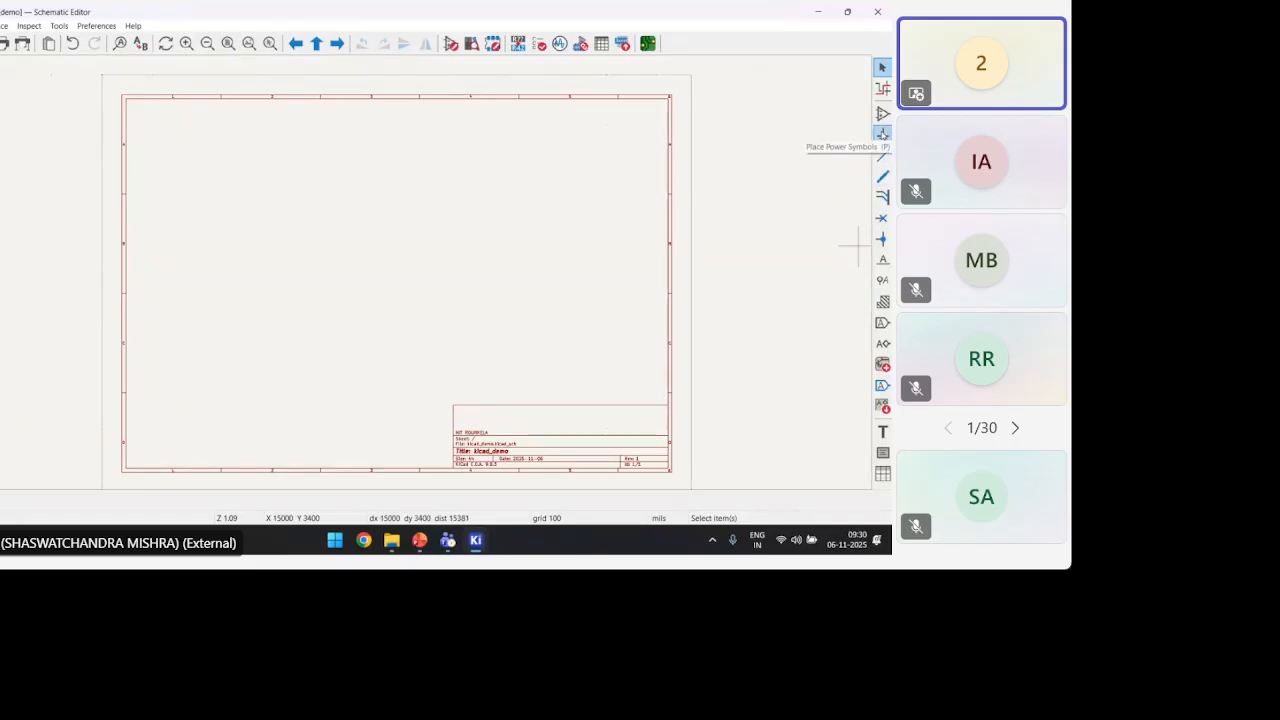
Place a +1V1 power symbol from the power library on the schematic sheet
{"action": "left_click", "coordinate": [882, 133]}
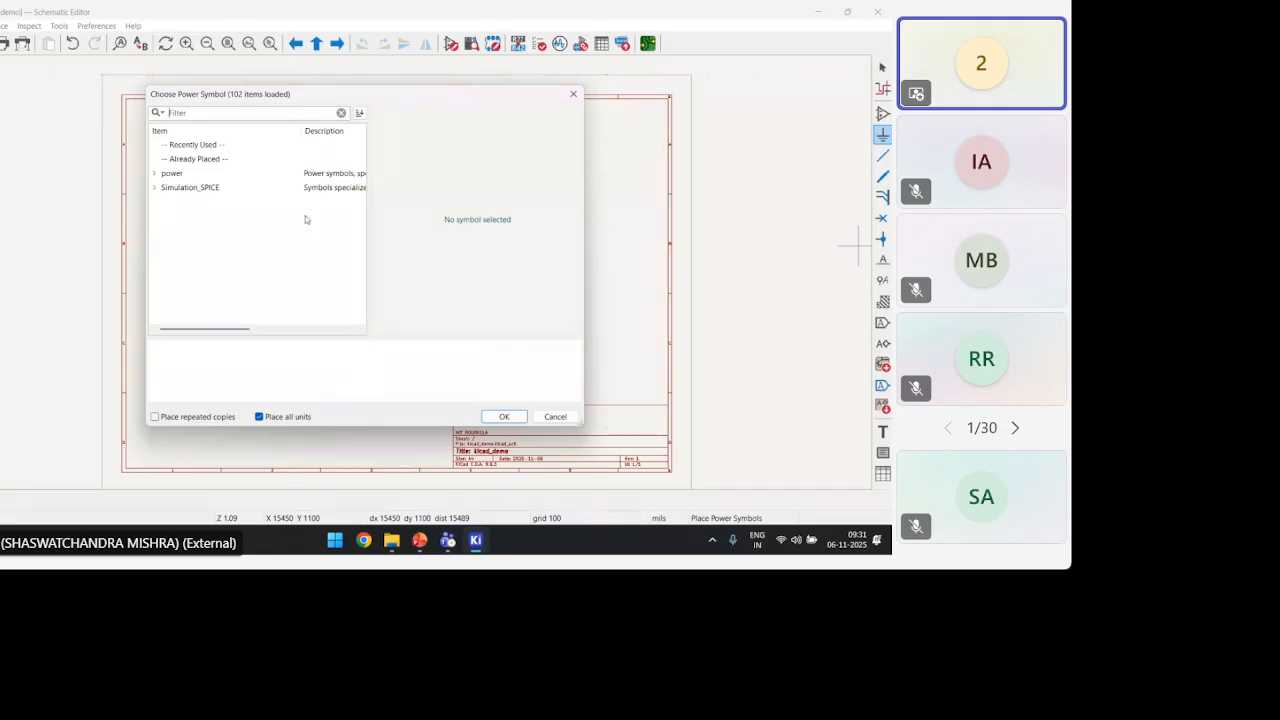
{"action": "left_click_drag", "start_coordinate": [367, 211], "coordinate": [444, 210]}
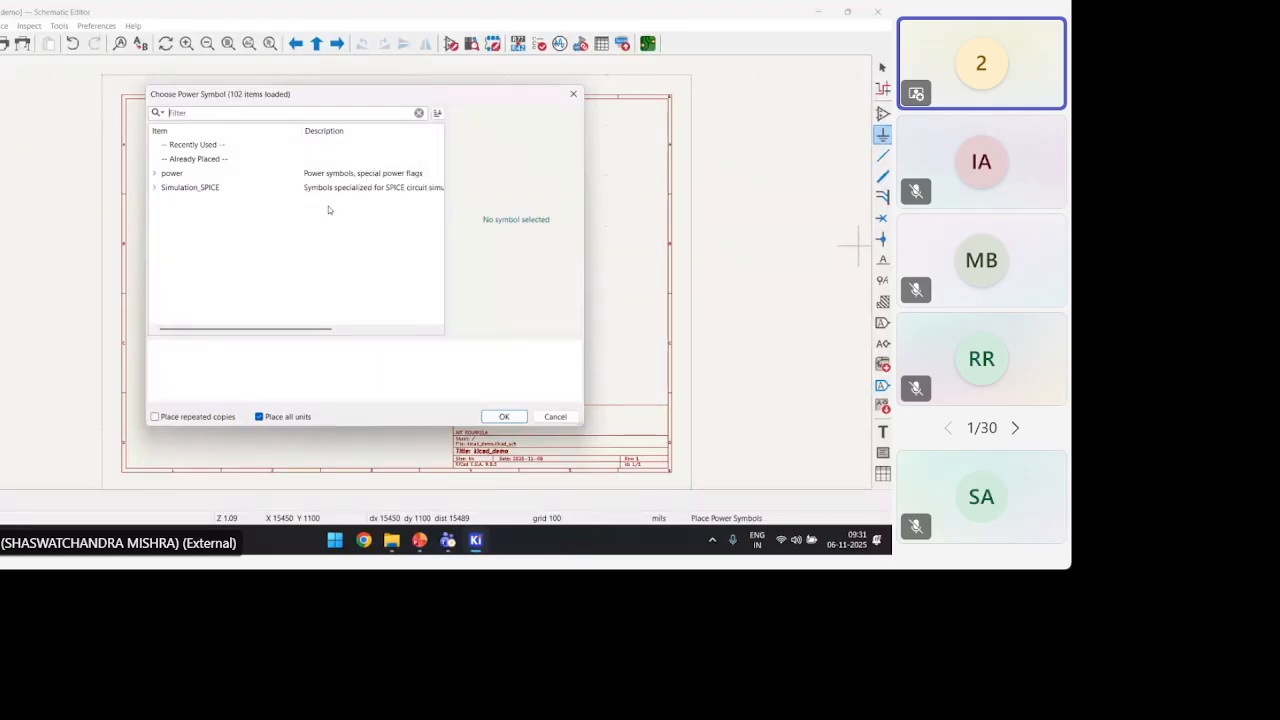
{"action": "left_click", "coordinate": [155, 173]}
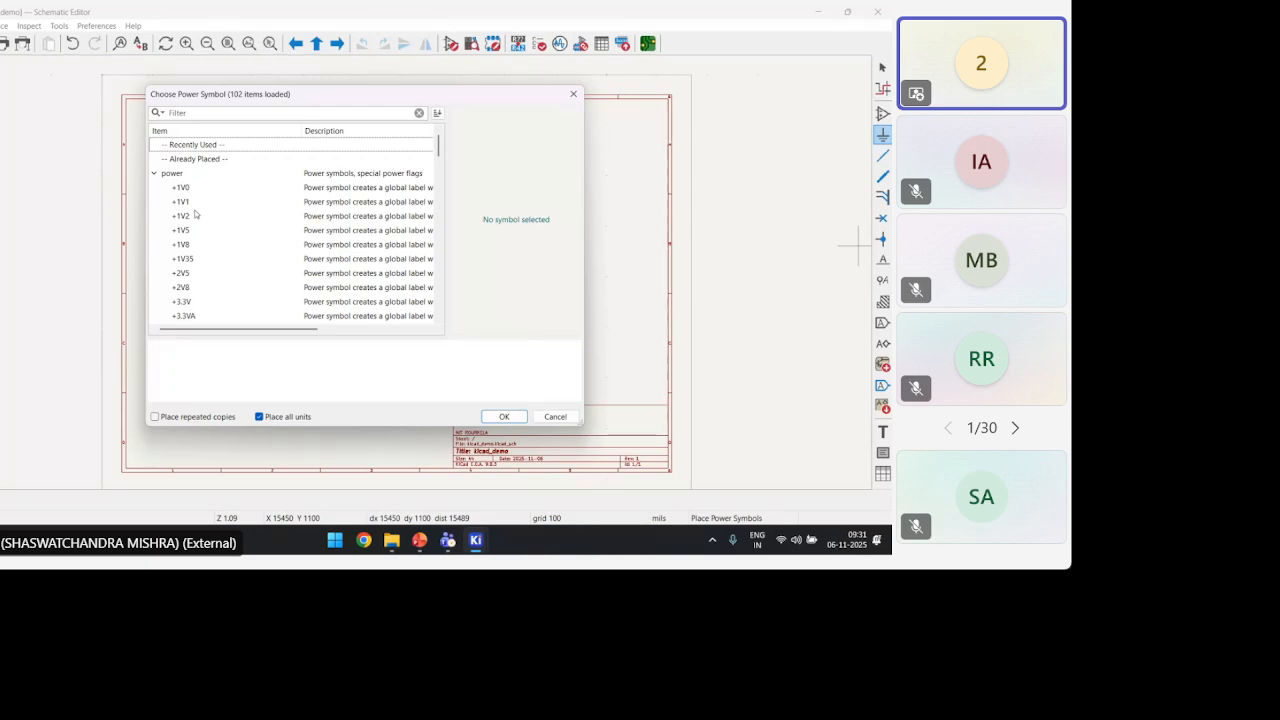
{"action": "scroll", "coordinate": [200, 222], "scroll_direction": "down", "scroll_amount": 4}
{"action": "scroll", "coordinate": [238, 263], "scroll_direction": "up", "scroll_amount": 4}
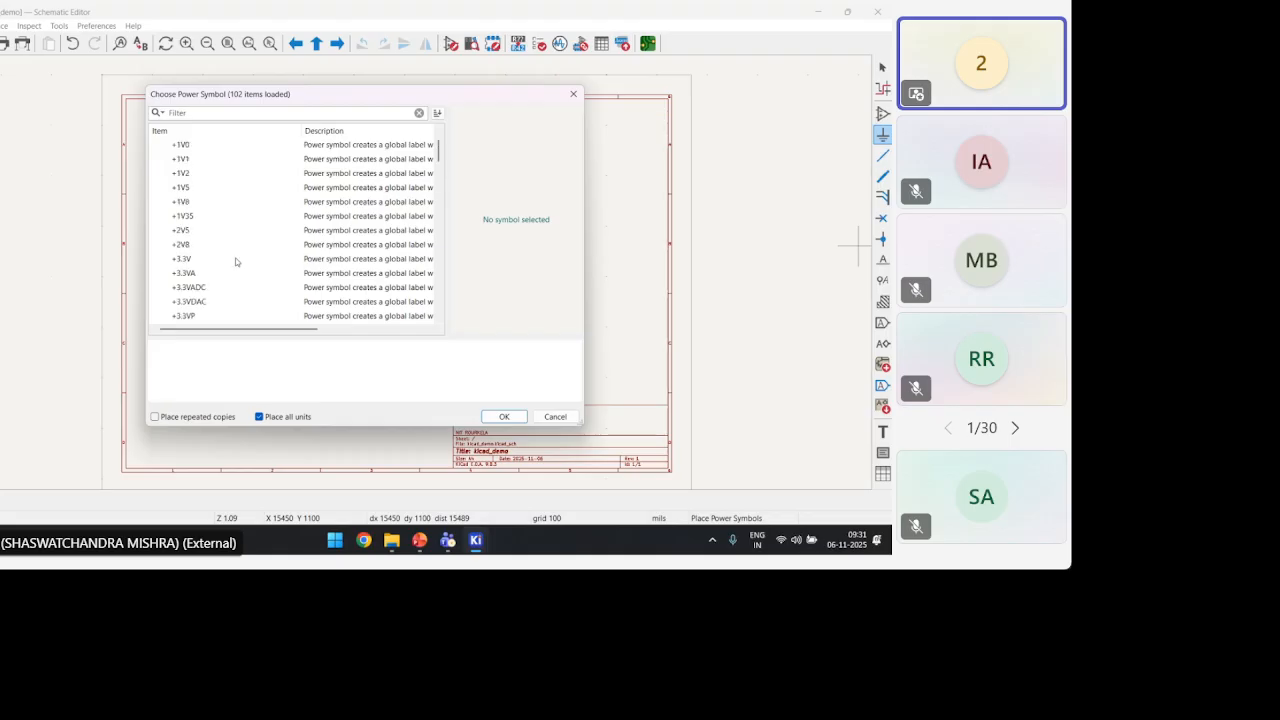
{"action": "left_click", "coordinate": [182, 159]}
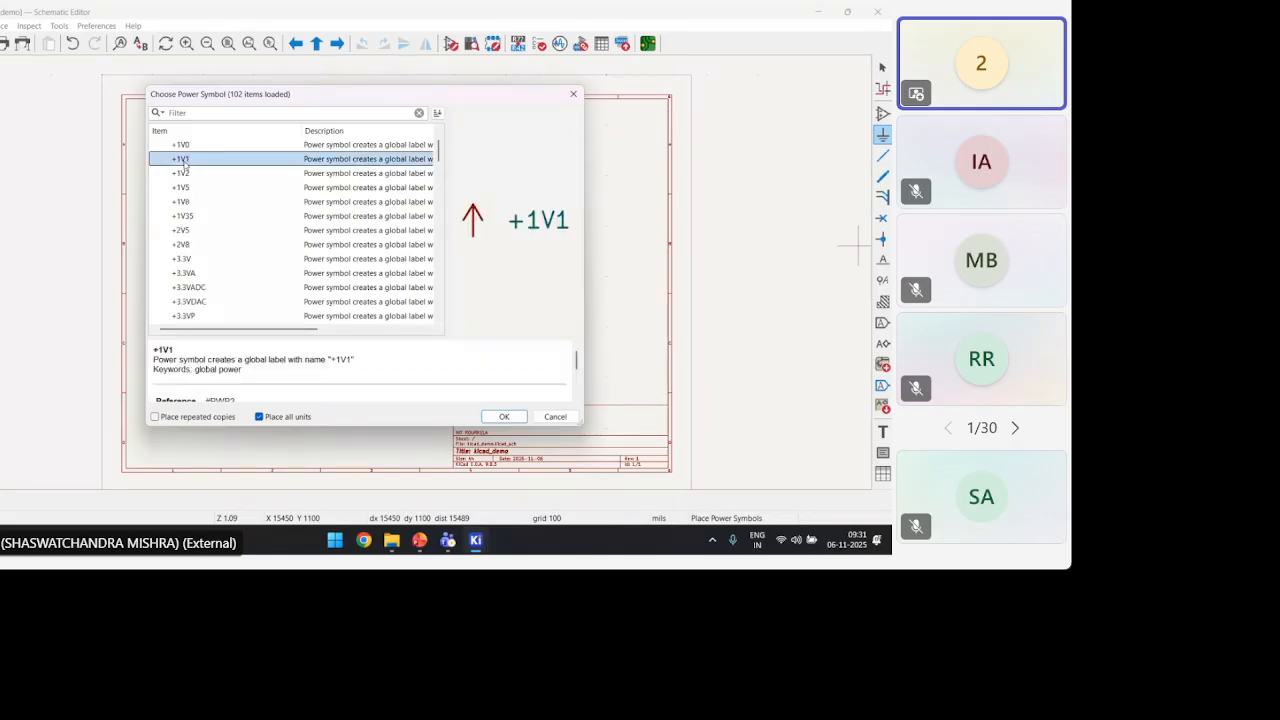
{"action": "left_click", "coordinate": [504, 416]}
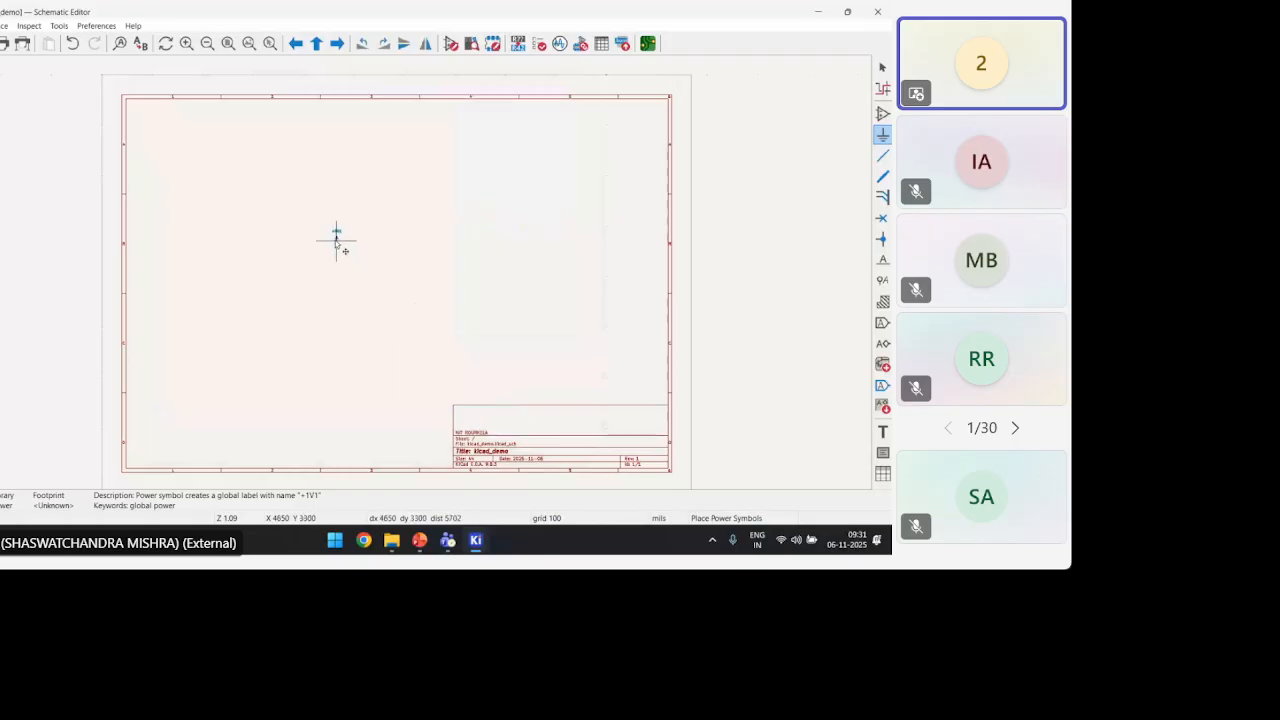
{"action": "scroll", "coordinate": [337, 240], "scroll_direction": "up", "scroll_amount": 10}
{"action": "left_click", "coordinate": [389, 200]}
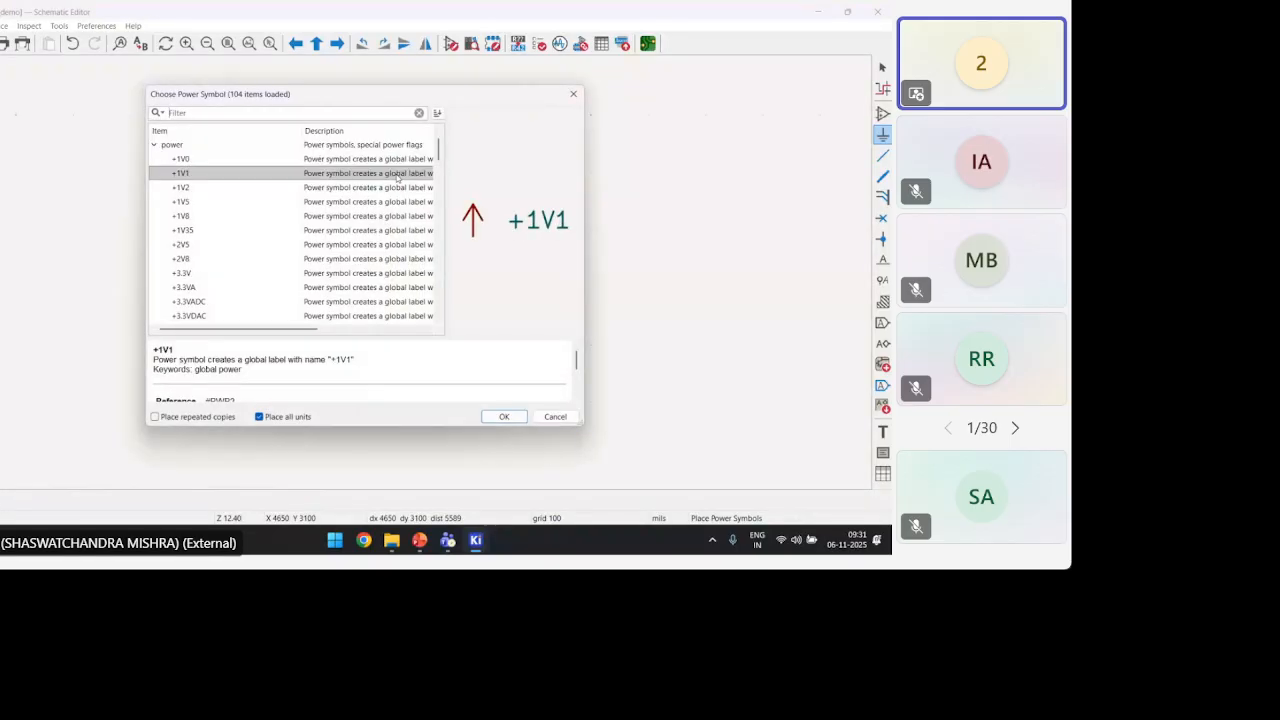
{"action": "left_click", "coordinate": [553, 415]}
Change the placed power symbol's value to +10V and delete the symbol from the sheet
{"action": "double_click", "coordinate": [410, 178]}
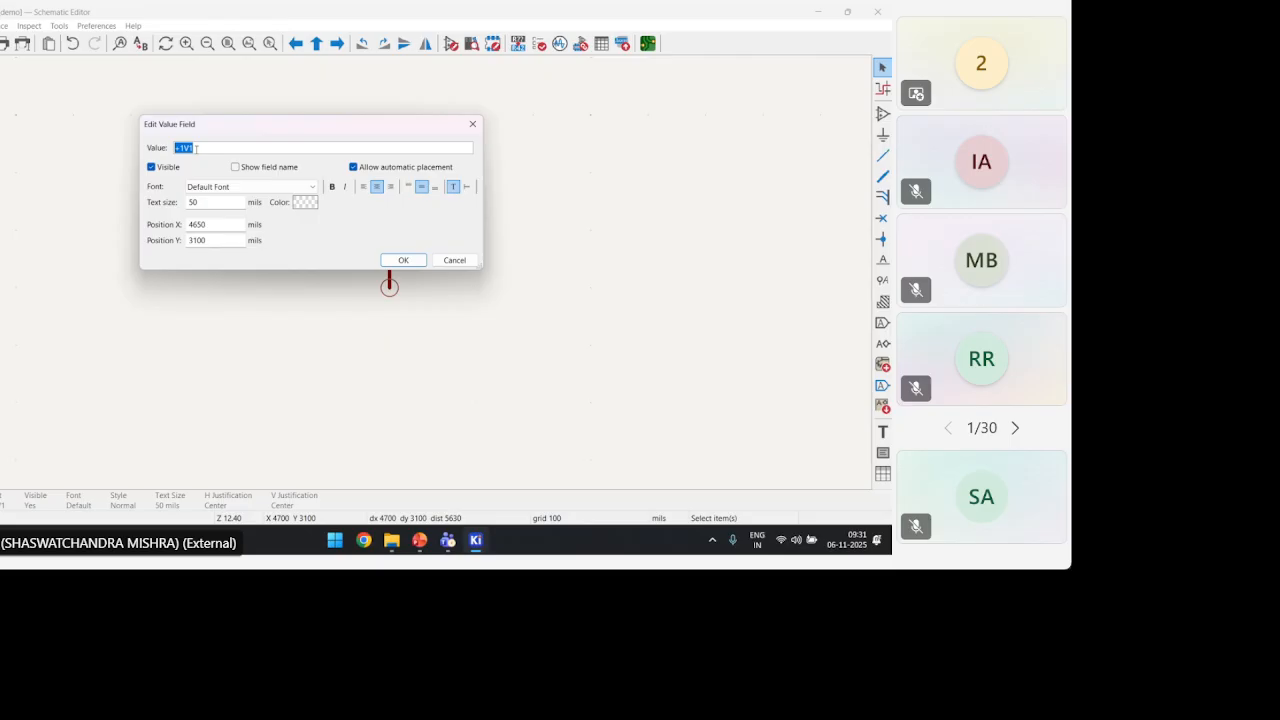
{"action": "type", "text": "+10V"}
{"action": "key", "text": "Return"}
{"action": "left_click_drag", "start_coordinate": [343, 194], "coordinate": [442, 333]}
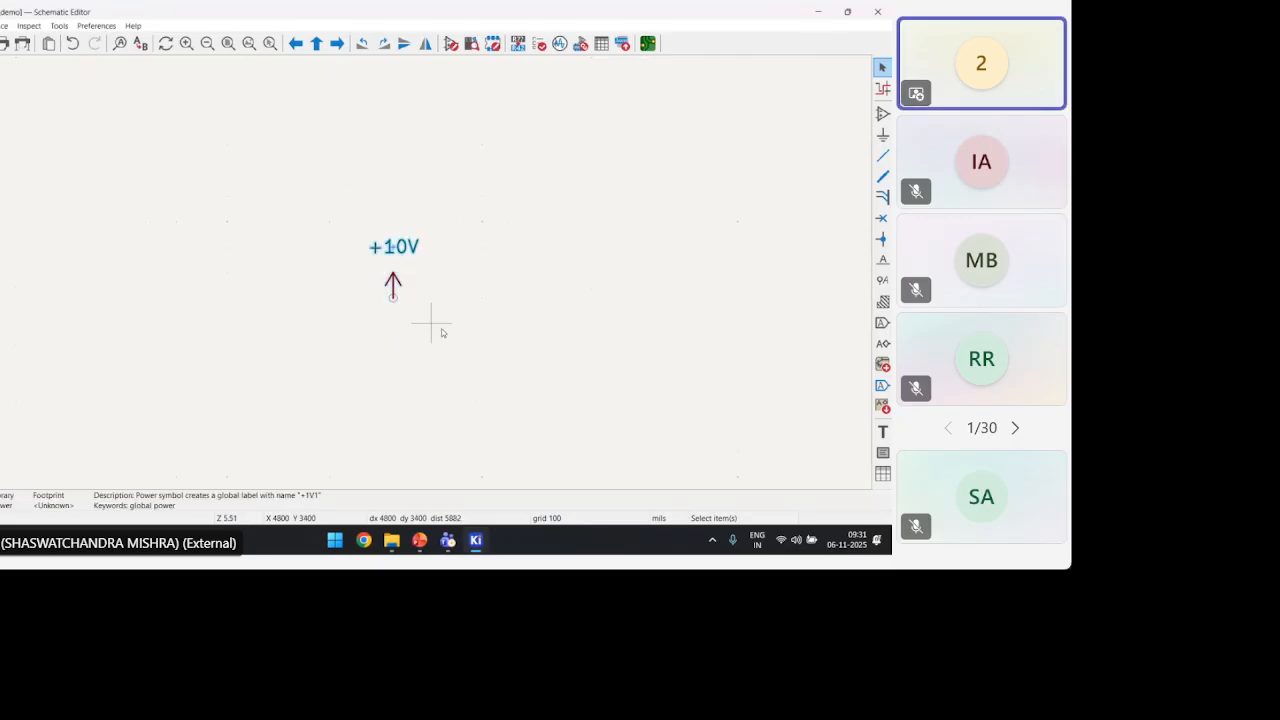
{"action": "key", "text": "Delete"}
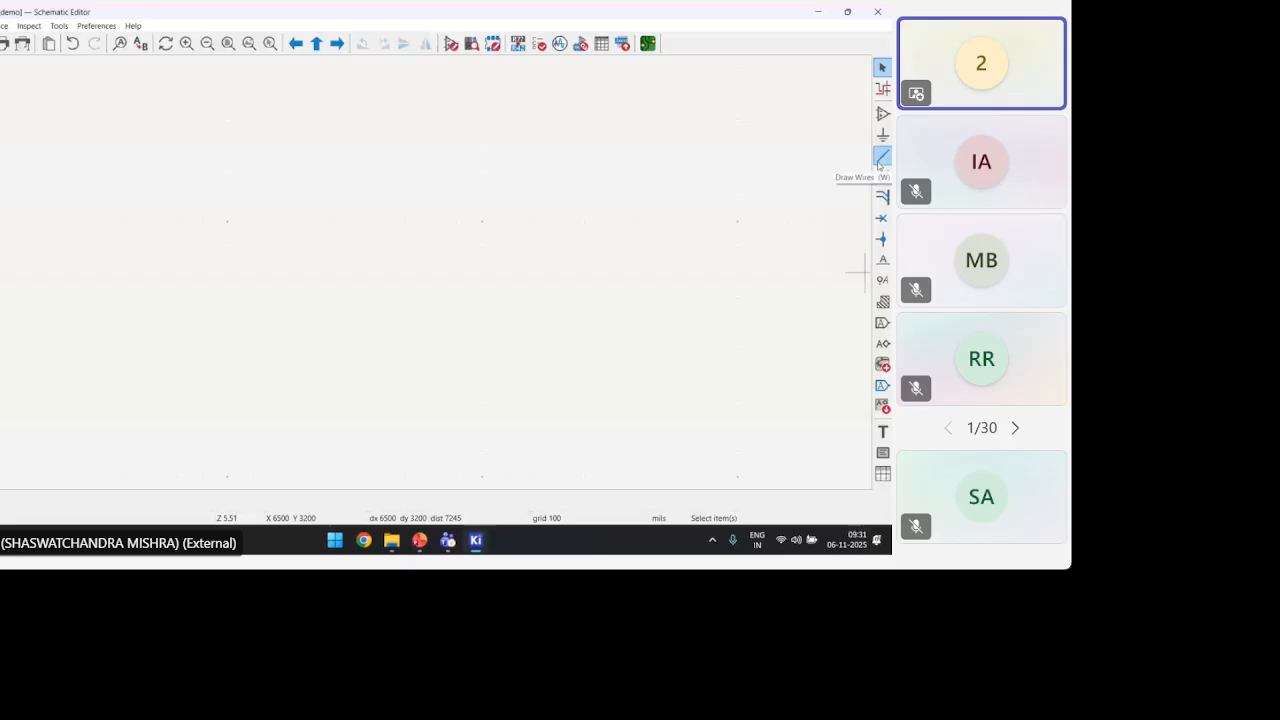
Delete the dashed red rectangle in the upper-left corner of the drawing sheet
{"action": "scroll", "coordinate": [420, 254], "scroll_direction": "down", "scroll_amount": 5}
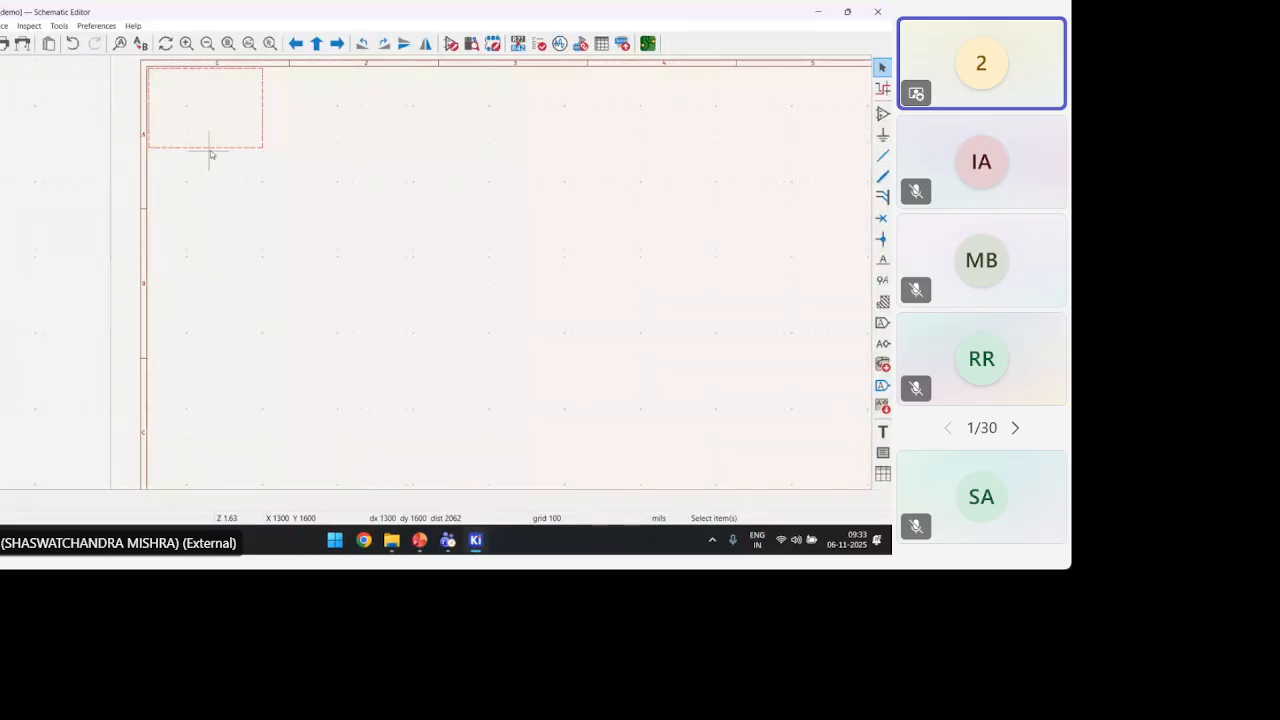
{"action": "left_click_drag", "start_coordinate": [351, 66], "coordinate": [140, 188]}
{"action": "key", "text": "Delete"}
{"action": "scroll", "coordinate": [200, 251], "scroll_direction": "up", "scroll_amount": 2}
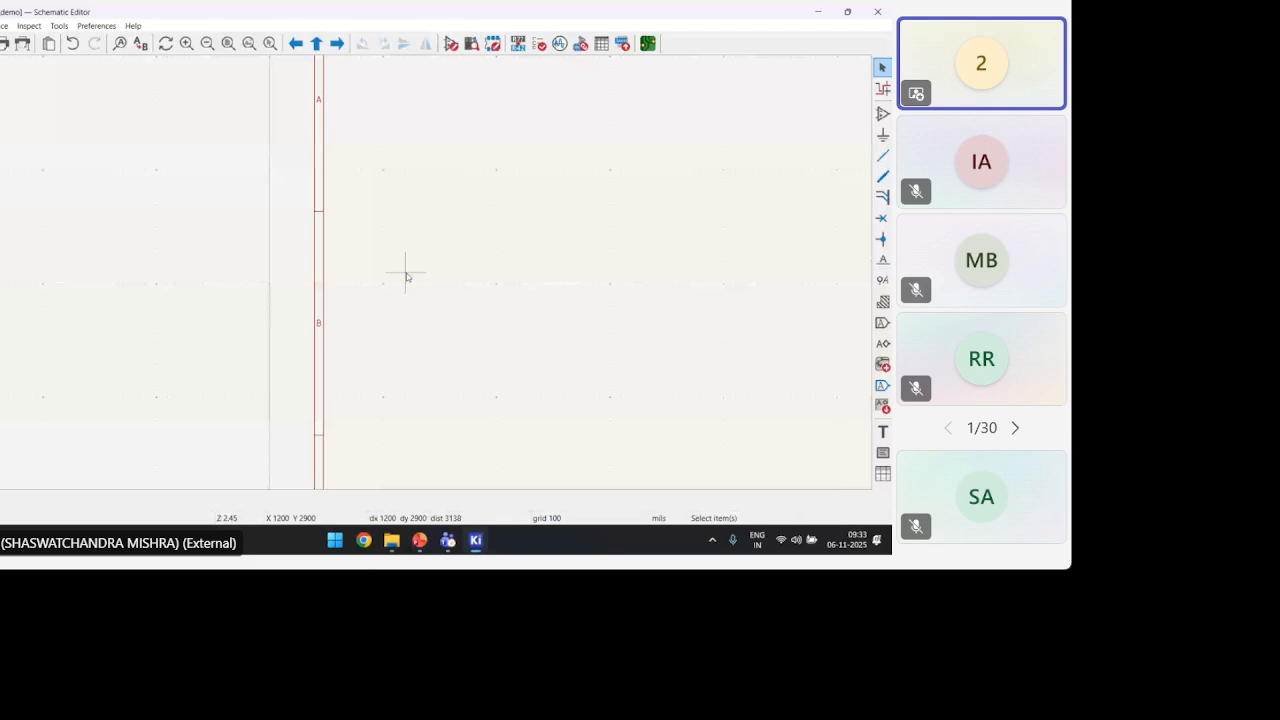
{"action": "scroll", "coordinate": [406, 276], "scroll_direction": "down", "scroll_amount": 2}
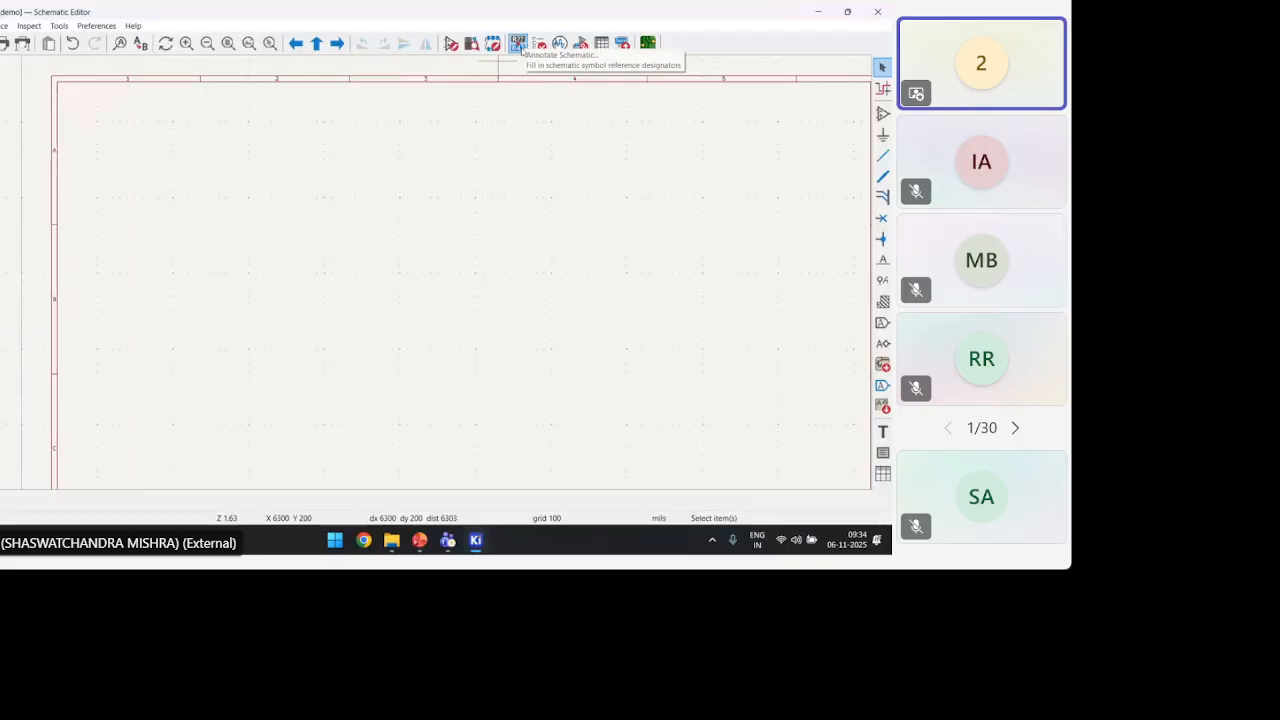
{"action": "left_click", "coordinate": [519, 45]}
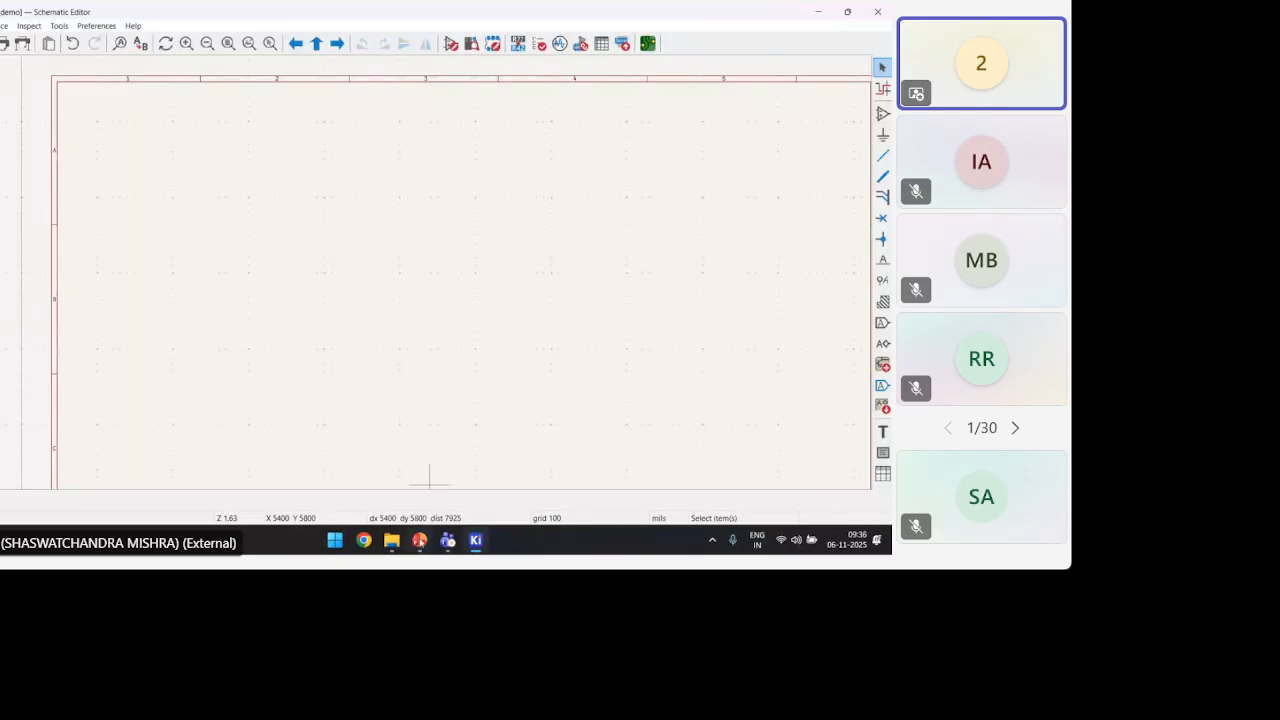
Switch to the PowerPoint presentation, examine the gate driver circuit diagram slide, and return to the KiCad schematic
{"action": "left_click", "coordinate": [421, 541]}
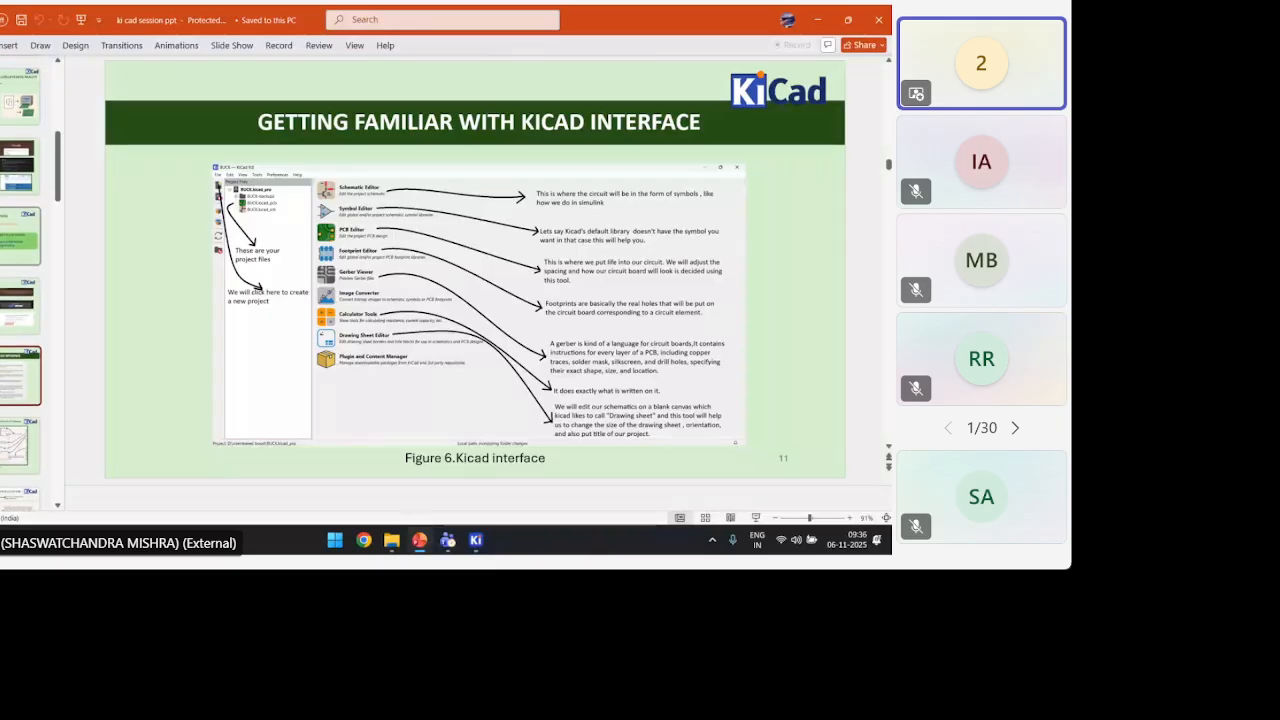
{"action": "scroll", "coordinate": [523, 339], "scroll_direction": "up", "scroll_amount": 6}
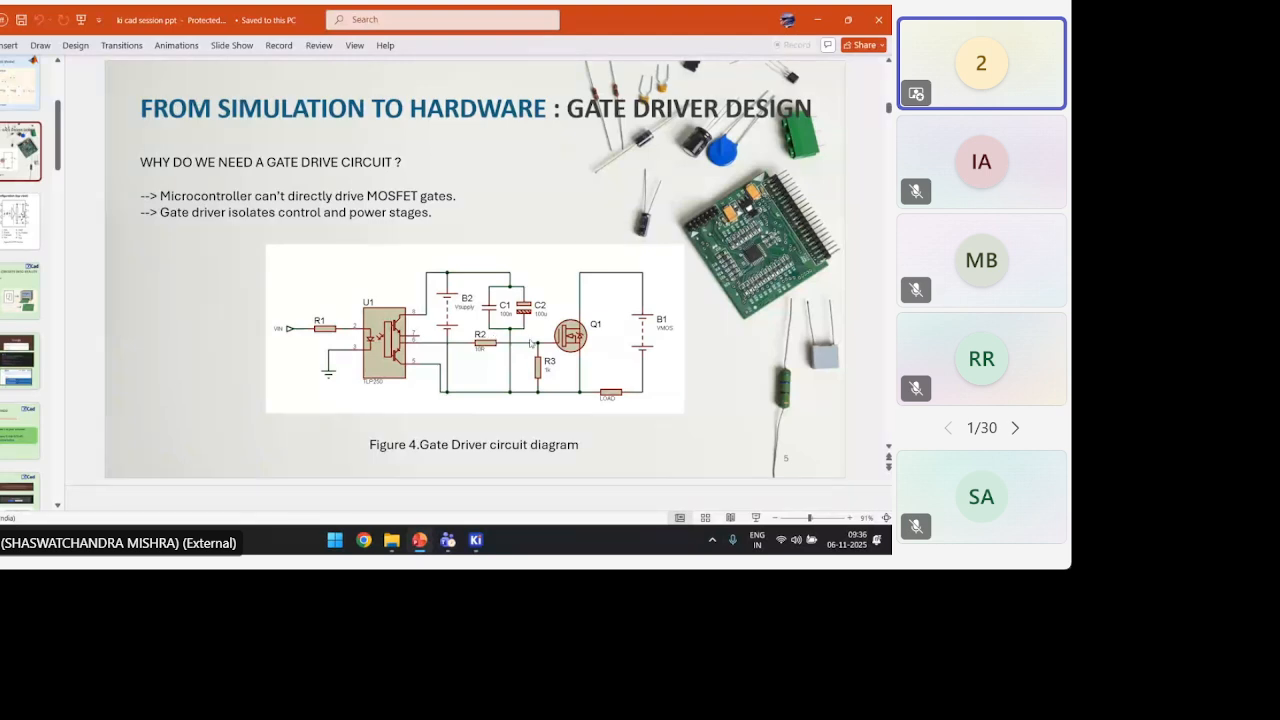
{"action": "left_click", "coordinate": [818, 20]}
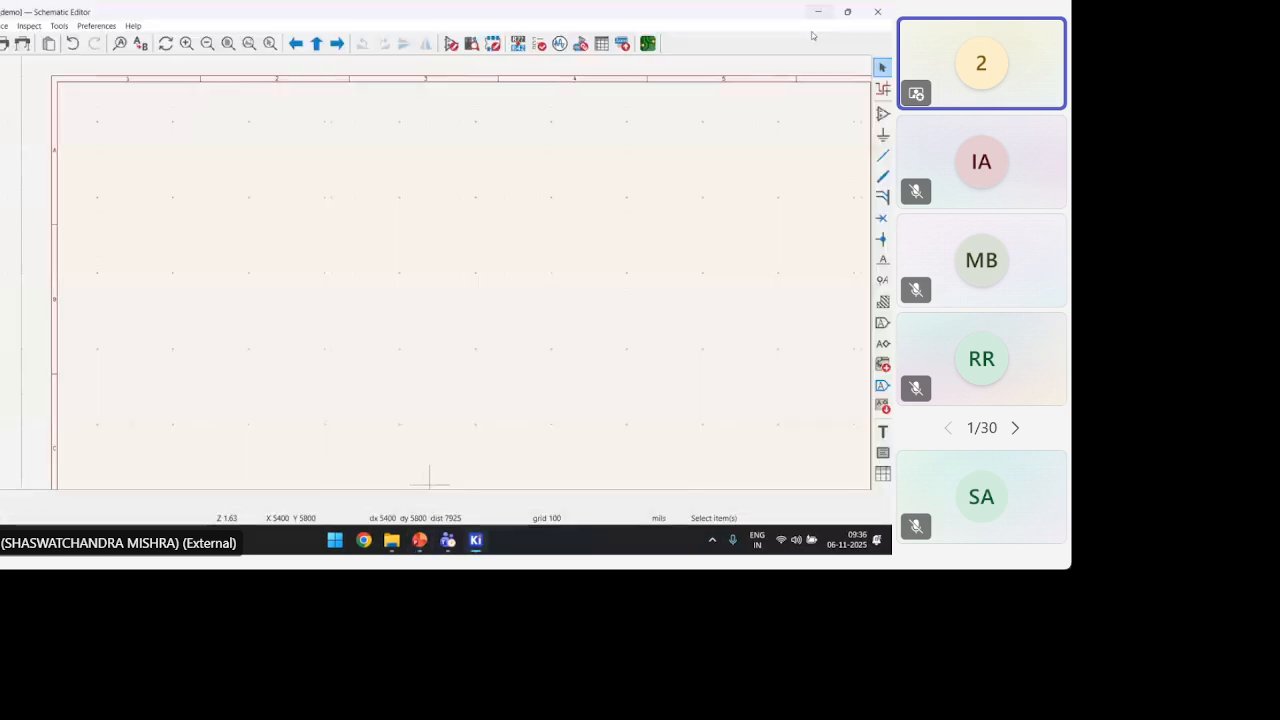
{"action": "mouse_move", "coordinate": [419, 540]}
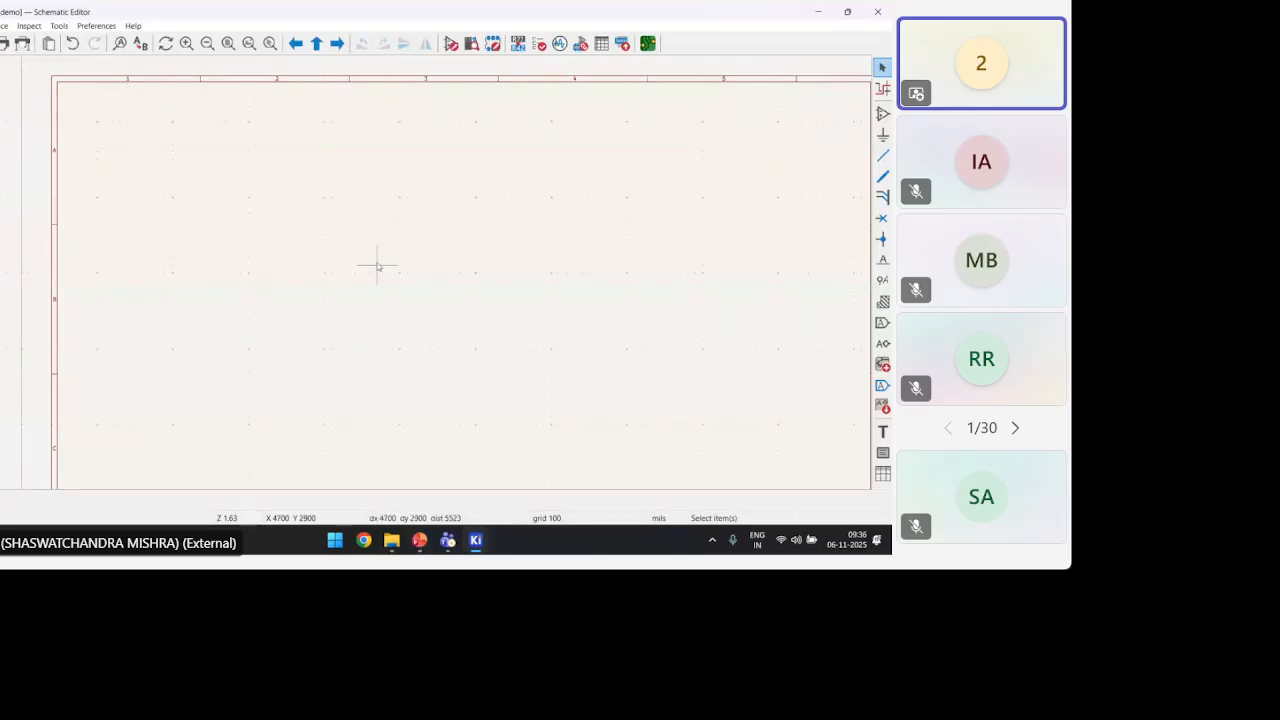
Search the symbol library for "tlp" and place the TLP250 gate drive optocoupler in the sheet's upper-left area
{"action": "key", "text": "a"}
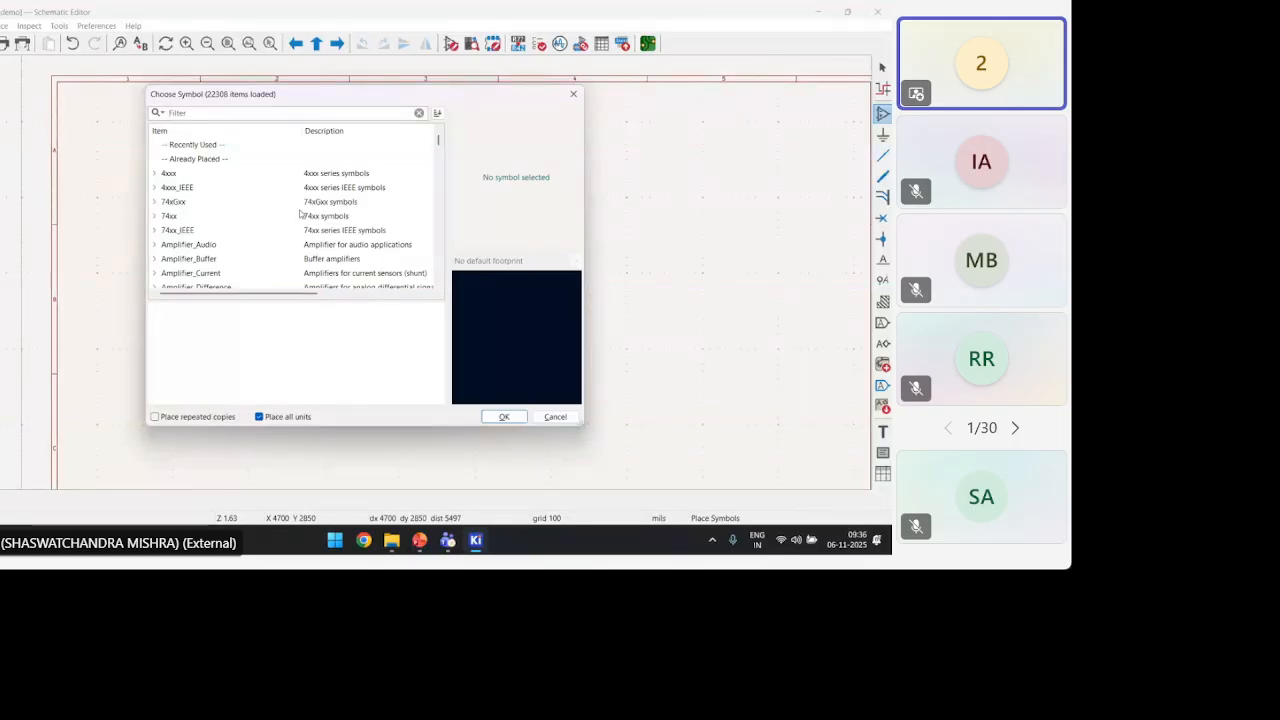
{"action": "left_click_drag", "start_coordinate": [366, 98], "coordinate": [438, 98]}
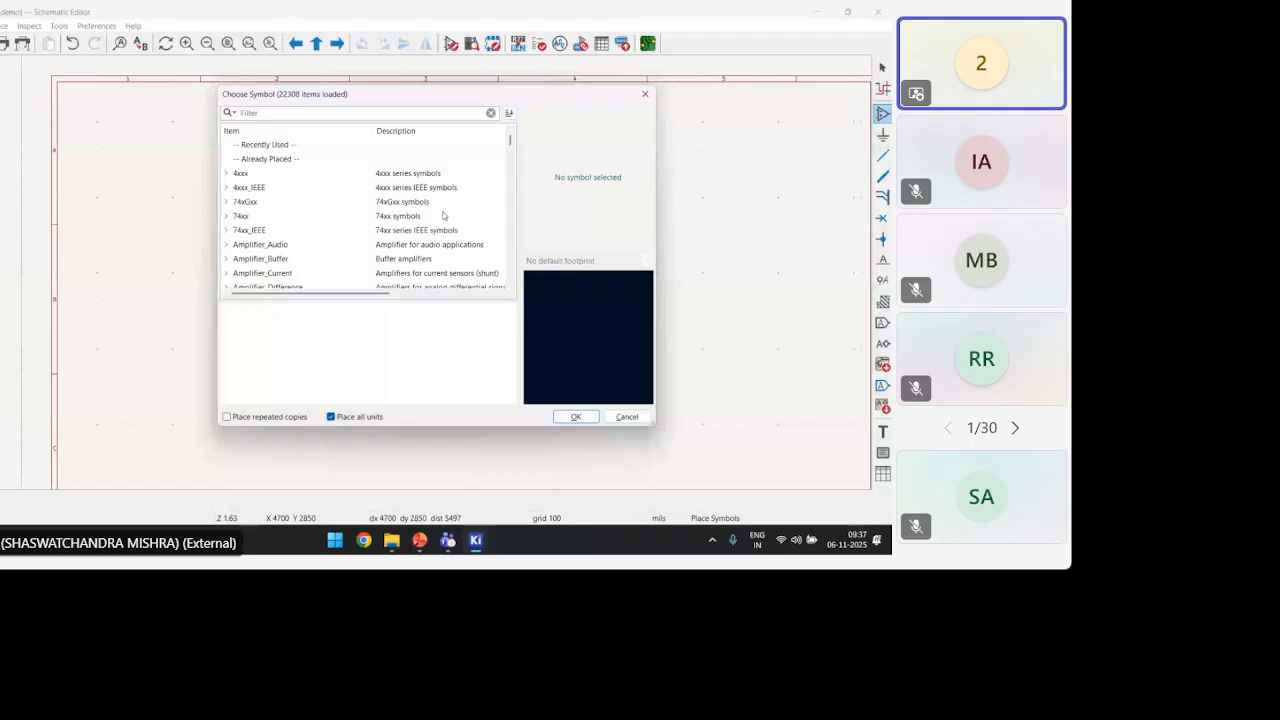
{"action": "type", "text": "tlp"}
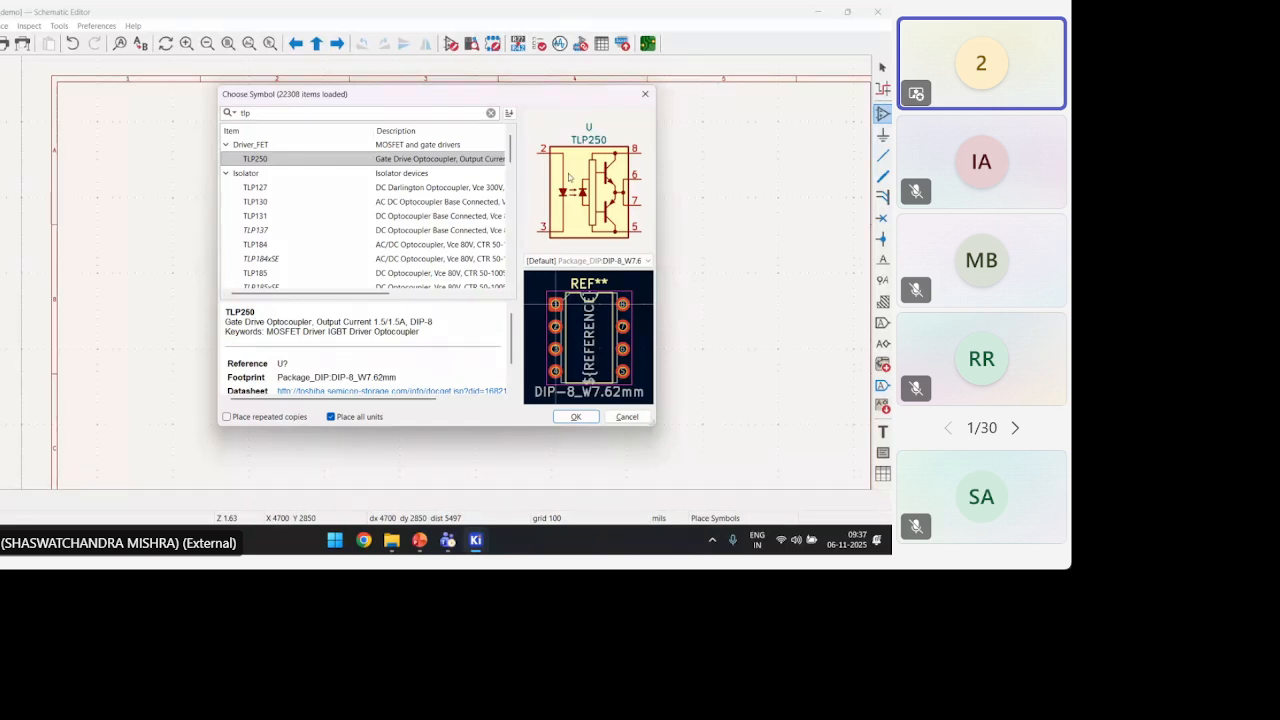
{"action": "left_click", "coordinate": [576, 417]}
{"action": "scroll", "coordinate": [337, 245], "scroll_direction": "up", "scroll_amount": 4}
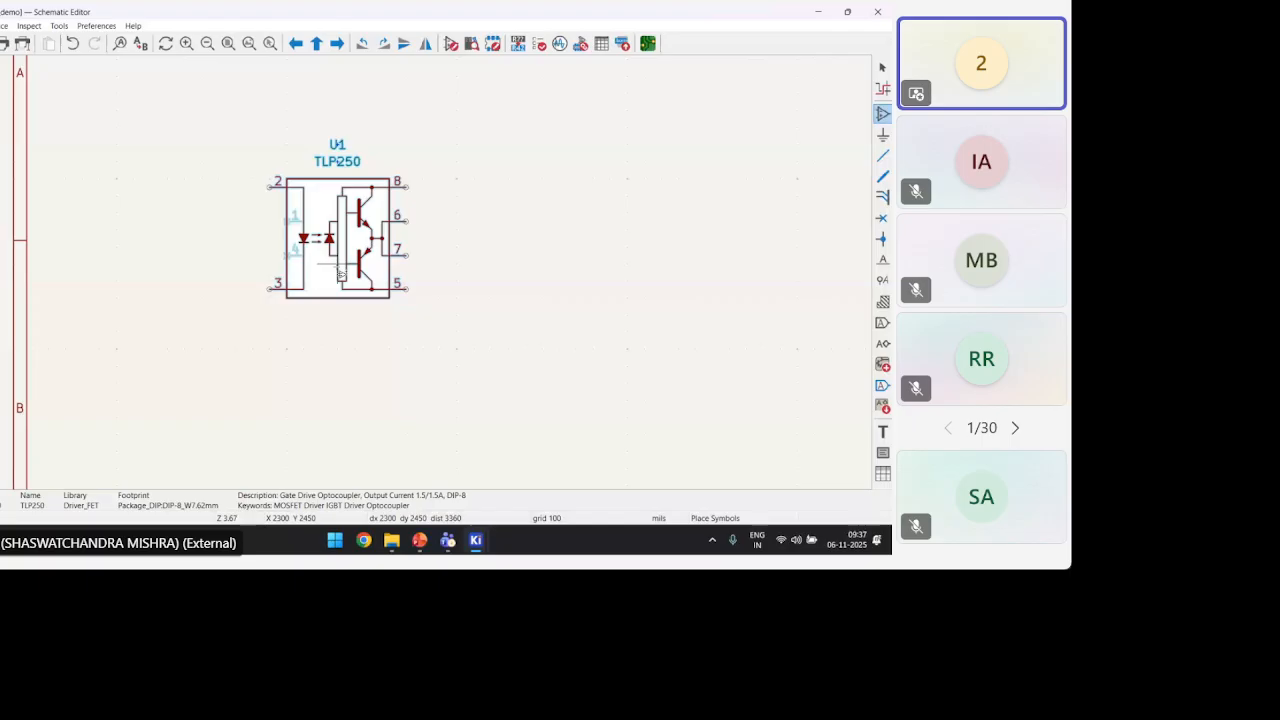
{"action": "key", "text": "Escape"}
{"action": "scroll", "coordinate": [396, 306], "scroll_direction": "down", "scroll_amount": 2}
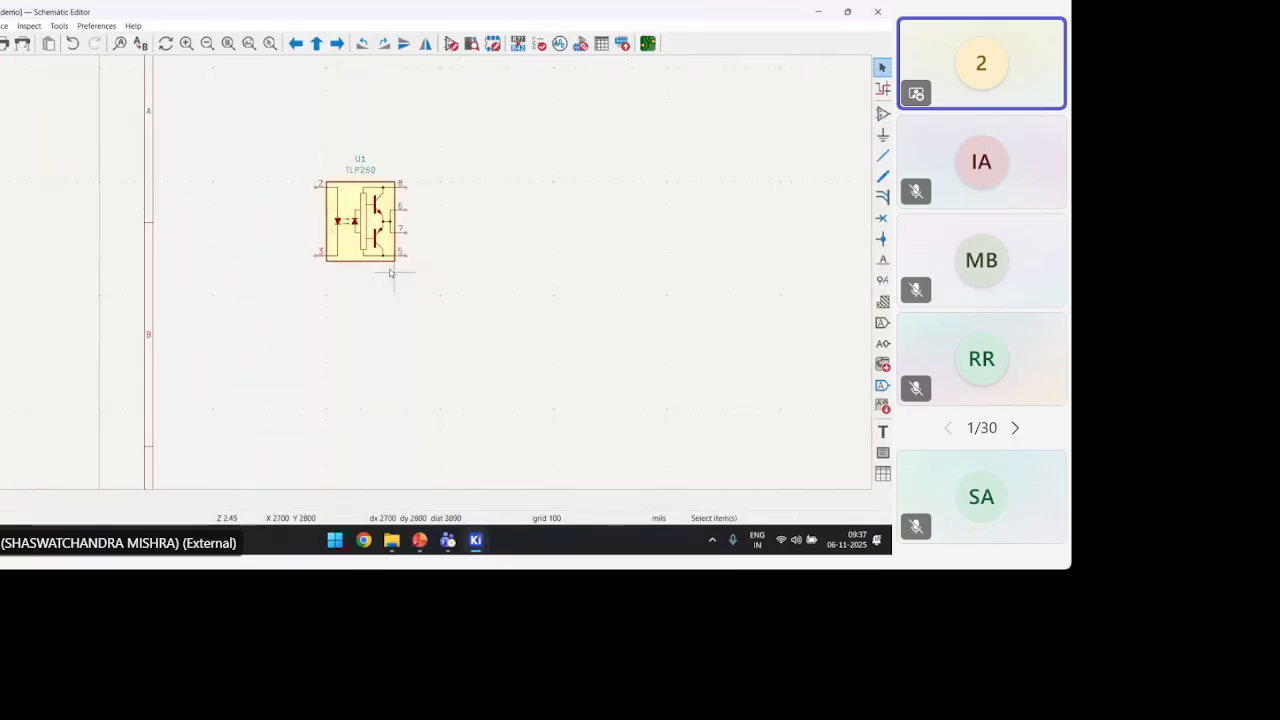
Move the TLP250 symbol a short distance to the right on the sheet
{"action": "left_click", "coordinate": [361, 207]}
{"action": "left_click_drag", "start_coordinate": [352, 208], "coordinate": [455, 240]}
{"action": "scroll", "coordinate": [455, 240], "scroll_direction": "up", "scroll_amount": 3}
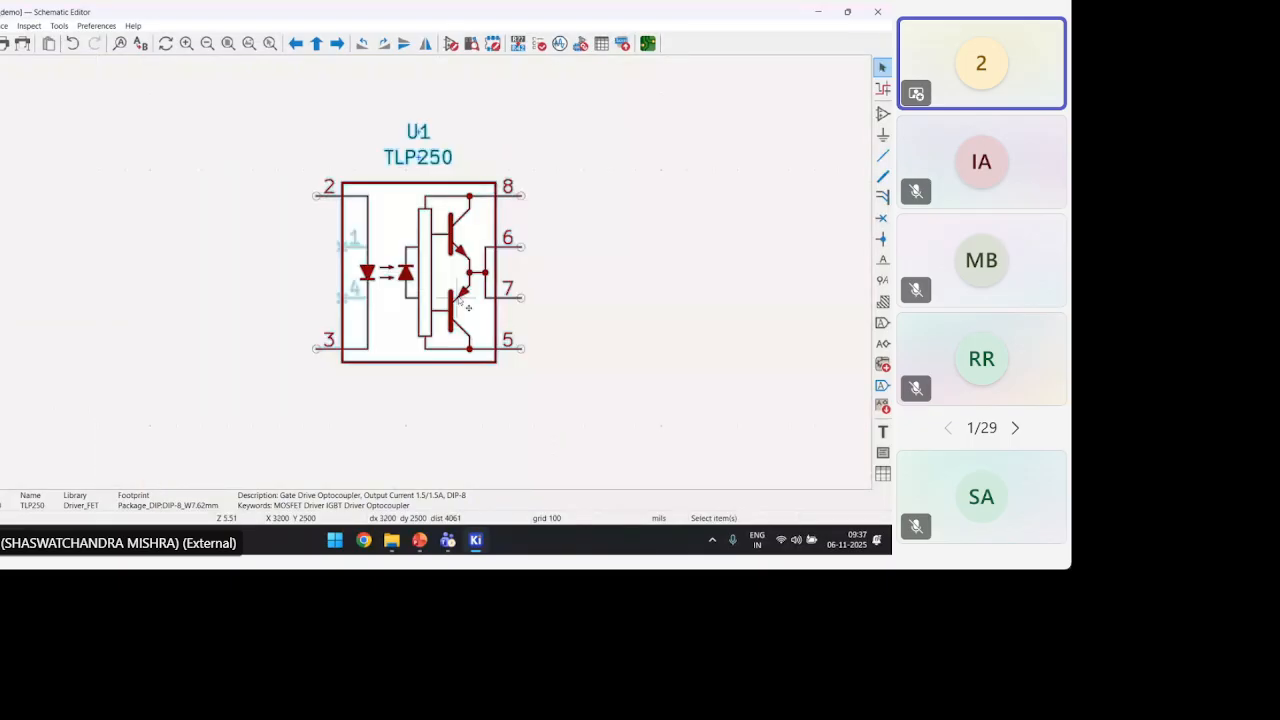
{"action": "left_click", "coordinate": [613, 285]}
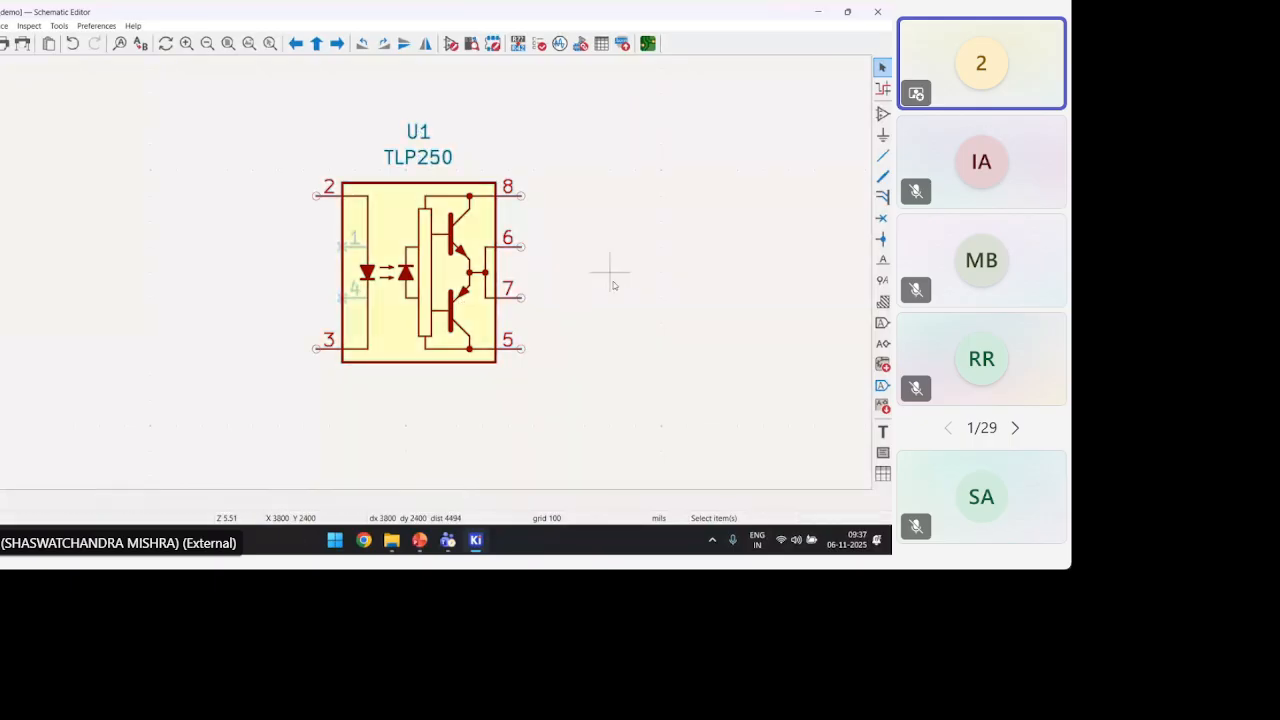
Rotate the TLP250 symbol through four 90-degree turns, back to its original orientation
{"action": "left_click", "coordinate": [393, 241]}
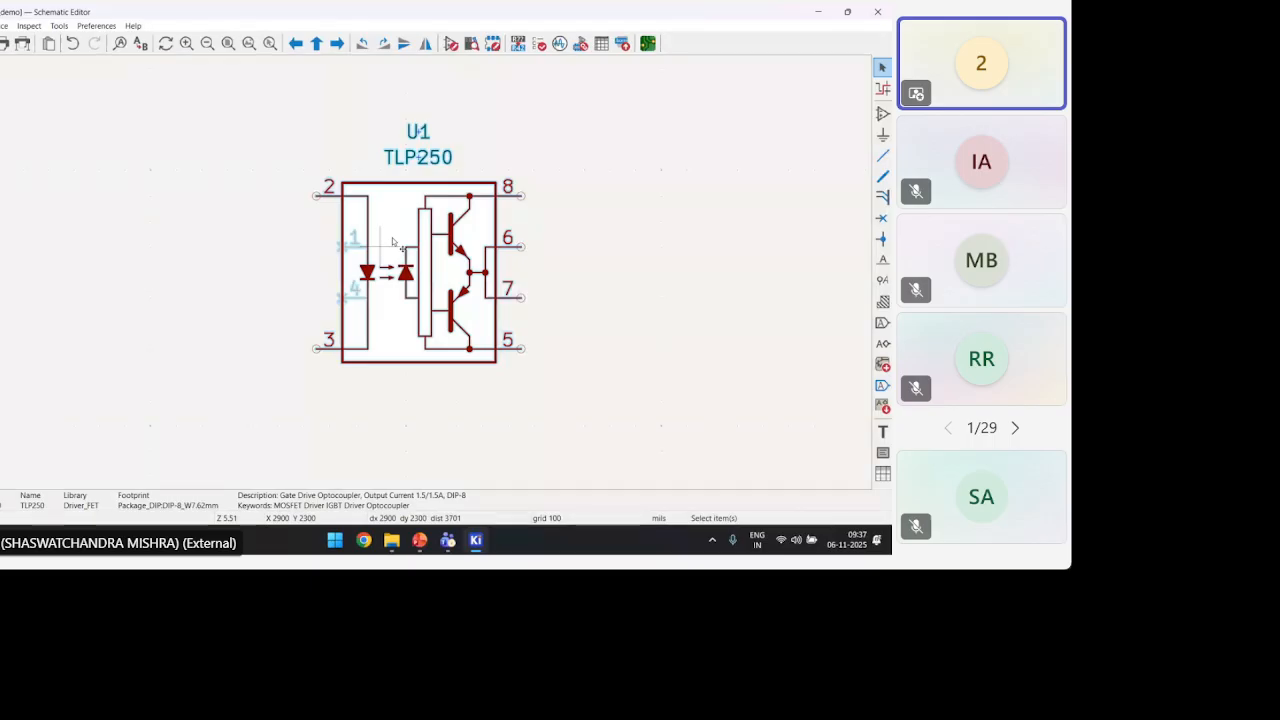
{"action": "key", "text": "r"}
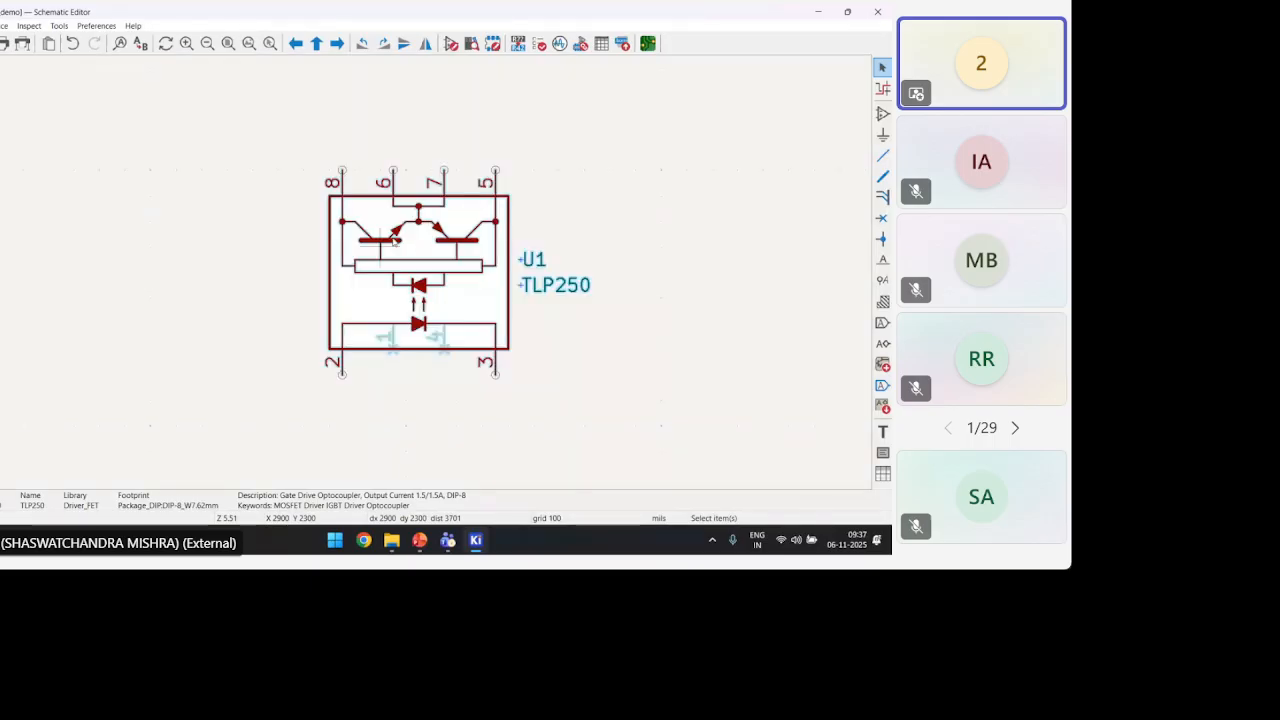
{"action": "key", "text": "r"}
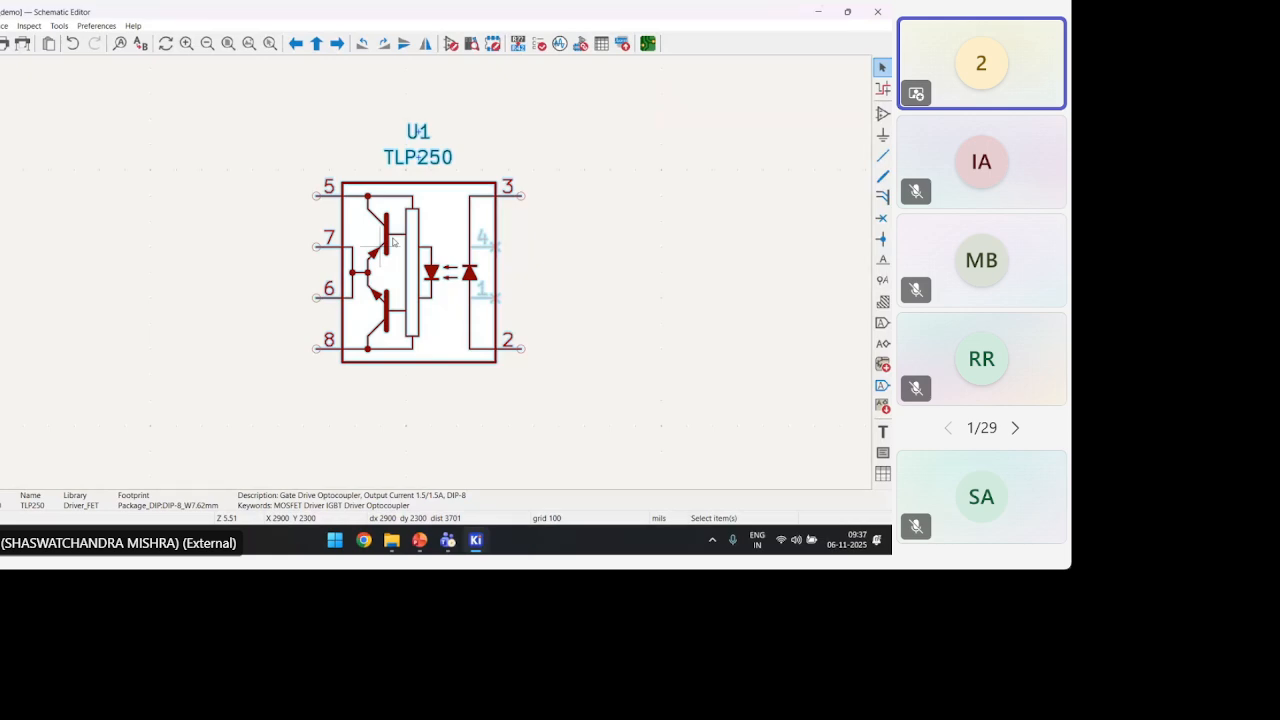
{"action": "key", "text": "r"}
{"action": "key", "text": "r"}
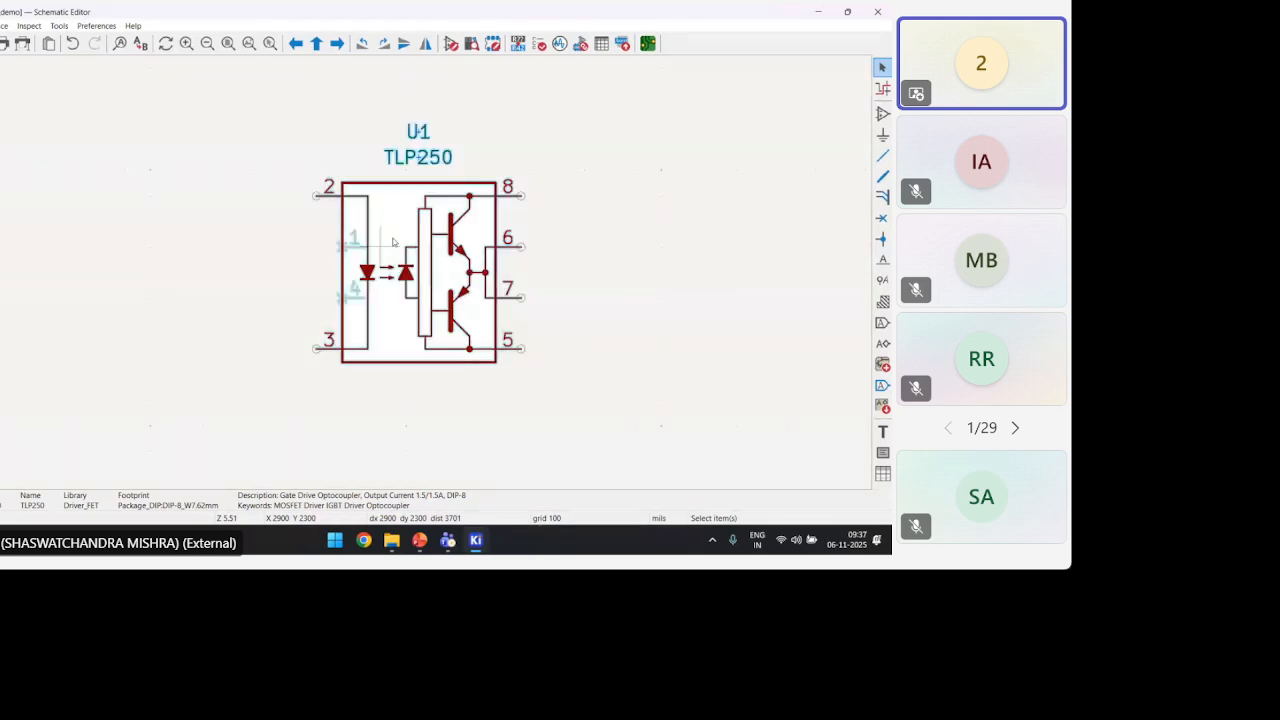
{"action": "left_click", "coordinate": [283, 271]}
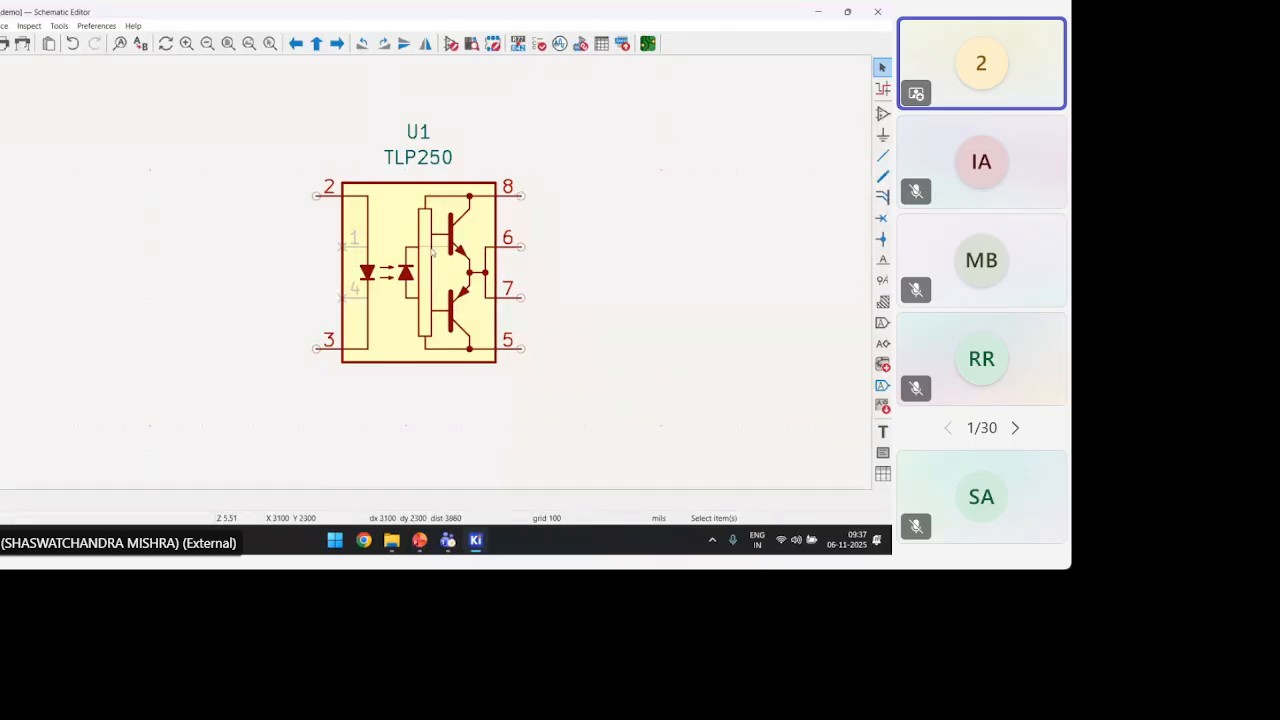
Mirror the TLP250 symbol left to right and mirror it back to its original orientation
{"action": "left_click", "coordinate": [398, 236]}
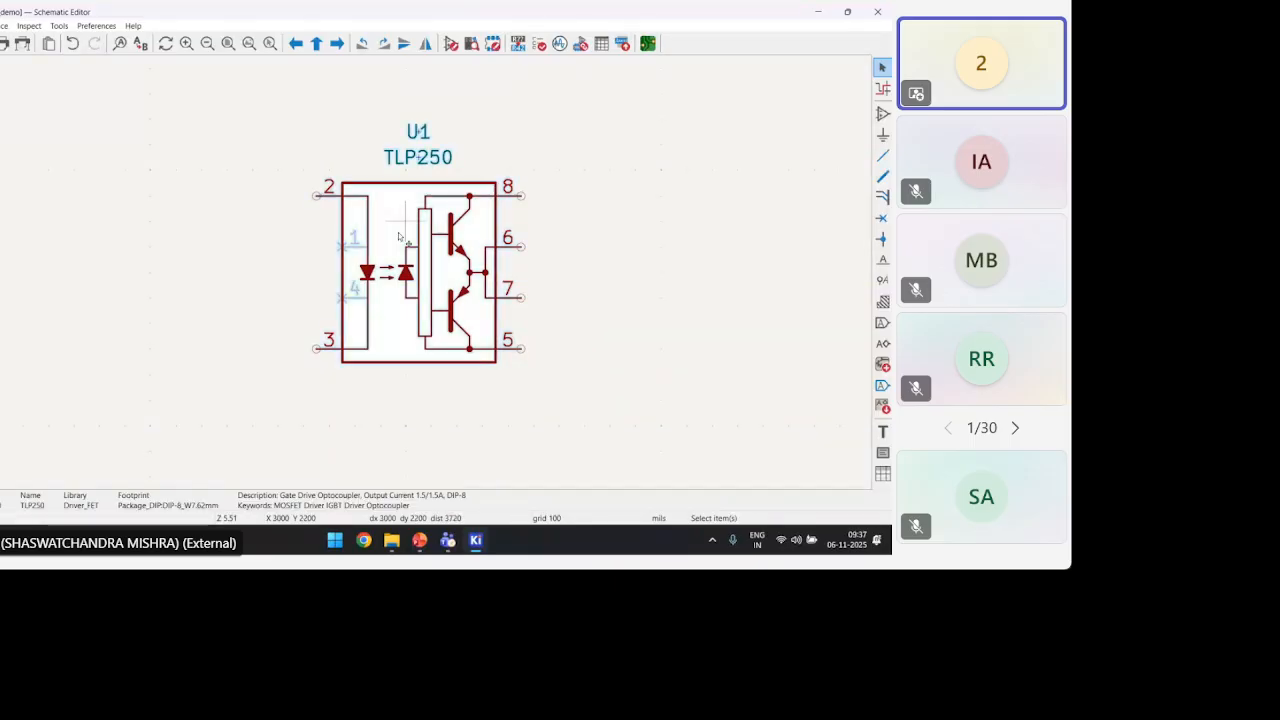
{"action": "key", "text": "y"}
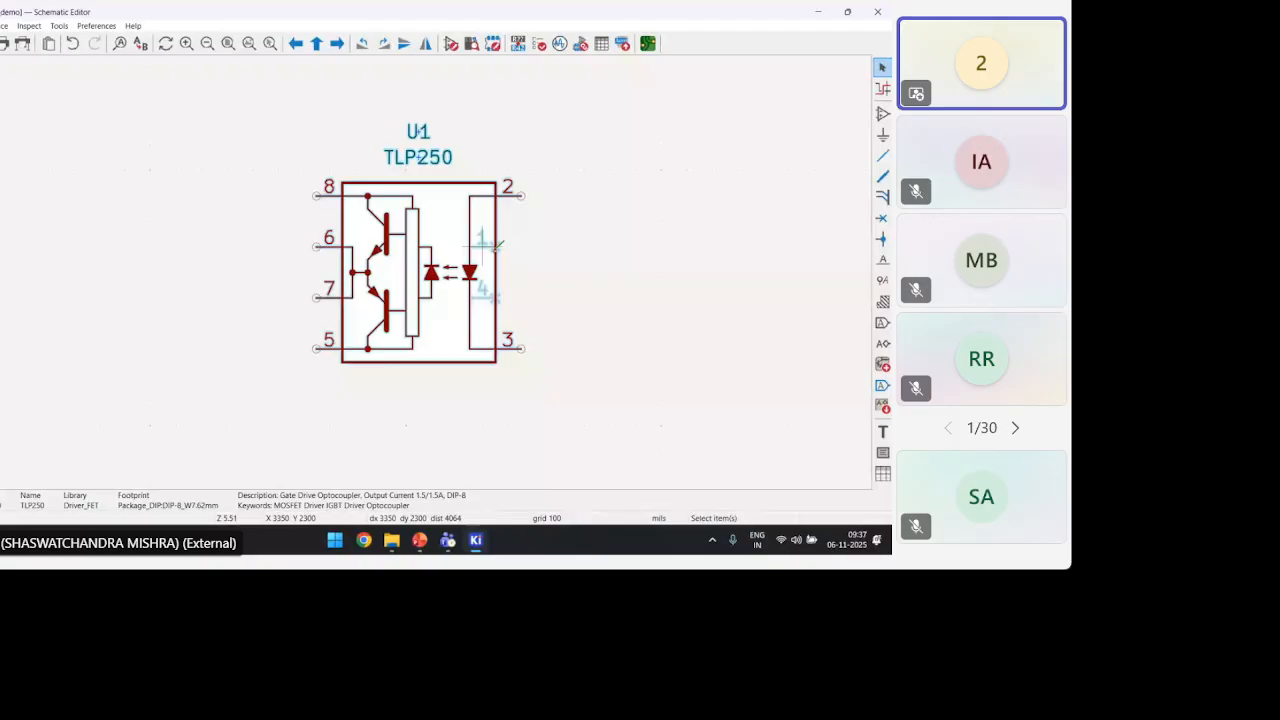
{"action": "key", "text": "y"}
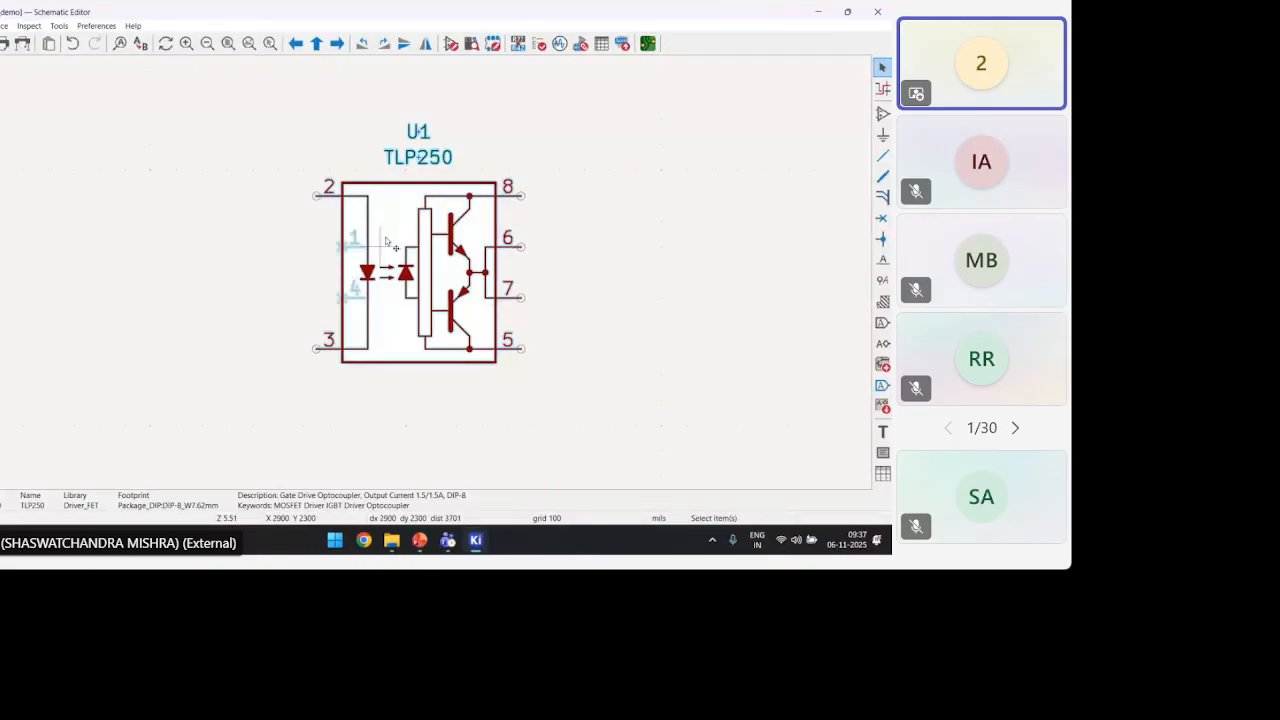
{"action": "left_click", "coordinate": [551, 255]}
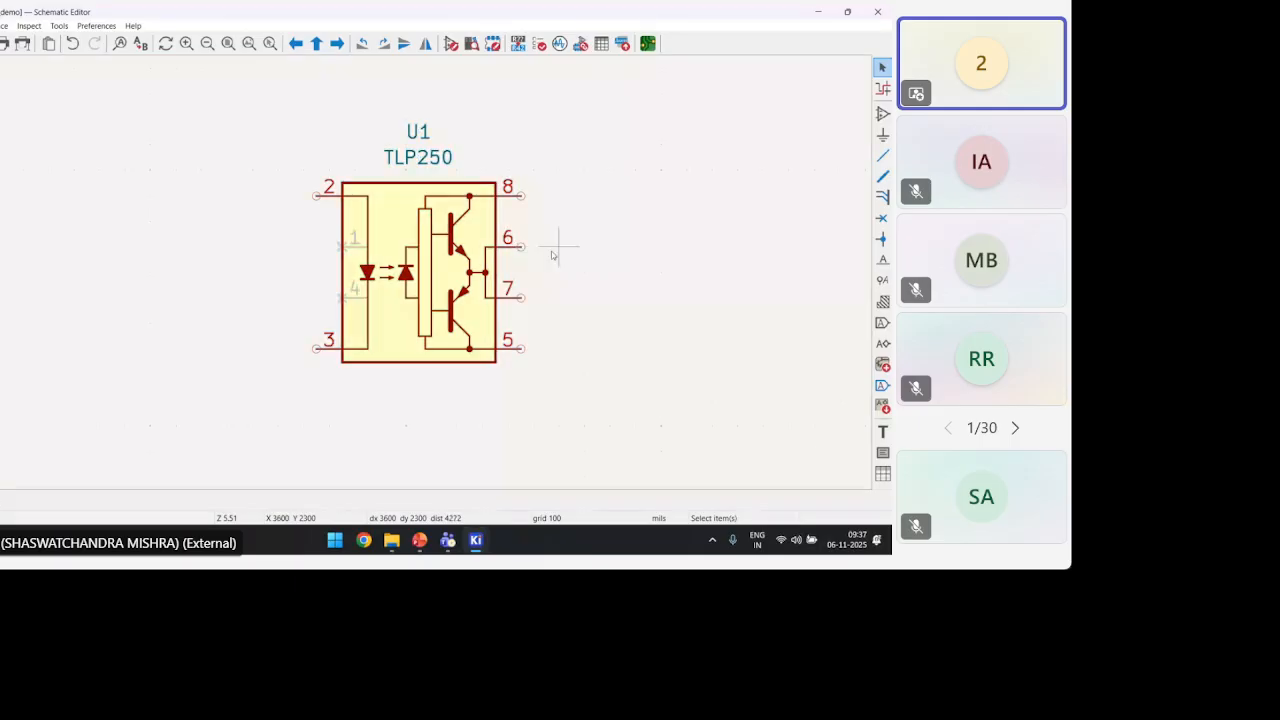
{"action": "scroll", "coordinate": [551, 255], "scroll_direction": "down", "scroll_amount": 2}
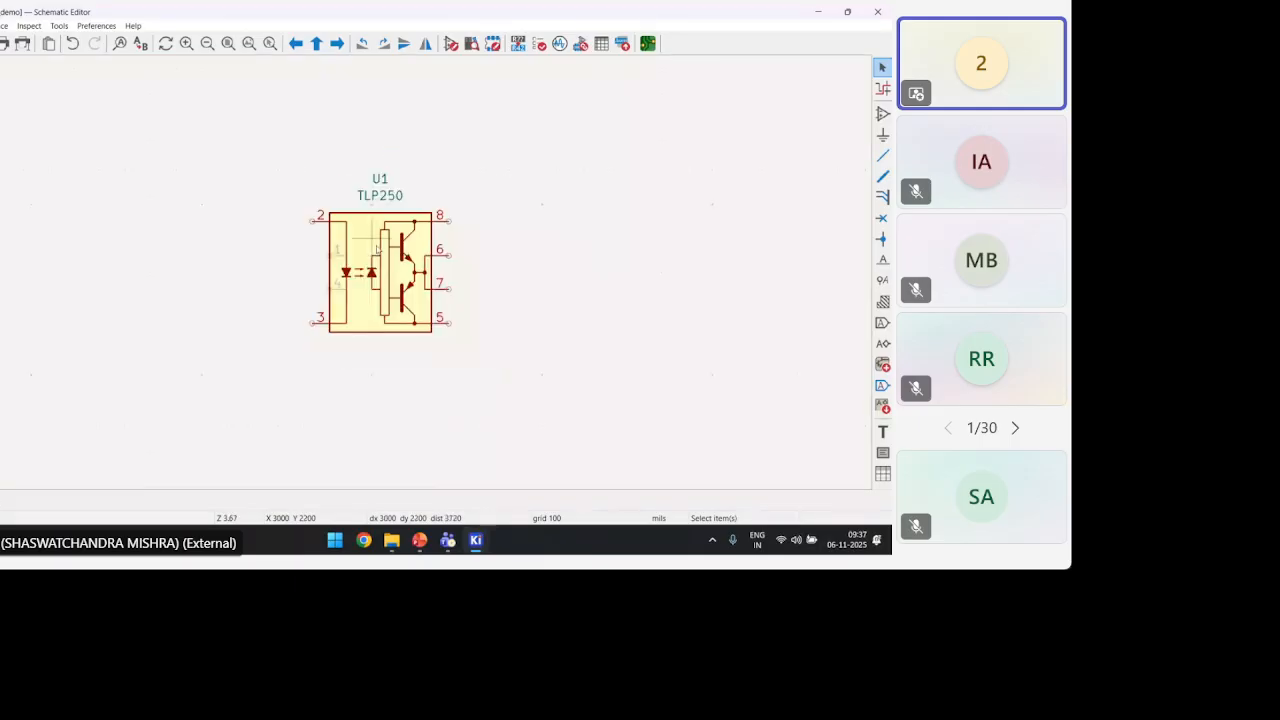
Move the TLP250 symbol up and to the right on the sheet to free space on its input side
{"action": "scroll", "coordinate": [551, 255], "scroll_direction": "up", "scroll_amount": 2}
{"action": "scroll", "coordinate": [551, 255], "scroll_direction": "down", "scroll_amount": 2}
{"action": "left_click_drag", "start_coordinate": [476, 272], "coordinate": [411, 271]}
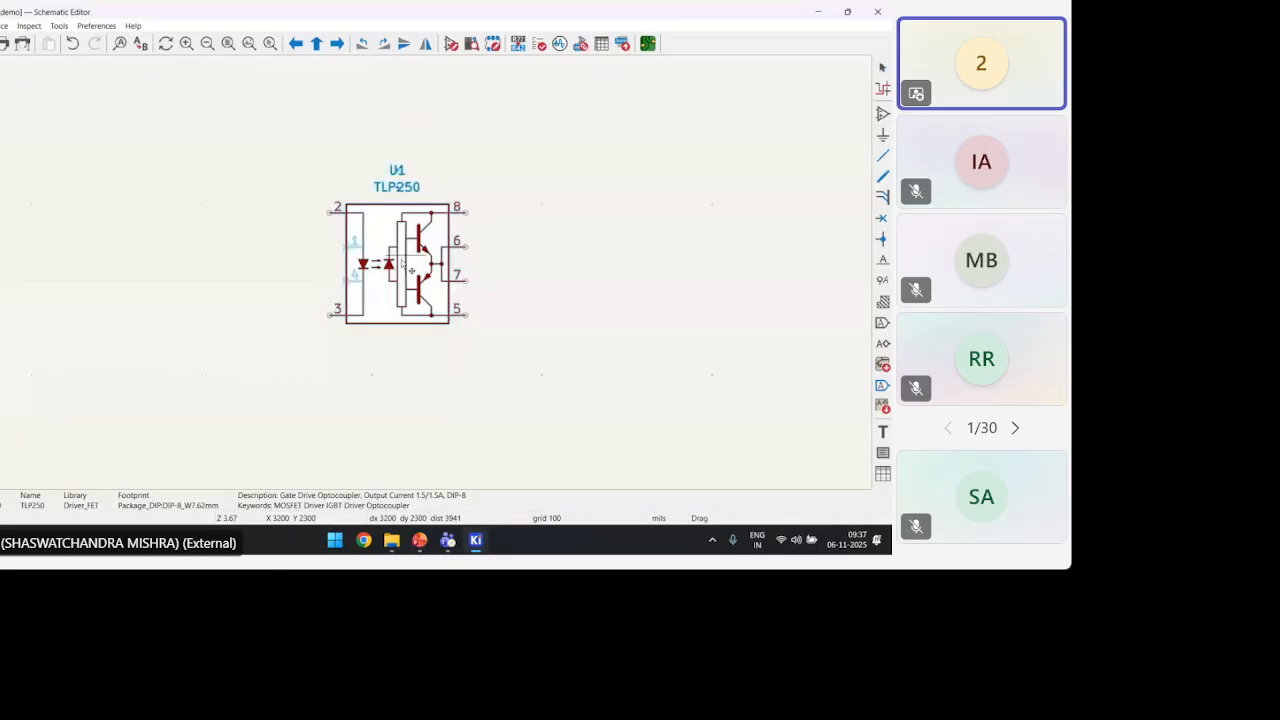
{"action": "key", "text": "Escape"}
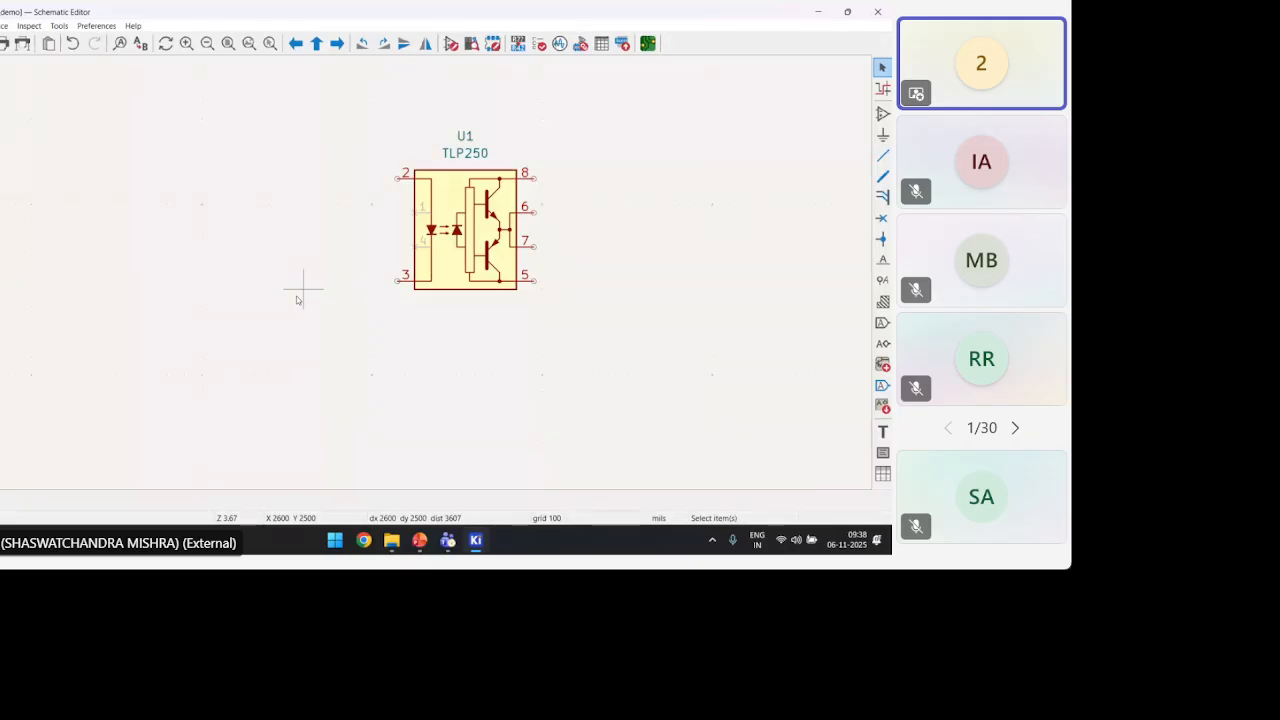
Search the symbol library for "r" and place a resistor R to the left of the TLP250
{"action": "key", "text": "a"}
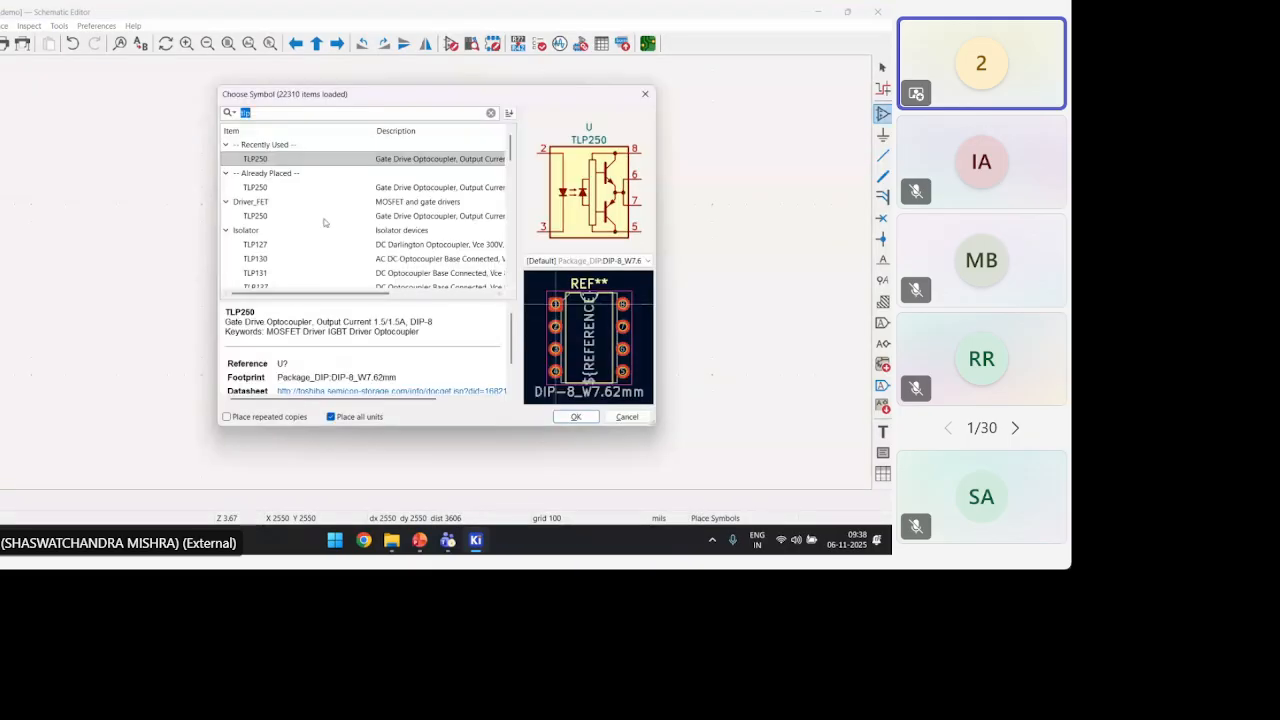
{"action": "type", "text": "r"}
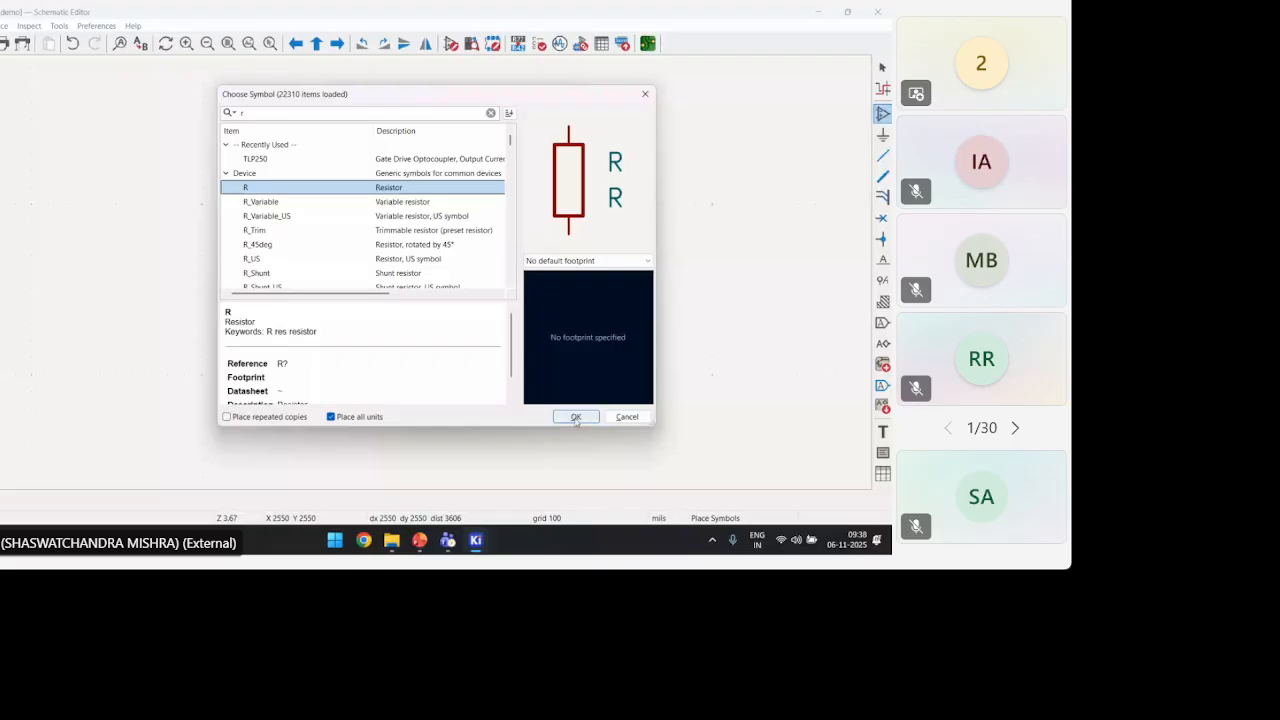
{"action": "double_click", "coordinate": [313, 193]}
{"action": "left_click", "coordinate": [244, 230]}
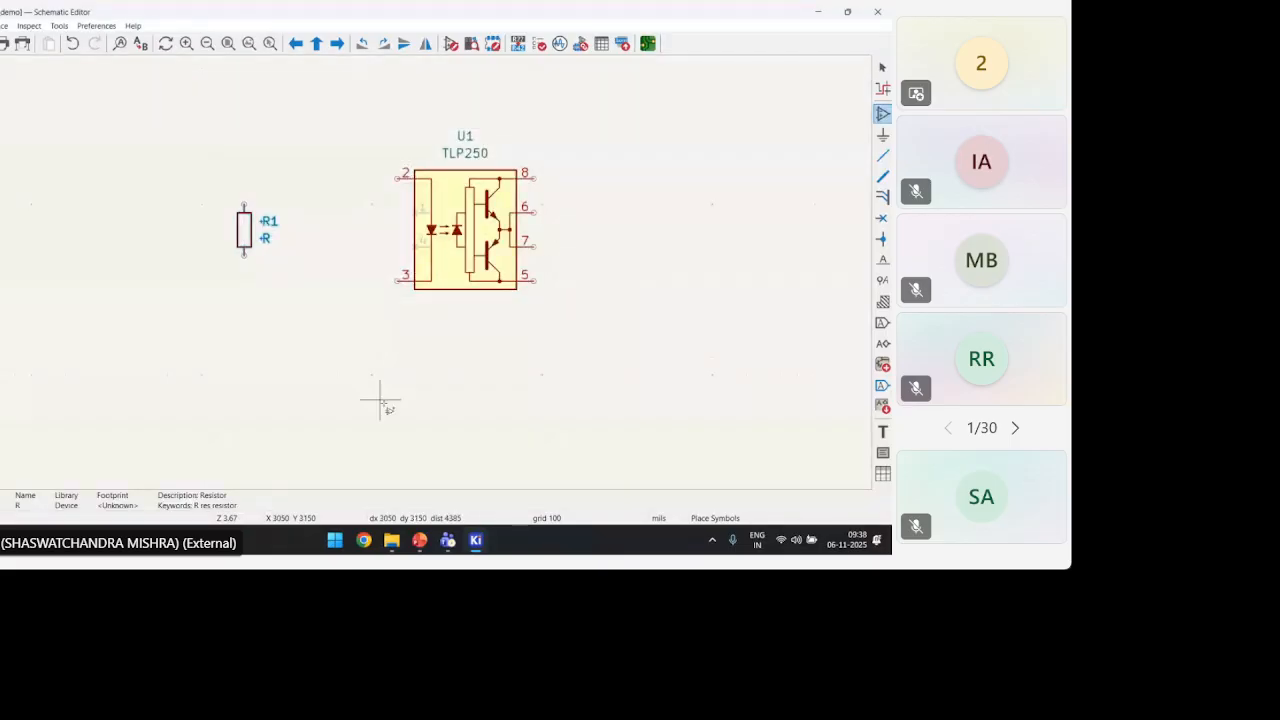
Search the symbol library for "screw" and place a two-pin Screw_Terminal_01x02 below the resistor
{"action": "left_click", "coordinate": [277, 340]}
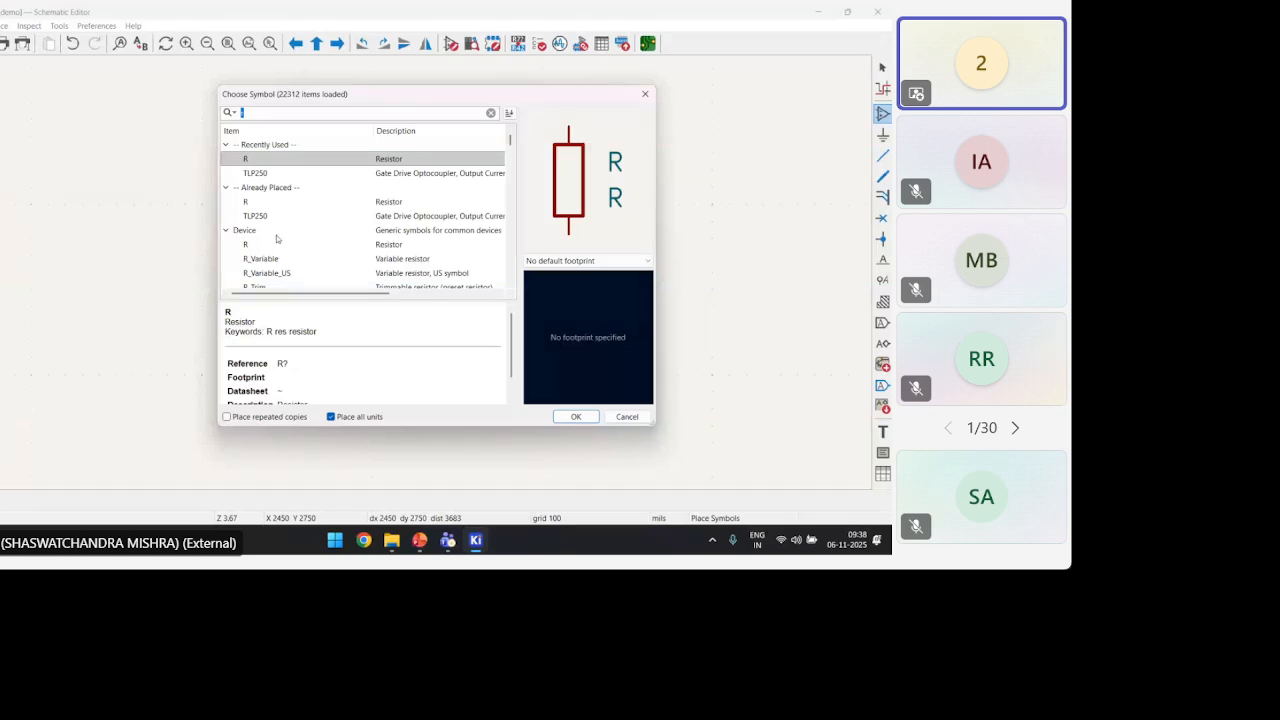
{"action": "type", "text": "scre"}
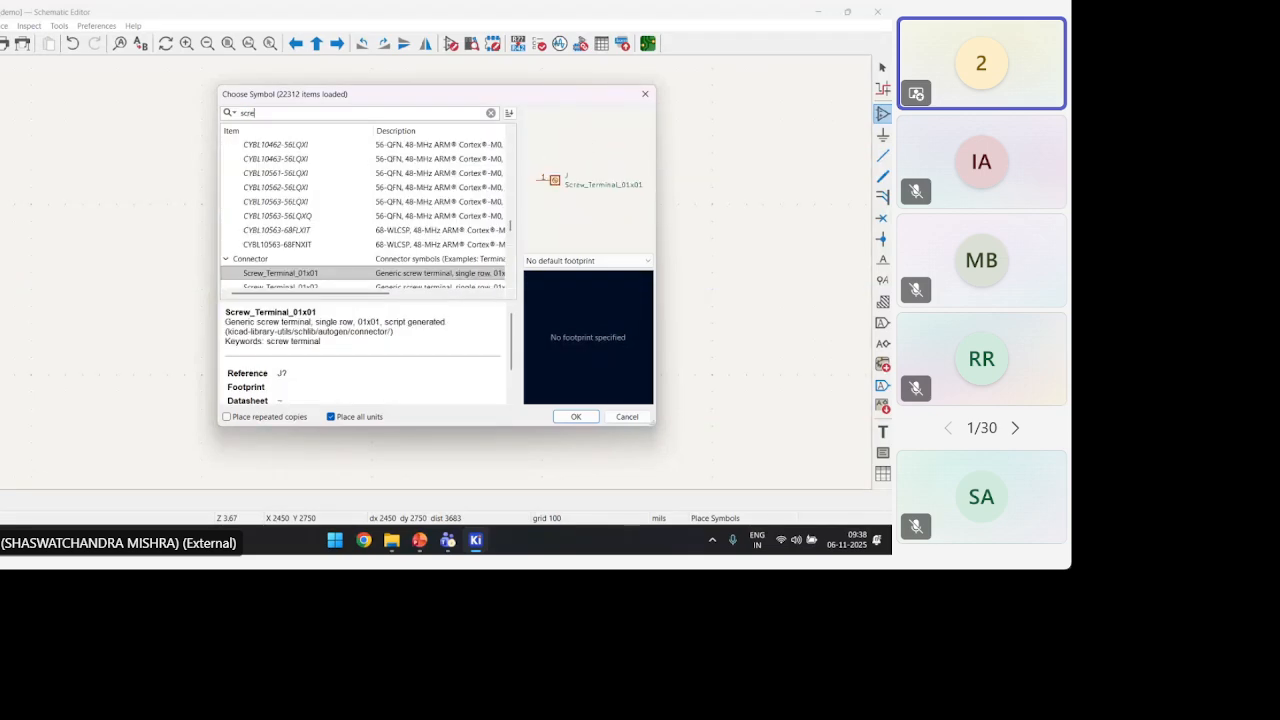
{"action": "key", "text": "BackSpace"}
{"action": "key", "text": "BackSpace"}
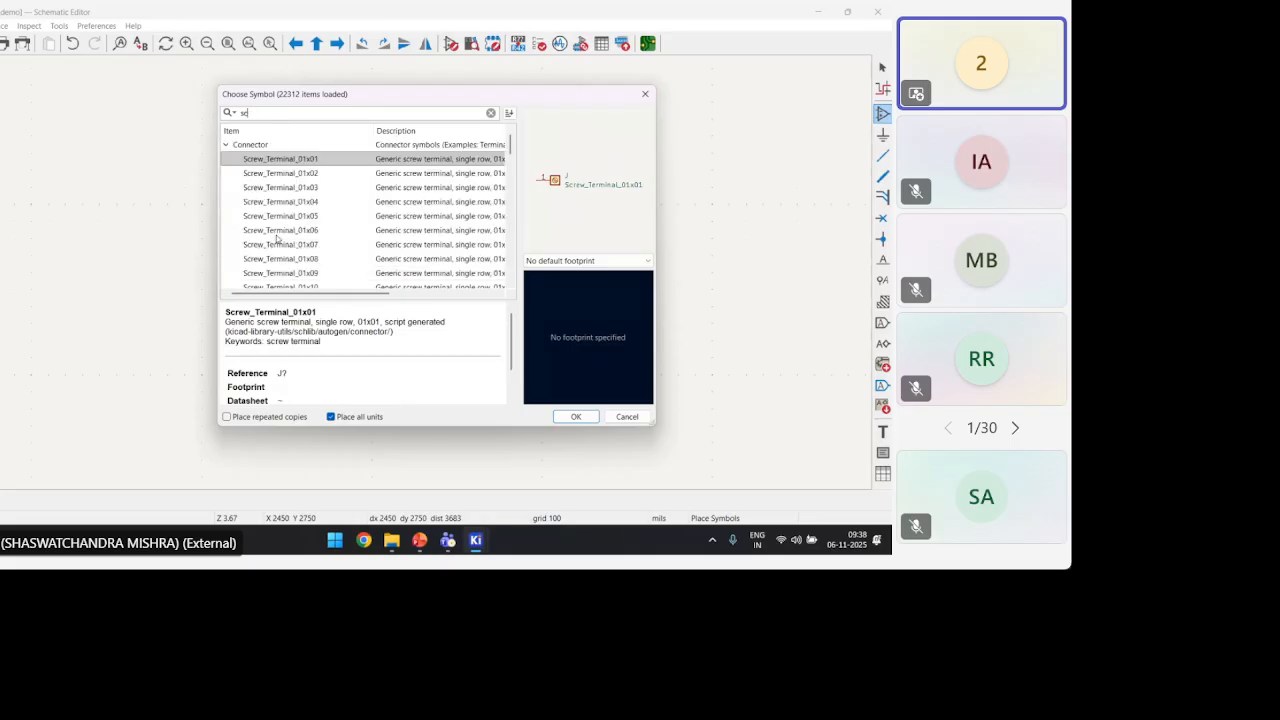
{"action": "type", "text": "rew"}
{"action": "key", "text": "Down"}
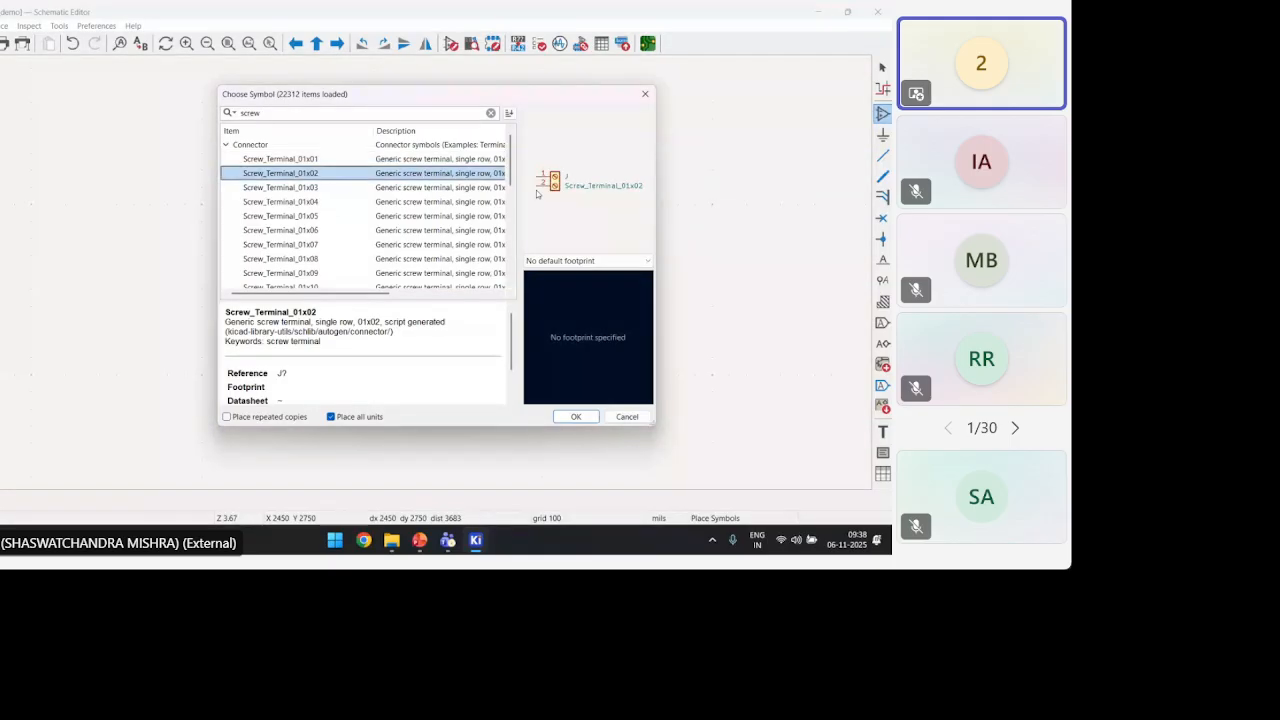
{"action": "left_click", "coordinate": [312, 190]}
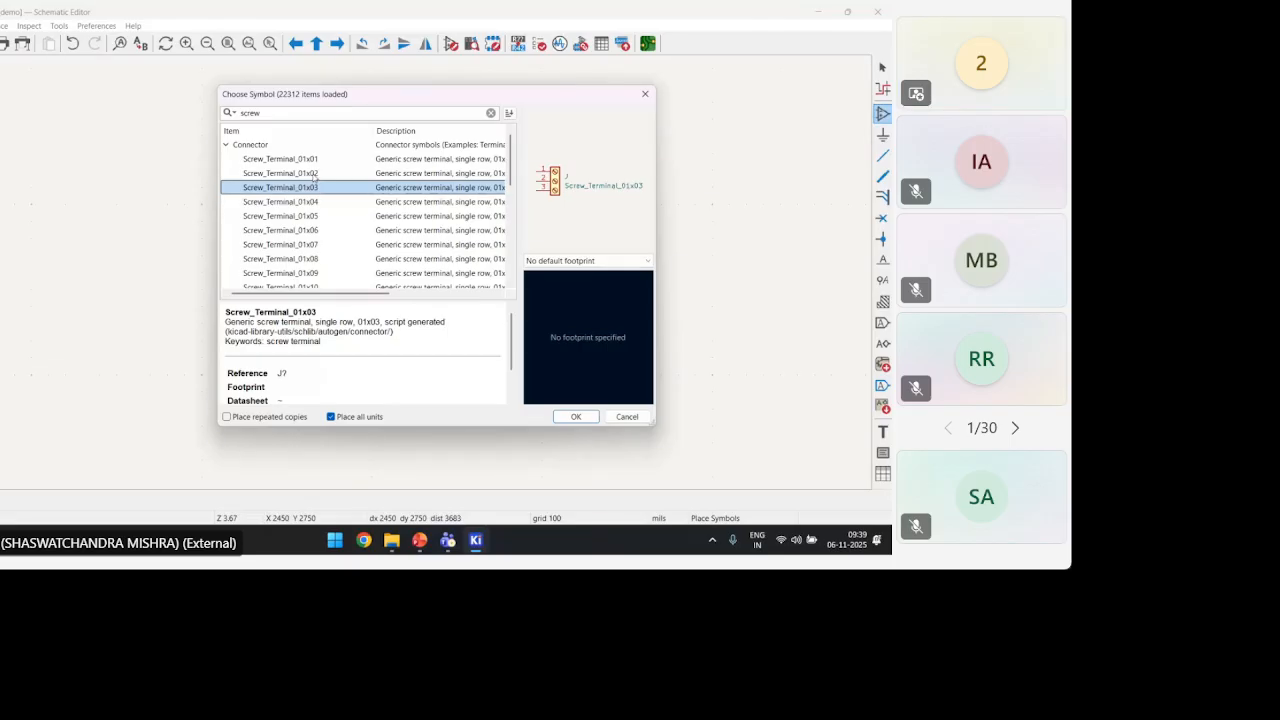
{"action": "left_click", "coordinate": [314, 174]}
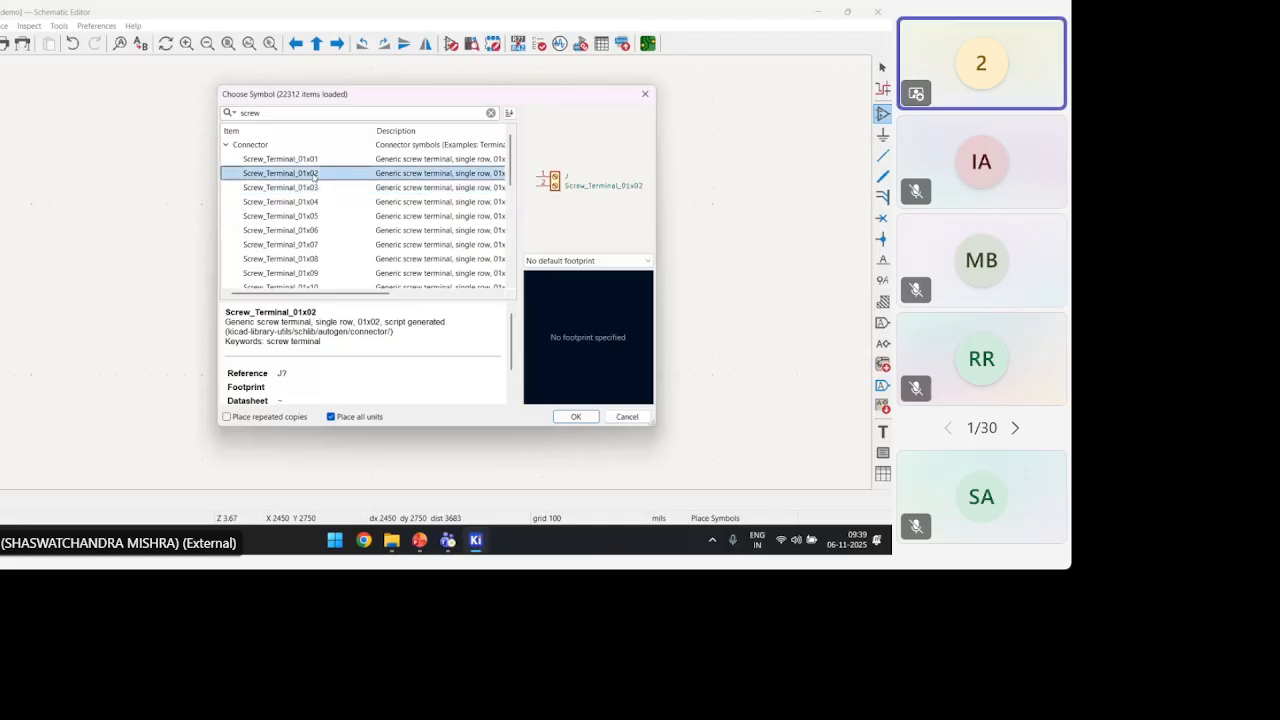
{"action": "left_click", "coordinate": [575, 416]}
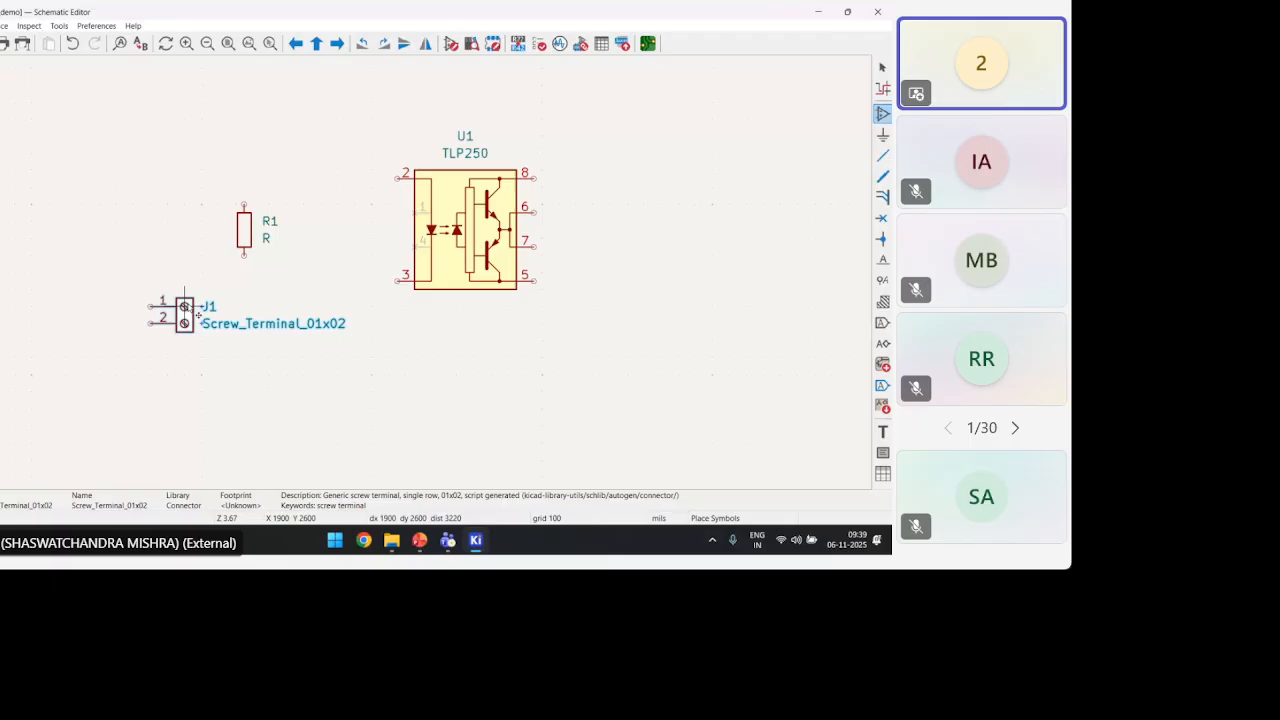
{"action": "left_click", "coordinate": [186, 307]}
Search the symbol library for "c" and place an unpolarized capacitor C to the right of the TLP250
{"action": "left_click", "coordinate": [628, 177]}
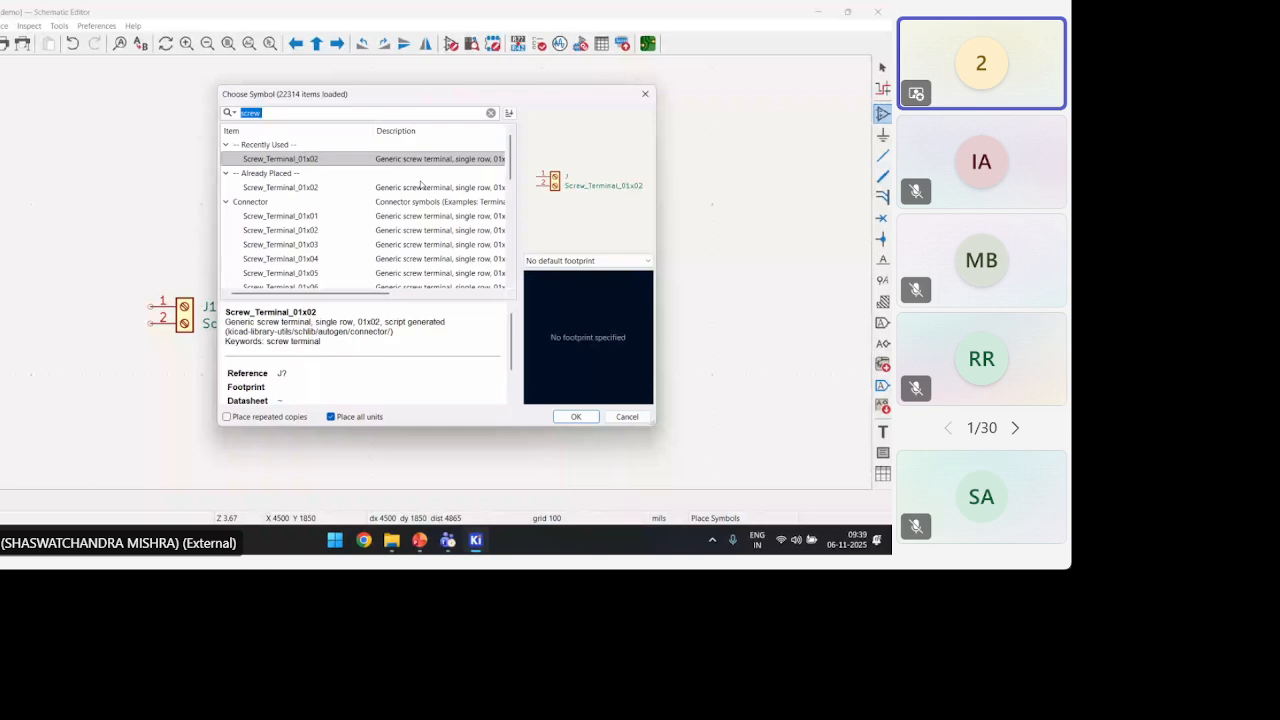
{"action": "type", "text": "c"}
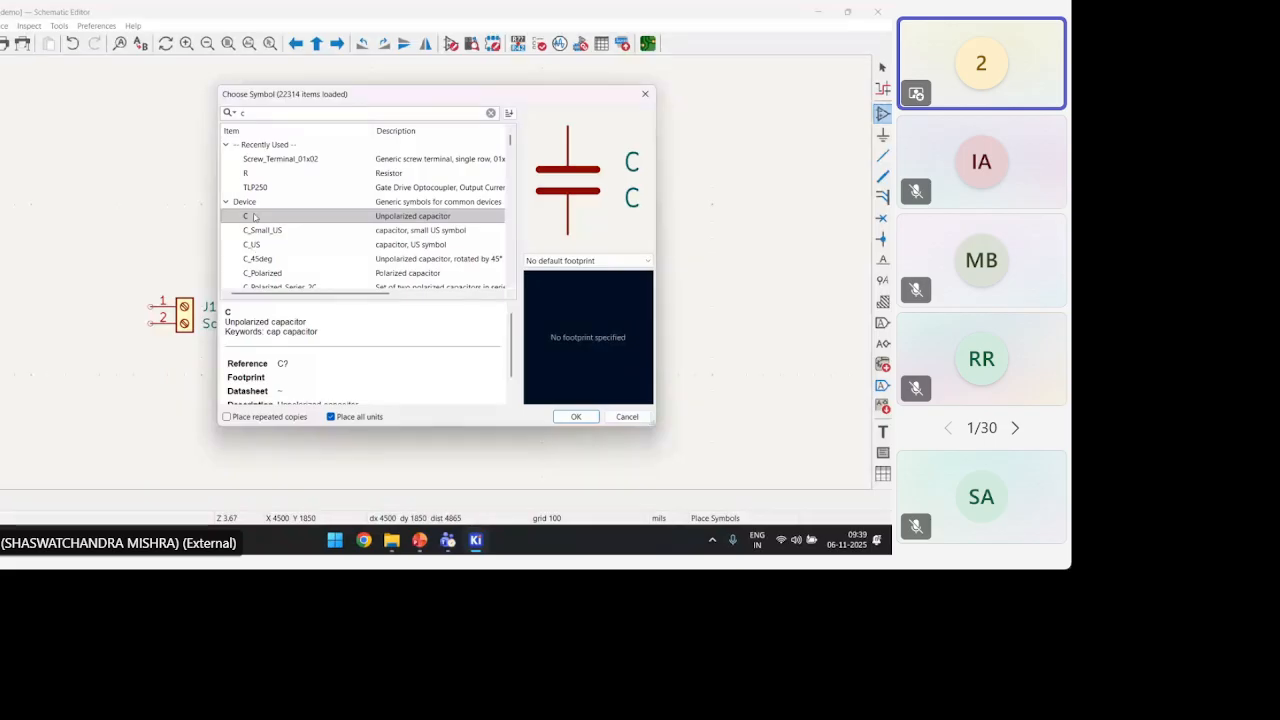
{"action": "left_click", "coordinate": [585, 417]}
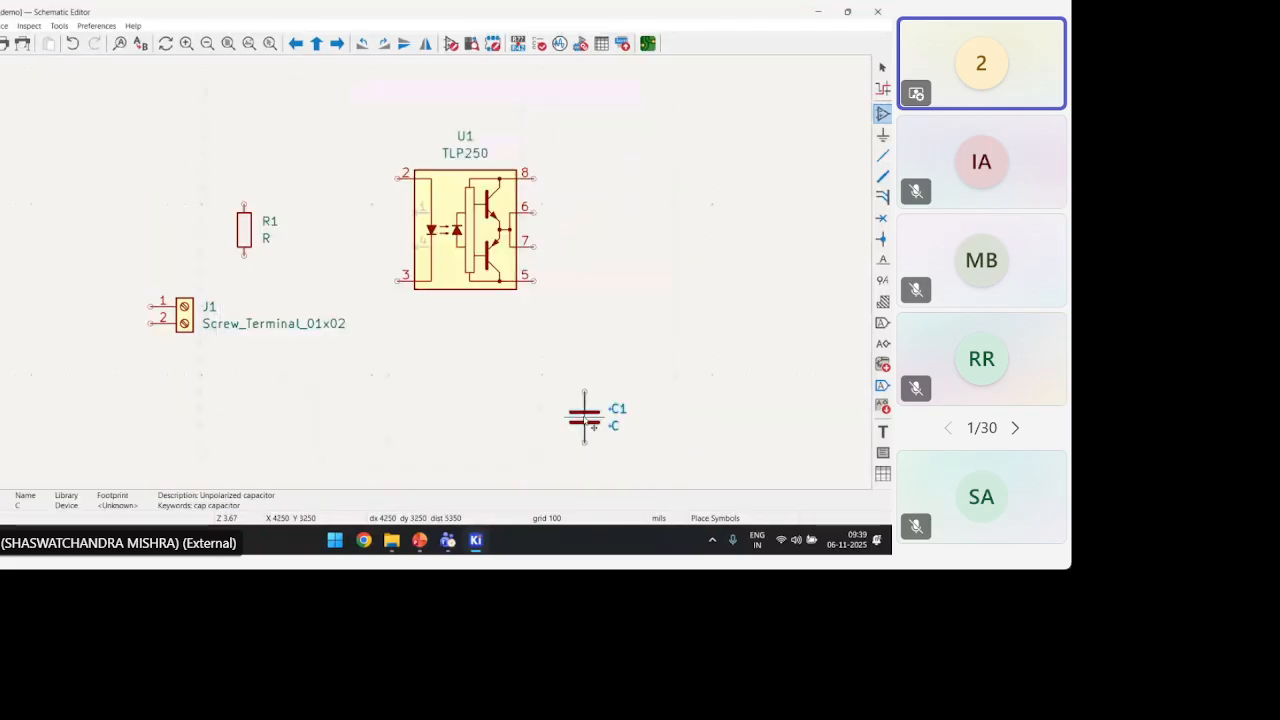
{"action": "left_click", "coordinate": [620, 171]}
Find the C_Polarized symbol with a search for "c" and place it just right of capacitor C1
{"action": "left_click", "coordinate": [601, 283]}
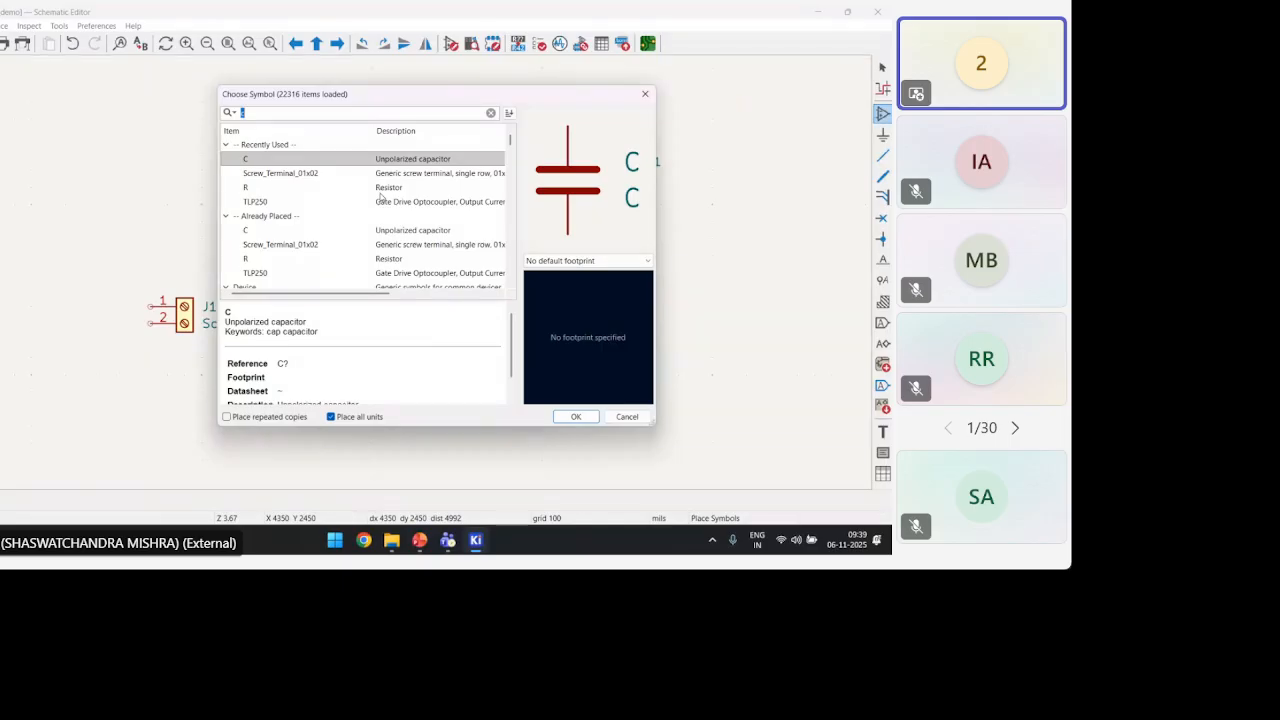
{"action": "type", "text": "c"}
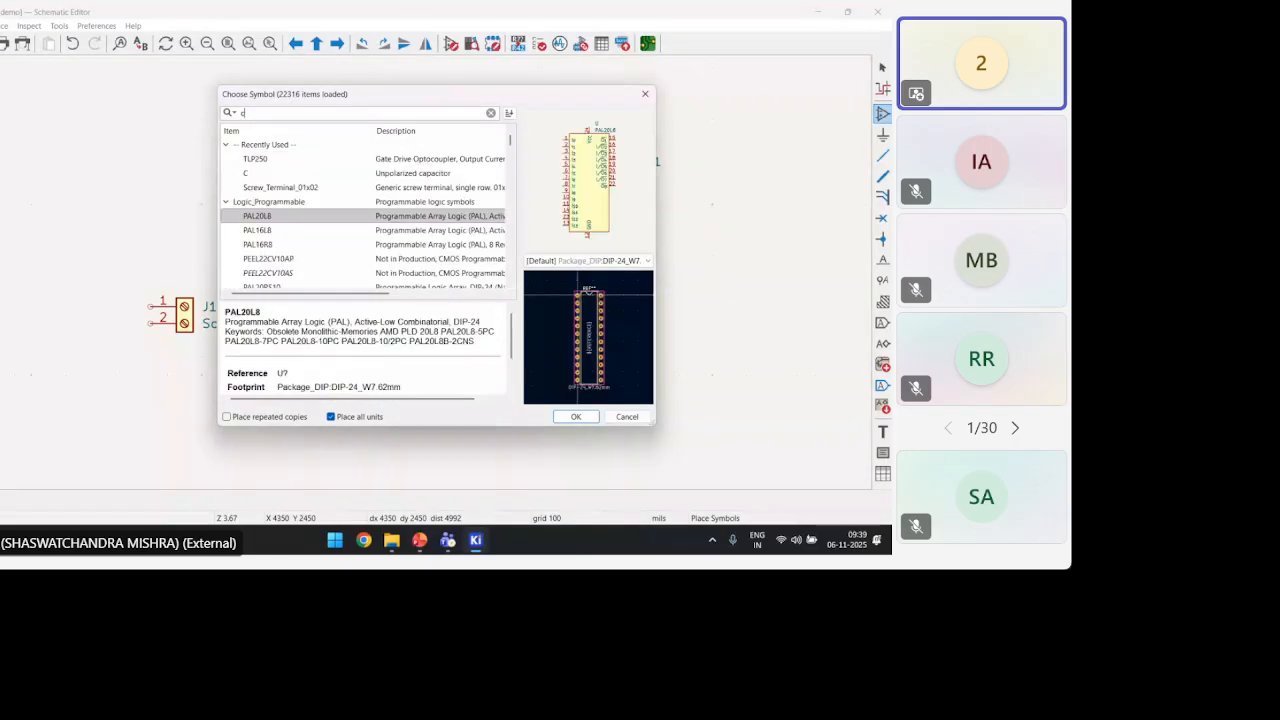
{"action": "scroll", "coordinate": [337, 230], "scroll_direction": "down", "scroll_amount": 3}
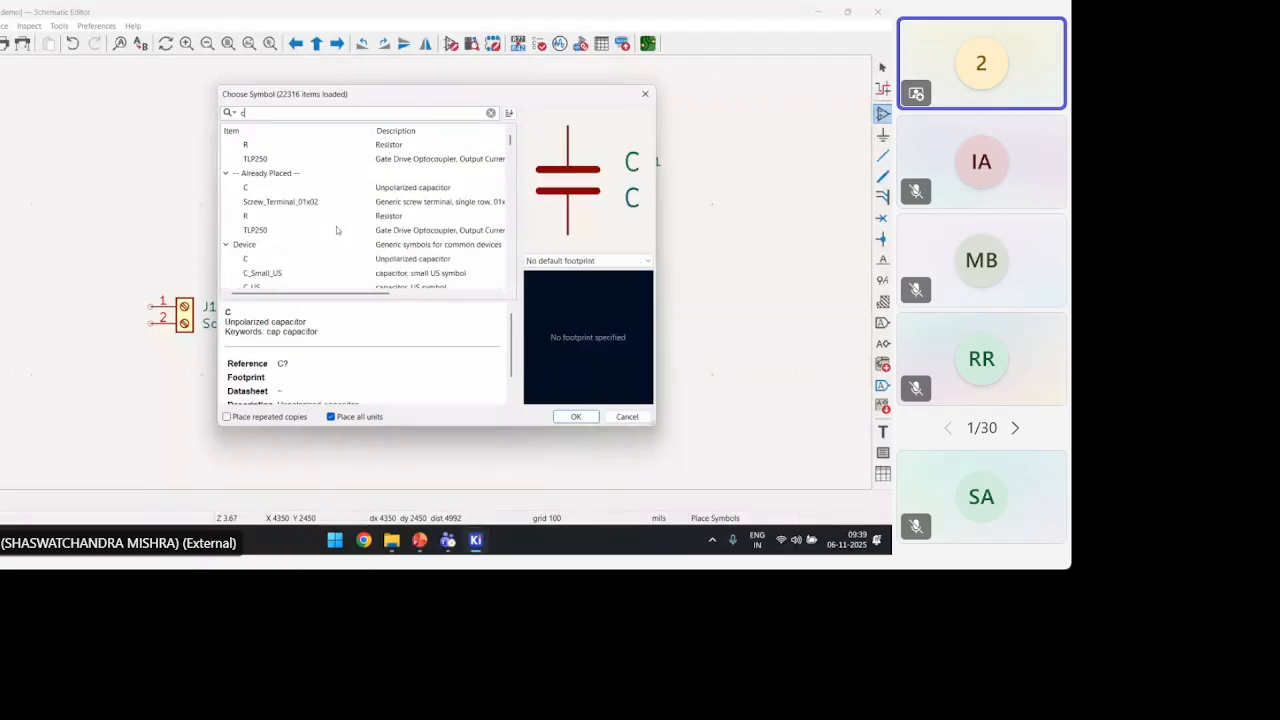
{"action": "scroll", "coordinate": [337, 230], "scroll_direction": "down", "scroll_amount": 1}
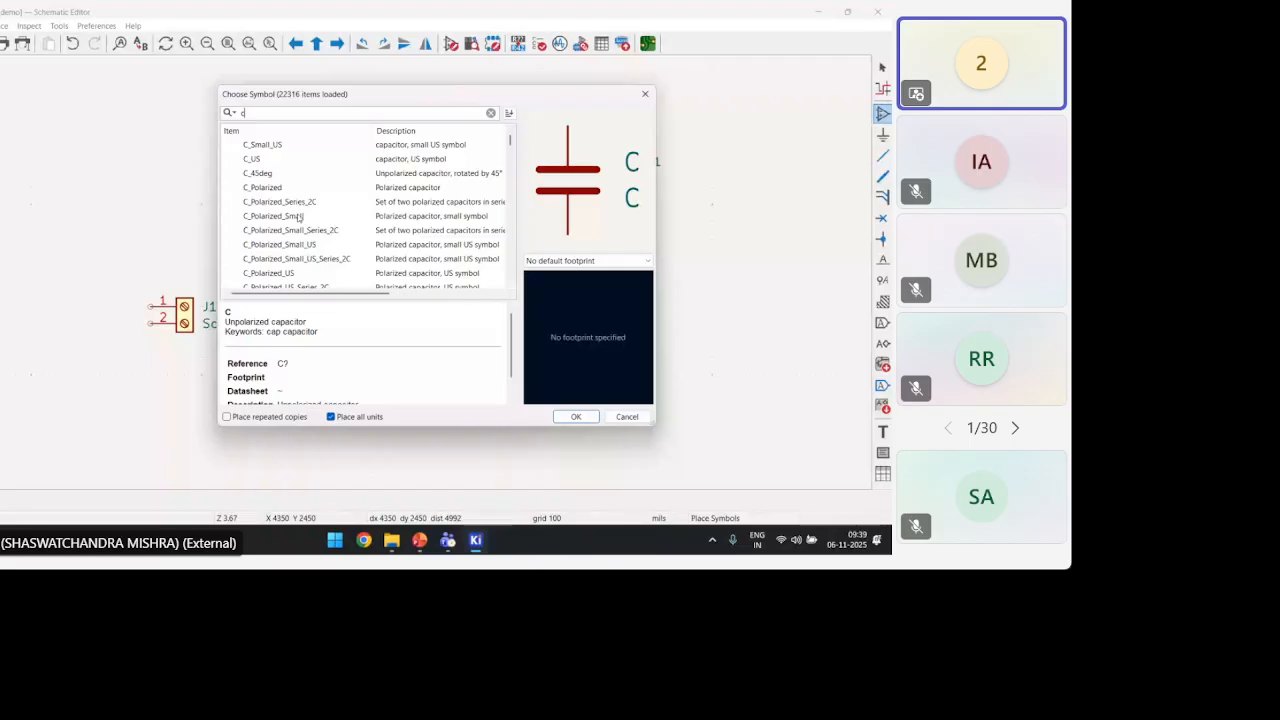
{"action": "left_click", "coordinate": [273, 190]}
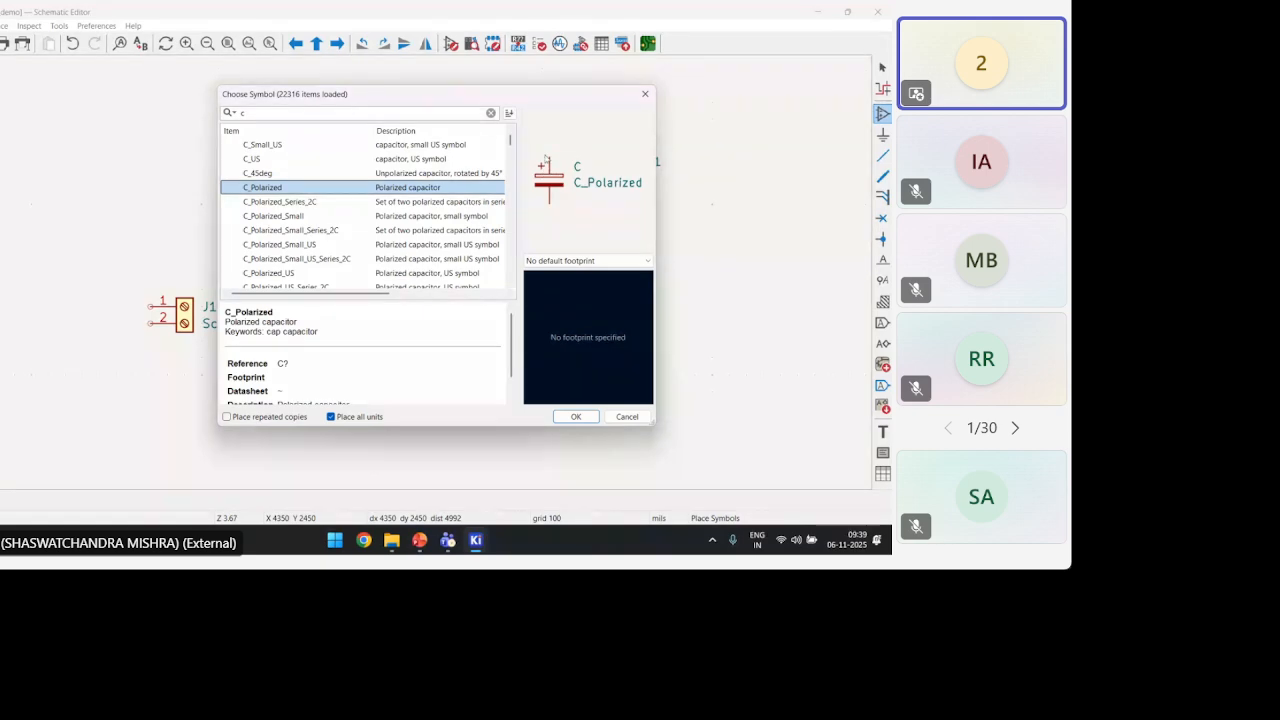
{"action": "left_click", "coordinate": [594, 418]}
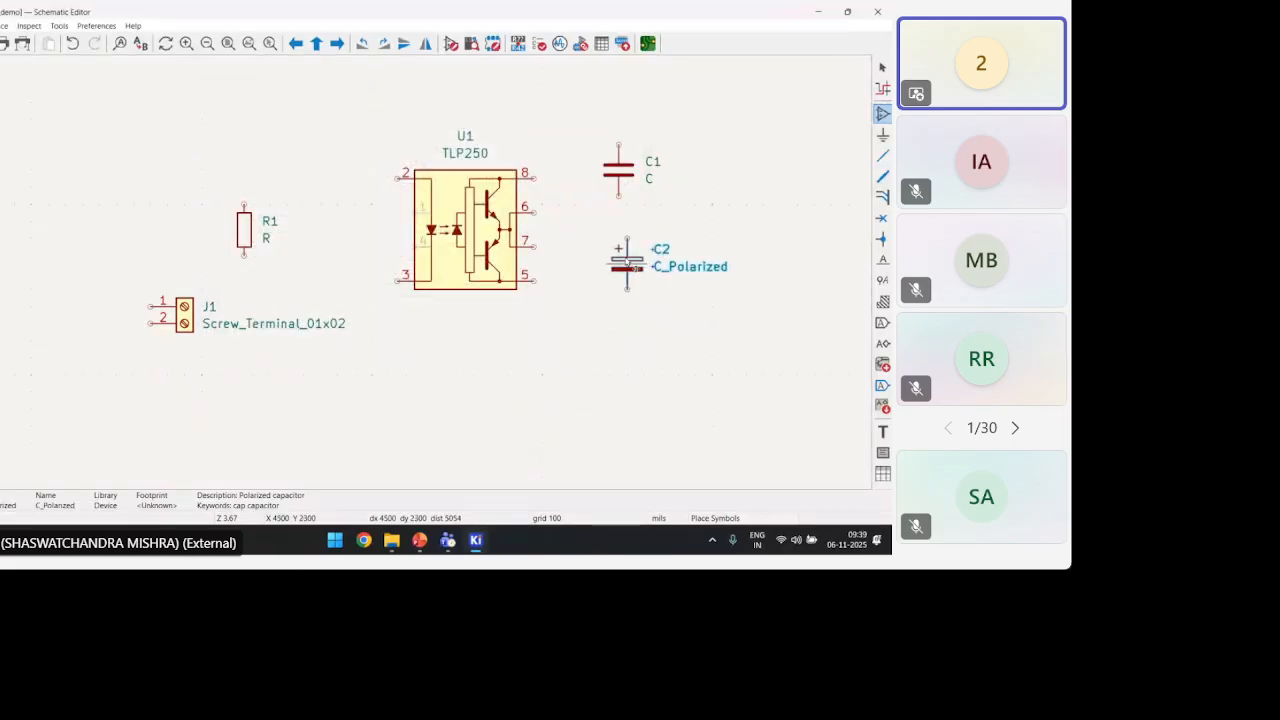
{"action": "left_click", "coordinate": [697, 175]}
{"action": "key", "text": "Escape"}
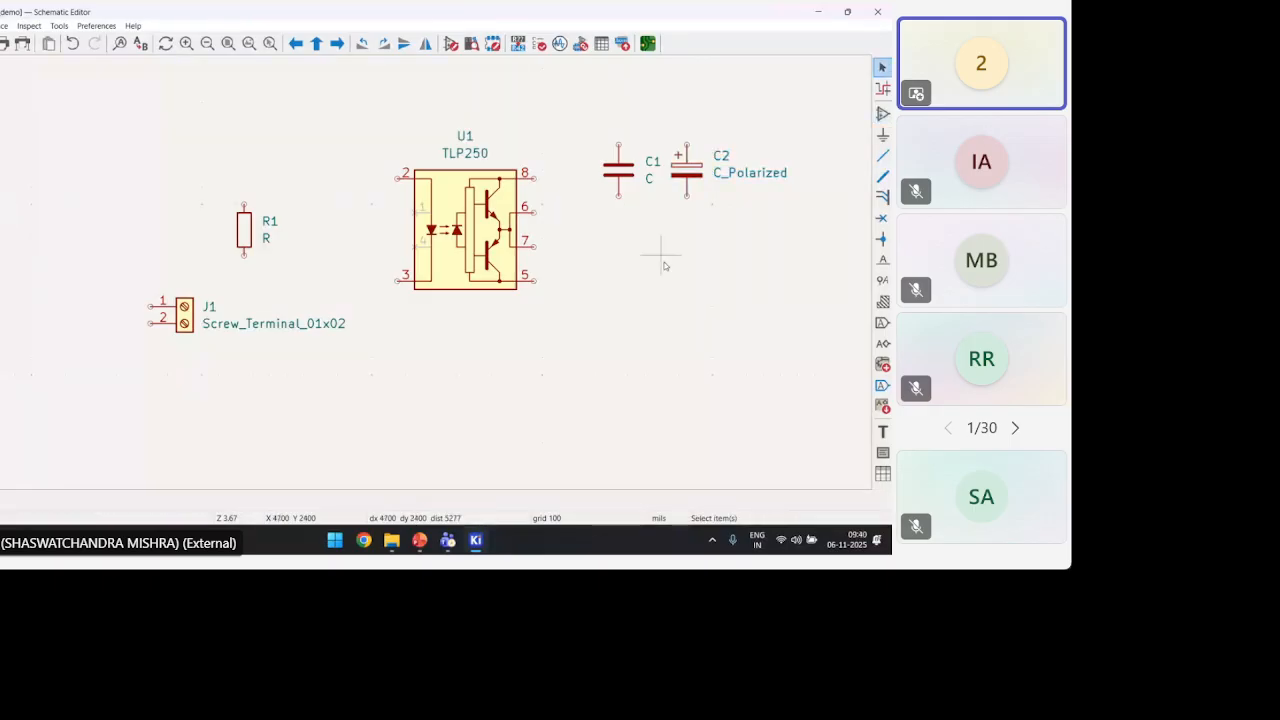
Check the gate driver circuit diagram in the PowerPoint presentation and return to the KiCad schematic
{"action": "key", "text": "alt+Tab"}
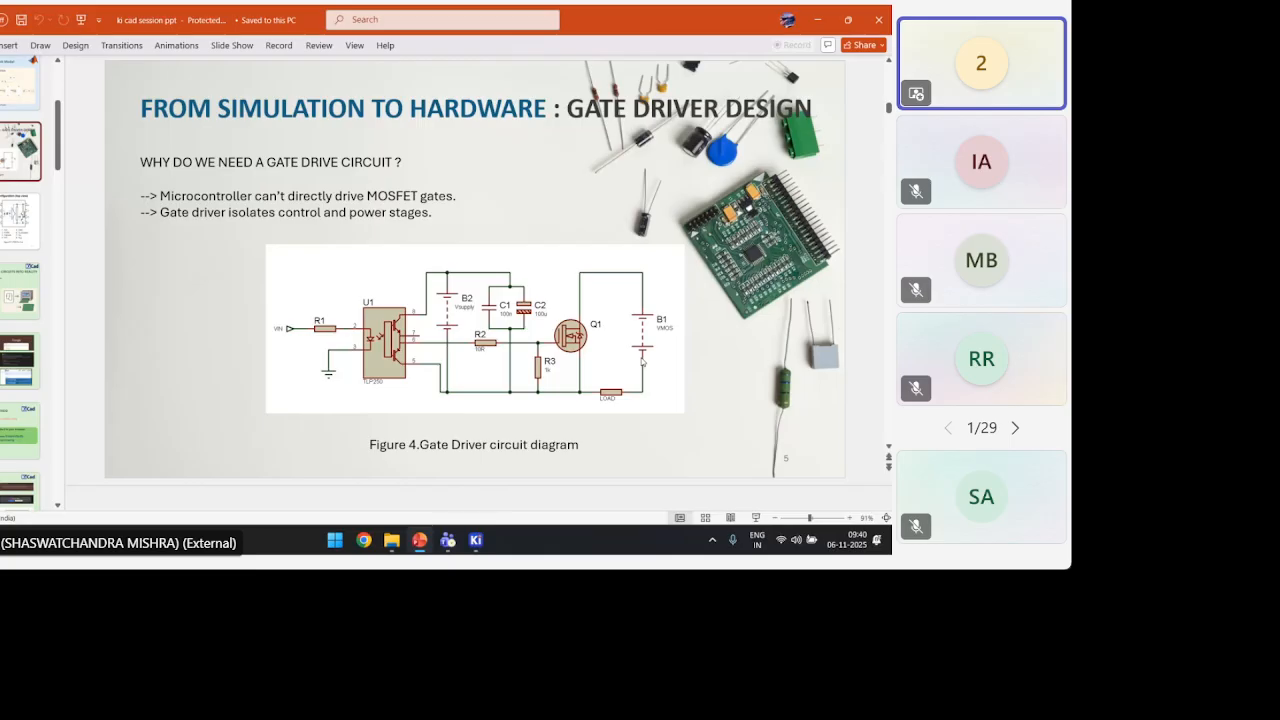
{"action": "left_click", "coordinate": [472, 541]}
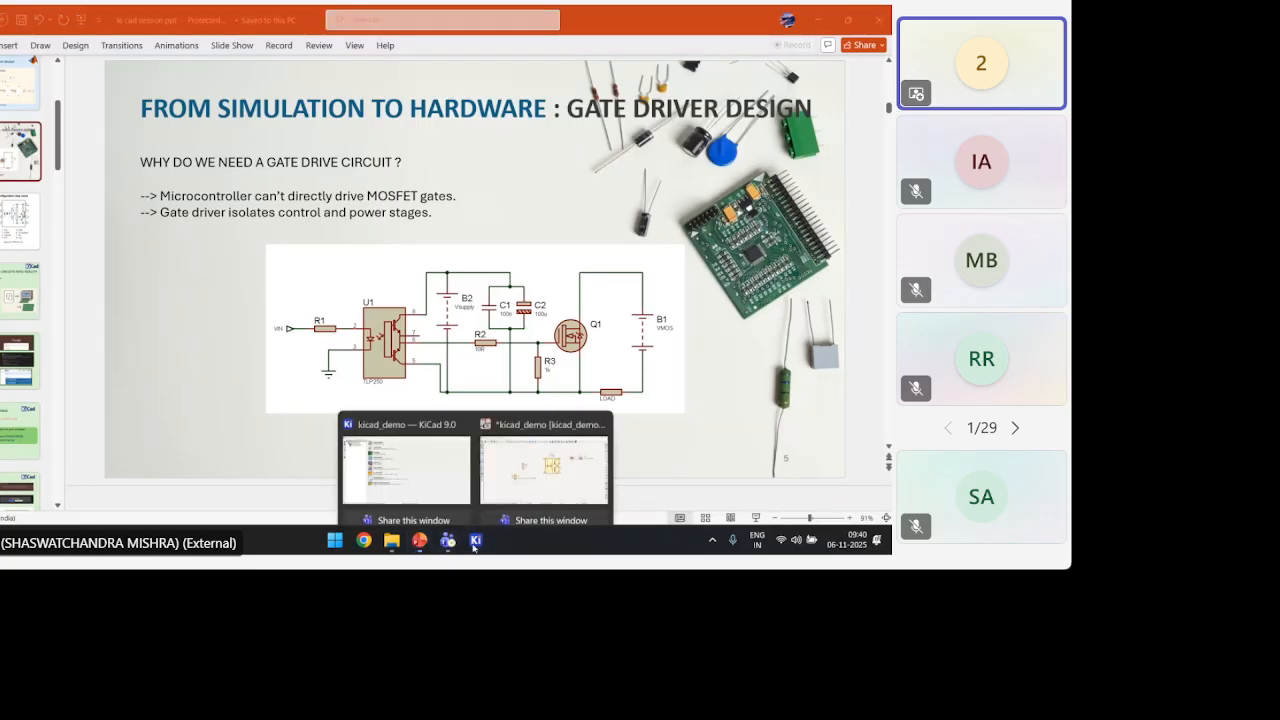
{"action": "left_click", "coordinate": [518, 484]}
Shift resistor R1 slightly up and left, and duplicate screw terminal J1 twice, stacking the copies below the capacitors
{"action": "left_click_drag", "start_coordinate": [251, 237], "coordinate": [218, 205]}
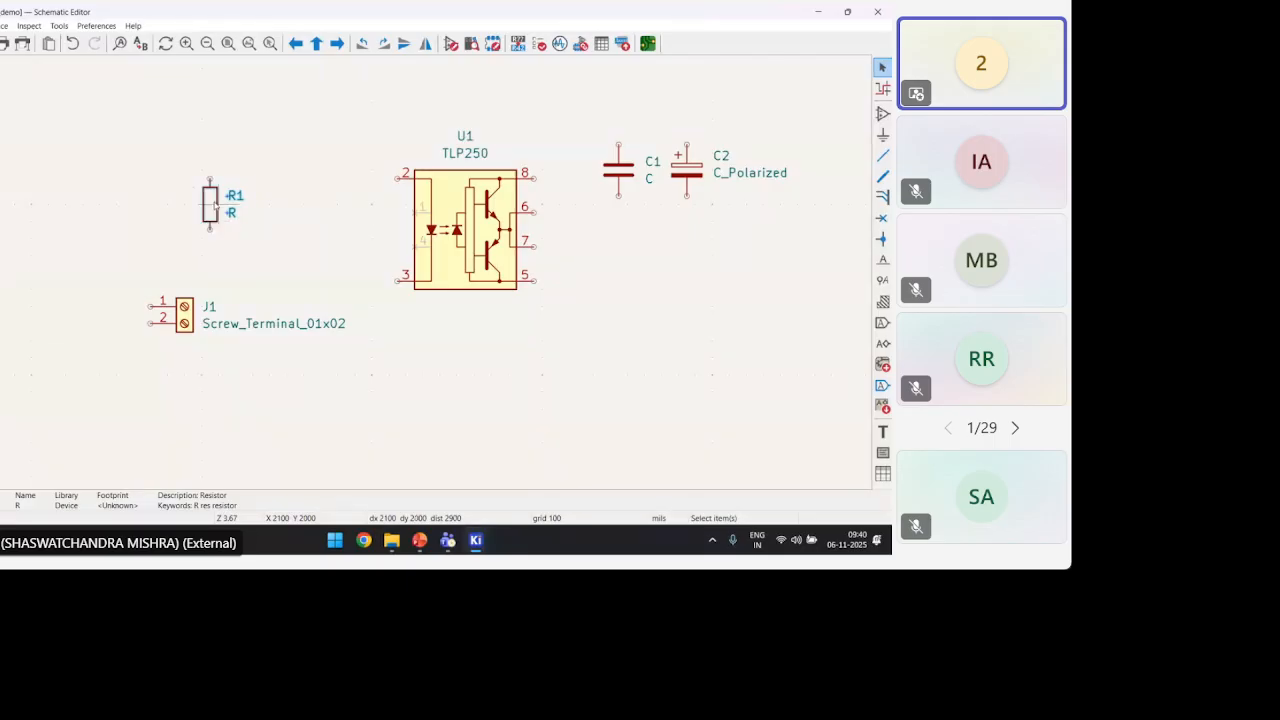
{"action": "left_click", "coordinate": [190, 318]}
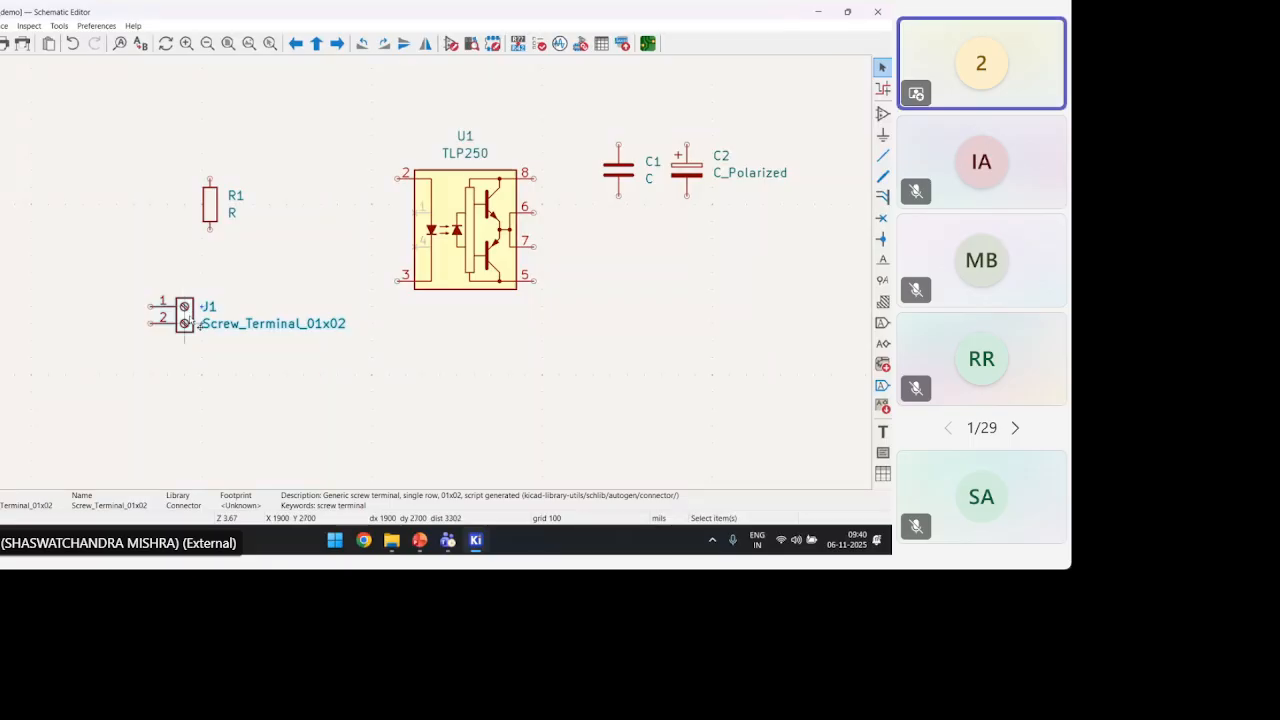
{"action": "key", "text": "ctrl+d"}
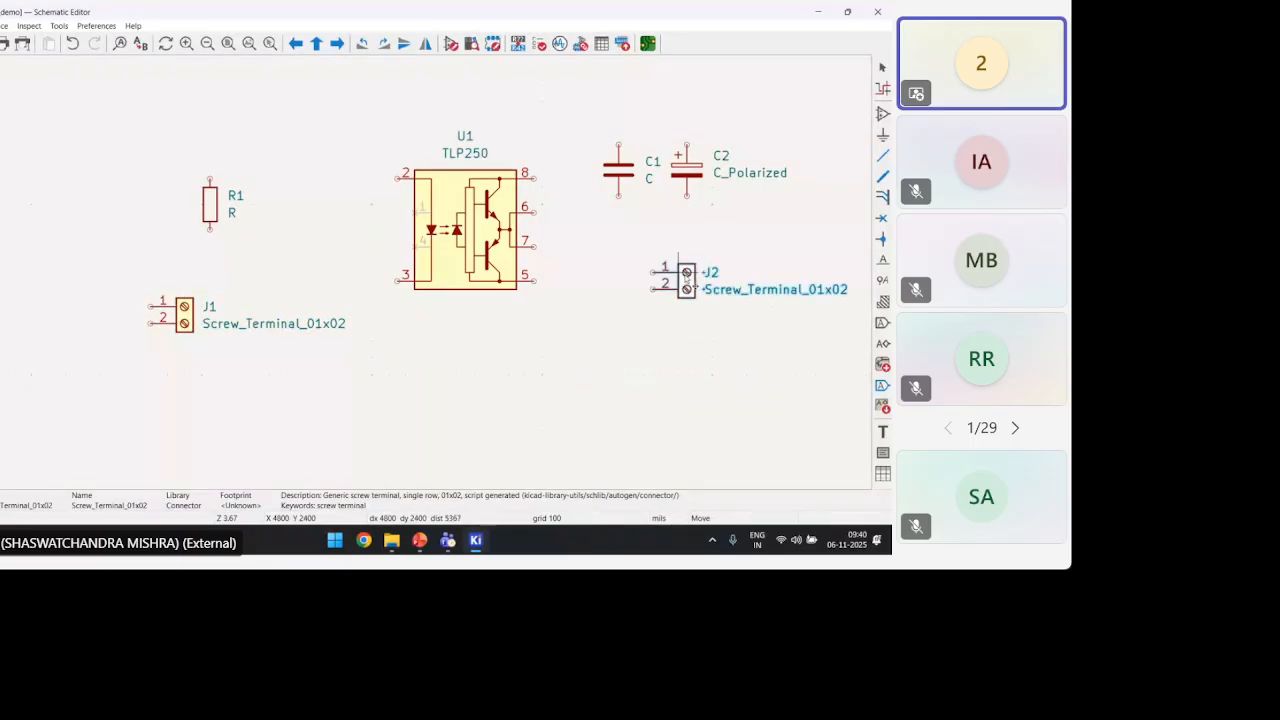
{"action": "left_click", "coordinate": [678, 274]}
{"action": "key", "text": "ctrl+d"}
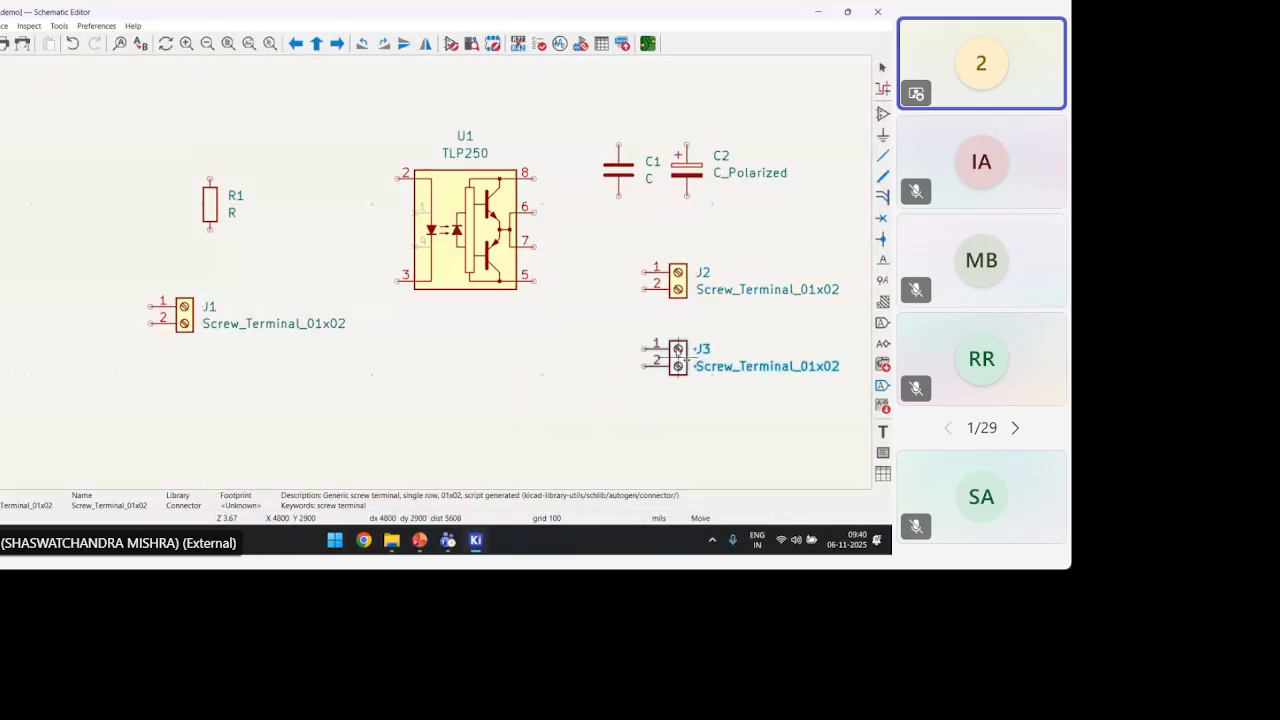
{"action": "left_click", "coordinate": [678, 334]}
Move resistor R1 and screw terminal J1 farther up and left, away from the TLP250
{"action": "left_click", "coordinate": [210, 204]}
{"action": "left_click_drag", "start_coordinate": [210, 204], "coordinate": [132, 162]}
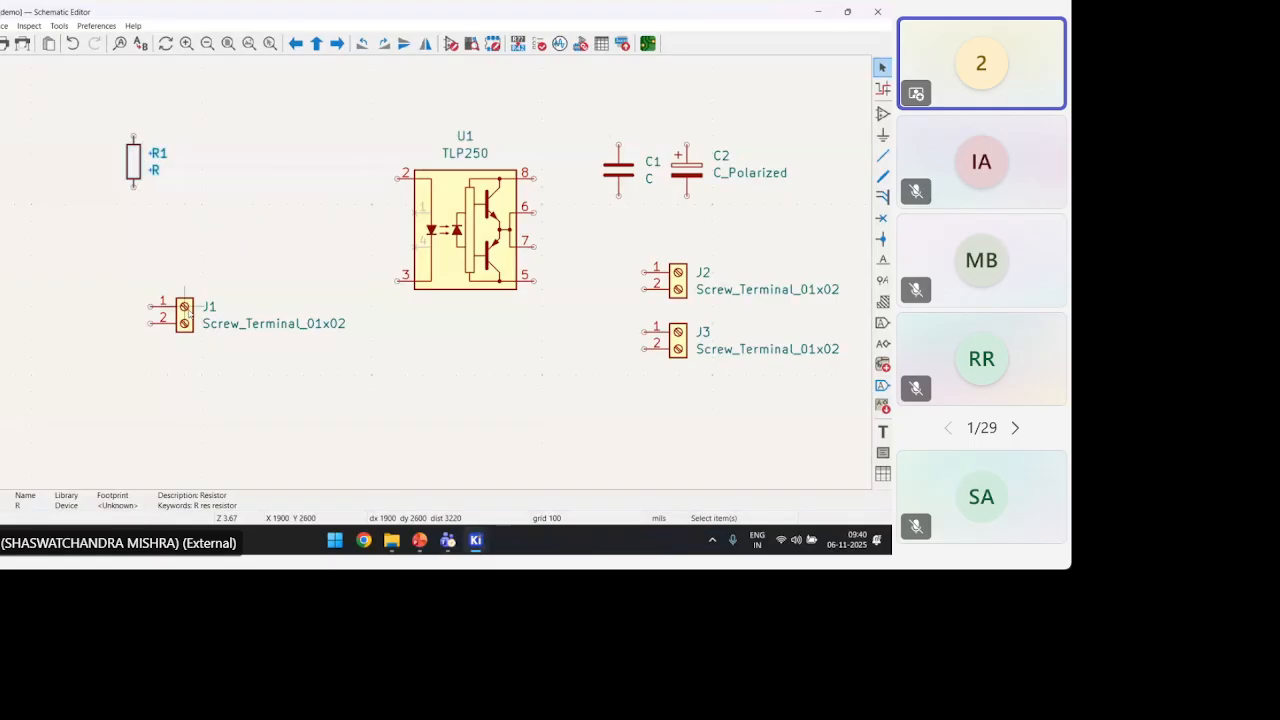
{"action": "left_click_drag", "start_coordinate": [189, 312], "coordinate": [139, 270]}
{"action": "left_click", "coordinate": [53, 275]}
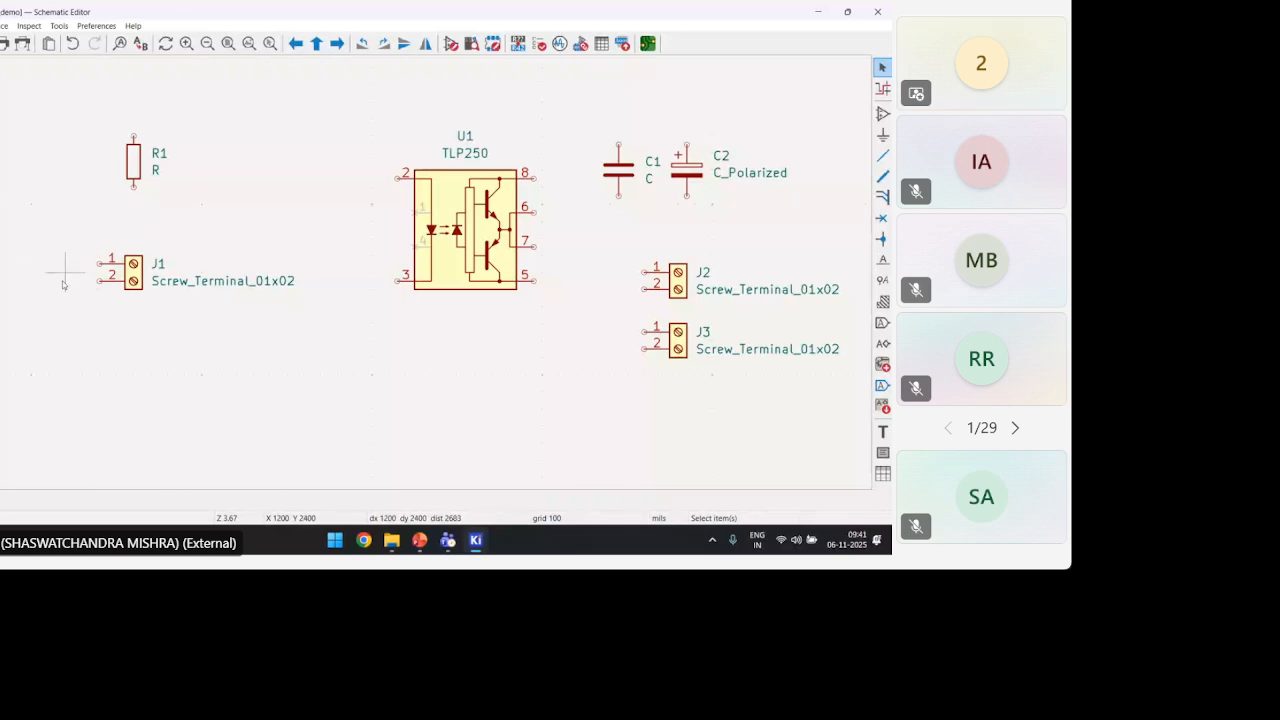
Reorient screw terminal J1 so that its pins face left with pin 2 above pin 1
{"action": "left_click", "coordinate": [120, 272]}
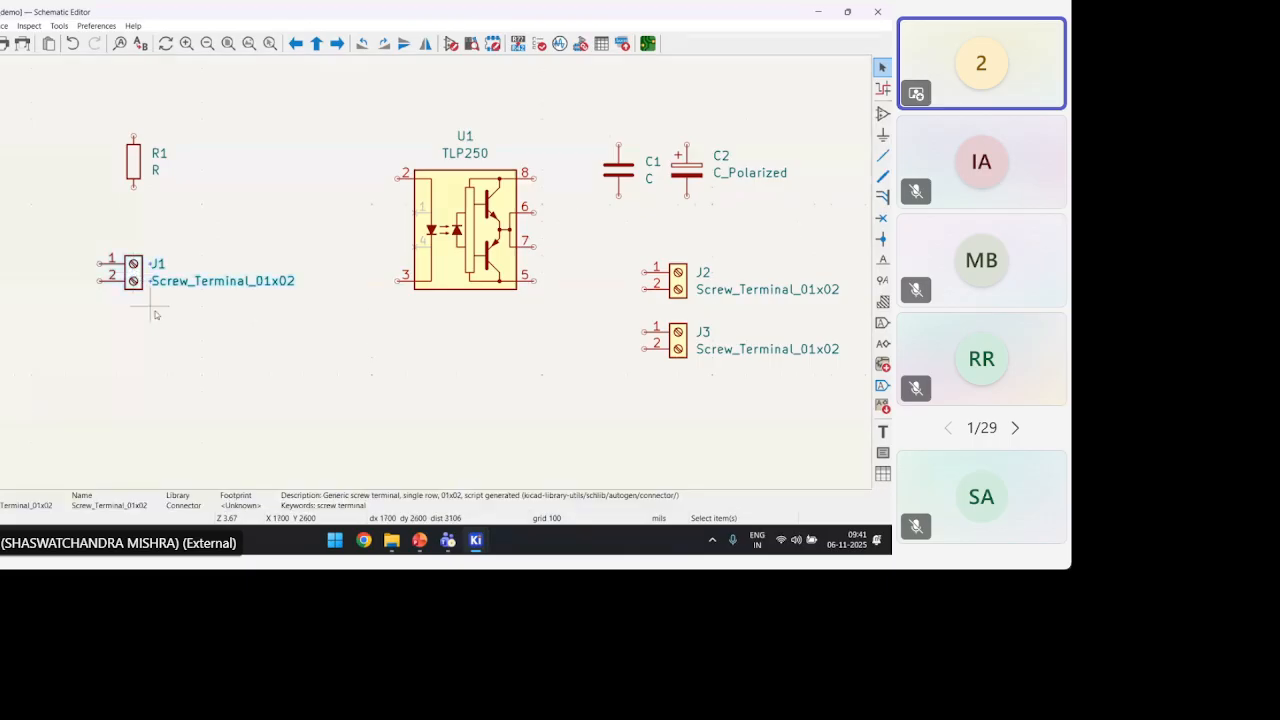
{"action": "key", "text": "r"}
{"action": "key", "text": "r"}
{"action": "key", "text": "r"}
{"action": "key", "text": "r"}
{"action": "key", "text": "r"}
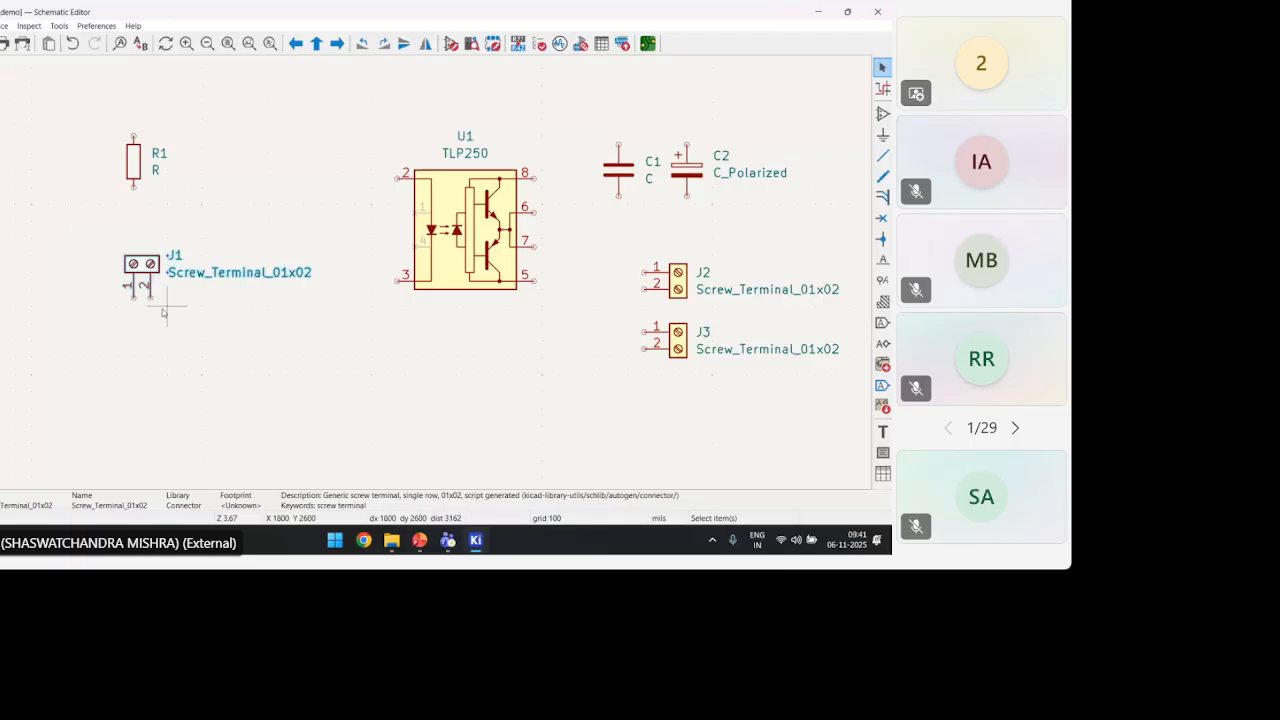
{"action": "key", "text": "r"}
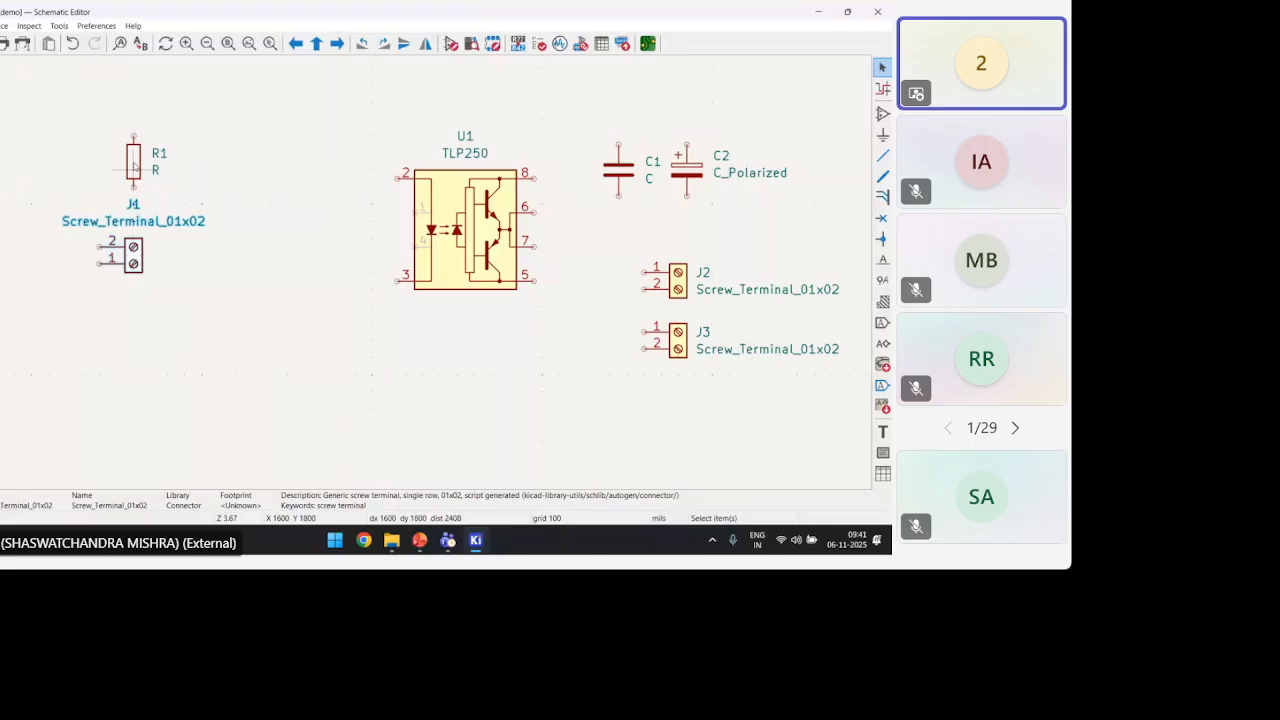
Place resistor R1 horizontally beside the TLP250's pin 2, and mirror screw terminal J1 left to right and move it near R1
{"action": "left_click_drag", "start_coordinate": [134, 167], "coordinate": [288, 227]}
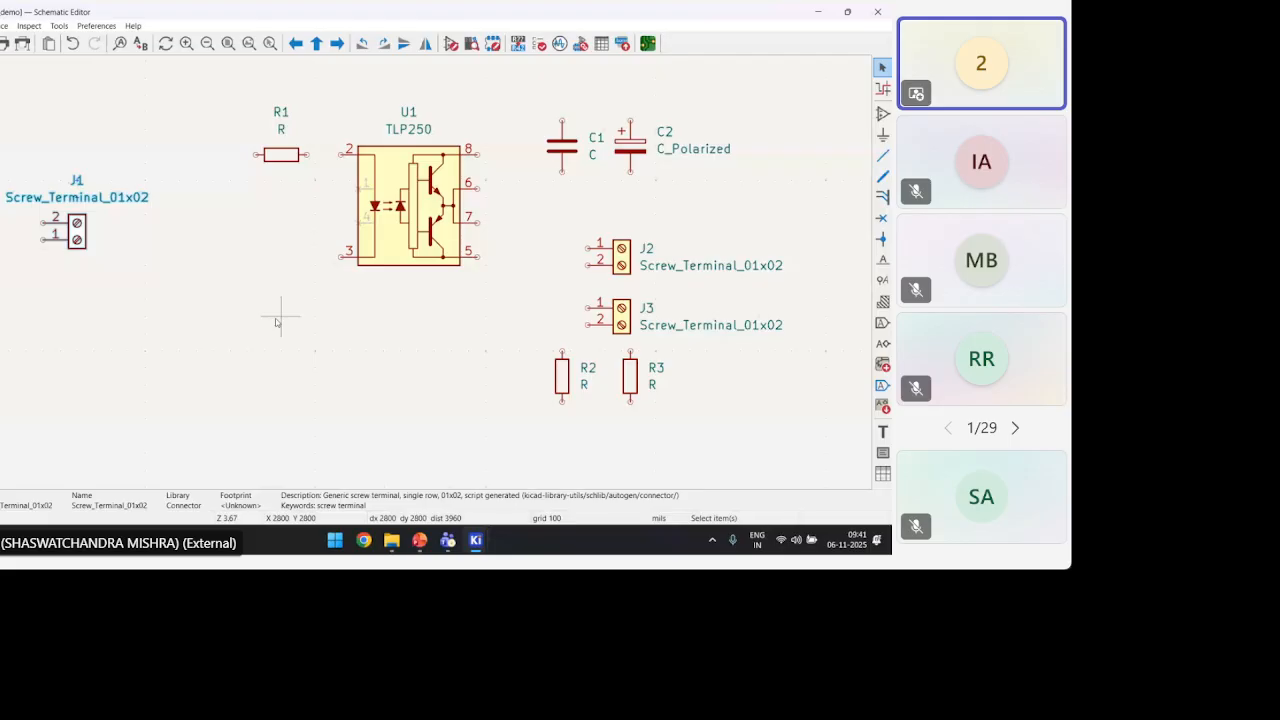
{"action": "key", "text": "y"}
{"action": "left_click_drag", "start_coordinate": [79, 235], "coordinate": [174, 217]}
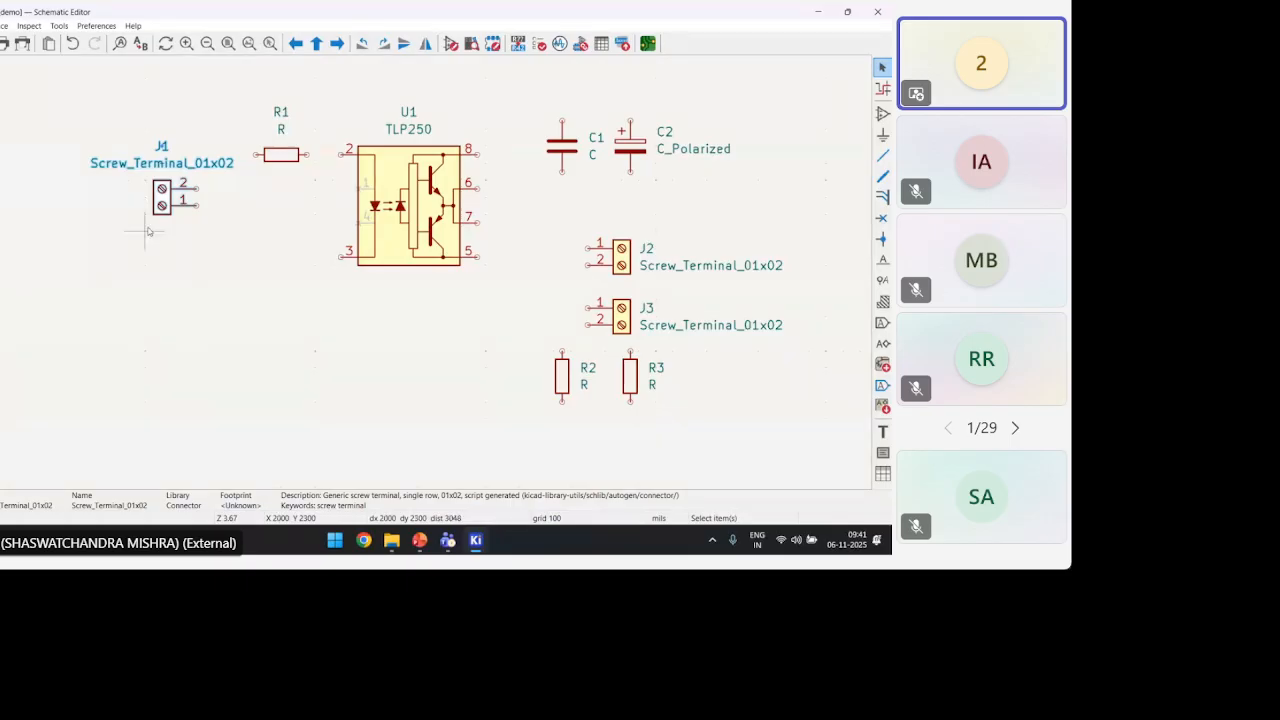
Shift screw terminal J1 slightly left, and wire its pin 2 through R1 to the TLP250's pin 2 and its pin 1 to pin 3
{"action": "left_click_drag", "start_coordinate": [182, 218], "coordinate": [174, 218]}
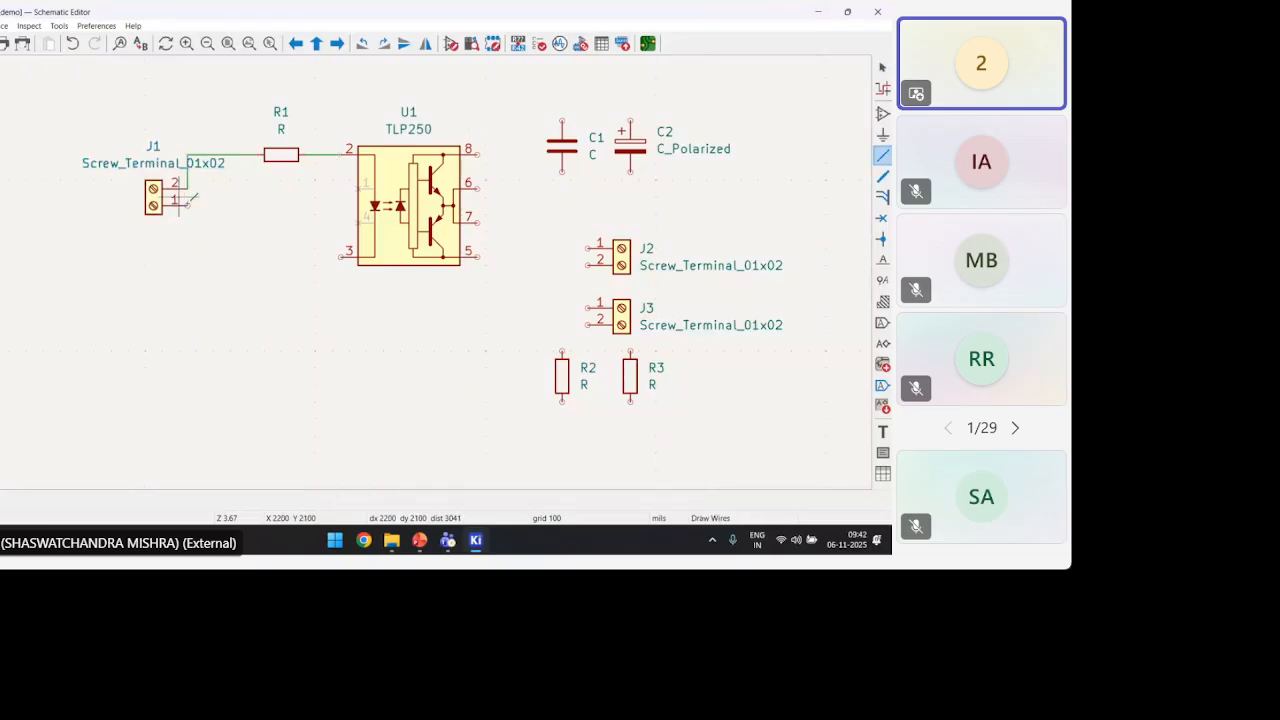
{"action": "left_click", "coordinate": [188, 206]}
{"action": "left_click", "coordinate": [343, 256]}
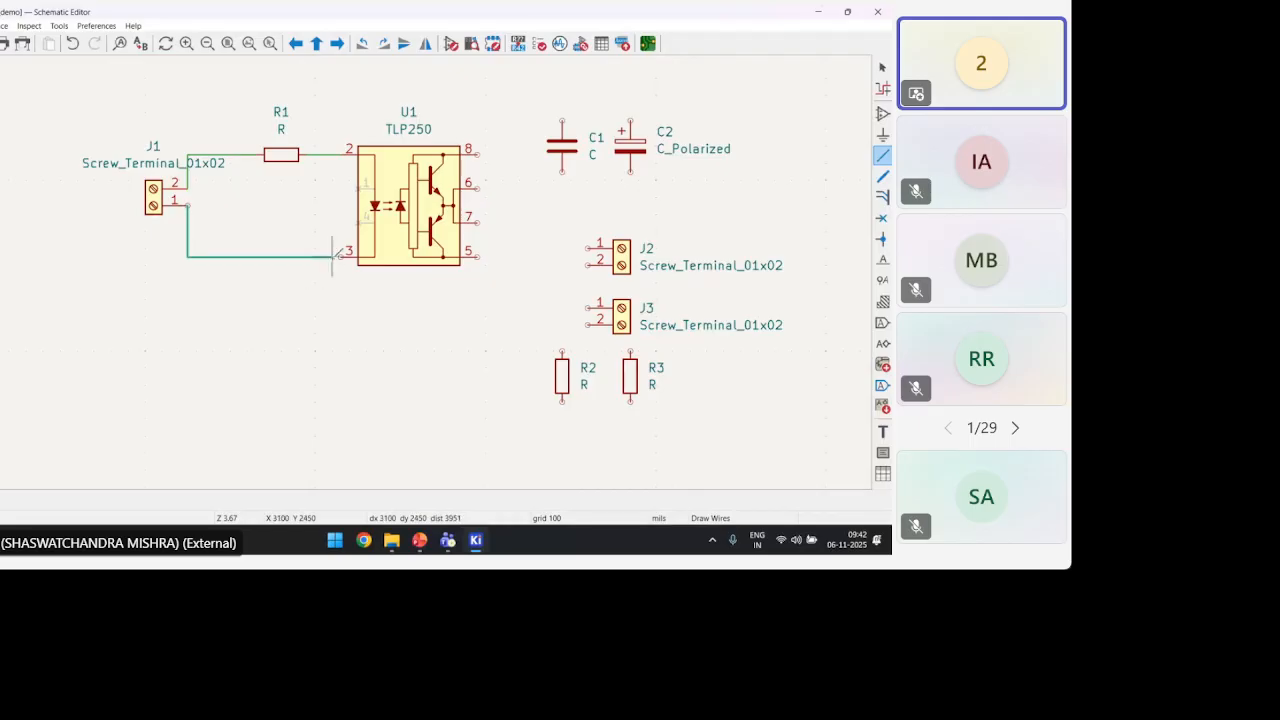
{"action": "key", "text": "Escape"}
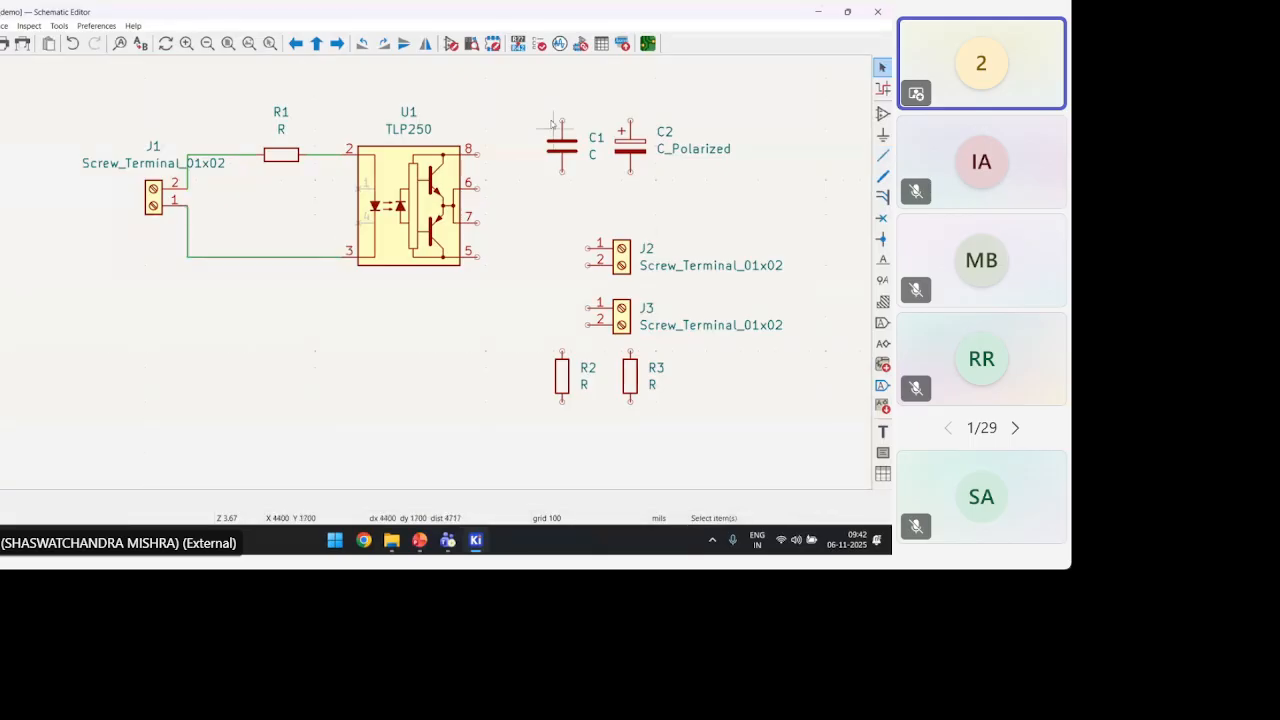
Wire capacitors C1 and C2 in parallel, joining their upper ends and their lower ends
{"action": "key", "text": "w"}
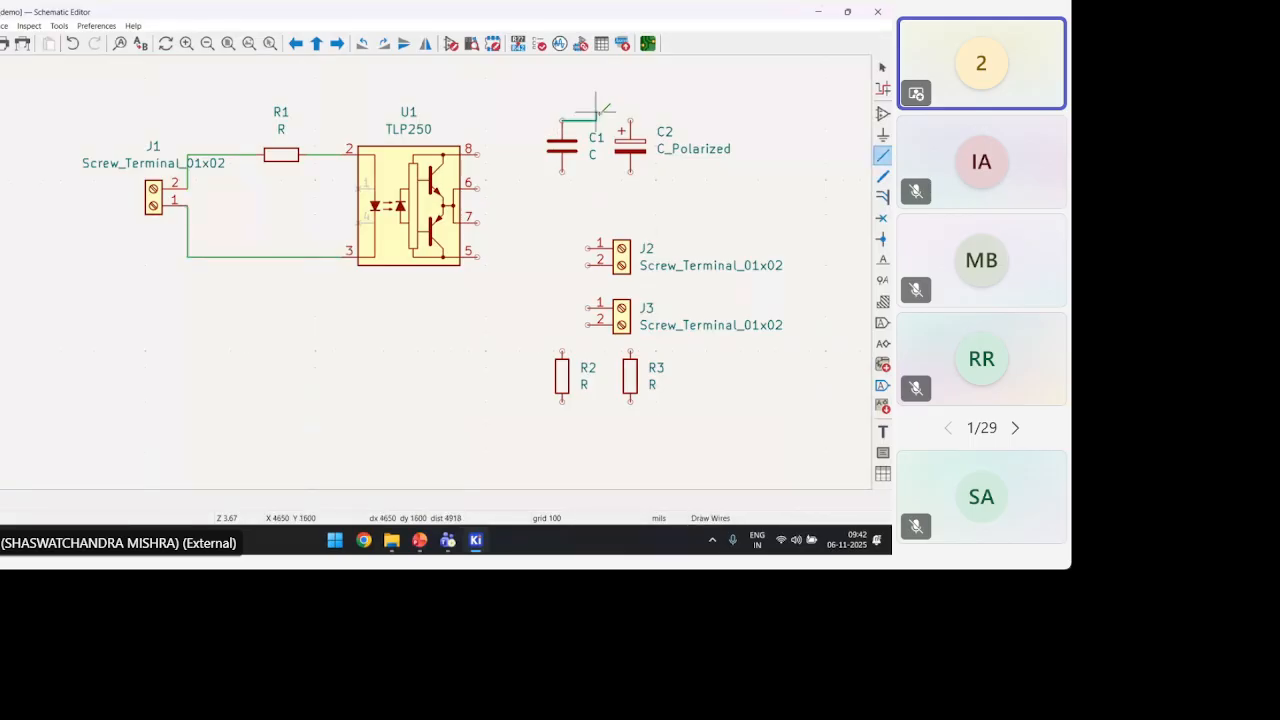
{"action": "left_click", "coordinate": [562, 103]}
{"action": "left_click", "coordinate": [630, 110]}
{"action": "key", "text": "Escape"}
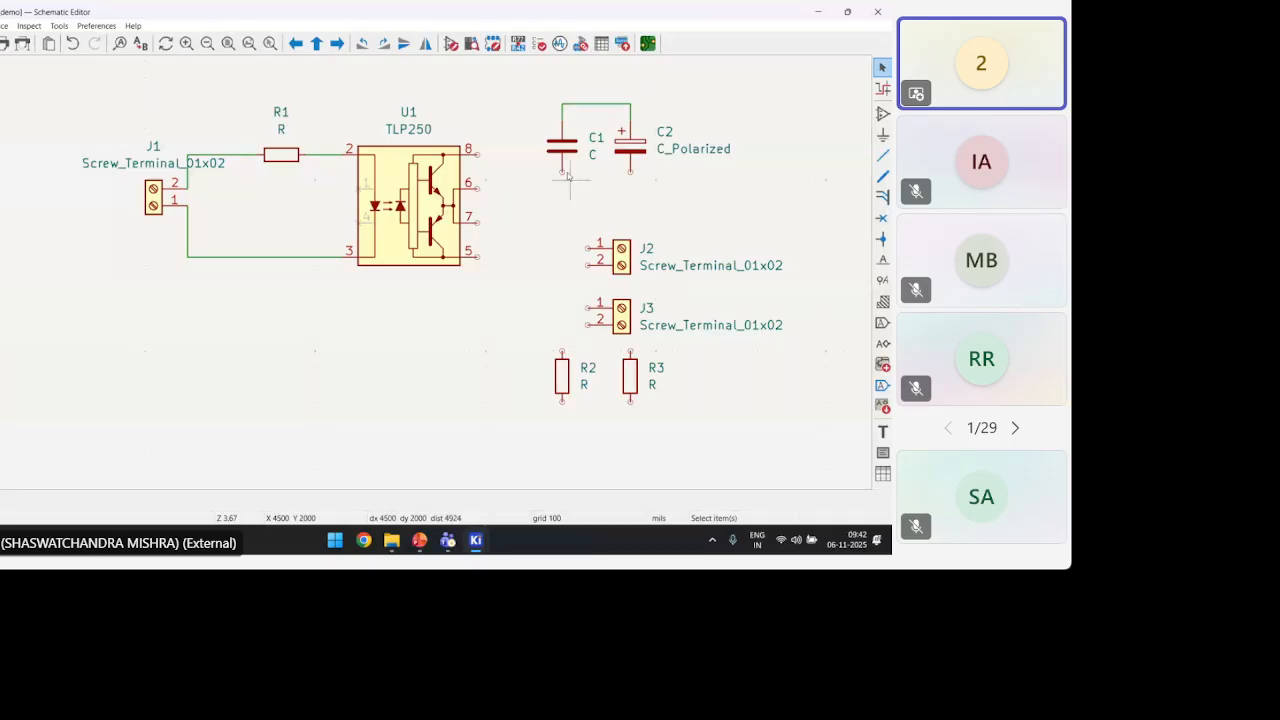
{"action": "key", "text": "w"}
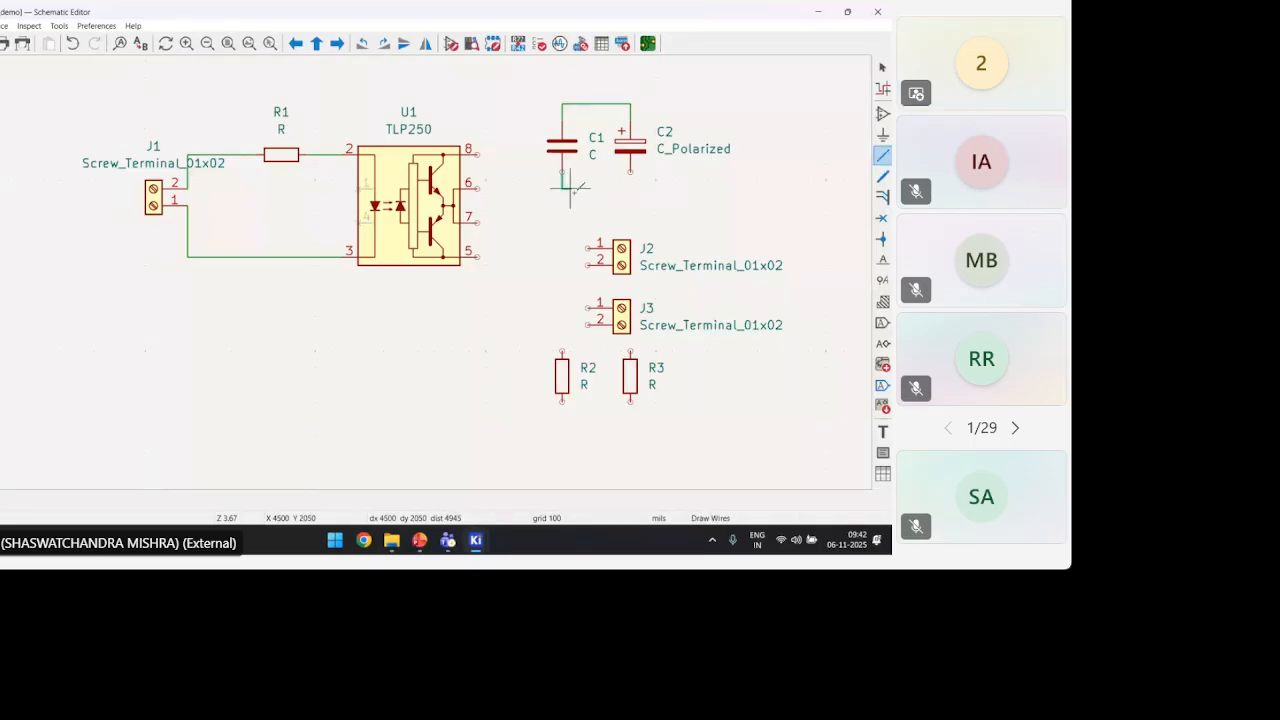
{"action": "left_click", "coordinate": [564, 178]}
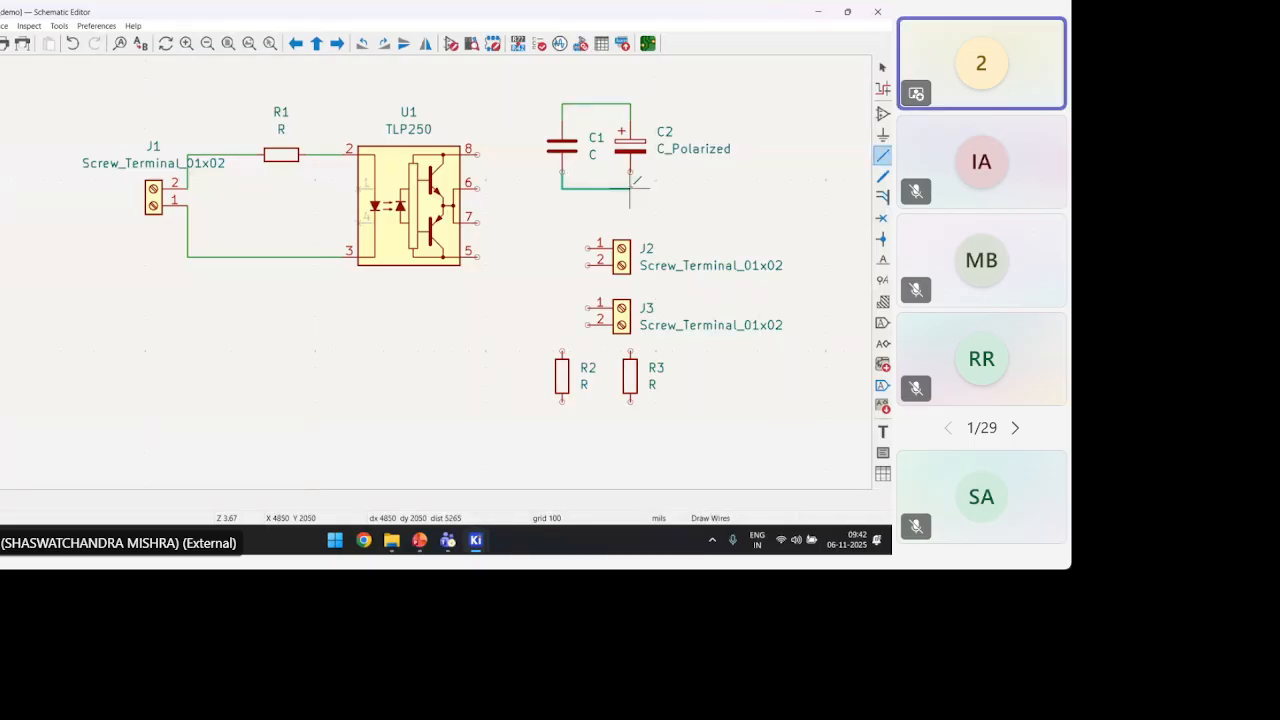
{"action": "left_click", "coordinate": [630, 188]}
{"action": "key", "text": "Escape"}
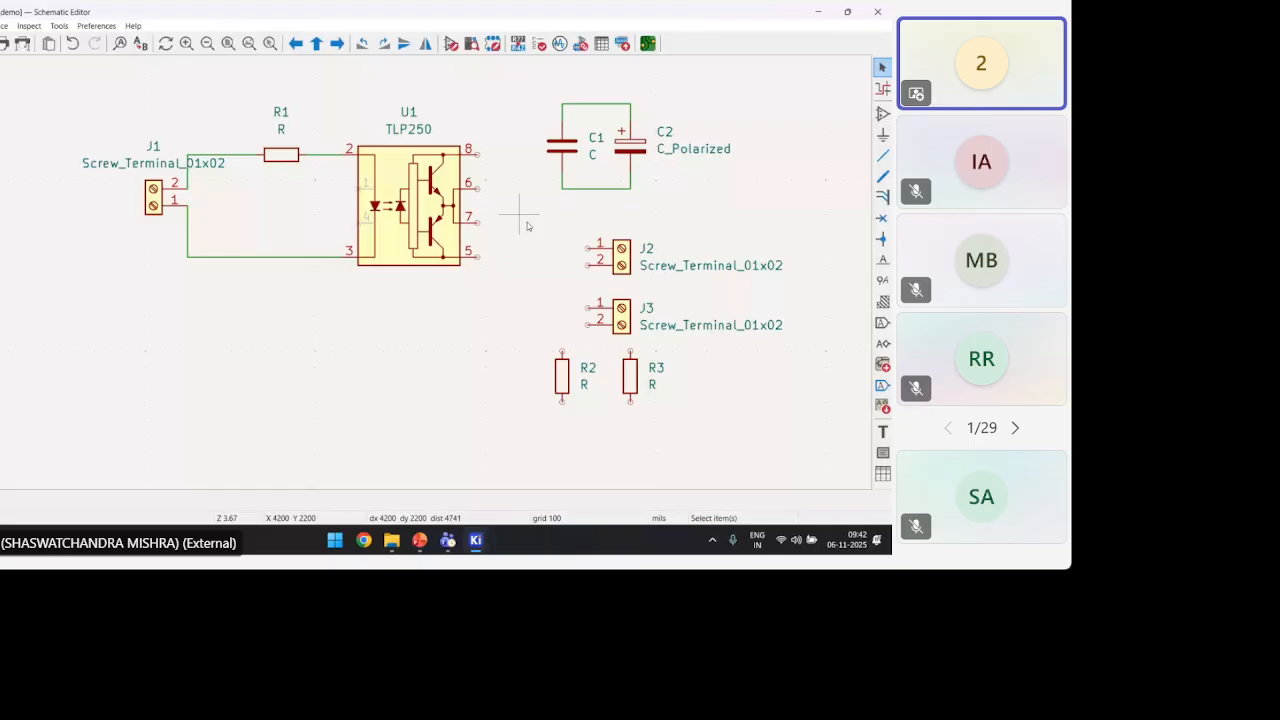
Move screw terminals J2 and J3 up and to the right of the capacitors, and place resistor R3 vertically beside J3
{"action": "middle_click_drag", "start_coordinate": [527, 225], "coordinate": [442, 224]}
{"action": "left_click_drag", "start_coordinate": [488, 216], "coordinate": [640, 349]}
{"action": "left_click_drag", "start_coordinate": [538, 314], "coordinate": [725, 246]}
{"action": "left_click", "coordinate": [543, 373]}
{"action": "middle_click_drag", "start_coordinate": [542, 372], "coordinate": [541, 360]}
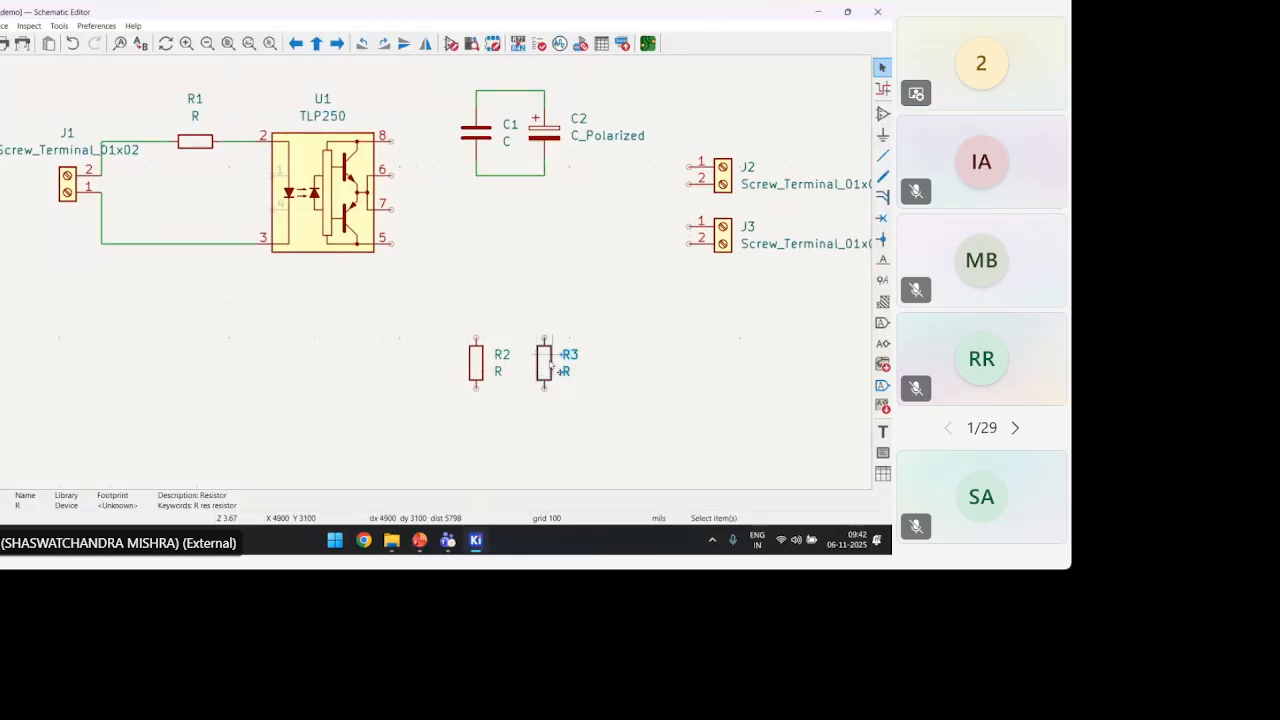
{"action": "left_click_drag", "start_coordinate": [547, 366], "coordinate": [603, 236]}
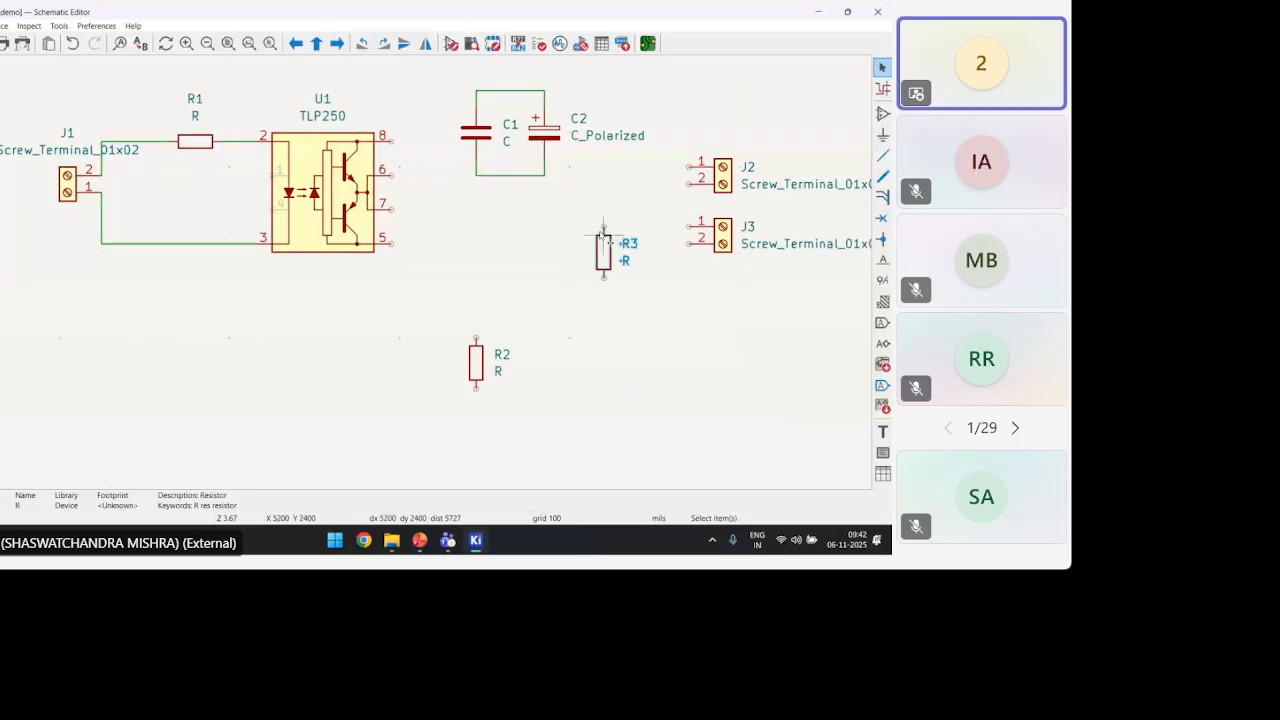
Wire resistor R3 across J3, connecting its upper end to pin 1 and its lower end to pin 2
{"action": "key", "text": "w"}
{"action": "left_click", "coordinate": [689, 222]}
{"action": "key", "text": "Escape"}
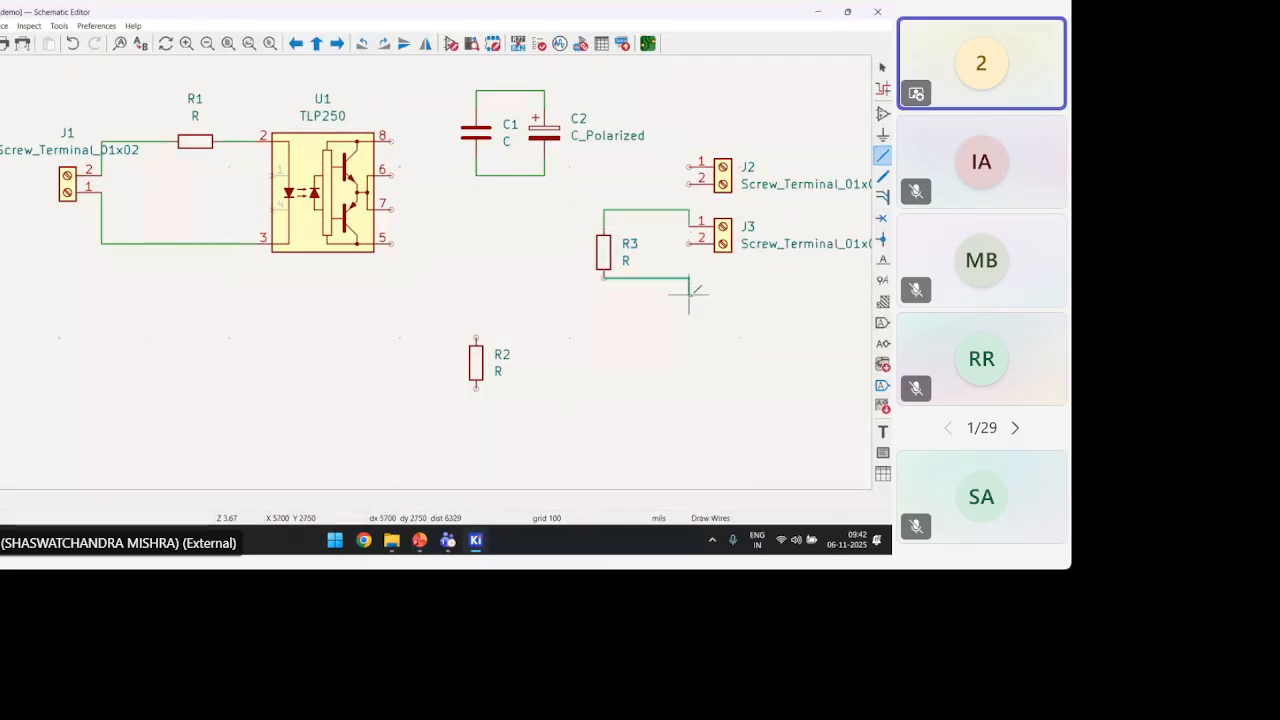
{"action": "key", "text": "w"}
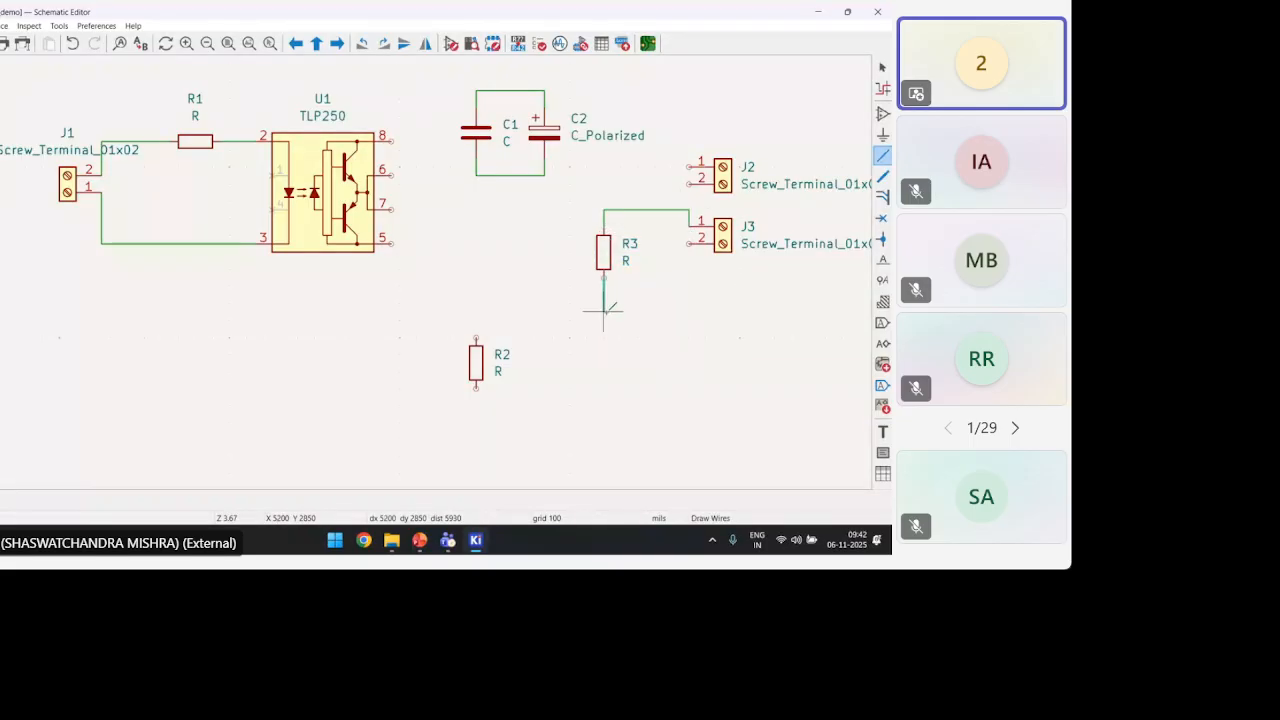
{"action": "left_click", "coordinate": [689, 311]}
{"action": "left_click", "coordinate": [689, 241]}
{"action": "key", "text": "Escape"}
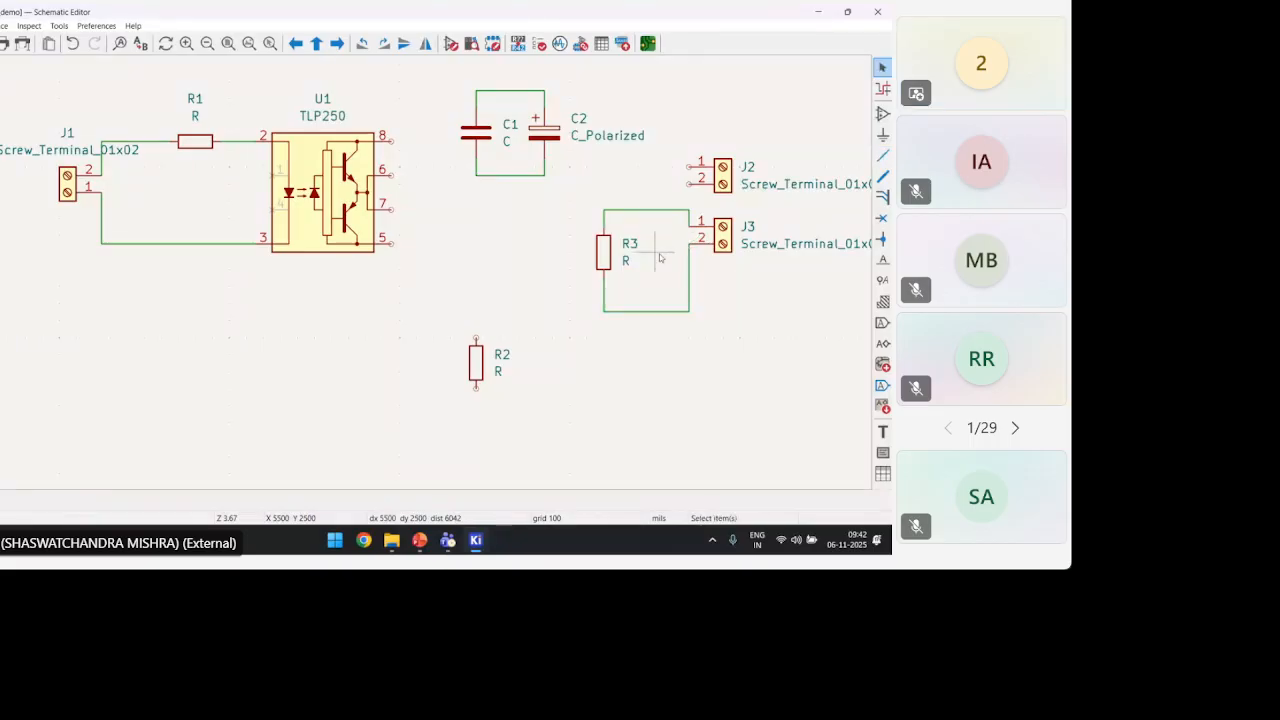
Place resistor R2 horizontally below the capacitors and wire it to the TLP250's joined pins 6 and 7
{"action": "left_click", "coordinate": [478, 370]}
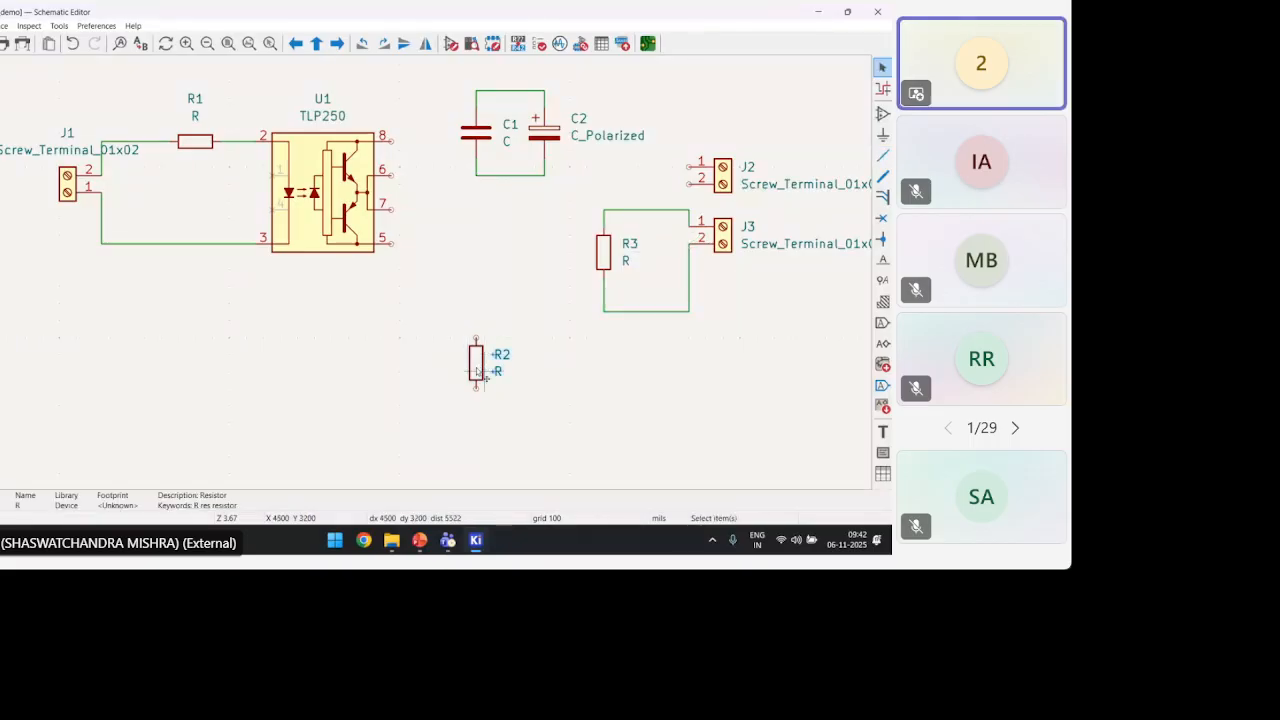
{"action": "left_click_drag", "start_coordinate": [478, 372], "coordinate": [476, 270]}
{"action": "key", "text": "r"}
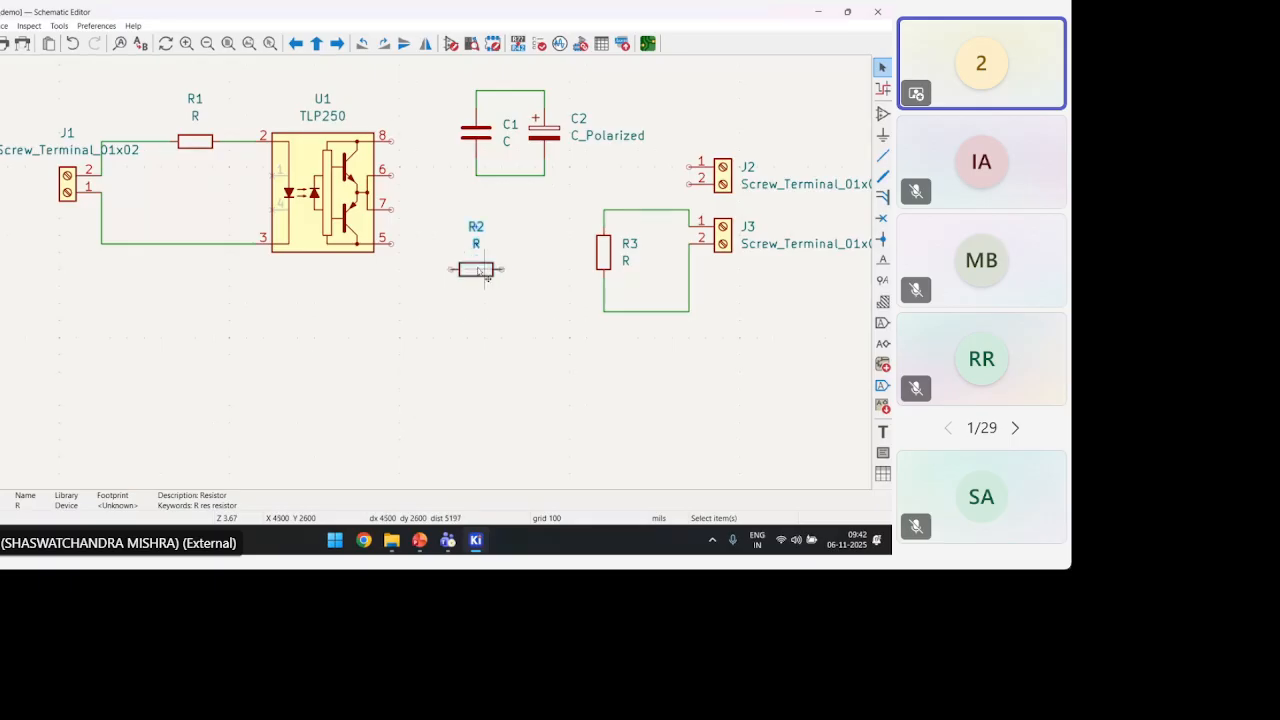
{"action": "left_click_drag", "start_coordinate": [478, 271], "coordinate": [502, 219]}
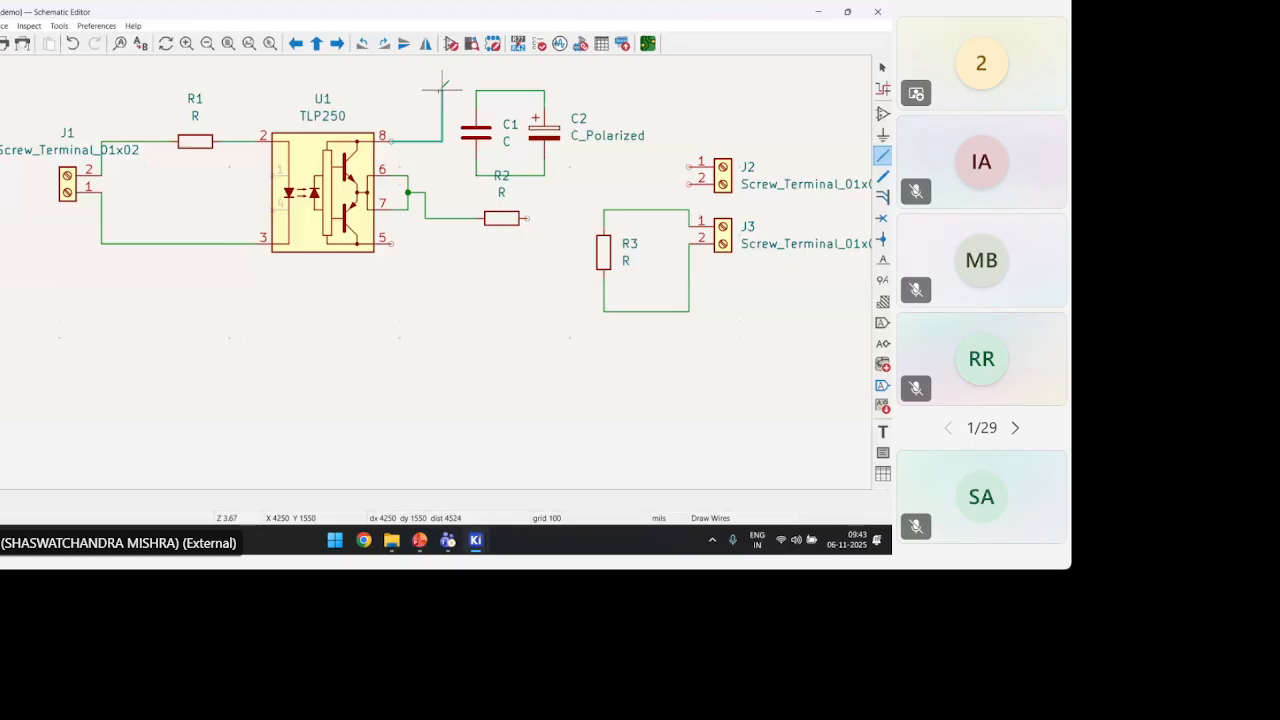
Wire the TLP250's pin 8 to the capacitors' upper wire and pin 5 to their lower wire, shifting R2 right to make room
{"action": "left_click", "coordinate": [476, 90]}
{"action": "key", "text": "Escape"}
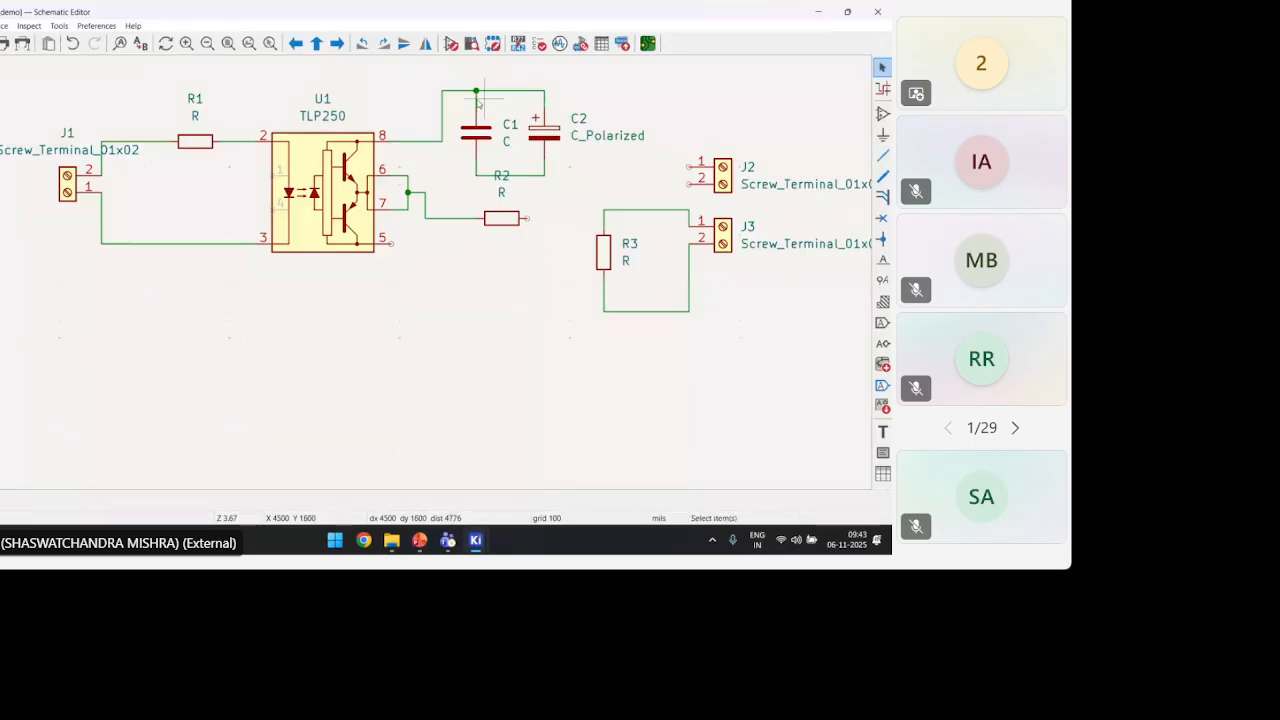
{"action": "left_click_drag", "start_coordinate": [466, 197], "coordinate": [559, 219]}
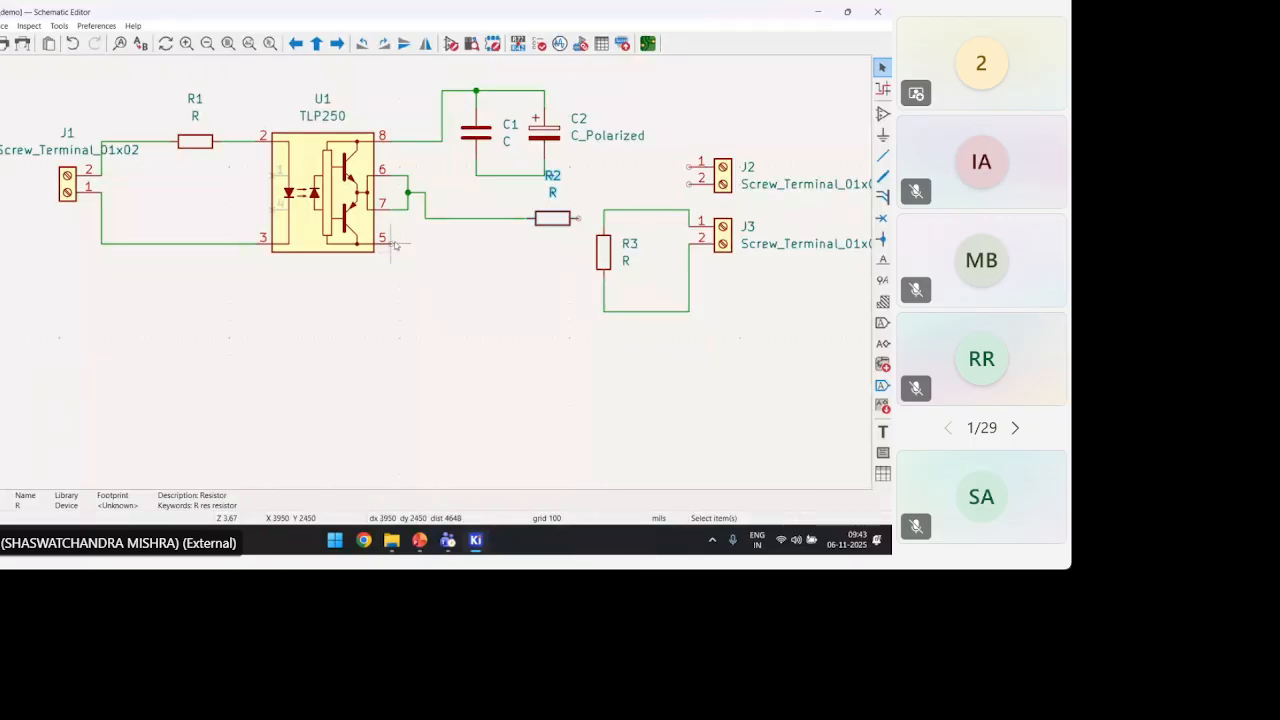
{"action": "key", "text": "w"}
{"action": "left_click", "coordinate": [510, 176]}
{"action": "key", "text": "Escape"}
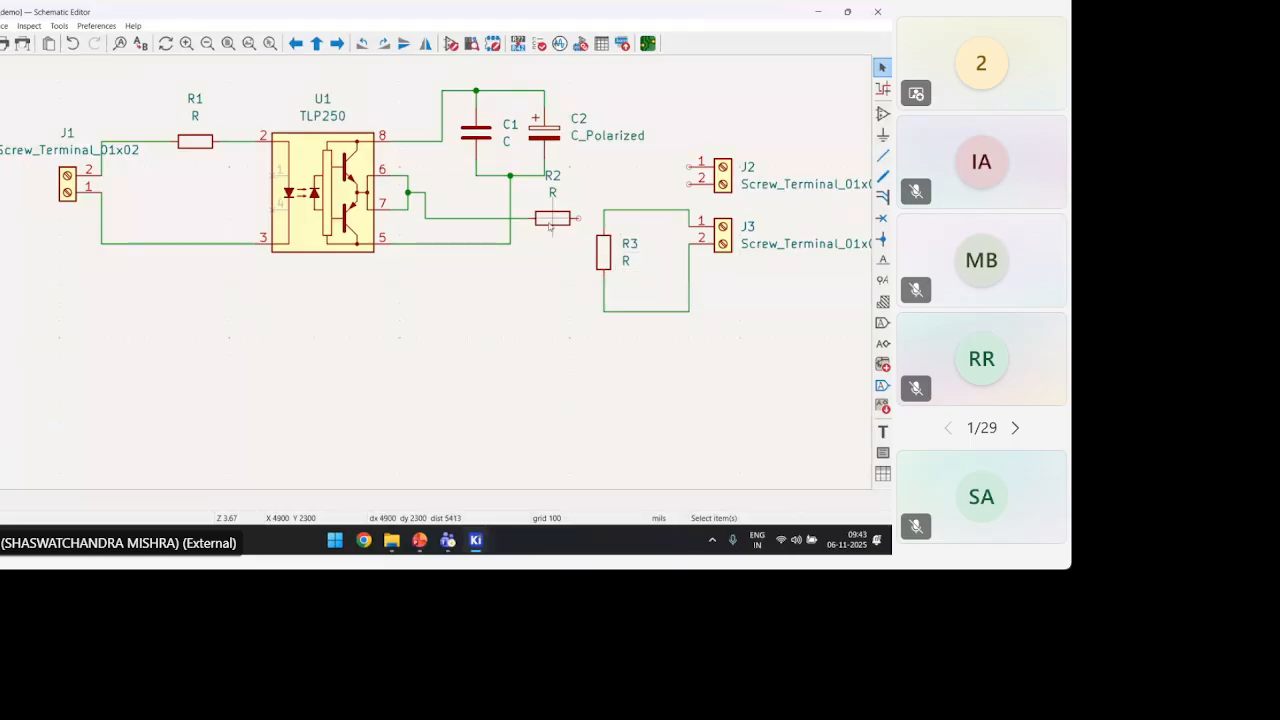
Wire the free end of resistor R2 to the upper end of resistor R3
{"action": "key", "text": "w"}
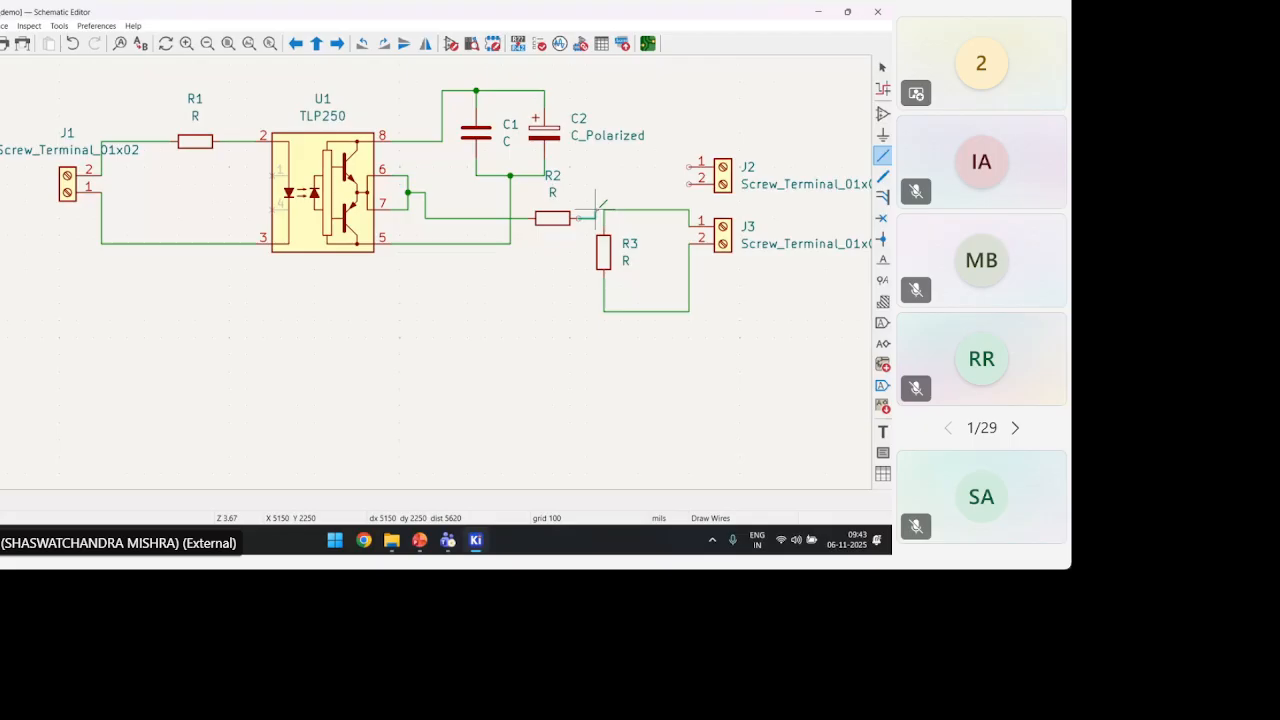
{"action": "left_click", "coordinate": [604, 218]}
{"action": "key", "text": "Escape"}
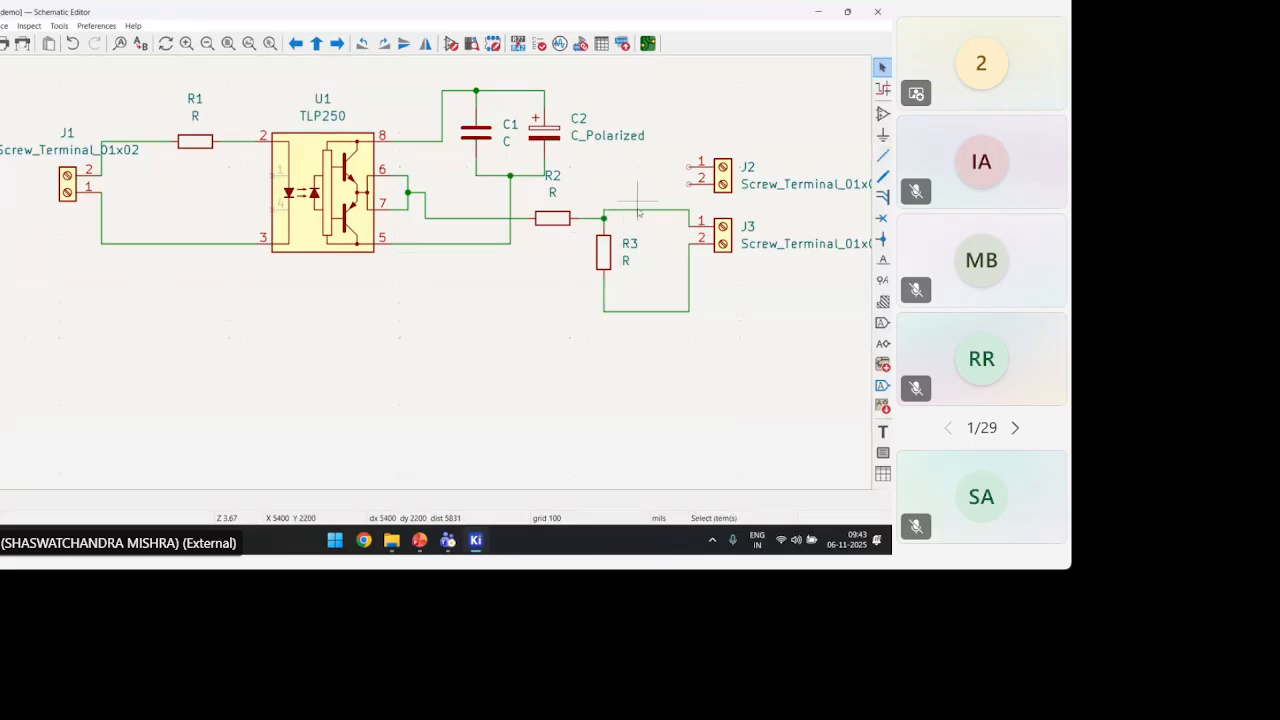
Raise the wire below R3 slightly, and space the screw terminals by moving J3 down and J2 up
{"action": "double_click", "coordinate": [638, 303]}
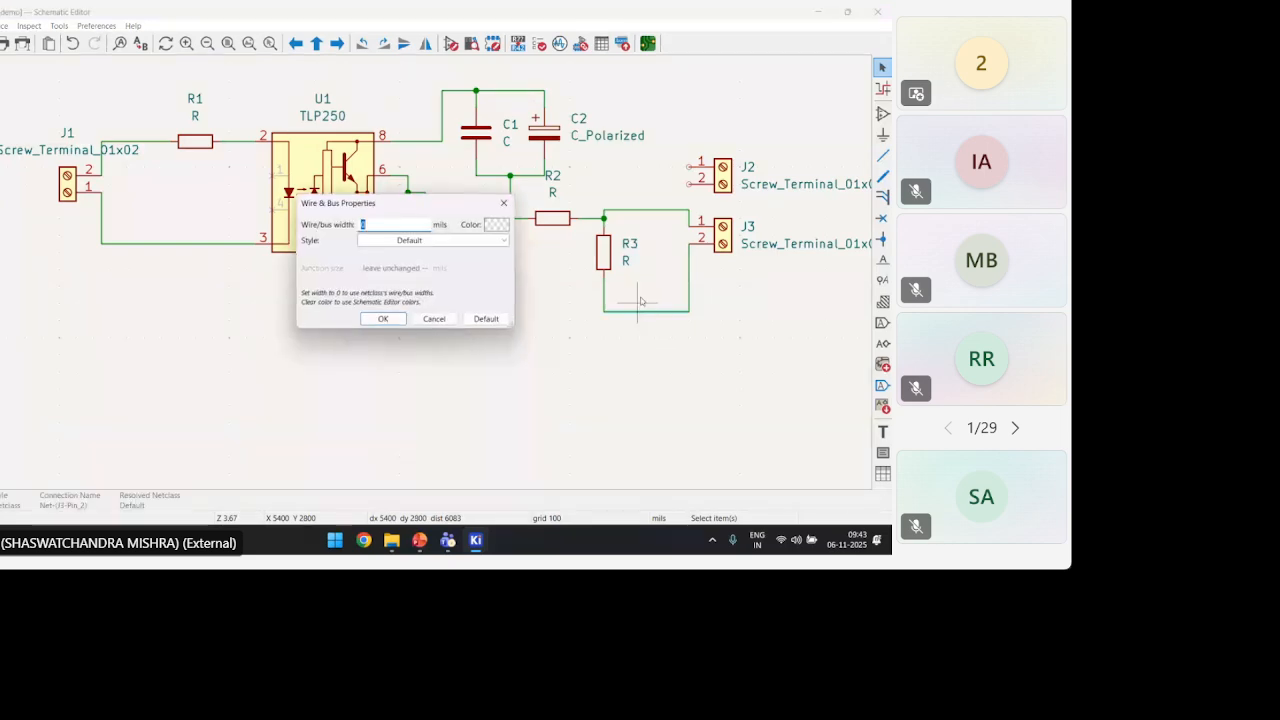
{"action": "left_click", "coordinate": [436, 323]}
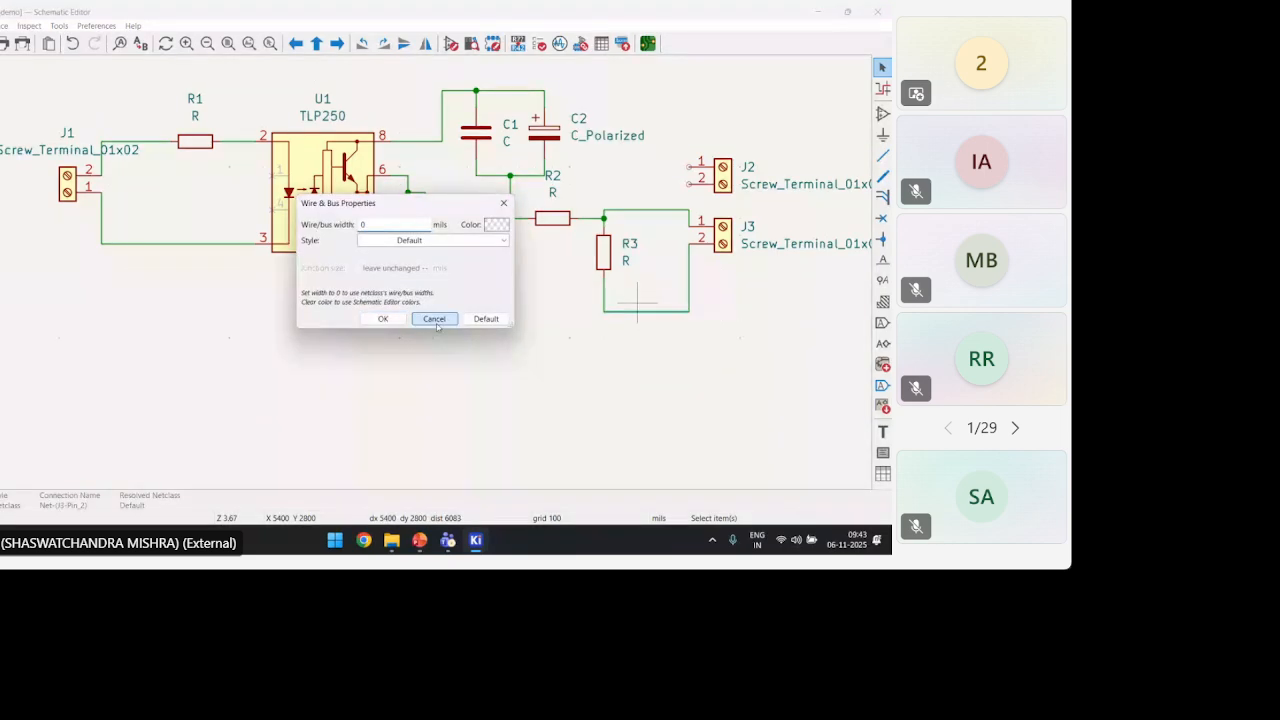
{"action": "left_click_drag", "start_coordinate": [612, 313], "coordinate": [605, 300]}
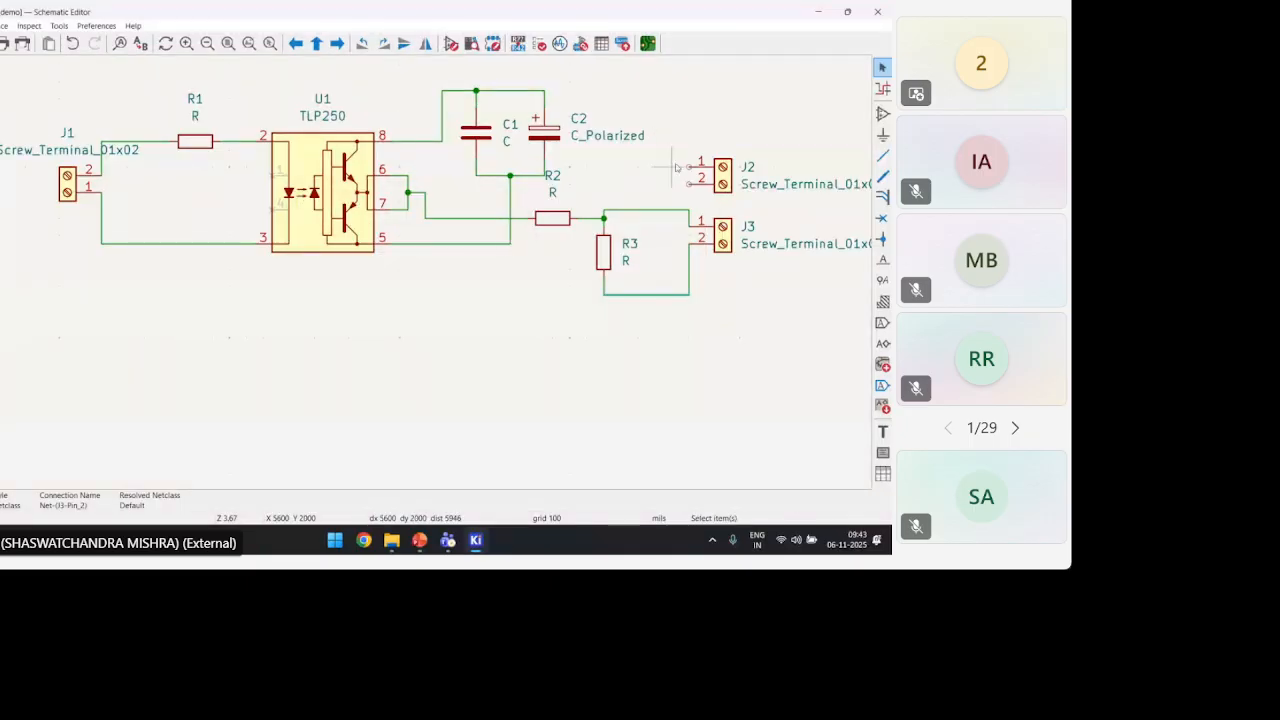
{"action": "left_click", "coordinate": [724, 235]}
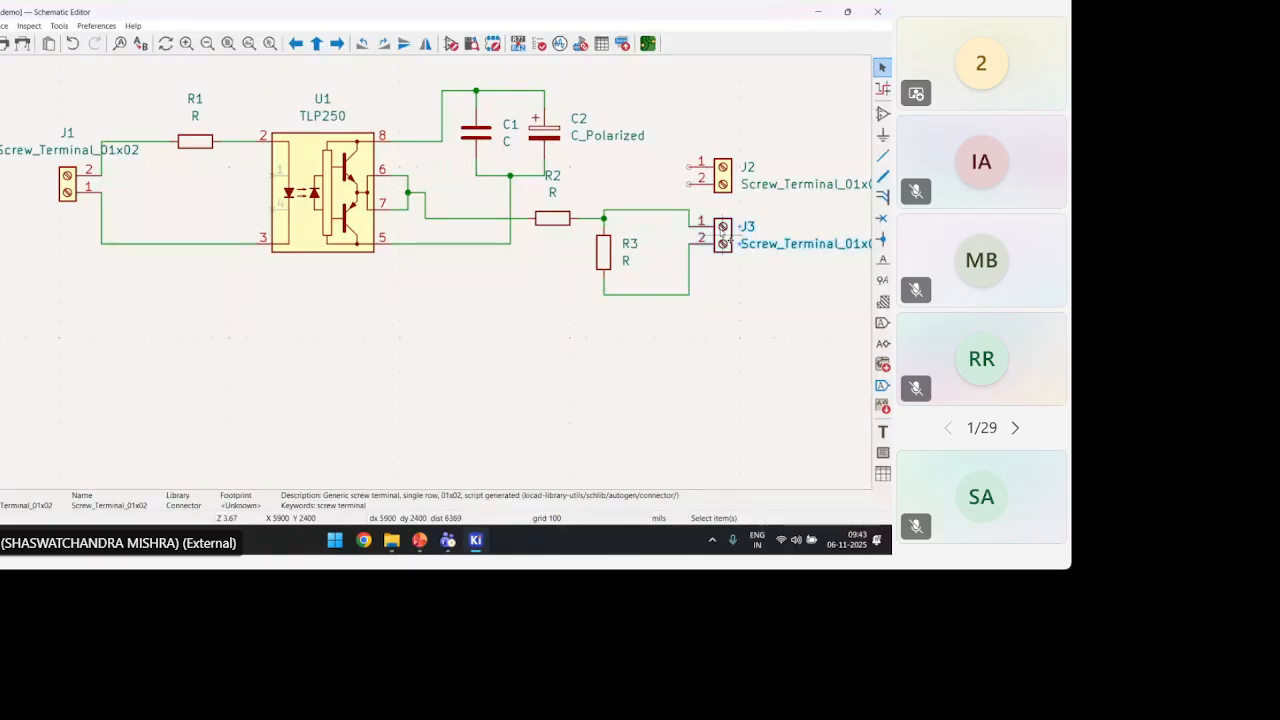
{"action": "left_click_drag", "start_coordinate": [724, 235], "coordinate": [725, 252]}
{"action": "left_click", "coordinate": [728, 296]}
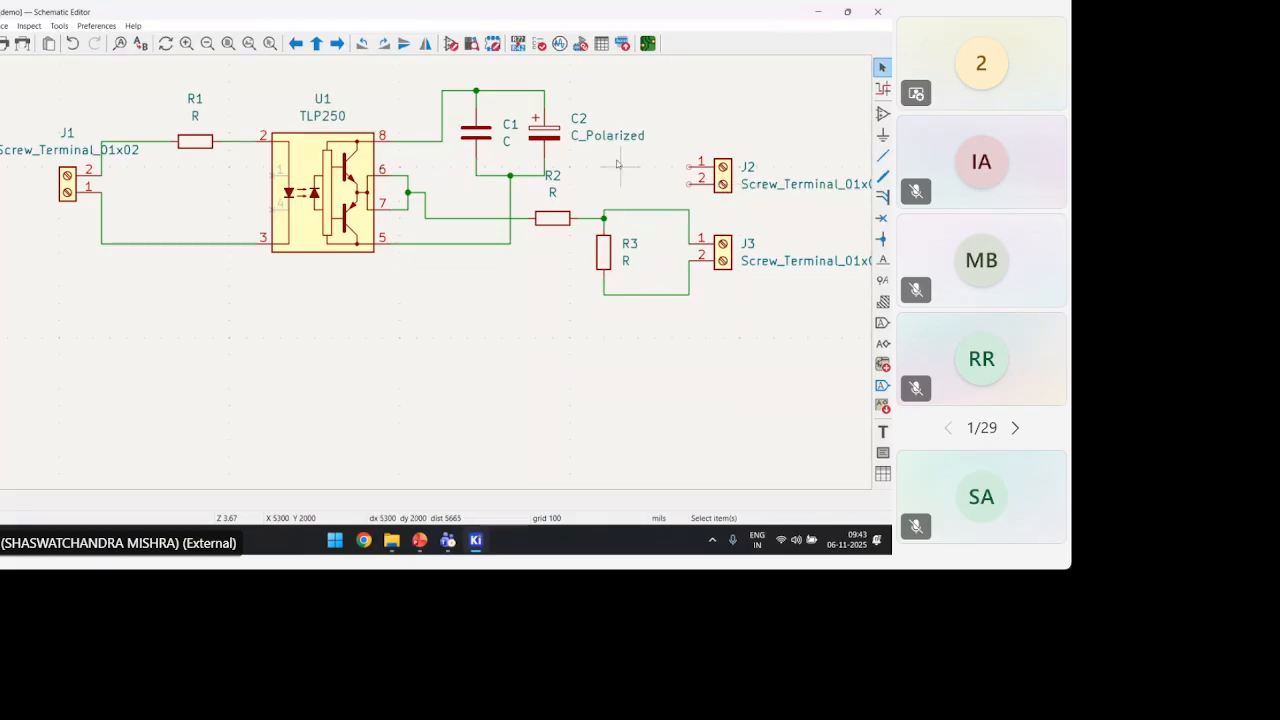
{"action": "left_click", "coordinate": [731, 181]}
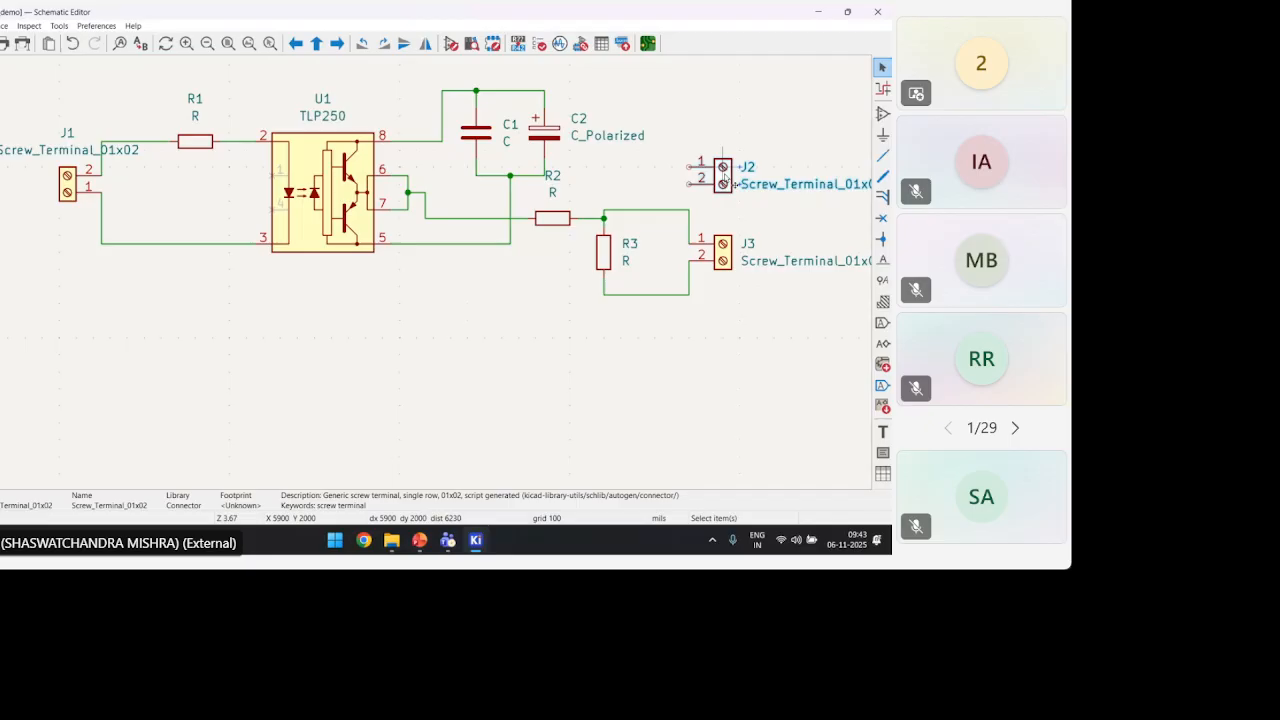
{"action": "left_click_drag", "start_coordinate": [733, 186], "coordinate": [724, 165]}
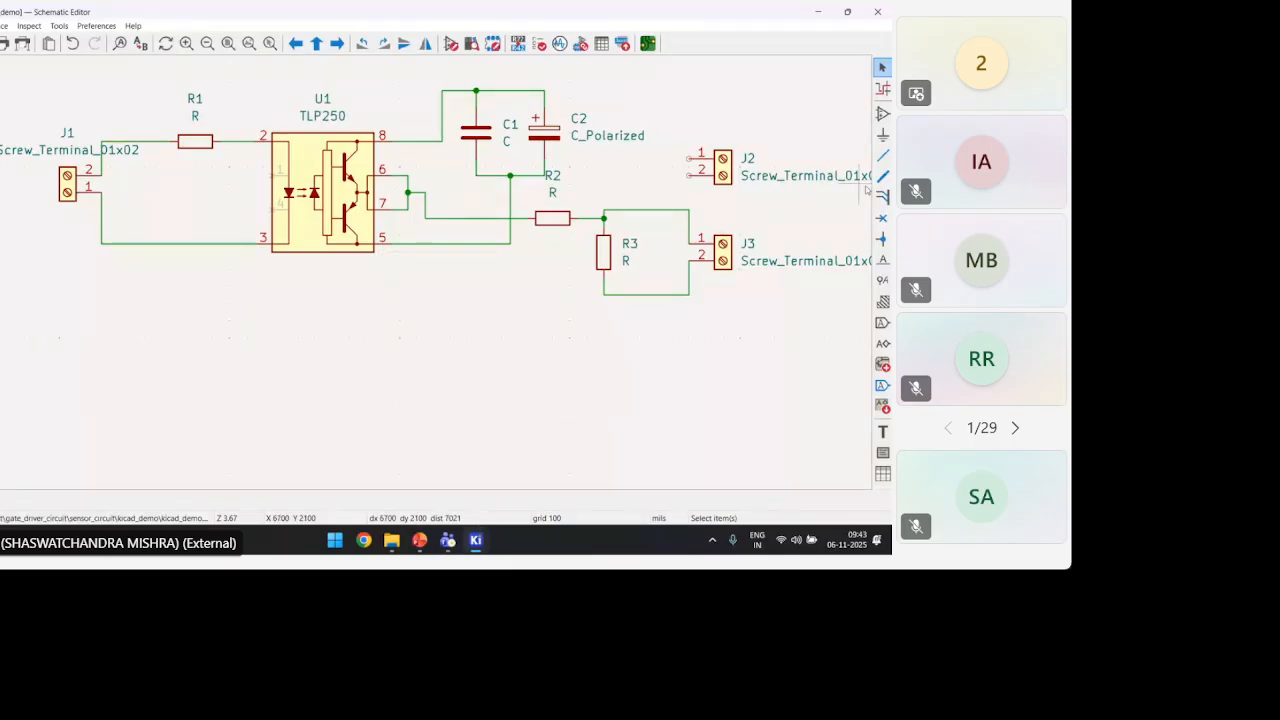
Wire R3's lower end to the TLP250's pin 5, and connect J2's pin 1 to the capacitors' upper wire and pin 2 to R3's lower wire
{"action": "left_click", "coordinate": [882, 155]}
{"action": "left_click", "coordinate": [604, 294]}
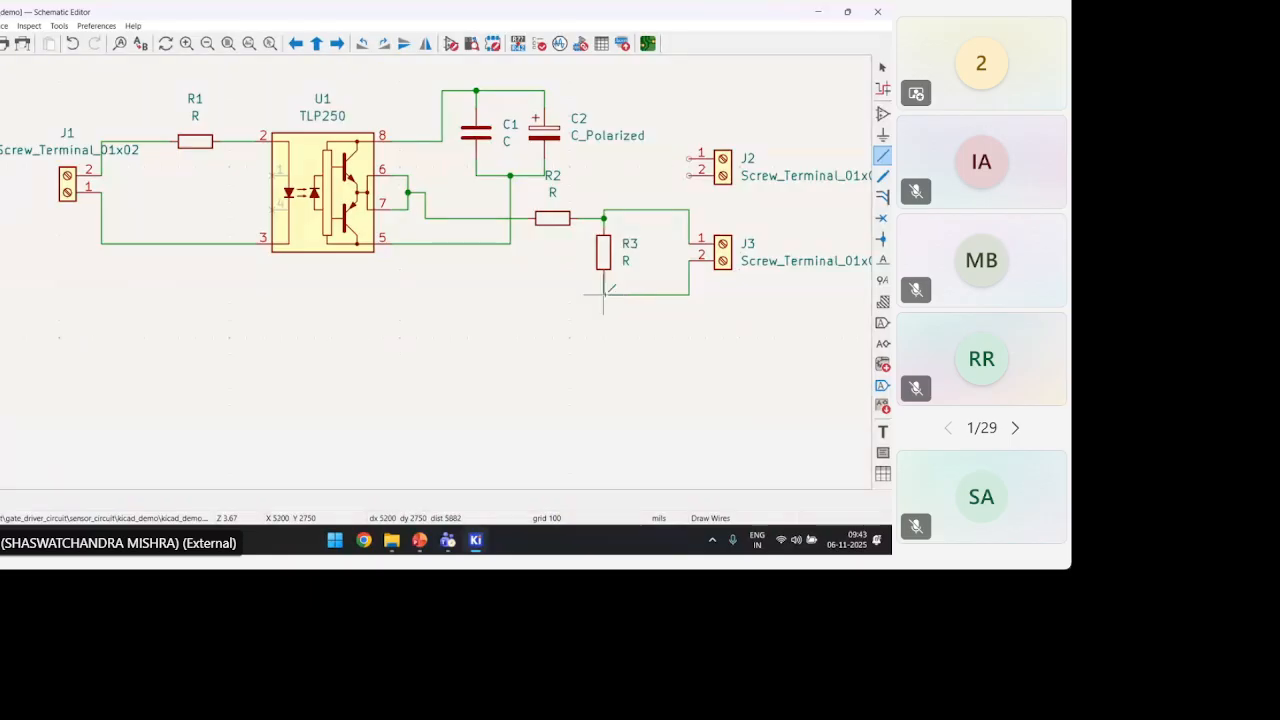
{"action": "left_click", "coordinate": [408, 243]}
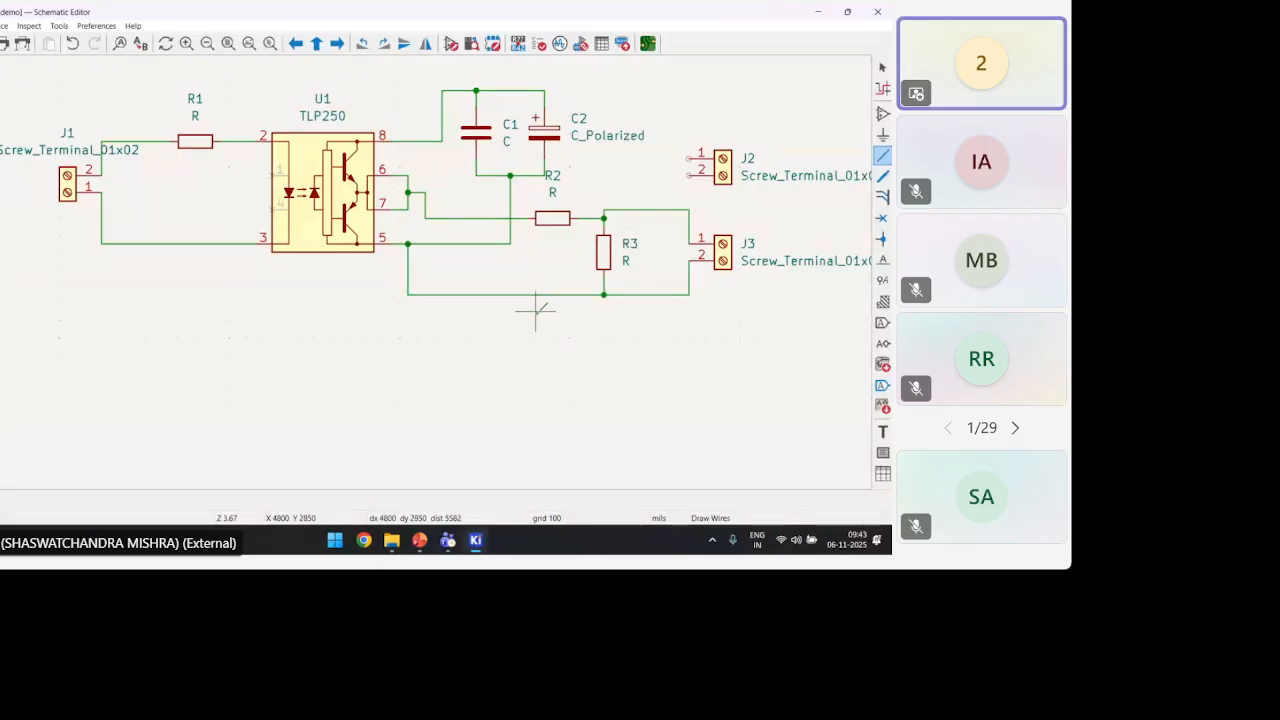
{"action": "left_click", "coordinate": [688, 158]}
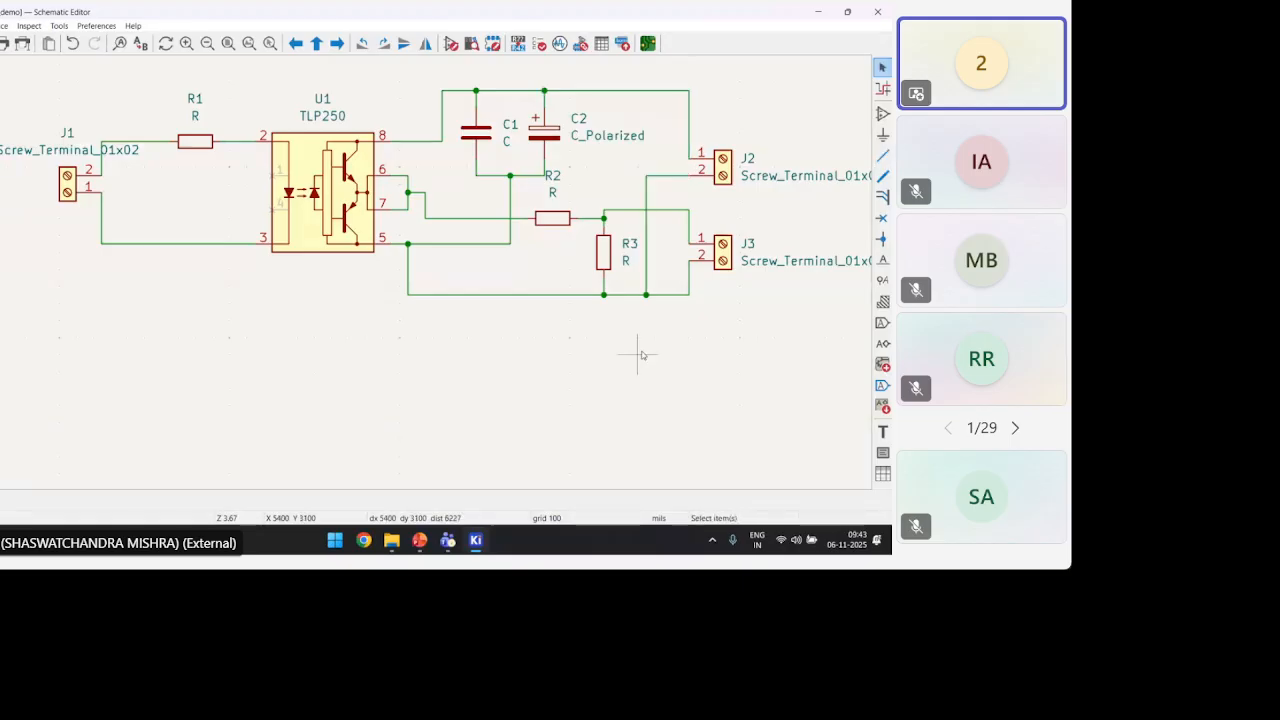
{"action": "middle_click_drag", "start_coordinate": [641, 354], "coordinate": [590, 395]}
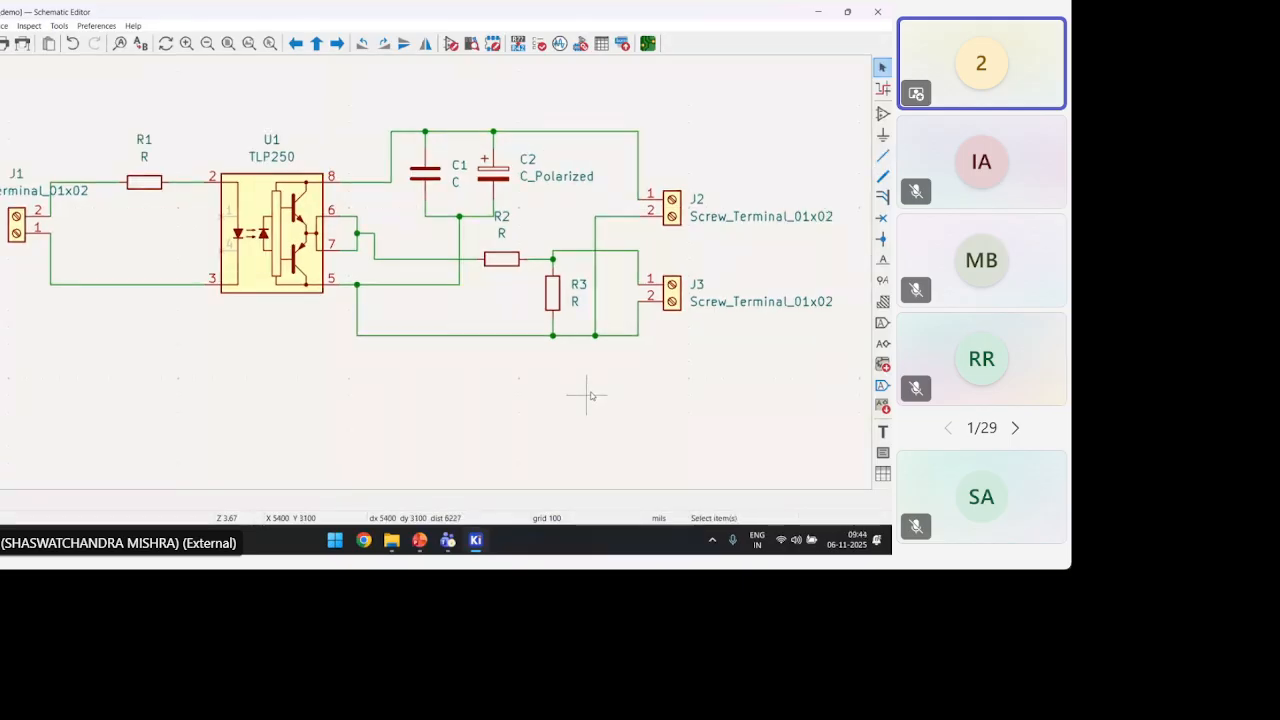
{"action": "scroll", "coordinate": [302, 250], "scroll_direction": "down", "scroll_amount": 1}
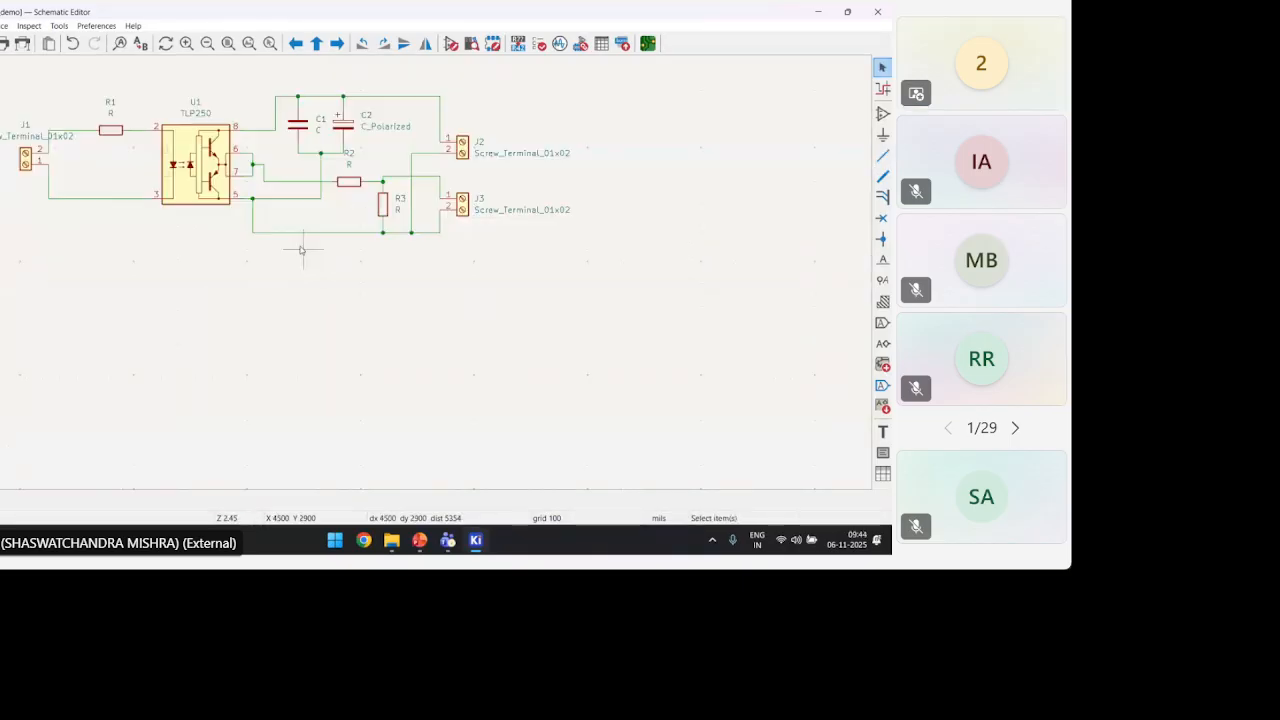
{"action": "scroll", "coordinate": [302, 250], "scroll_direction": "up", "scroll_amount": 1}
{"action": "middle_click_drag", "start_coordinate": [406, 267], "coordinate": [443, 407]}
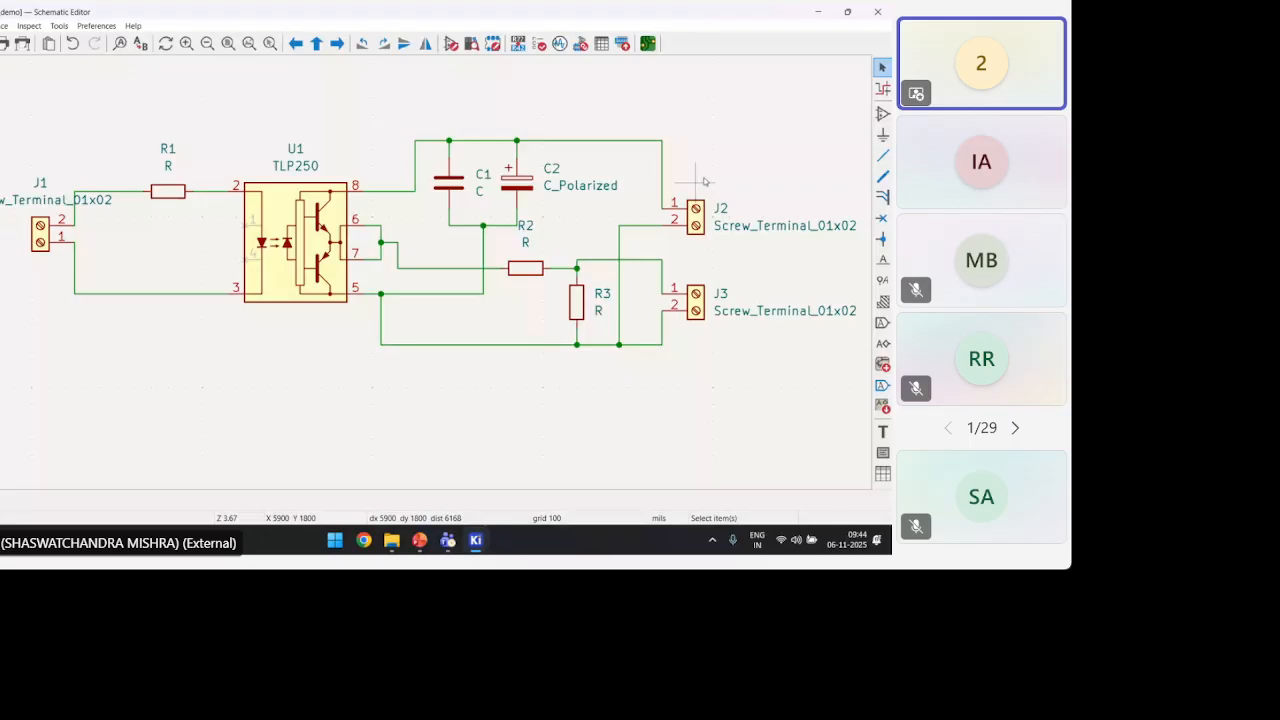
{"action": "middle_click_drag", "start_coordinate": [704, 181], "coordinate": [688, 181]}
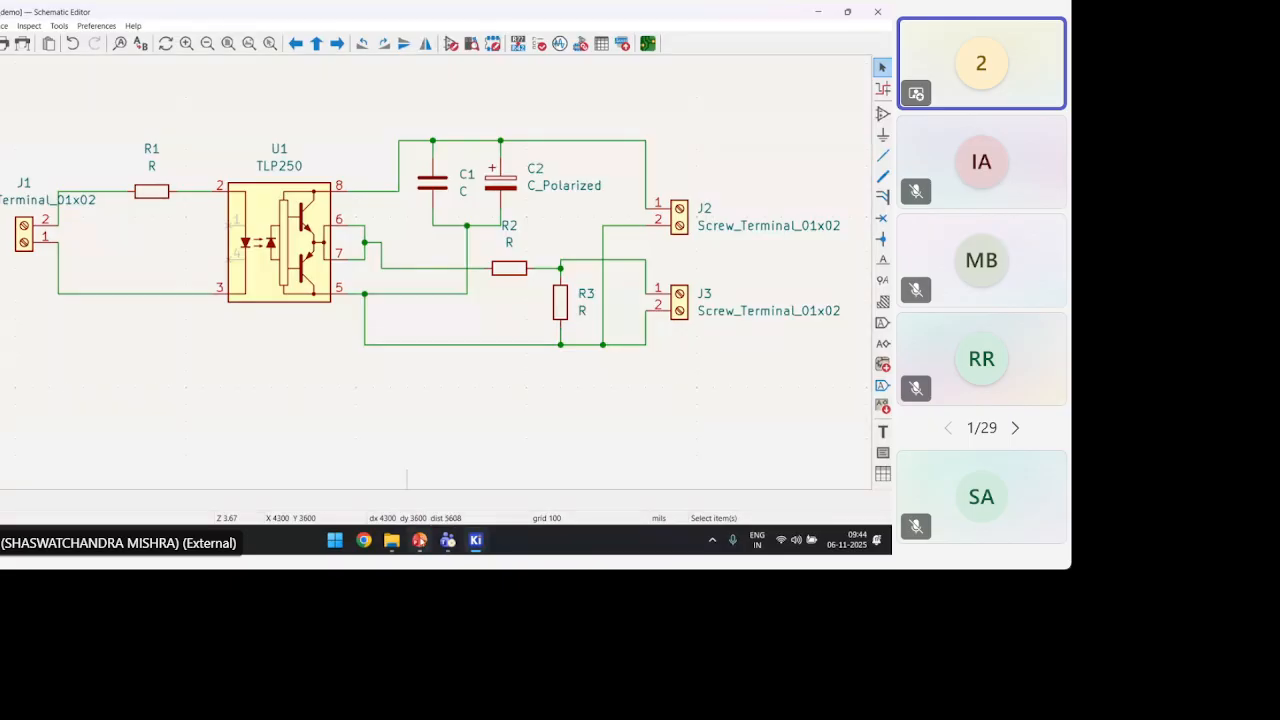
Check the gate driver circuit diagram in PowerPoint, and delete the vertical wire between the capacitors' lower wire and the TLP250's pin 5 wire
{"action": "left_click", "coordinate": [420, 540]}
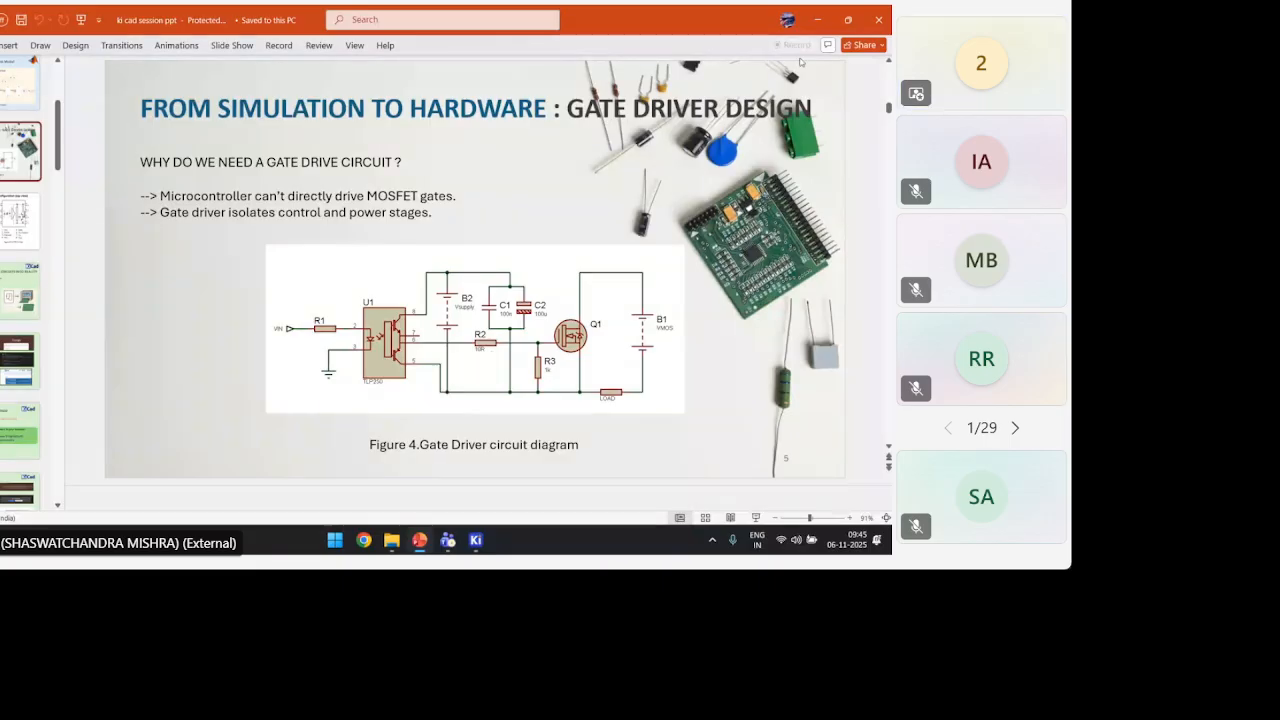
{"action": "key", "text": "alt+Tab"}
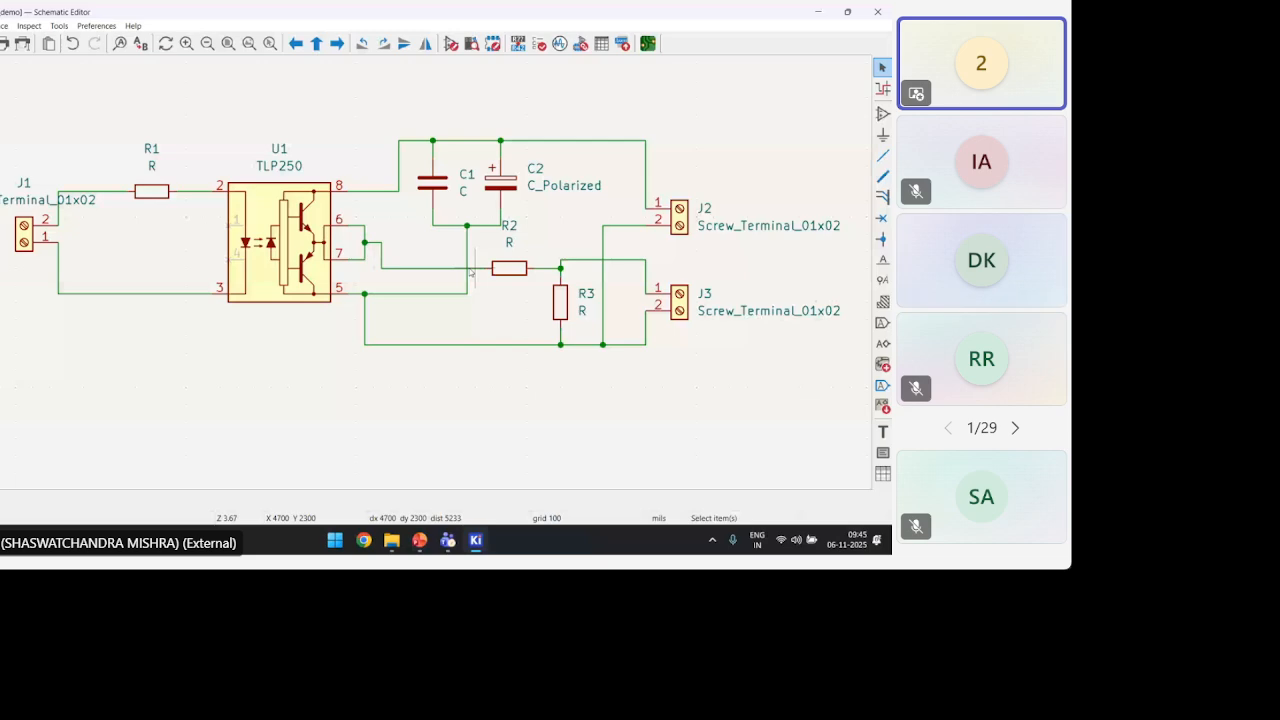
{"action": "key", "text": "Delete"}
Try wiring the capacitors' lower wire down to pin 5's wire with a junction on R2's wire, and delete that vertical wire
{"action": "left_click", "coordinate": [882, 155]}
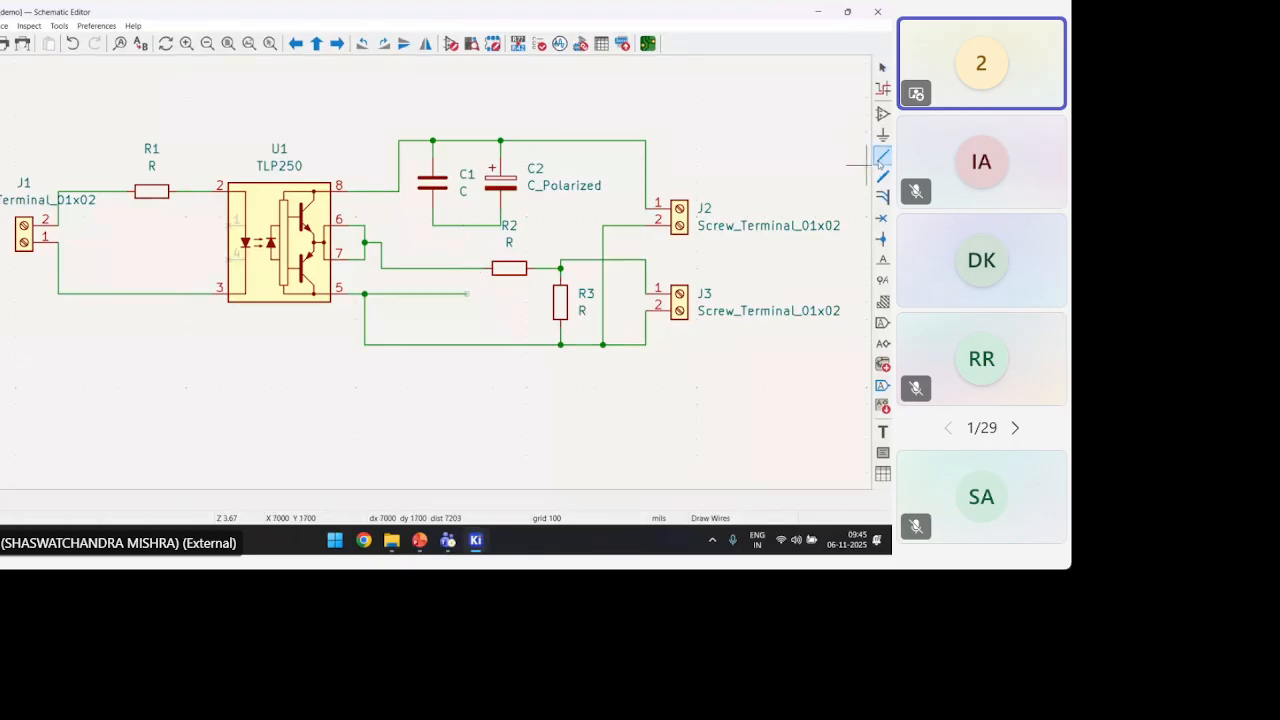
{"action": "left_click", "coordinate": [458, 226]}
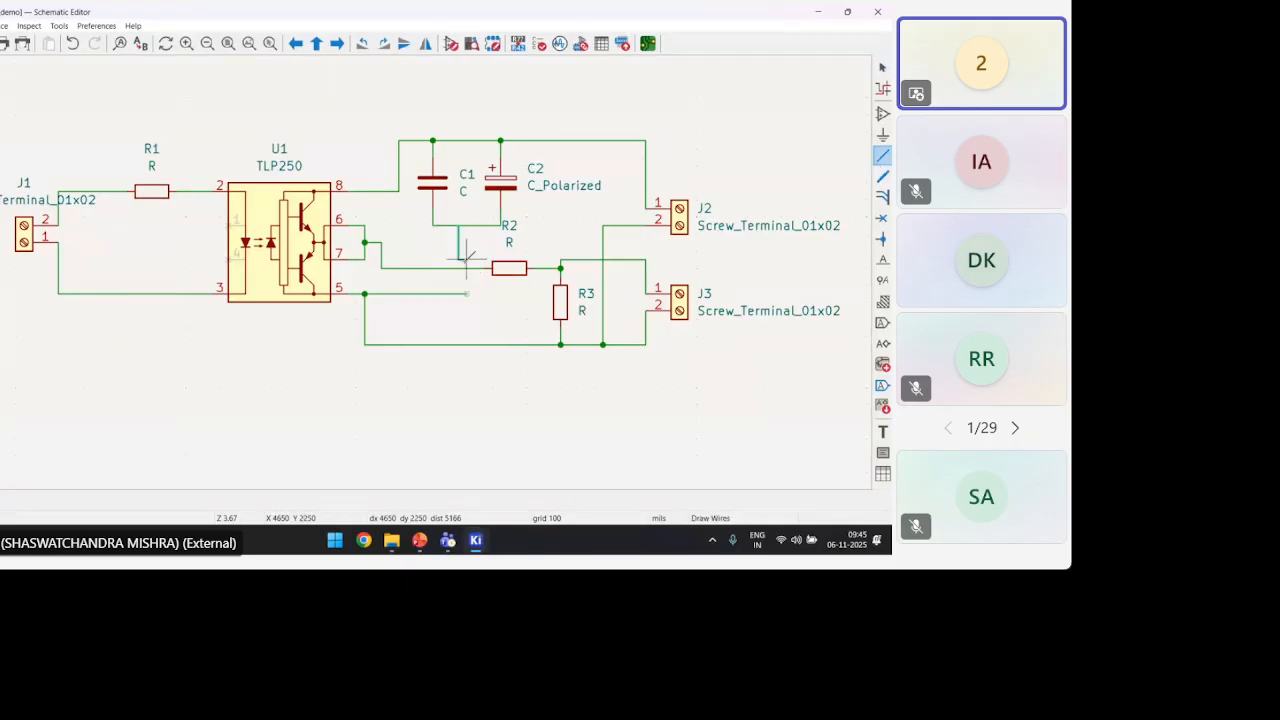
{"action": "left_click", "coordinate": [458, 268]}
{"action": "left_click", "coordinate": [458, 293]}
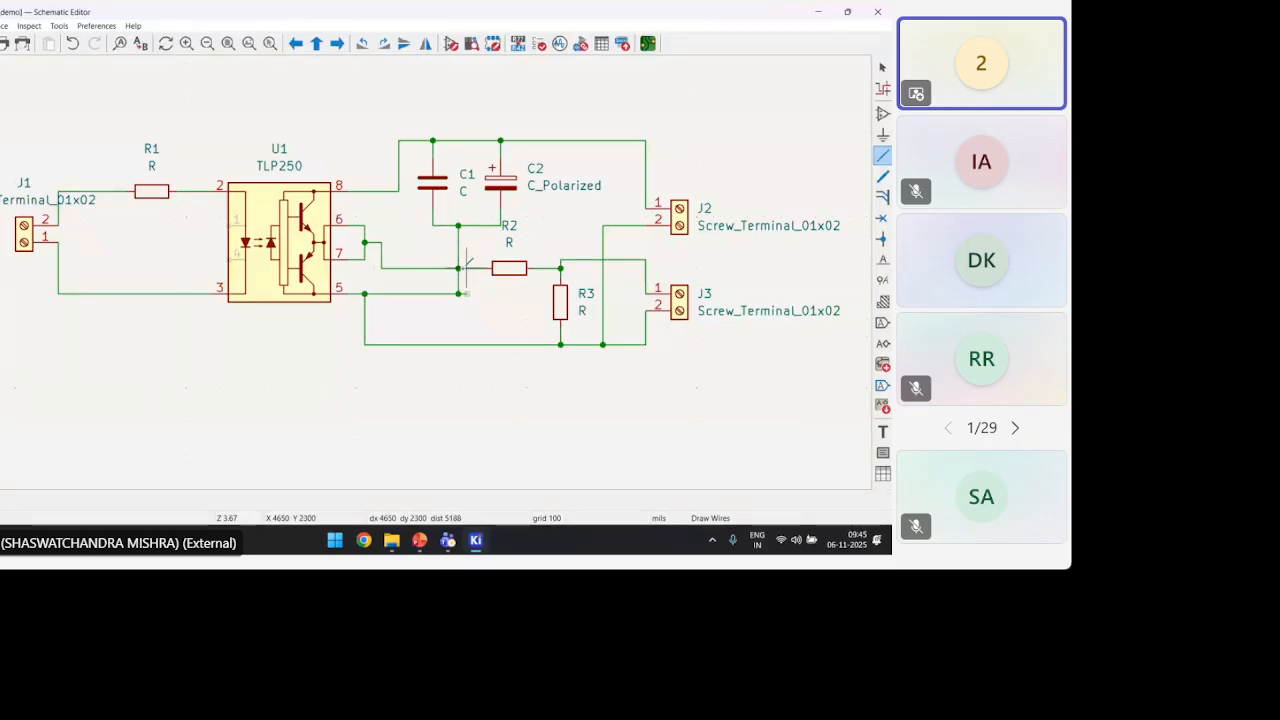
{"action": "key", "text": "Escape"}
{"action": "left_click", "coordinate": [458, 252]}
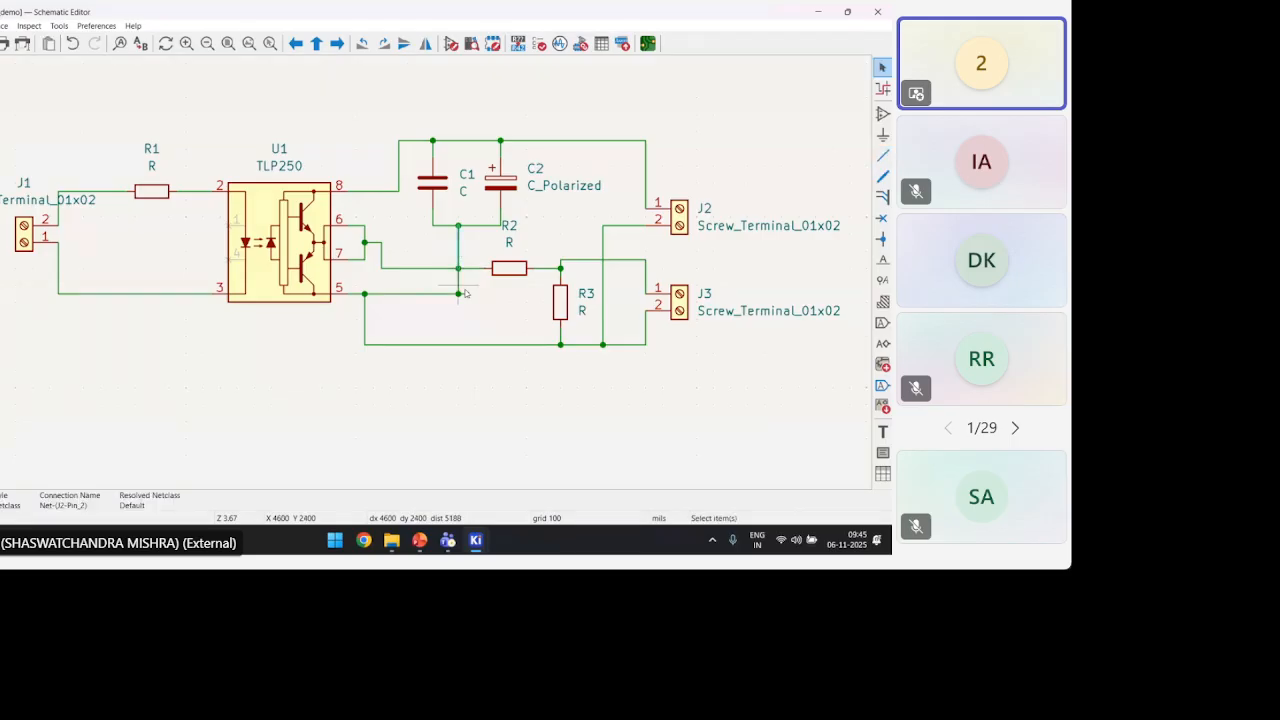
{"action": "key", "text": "Delete"}
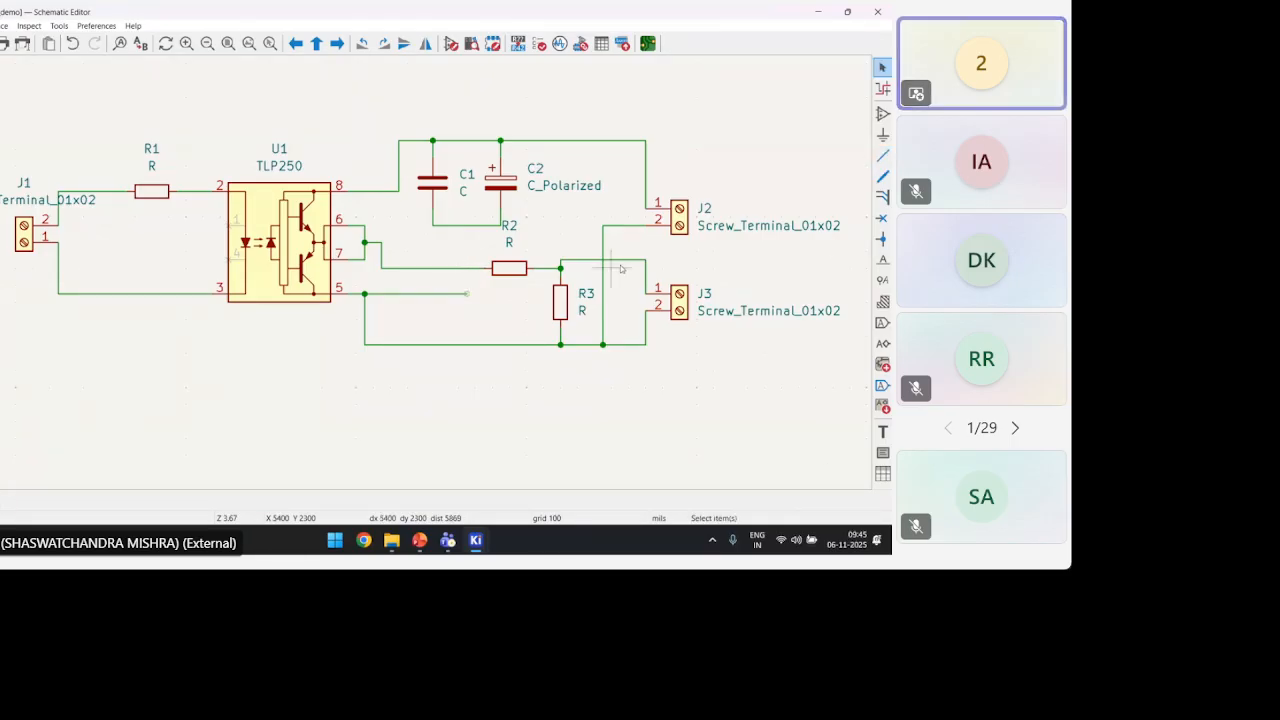
Wire the free end of pin 5's wire straight up to the capacitors' lower wire, crossing R2's wire without a junction
{"action": "key", "text": "w"}
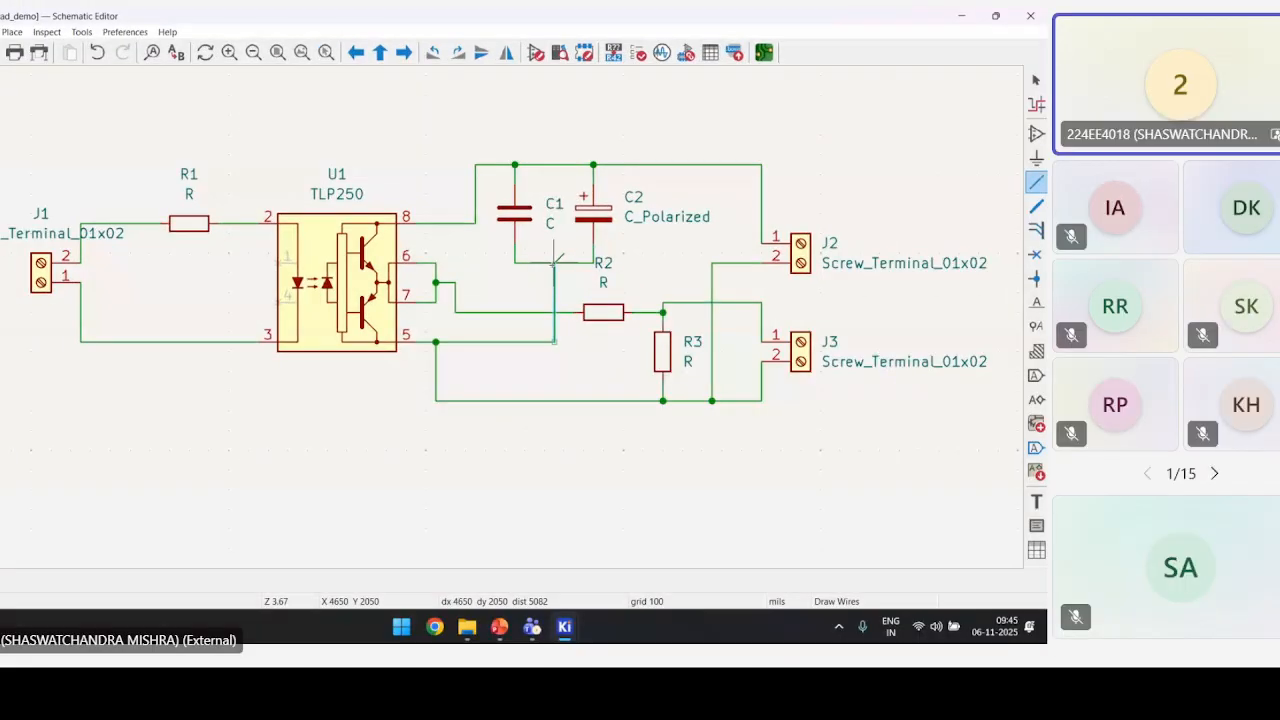
{"action": "left_click", "coordinate": [554, 262]}
{"action": "key", "text": "Escape"}
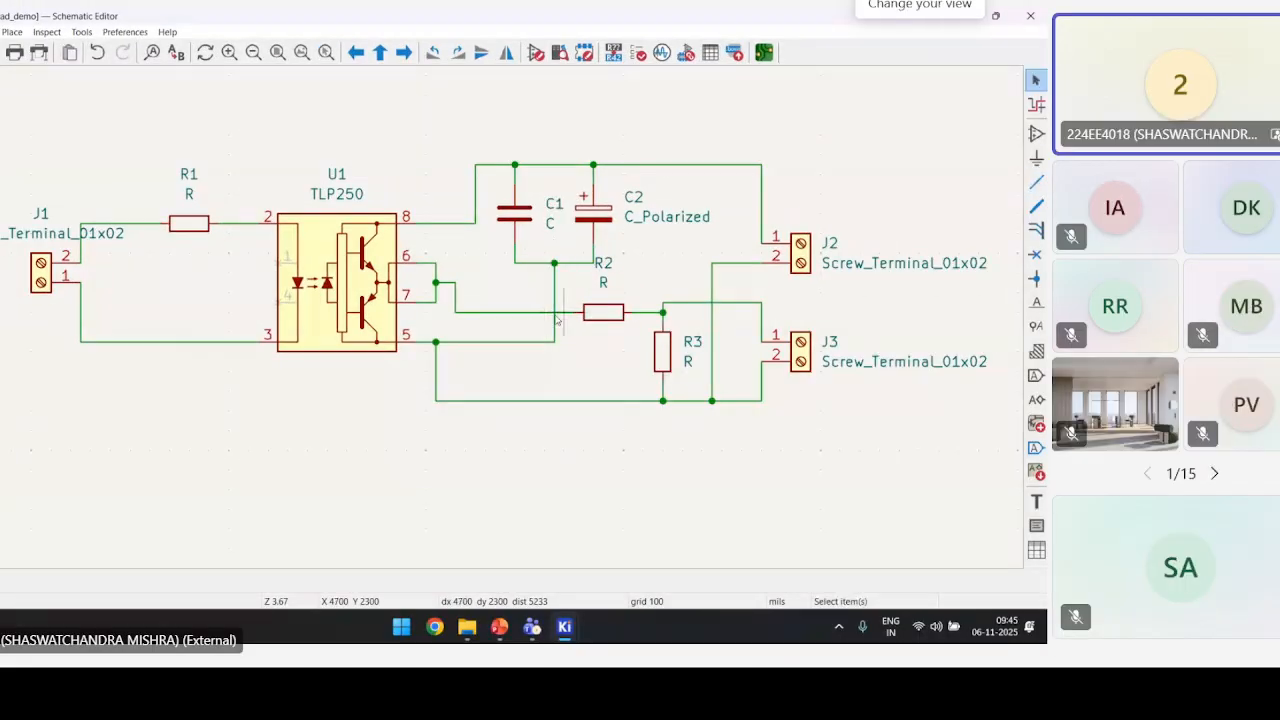
{"action": "left_click", "coordinate": [920, 0]}
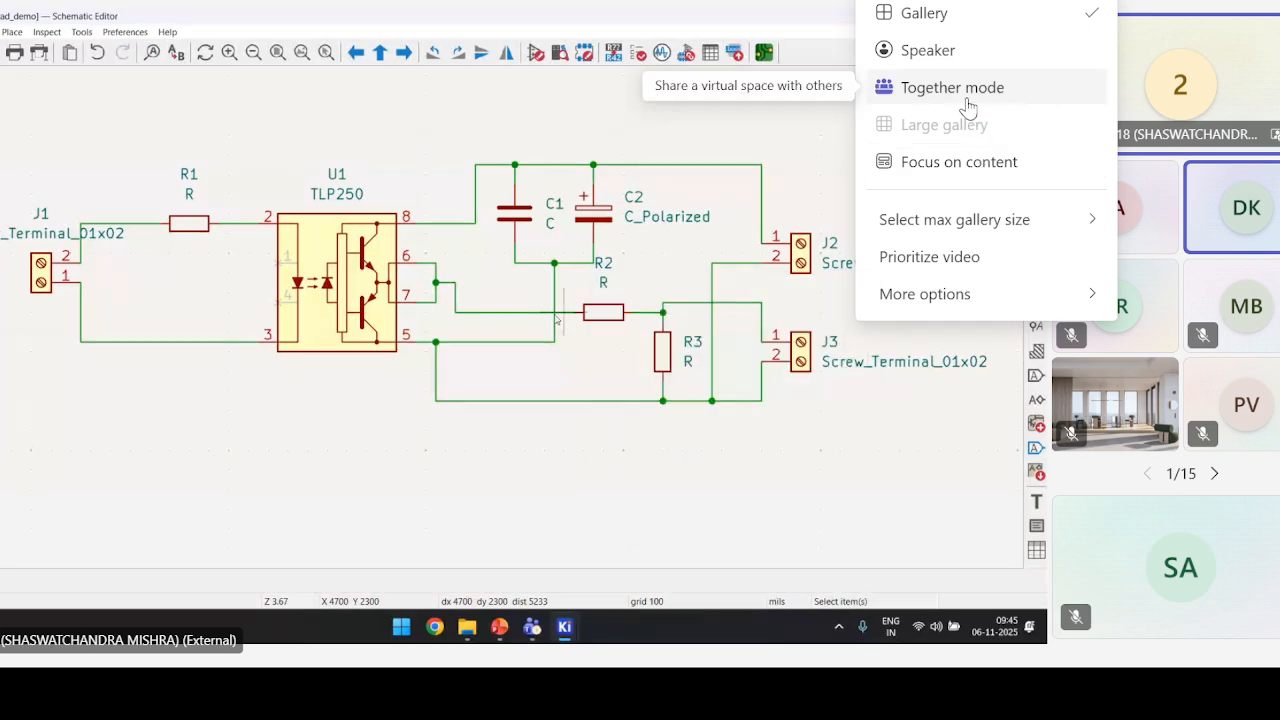
{"action": "mouse_move", "coordinate": [958, 295]}
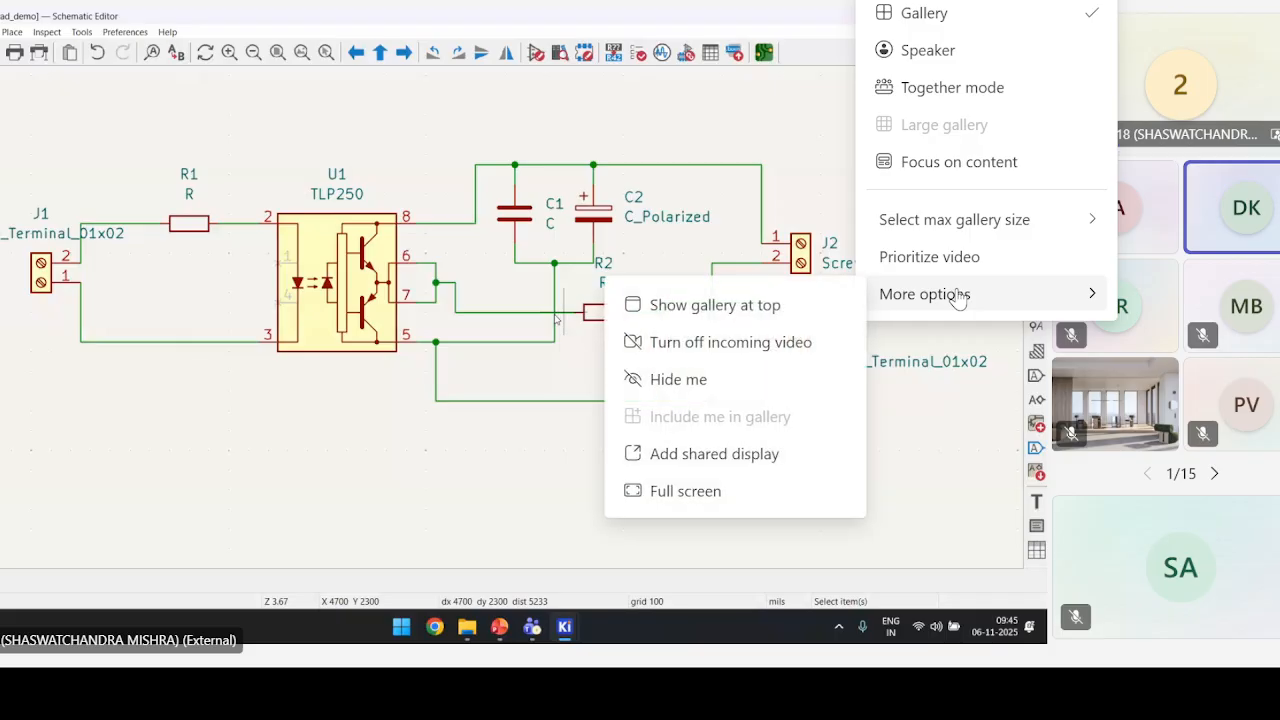
{"action": "left_click", "coordinate": [737, 491]}
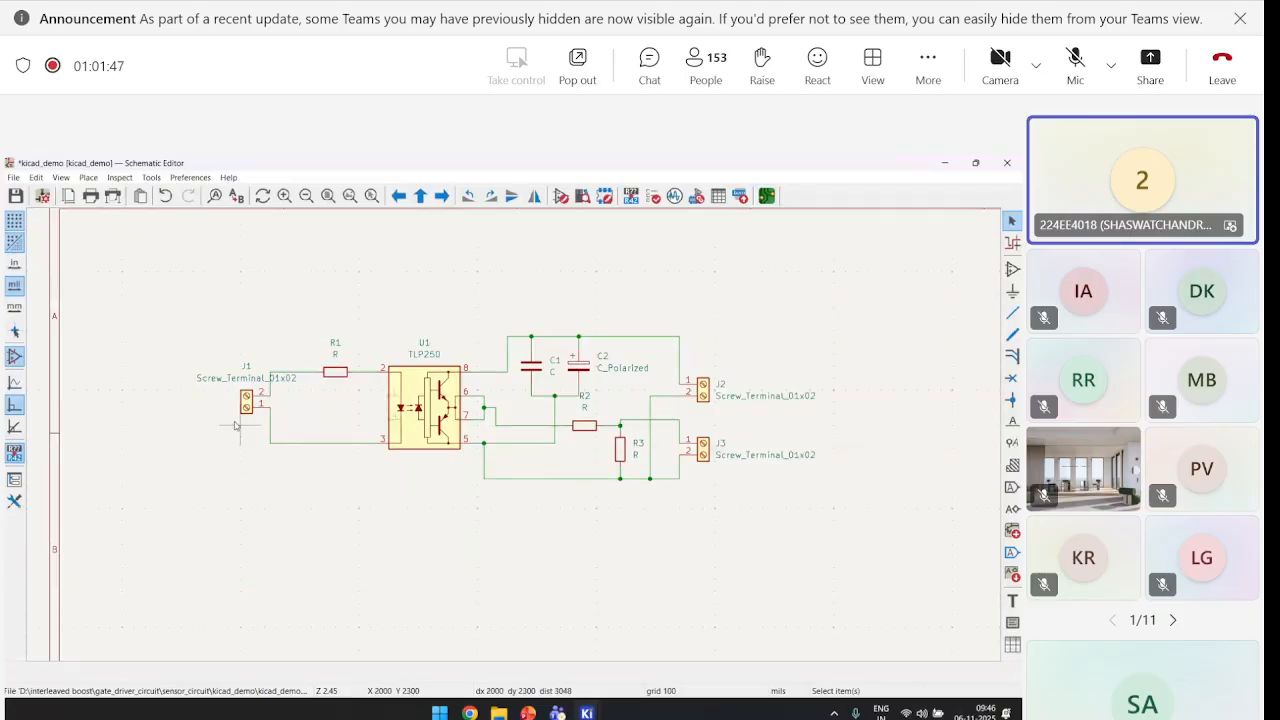
Hide resistor R1's reference designator and set its value to 1k, consulting the circuit diagram in PowerPoint
{"action": "scroll", "coordinate": [515, 439], "scroll_direction": "up", "scroll_amount": 2}
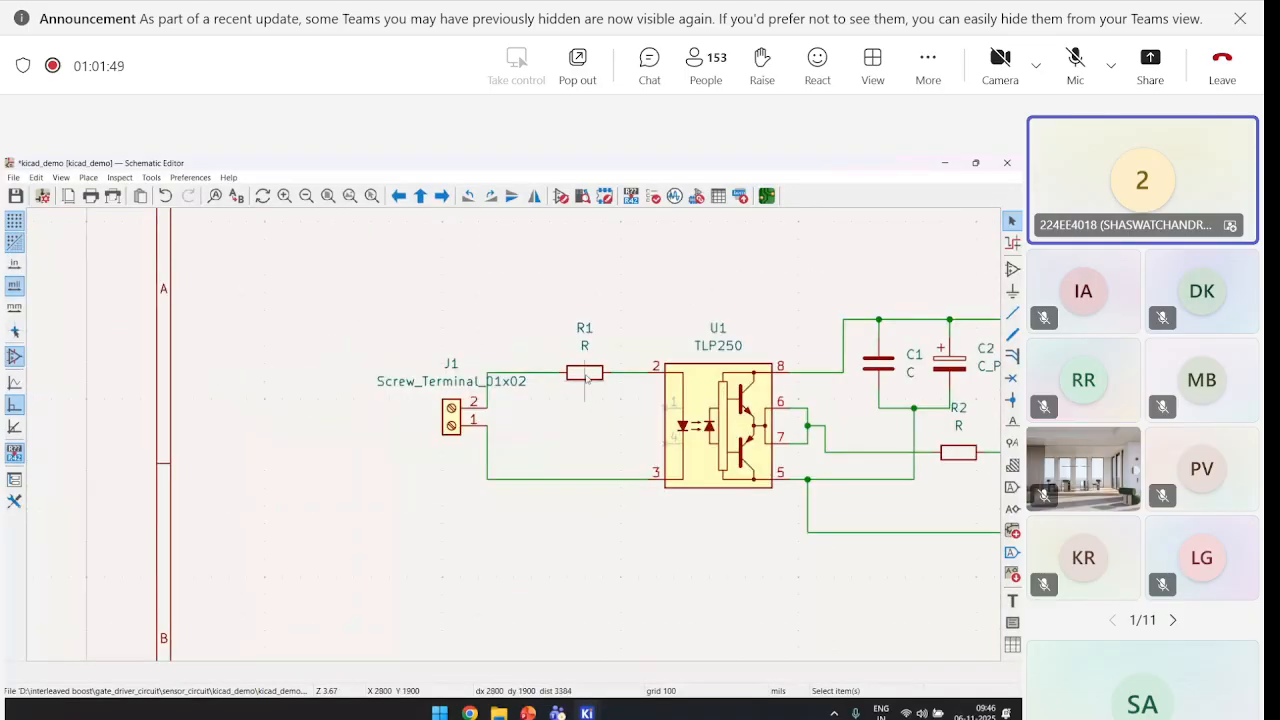
{"action": "double_click", "coordinate": [585, 373]}
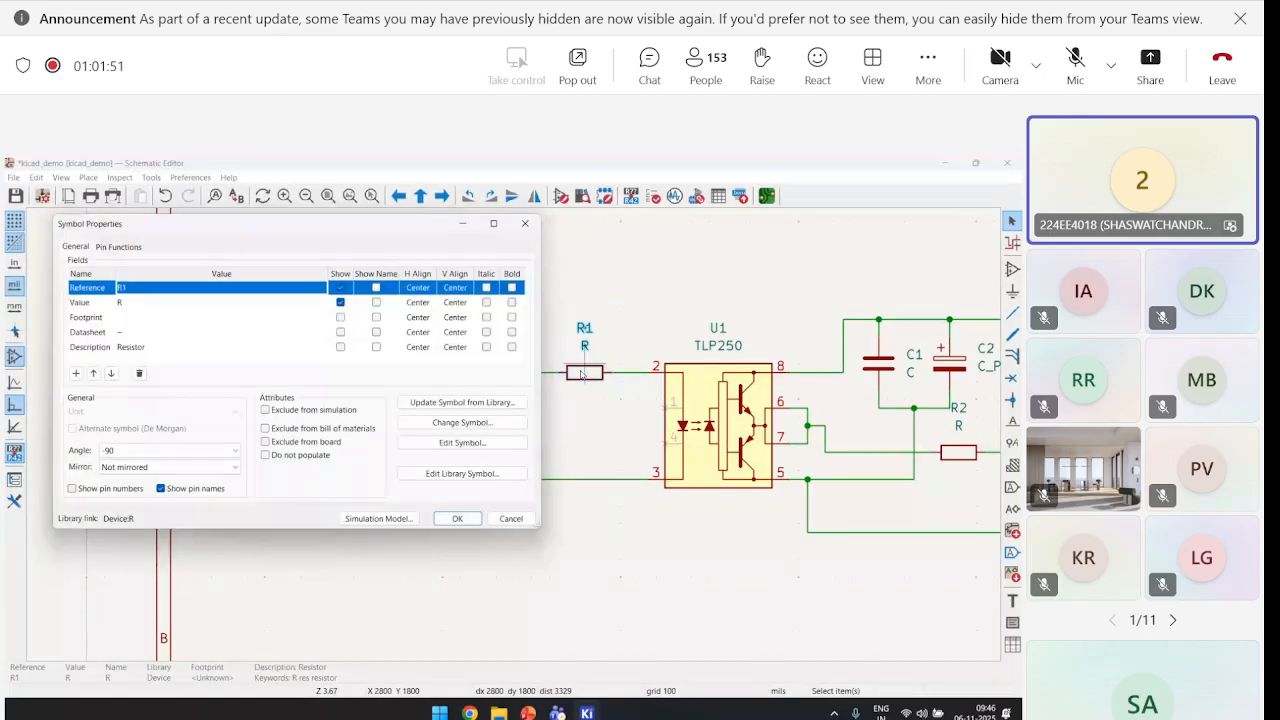
{"action": "left_click_drag", "start_coordinate": [386, 222], "coordinate": [572, 300]}
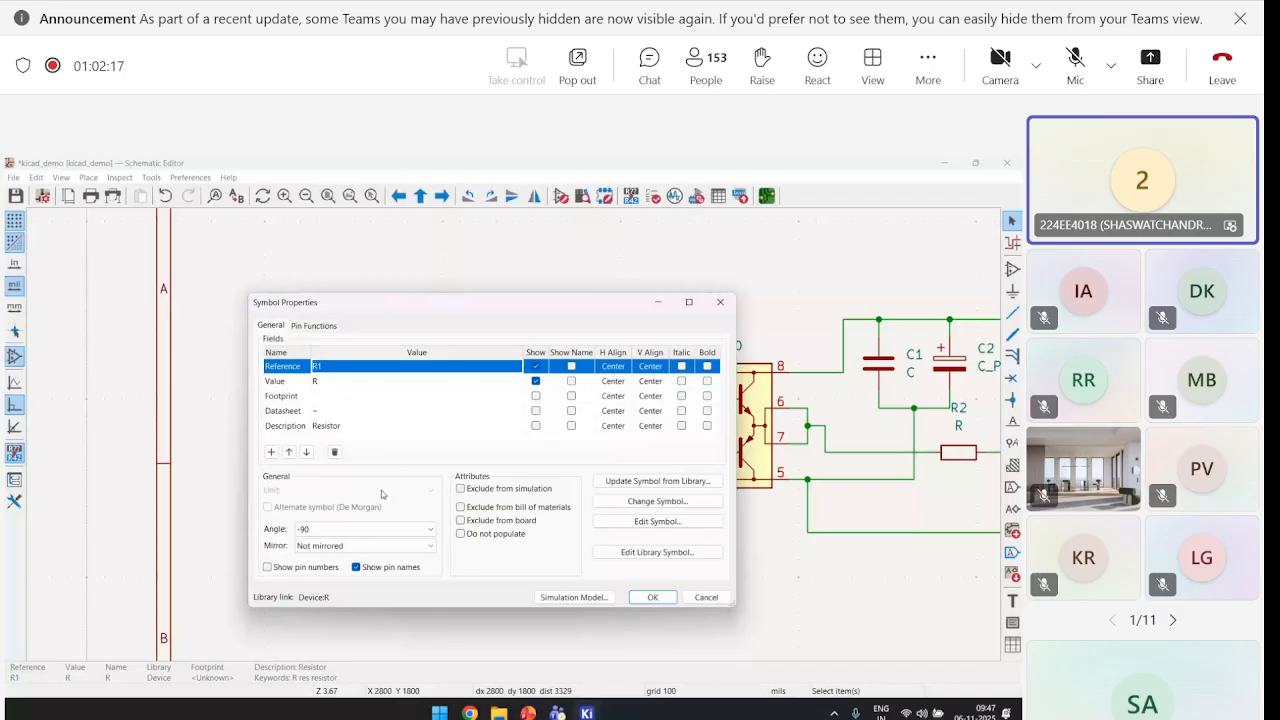
{"action": "left_click", "coordinate": [535, 366]}
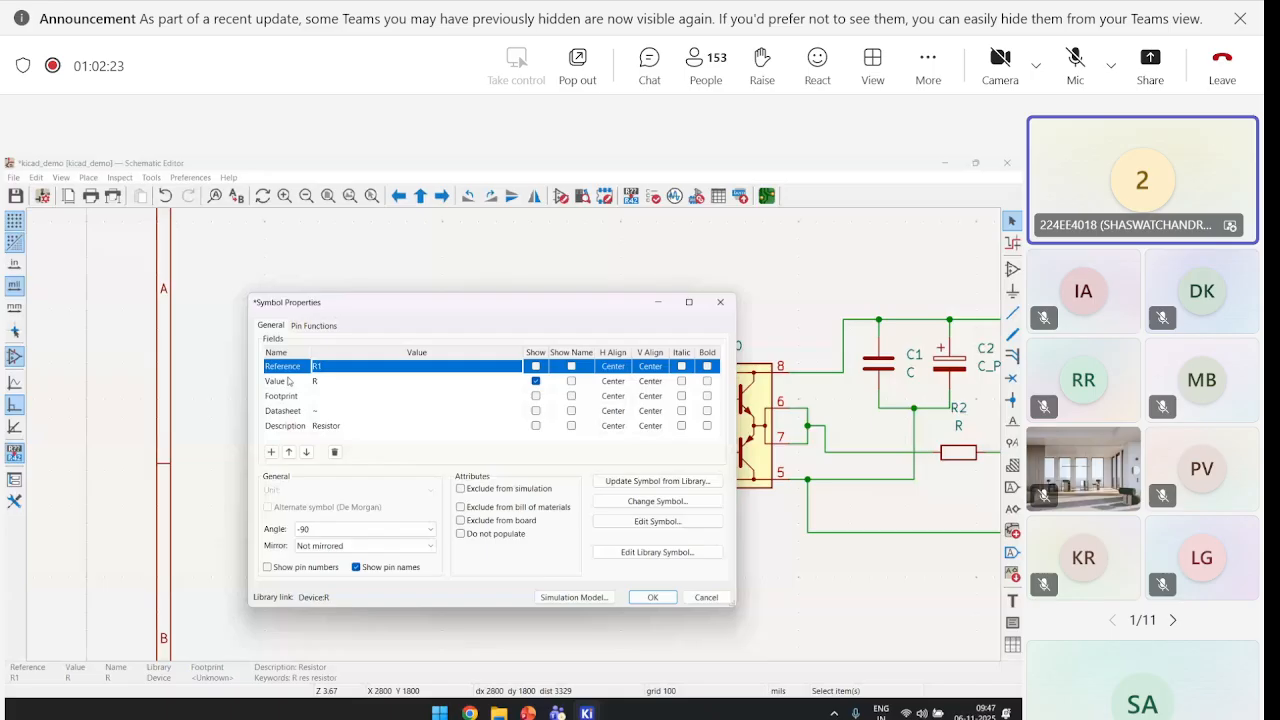
{"action": "left_click", "coordinate": [325, 381]}
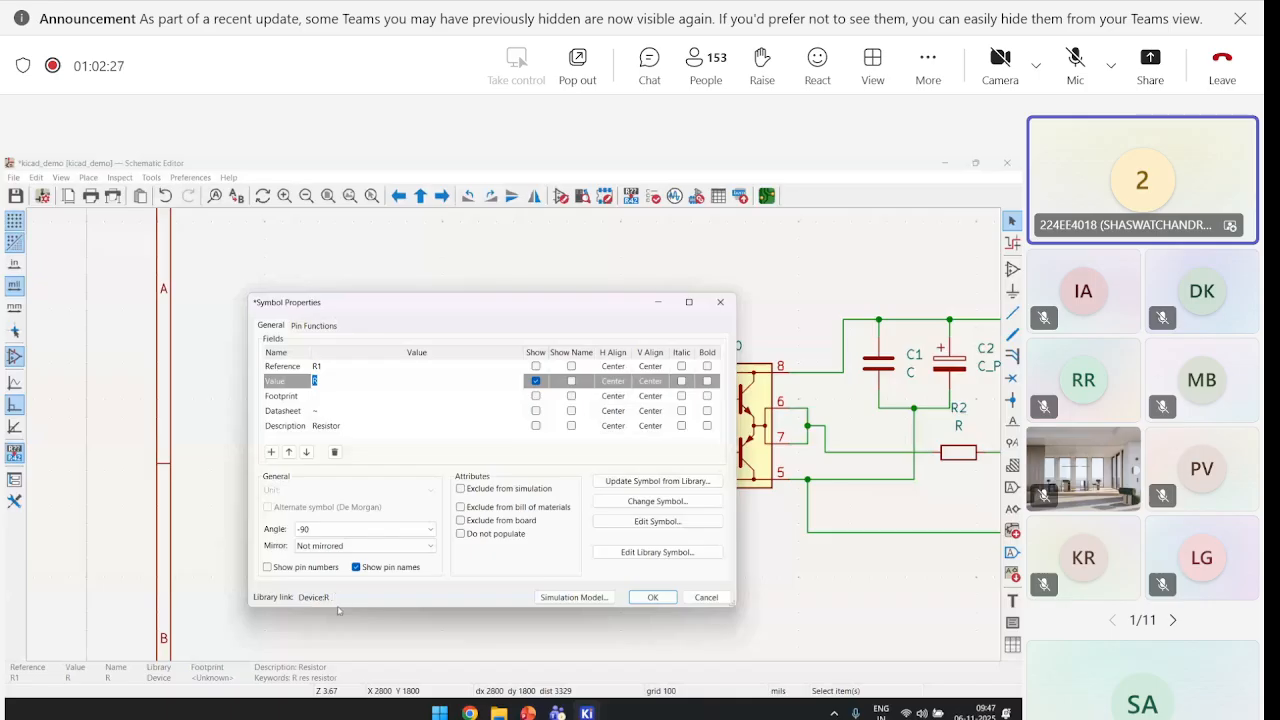
{"action": "left_click", "coordinate": [527, 713]}
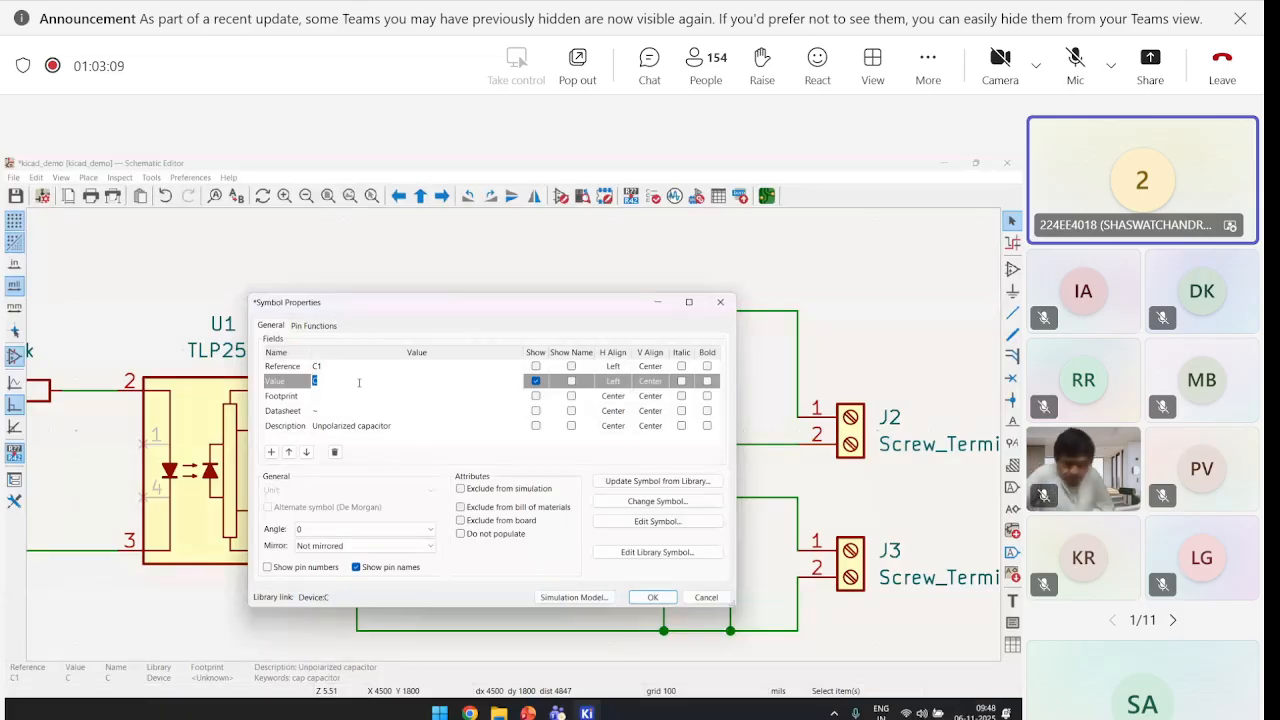
Set capacitor C1's value to 100nf in its symbol properties
{"action": "type", "text": "100nF"}
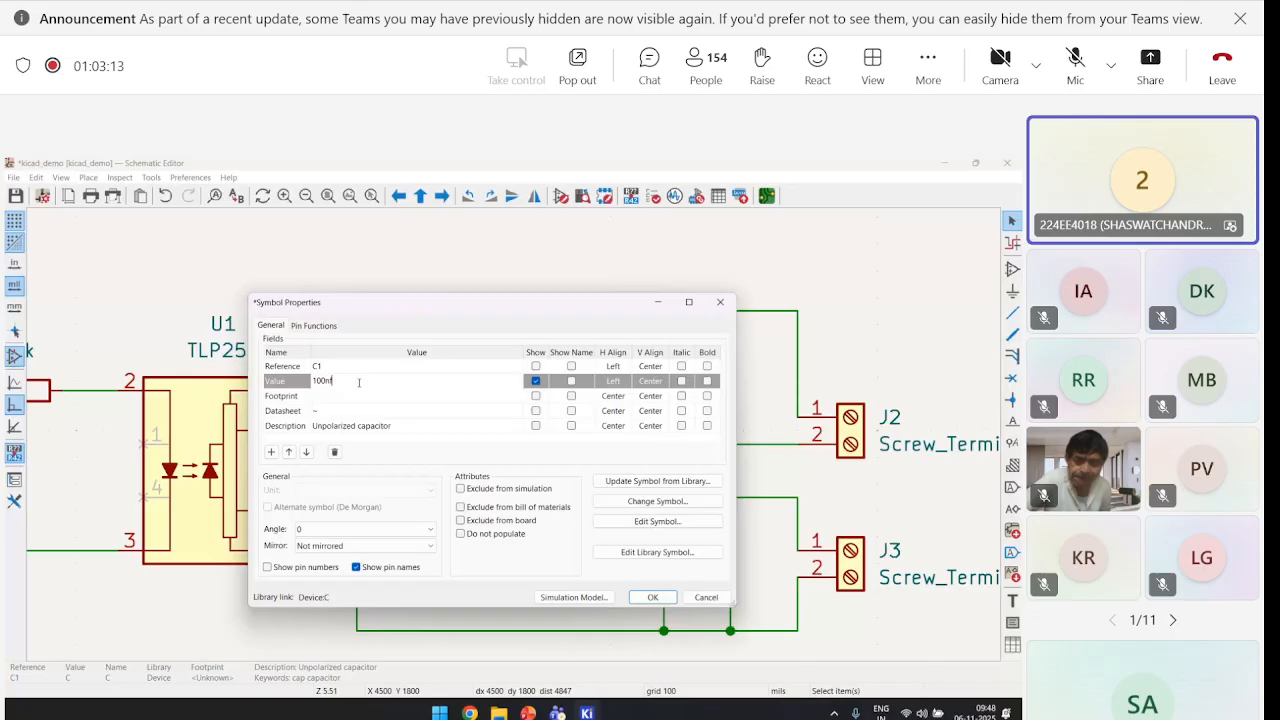
{"action": "left_click", "coordinate": [652, 597]}
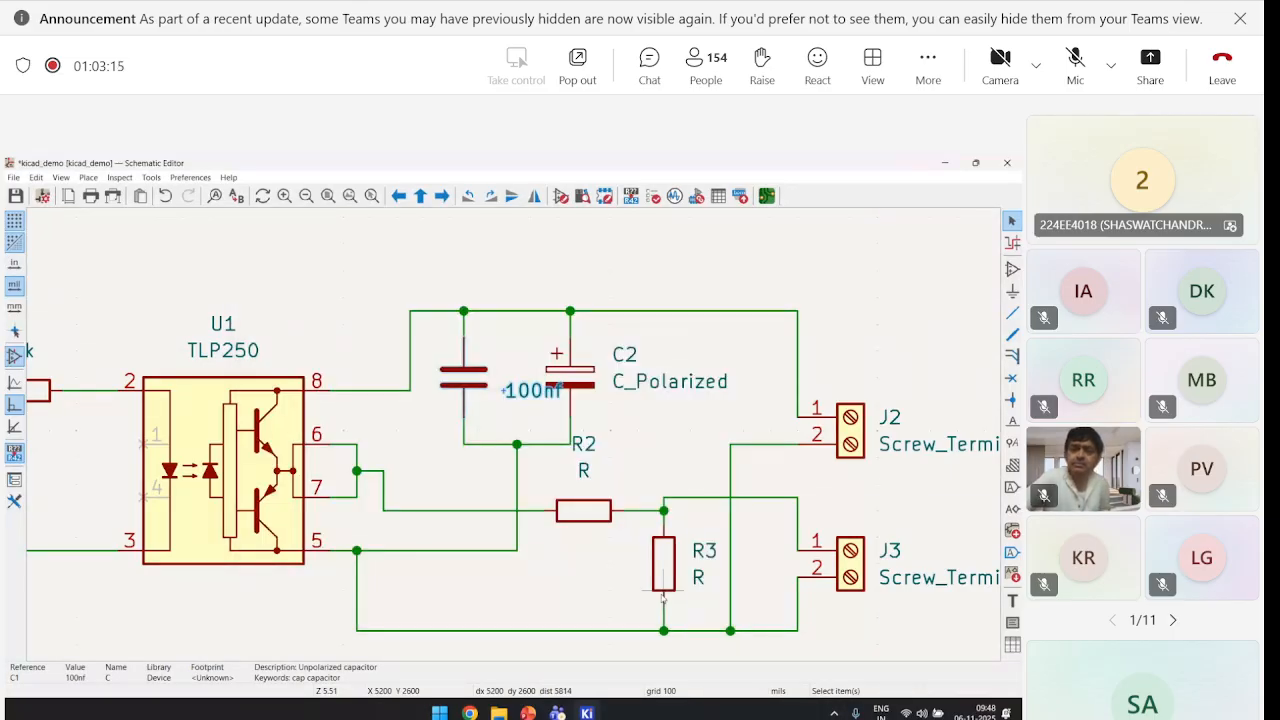
Hide the reference designator of polarized capacitor C2 and set its value to 100µf
{"action": "double_click", "coordinate": [577, 377]}
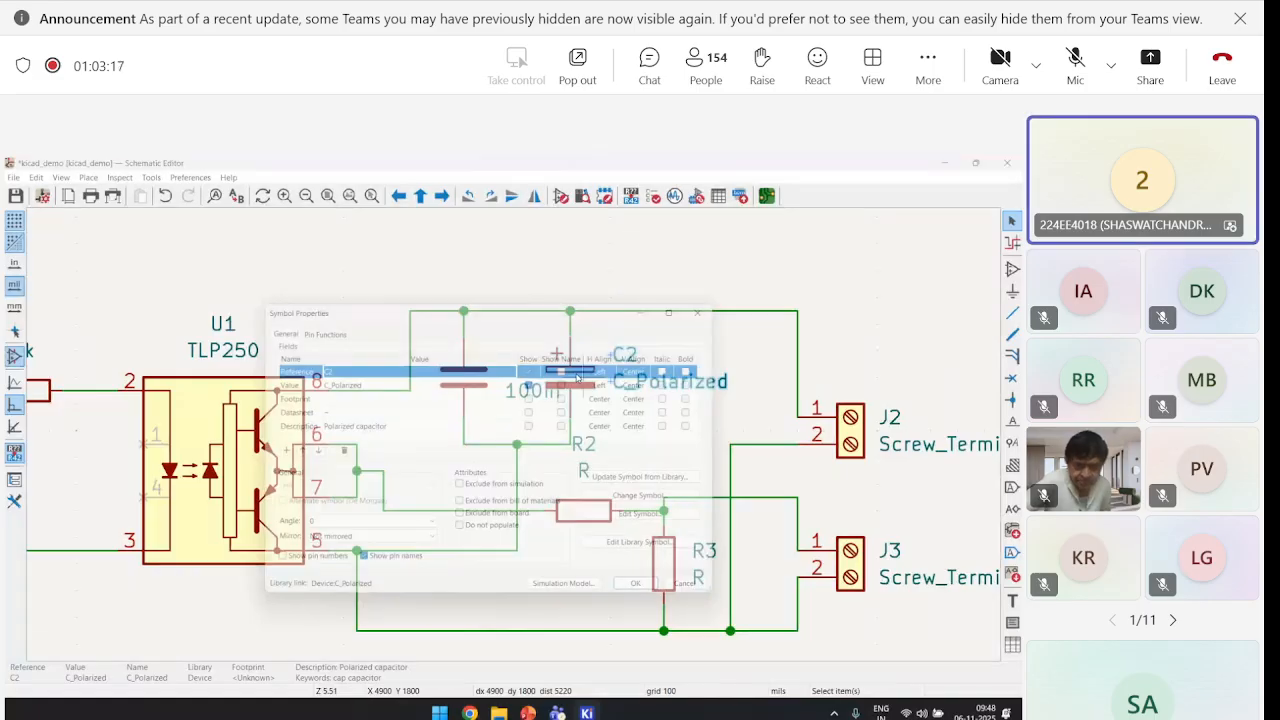
{"action": "left_click", "coordinate": [536, 366]}
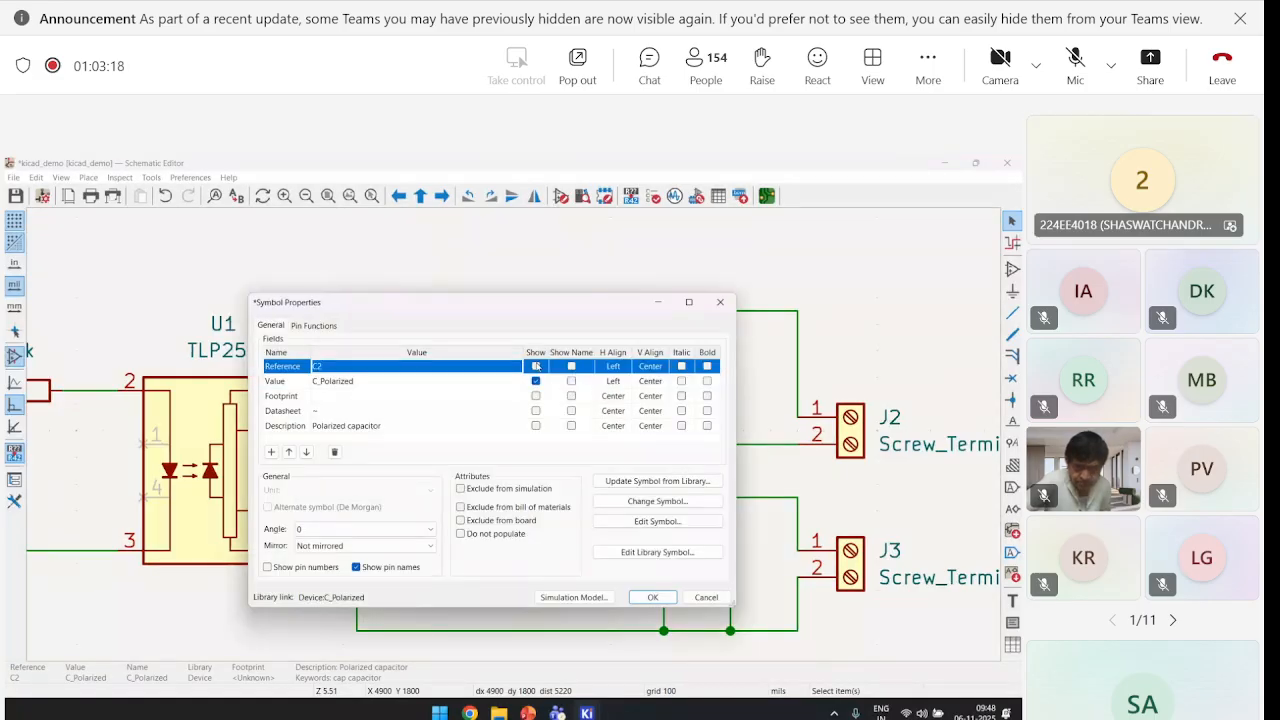
{"action": "left_click", "coordinate": [375, 384]}
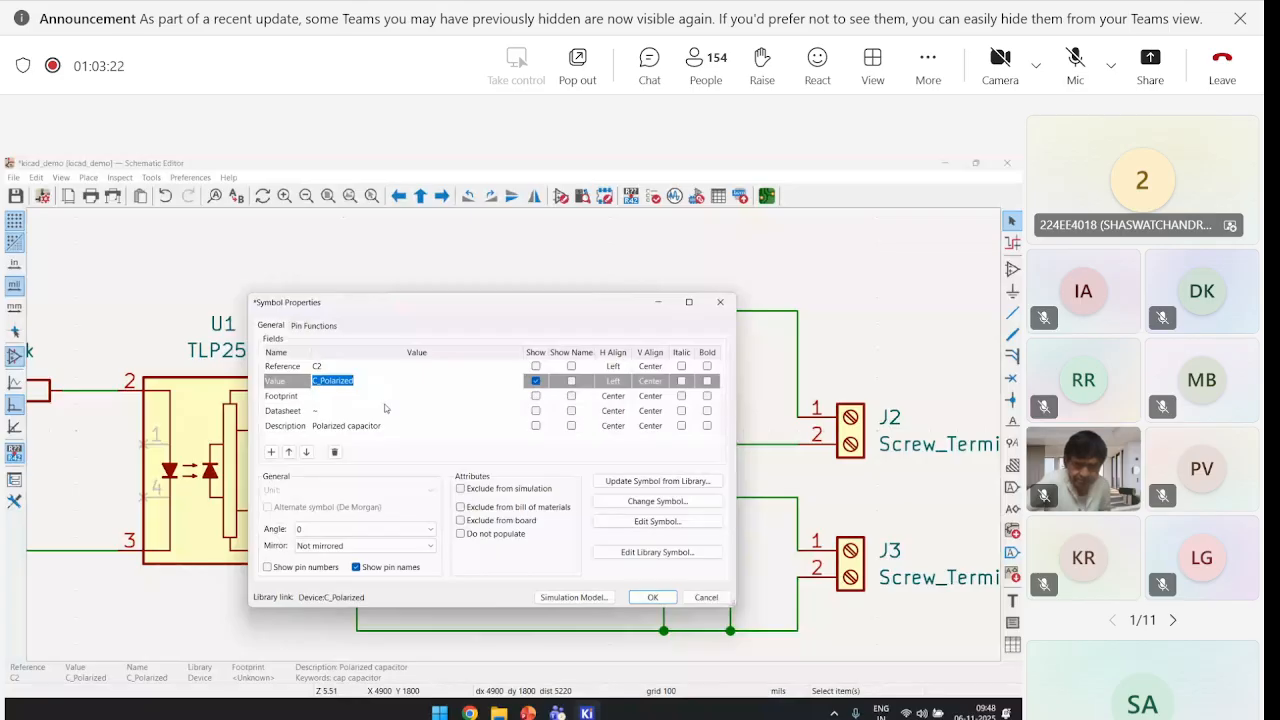
{"action": "type", "text": "100"}
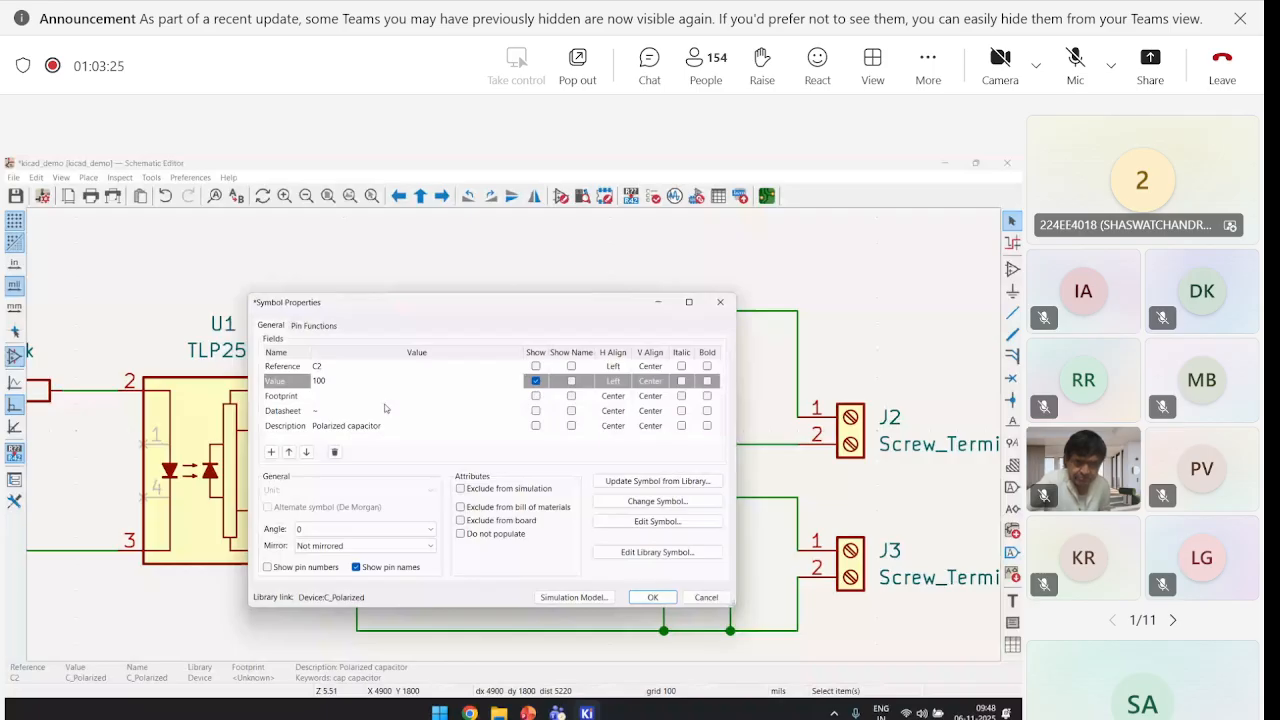
{"action": "key", "text": "BackSpace"}
{"action": "key", "text": "BackSpace"}
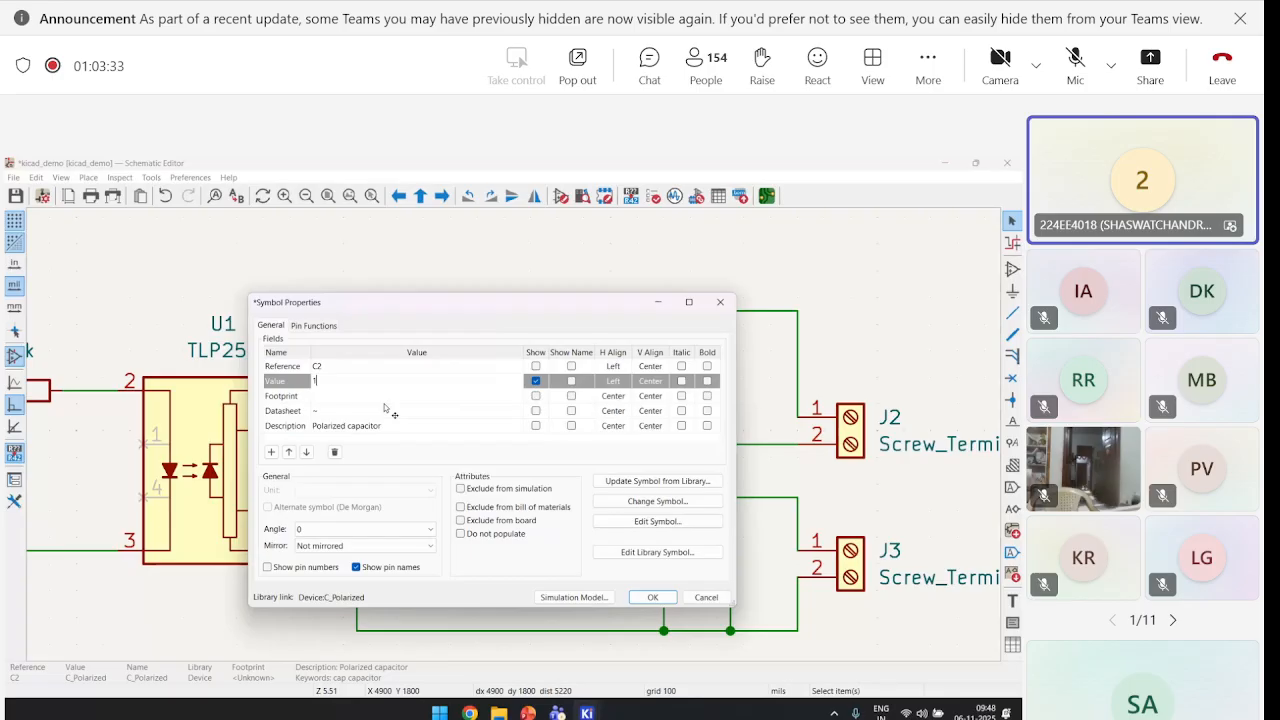
{"action": "type", "text": "00"}
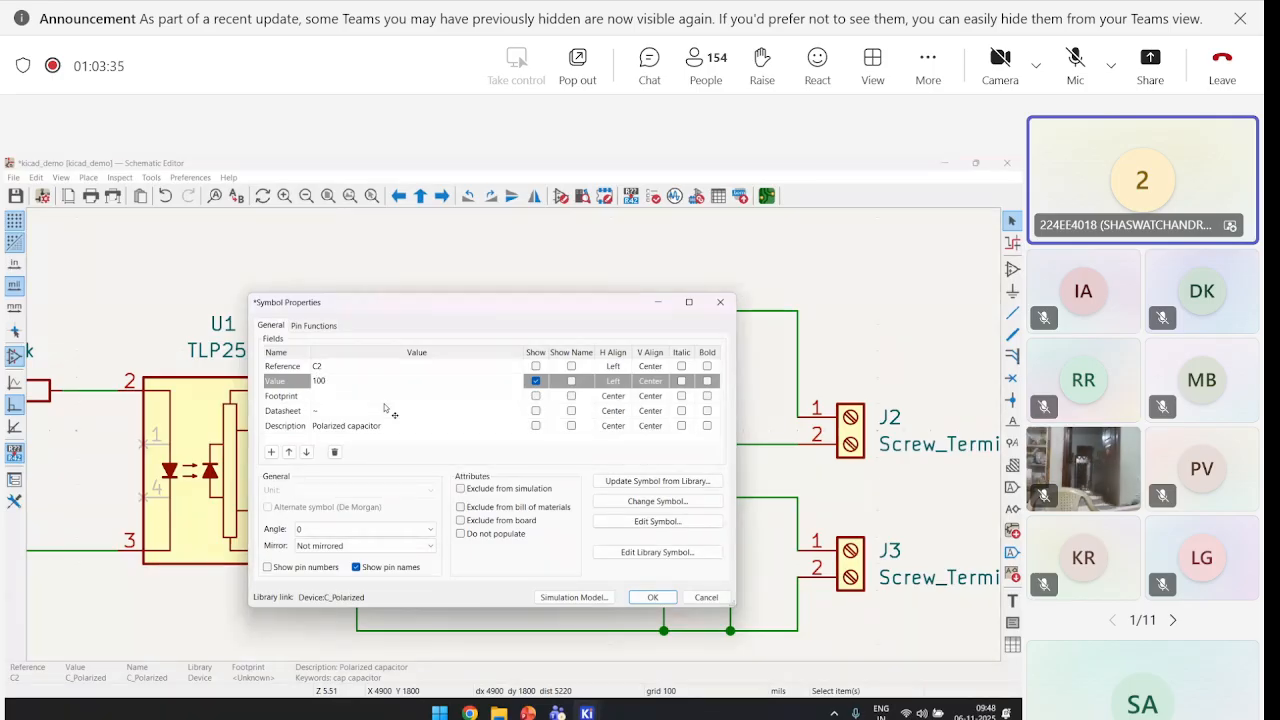
{"action": "type", "text": "uF"}
{"action": "key", "text": "BackSpace"}
{"action": "type", "text": "f"}
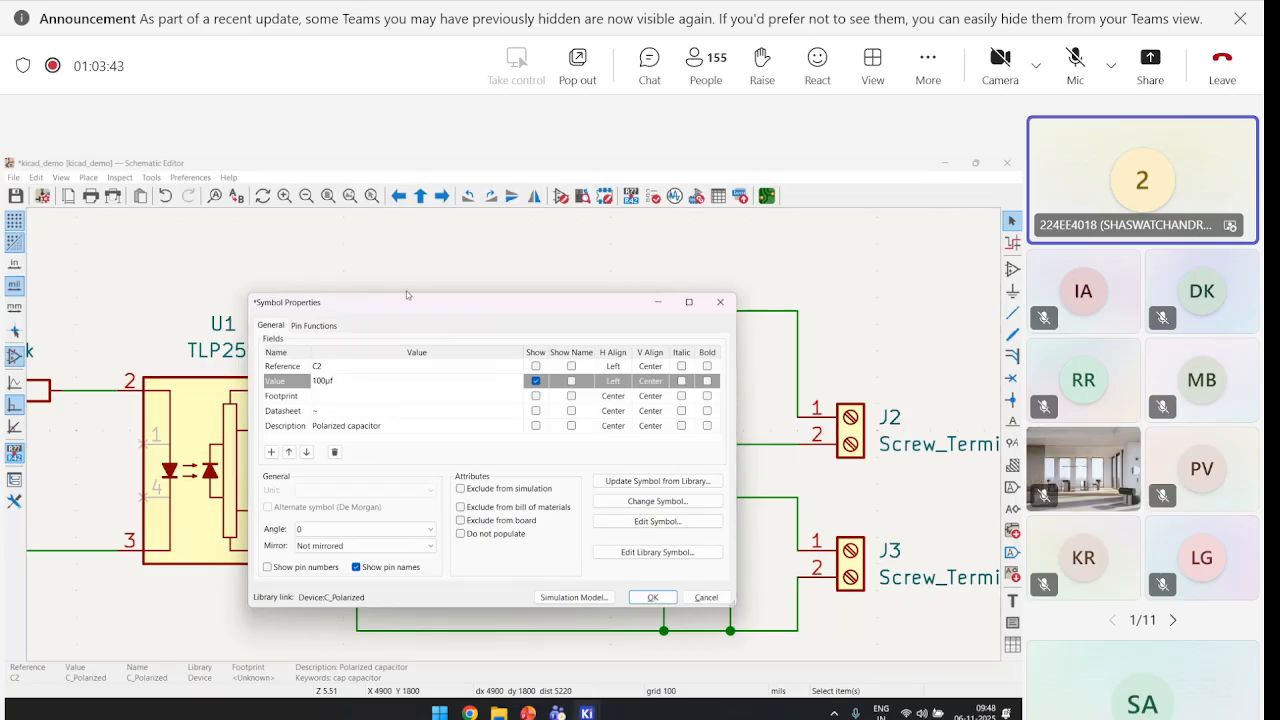
{"action": "left_click", "coordinate": [652, 598]}
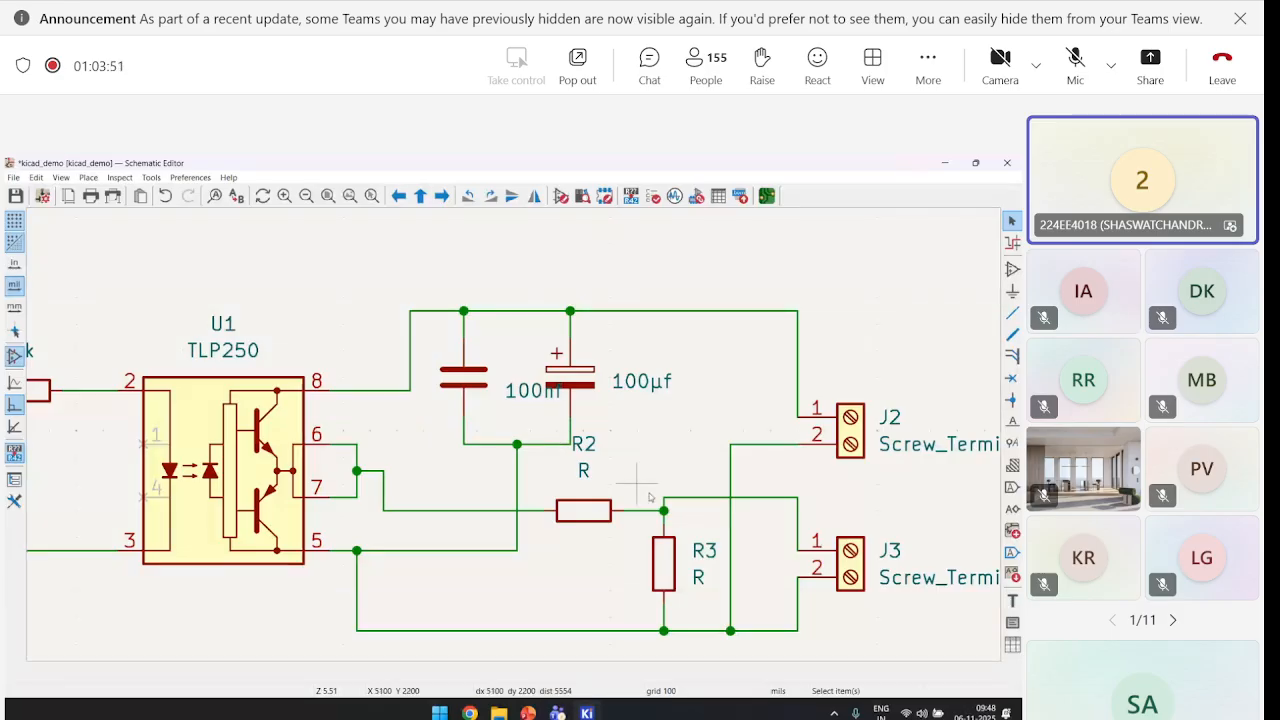
Hide the reference designators of resistors R2 and R3, setting R2's value to 10r and R3's value to 1k
{"action": "middle_click_drag", "start_coordinate": [650, 497], "coordinate": [580, 421]}
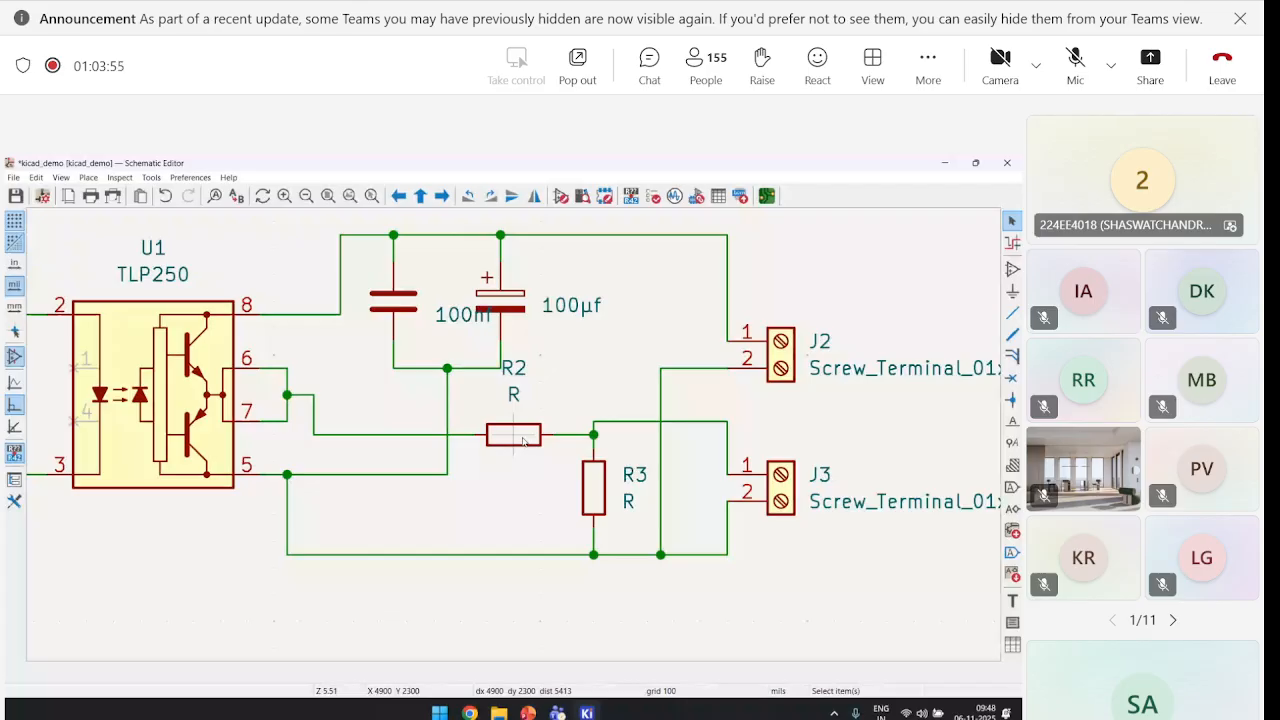
{"action": "double_click", "coordinate": [522, 442]}
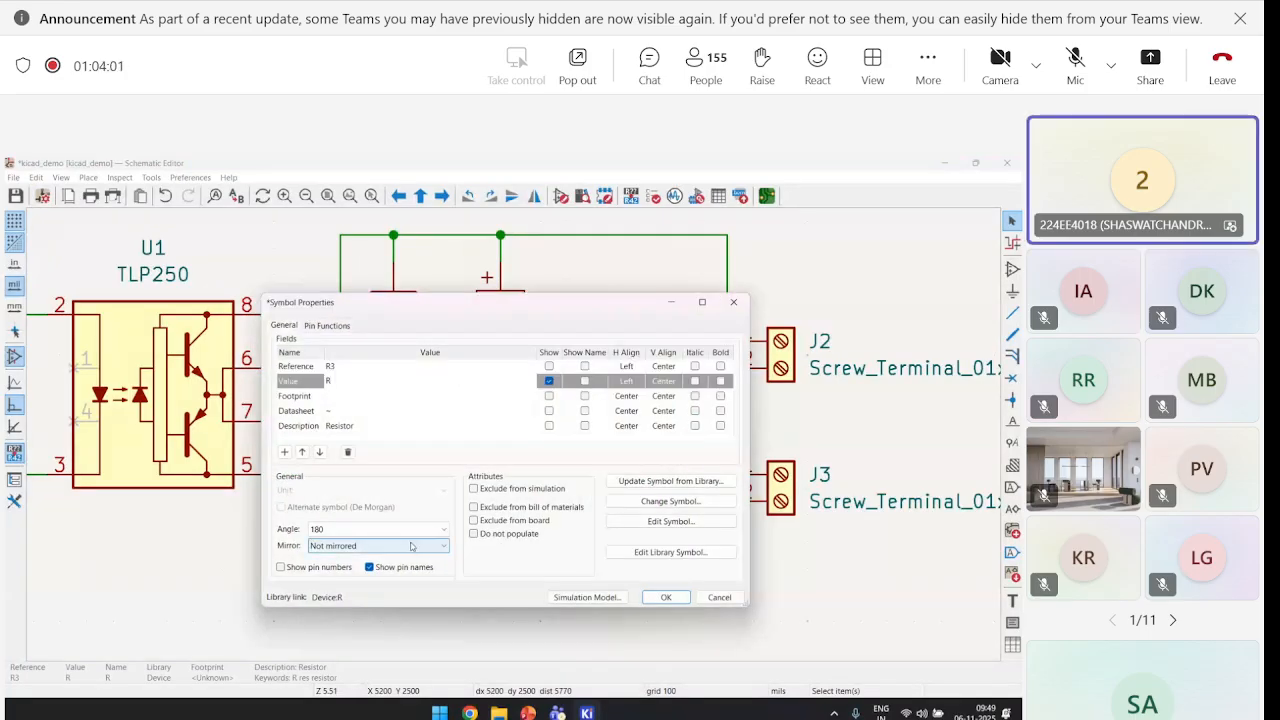
{"action": "key", "text": "BackSpace"}
{"action": "type", "text": "1k"}
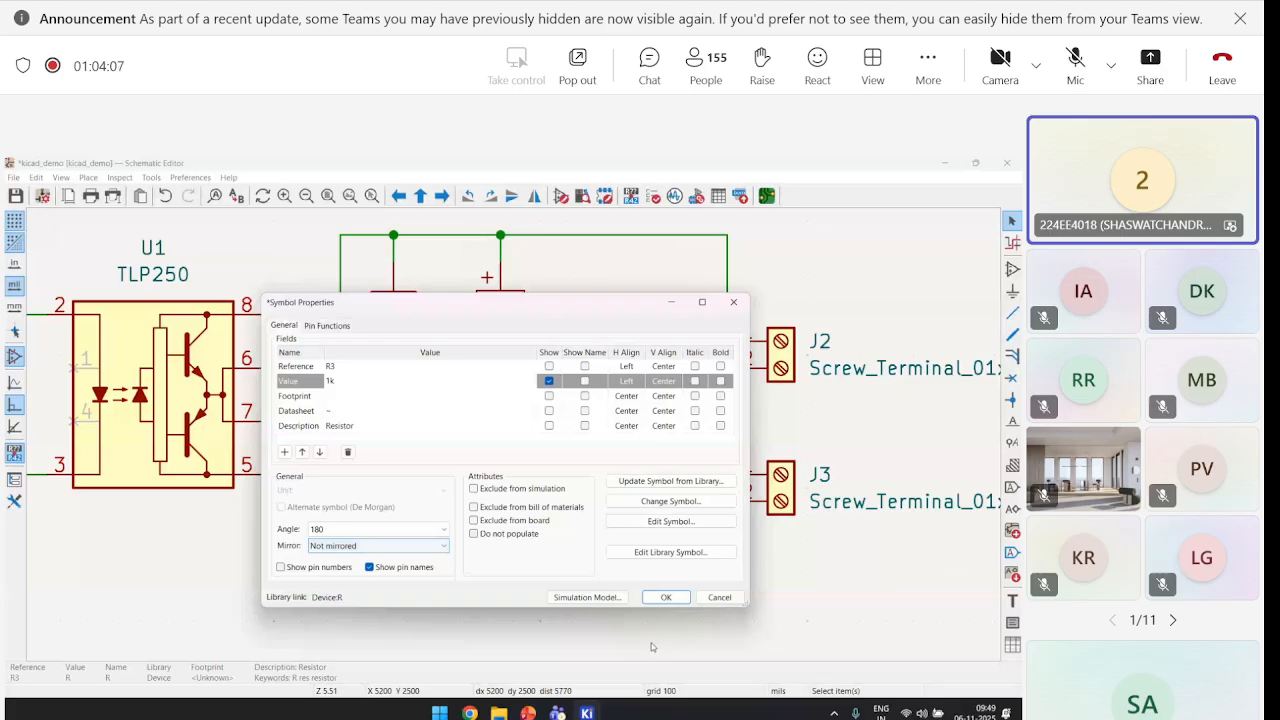
{"action": "left_click", "coordinate": [667, 598]}
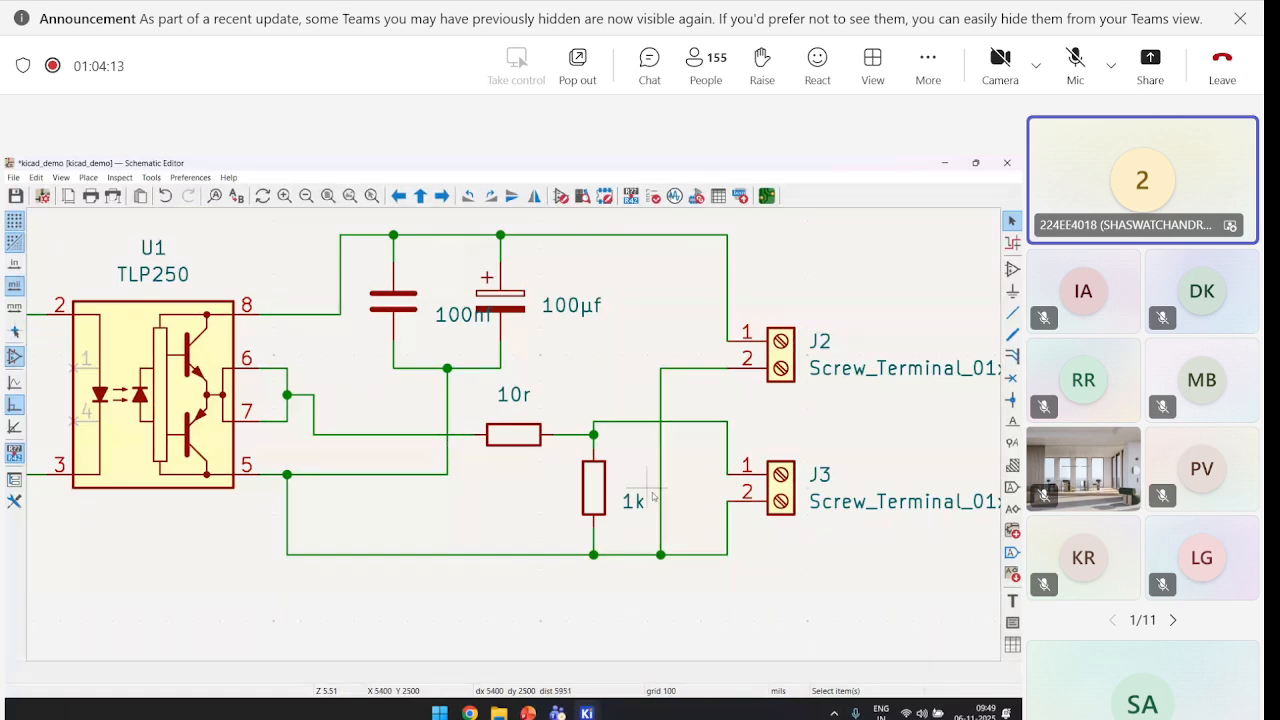
Annotate the entire schematic, keeping existing annotations and sorting symbols by X position
{"action": "left_click", "coordinate": [508, 297]}
{"action": "left_click", "coordinate": [513, 588]}
{"action": "scroll", "coordinate": [513, 588], "scroll_direction": "down", "scroll_amount": 2}
{"action": "scroll", "coordinate": [460, 454], "scroll_direction": "up", "scroll_amount": 2}
{"action": "scroll", "coordinate": [513, 437], "scroll_direction": "down", "scroll_amount": 1}
{"action": "middle_click_drag", "start_coordinate": [514, 357], "coordinate": [547, 547]}
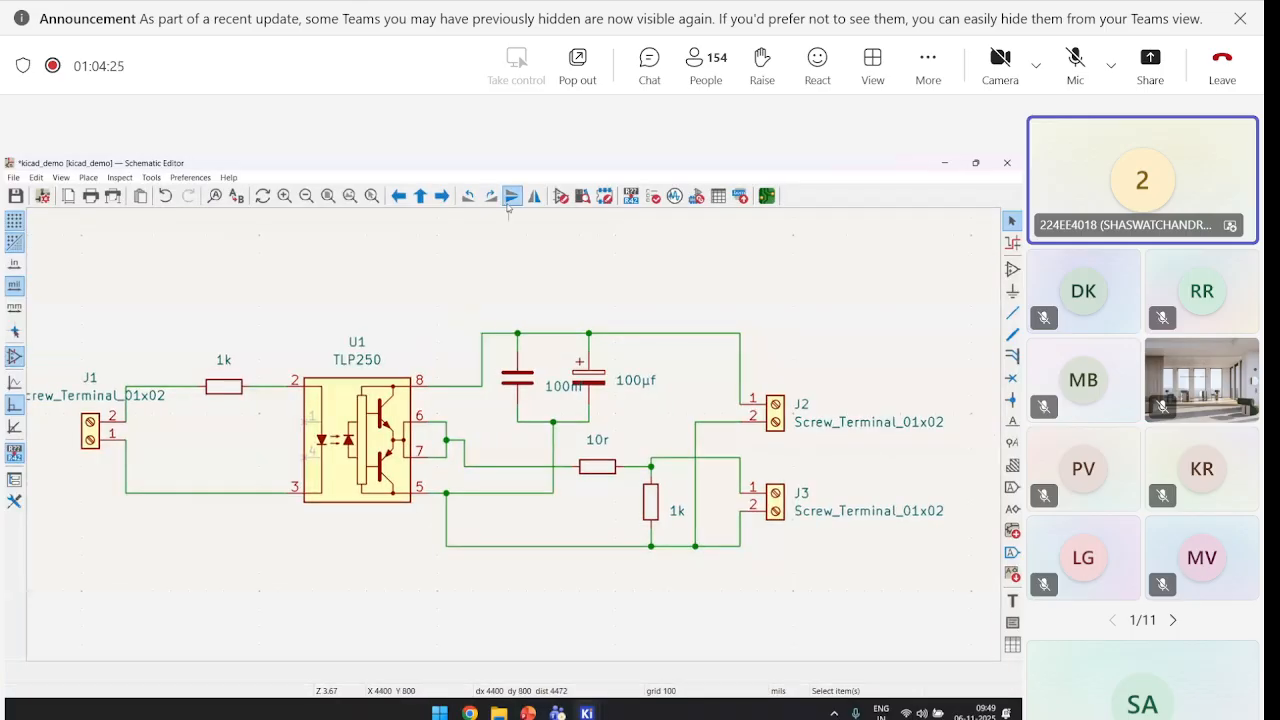
{"action": "left_click", "coordinate": [630, 197]}
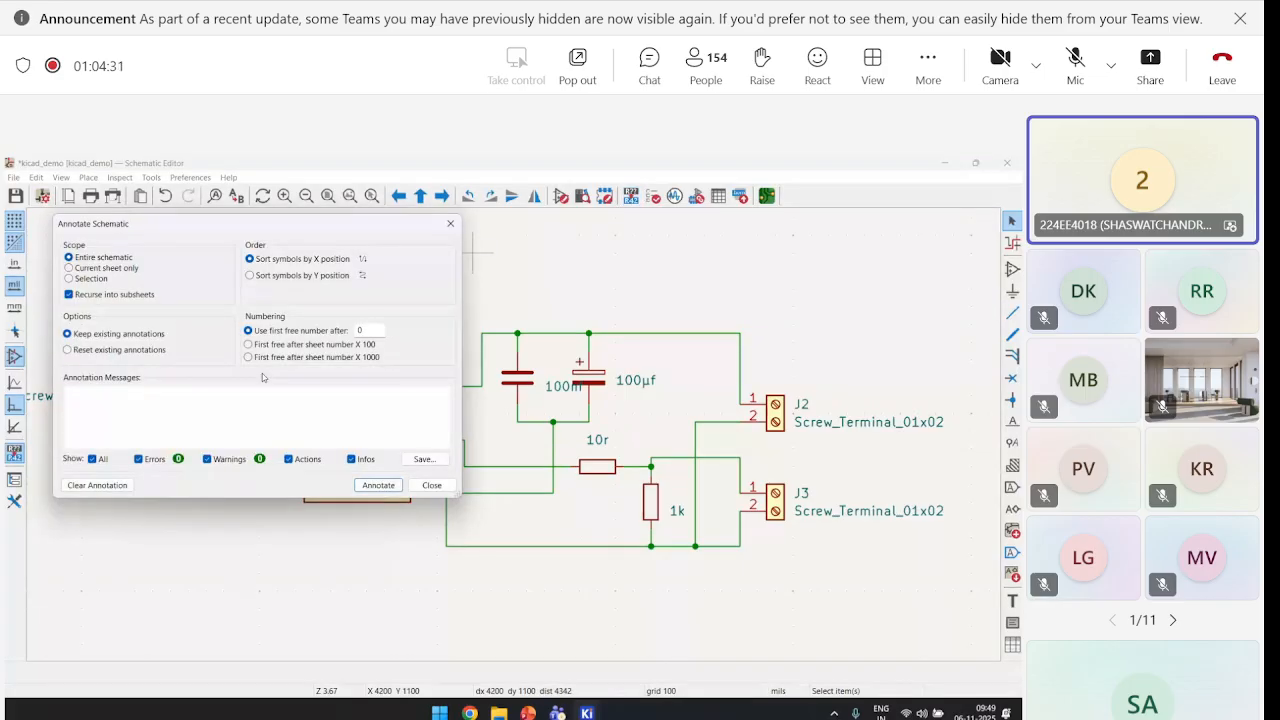
{"action": "left_click", "coordinate": [371, 487]}
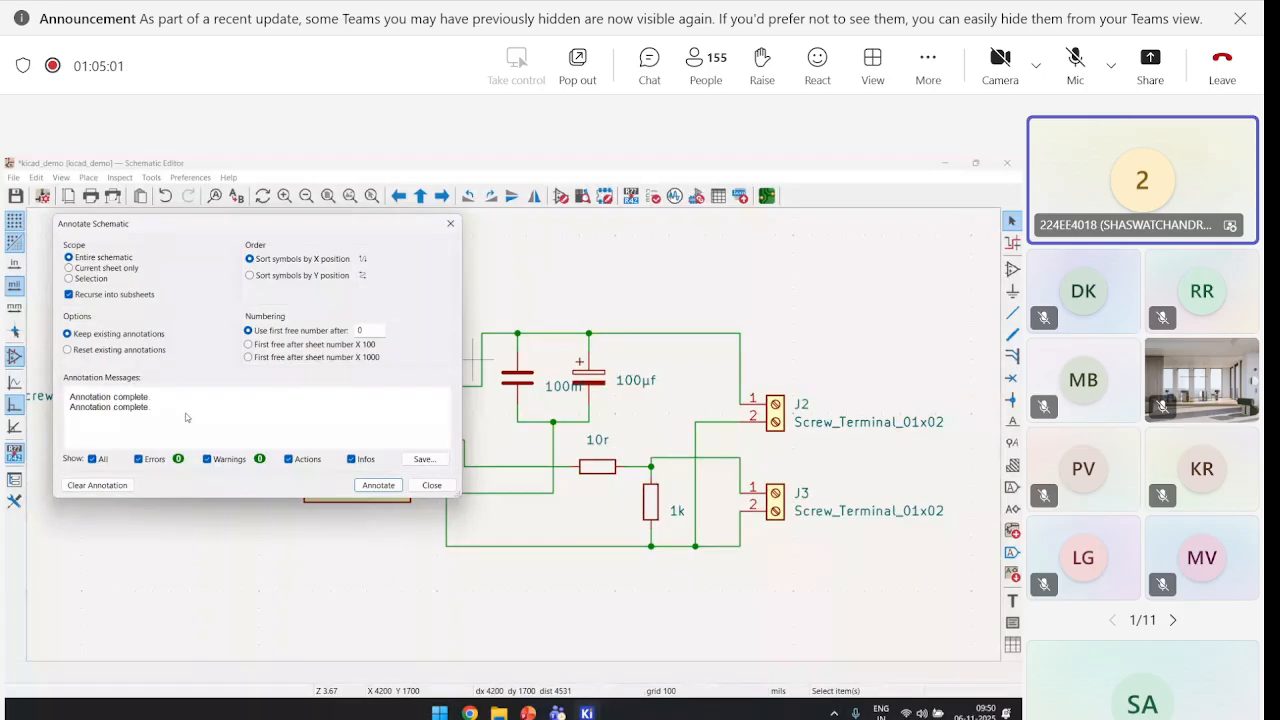
Finish the annotation and look over the footprint assignments of the schematic's symbols without assigning any
{"action": "left_click", "coordinate": [441, 488]}
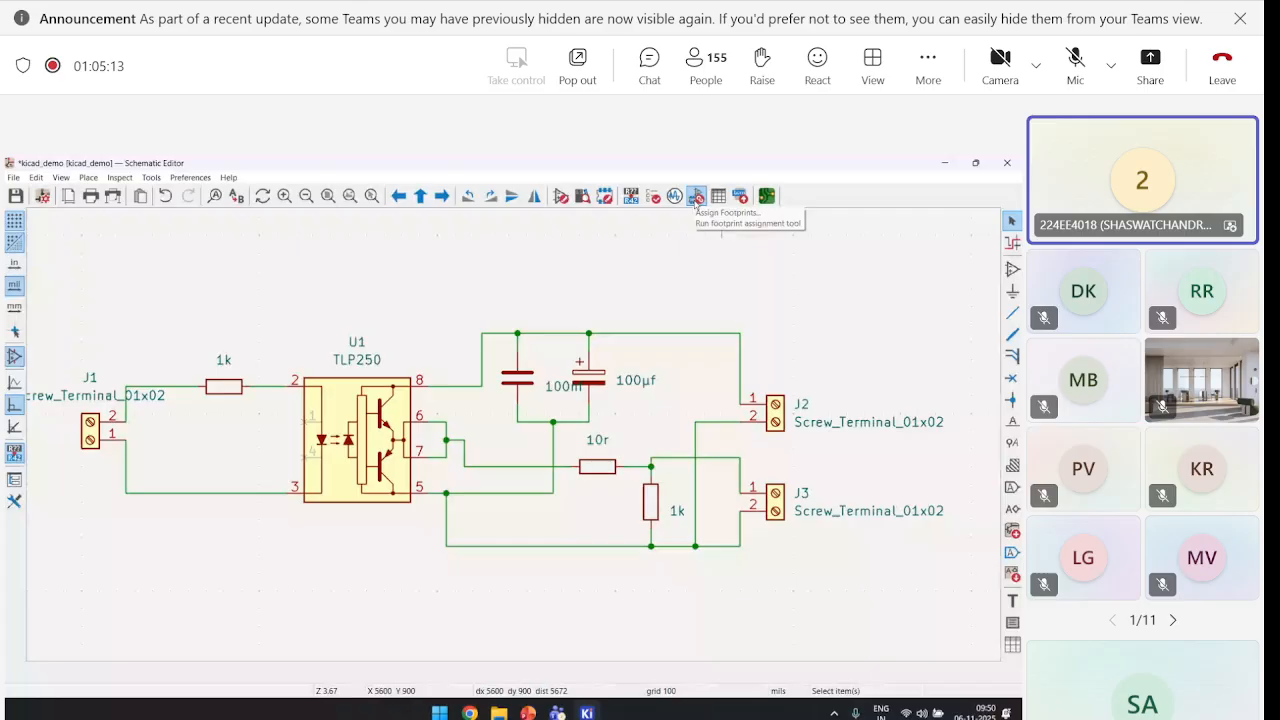
{"action": "left_click", "coordinate": [695, 198]}
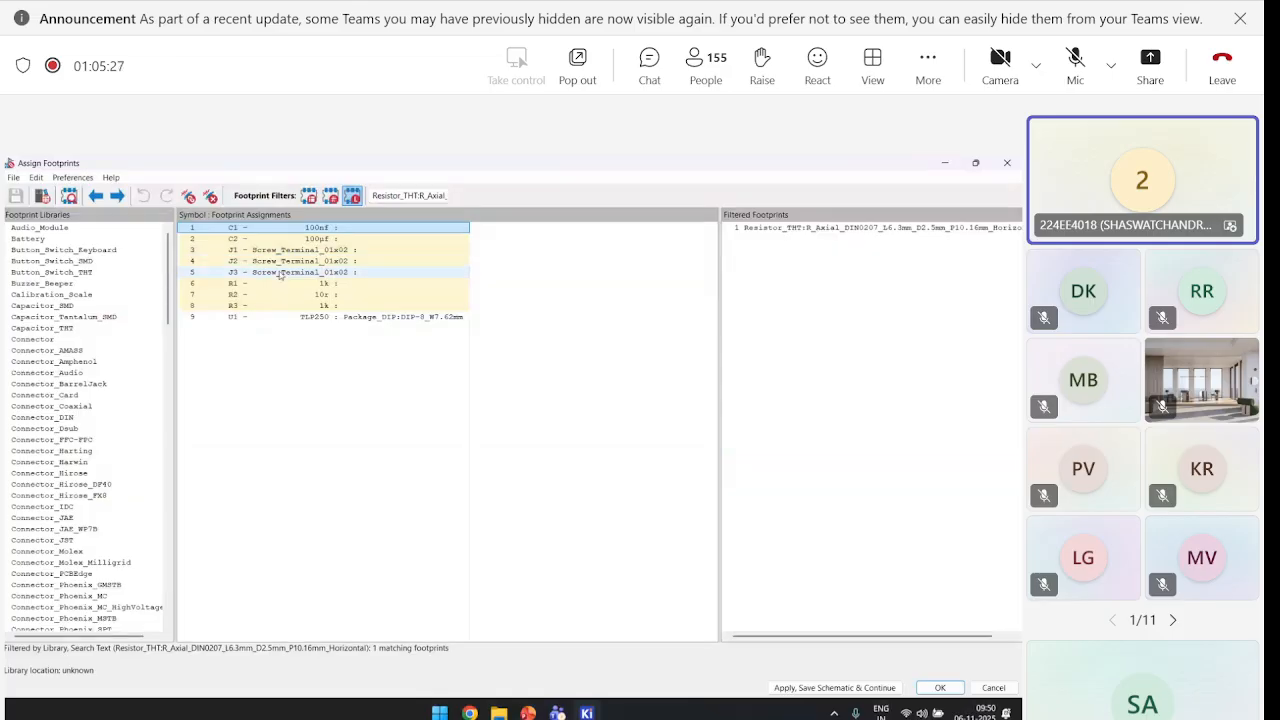
{"action": "left_click", "coordinate": [1007, 162]}
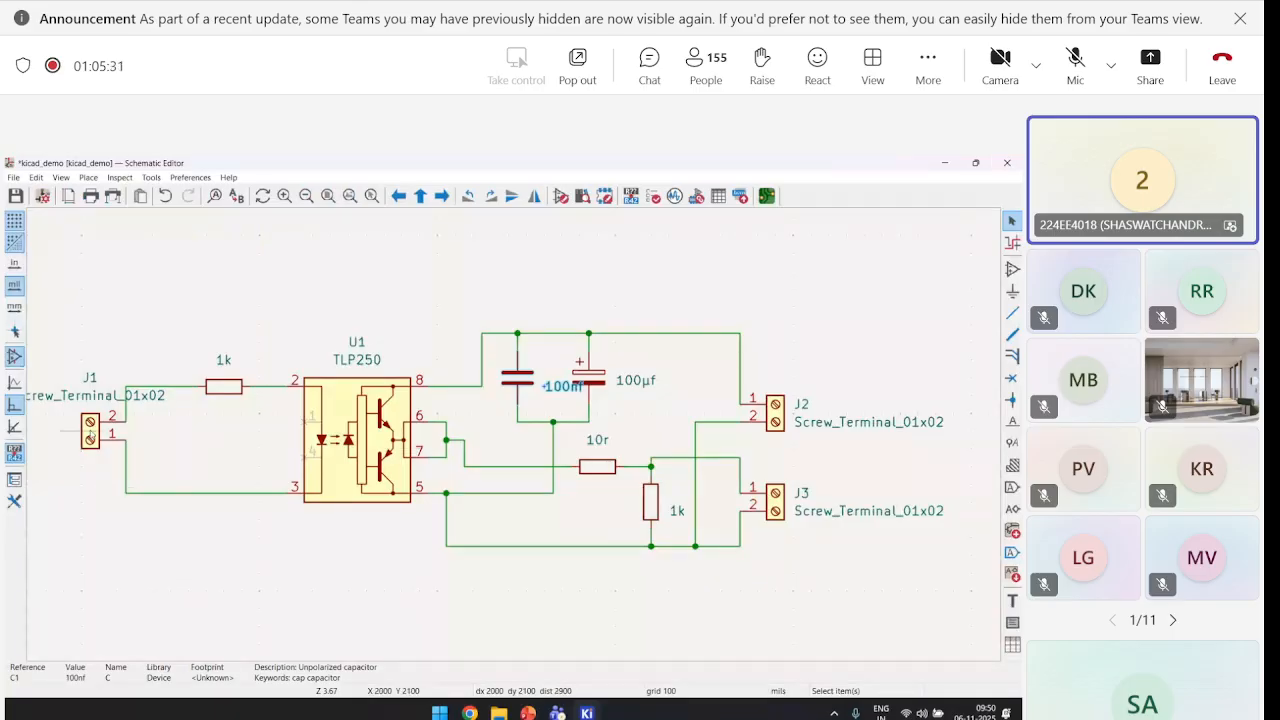
Hide the reference designator of input screw terminal J1 and set its value to µC
{"action": "double_click", "coordinate": [91, 428]}
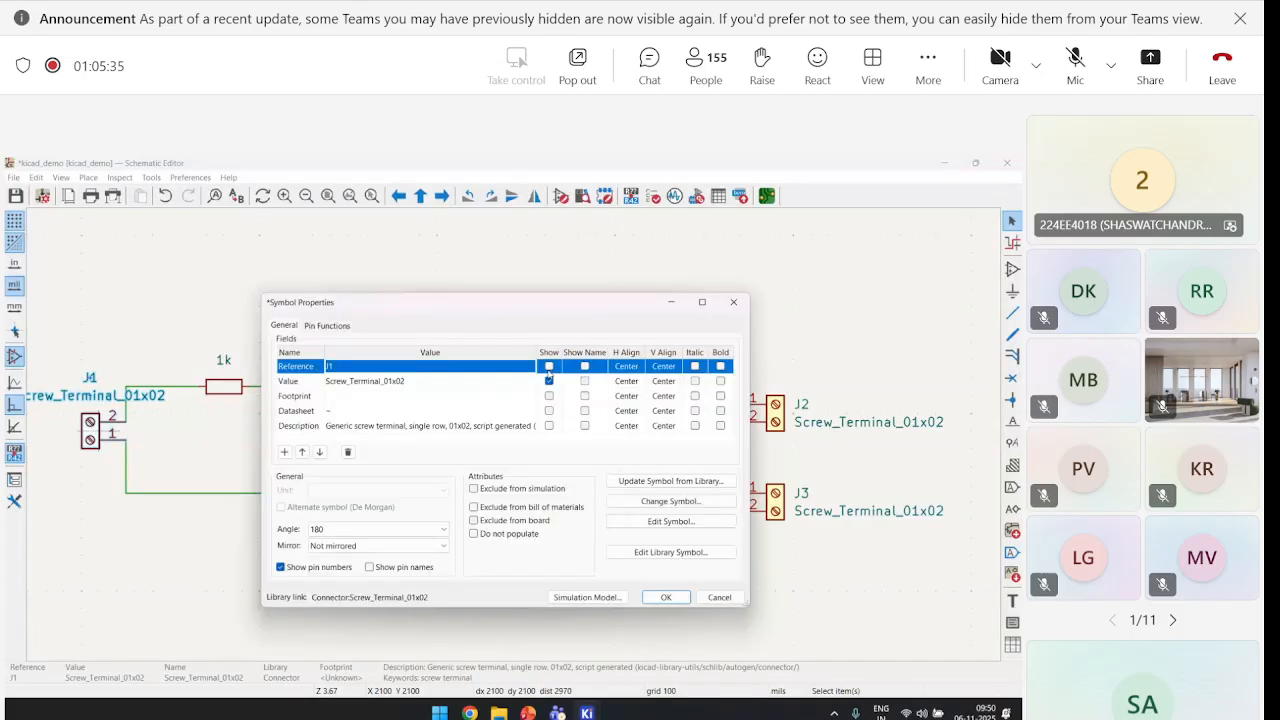
{"action": "left_click", "coordinate": [425, 380]}
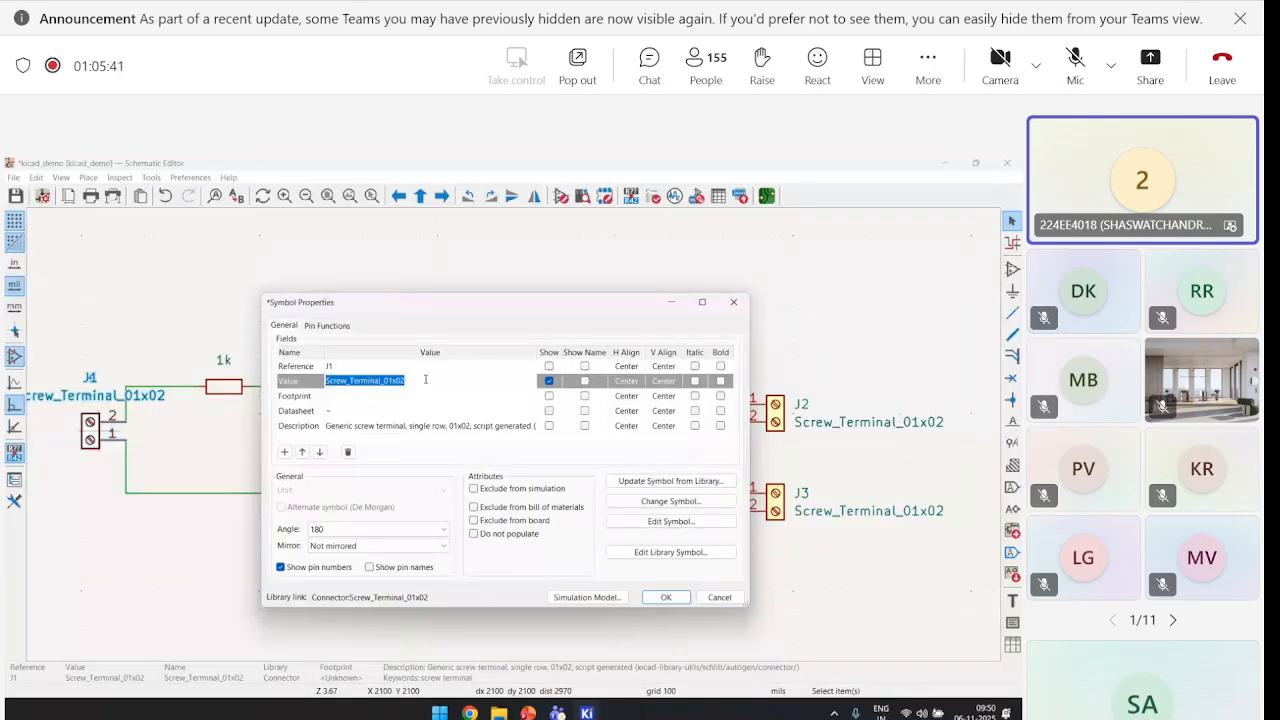
{"action": "type", "text": "µΩ"}
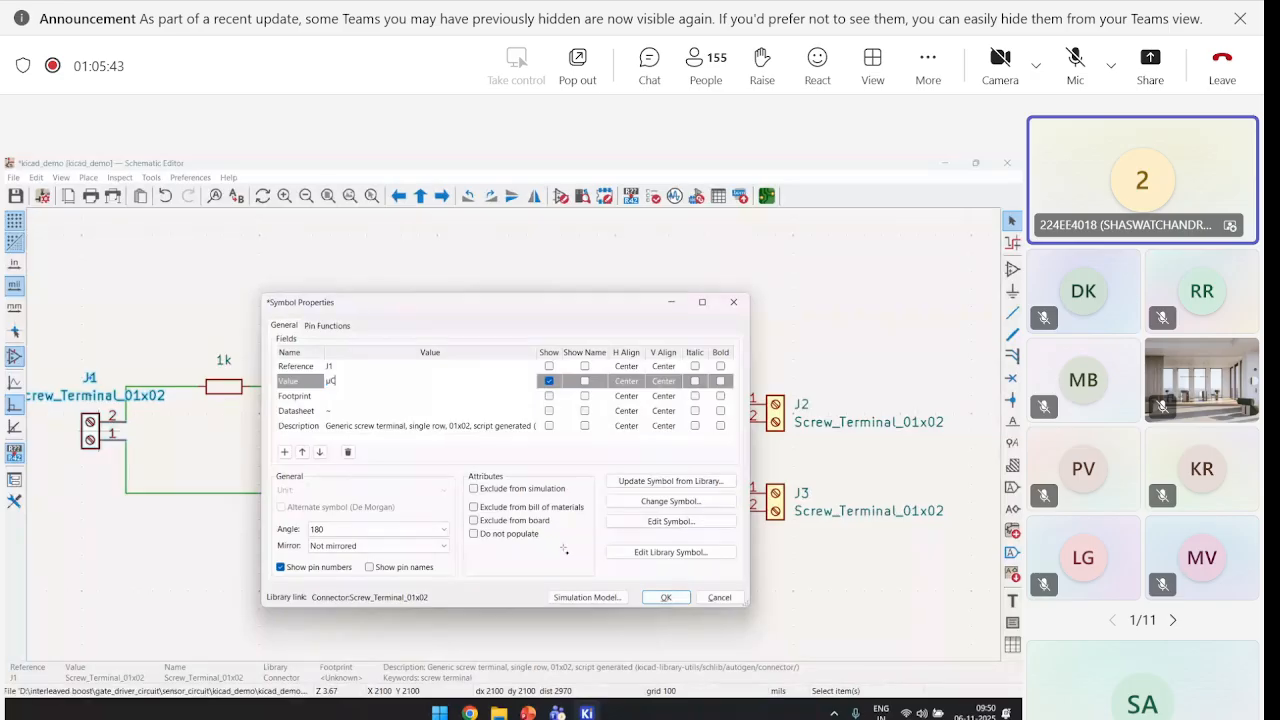
{"action": "type", "text": "C"}
{"action": "left_click", "coordinate": [680, 600]}
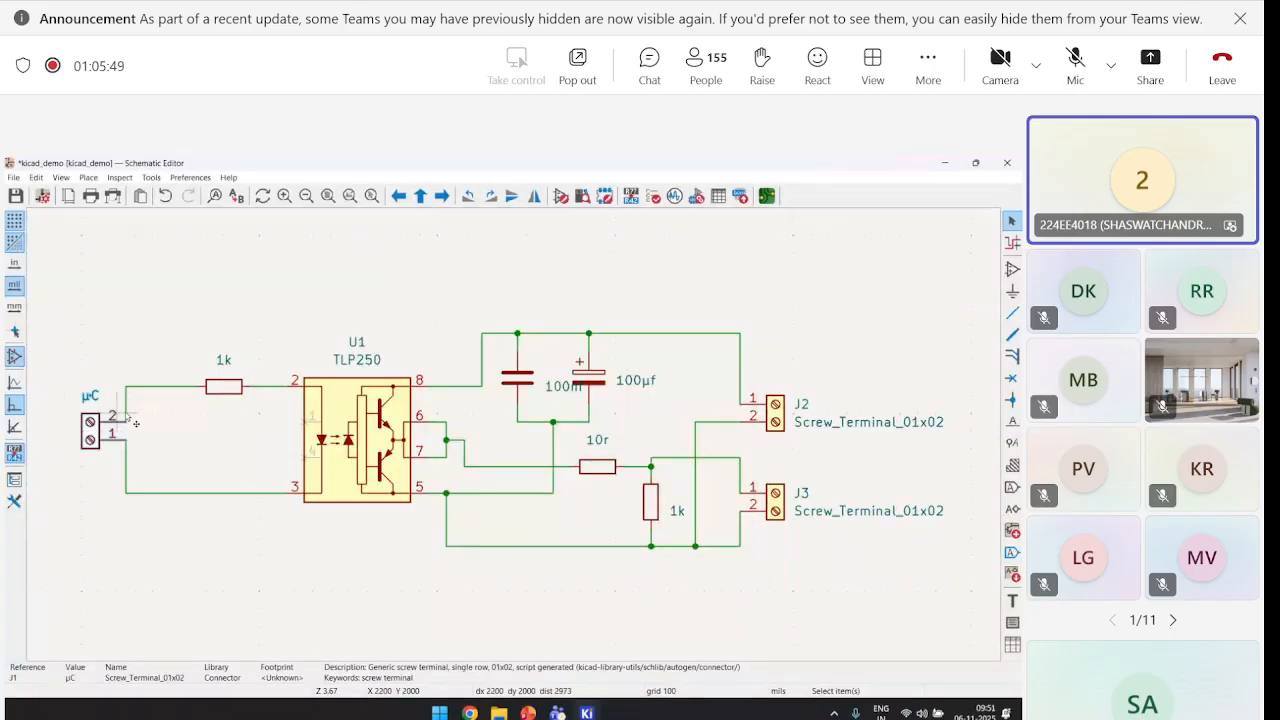
Hide the reference of screw terminal J2 and set its value to Vcc
{"action": "double_click", "coordinate": [790, 410]}
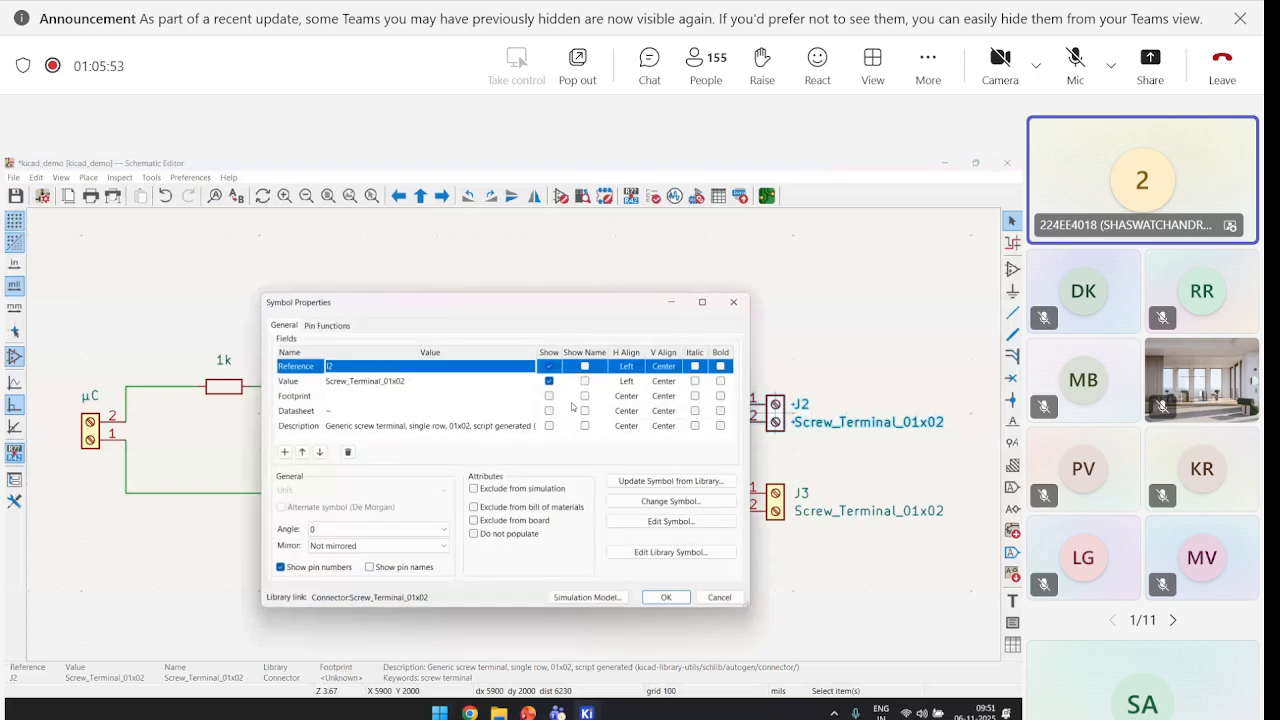
{"action": "left_click", "coordinate": [549, 367]}
{"action": "left_click", "coordinate": [481, 378]}
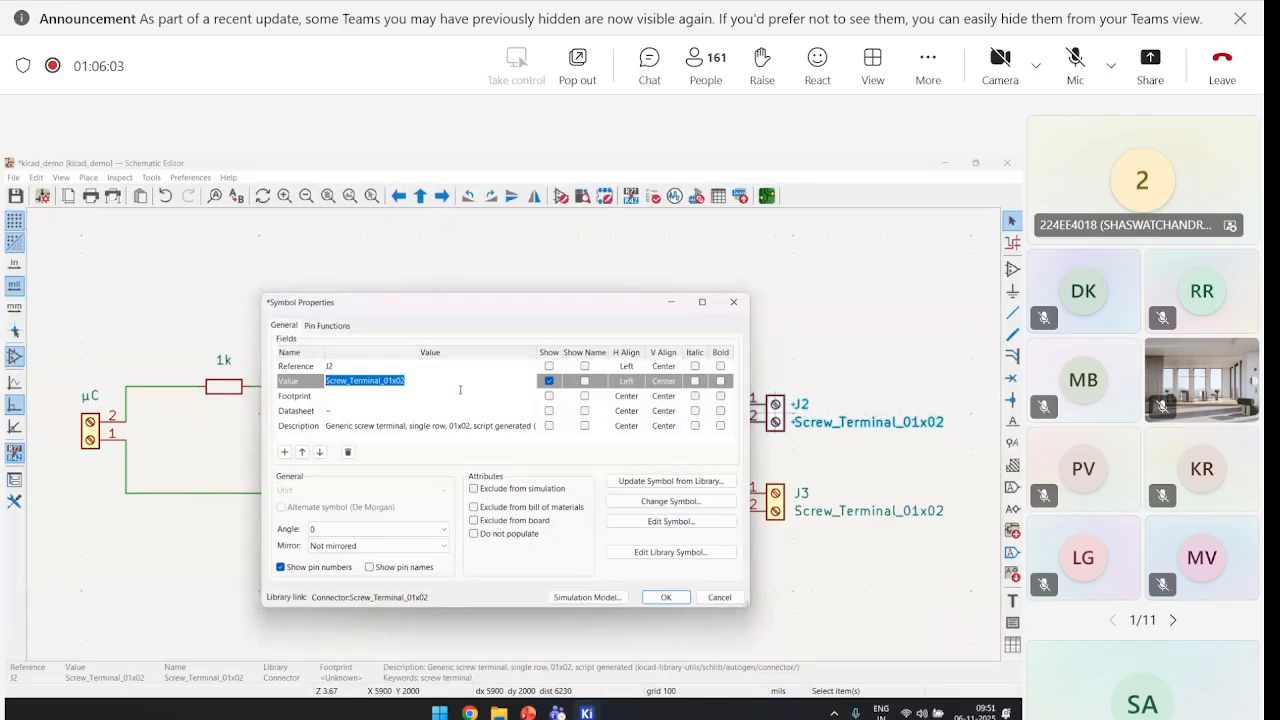
{"action": "type", "text": "1"}
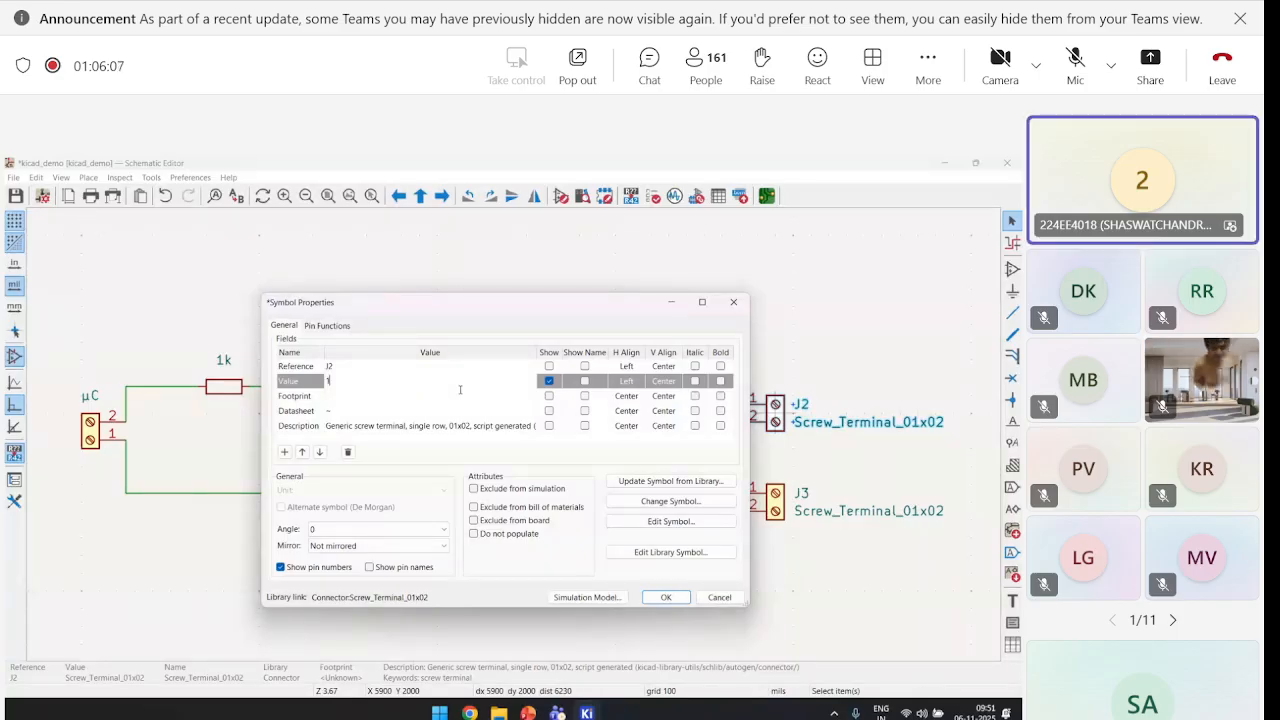
{"action": "type", "text": "5V"}
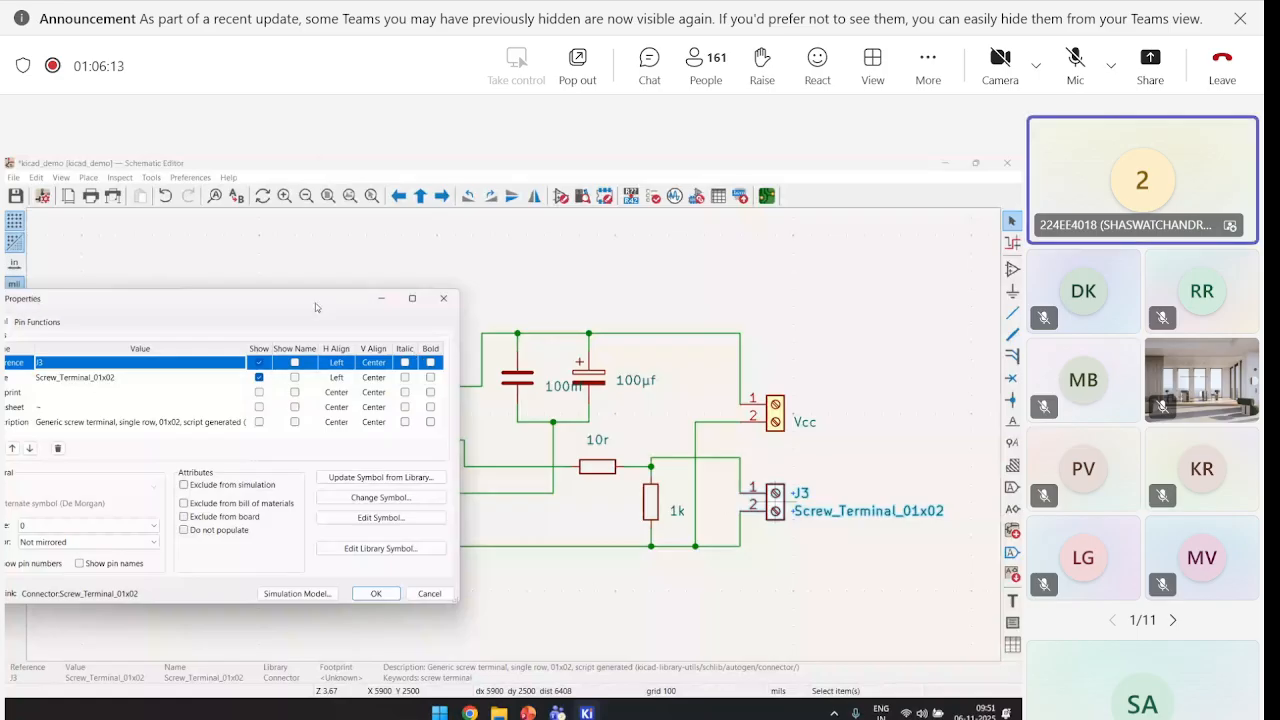
Hide the reference of screw terminal J3 and set its value to "gate out"
{"action": "left_click_drag", "start_coordinate": [315, 303], "coordinate": [485, 302]}
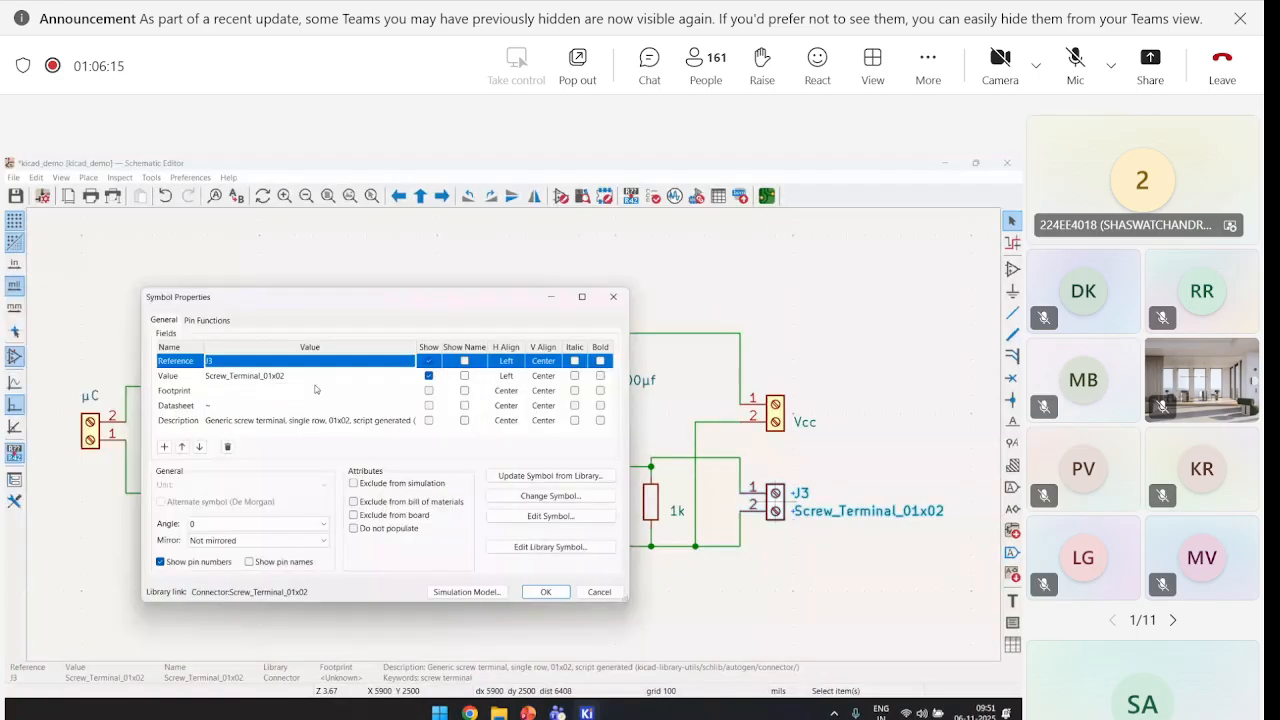
{"action": "left_click", "coordinate": [429, 361]}
{"action": "left_click", "coordinate": [403, 375]}
{"action": "key", "text": "BackSpace"}
{"action": "key", "text": "BackSpace"}
{"action": "key", "text": "BackSpace"}
{"action": "key", "text": "BackSpace"}
{"action": "key", "text": "BackSpace"}
{"action": "key", "text": "BackSpace"}
{"action": "key", "text": "BackSpace"}
{"action": "key", "text": "BackSpace"}
{"action": "key", "text": "BackSpace"}
{"action": "key", "text": "BackSpace"}
{"action": "key", "text": "BackSpace"}
{"action": "key", "text": "BackSpace"}
{"action": "key", "text": "BackSpace"}
{"action": "key", "text": "BackSpace"}
{"action": "key", "text": "BackSpace"}
{"action": "key", "text": "BackSpace"}
{"action": "key", "text": "BackSpace"}
{"action": "key", "text": "BackSpace"}
{"action": "key", "text": "BackSpace"}
{"action": "key", "text": "BackSpace"}
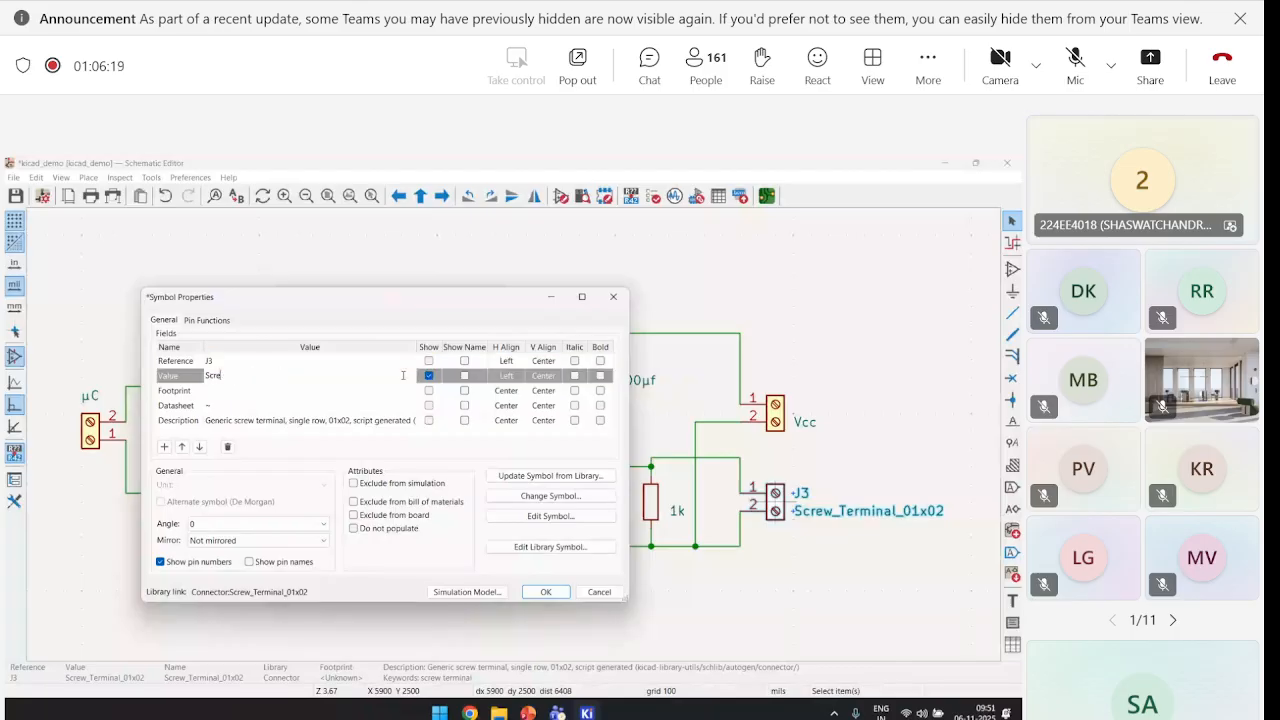
{"action": "type", "text": "date out"}
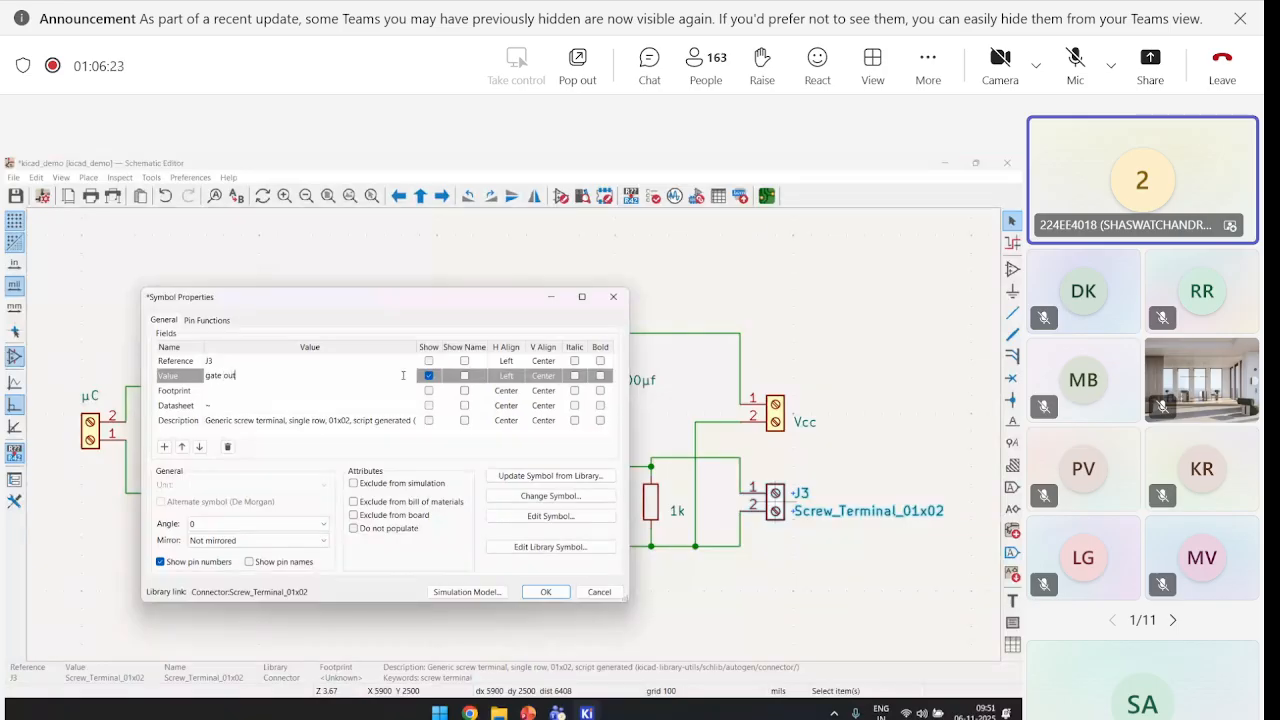
{"action": "left_click", "coordinate": [546, 591]}
{"action": "left_click", "coordinate": [829, 577]}
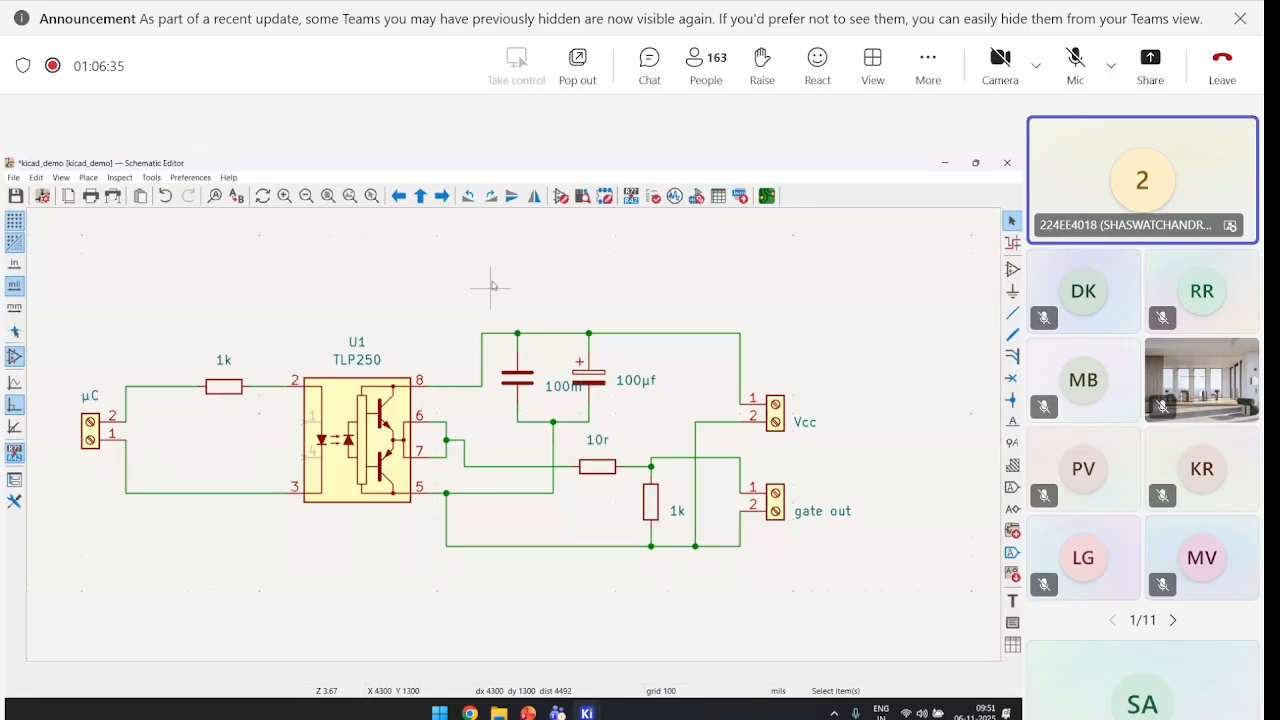
Annotate the entire schematic, keeping existing annotations, and open the footprint assignment tool
{"action": "left_click", "coordinate": [629, 196]}
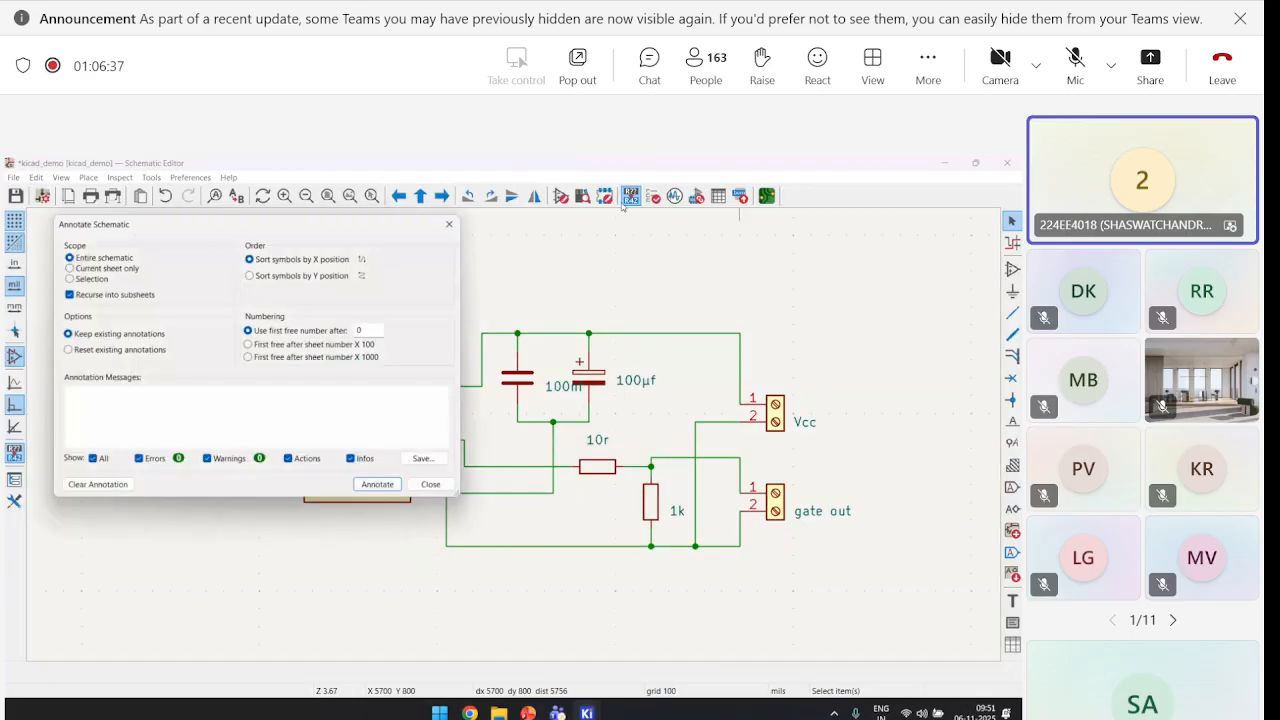
{"action": "left_click", "coordinate": [369, 486]}
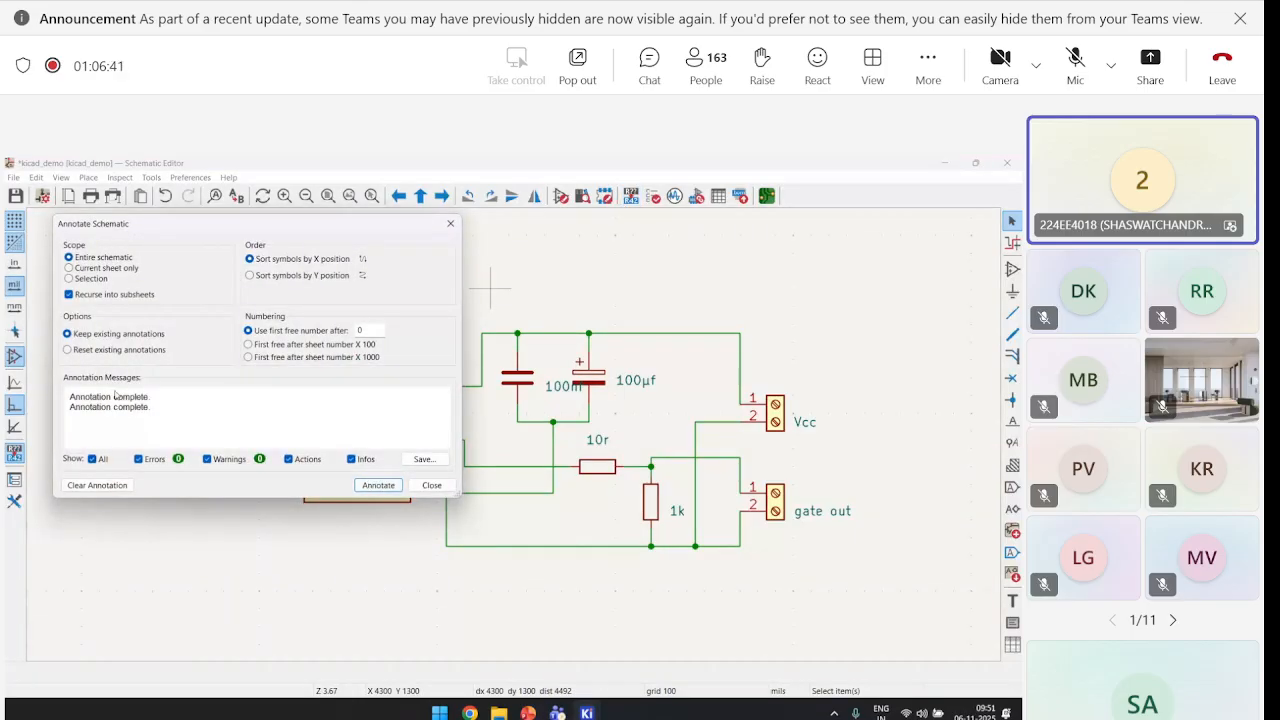
{"action": "left_click", "coordinate": [432, 486]}
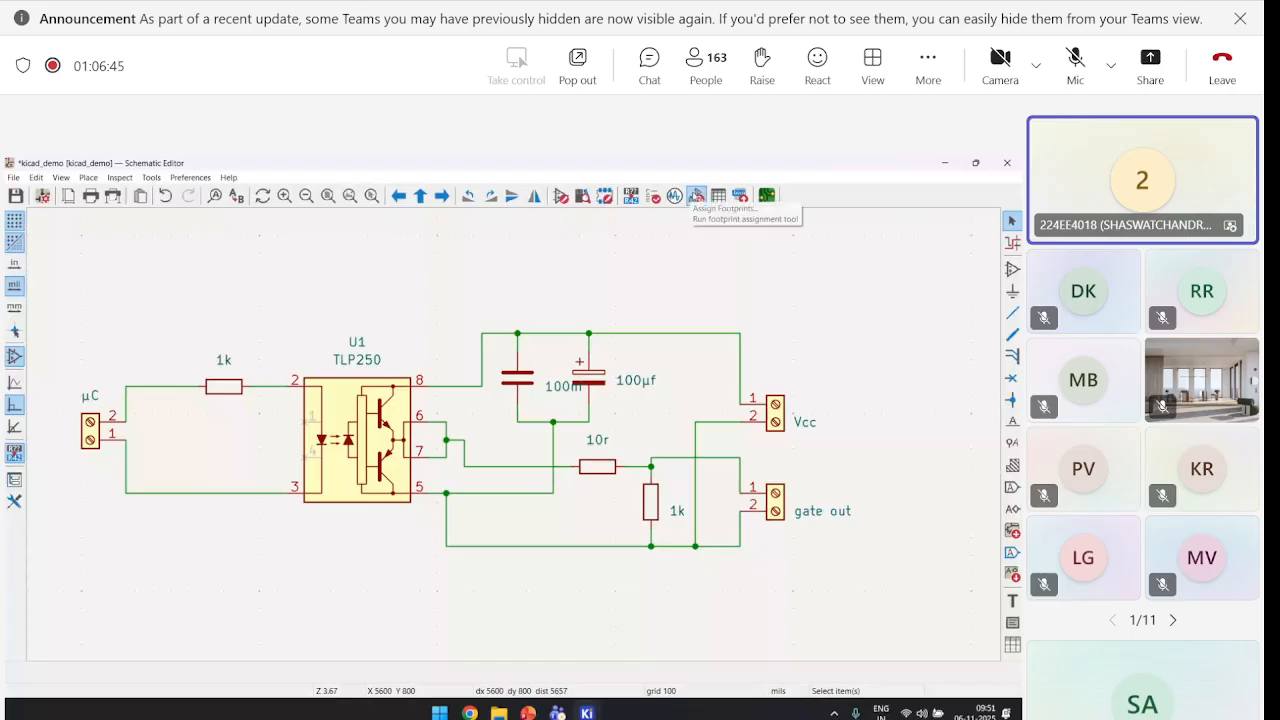
{"action": "left_click", "coordinate": [697, 195]}
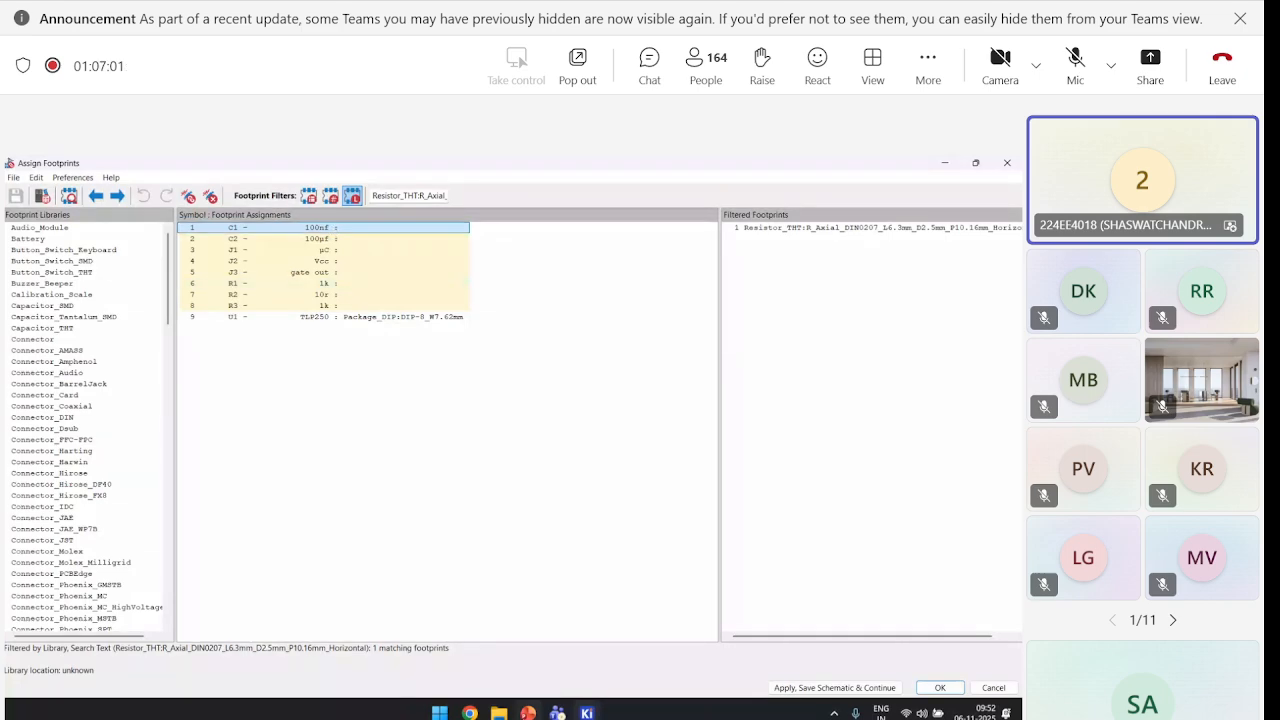
Switch to the PowerPoint presentation "ki cad session ppt" and show slide 17 with the table of component footprints
{"action": "mouse_move", "coordinate": [528, 712]}
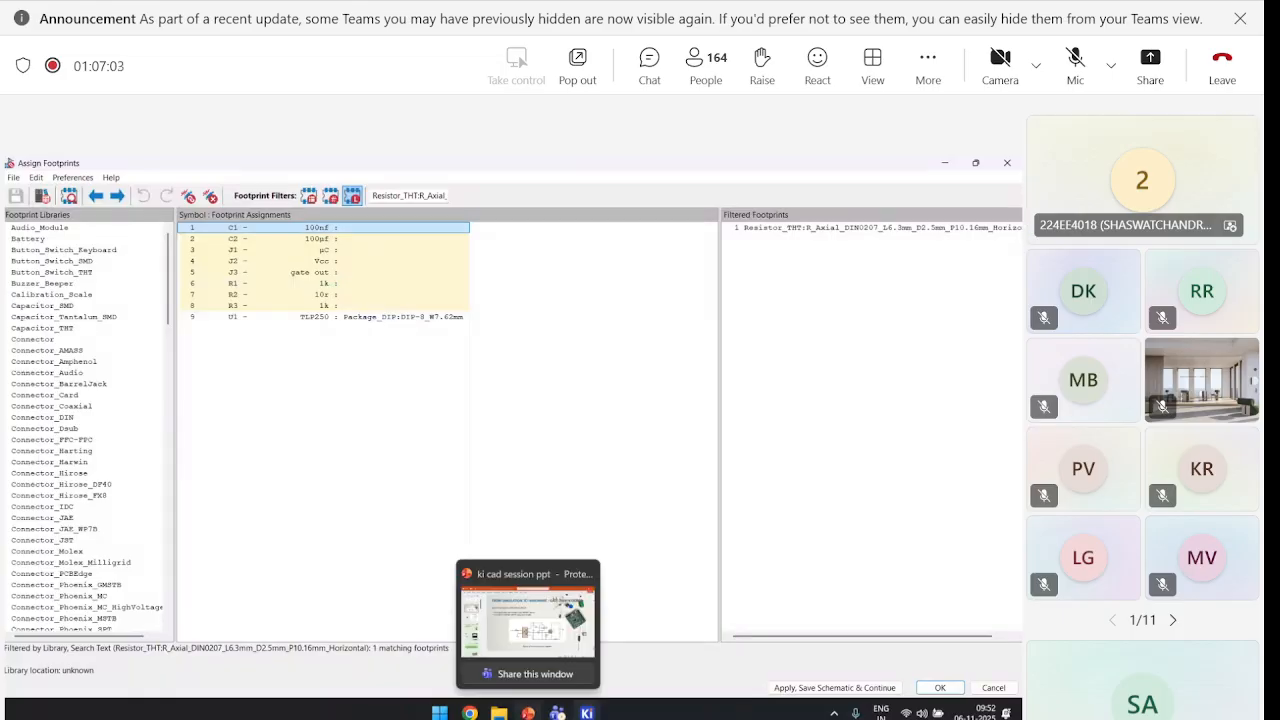
{"action": "left_click", "coordinate": [528, 712]}
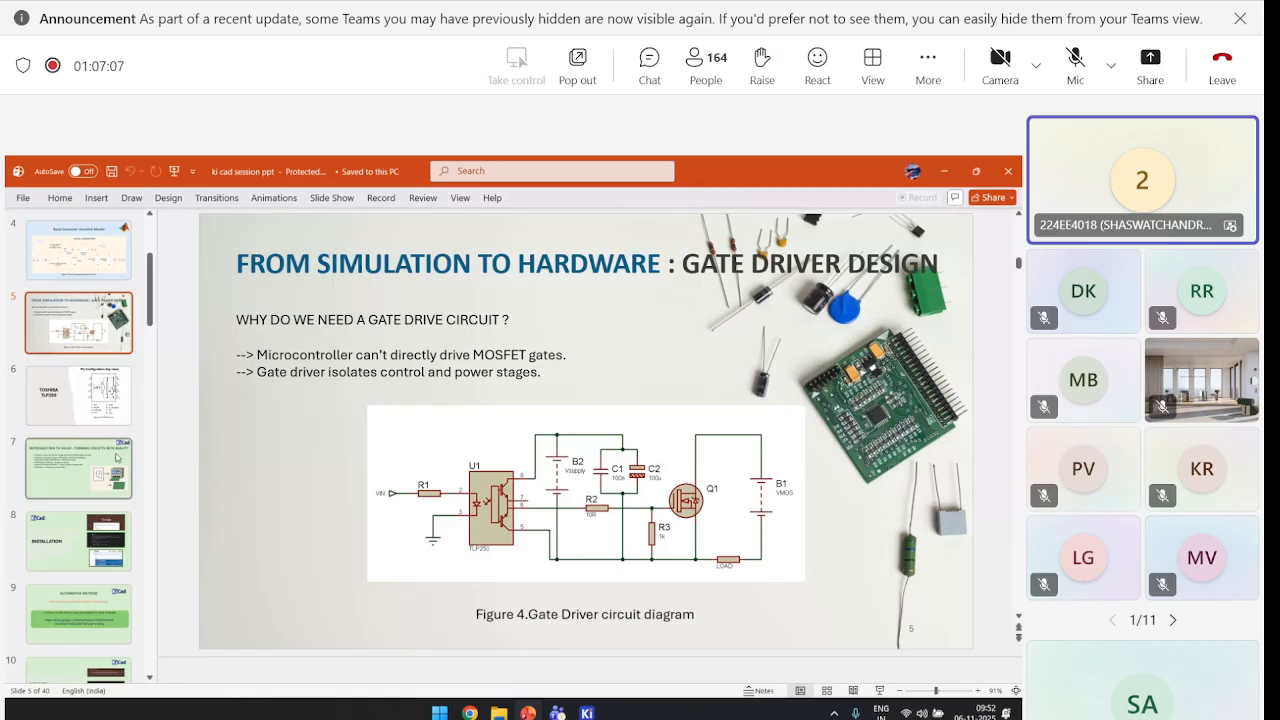
{"action": "scroll", "coordinate": [105, 483], "scroll_direction": "down", "scroll_amount": 3}
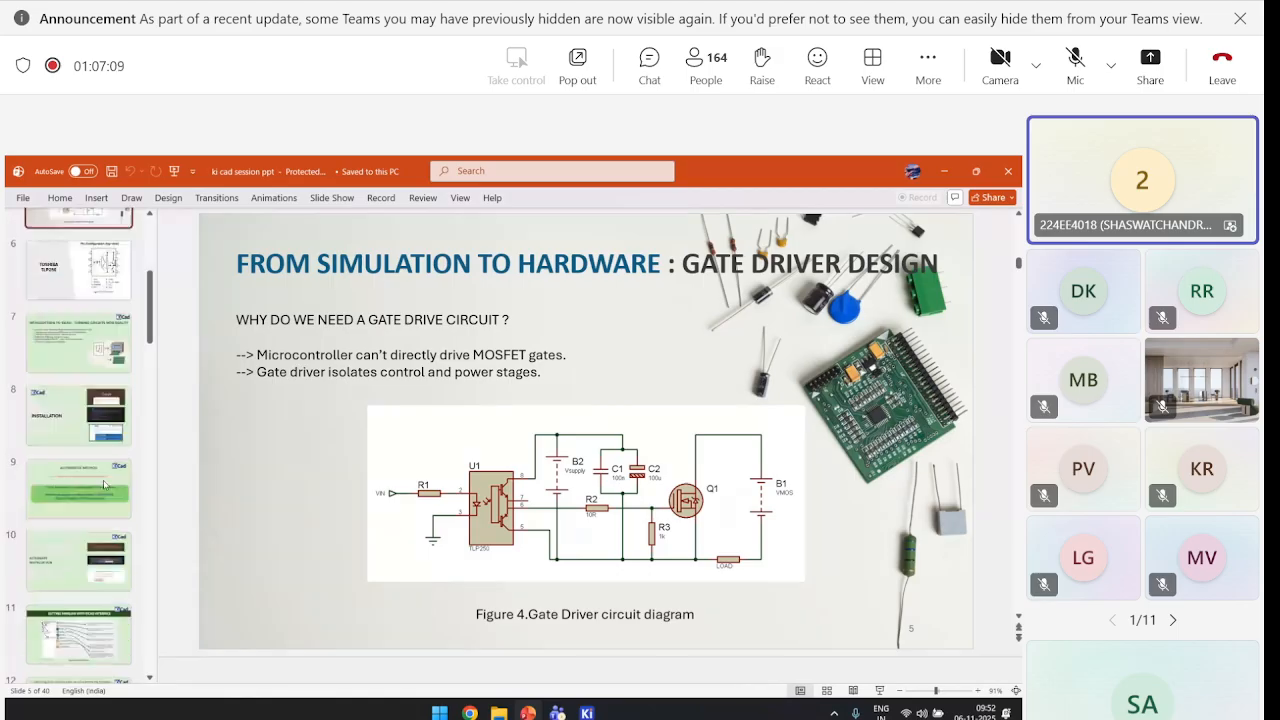
{"action": "scroll", "coordinate": [105, 485], "scroll_direction": "up", "scroll_amount": 3}
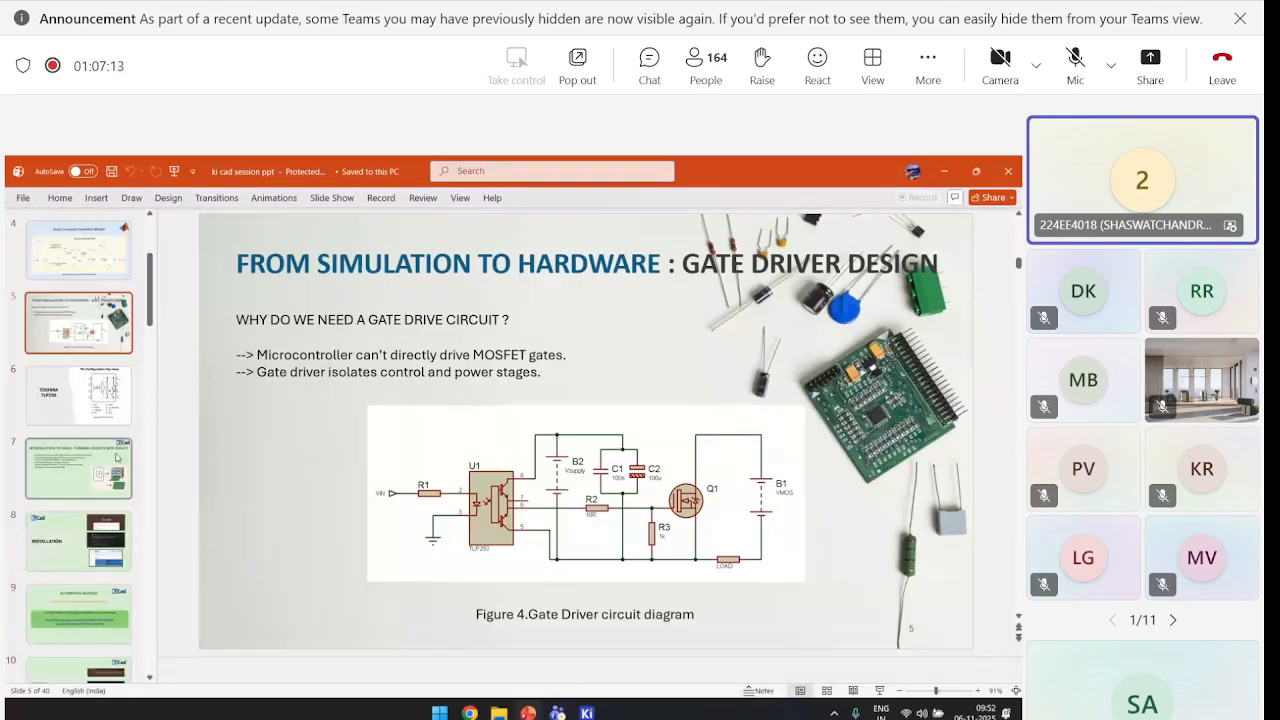
{"action": "scroll", "coordinate": [117, 457], "scroll_direction": "down", "scroll_amount": 15}
{"action": "left_click", "coordinate": [122, 507]}
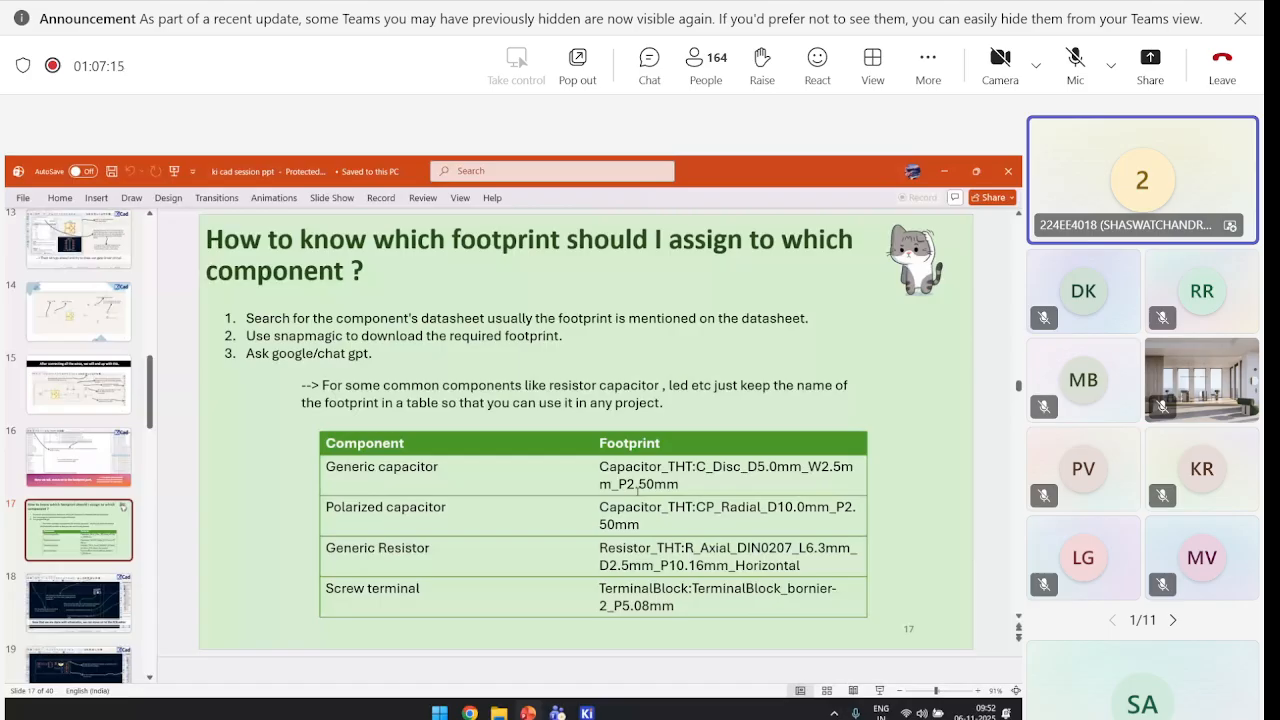
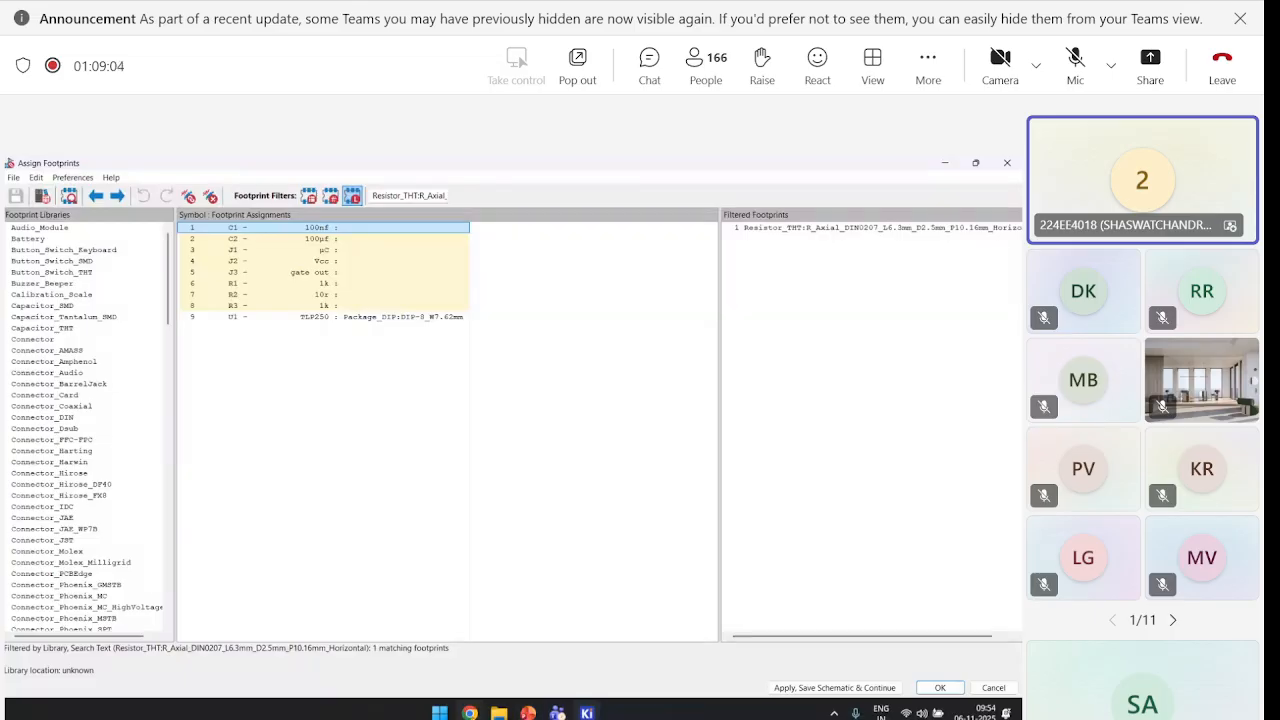
Switch to Chrome and search Google for "tht devices and smd devices"
{"action": "left_click", "coordinate": [470, 713]}
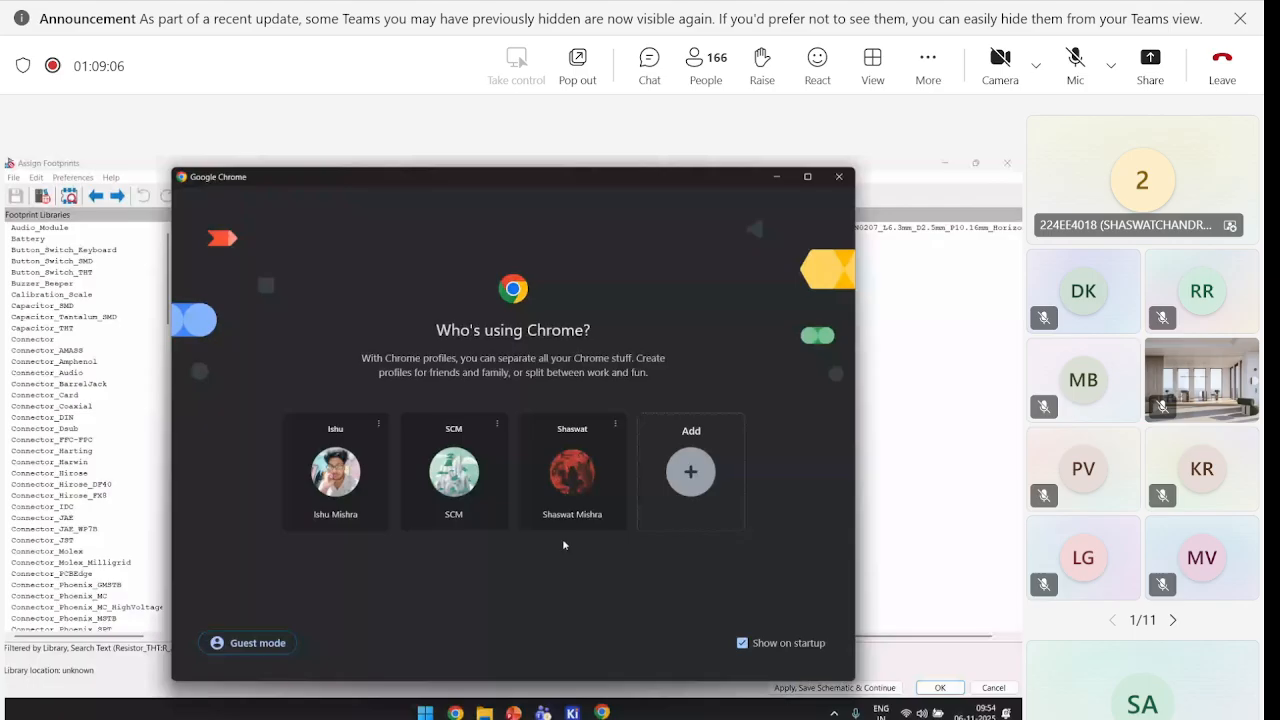
{"action": "left_click", "coordinate": [530, 493]}
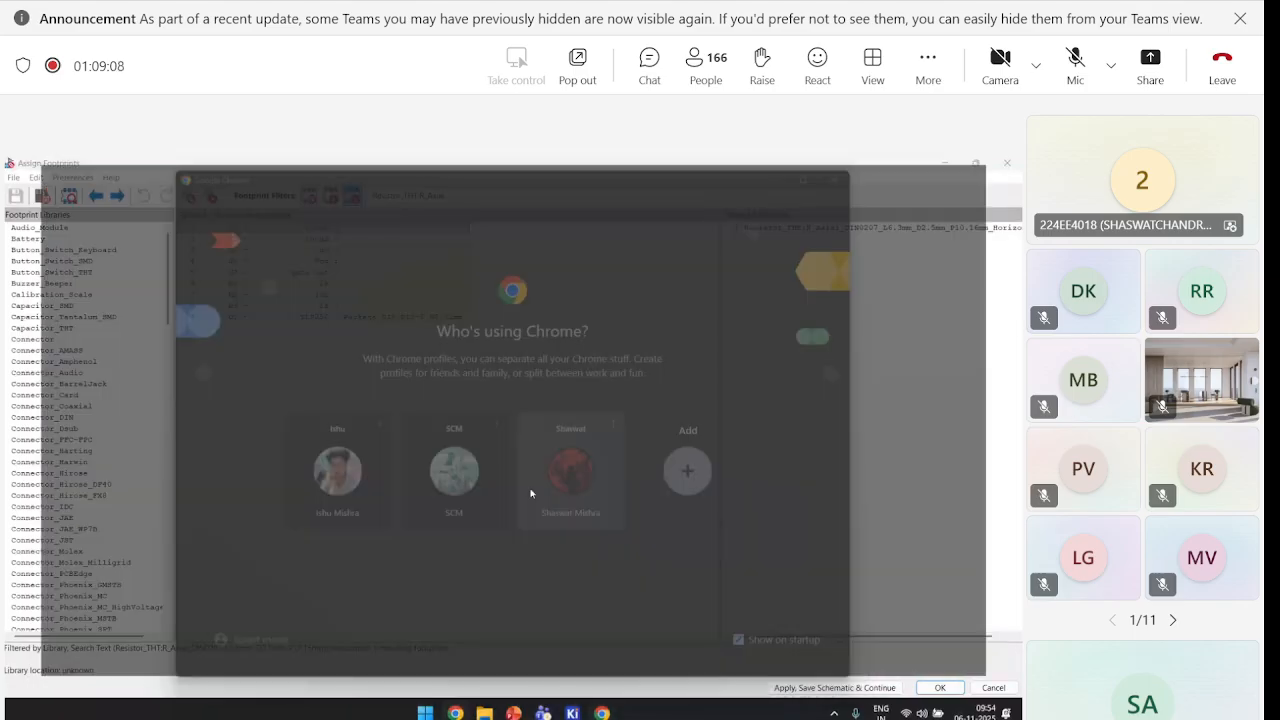
{"action": "left_click", "coordinate": [500, 436]}
{"action": "type", "text": "tht devices and "}
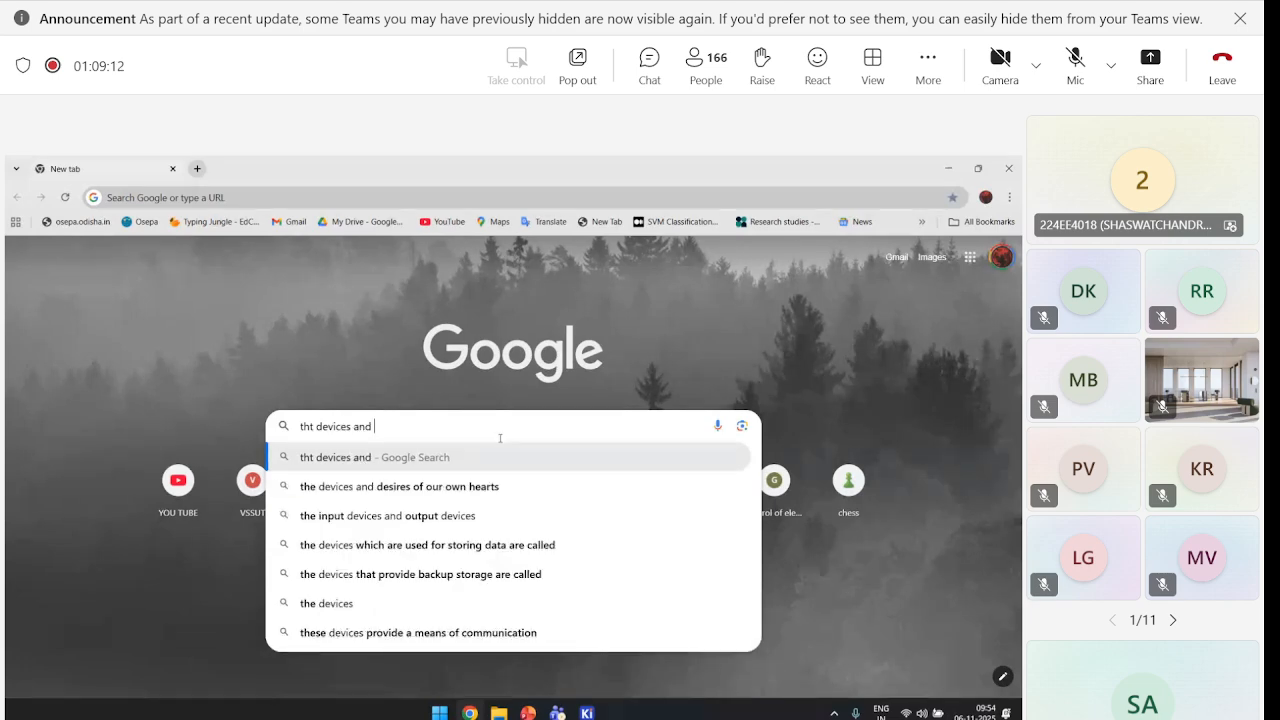
{"action": "type", "text": "smd devices"}
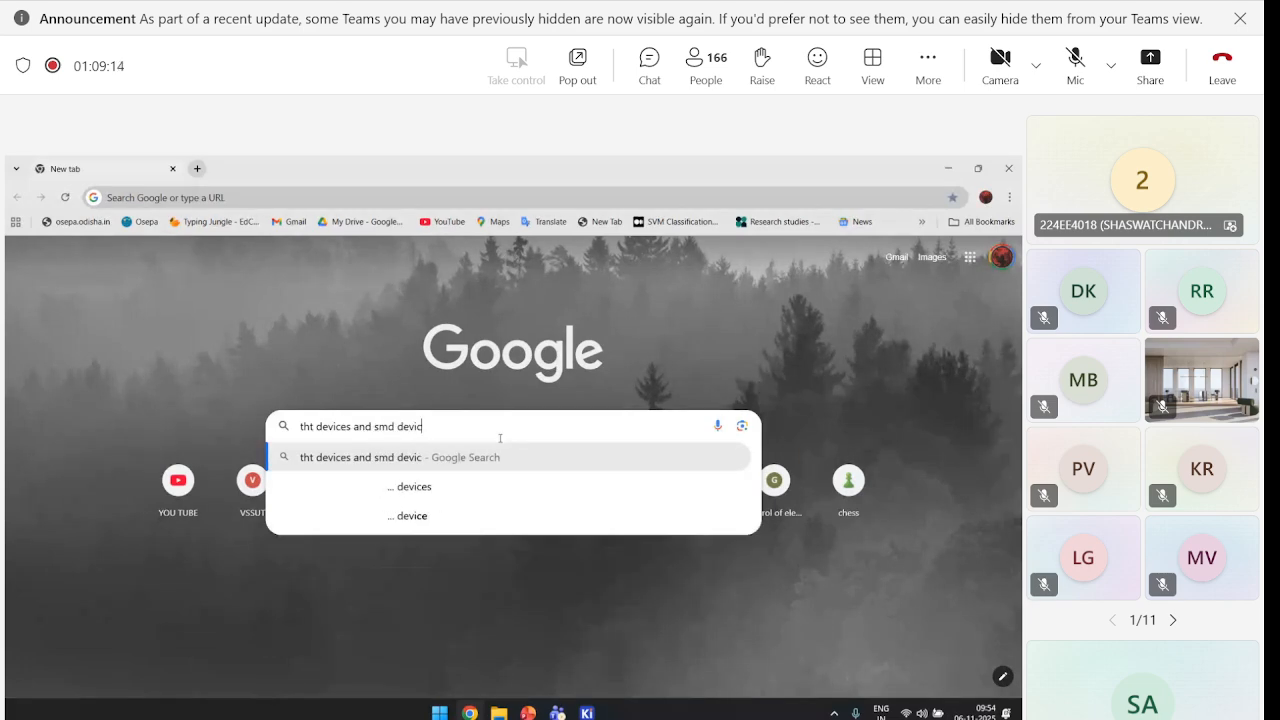
{"action": "key", "text": "Return"}
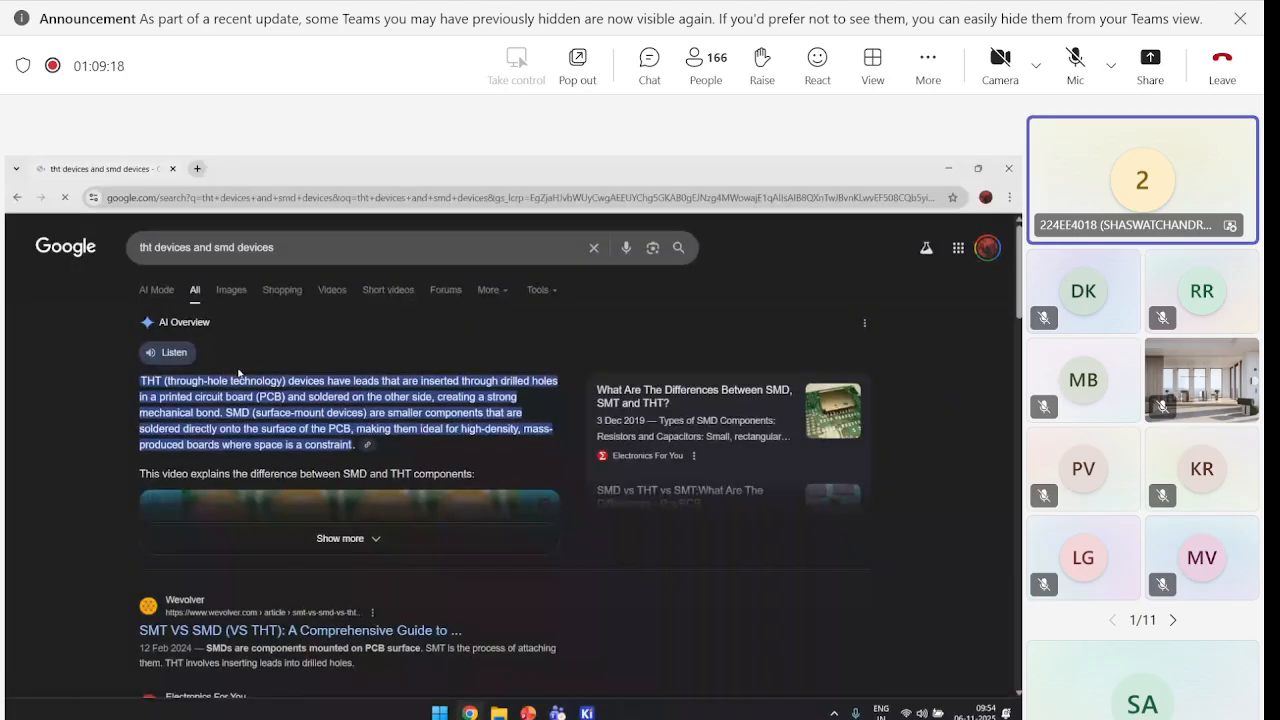
Preview the "SMT Vs THT PCB Assembly Process" picture among the image results, and switch back to KiCad's Assign Footprints window
{"action": "left_click", "coordinate": [230, 292]}
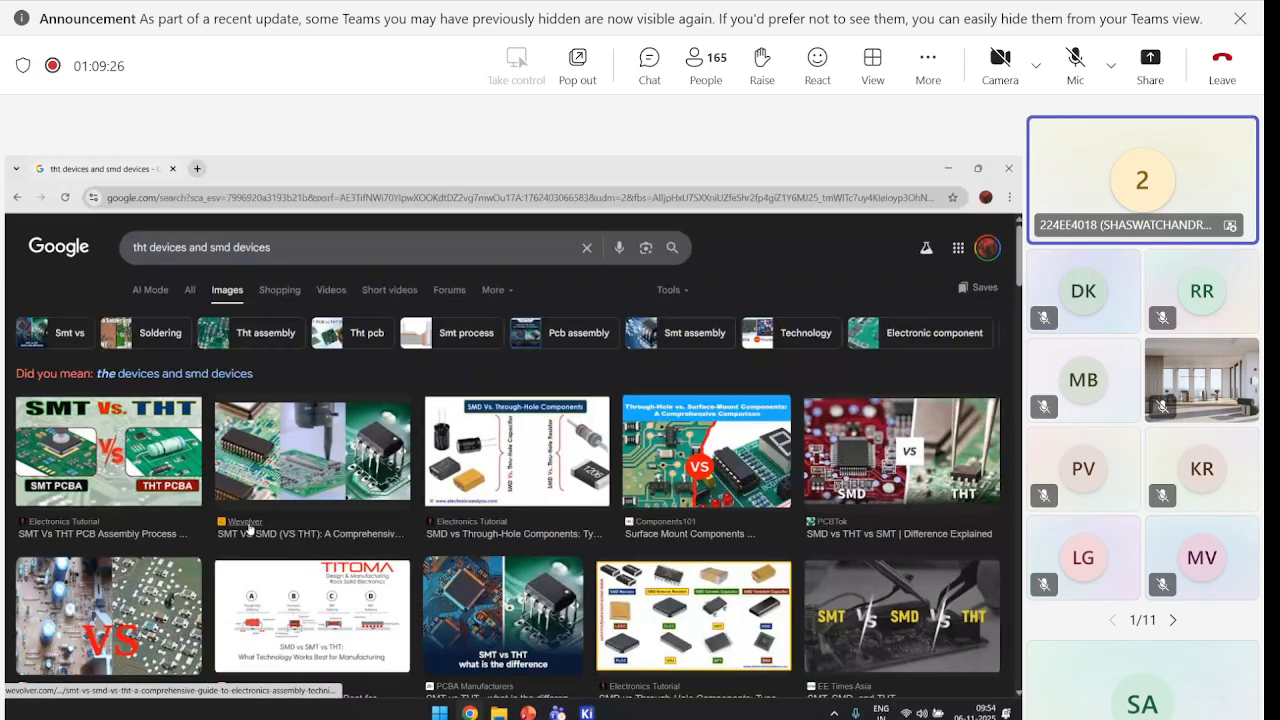
{"action": "left_click", "coordinate": [108, 450]}
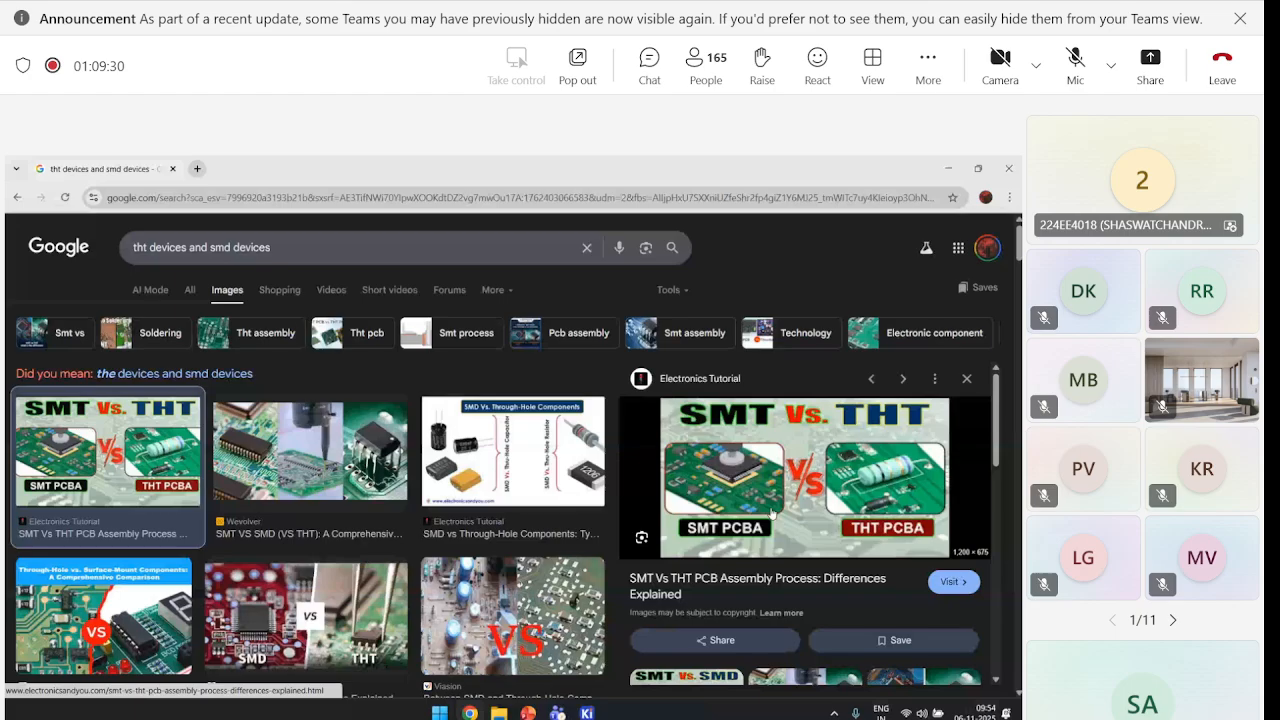
{"action": "mouse_move", "coordinate": [587, 712]}
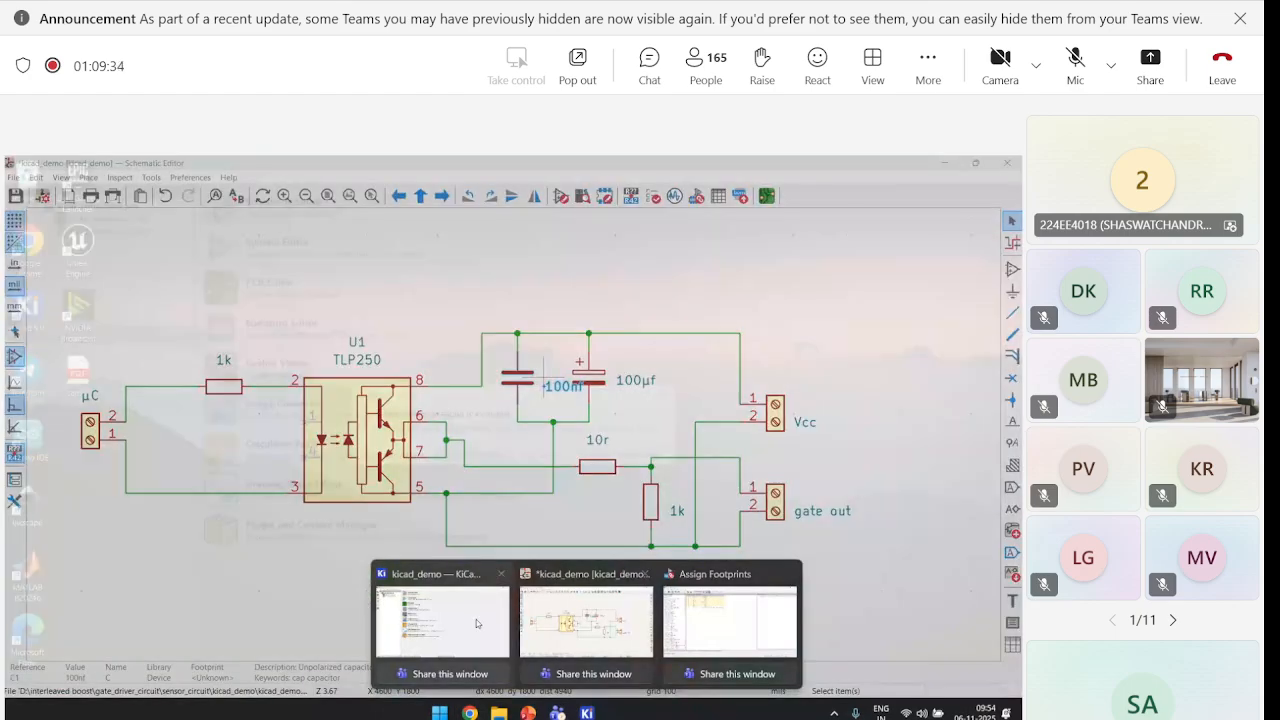
{"action": "left_click", "coordinate": [730, 620]}
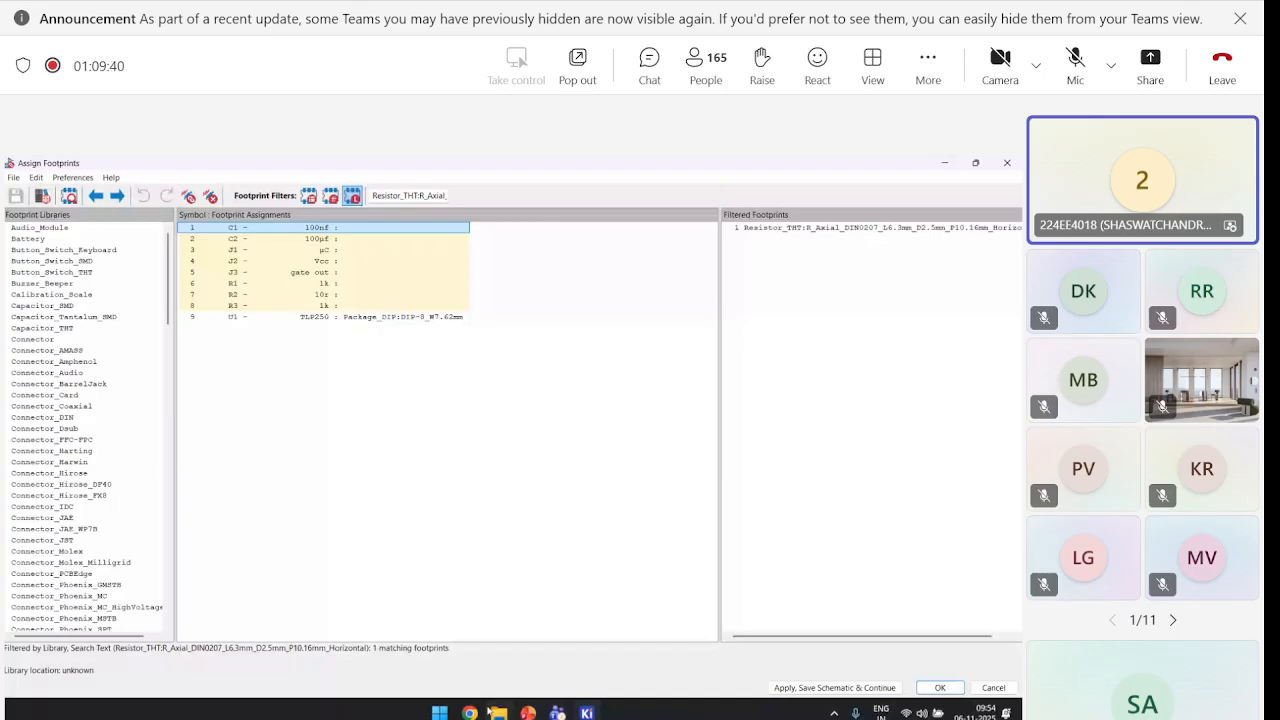
{"action": "left_click", "coordinate": [478, 711]}
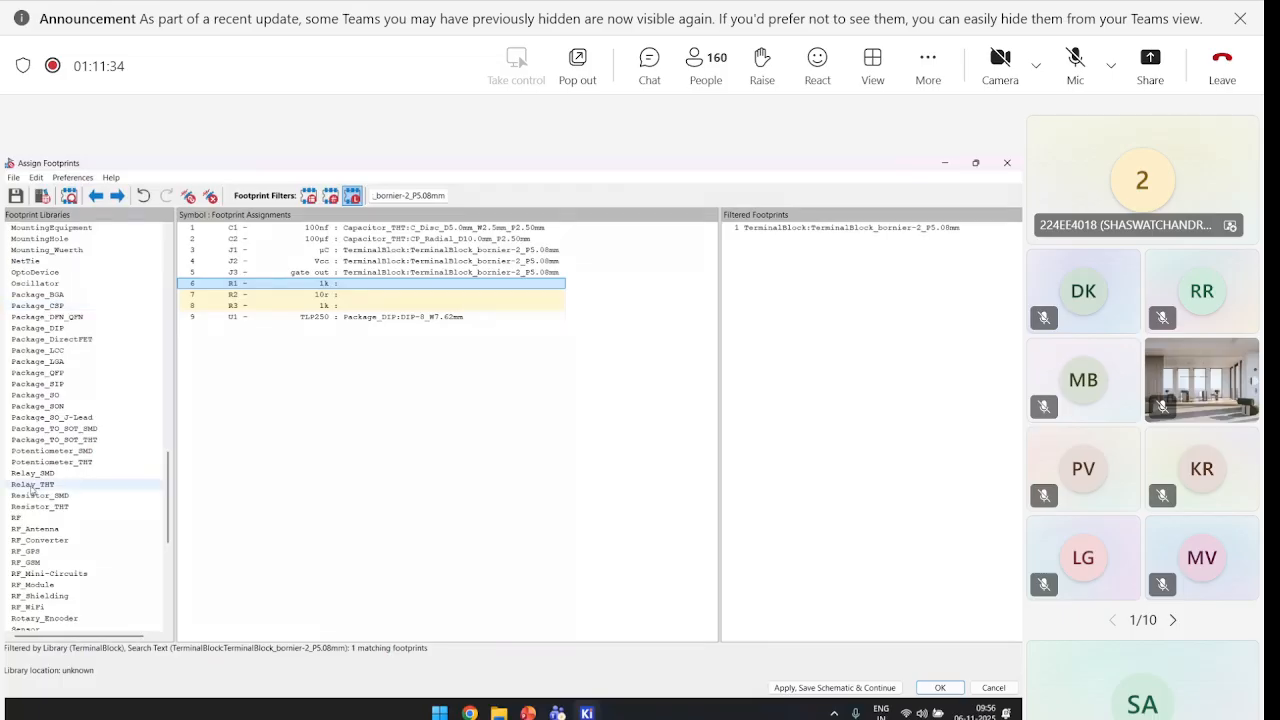
Assign the footprint Resistor_THT:R_Axial_DIN0207_L6.3mm_D2.5mm_P10.16mm_Horizontal from the Resistor_THT library to resistors R1 and R2
{"action": "scroll", "coordinate": [33, 490], "scroll_direction": "down", "scroll_amount": 4}
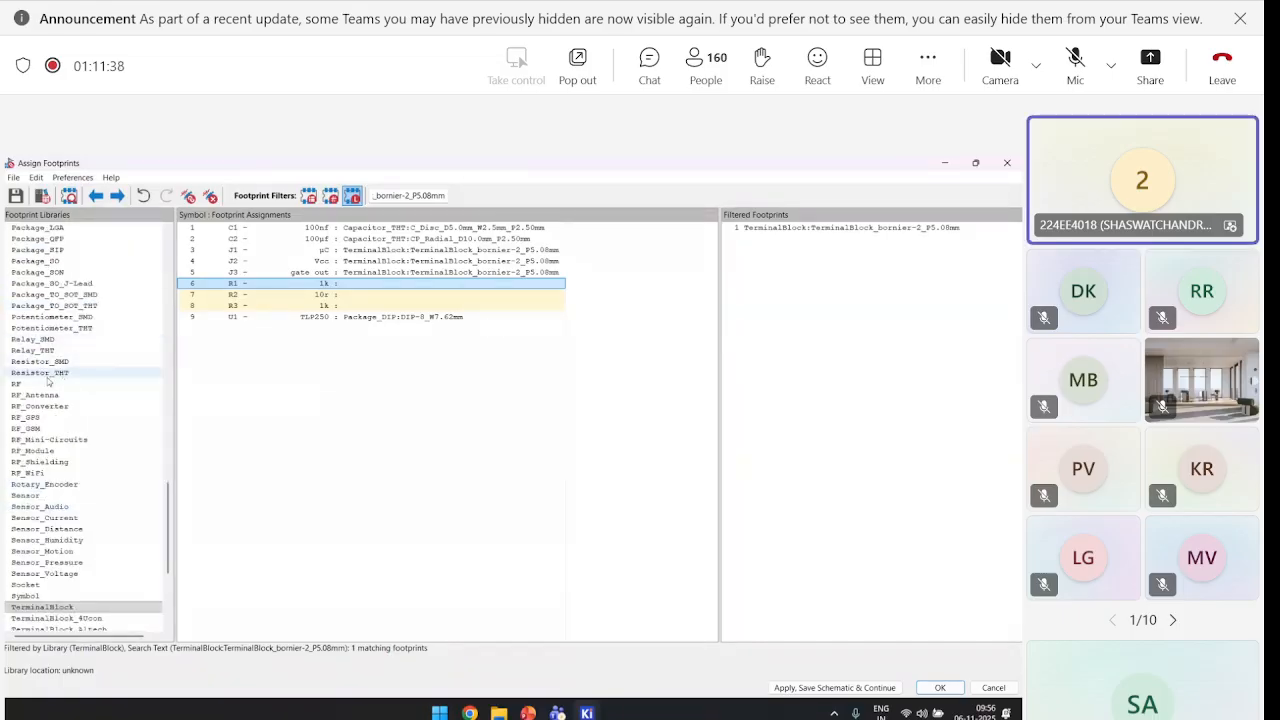
{"action": "left_click", "coordinate": [68, 376]}
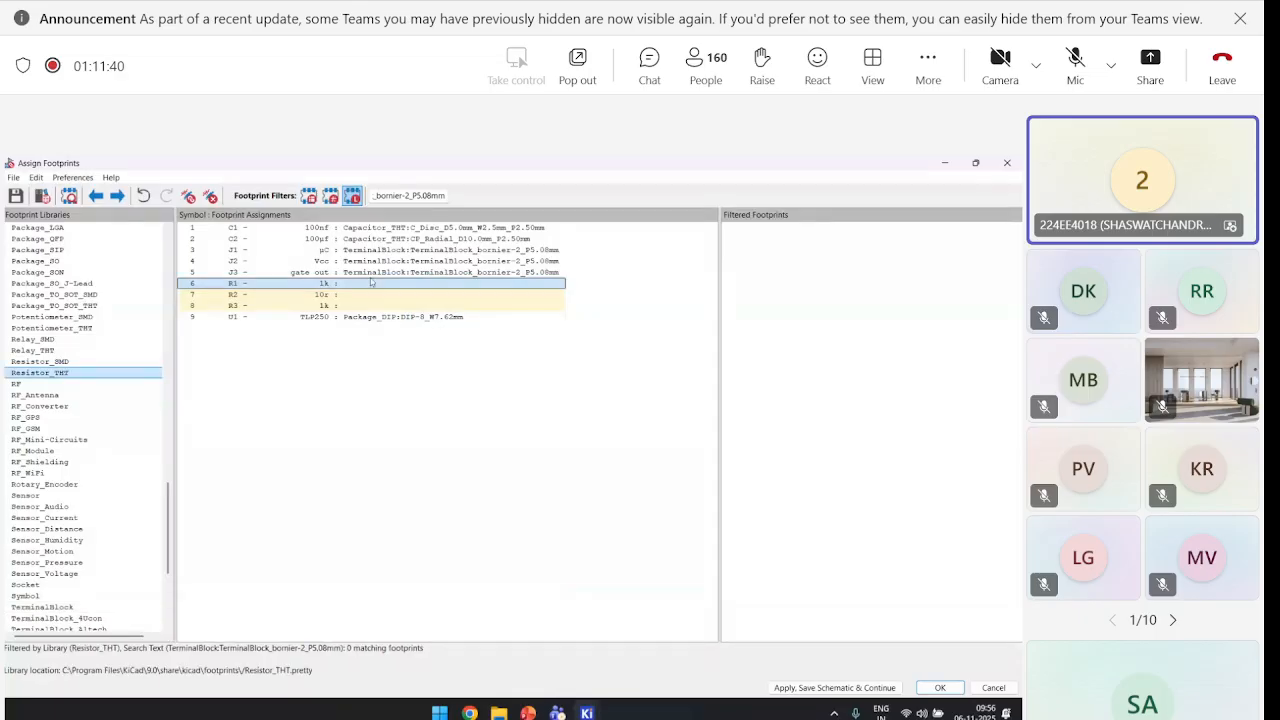
{"action": "left_click", "coordinate": [403, 195]}
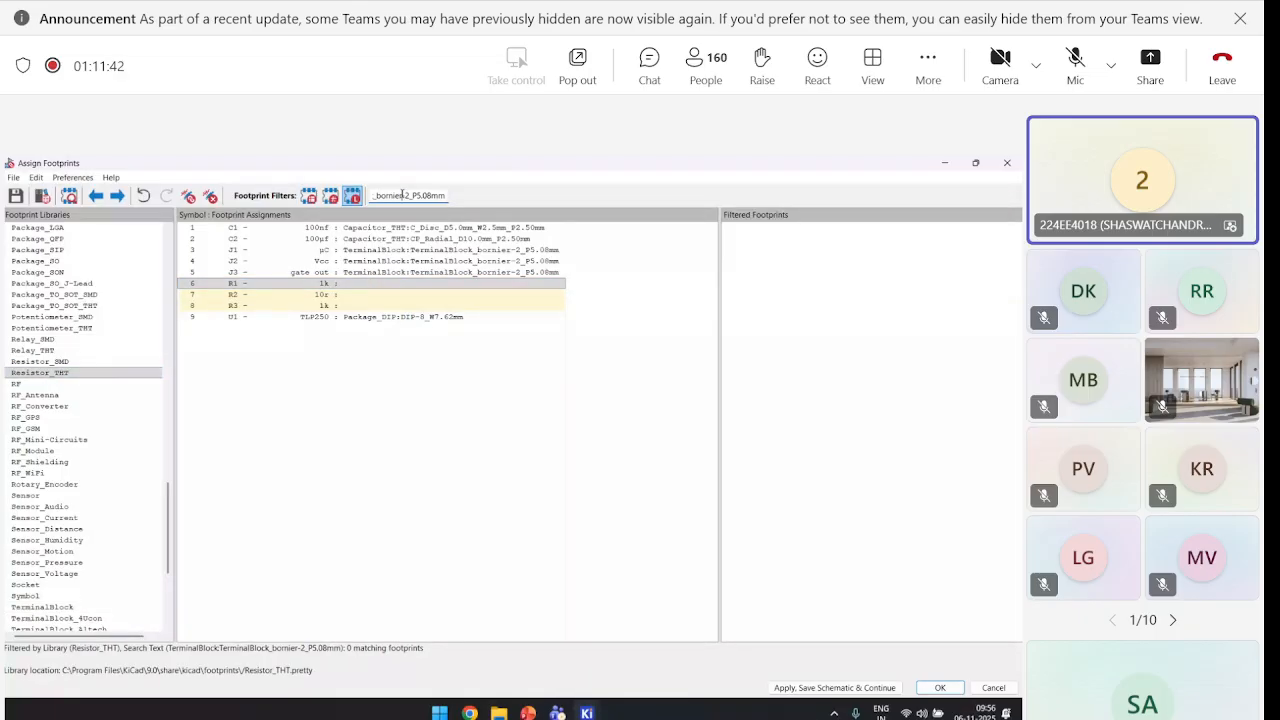
{"action": "key", "text": "ctrl+a"}
{"action": "type", "text": "Resistor_THT:R_Axial_DIN0207_L6.3mm_D2.5mm_P10.16mm_Horizontal"}
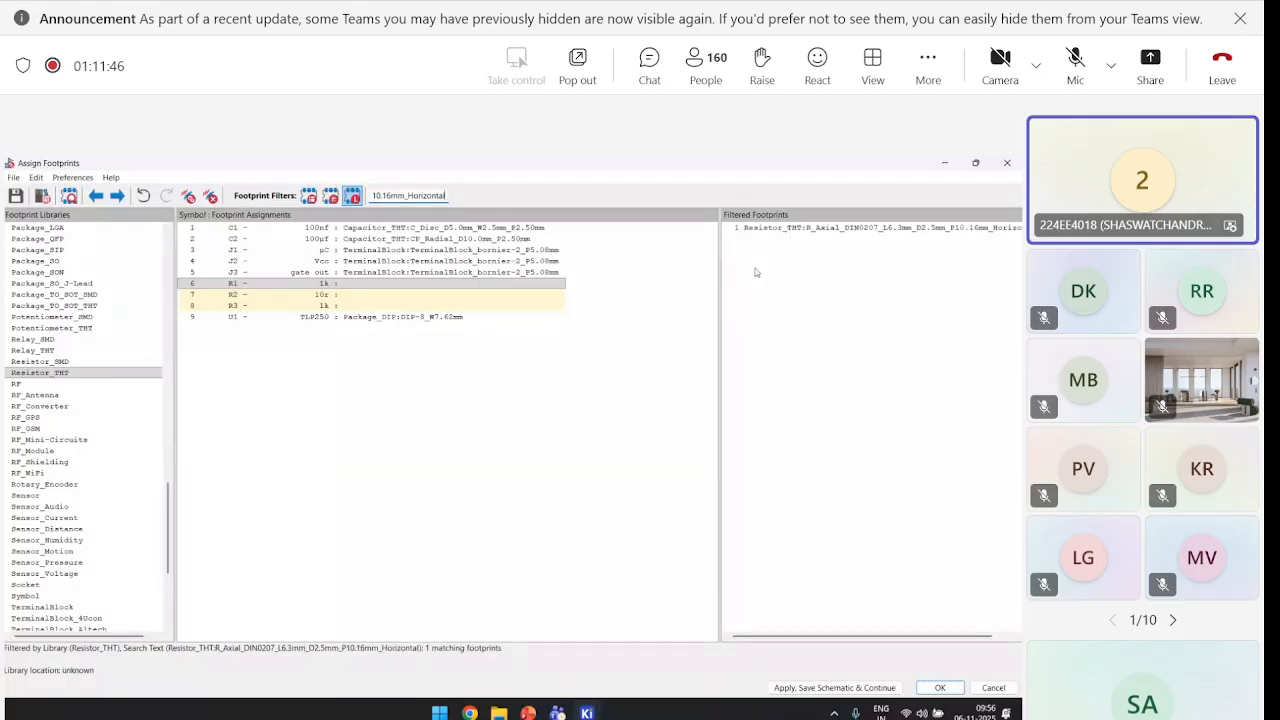
{"action": "left_click", "coordinate": [803, 229]}
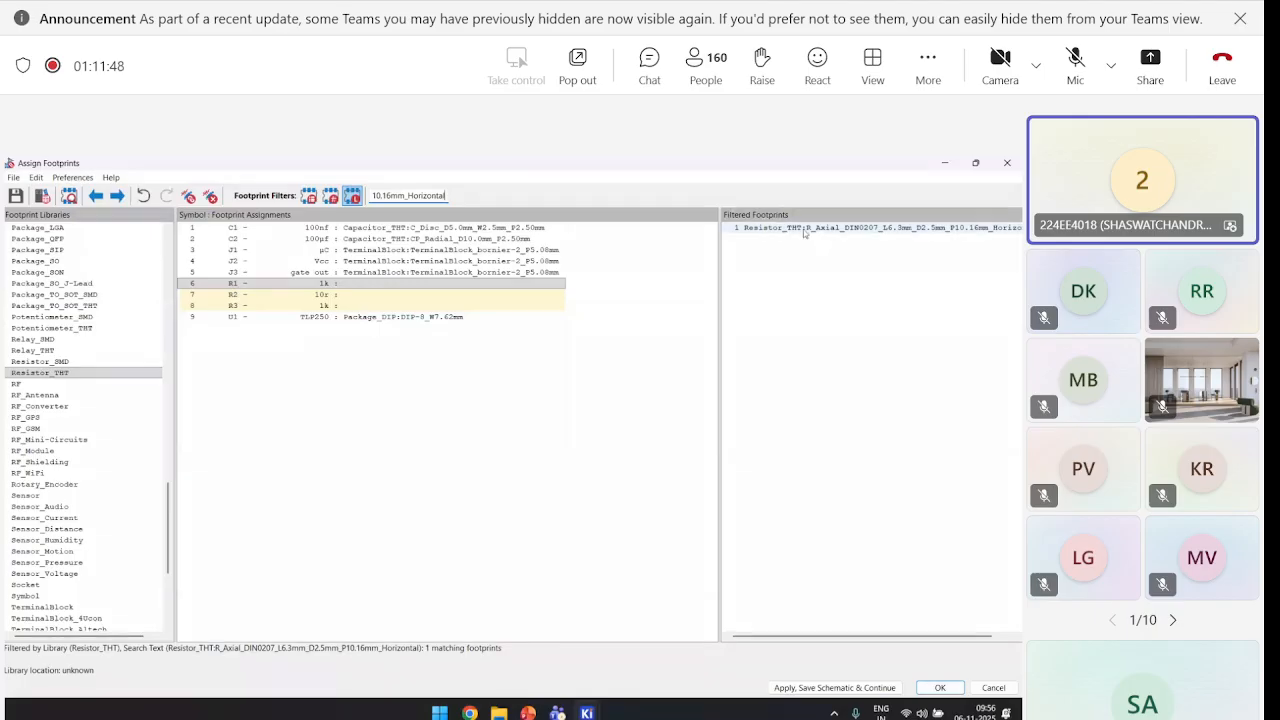
{"action": "double_click", "coordinate": [803, 229]}
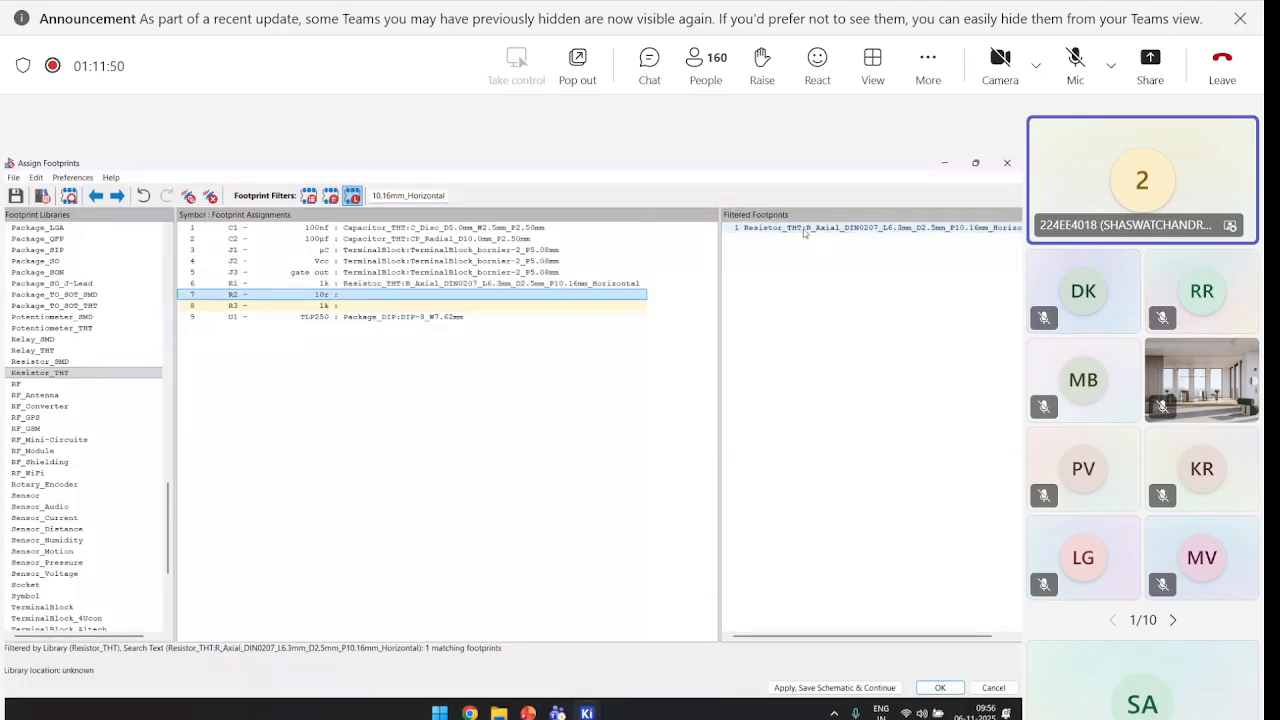
{"action": "double_click", "coordinate": [804, 229]}
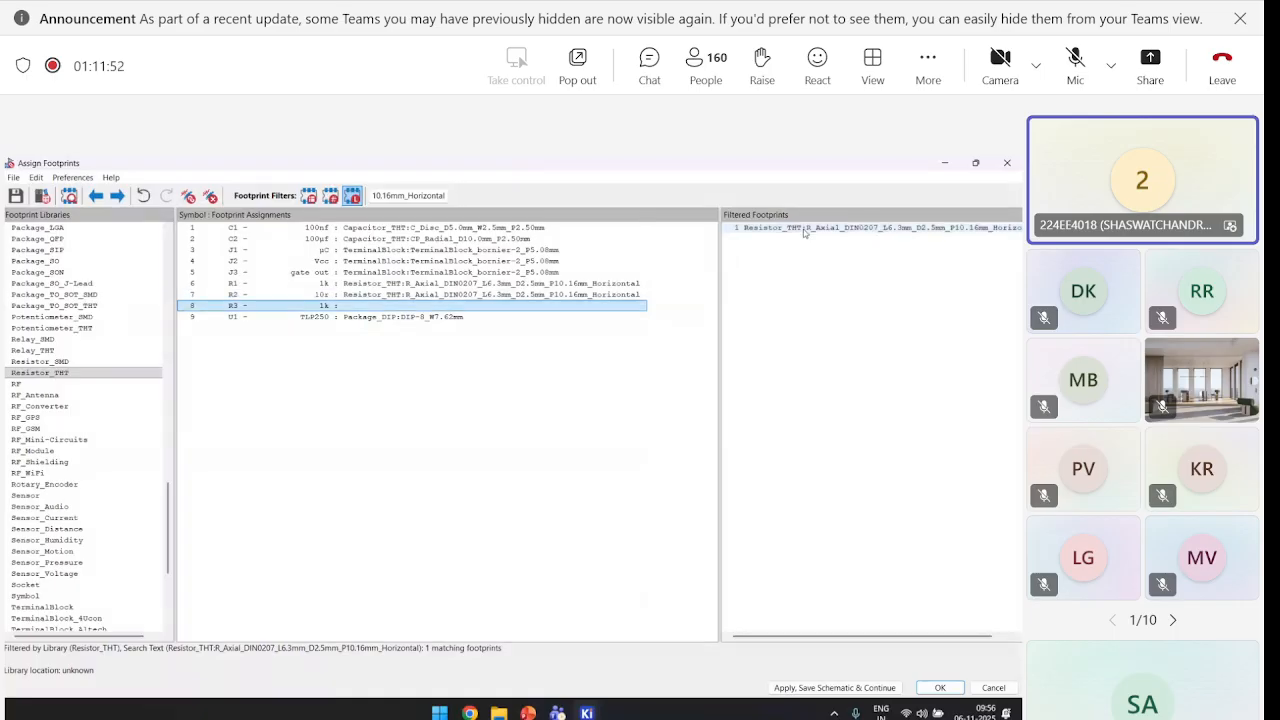
Assign the R_Axial_DIN0207_L6.3mm_D2.5mm_P10.16mm_Horizontal footprint to R3, save the assignments to the schematic, and return to the Schematic Editor
{"action": "double_click", "coordinate": [804, 229]}
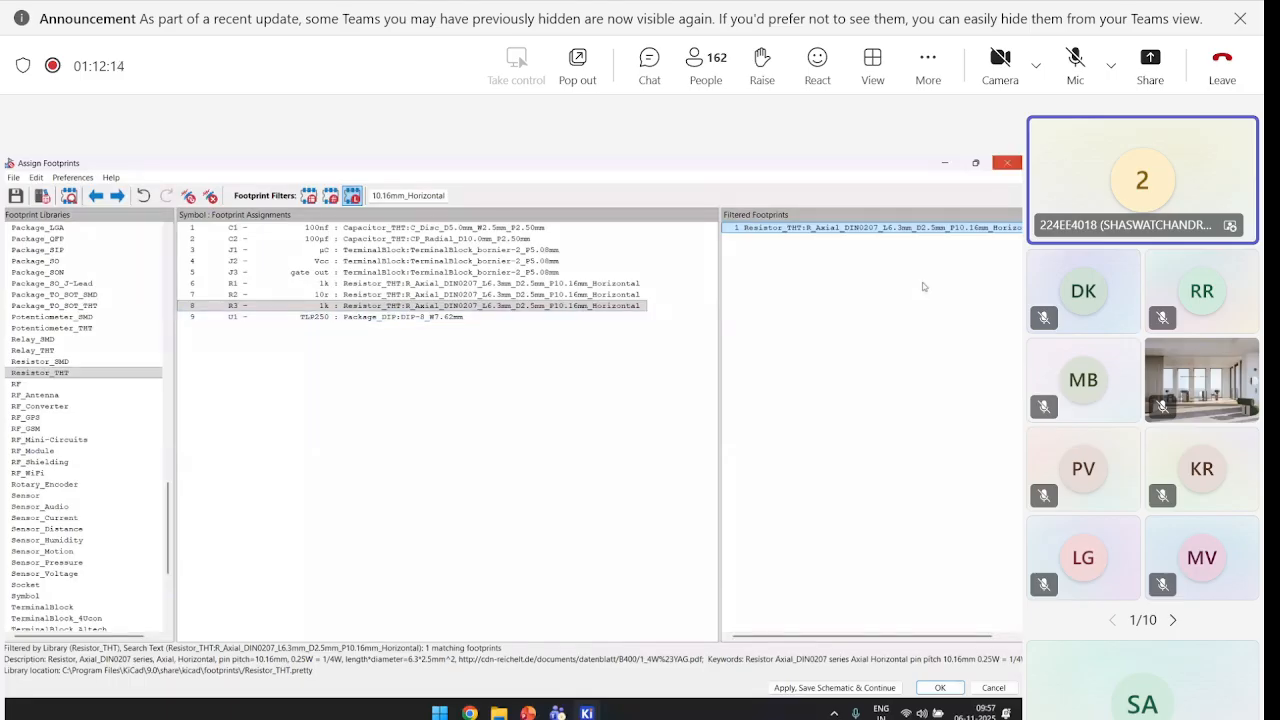
{"action": "left_click", "coordinate": [805, 689]}
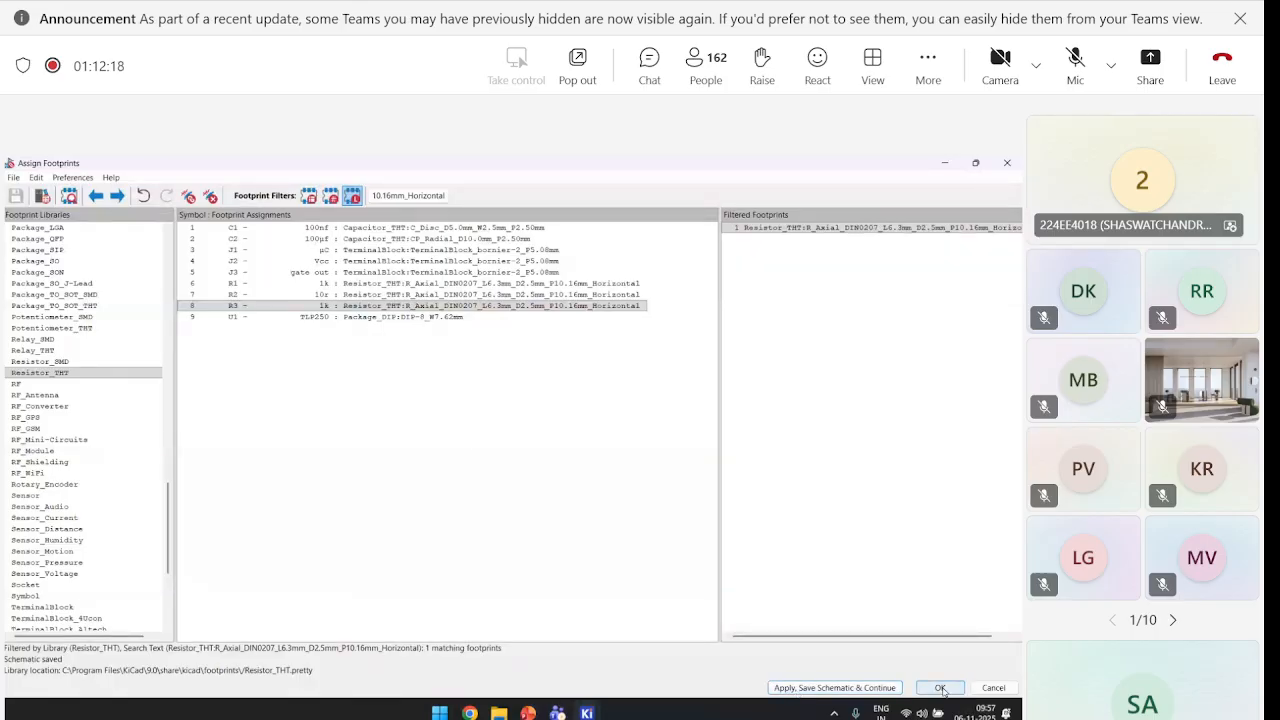
{"action": "left_click", "coordinate": [940, 688]}
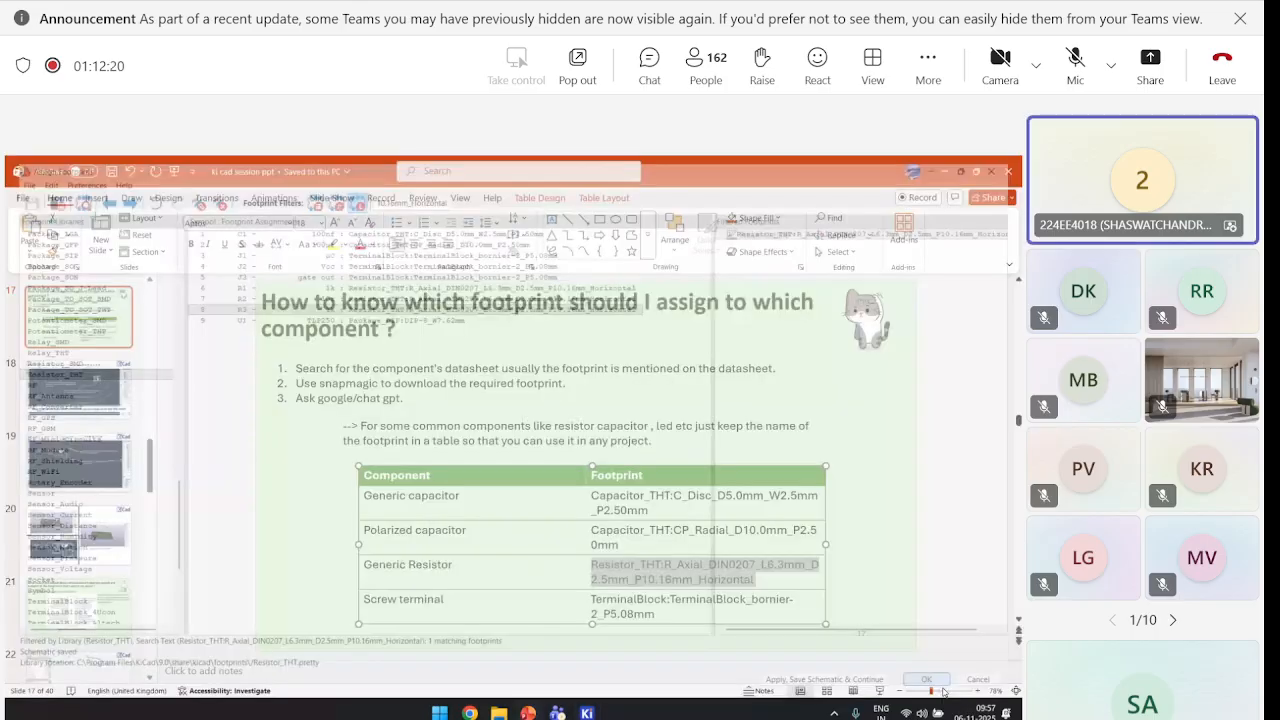
{"action": "left_click", "coordinate": [587, 712]}
{"action": "left_click", "coordinate": [500, 614]}
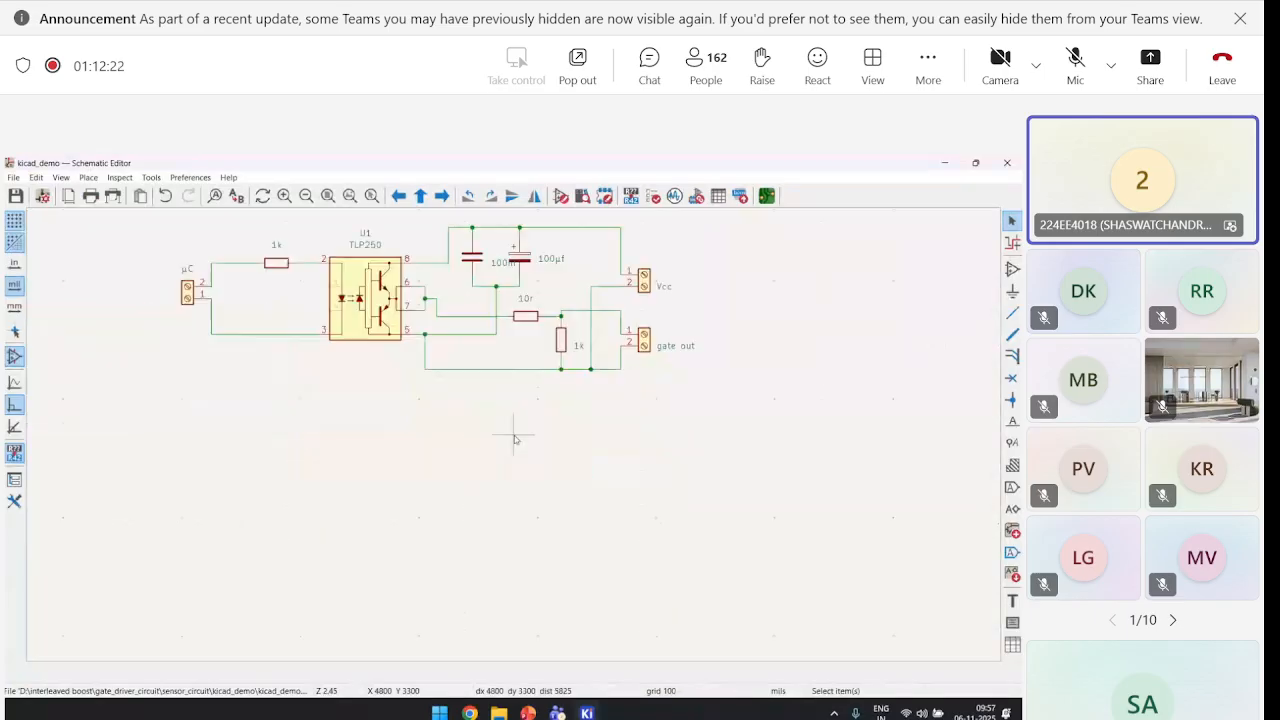
{"action": "middle_click_drag", "start_coordinate": [514, 438], "coordinate": [539, 515]}
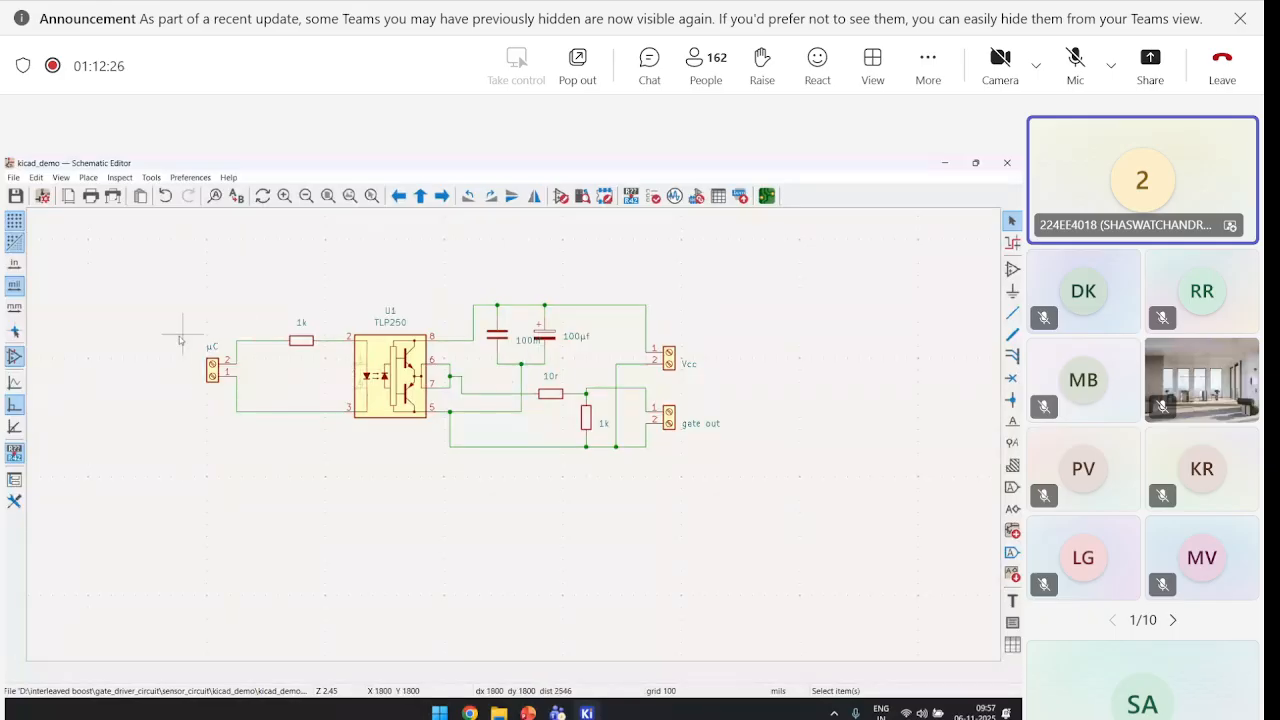
Reopen the footprint assignments and preview the C_Disc_D5.0mm_W2.5mm_P2.50mm footprint of capacitor C1
{"action": "left_click", "coordinate": [697, 196]}
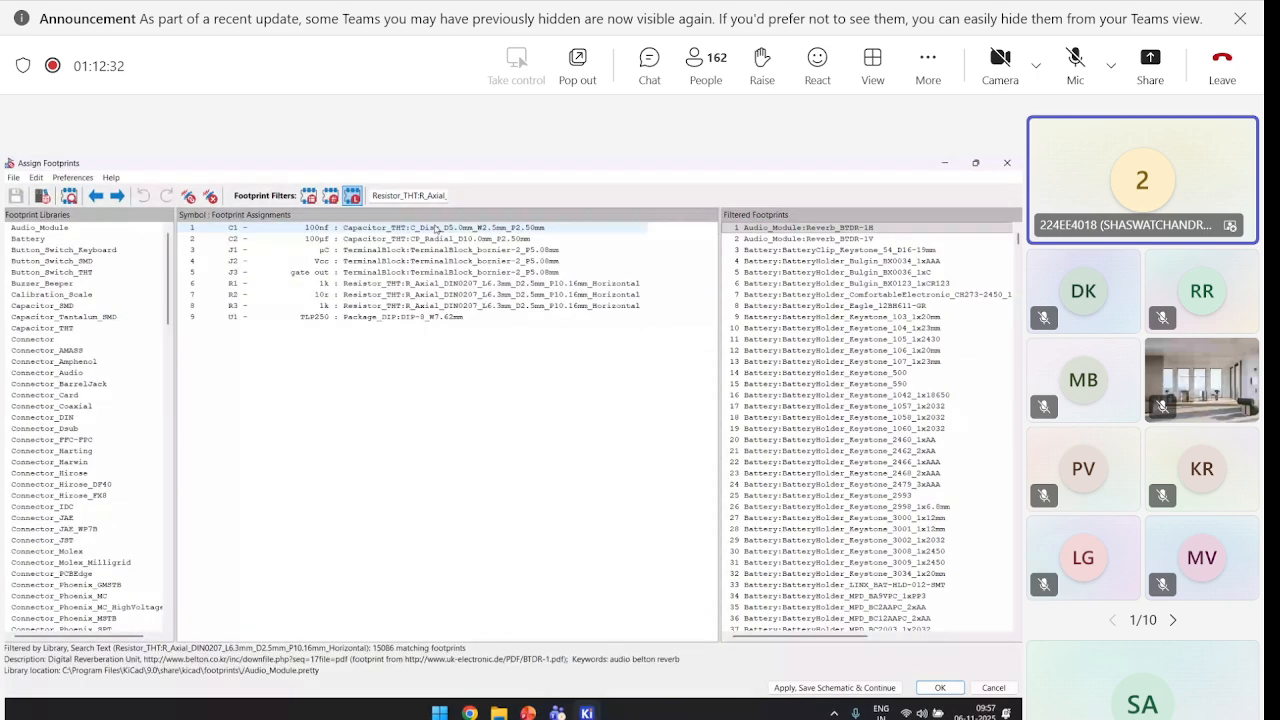
{"action": "left_click", "coordinate": [448, 230]}
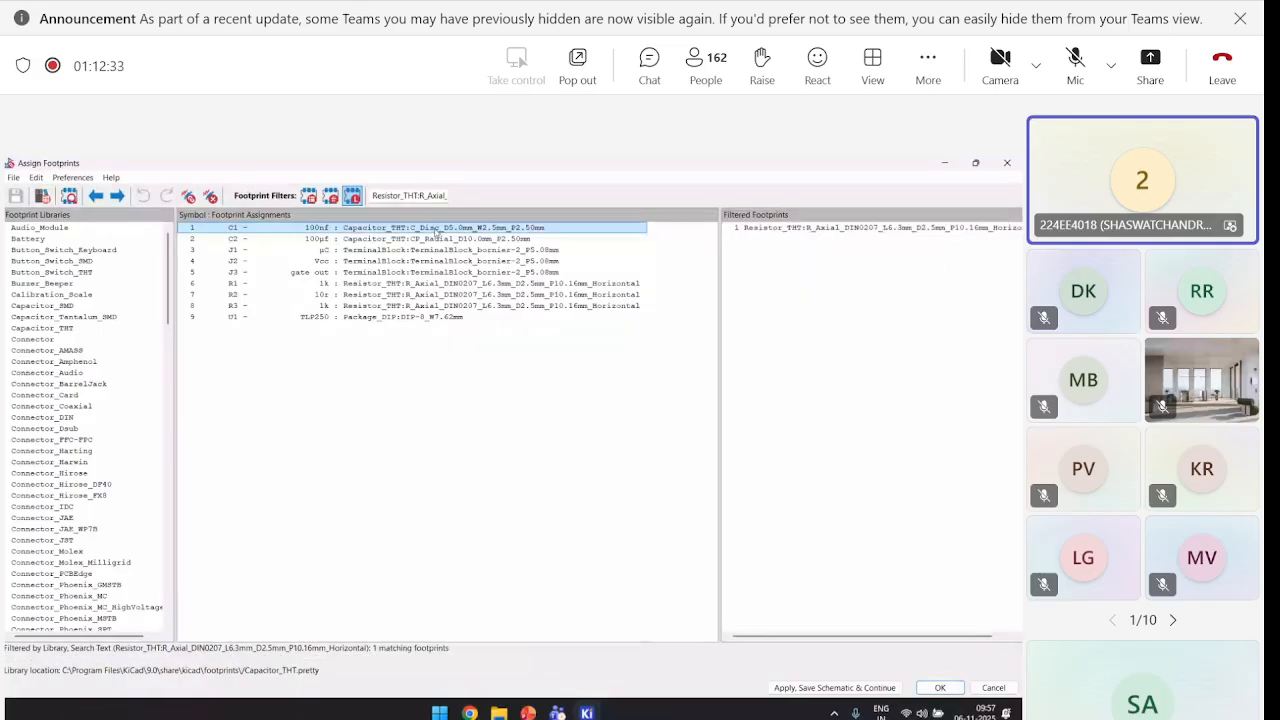
{"action": "right_click", "coordinate": [782, 231]}
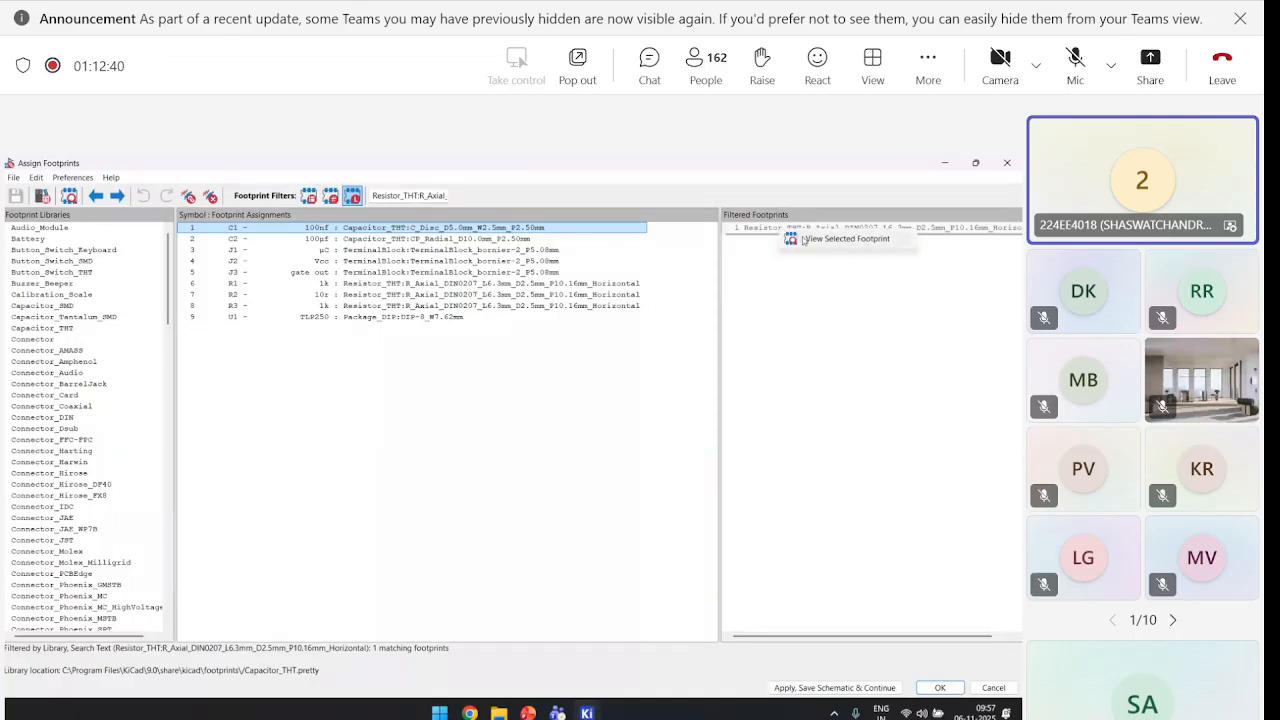
{"action": "left_click", "coordinate": [804, 240]}
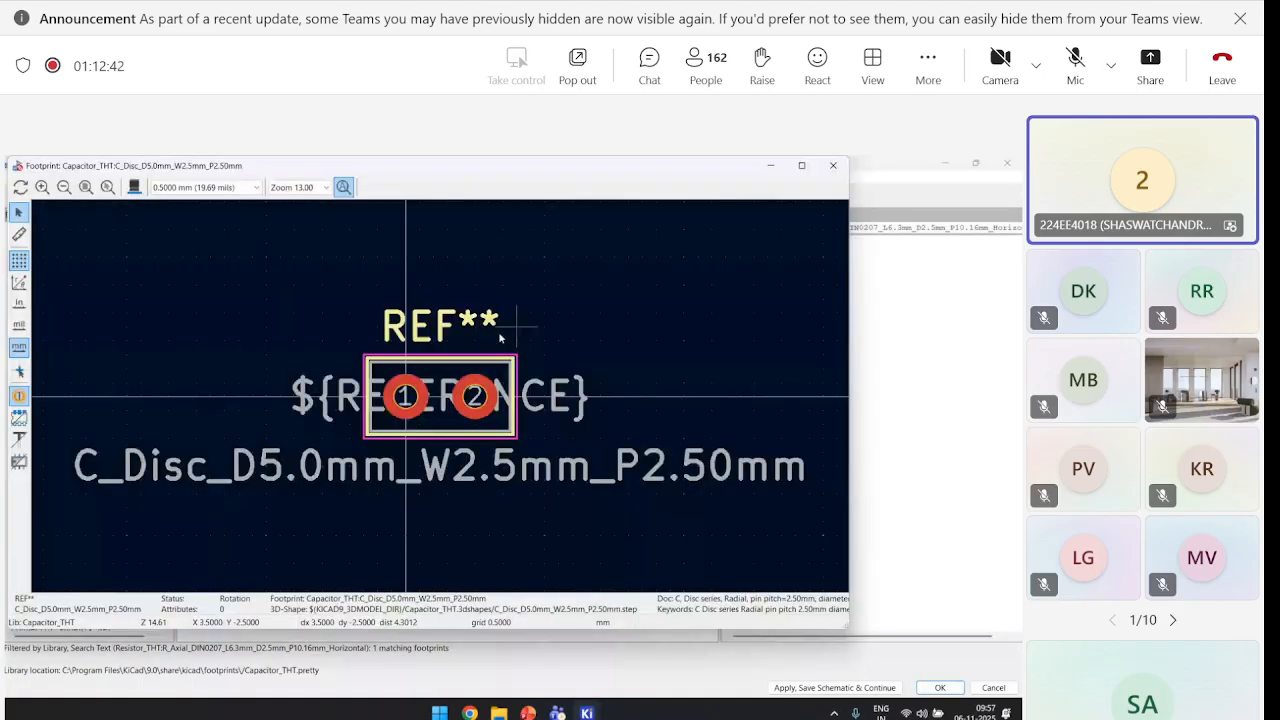
{"action": "middle_click_drag", "start_coordinate": [500, 338], "coordinate": [526, 318]}
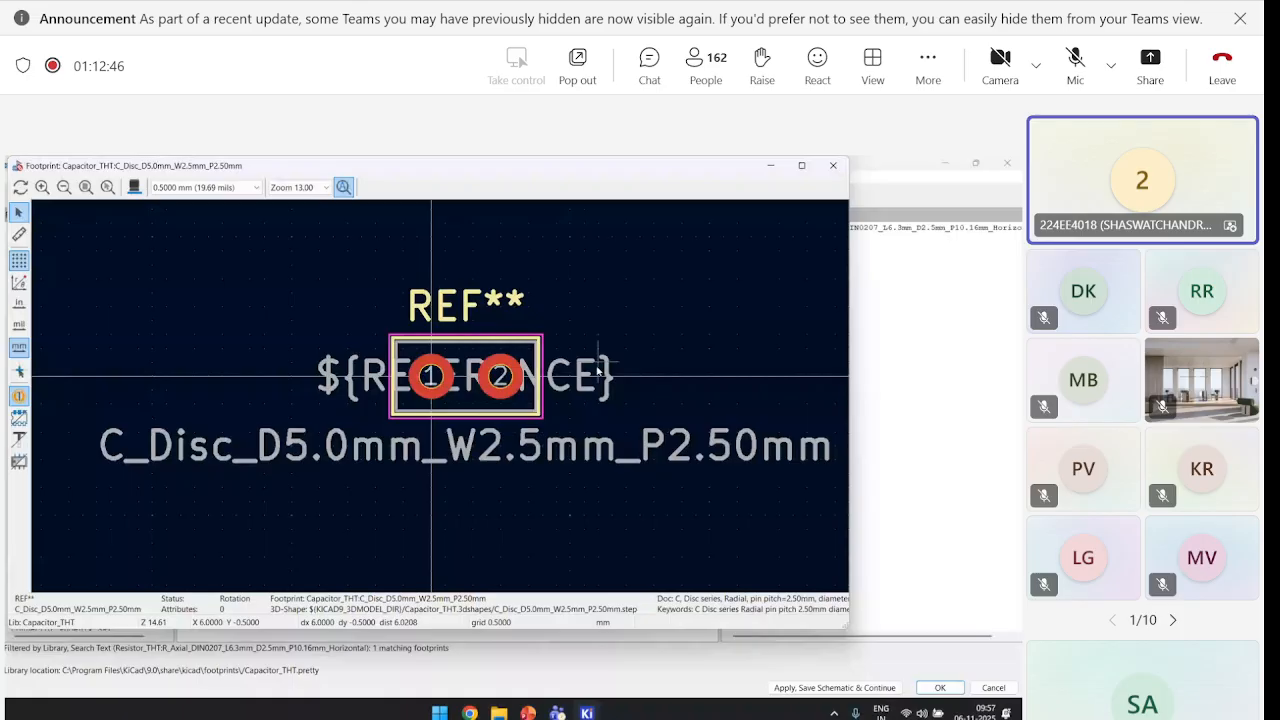
{"action": "left_click", "coordinate": [834, 167]}
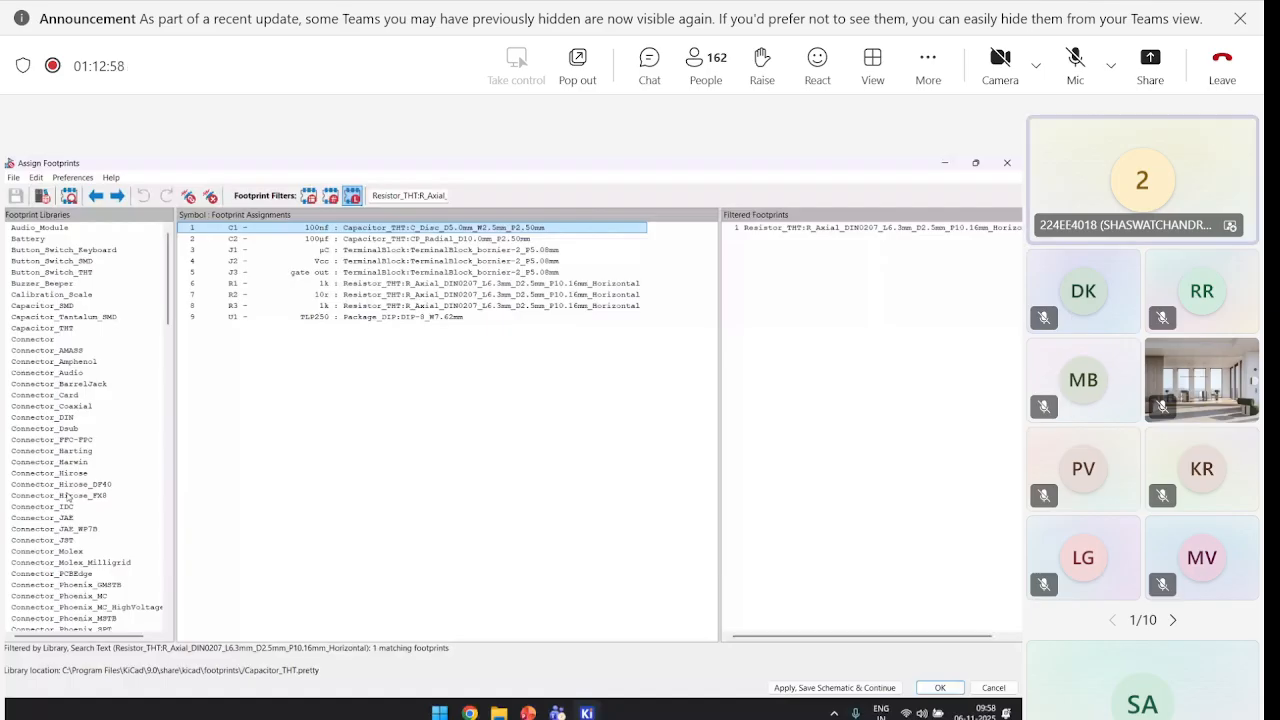
List the whole Resistor_THT library without a search text and preview its R_Array_SIP4 footprint
{"action": "scroll", "coordinate": [60, 505], "scroll_direction": "down", "scroll_amount": 10}
{"action": "scroll", "coordinate": [52, 510], "scroll_direction": "down", "scroll_amount": 15}
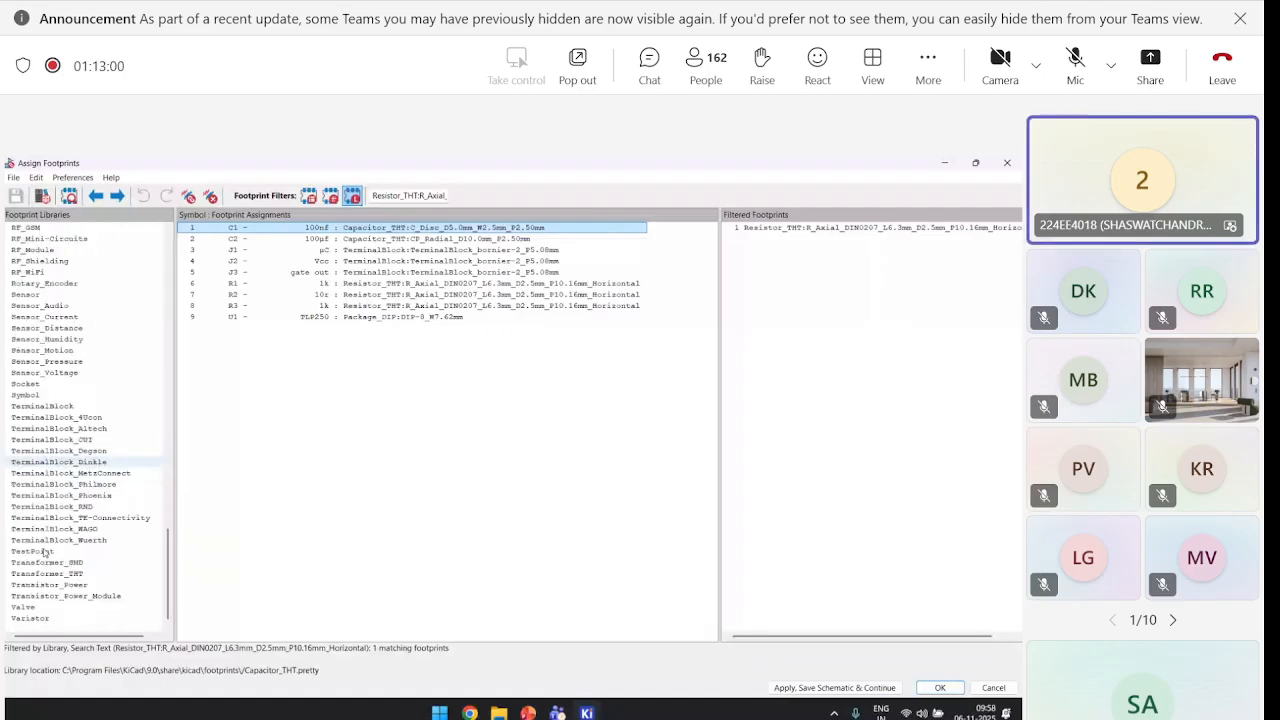
{"action": "scroll", "coordinate": [50, 380], "scroll_direction": "up", "scroll_amount": 6}
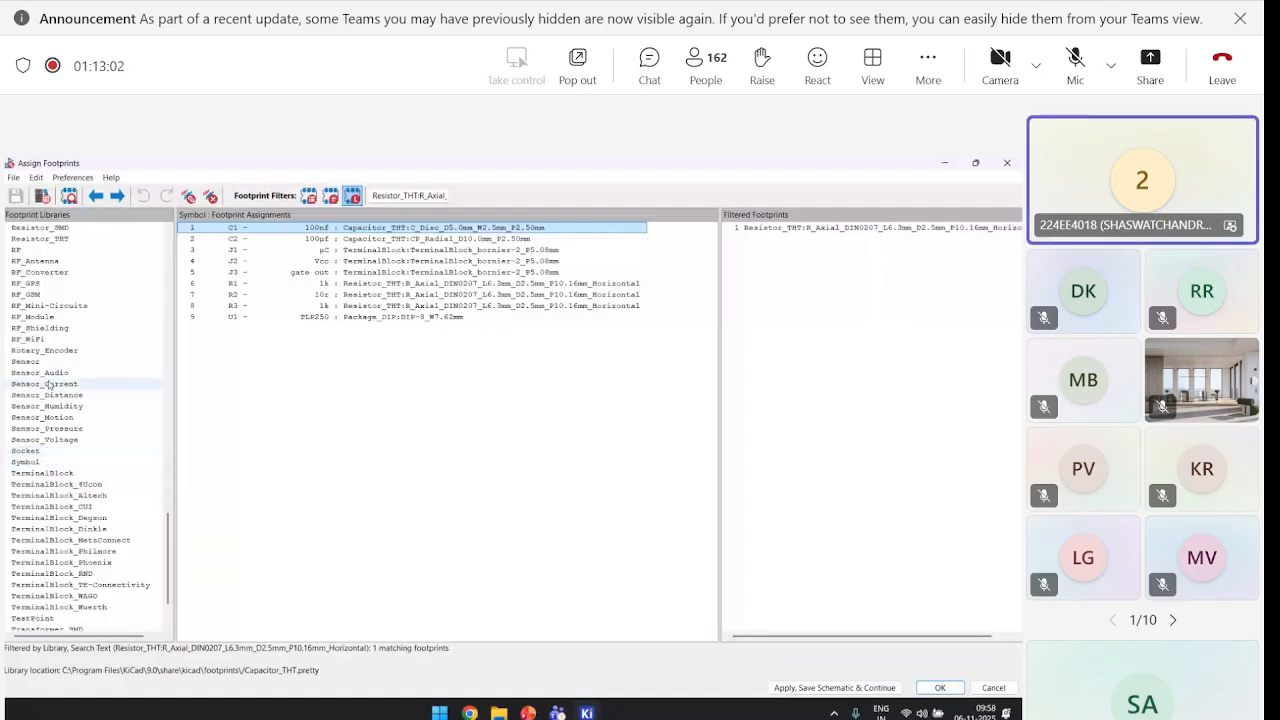
{"action": "left_click", "coordinate": [64, 373]}
{"action": "left_click", "coordinate": [422, 229]}
{"action": "left_click", "coordinate": [407, 195]}
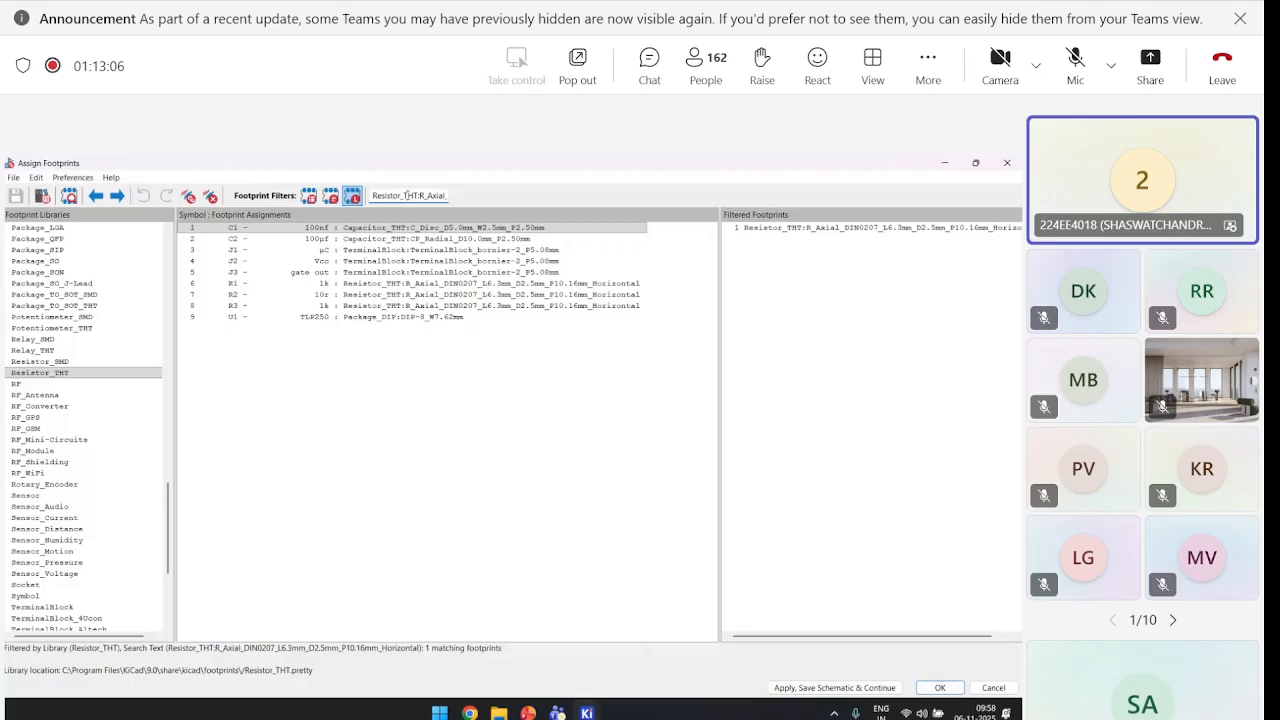
{"action": "key", "text": "ctrl+a"}
{"action": "key", "text": "BackSpace"}
{"action": "left_click", "coordinate": [870, 228]}
{"action": "left_click", "coordinate": [69, 196]}
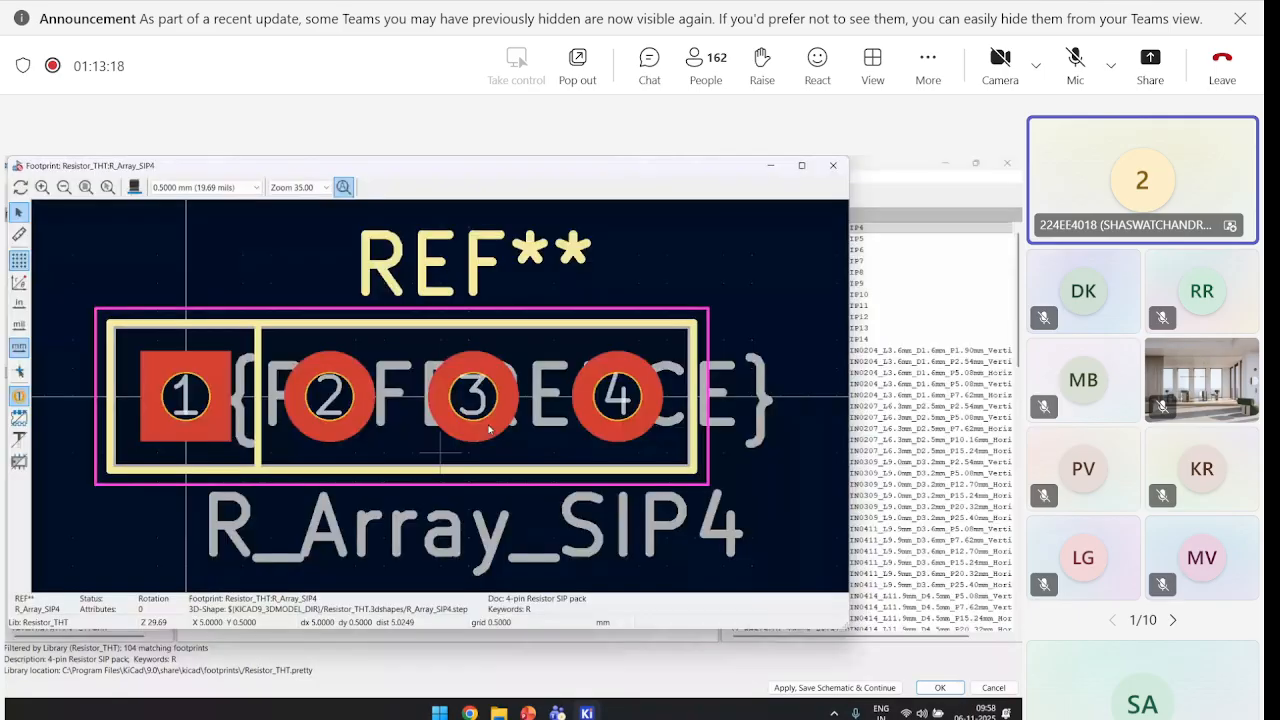
Assign the footprint Resistor_THT:R_Array_SIP7 to C1 and inspect its pad layout in the footprint viewer
{"action": "left_click", "coordinate": [805, 261]}
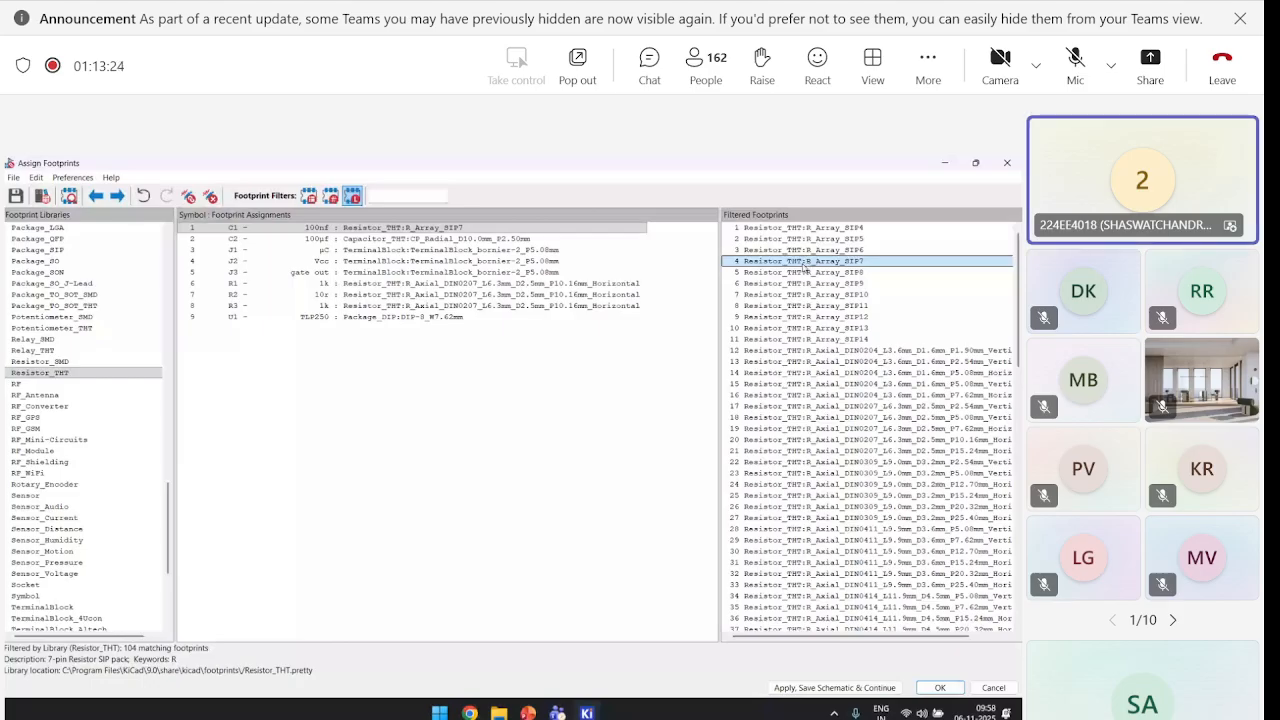
{"action": "double_click", "coordinate": [804, 262]}
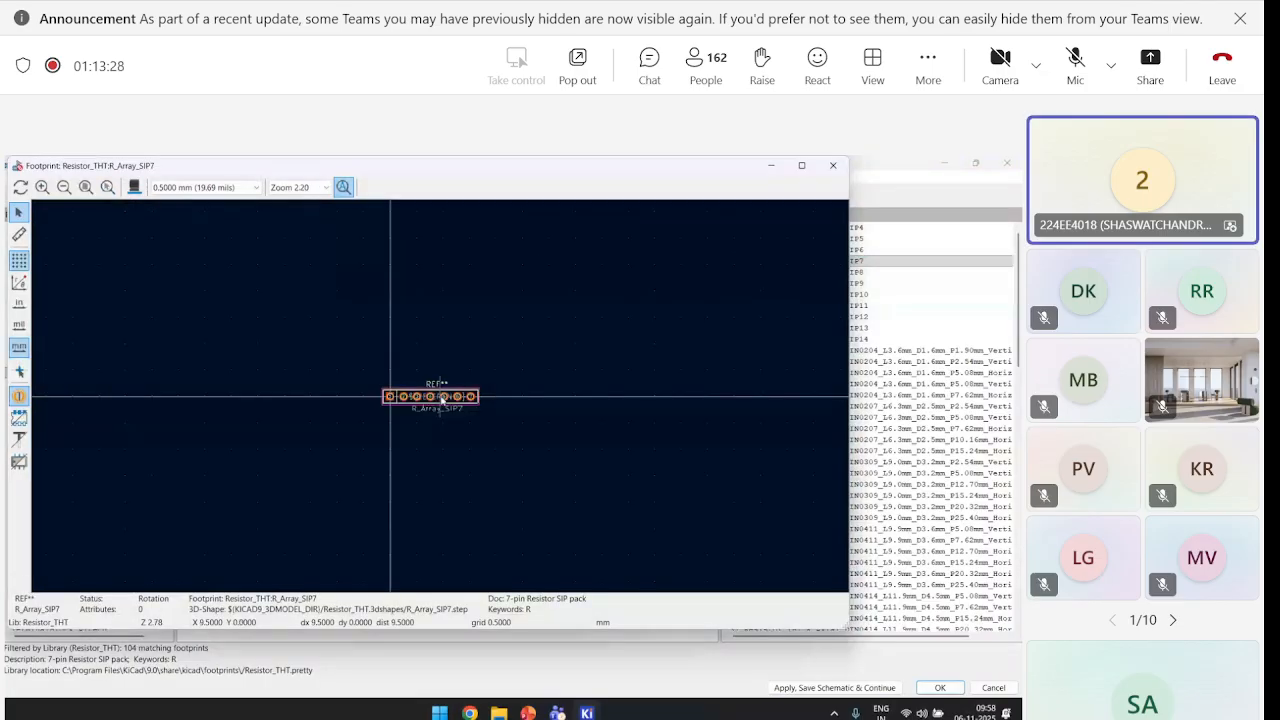
{"action": "scroll", "coordinate": [823, 212], "scroll_direction": "up", "scroll_amount": 5}
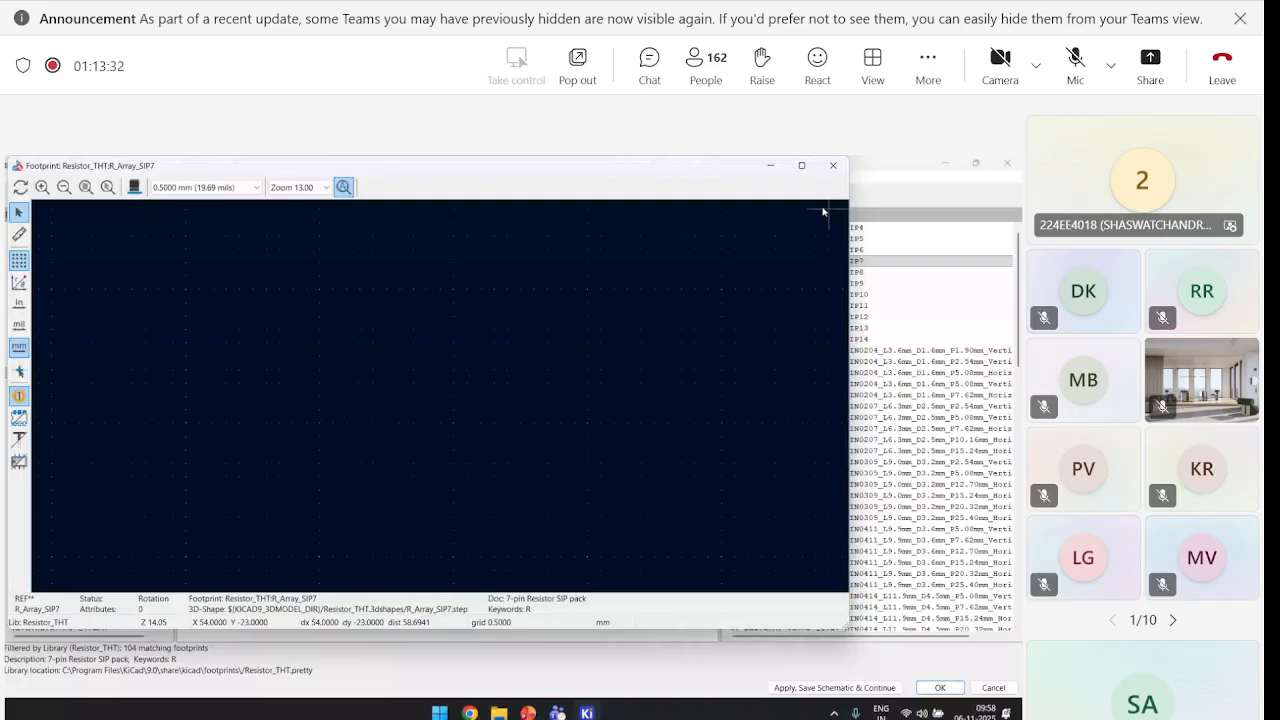
{"action": "left_click", "coordinate": [833, 165]}
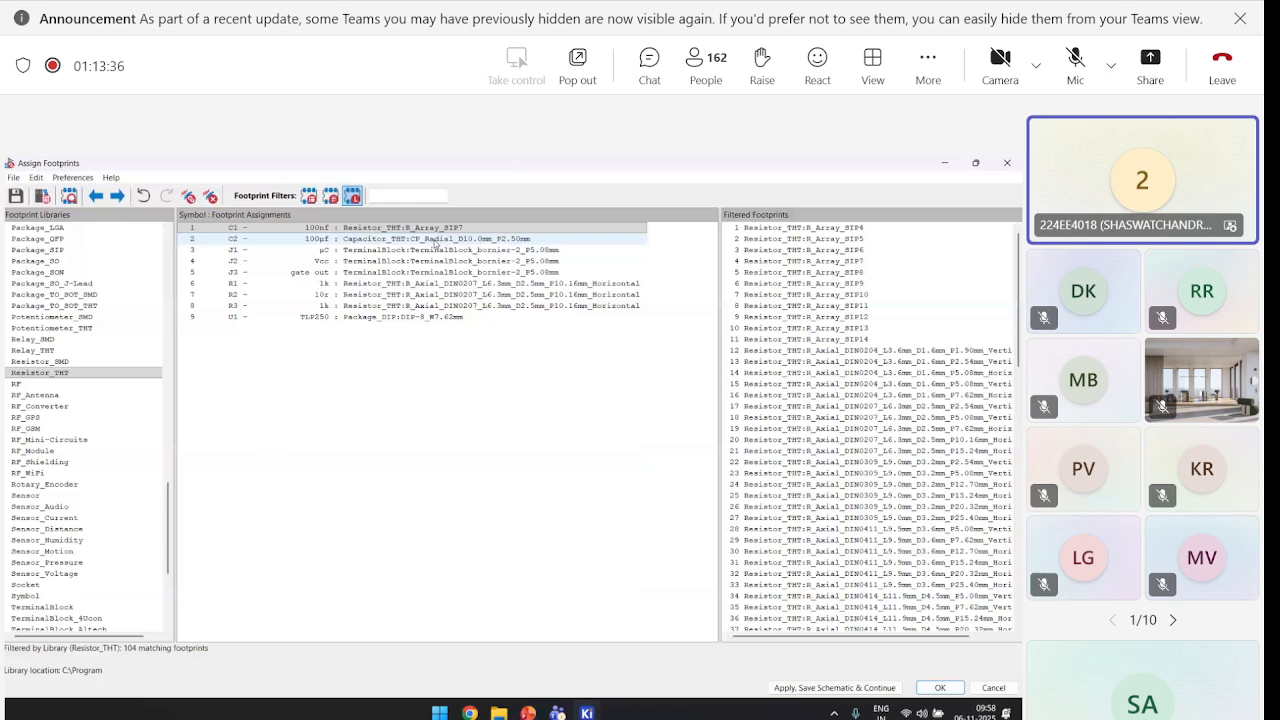
Show the Capacitor_THT library for C2 and preview its CP_Radial_D10.0mm_P2.50mm footprint
{"action": "left_click", "coordinate": [437, 240]}
{"action": "scroll", "coordinate": [92, 300], "scroll_direction": "up", "scroll_amount": 14}
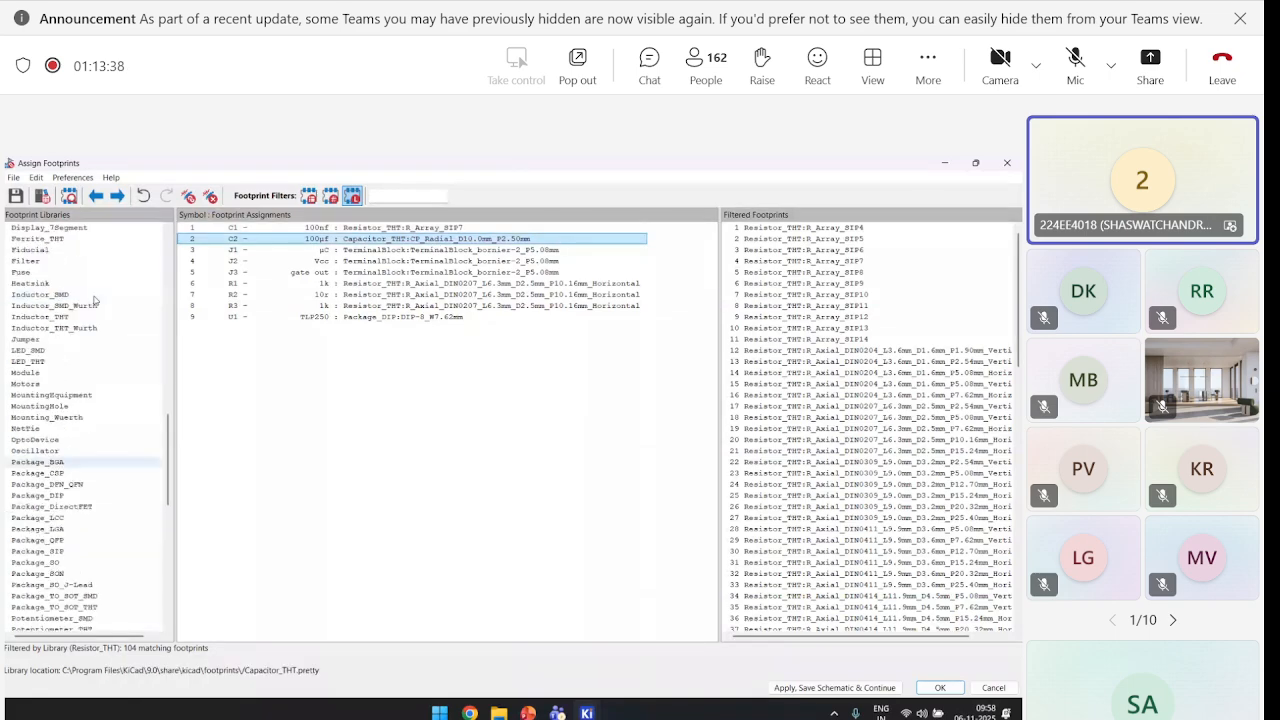
{"action": "scroll", "coordinate": [92, 300], "scroll_direction": "up", "scroll_amount": 10}
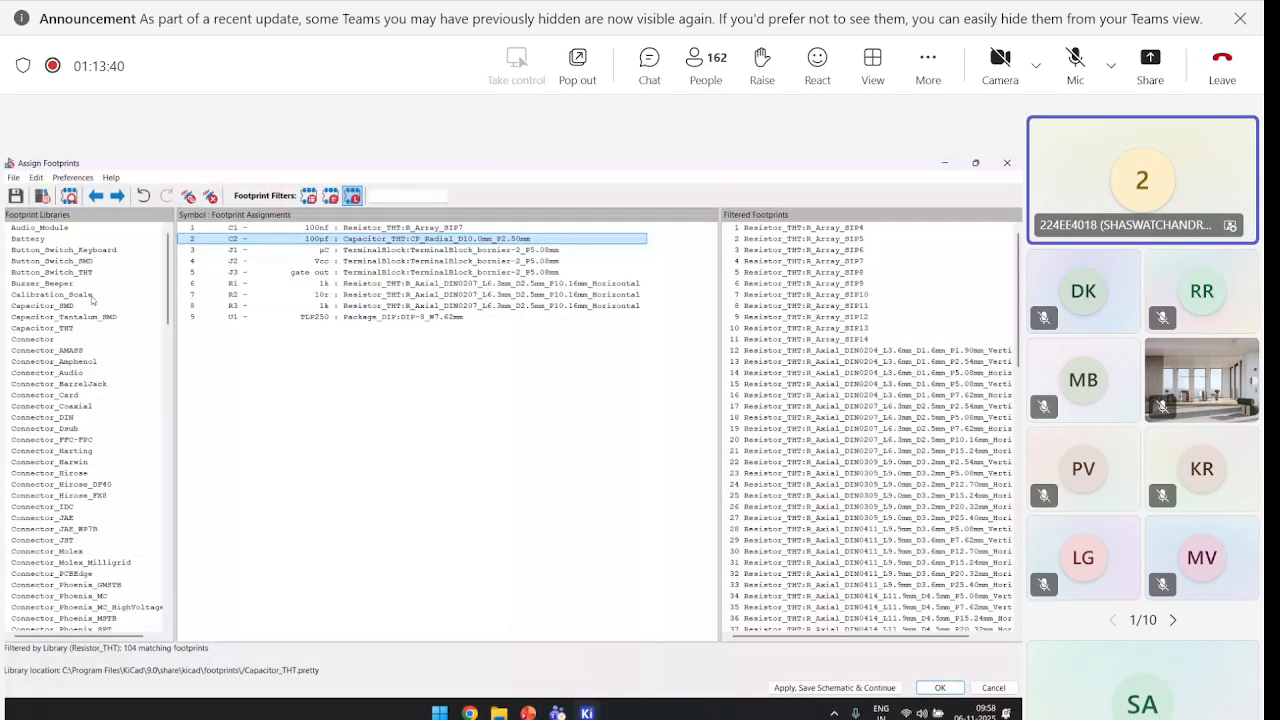
{"action": "left_click", "coordinate": [42, 328]}
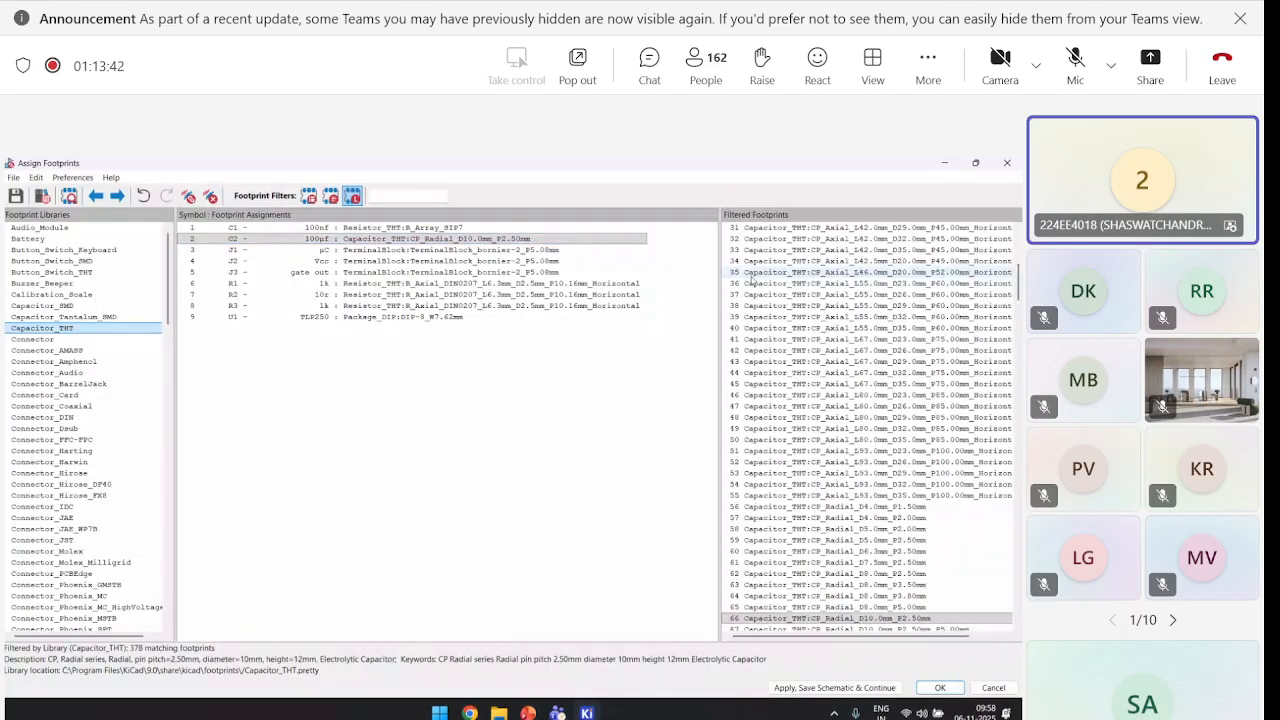
{"action": "left_click", "coordinate": [443, 241]}
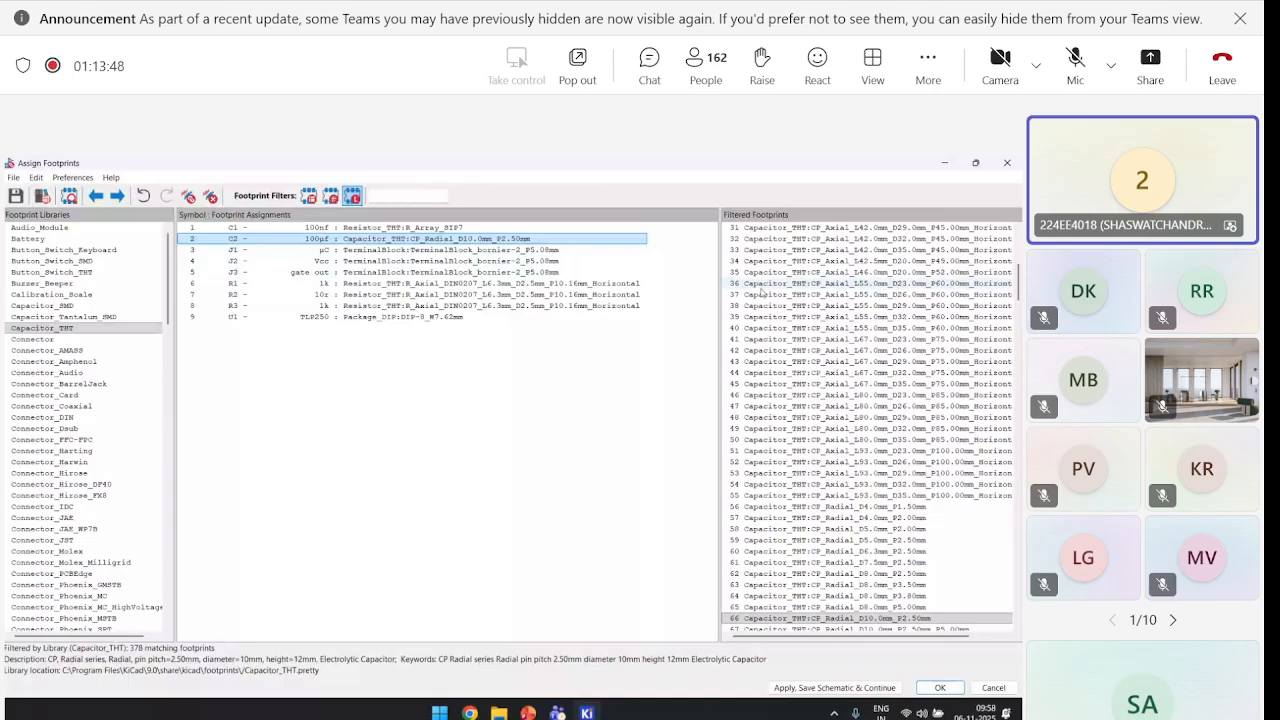
{"action": "scroll", "coordinate": [830, 330], "scroll_direction": "down", "scroll_amount": 5}
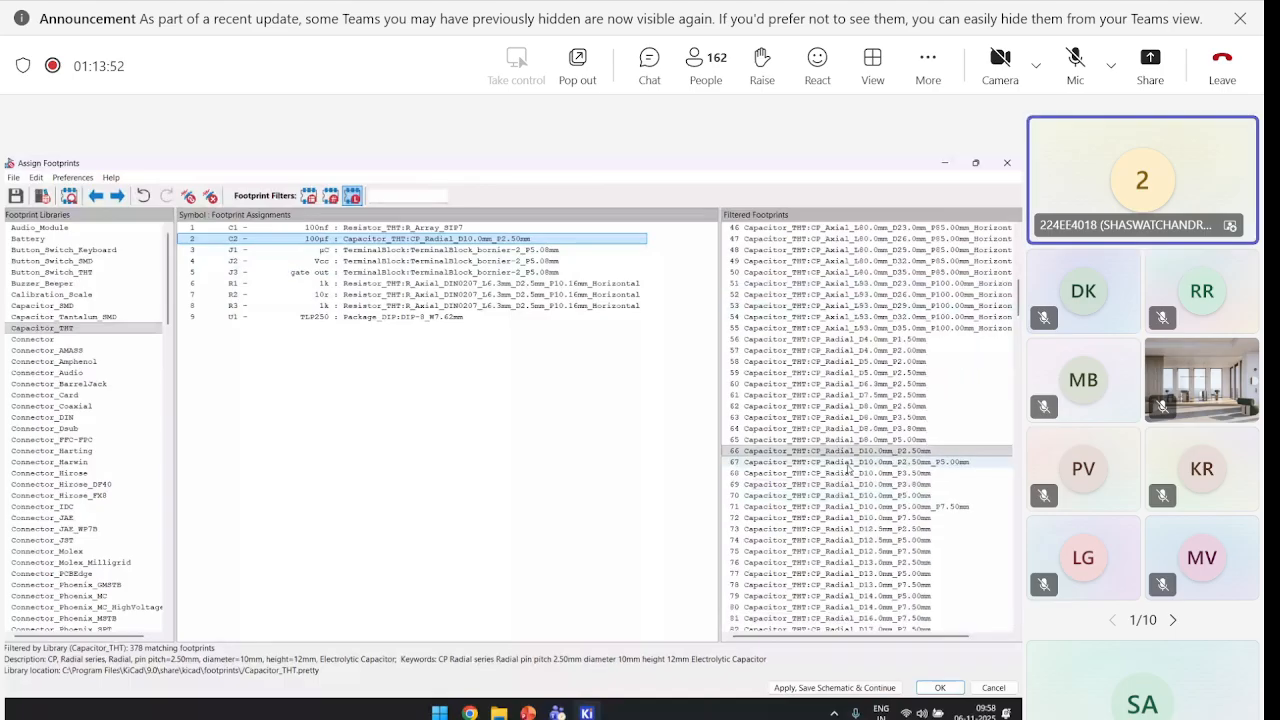
{"action": "right_click", "coordinate": [848, 466]}
{"action": "left_click", "coordinate": [874, 464]}
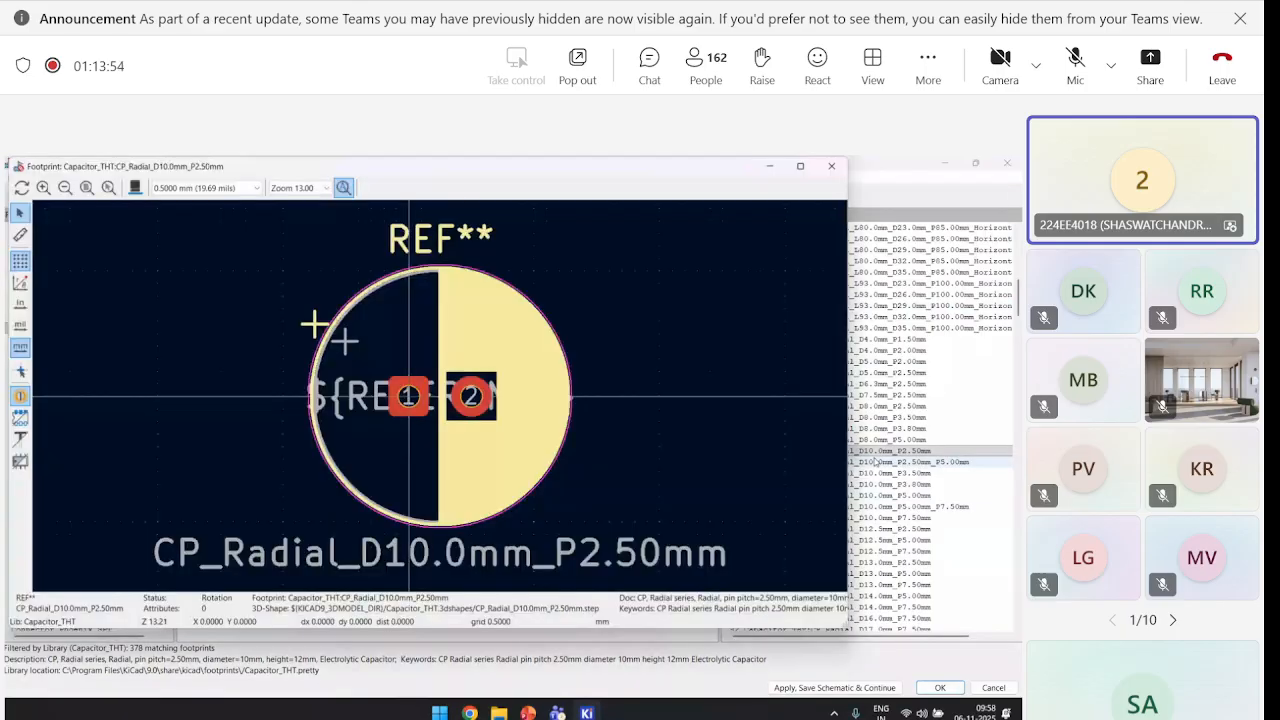
{"action": "scroll", "coordinate": [488, 432], "scroll_direction": "down", "scroll_amount": 5}
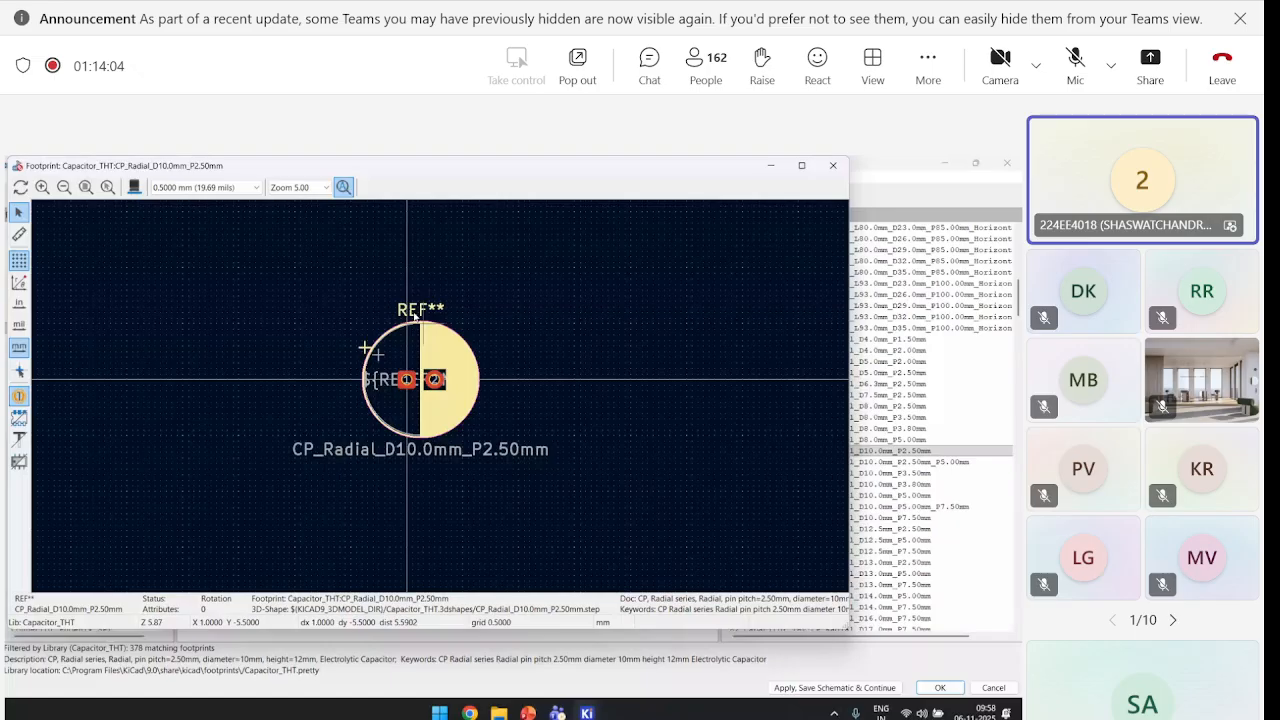
{"action": "left_click", "coordinate": [943, 197]}
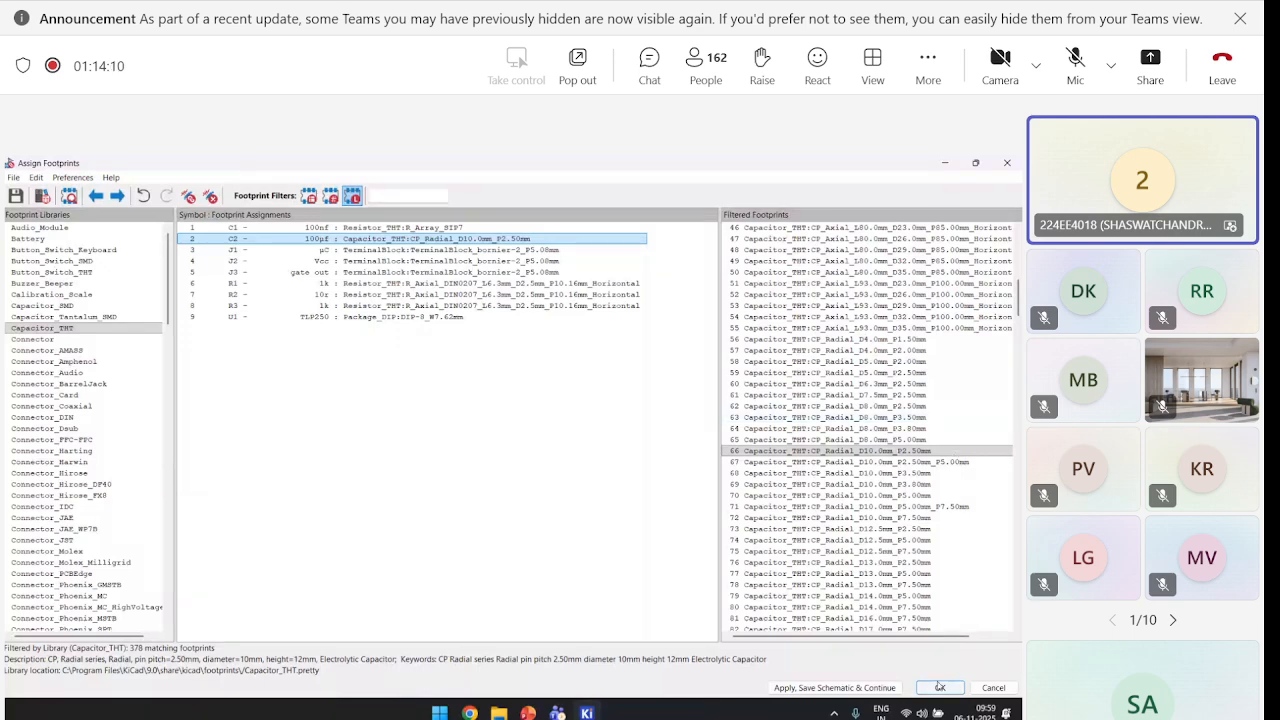
Accept the footprint assignments and open the kicad_demo board in the PCB Editor
{"action": "left_click", "coordinate": [940, 687]}
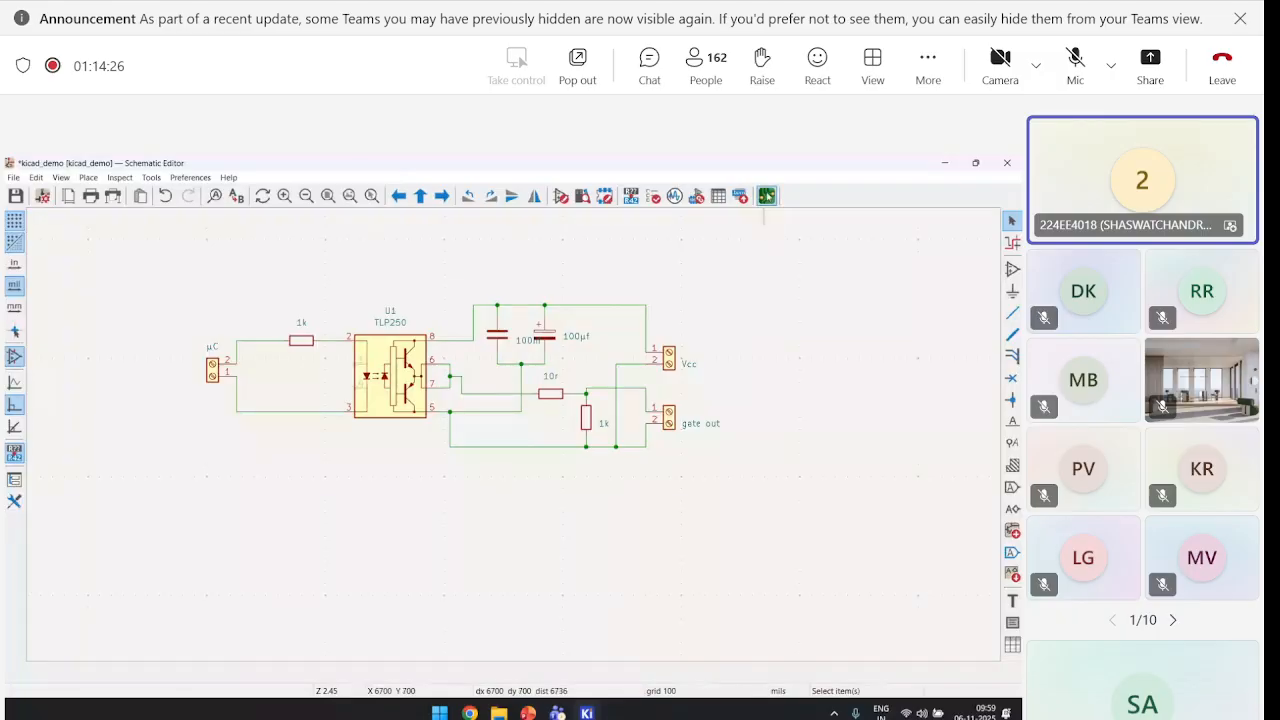
{"action": "left_click", "coordinate": [767, 196]}
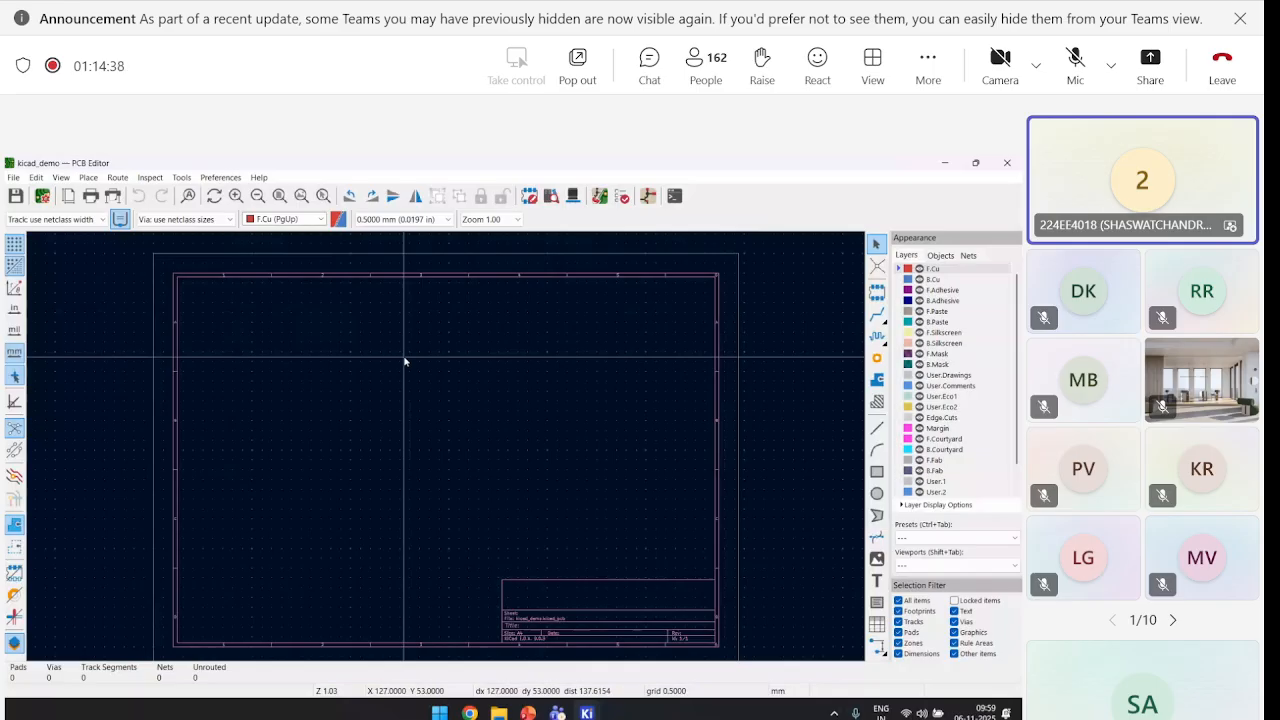
{"action": "middle_click_drag", "start_coordinate": [405, 361], "coordinate": [407, 341]}
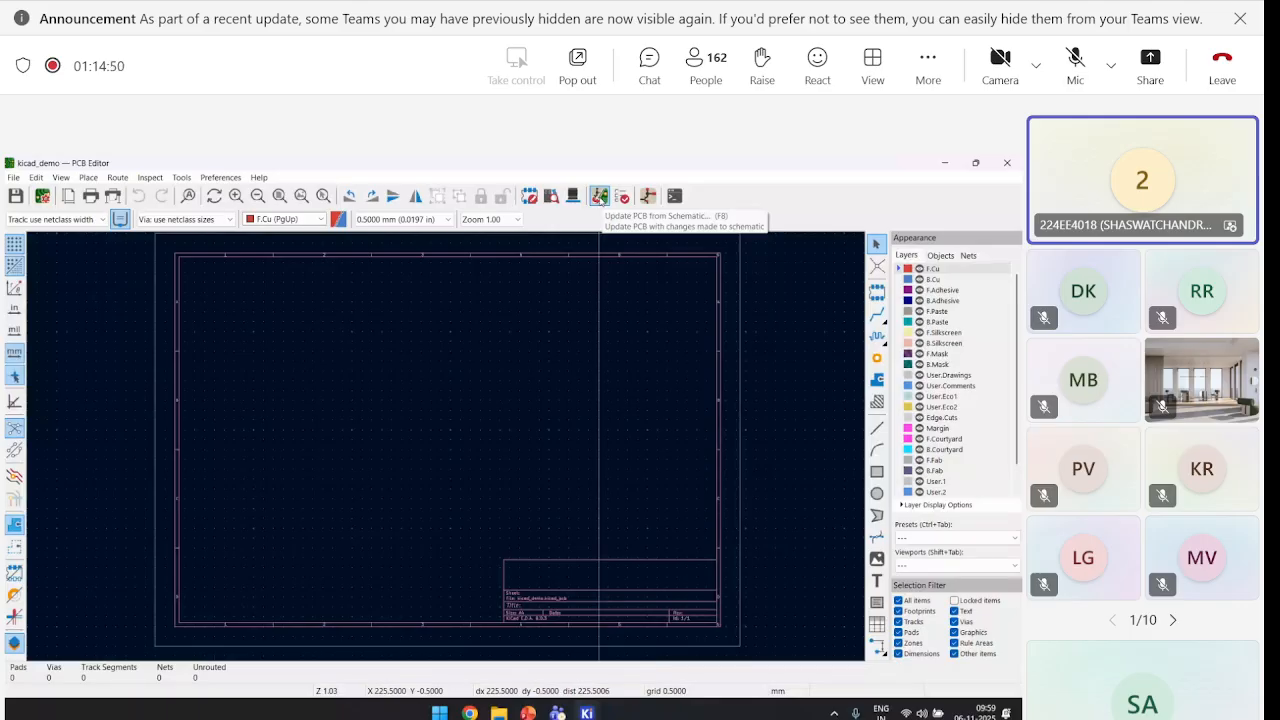
Update the PCB from the schematic and place the imported footprints as a group near the drawing sheet's upper-right corner
{"action": "left_click", "coordinate": [599, 196]}
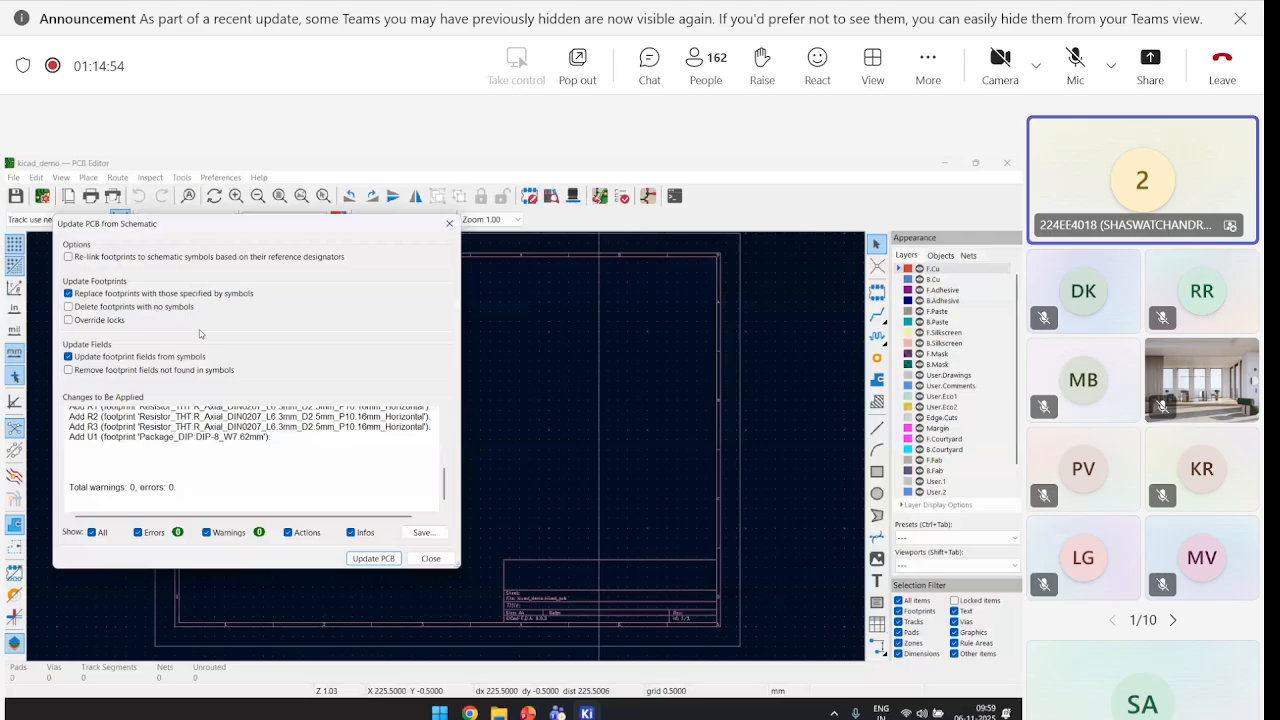
{"action": "left_click", "coordinate": [368, 565]}
{"action": "left_click", "coordinate": [430, 558]}
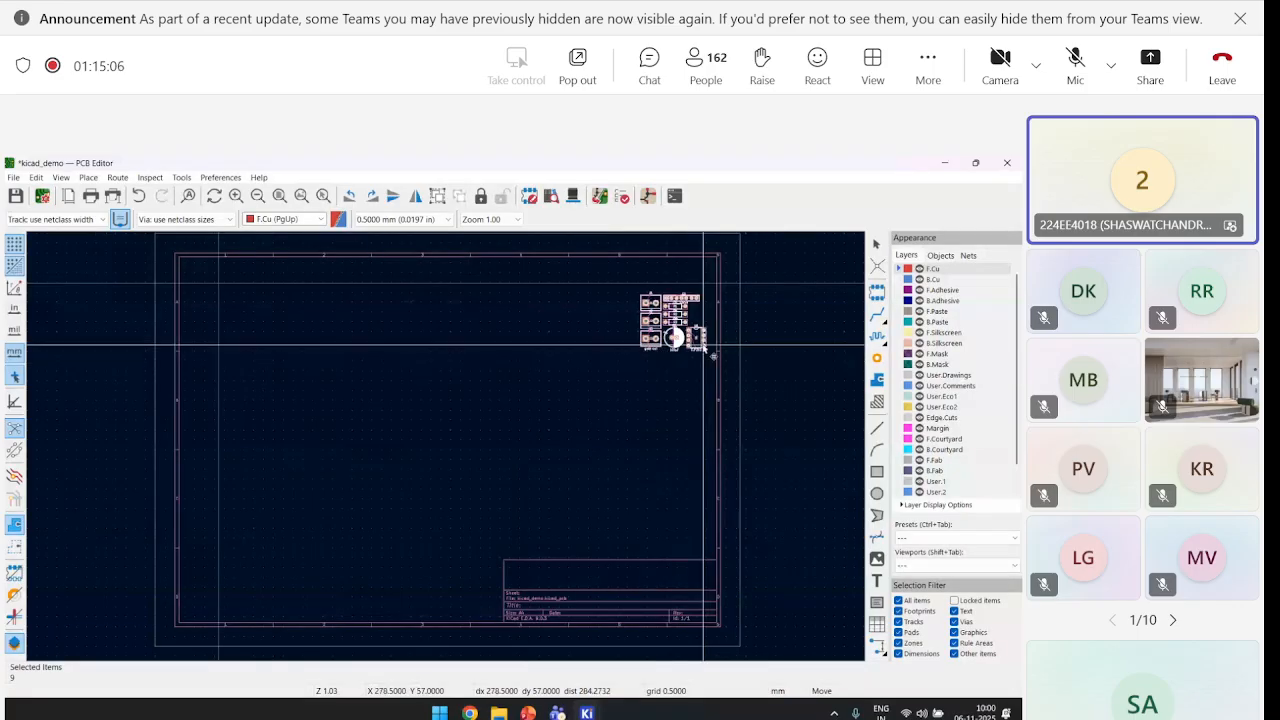
{"action": "left_click", "coordinate": [613, 352]}
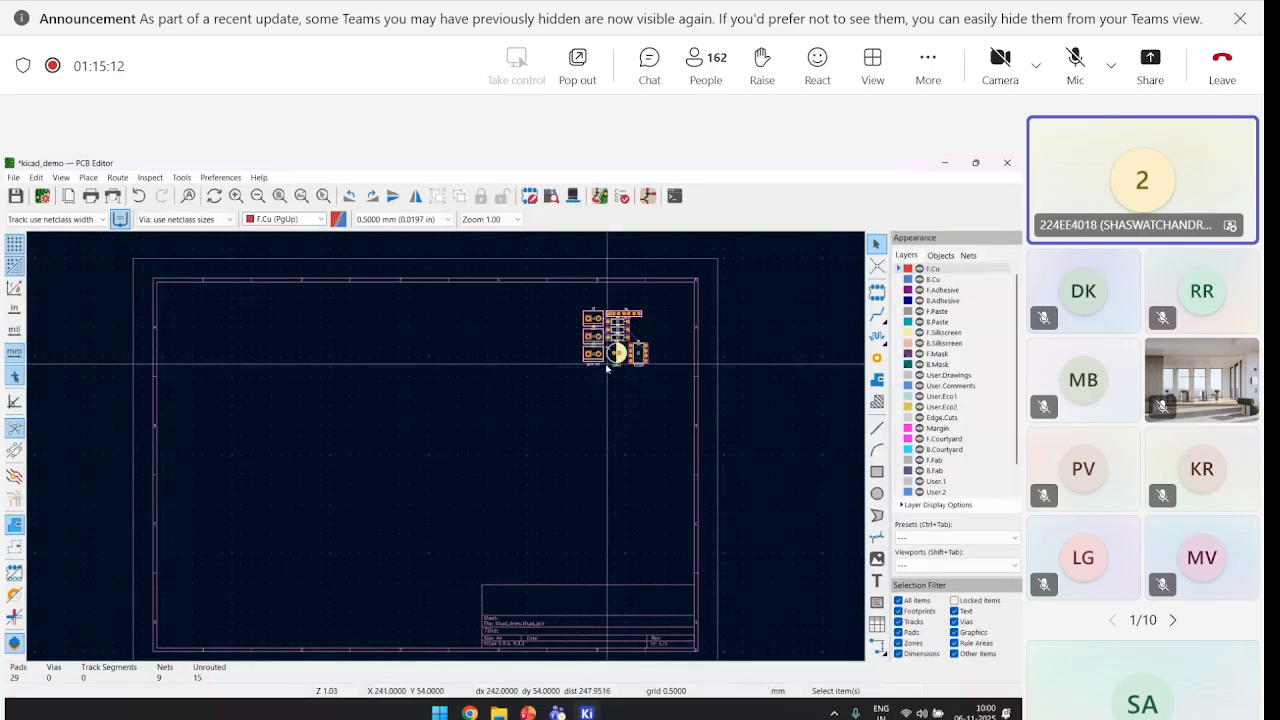
{"action": "scroll", "coordinate": [607, 369], "scroll_direction": "up", "scroll_amount": 2}
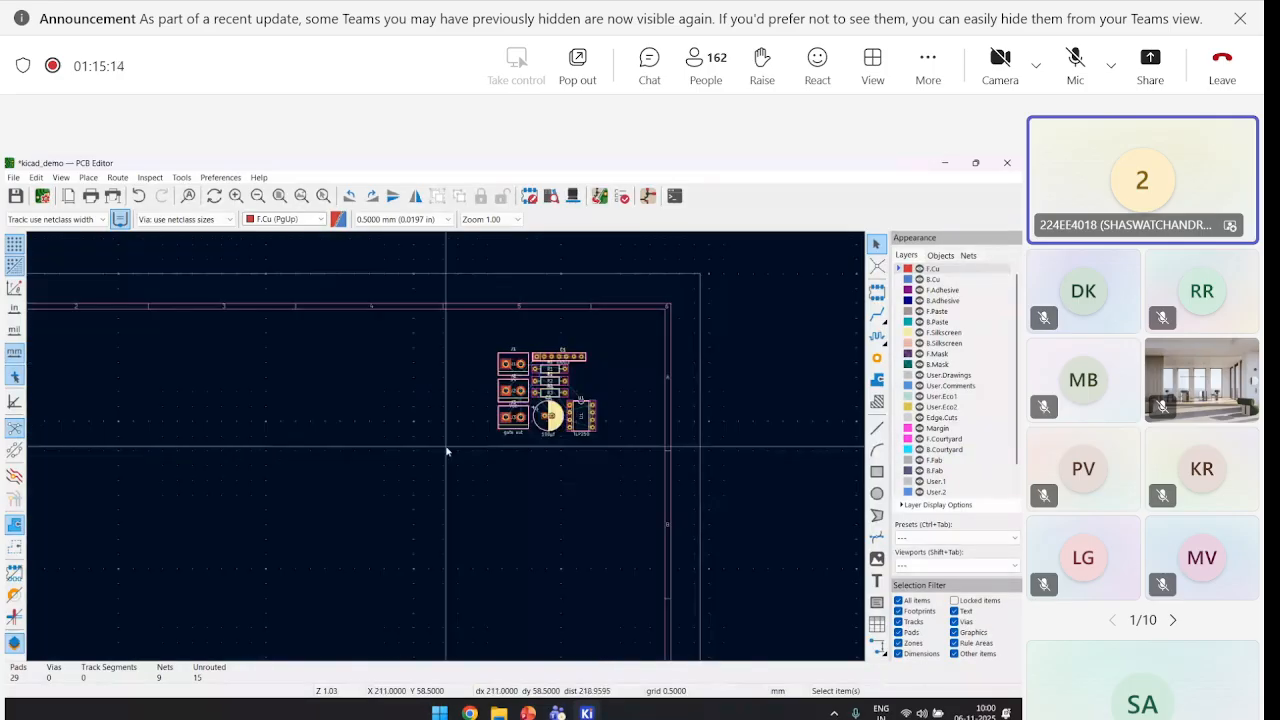
{"action": "scroll", "coordinate": [400, 503], "scroll_direction": "down", "scroll_amount": 2}
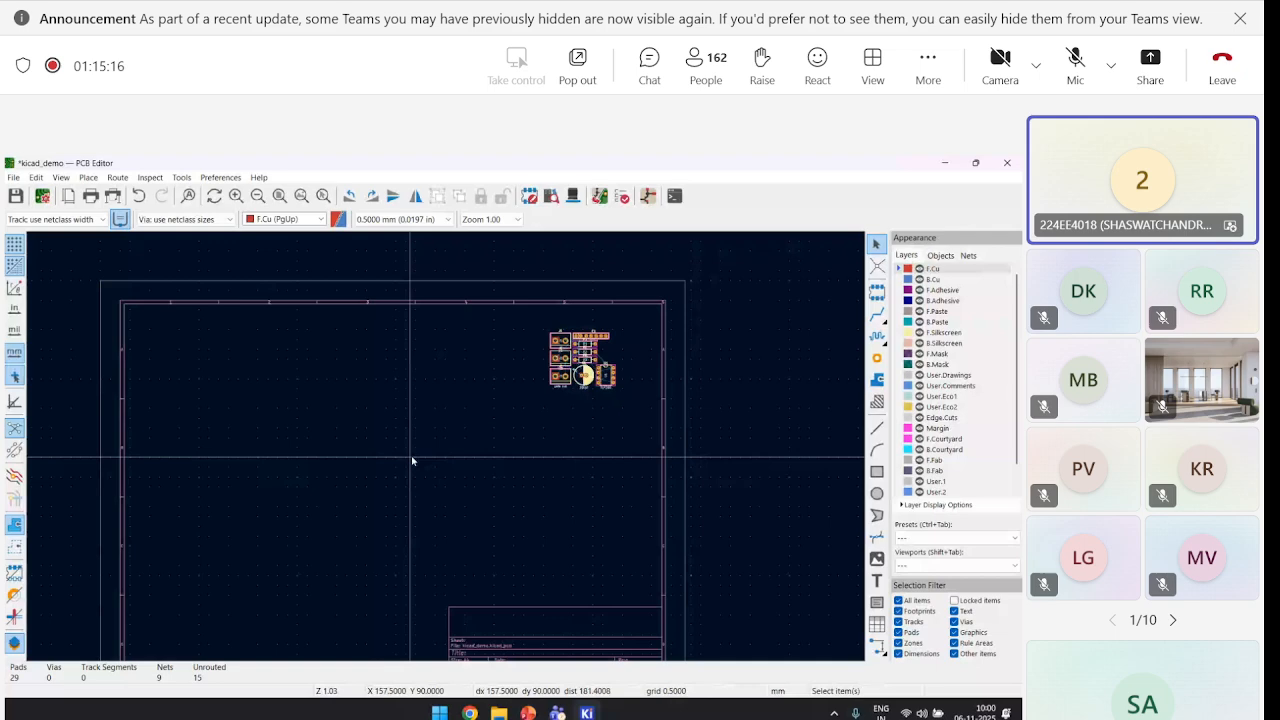
Move the three terminal blocks to the sheet's upper-left area and place C2 and U1 apart near the sheet's middle
{"action": "middle_click_drag", "start_coordinate": [583, 344], "coordinate": [612, 335]}
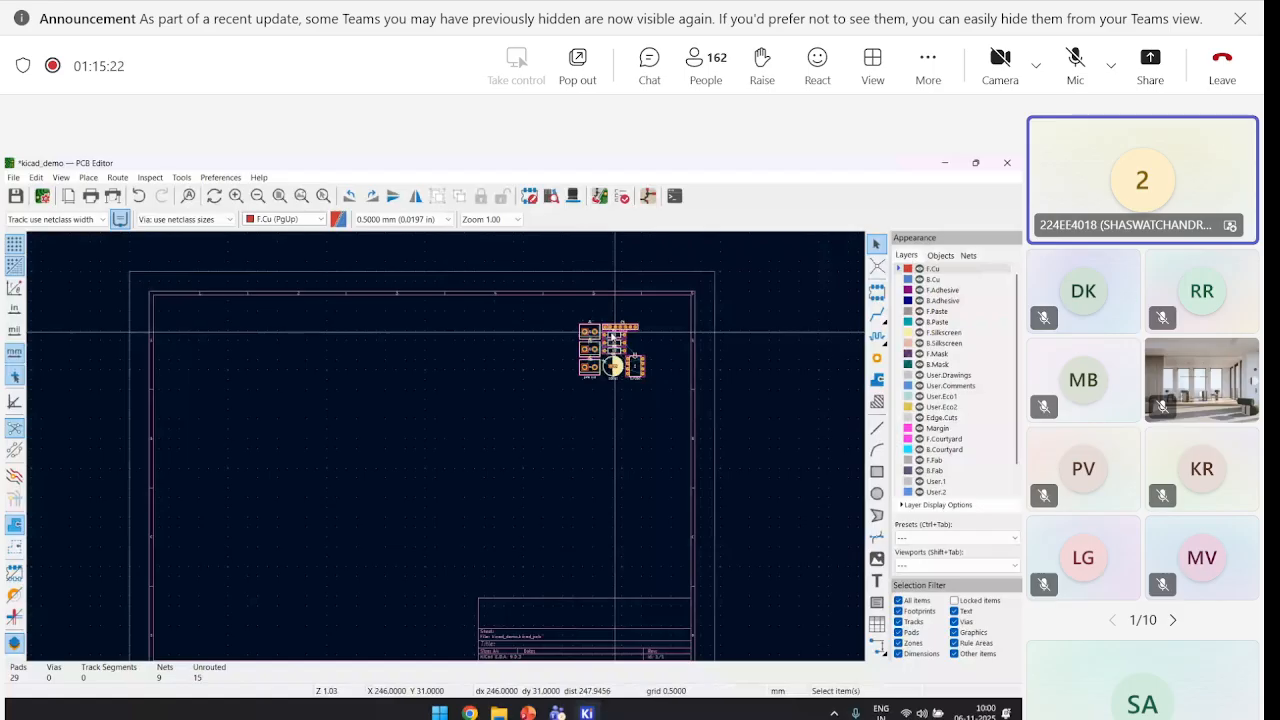
{"action": "scroll", "coordinate": [446, 451], "scroll_direction": "up", "scroll_amount": 2}
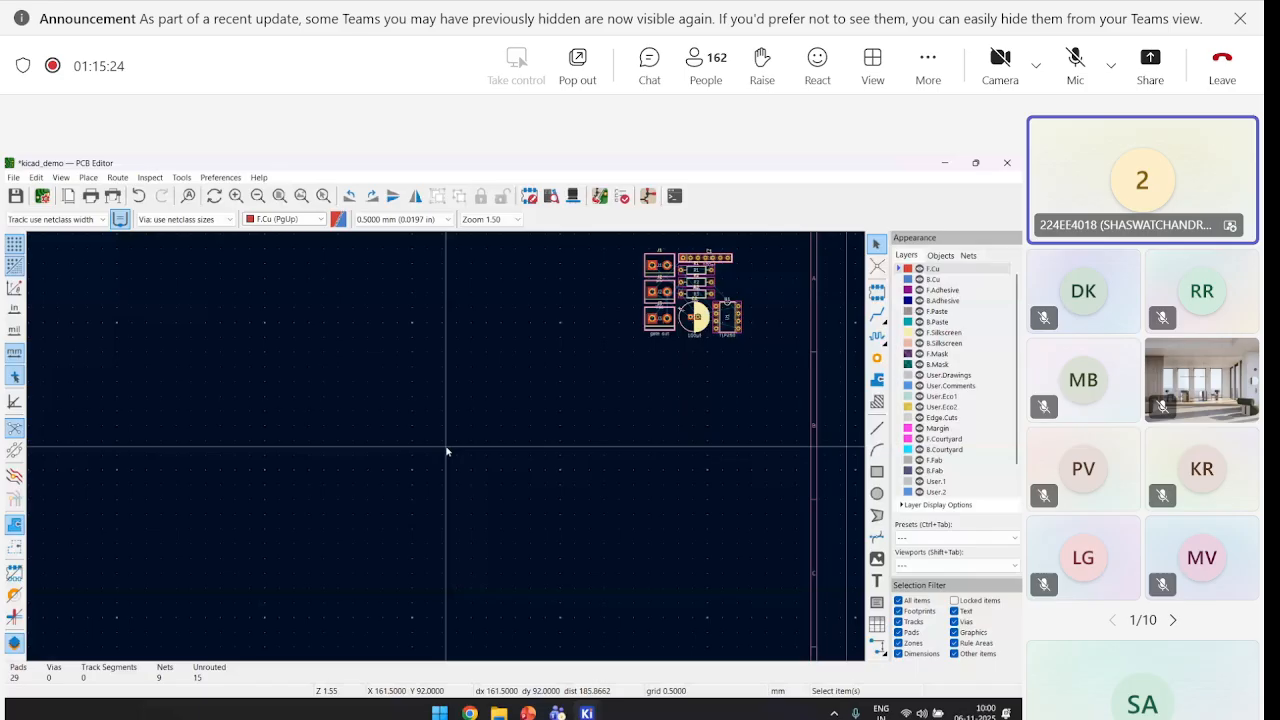
{"action": "scroll", "coordinate": [595, 388], "scroll_direction": "down", "scroll_amount": 2}
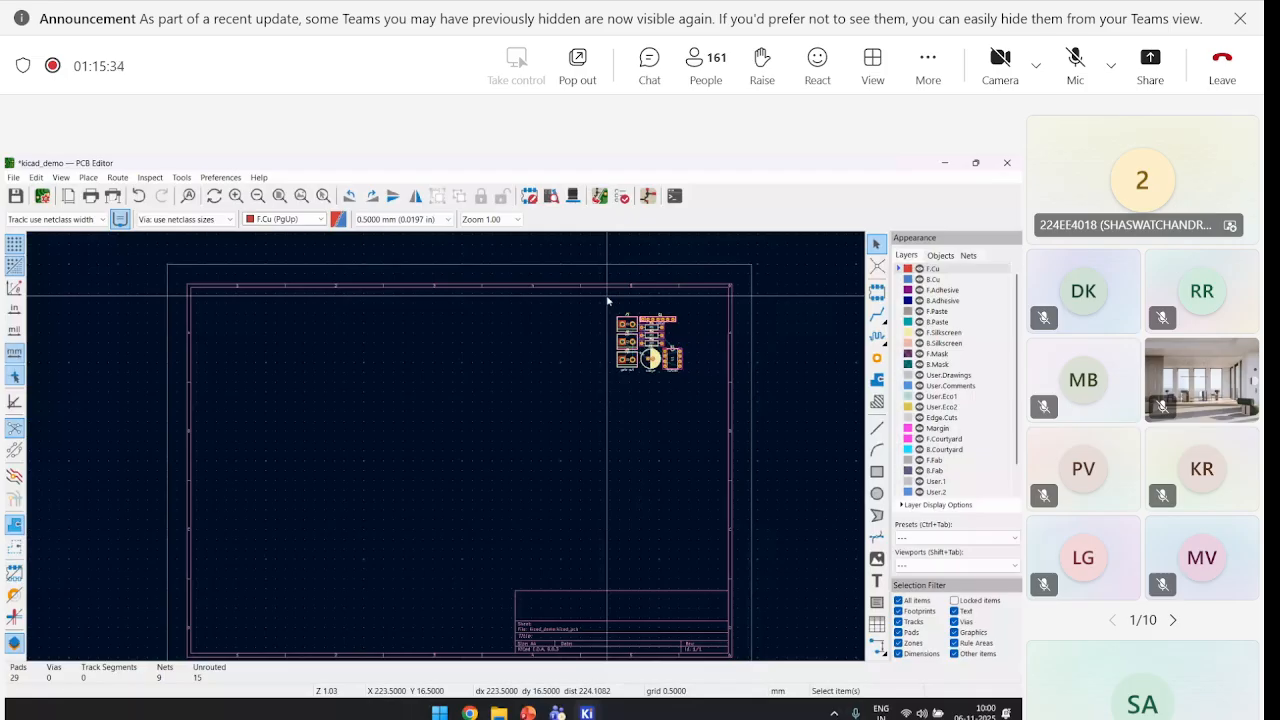
{"action": "left_click_drag", "start_coordinate": [333, 560], "coordinate": [491, 504]}
{"action": "left_click_drag", "start_coordinate": [492, 504], "coordinate": [492, 504]}
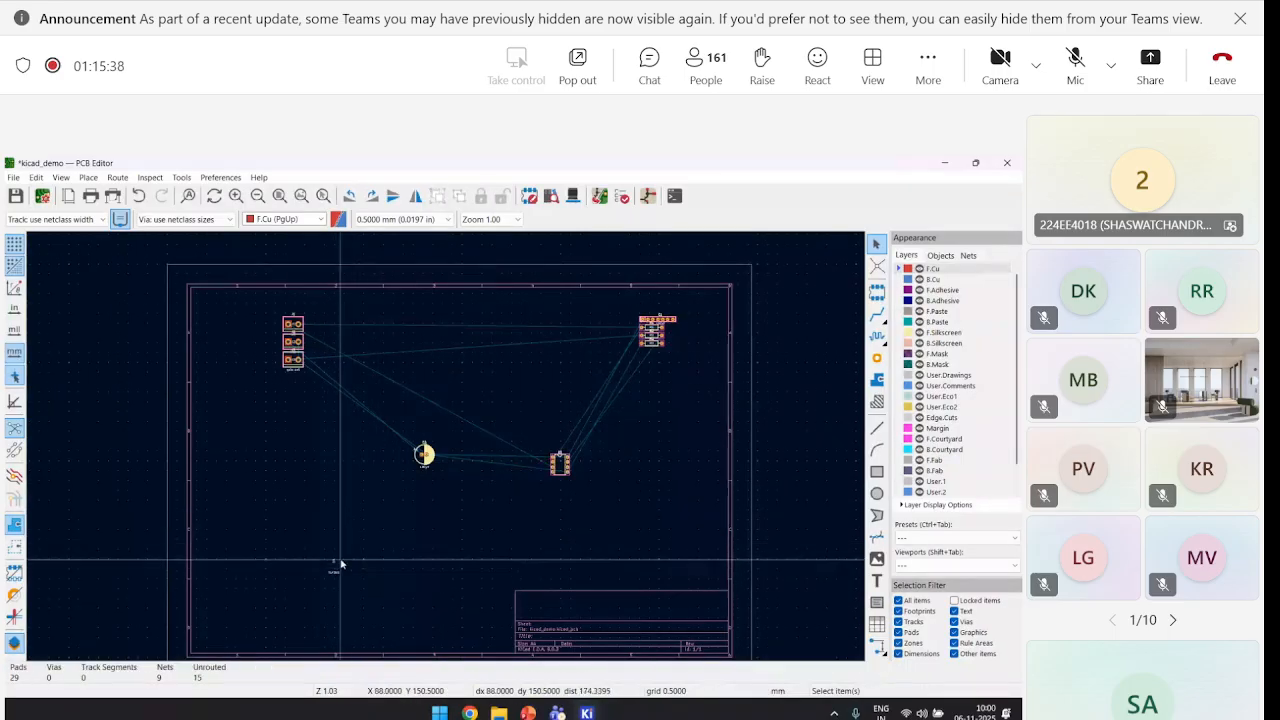
Move U1's stray reference and TLP250 value texts back onto the U1 footprint
{"action": "left_click", "coordinate": [334, 561]}
{"action": "left_click_drag", "start_coordinate": [334, 561], "coordinate": [561, 458]}
{"action": "left_click_drag", "start_coordinate": [344, 582], "coordinate": [558, 472]}
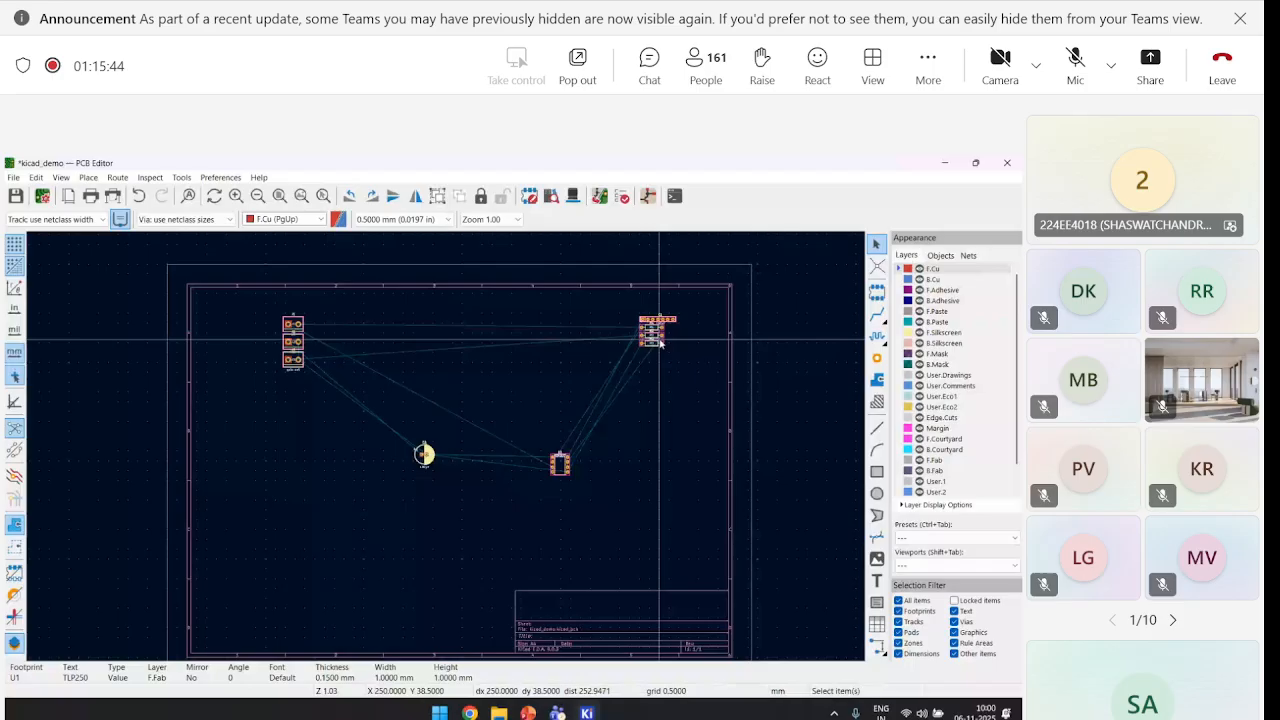
Examine the remaining C1 and resistor footprints up close and view R1's footprint properties without changing them
{"action": "left_click", "coordinate": [659, 341]}
{"action": "left_click", "coordinate": [624, 380]}
{"action": "scroll", "coordinate": [644, 381], "scroll_direction": "up", "scroll_amount": 2}
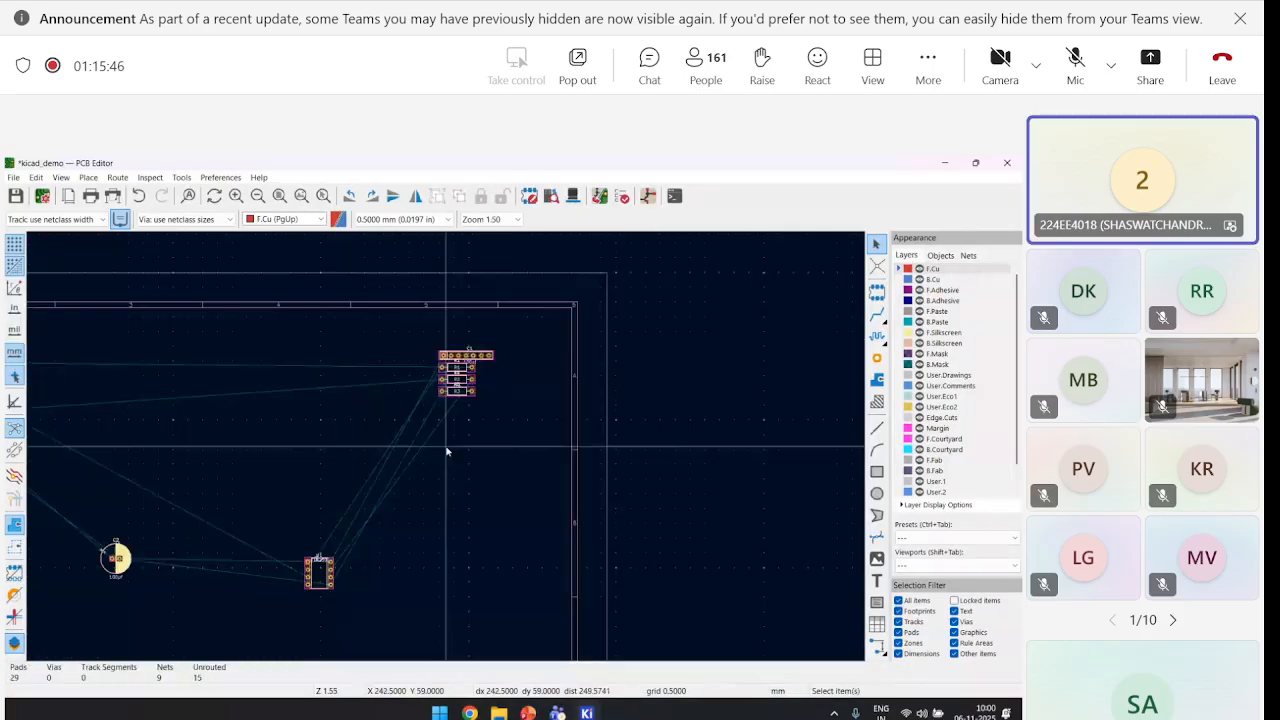
{"action": "scroll", "coordinate": [446, 452], "scroll_direction": "up", "scroll_amount": 3}
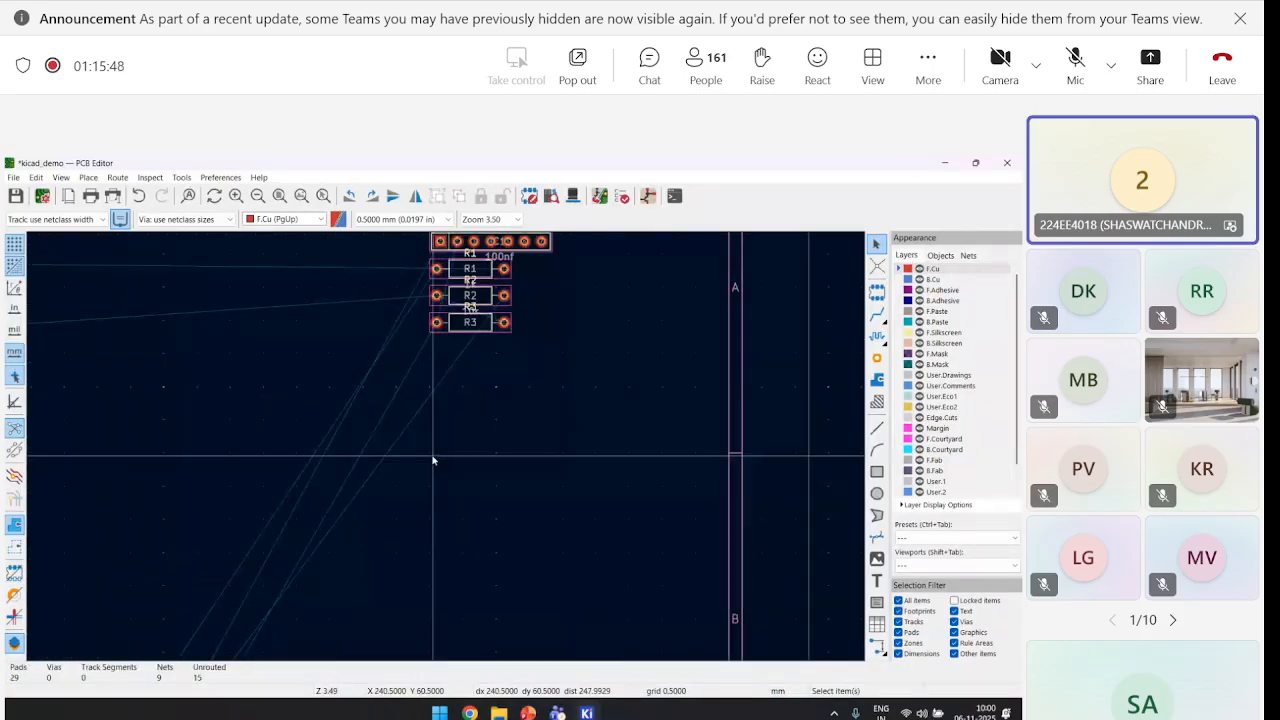
{"action": "scroll", "coordinate": [529, 449], "scroll_direction": "down", "scroll_amount": 3}
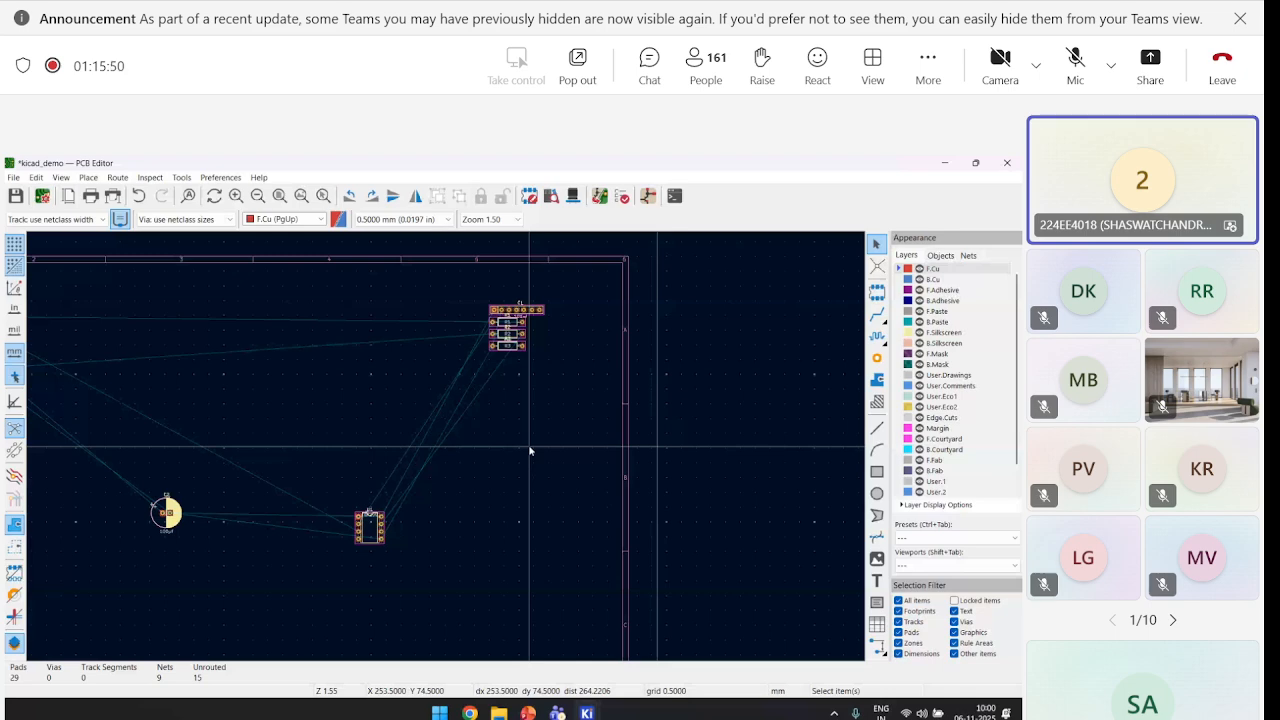
{"action": "middle_click_drag", "start_coordinate": [505, 323], "coordinate": [627, 329]}
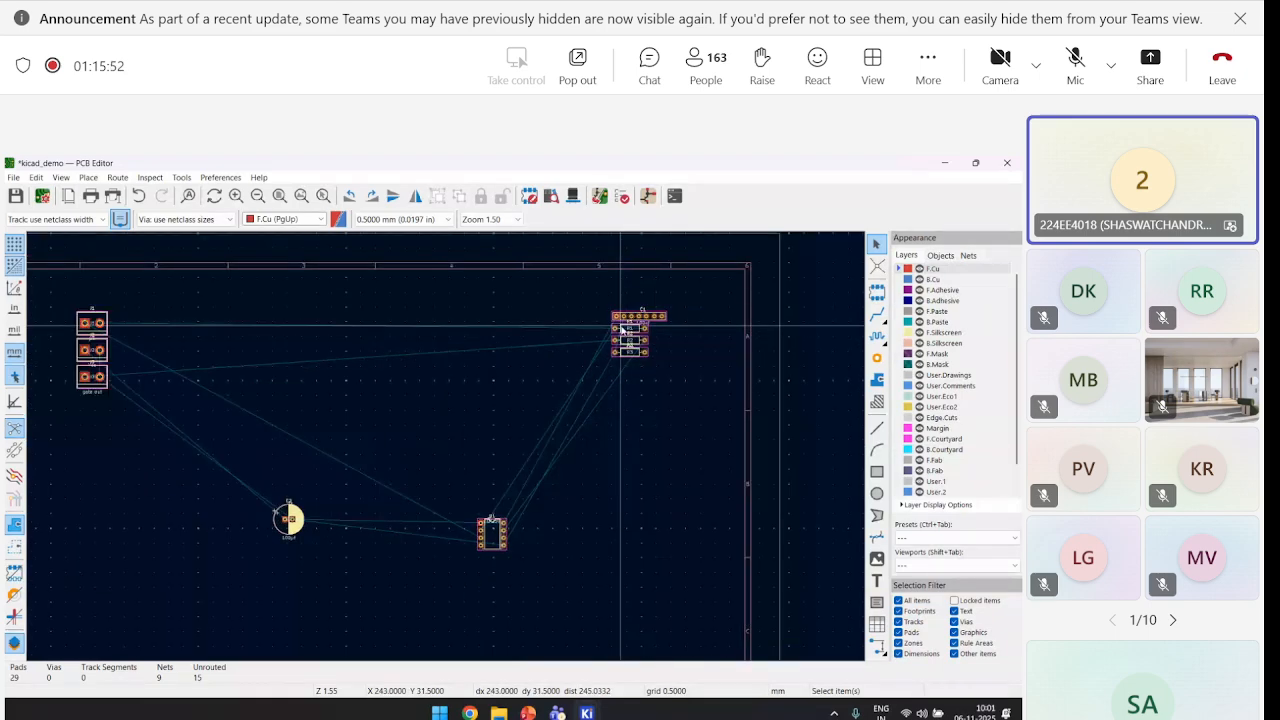
{"action": "left_click", "coordinate": [625, 330]}
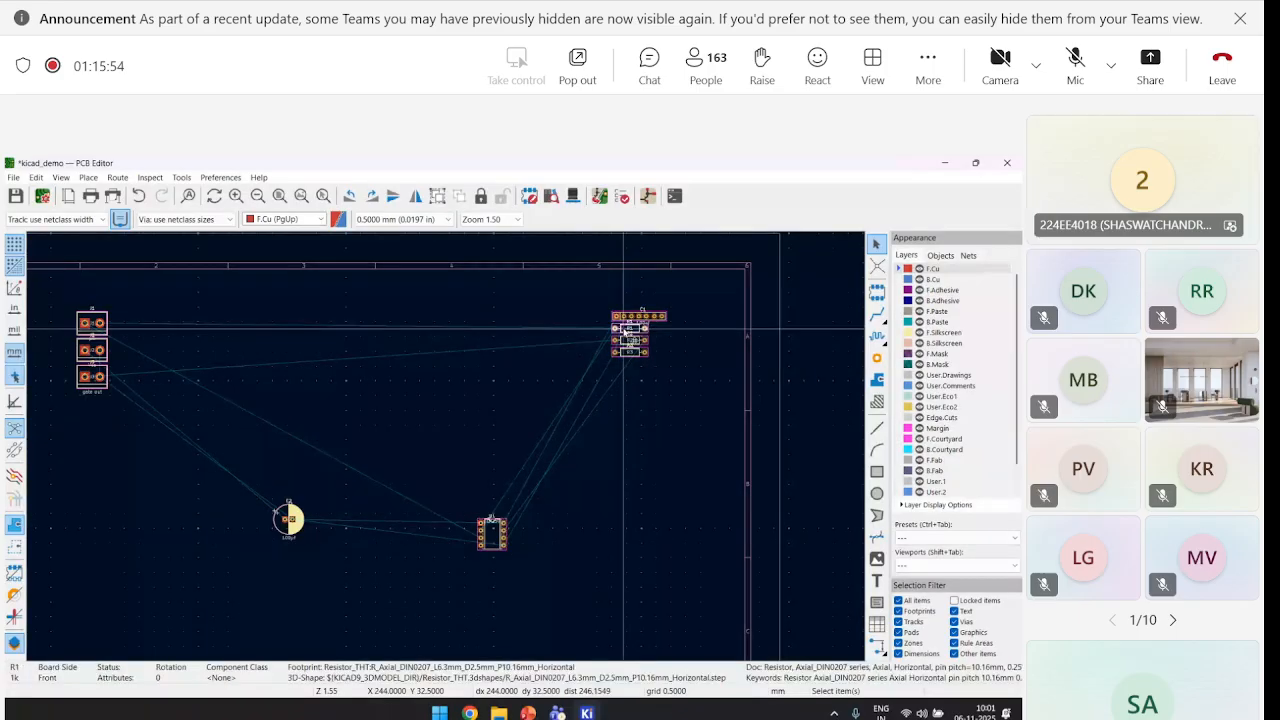
{"action": "double_click", "coordinate": [610, 340]}
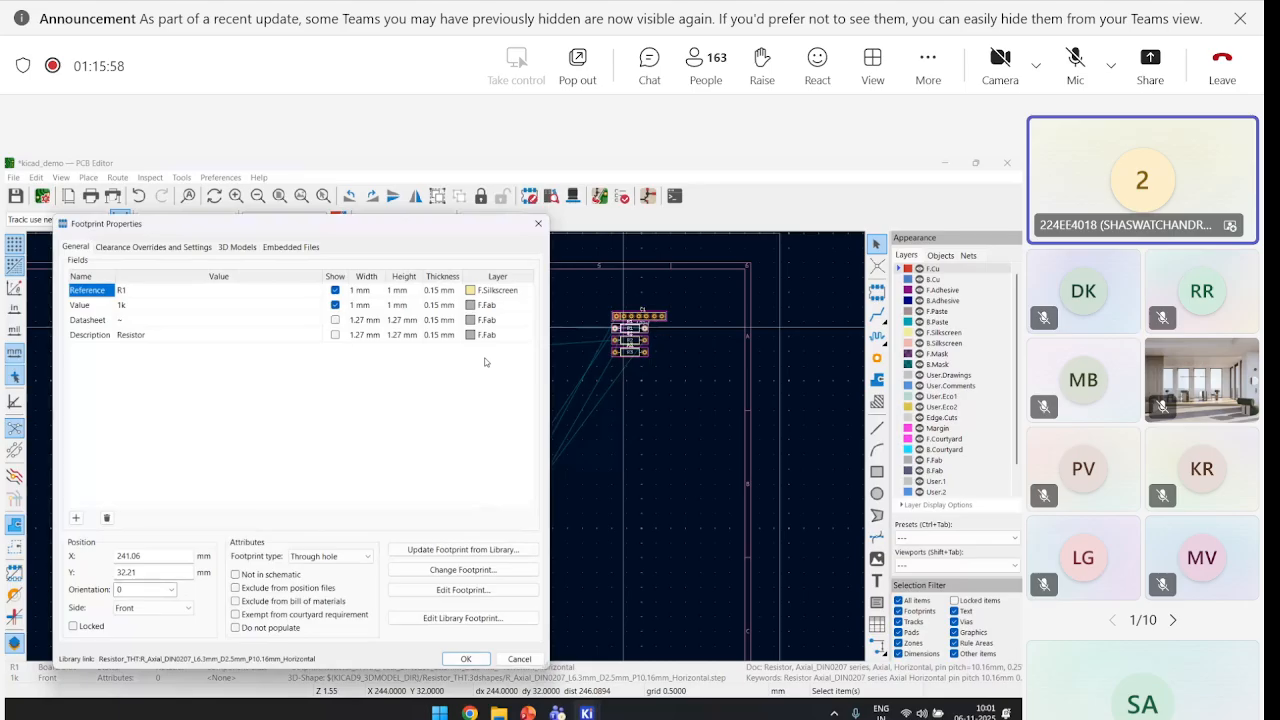
{"action": "left_click", "coordinate": [519, 658]}
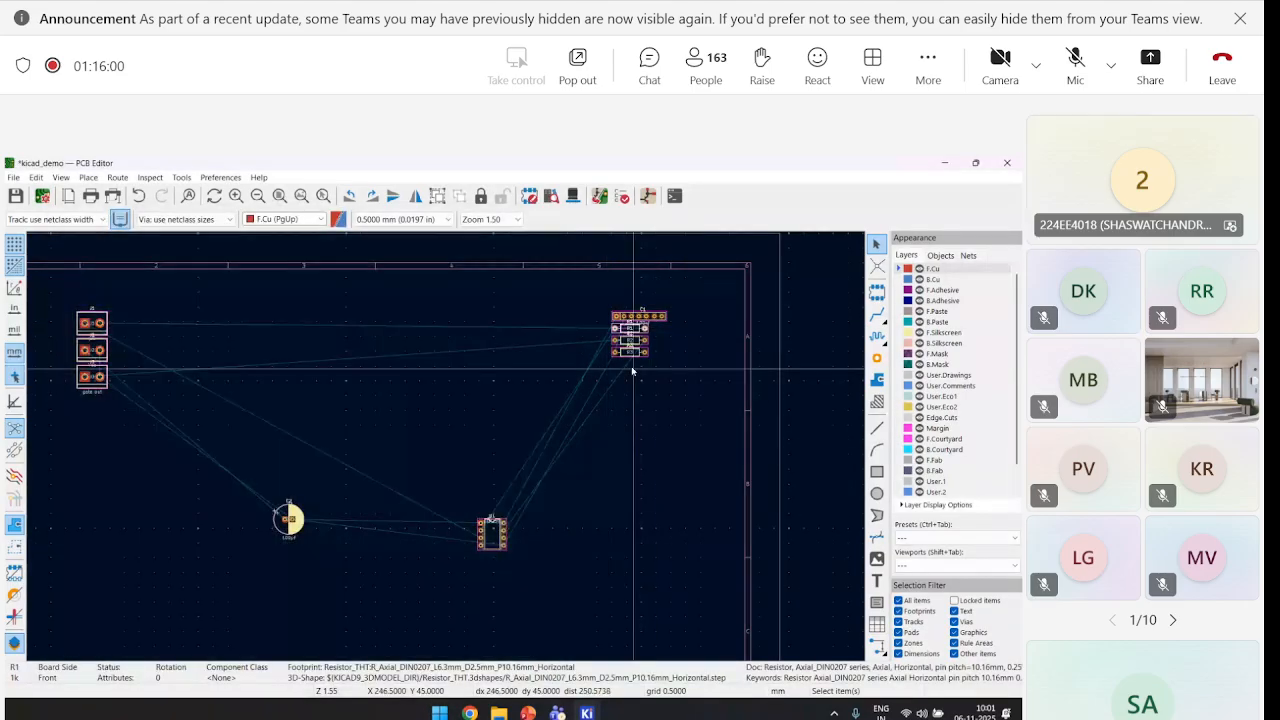
Place R1 below the terminal blocks on the sheet's left side and shift J1 slightly upward
{"action": "left_click_drag", "start_coordinate": [629, 328], "coordinate": [73, 456]}
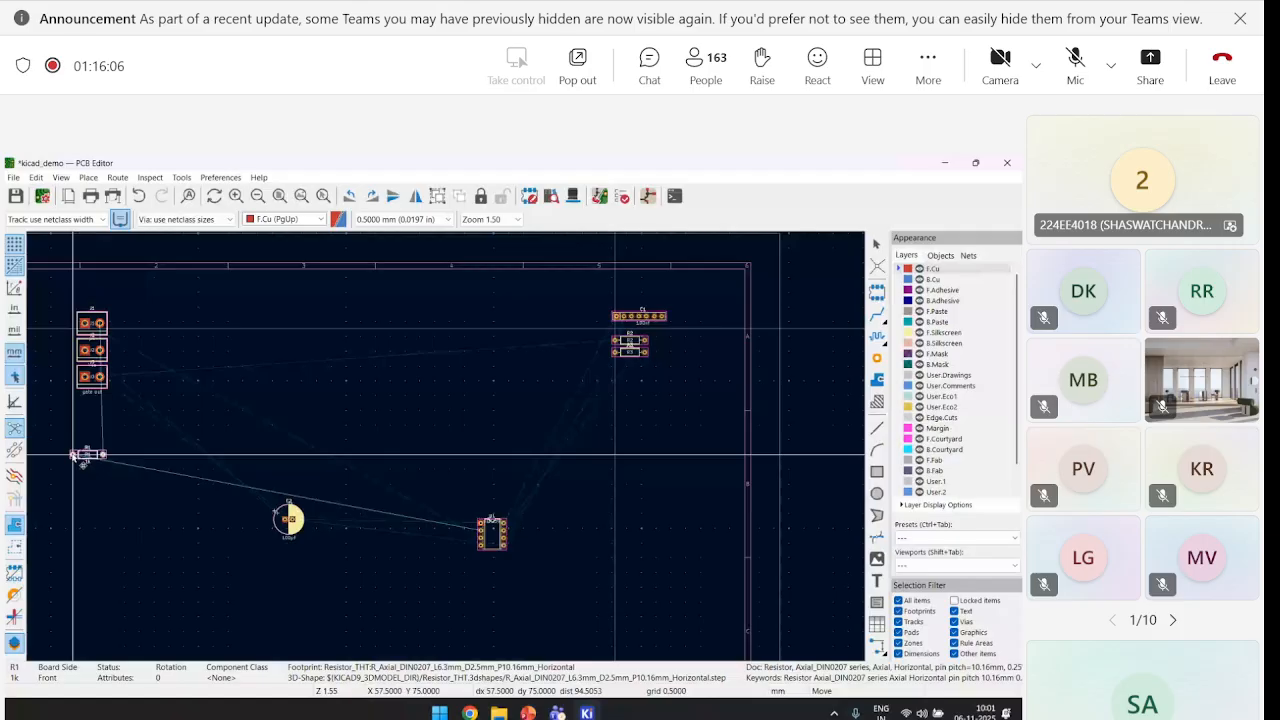
{"action": "left_click", "coordinate": [73, 455]}
{"action": "left_click", "coordinate": [92, 321]}
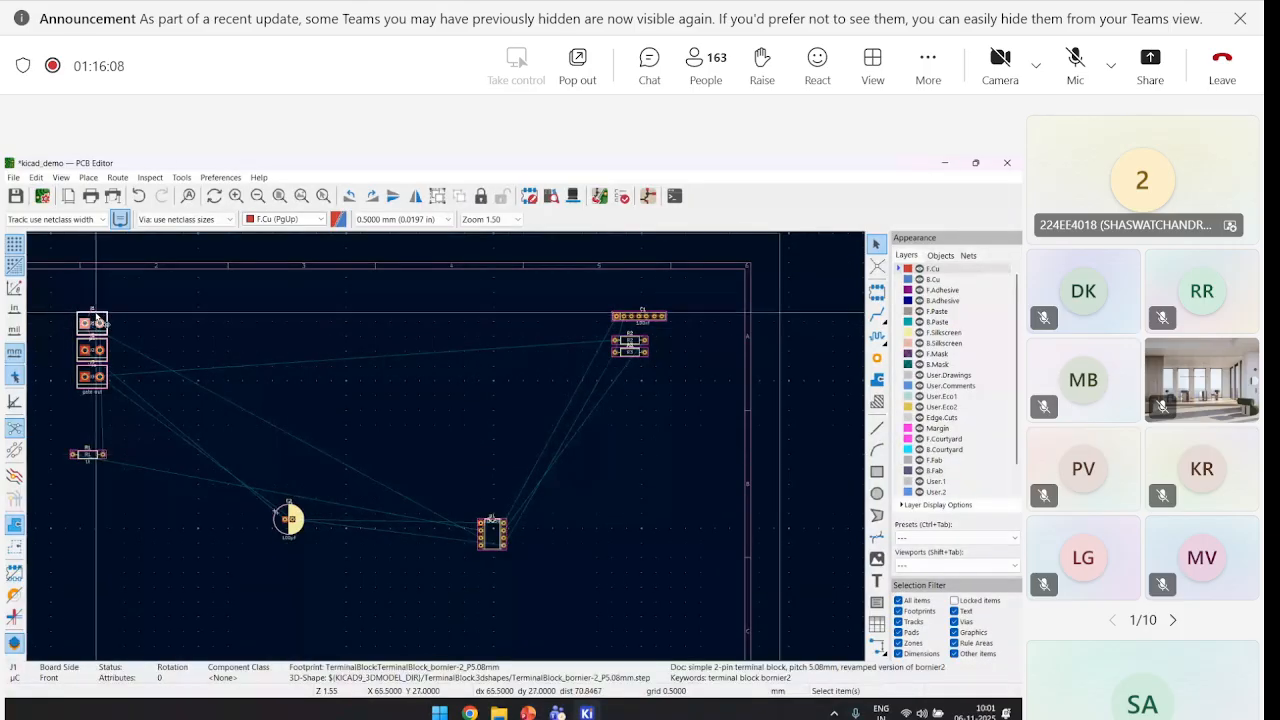
{"action": "key", "text": "m"}
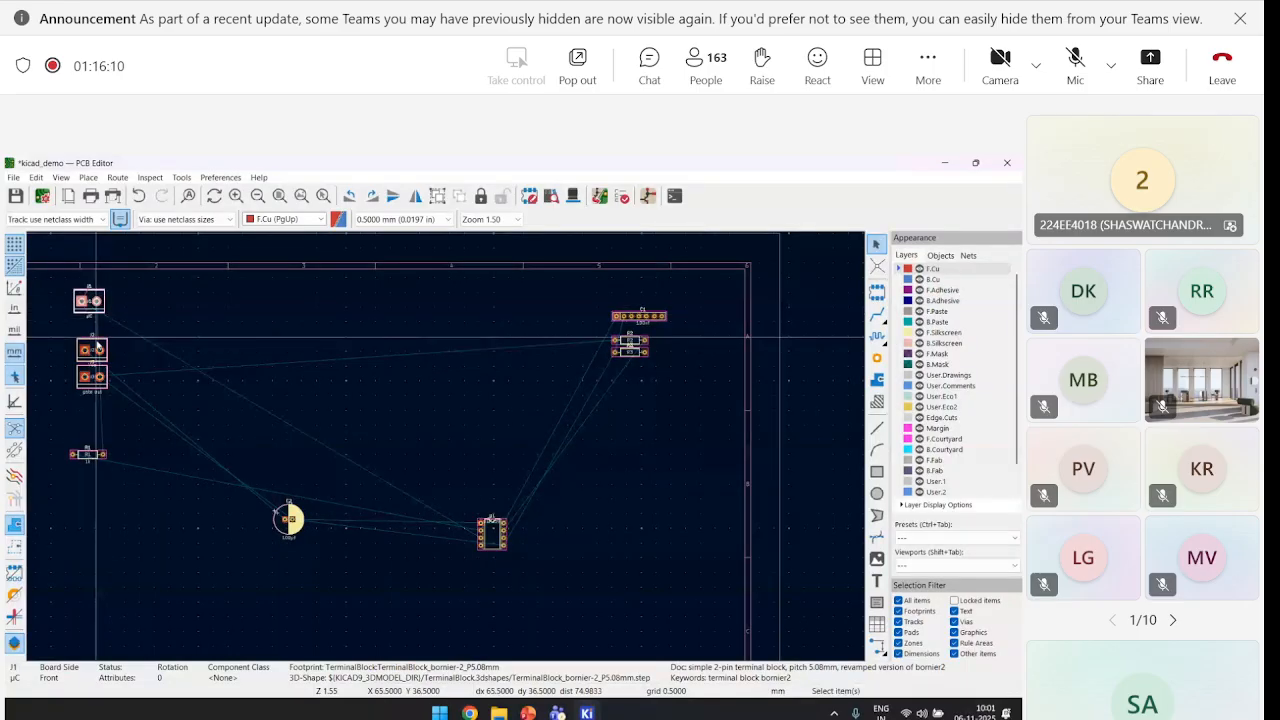
Move terminal blocks J2 and J3 to the sheet's right side, one beneath the other below R2 and R3
{"action": "left_click", "coordinate": [96, 346]}
{"action": "key", "text": "m"}
{"action": "left_click", "coordinate": [640, 410]}
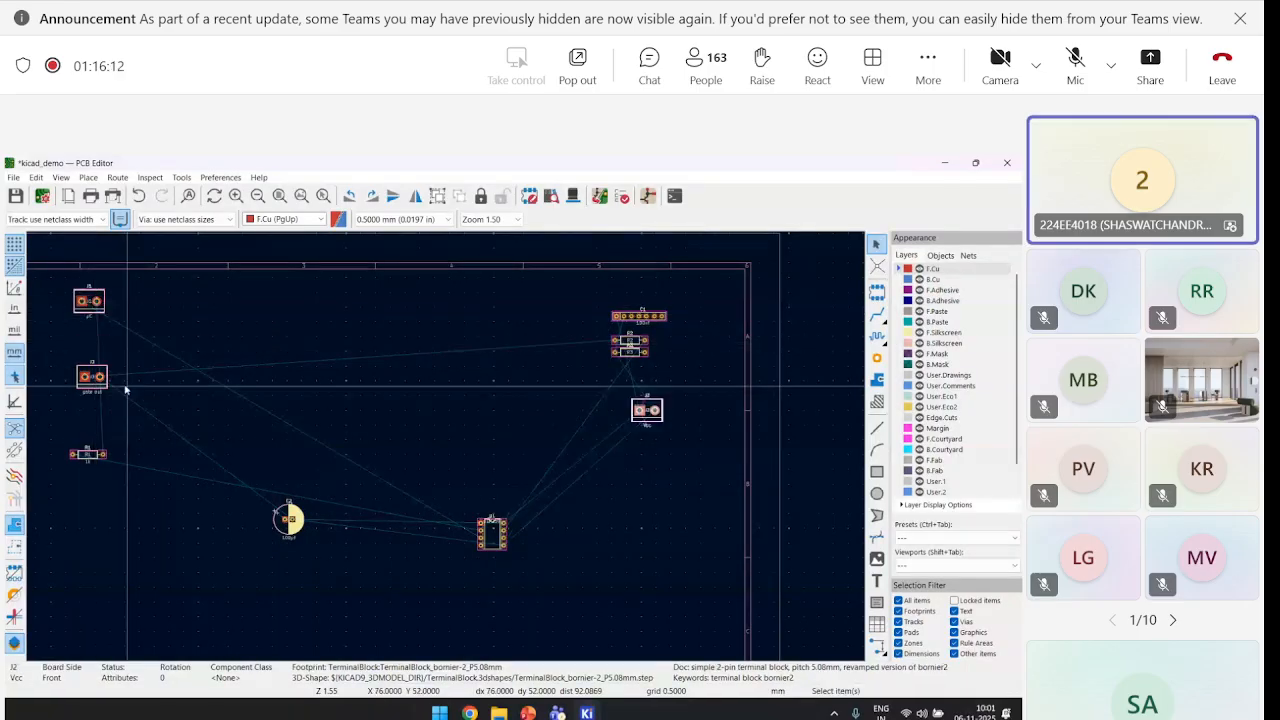
{"action": "left_click", "coordinate": [93, 374]}
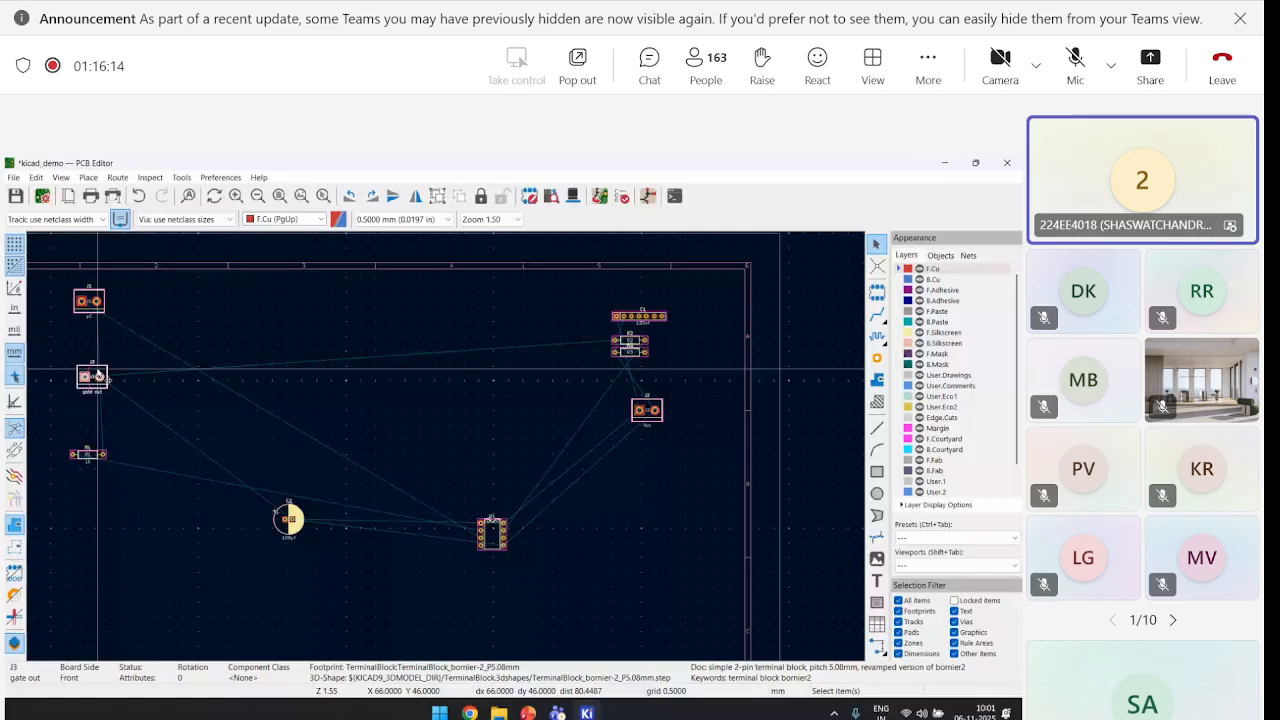
{"action": "key", "text": "m"}
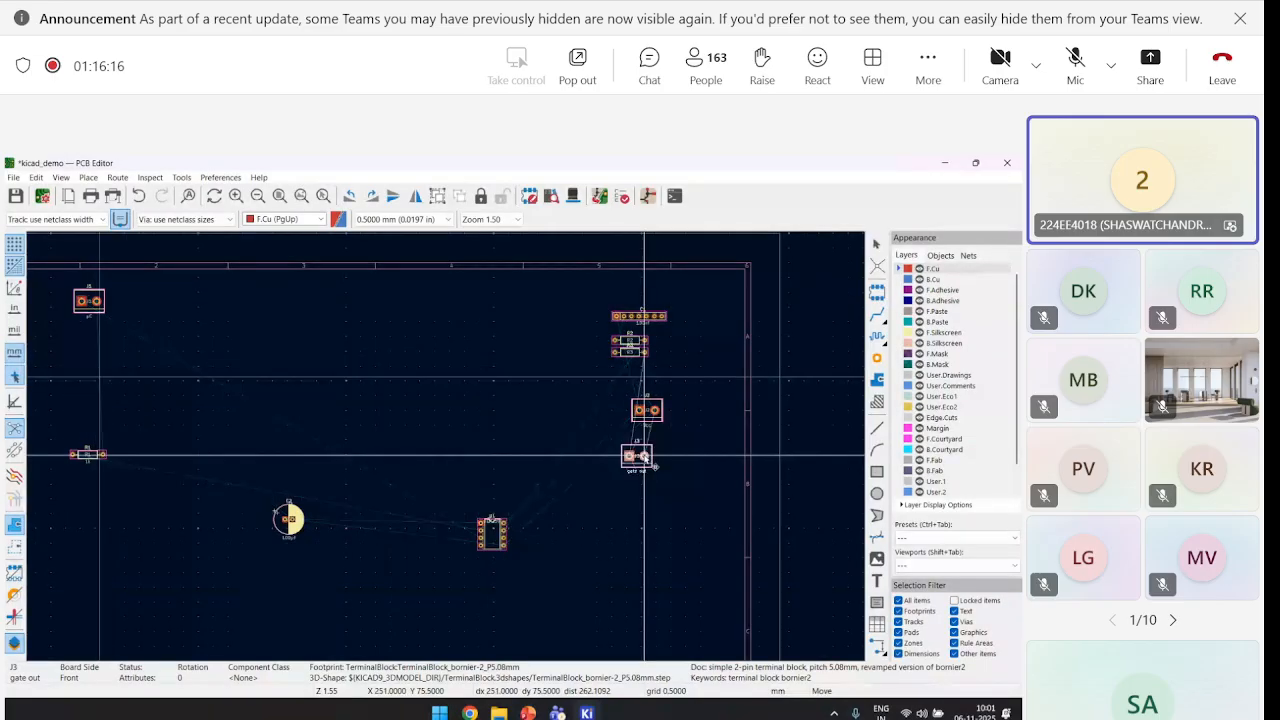
{"action": "left_click", "coordinate": [644, 457]}
Switch to the Schematic Editor and close C1's footprint chooser and symbol properties without changes
{"action": "key", "text": "alt+Tab"}
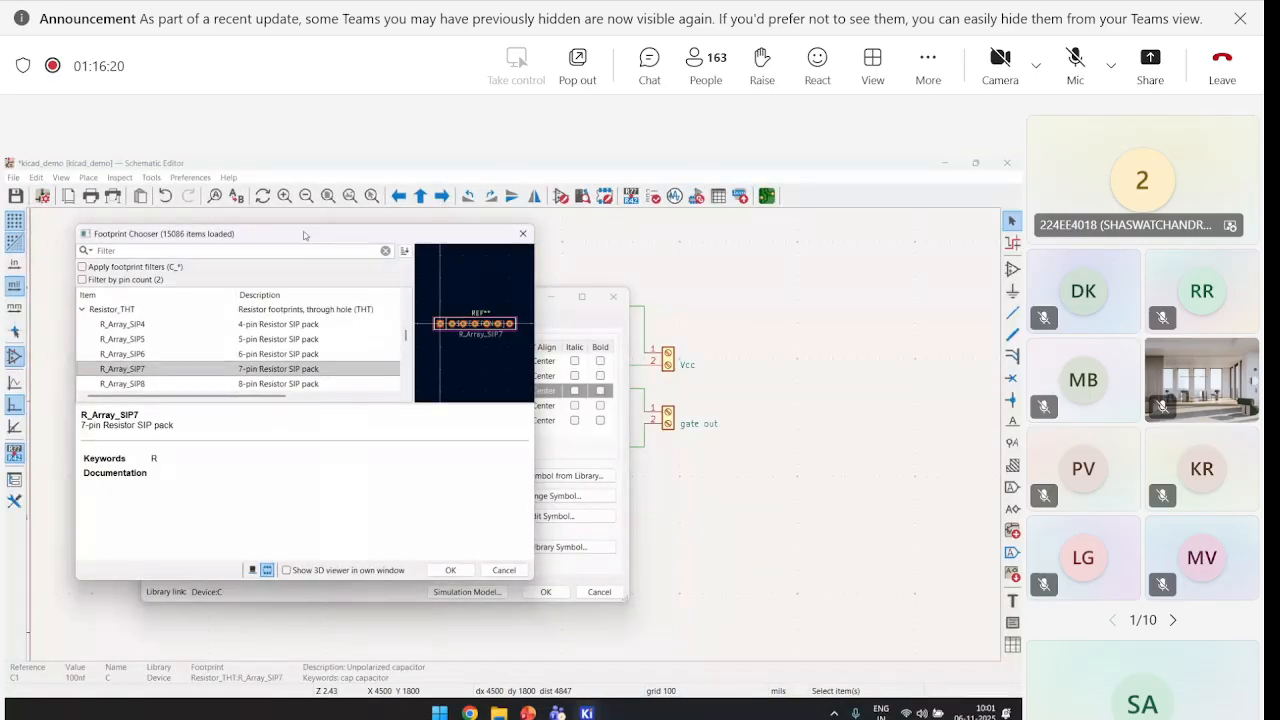
{"action": "left_click_drag", "start_coordinate": [305, 235], "coordinate": [439, 247]}
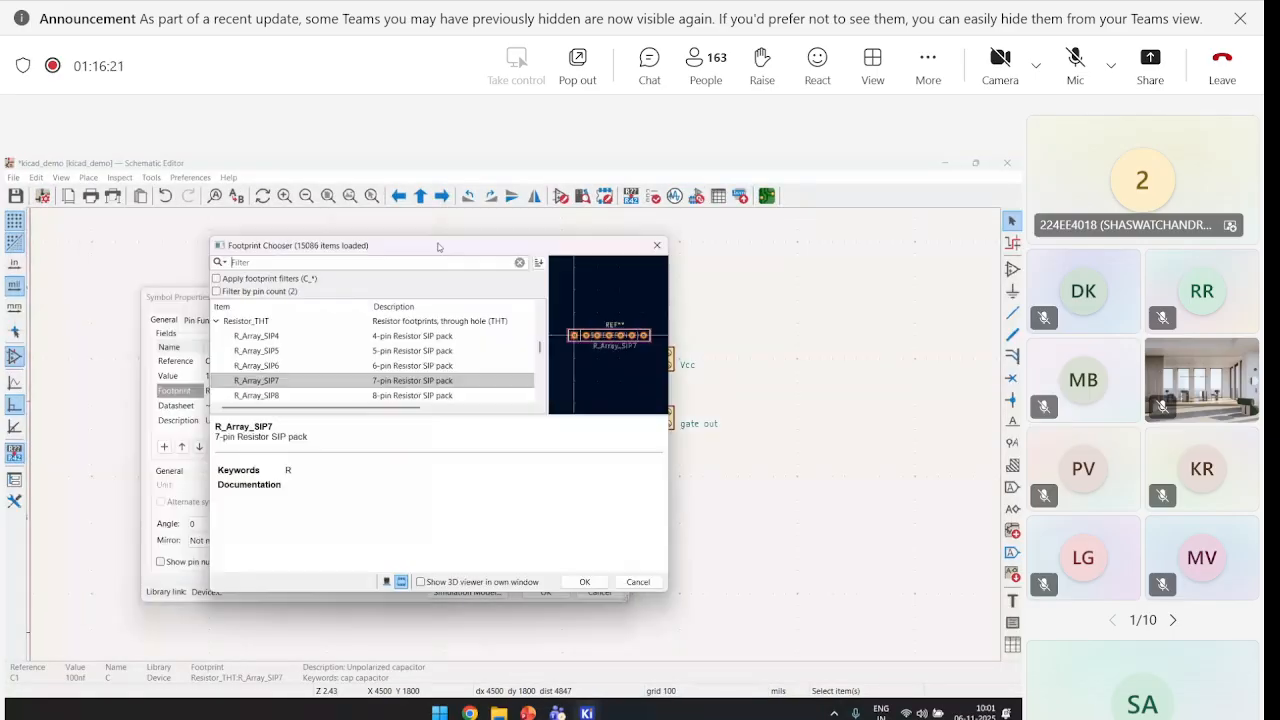
{"action": "left_click", "coordinate": [657, 245]}
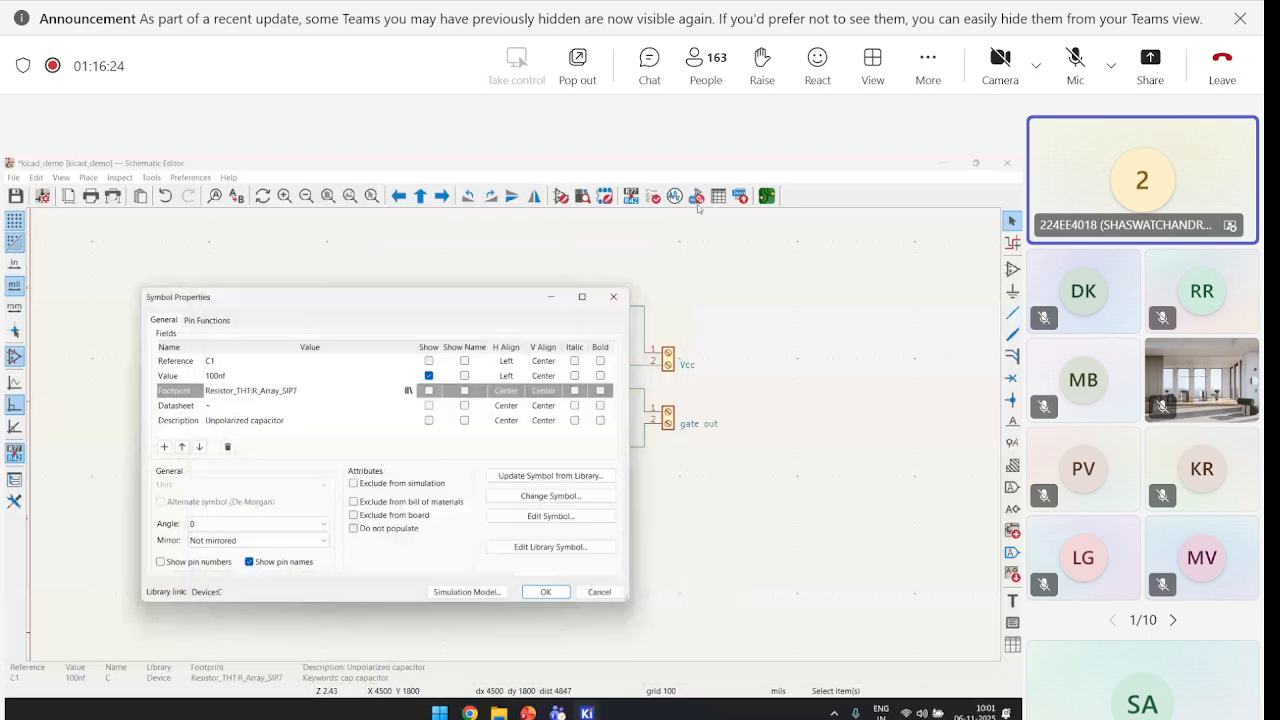
{"action": "left_click", "coordinate": [590, 590]}
Review the schematic's footprint assignments for the capacitors and return to the schematic
{"action": "left_click", "coordinate": [696, 196]}
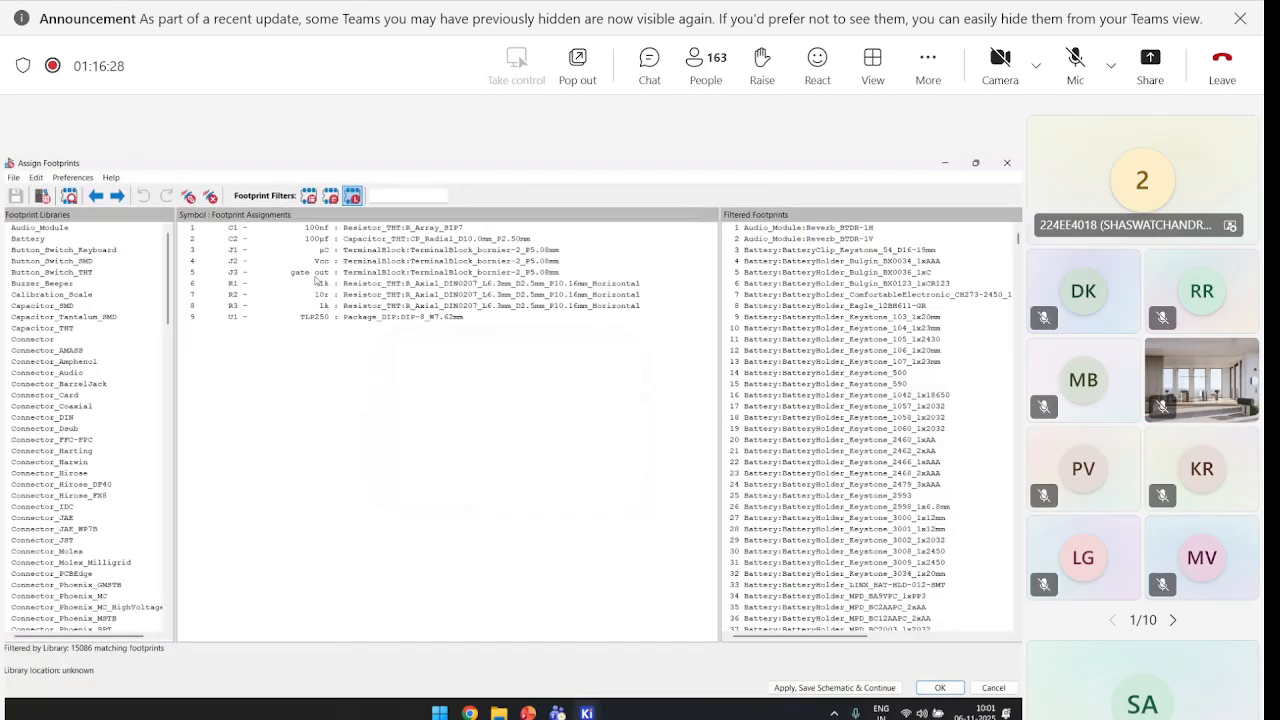
{"action": "left_click", "coordinate": [258, 240]}
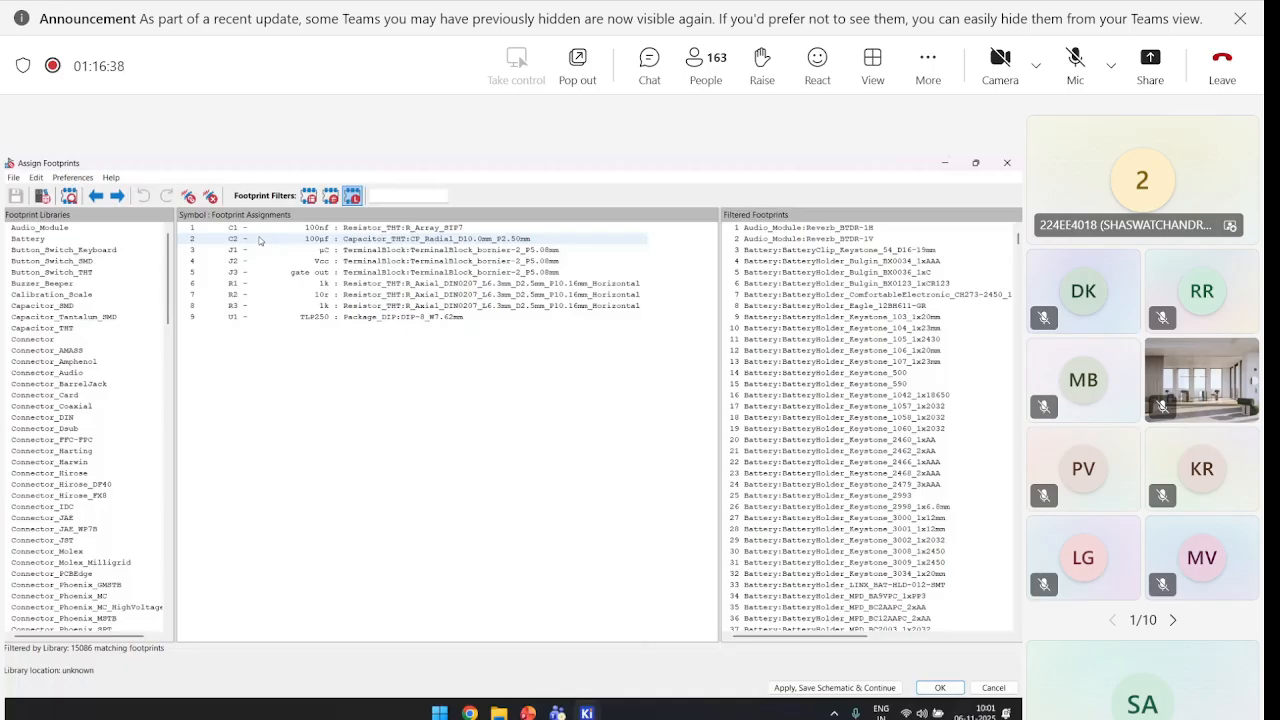
{"action": "mouse_move", "coordinate": [718, 643]}
{"action": "left_click", "coordinate": [514, 620]}
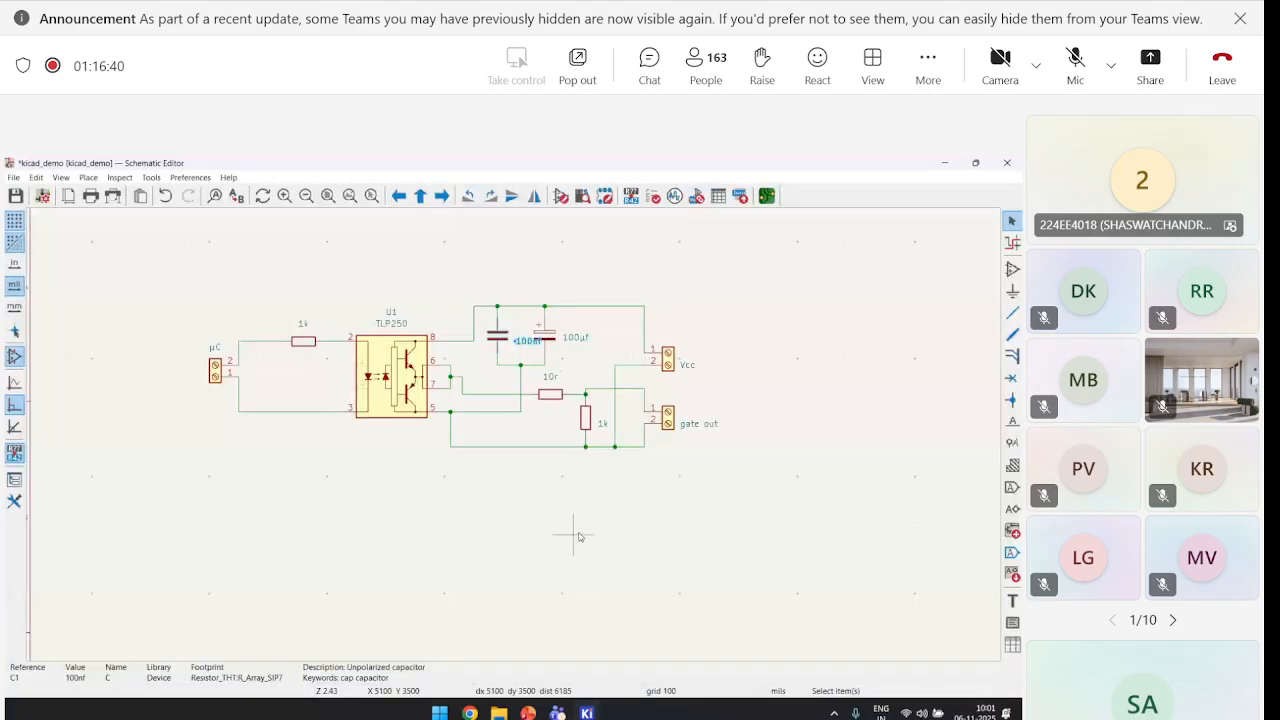
{"action": "left_click", "coordinate": [578, 537]}
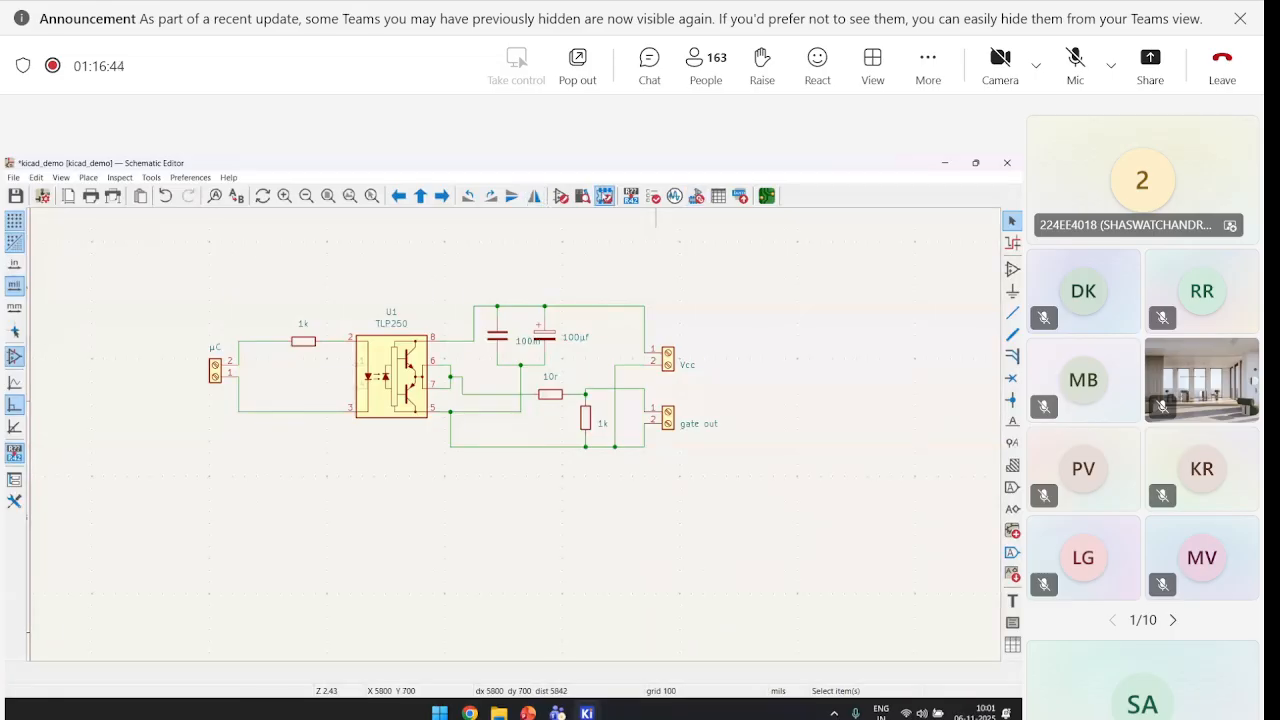
Assign the footprint Capacitor_THT:C_Disc_D5.0mm_W2.5mm_P2.50mm to C1 and bring the change into the board in the PCB Editor
{"action": "left_click", "coordinate": [697, 197]}
{"action": "left_click", "coordinate": [451, 229]}
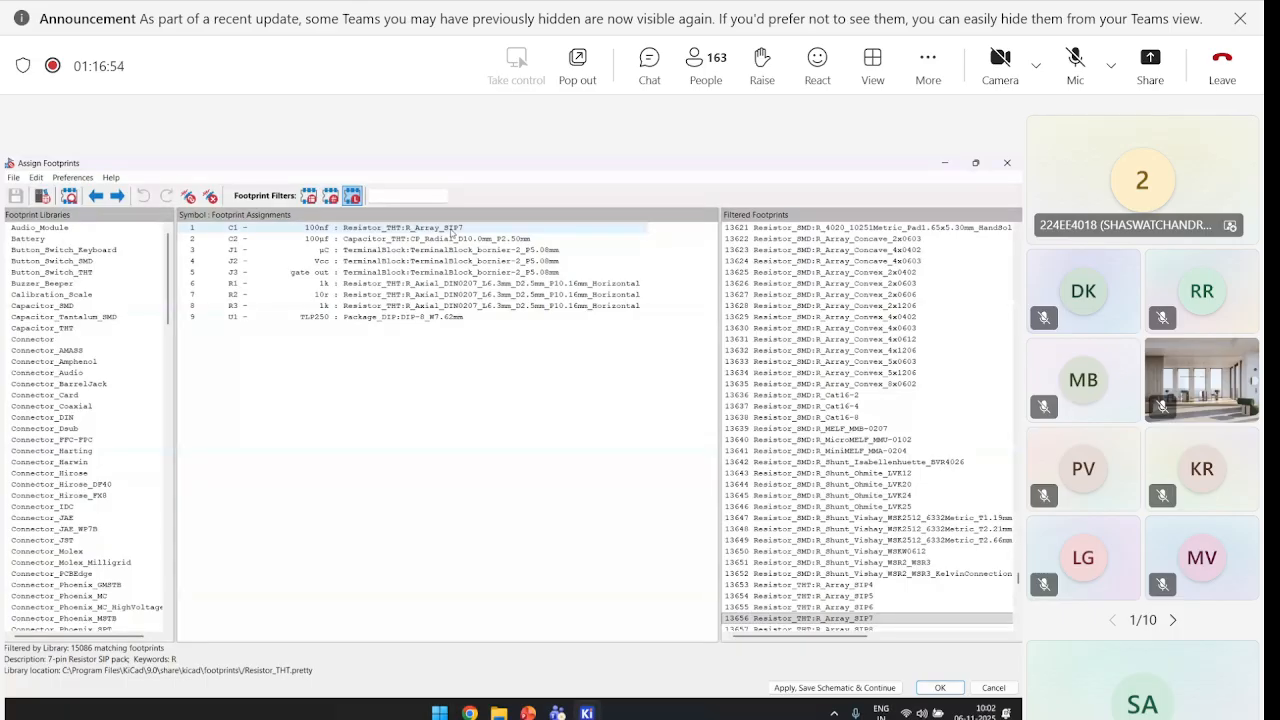
{"action": "left_click", "coordinate": [451, 229]}
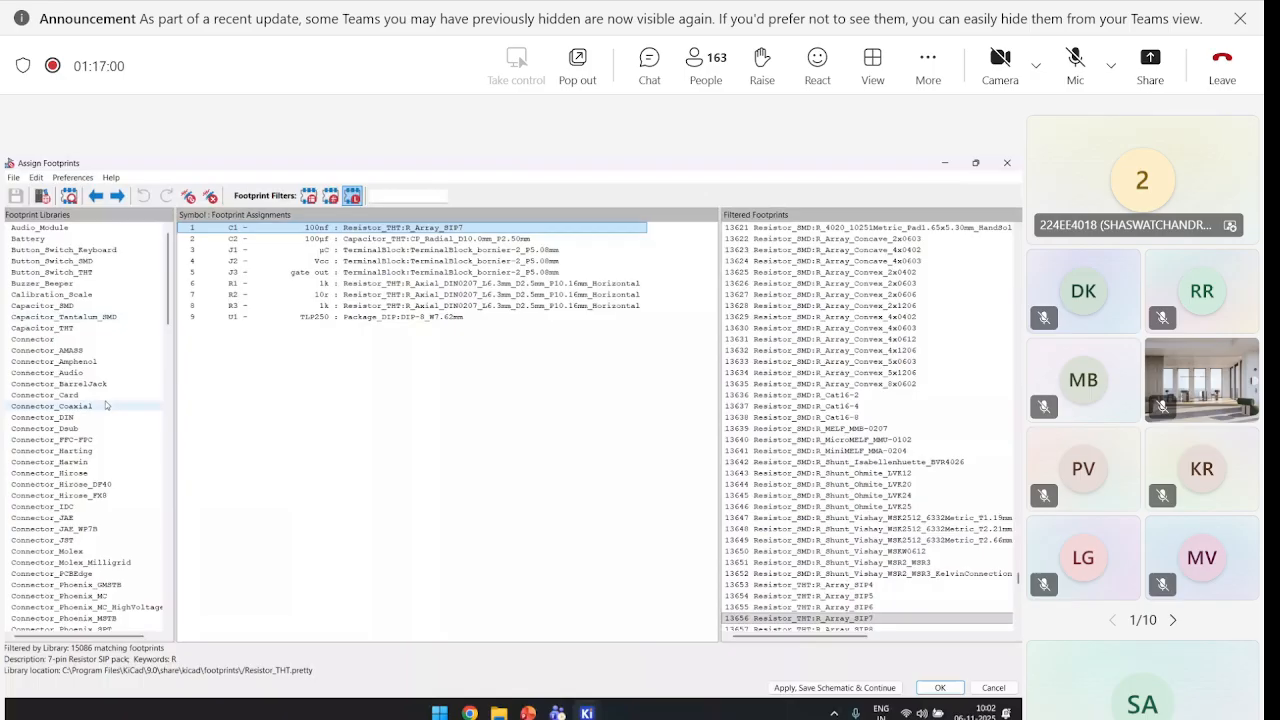
{"action": "key", "text": "alt+Tab"}
{"action": "key", "text": "alt+Tab"}
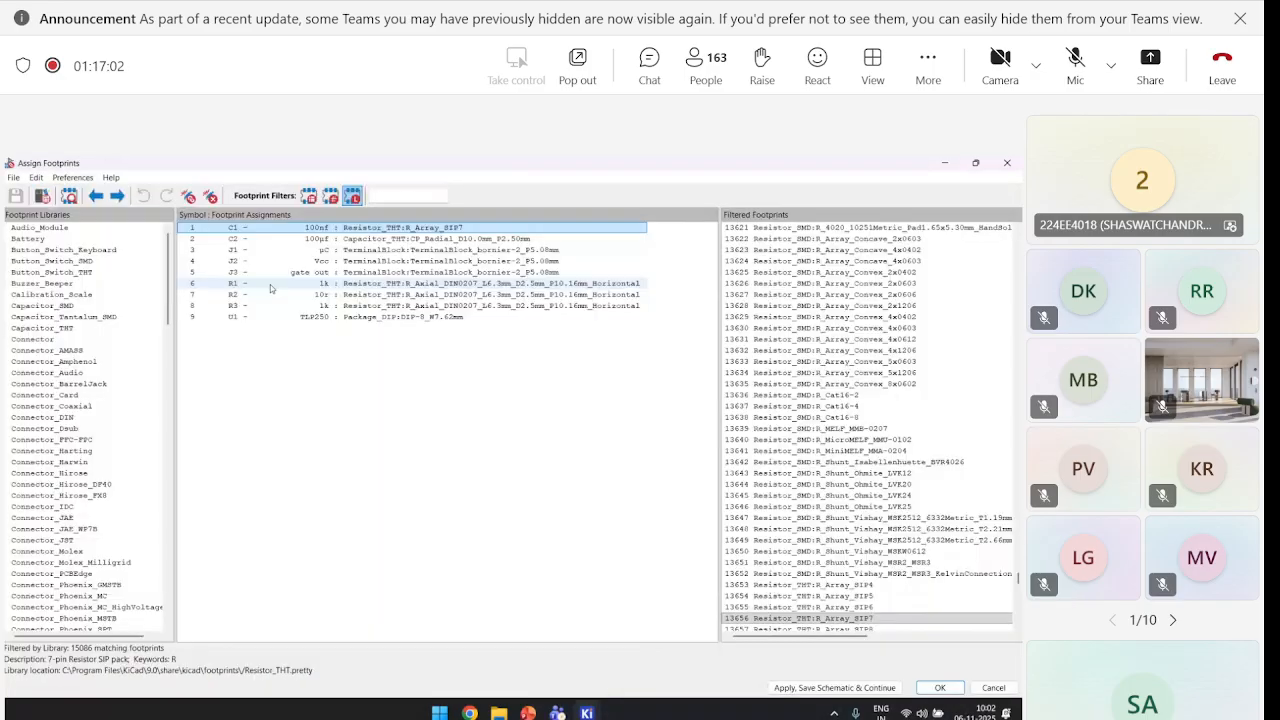
{"action": "key", "text": "alt+Tab"}
Move C1 away from the resistors to a free spot left of R2 near the sheet's upper edge
{"action": "scroll", "coordinate": [430, 484], "scroll_direction": "down", "scroll_amount": 5}
{"action": "middle_click_drag", "start_coordinate": [366, 471], "coordinate": [548, 423]}
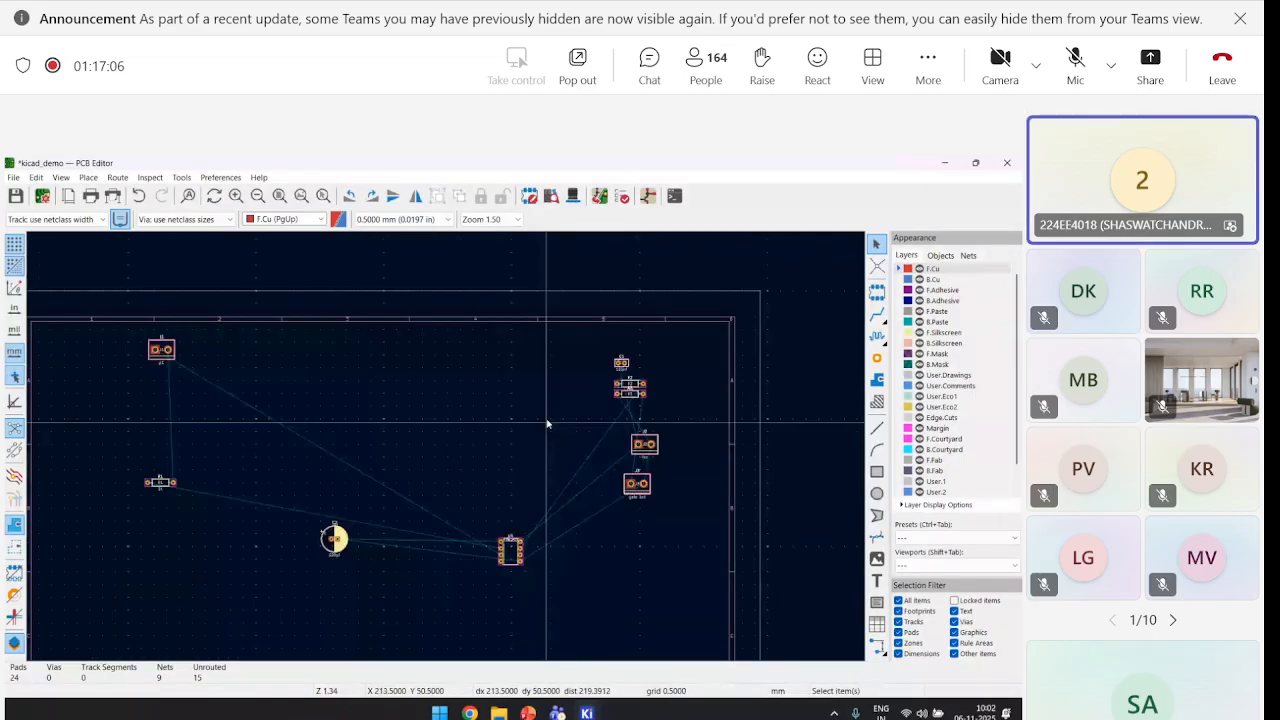
{"action": "scroll", "coordinate": [632, 377], "scroll_direction": "up", "scroll_amount": 2}
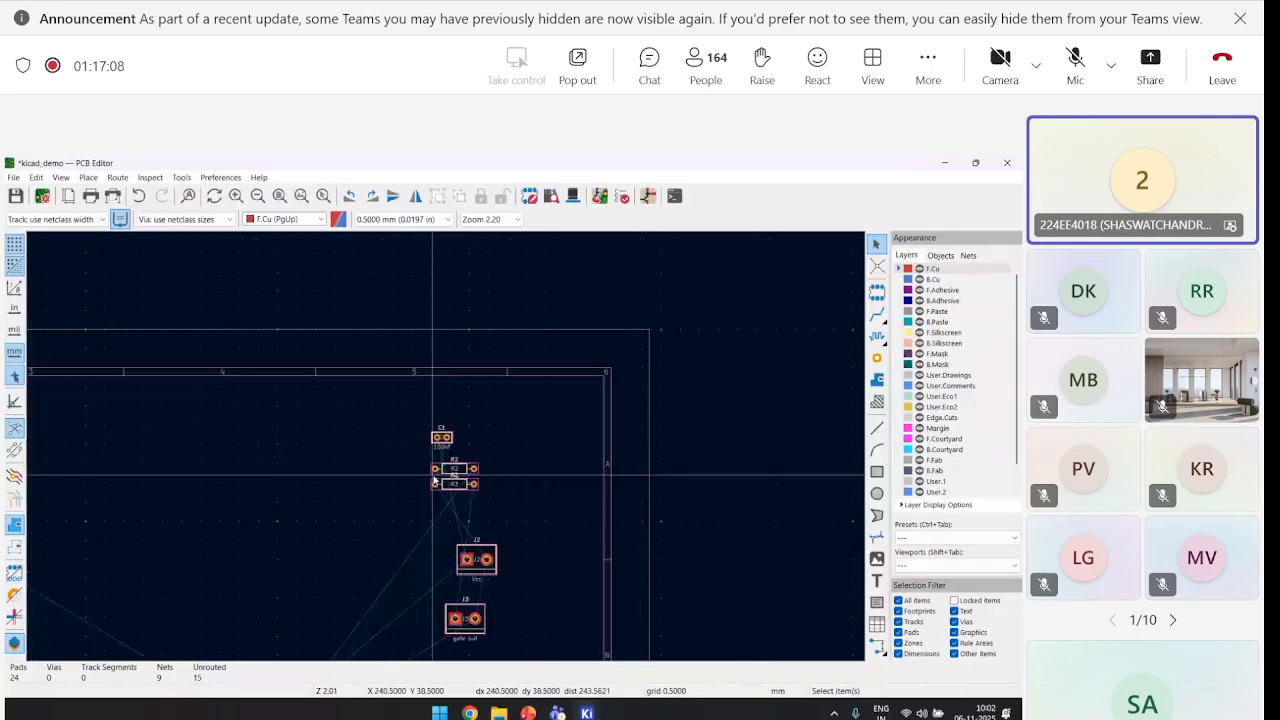
{"action": "left_click", "coordinate": [447, 445]}
{"action": "scroll", "coordinate": [447, 440], "scroll_direction": "up", "scroll_amount": 2}
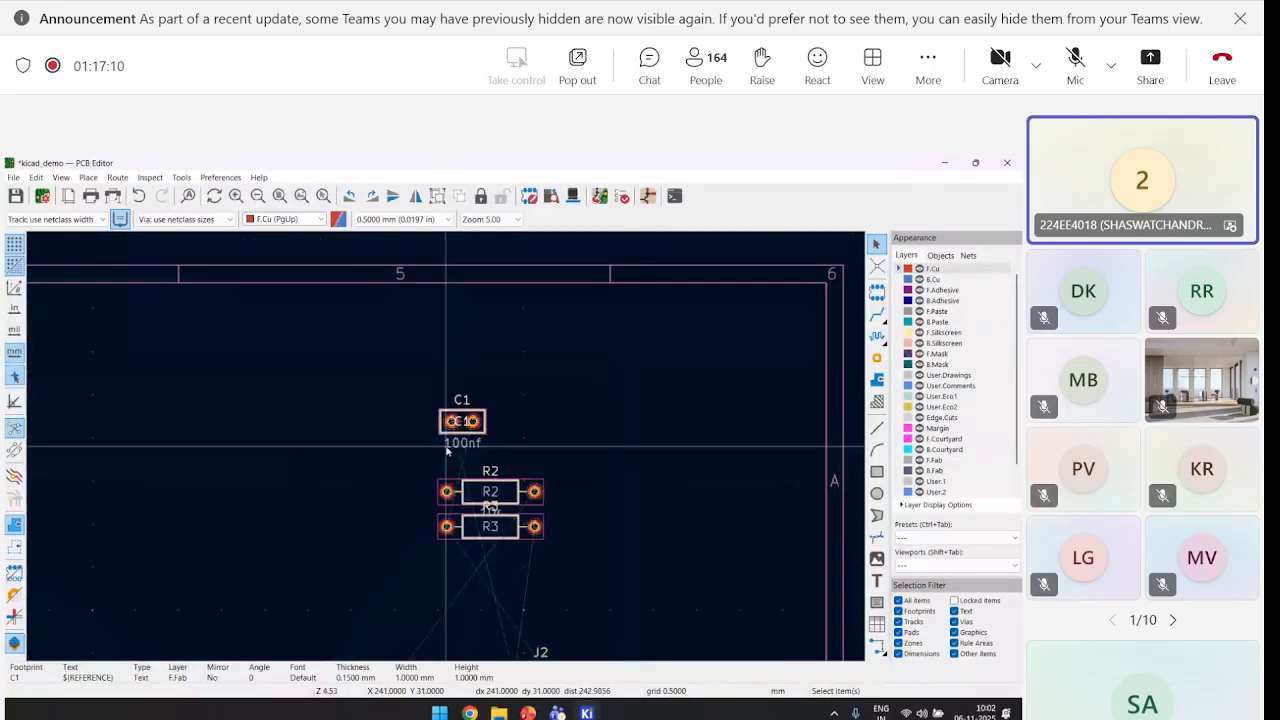
{"action": "left_click_drag", "start_coordinate": [463, 418], "coordinate": [147, 400]}
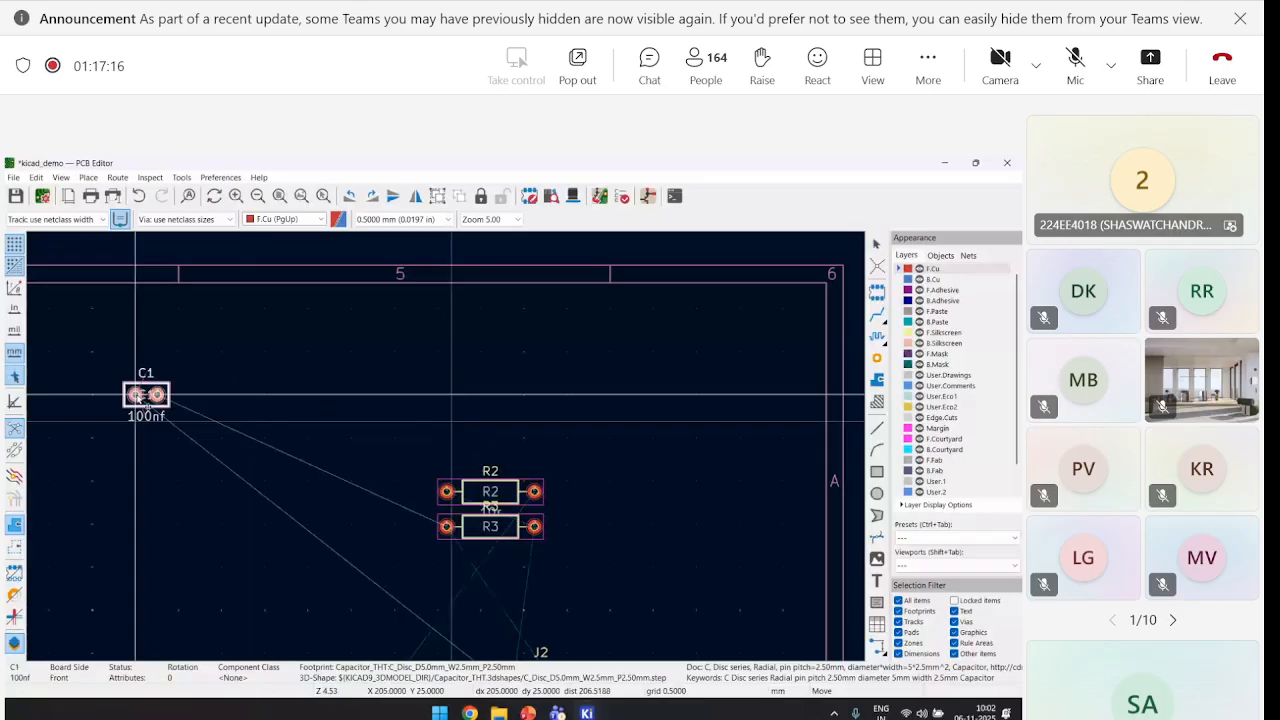
Move U1 to the right of terminal block J1 and place C2 just to the right of U1
{"action": "scroll", "coordinate": [254, 505], "scroll_direction": "down", "scroll_amount": 5}
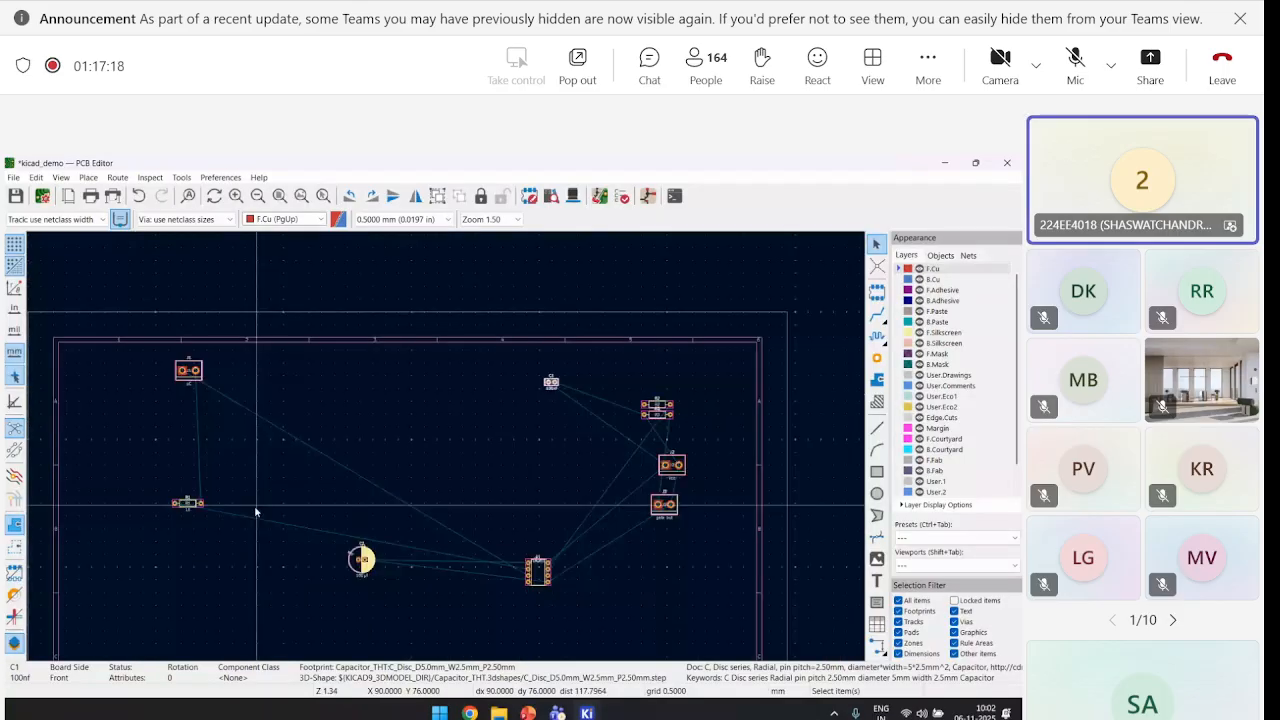
{"action": "left_click_drag", "start_coordinate": [538, 571], "coordinate": [312, 408]}
{"action": "left_click", "coordinate": [361, 560]}
{"action": "left_click_drag", "start_coordinate": [362, 561], "coordinate": [387, 404]}
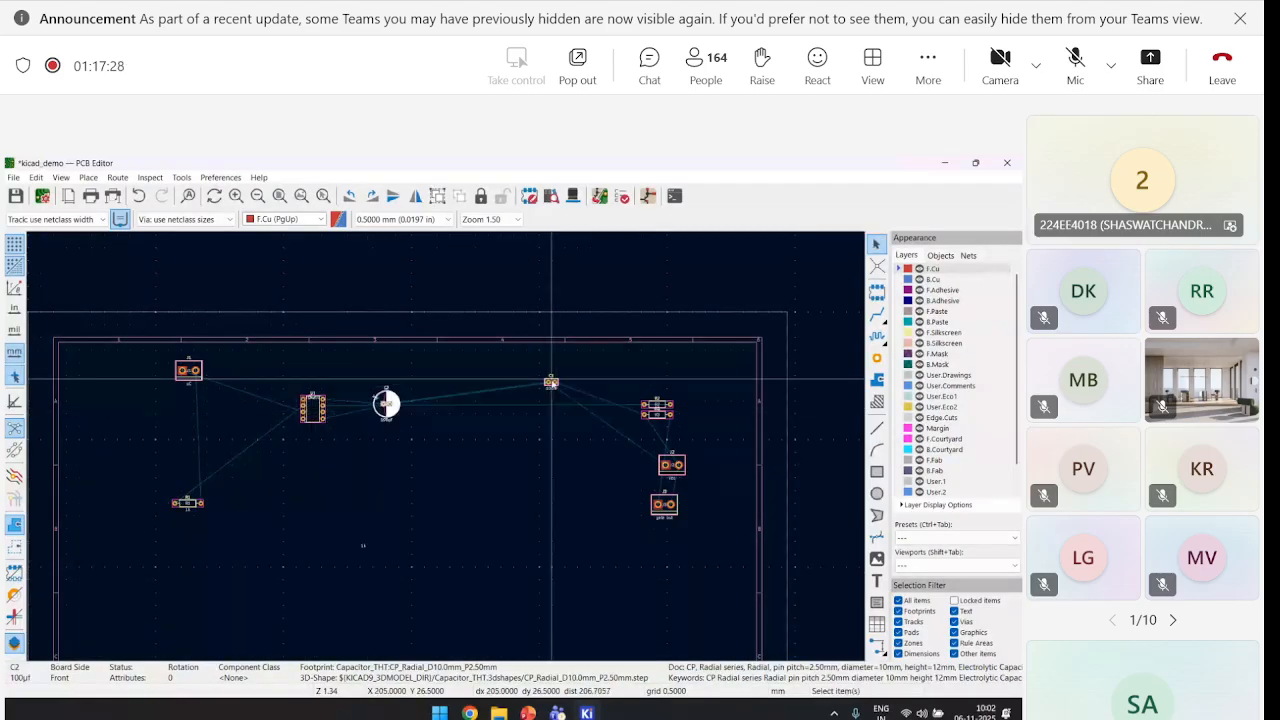
{"action": "scroll", "coordinate": [551, 382], "scroll_direction": "up", "scroll_amount": 3}
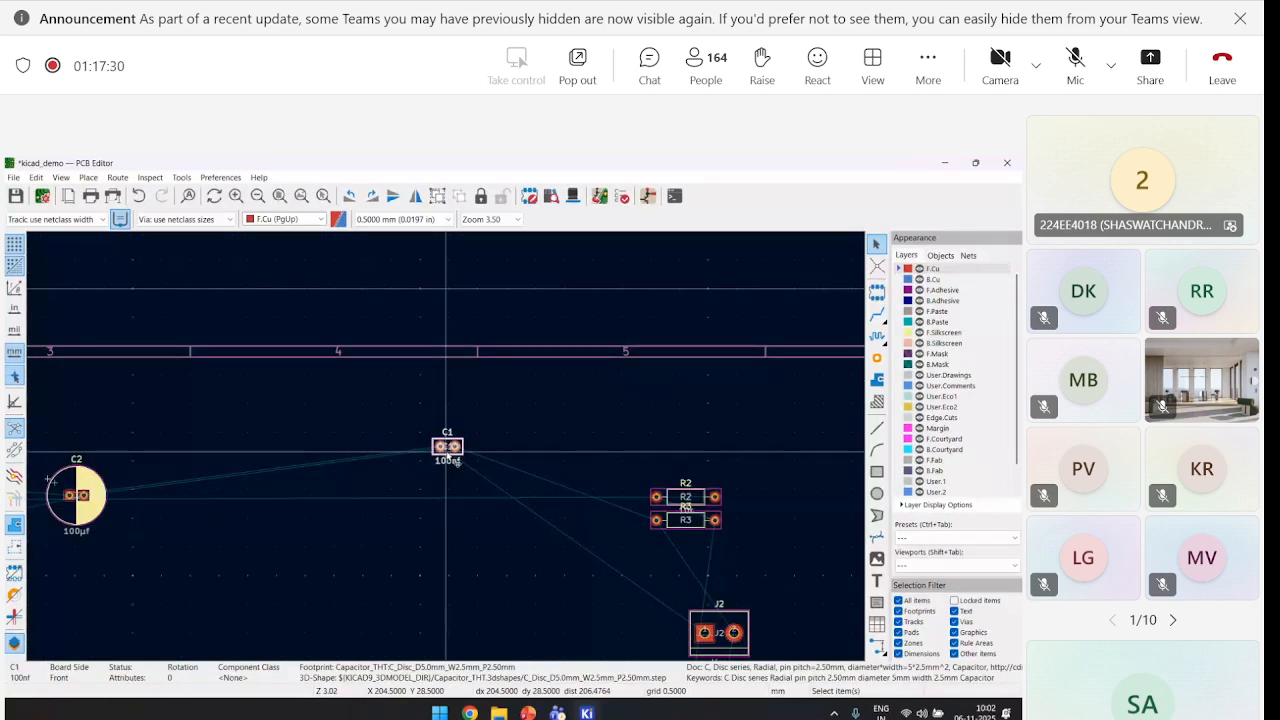
Move C1 closer to C2, placing it in the gap between C2 and R2
{"action": "key", "text": "e"}
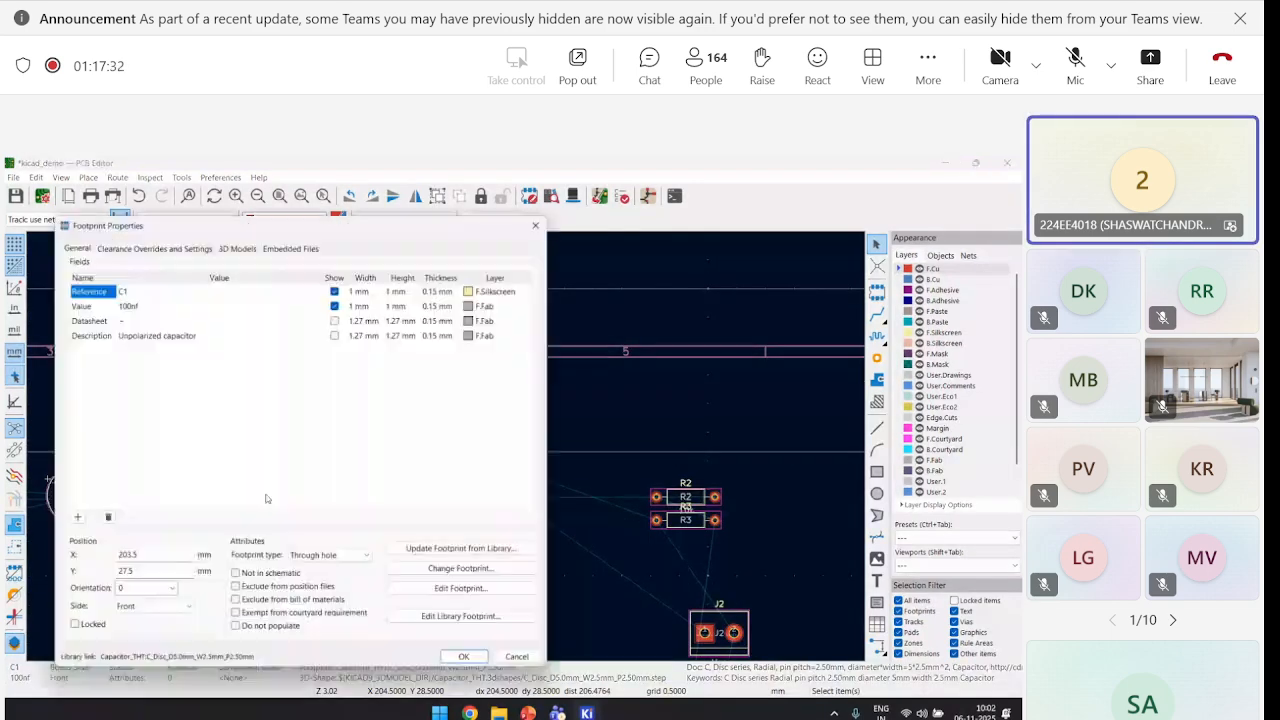
{"action": "left_click", "coordinate": [466, 659]}
{"action": "left_click_drag", "start_coordinate": [449, 453], "coordinate": [434, 450]}
{"action": "left_click", "coordinate": [438, 447]}
{"action": "scroll", "coordinate": [446, 452], "scroll_direction": "down", "scroll_amount": 2}
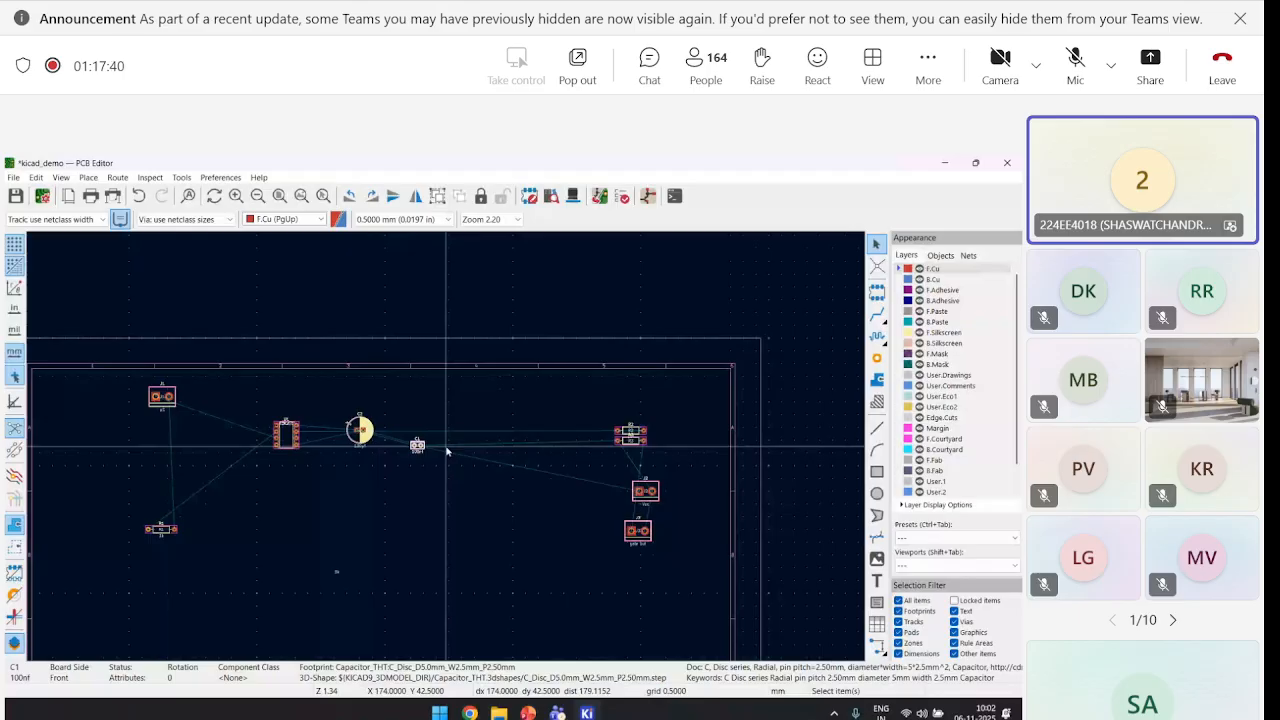
{"action": "scroll", "coordinate": [414, 549], "scroll_direction": "down", "scroll_amount": 3}
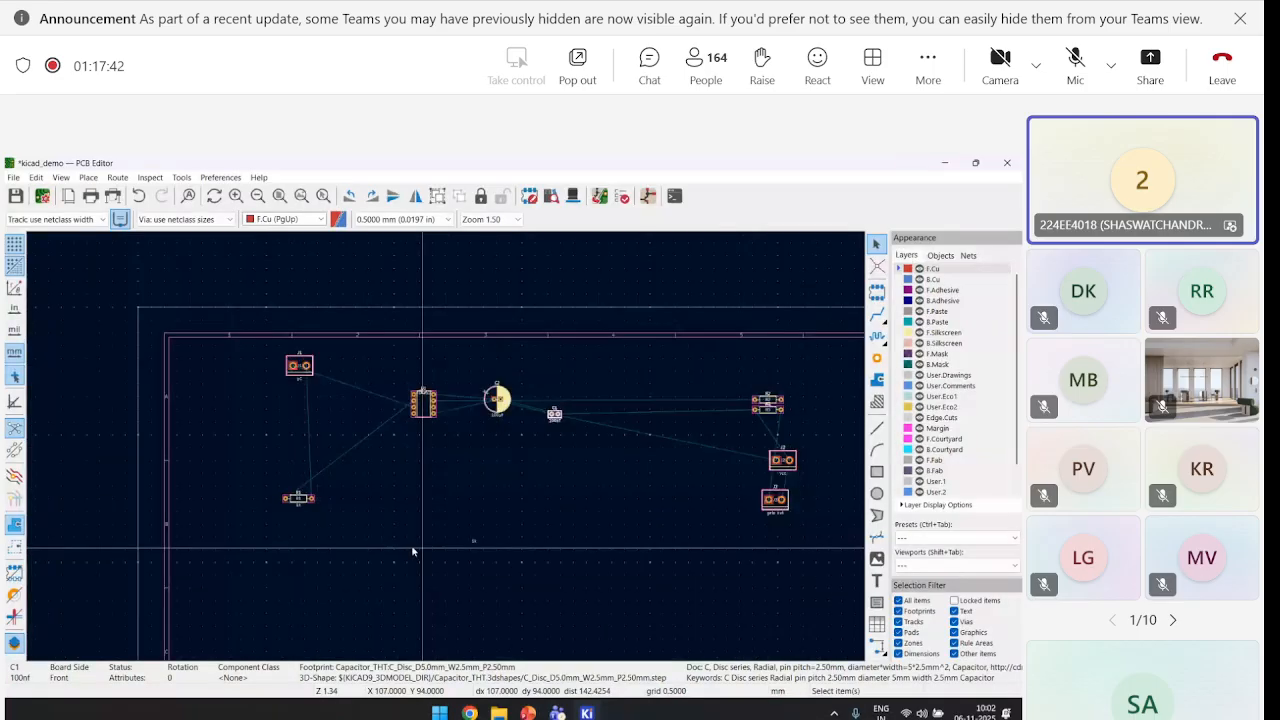
Move R1 up between J1 and U1, then shift J1 down and rotate it to 90 degrees
{"action": "middle_click_drag", "start_coordinate": [535, 546], "coordinate": [584, 592]}
{"action": "left_click_drag", "start_coordinate": [298, 497], "coordinate": [358, 363]}
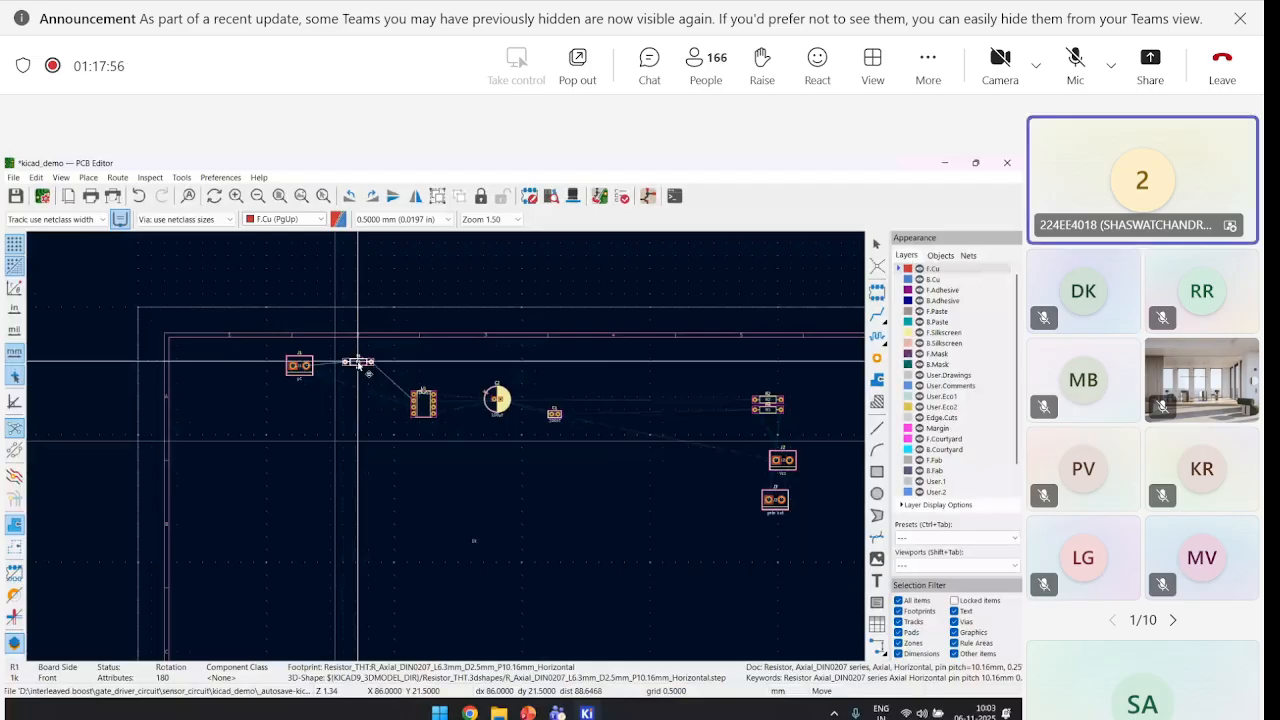
{"action": "left_click", "coordinate": [358, 362]}
{"action": "left_click_drag", "start_coordinate": [299, 365], "coordinate": [298, 422]}
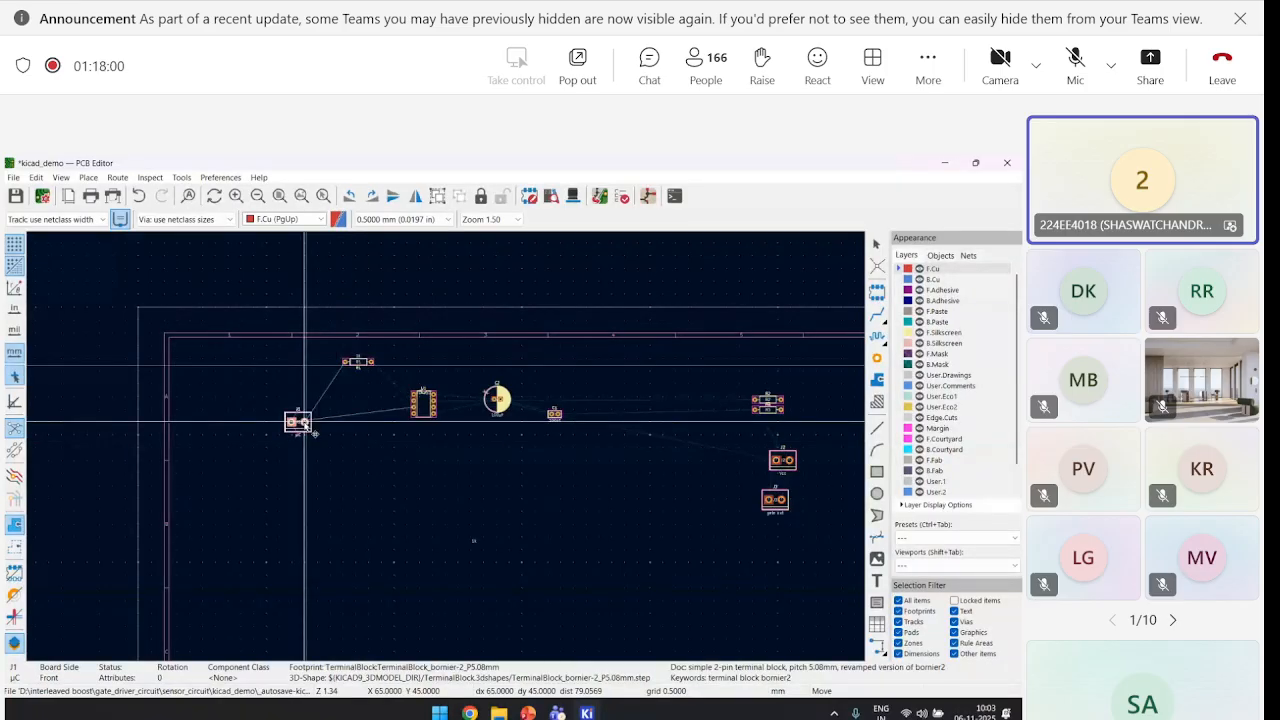
{"action": "left_click", "coordinate": [315, 435]}
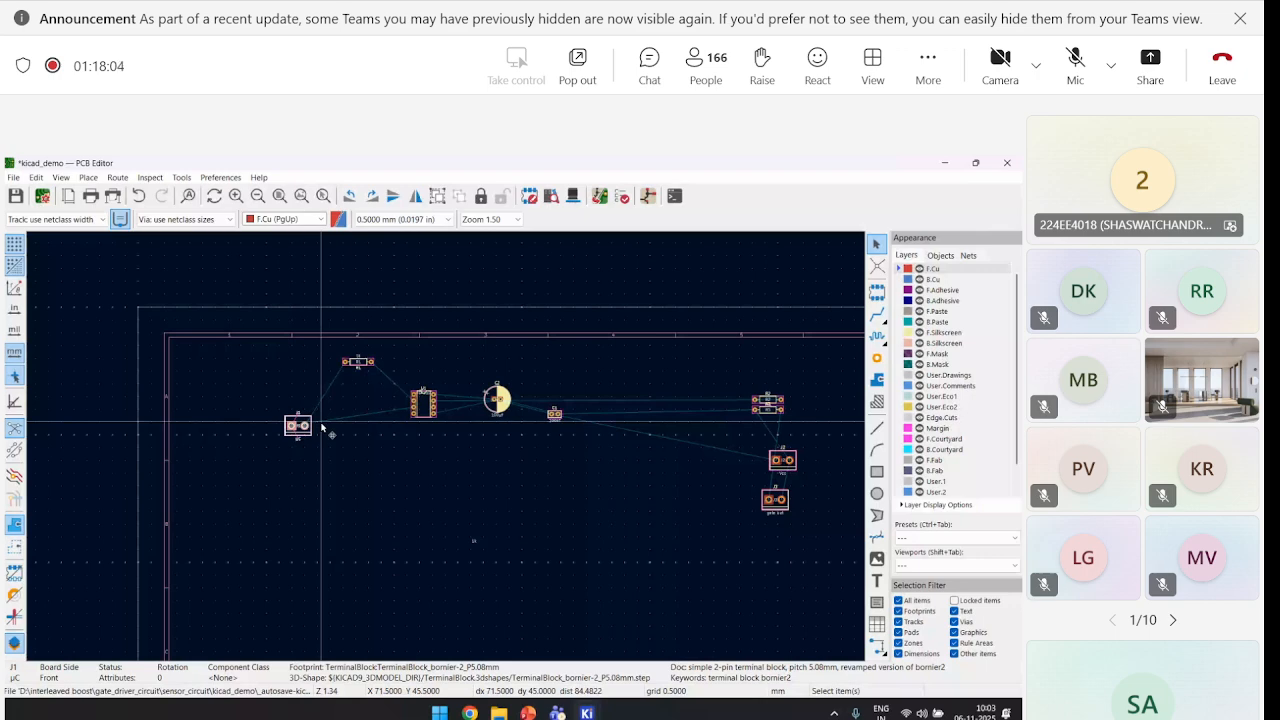
{"action": "key", "text": "r"}
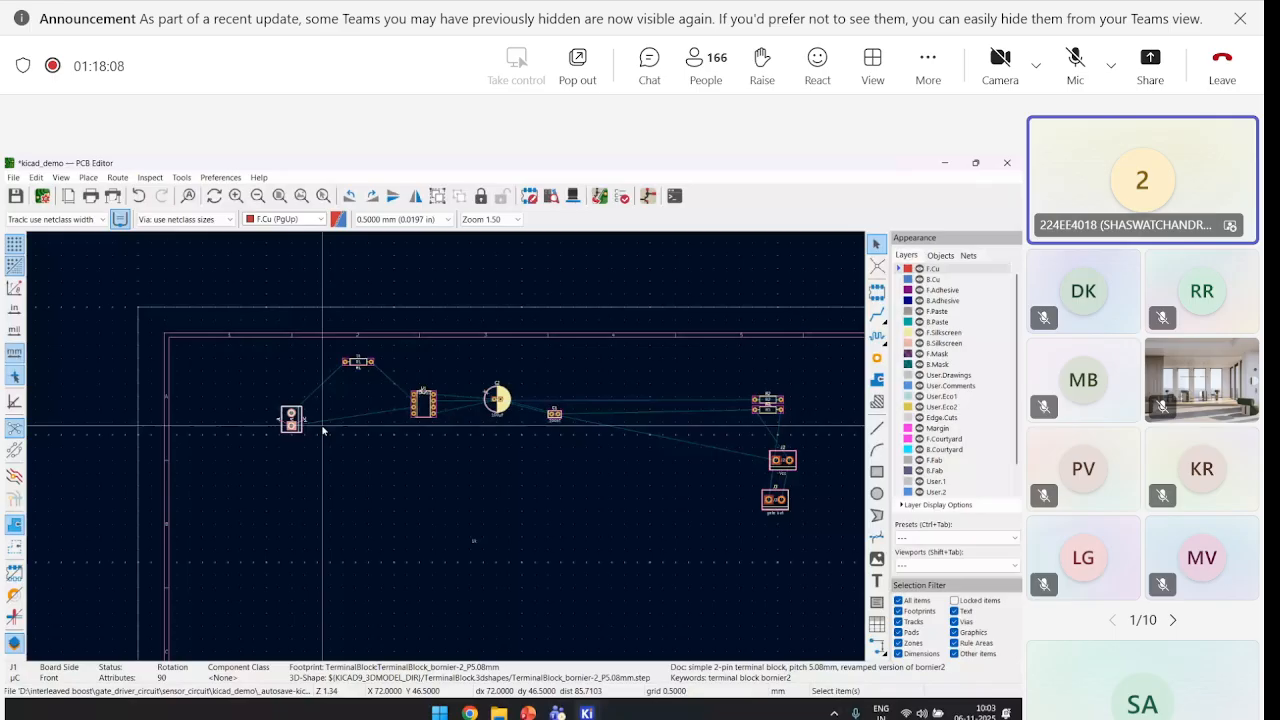
Place R1 directly beside the left pins of U1 and set J1 just left of R1
{"action": "left_click", "coordinate": [358, 363]}
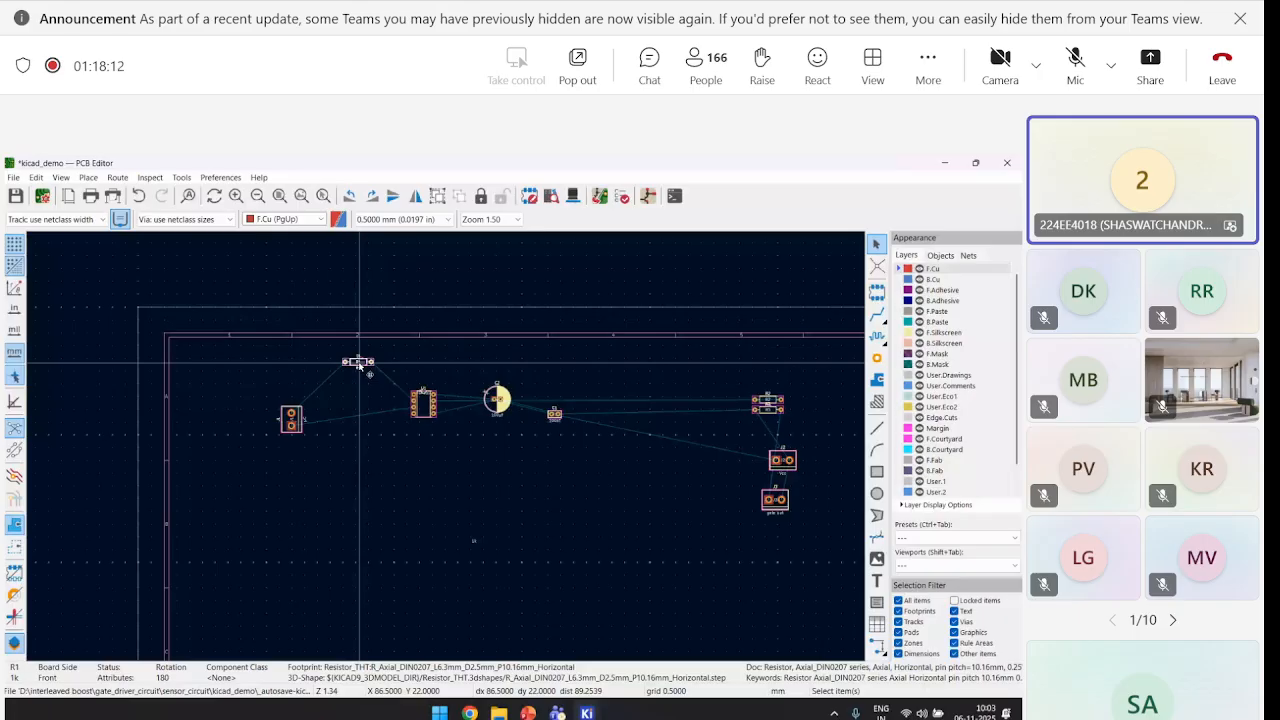
{"action": "left_click_drag", "start_coordinate": [359, 364], "coordinate": [389, 403]}
{"action": "left_click_drag", "start_coordinate": [291, 419], "coordinate": [352, 411]}
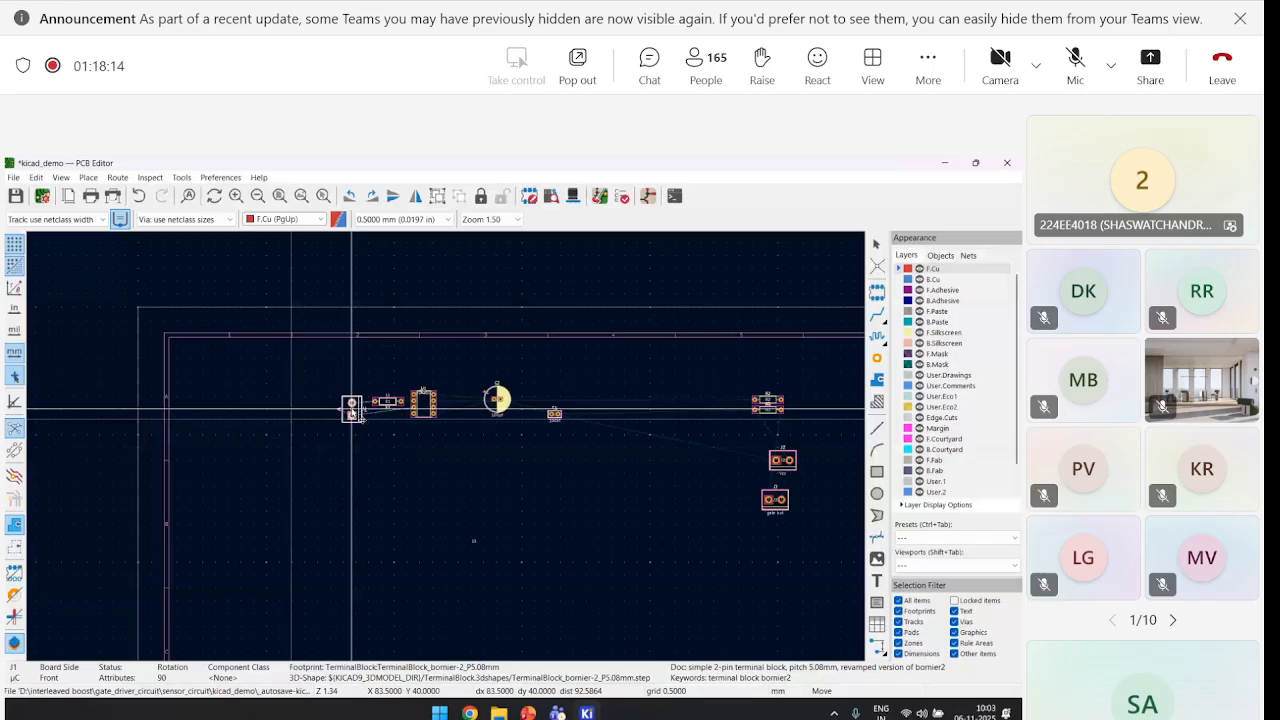
{"action": "left_click", "coordinate": [354, 410]}
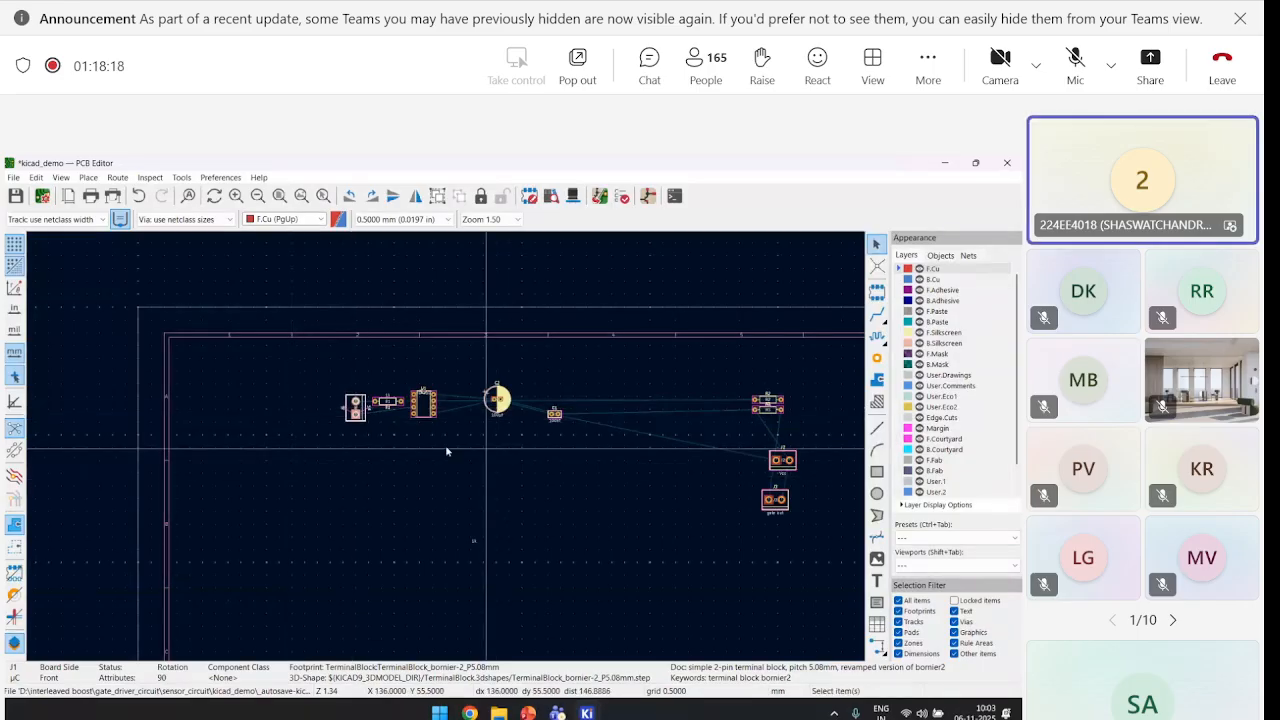
Rotate C2 to 180 degrees and place it just right of U1
{"action": "scroll", "coordinate": [446, 450], "scroll_direction": "up", "scroll_amount": 3}
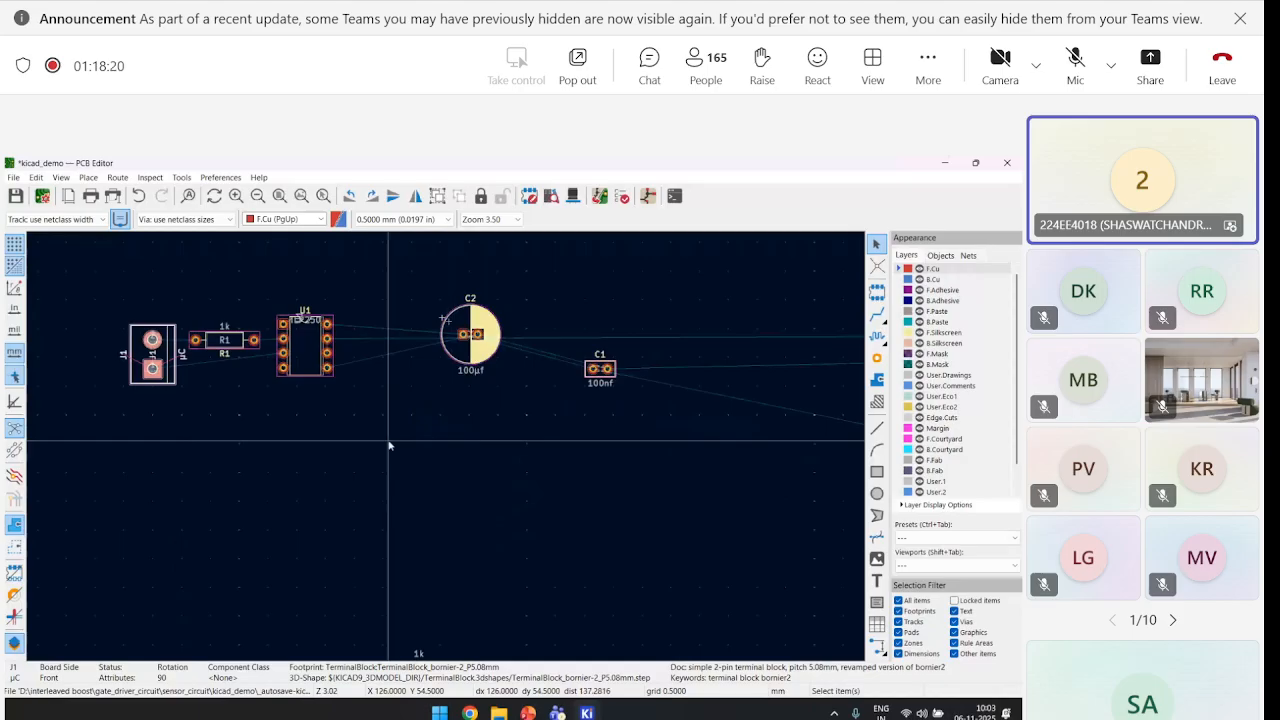
{"action": "left_click", "coordinate": [472, 336]}
{"action": "key", "text": "r"}
{"action": "key", "text": "r"}
{"action": "middle_click_drag", "start_coordinate": [479, 382], "coordinate": [490, 451]}
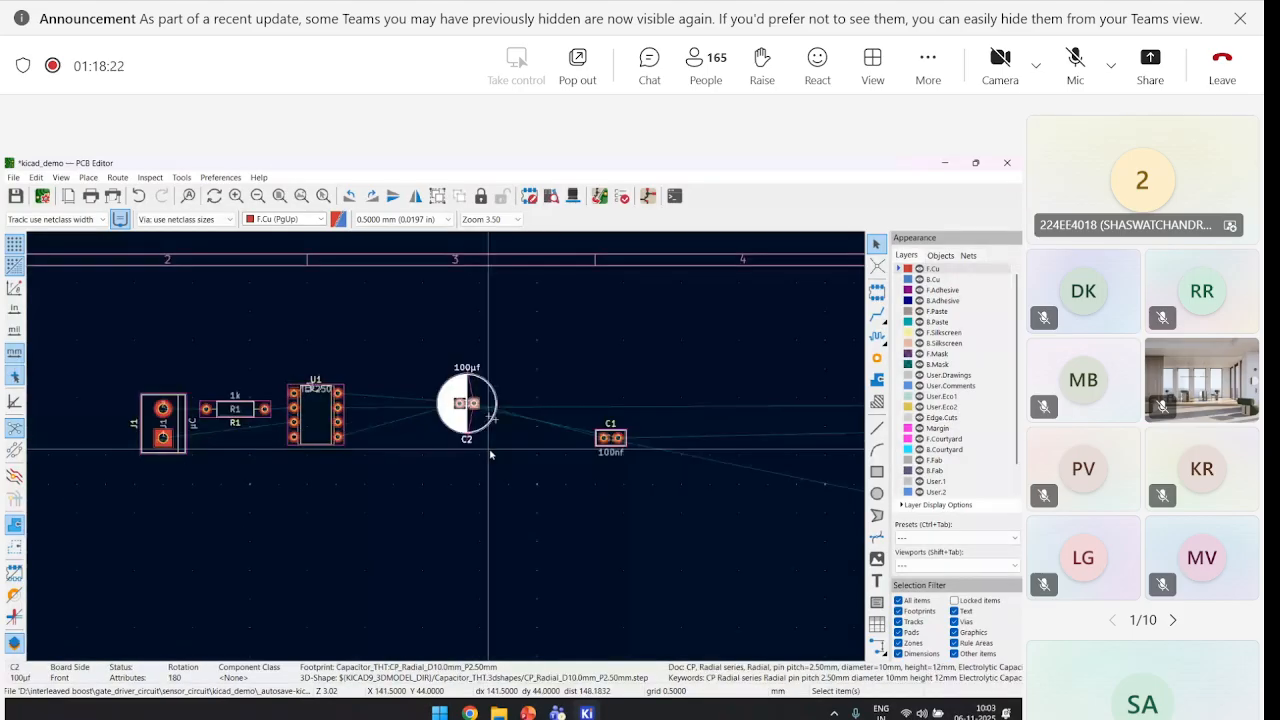
{"action": "key", "text": "m"}
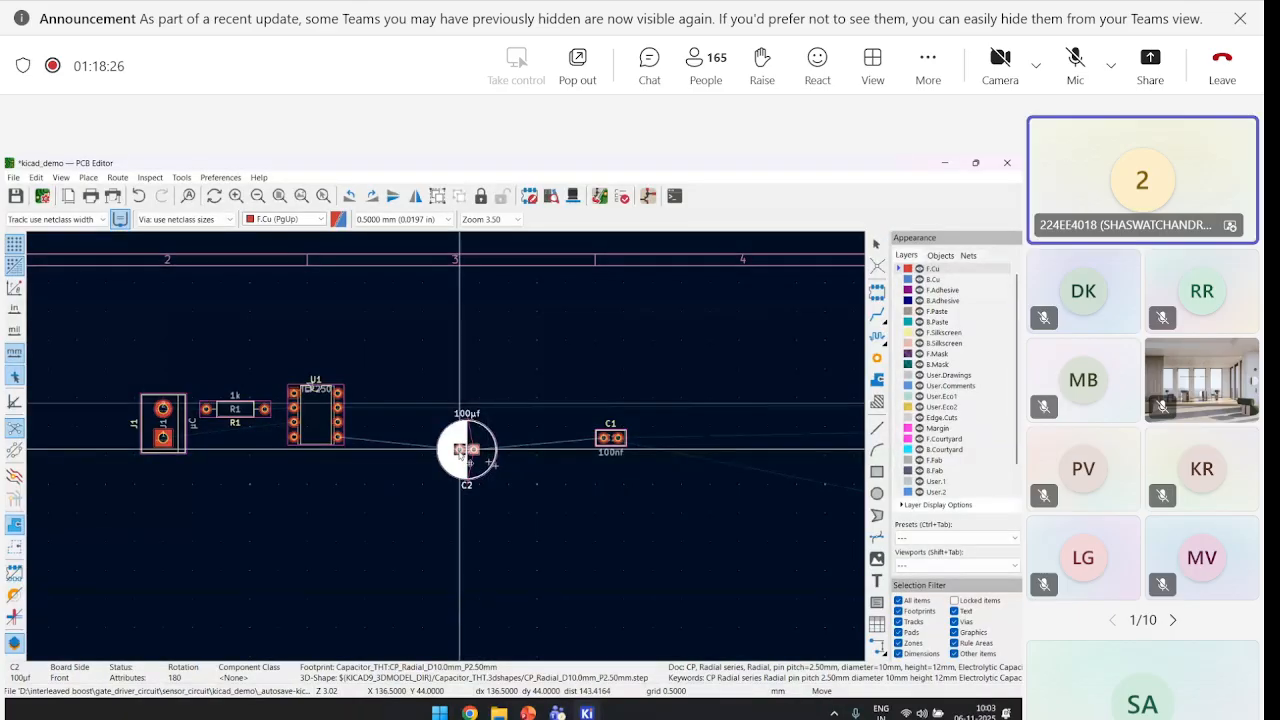
{"action": "left_click", "coordinate": [466, 457]}
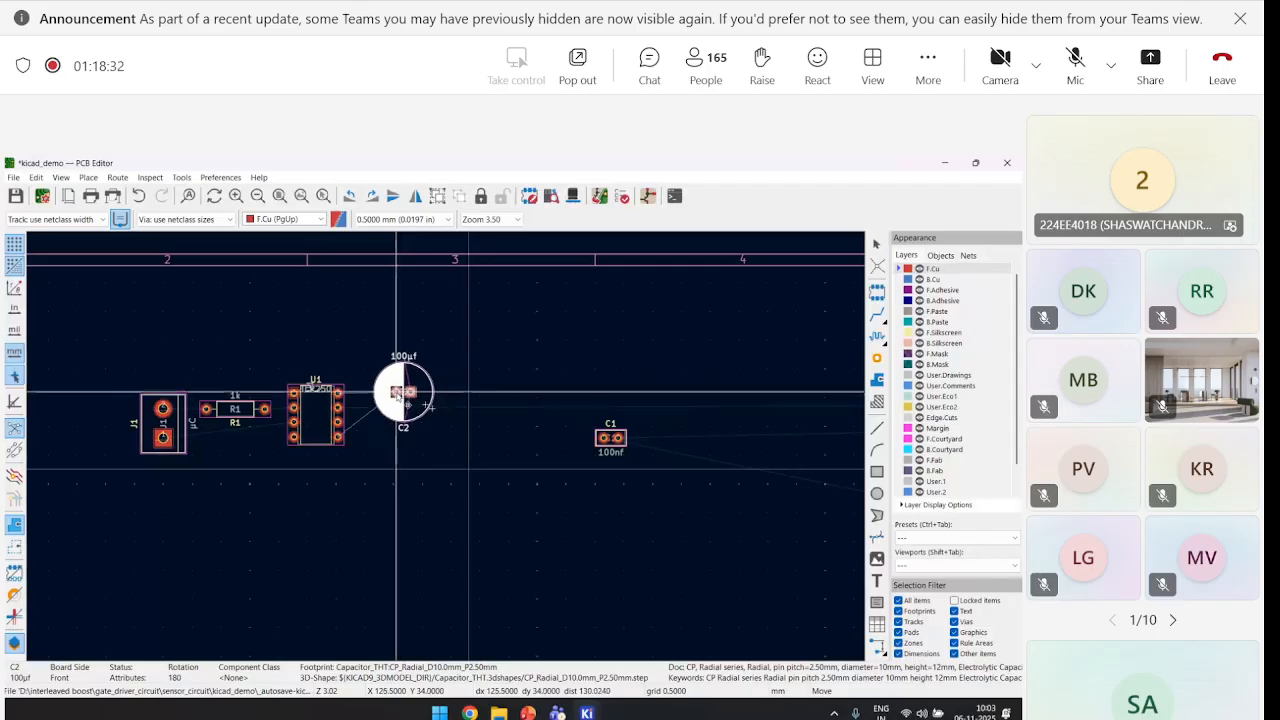
{"action": "left_click", "coordinate": [391, 395]}
Move C1 to the right of C2, rotate it to -90 degrees and set it slightly lower than C2
{"action": "left_click", "coordinate": [614, 443]}
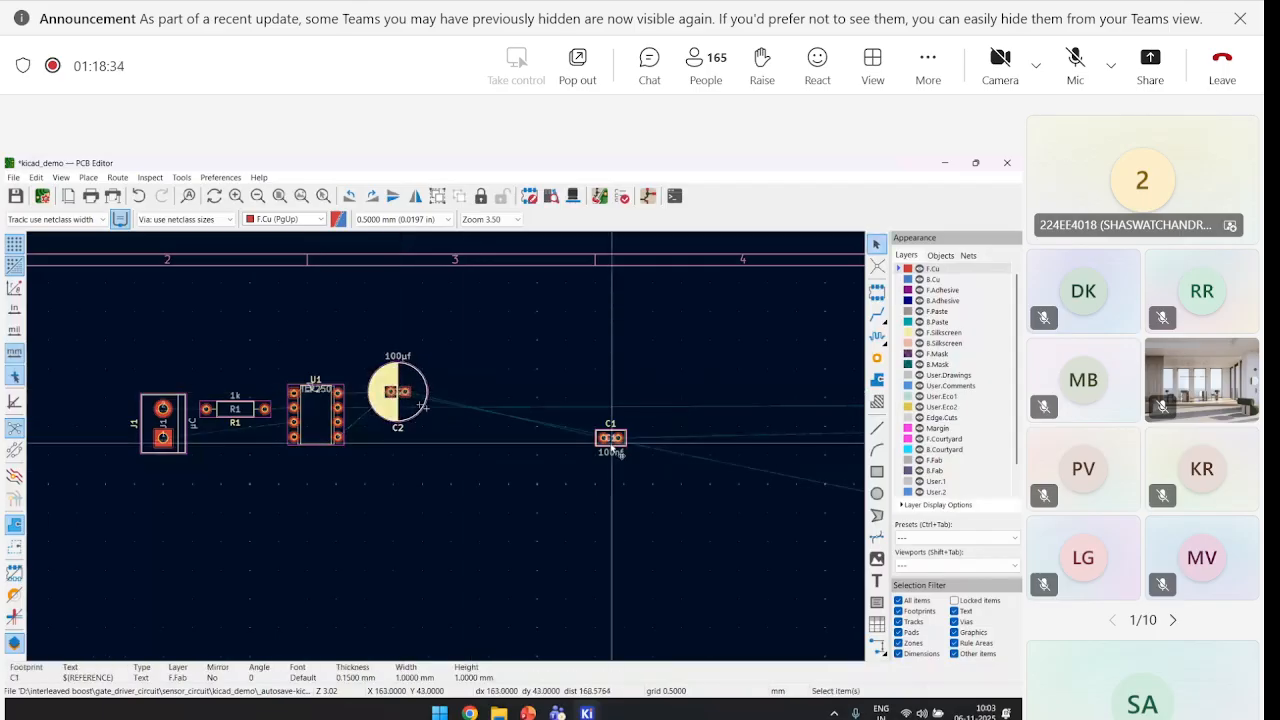
{"action": "key", "text": "m"}
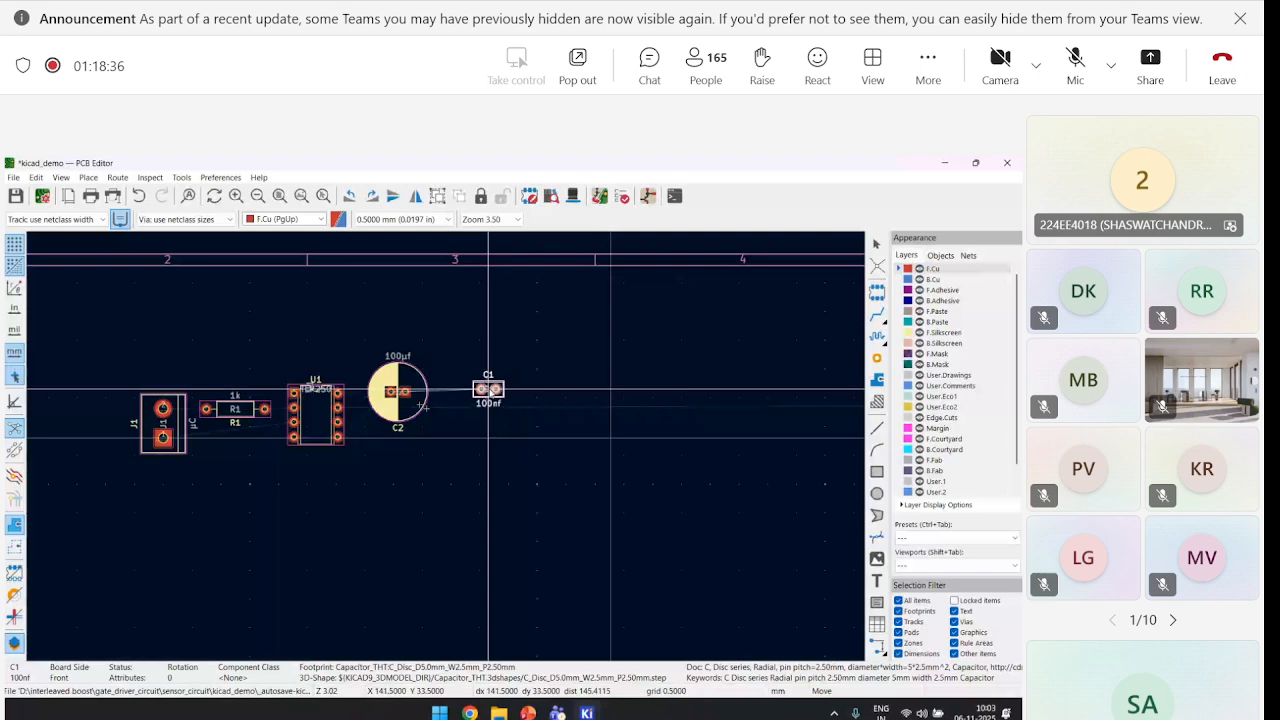
{"action": "left_click", "coordinate": [489, 392]}
{"action": "key", "text": "r"}
{"action": "key", "text": "r"}
{"action": "key", "text": "r"}
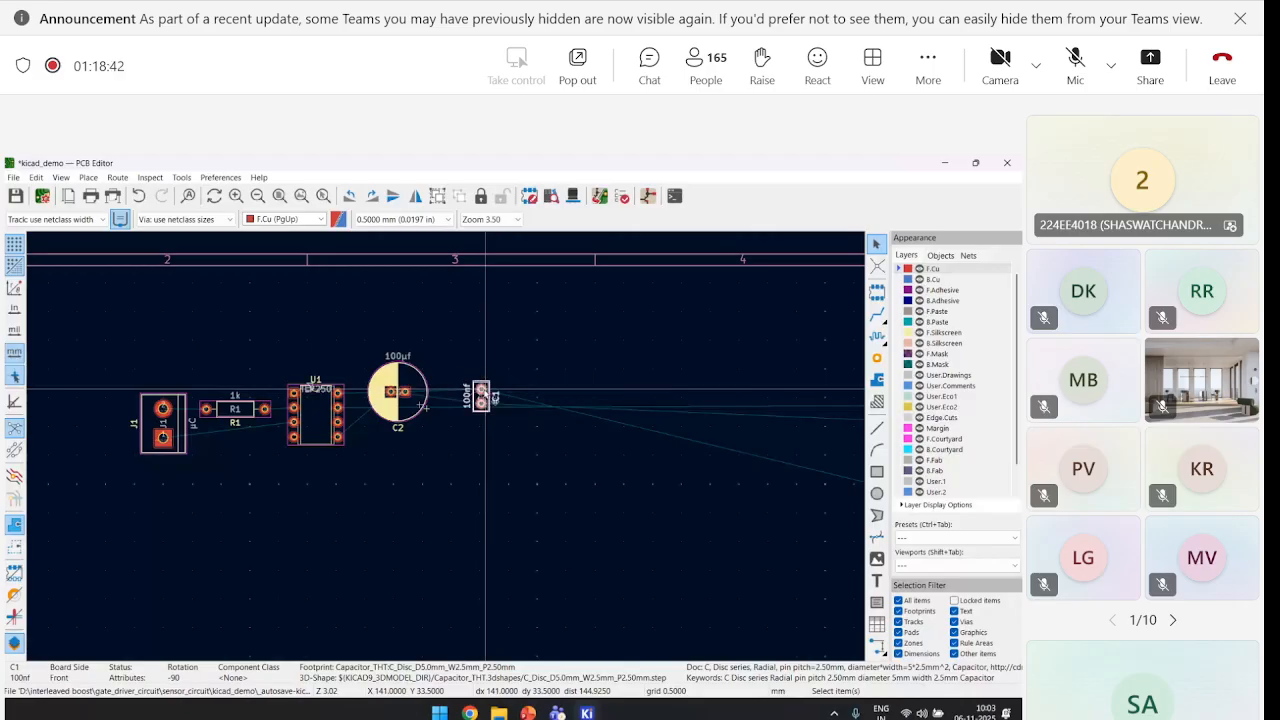
{"action": "left_click_drag", "start_coordinate": [484, 392], "coordinate": [490, 431]}
Rotate C2 to -90 degrees and place it between U1 and C1
{"action": "left_click", "coordinate": [409, 410]}
{"action": "key", "text": "r"}
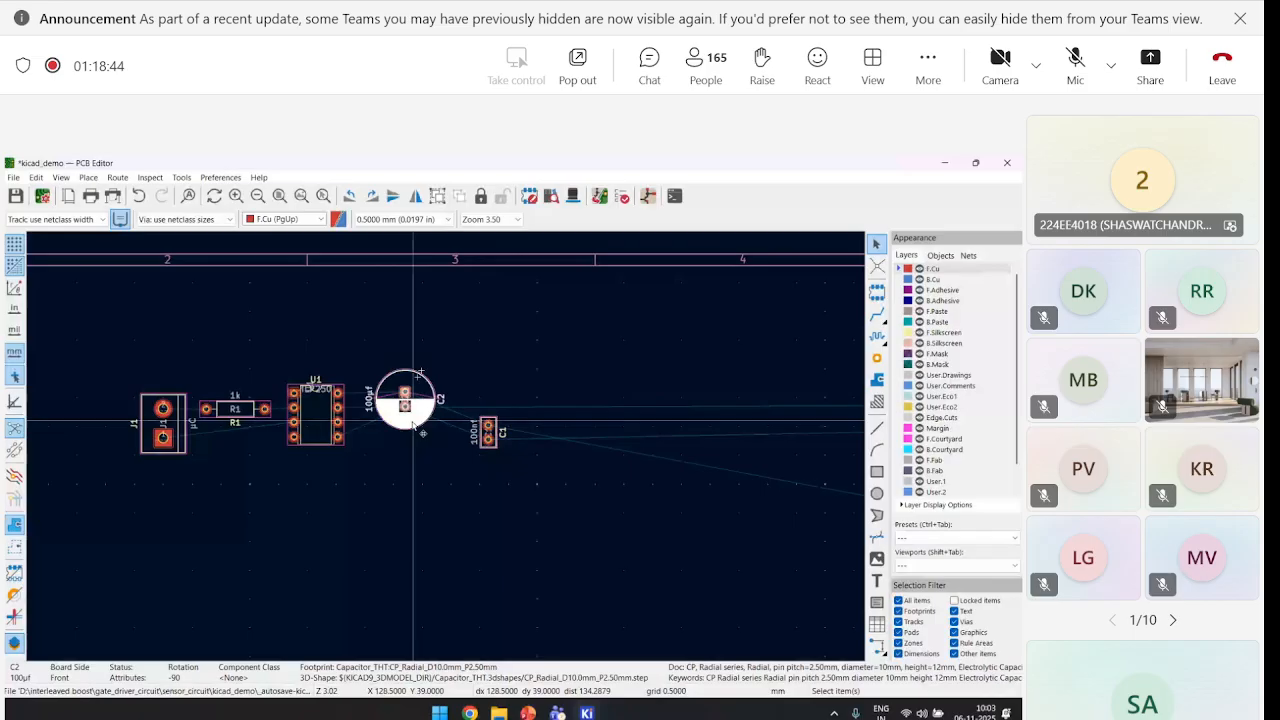
{"action": "left_click_drag", "start_coordinate": [408, 406], "coordinate": [438, 386]}
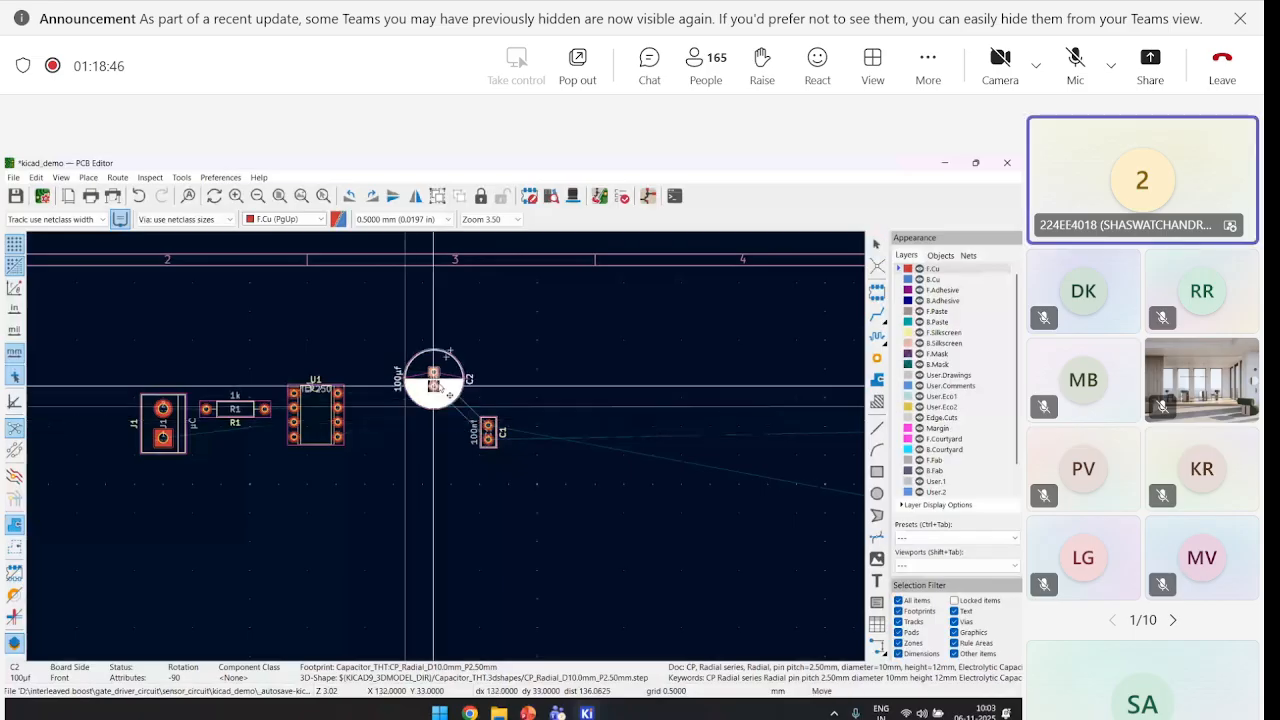
{"action": "left_click_drag", "start_coordinate": [433, 386], "coordinate": [402, 411]}
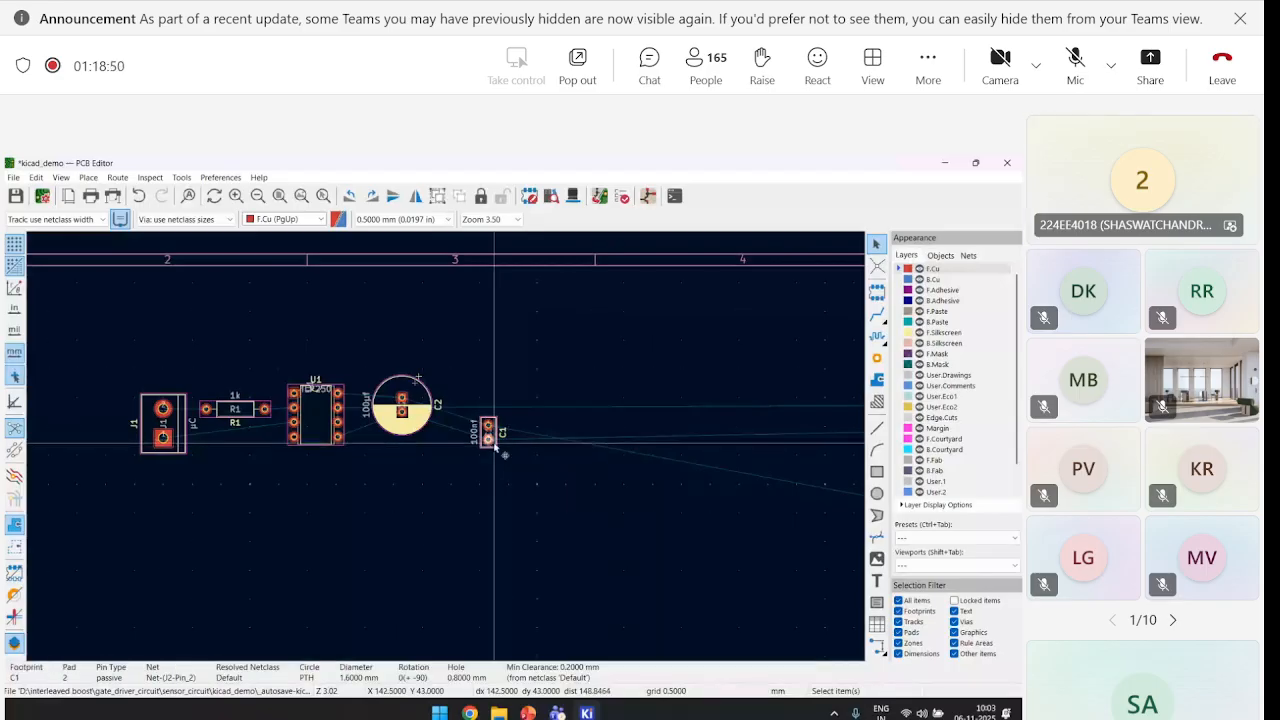
Tighten the capacitor placement by moving C2 closer to U1 and C1 directly beside C2 at the same height
{"action": "double_click", "coordinate": [493, 445]}
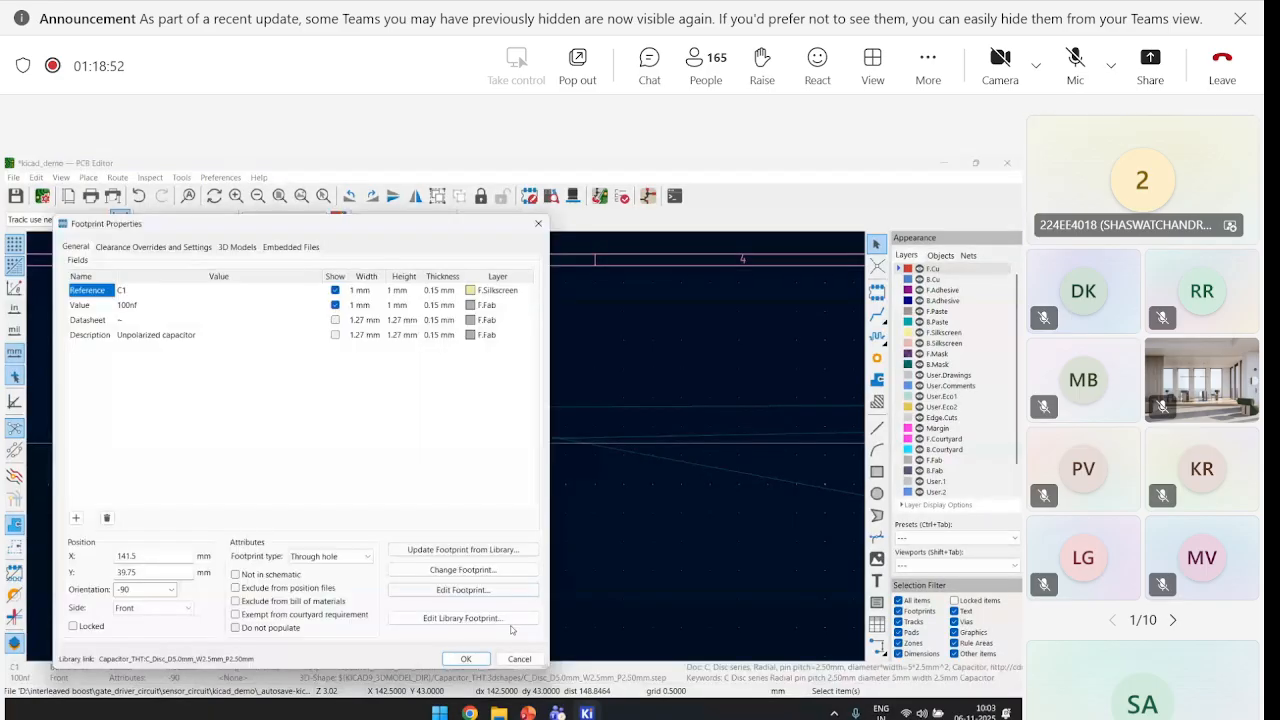
{"action": "left_click", "coordinate": [519, 659]}
{"action": "left_click_drag", "start_coordinate": [490, 440], "coordinate": [463, 415]}
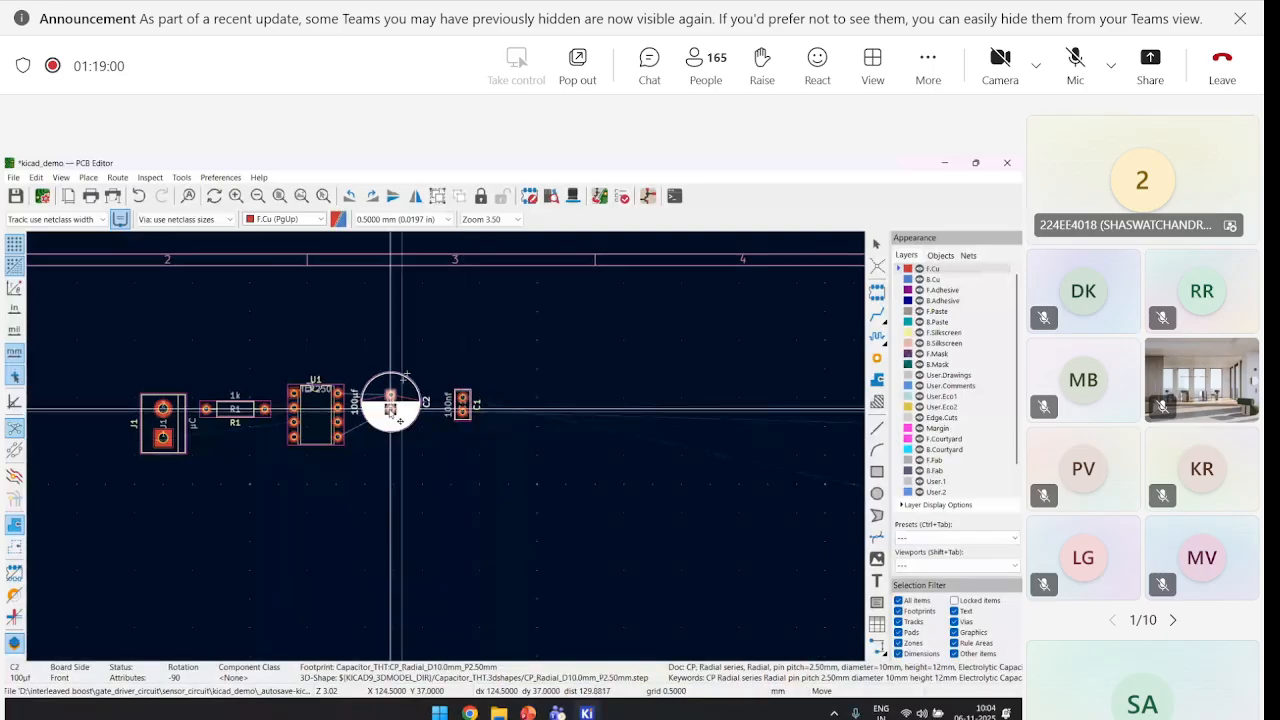
{"action": "left_click", "coordinate": [391, 410]}
{"action": "key", "text": "m"}
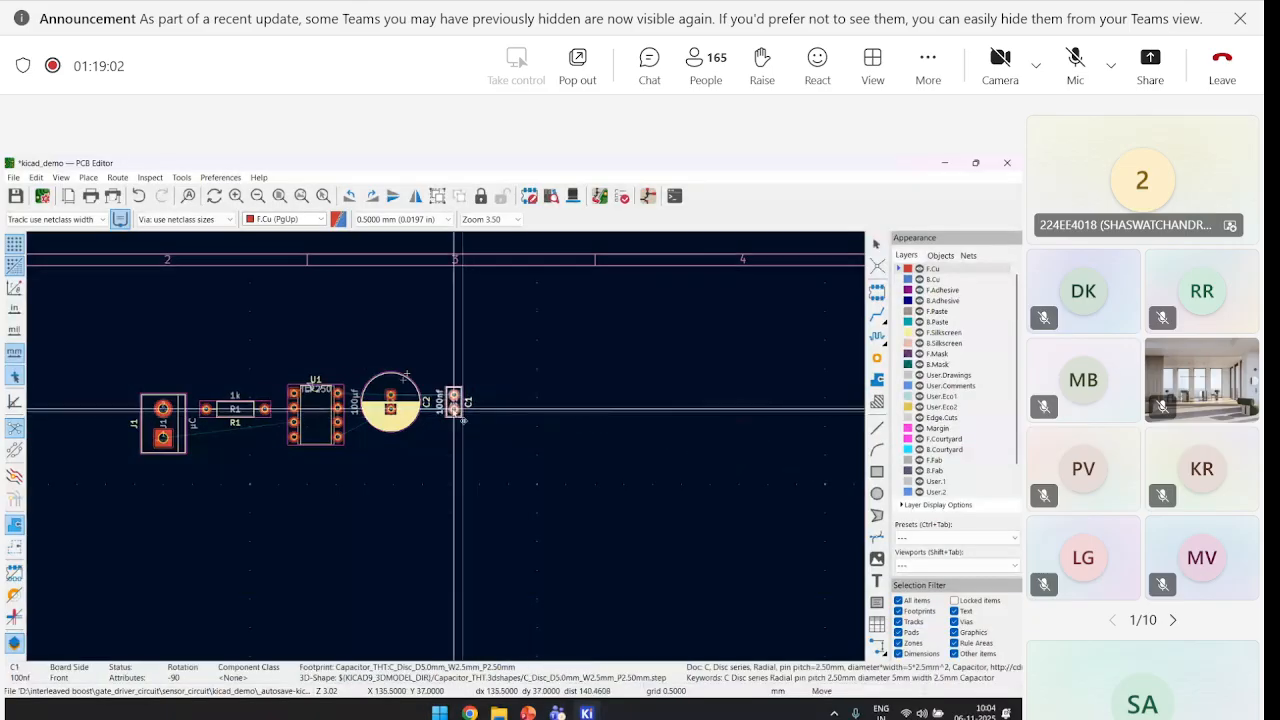
{"action": "left_click", "coordinate": [446, 409]}
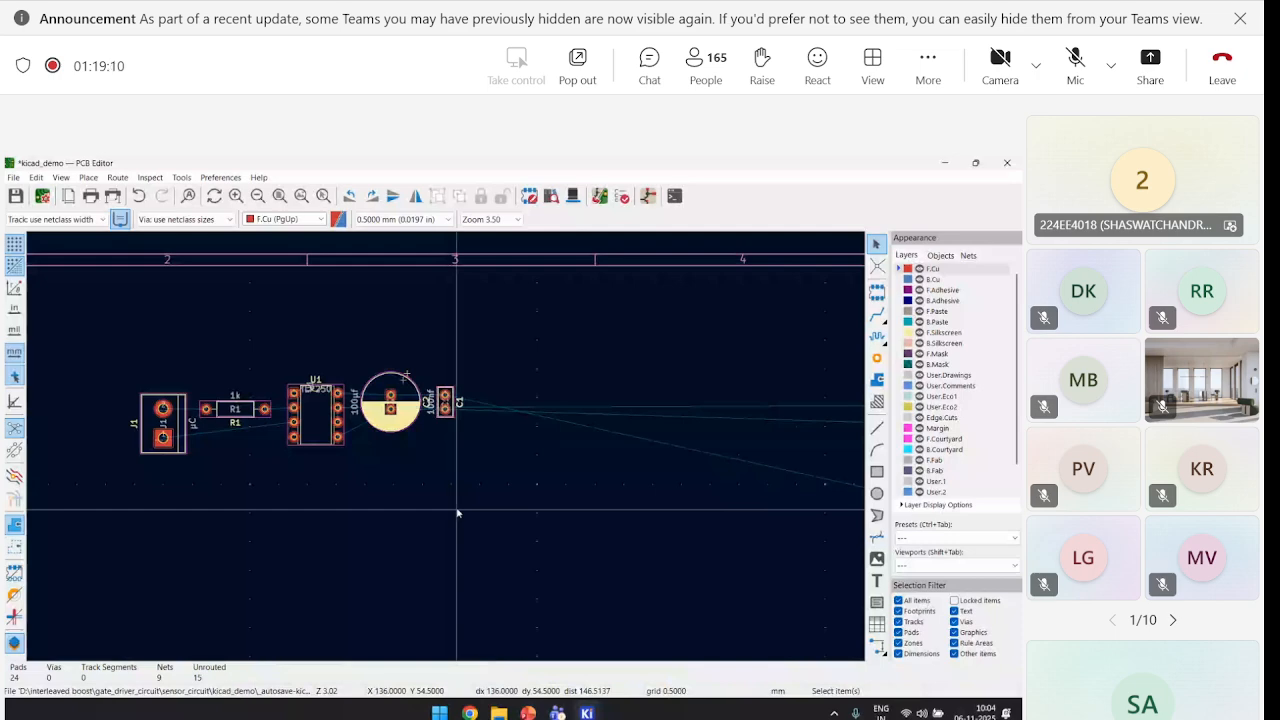
Place R2 horizontally just below C2, and rotate R3 to -90 degrees and place it to the lower right of C1
{"action": "left_click_drag", "start_coordinate": [635, 405], "coordinate": [312, 438]}
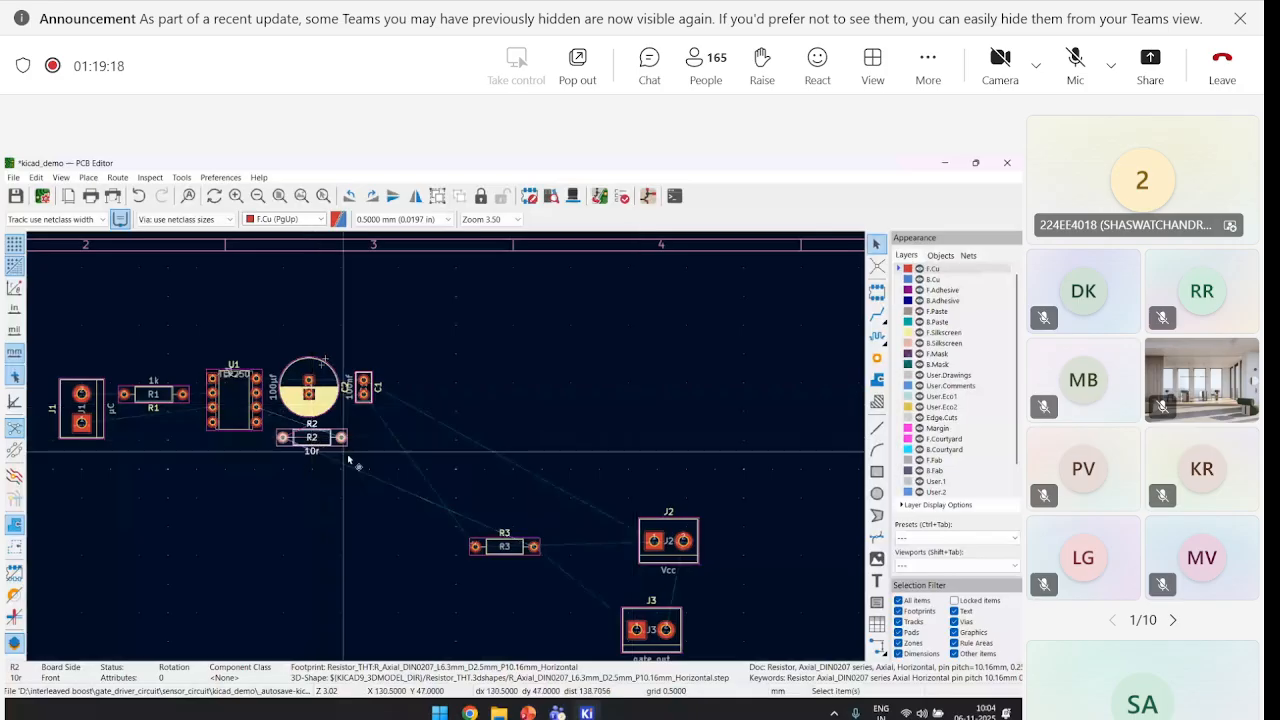
{"action": "left_click", "coordinate": [501, 548]}
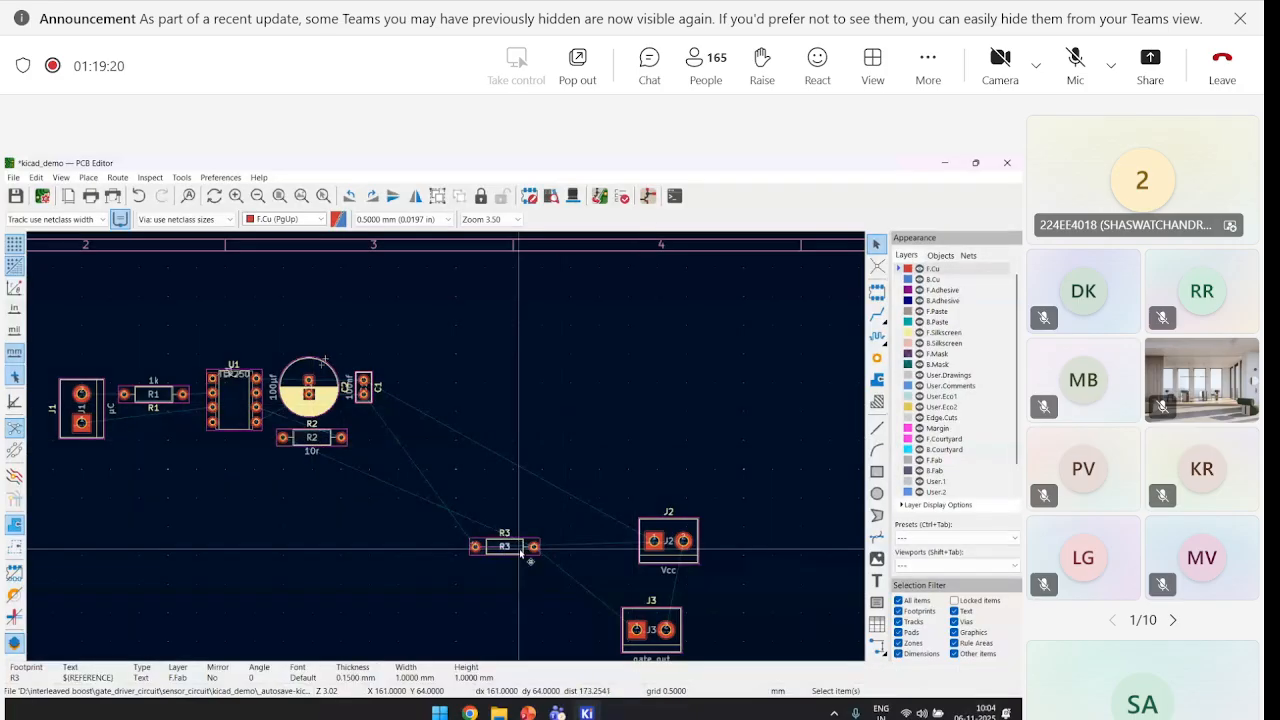
{"action": "left_click_drag", "start_coordinate": [520, 553], "coordinate": [475, 397]}
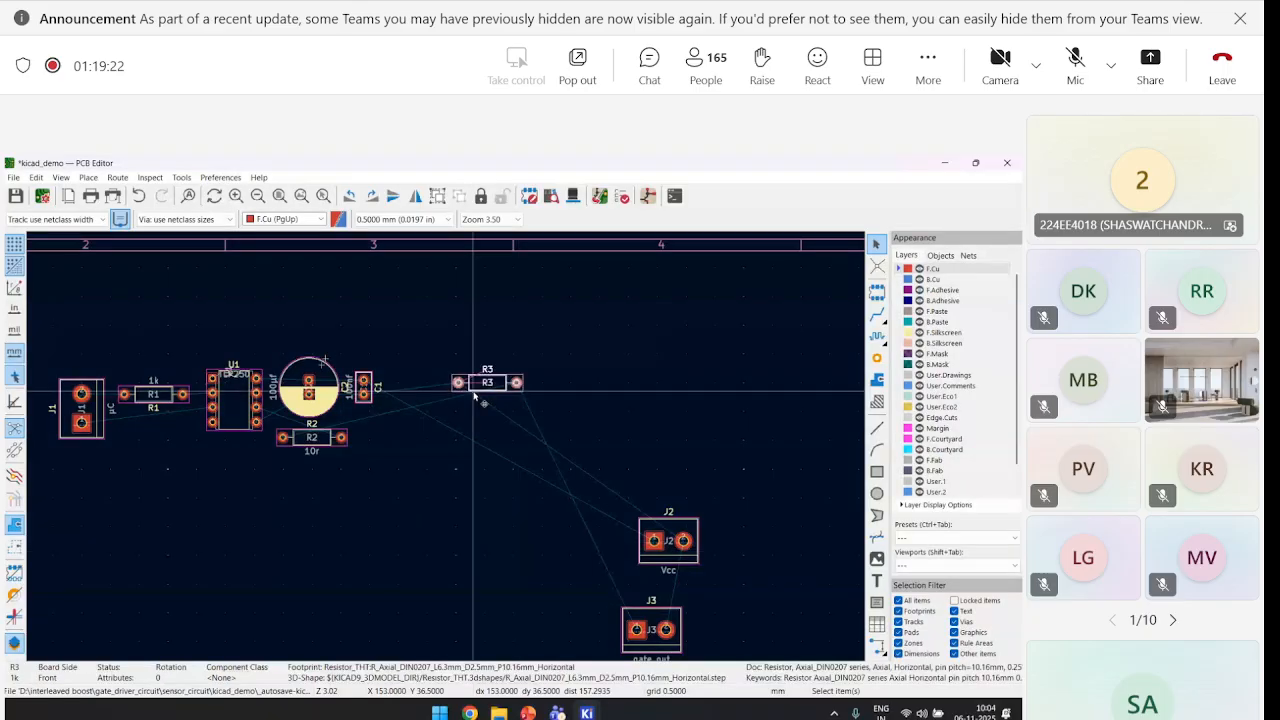
{"action": "key", "text": "r"}
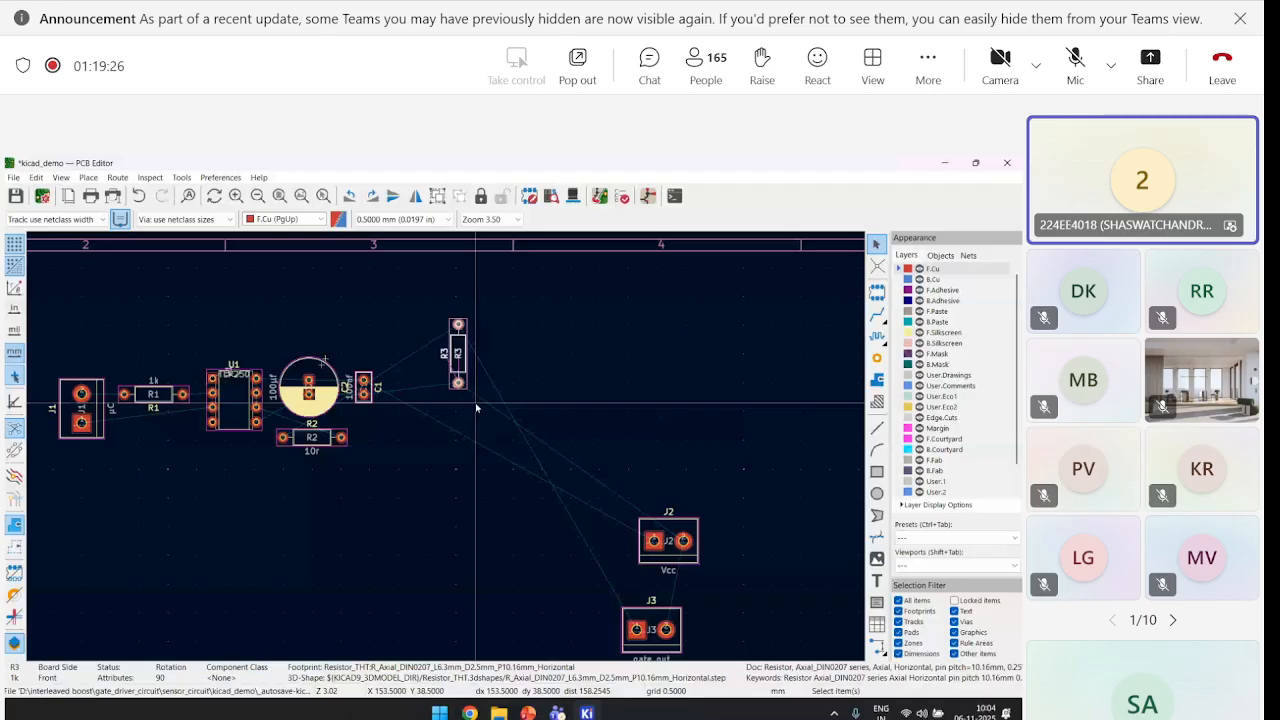
{"action": "key", "text": "m"}
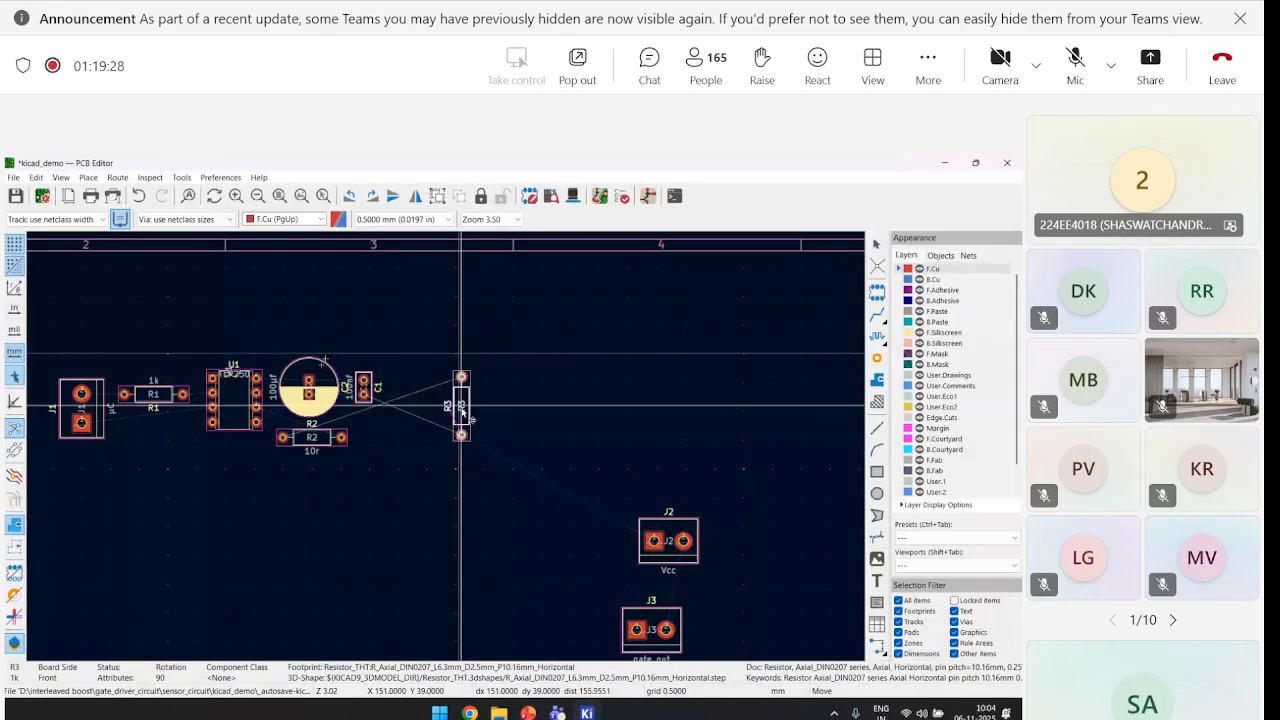
{"action": "key", "text": "r"}
{"action": "key", "text": "r"}
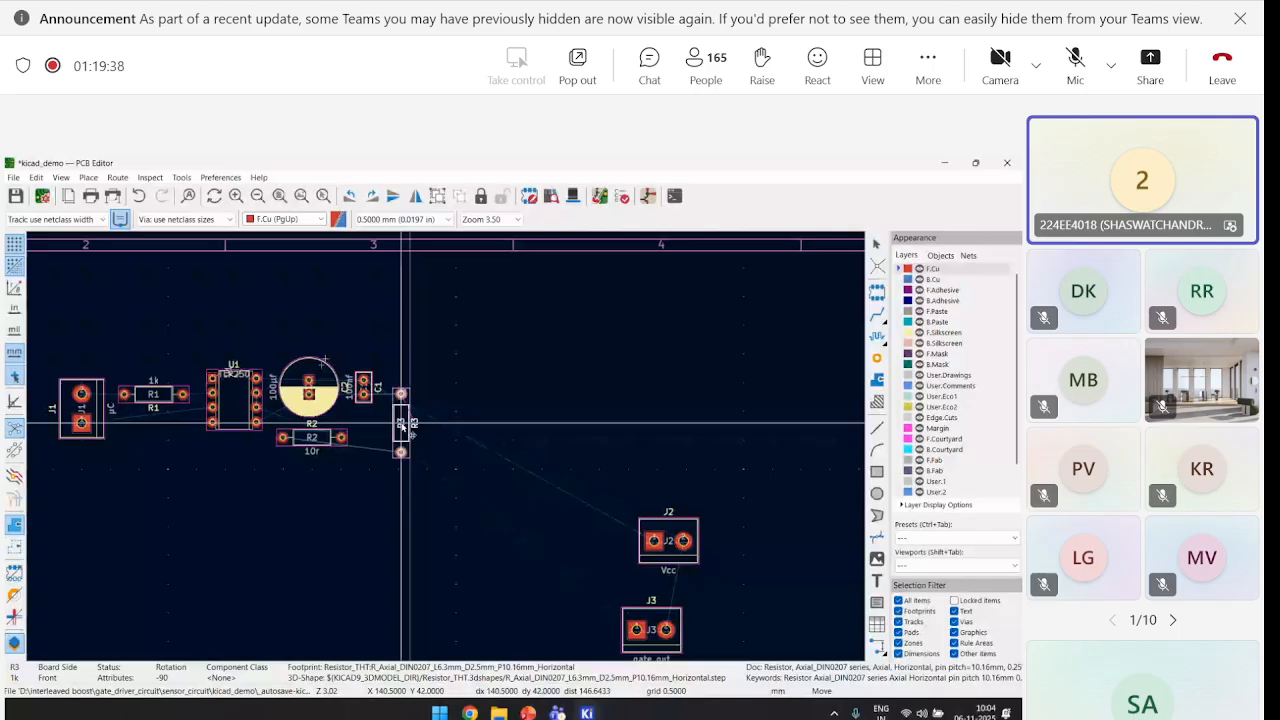
{"action": "left_click", "coordinate": [401, 423]}
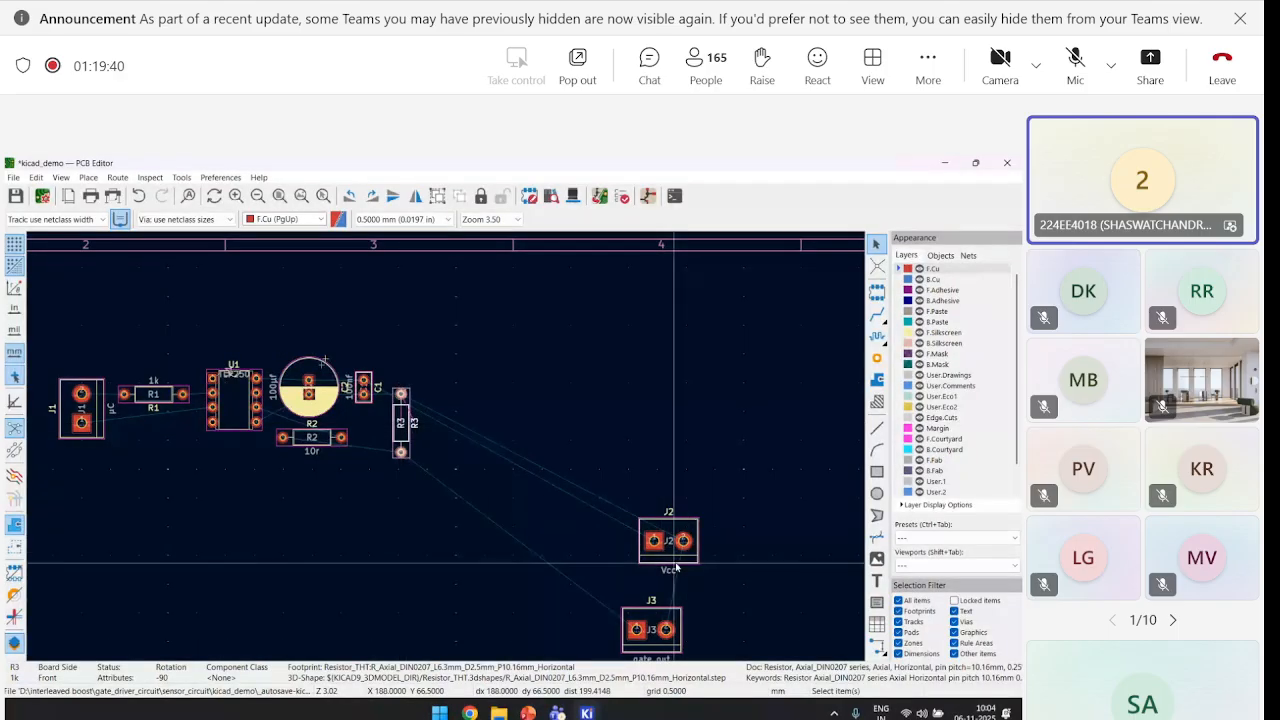
Stand terminal blocks J2 and J3 vertically to the right of R3, with J2 directly above J3
{"action": "left_click", "coordinate": [674, 567]}
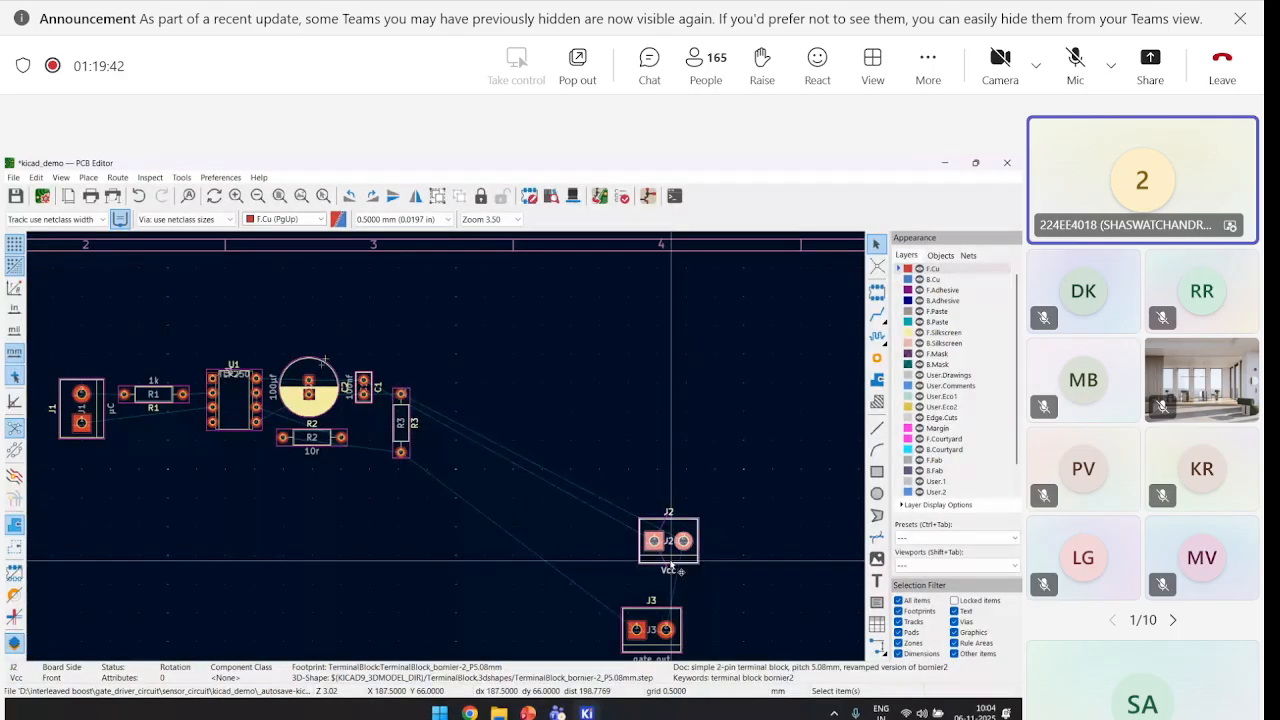
{"action": "key", "text": "m"}
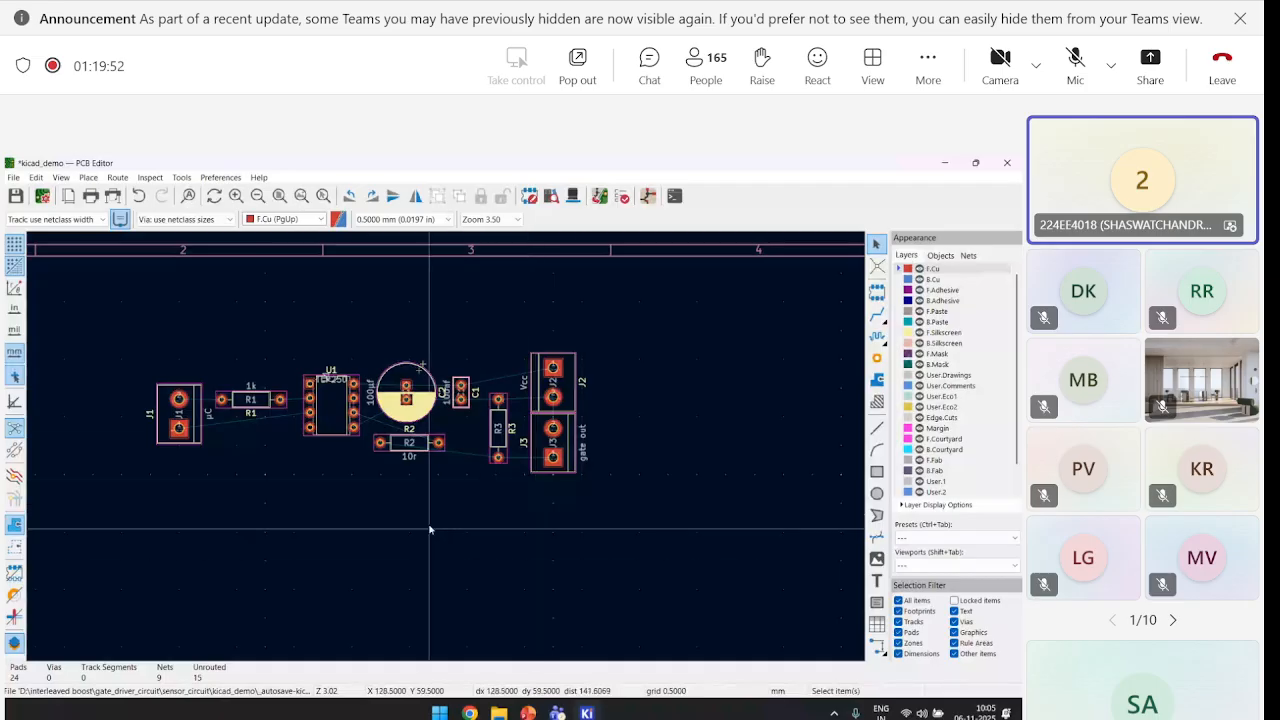
Rotate R2 by 180 degrees and reposition it below C2
{"action": "left_click", "coordinate": [398, 443]}
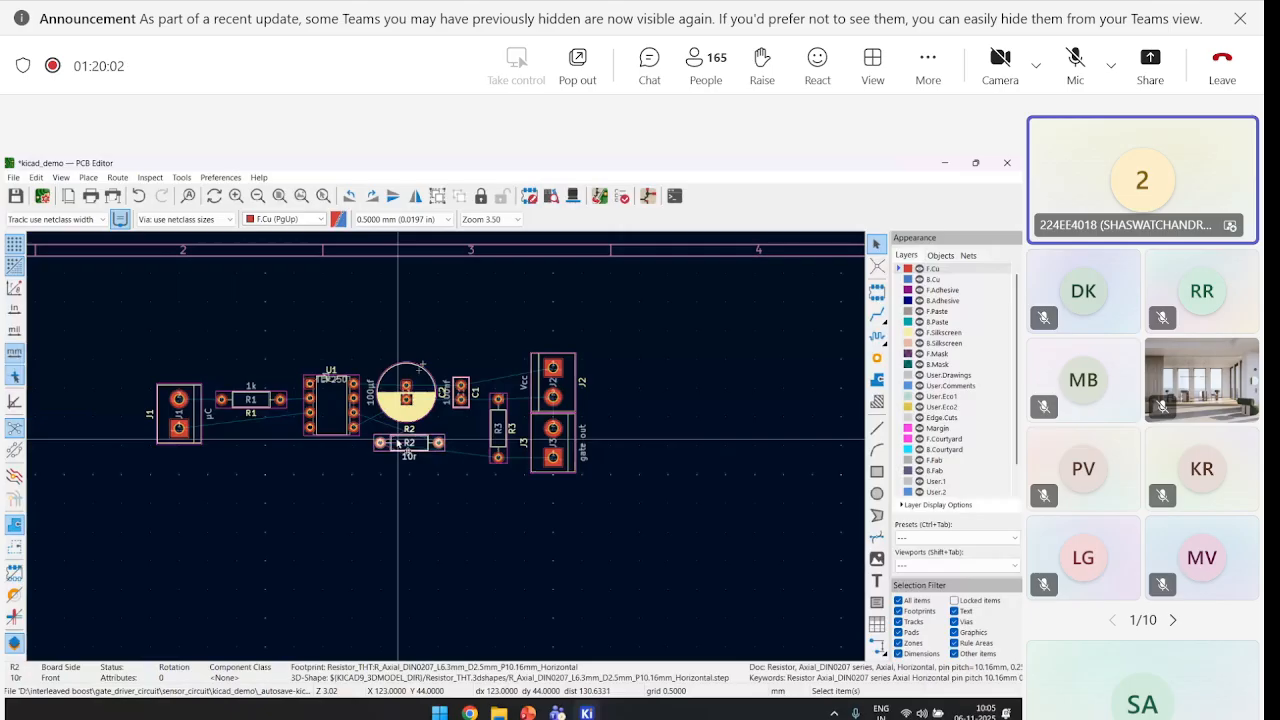
{"action": "key", "text": "r"}
{"action": "key", "text": "r"}
{"action": "left_click_drag", "start_coordinate": [351, 443], "coordinate": [412, 446]}
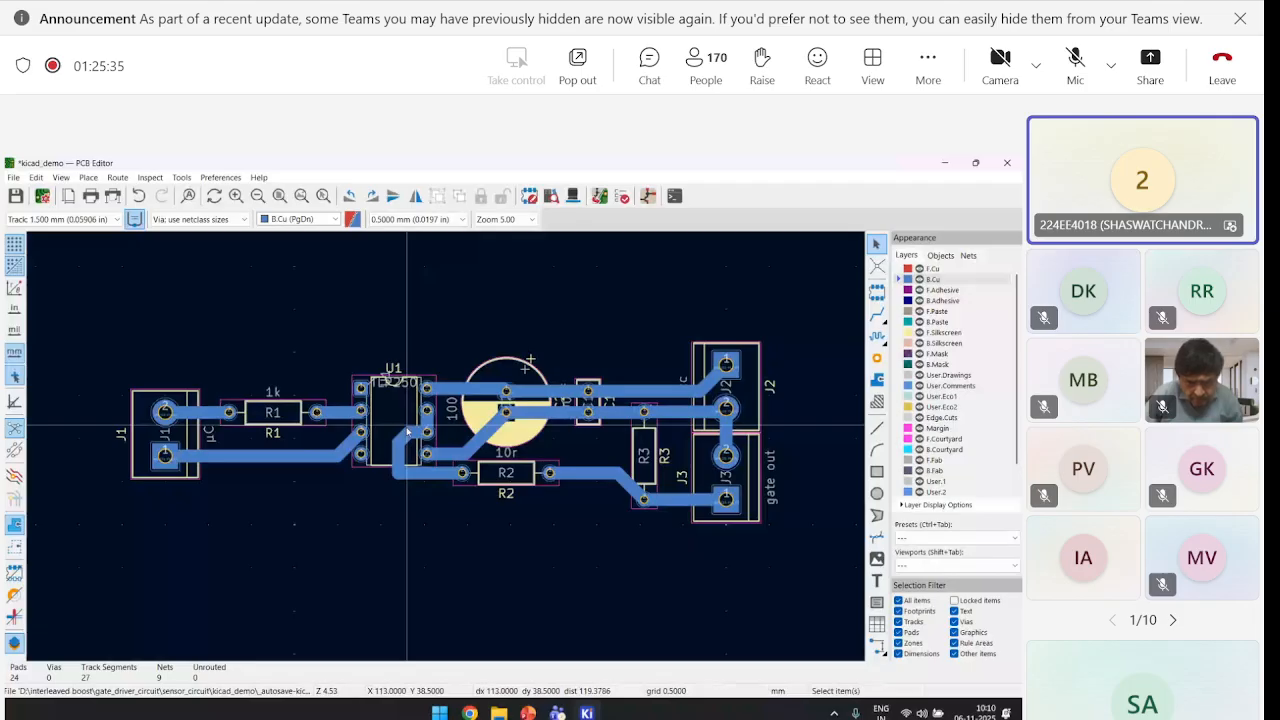
{"action": "left_click", "coordinate": [335, 219]}
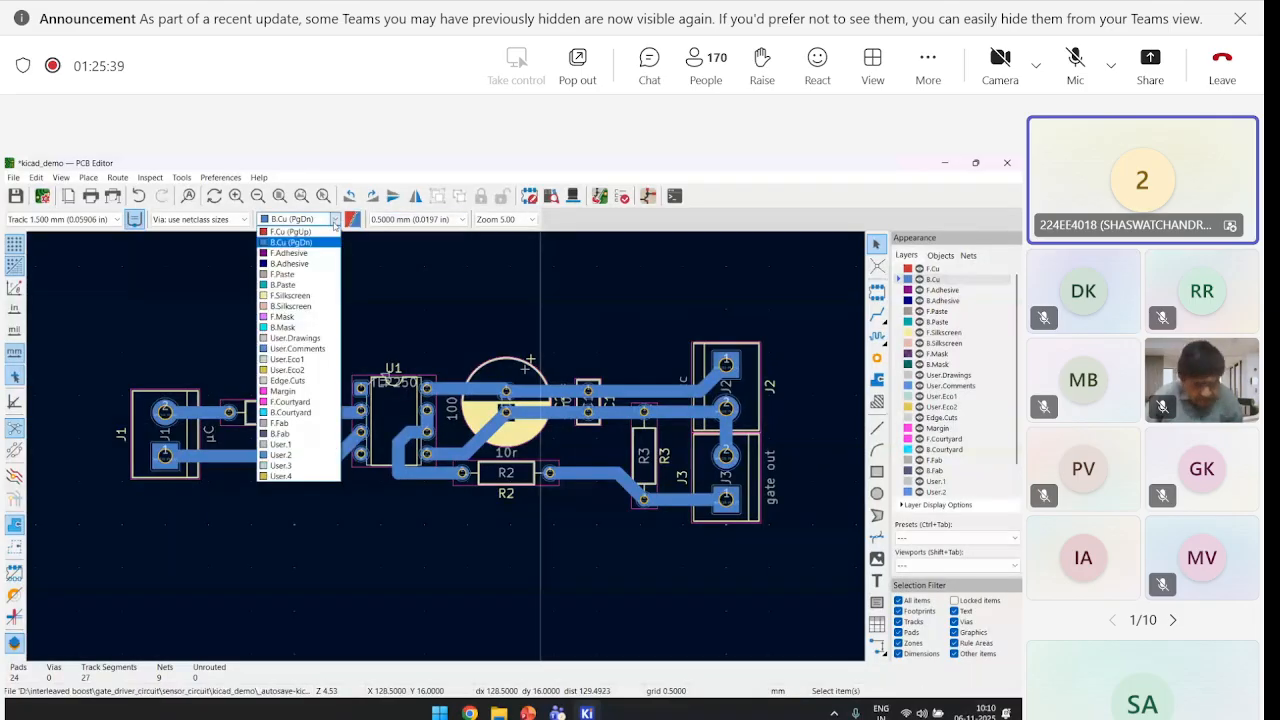
{"action": "left_click", "coordinate": [337, 220]}
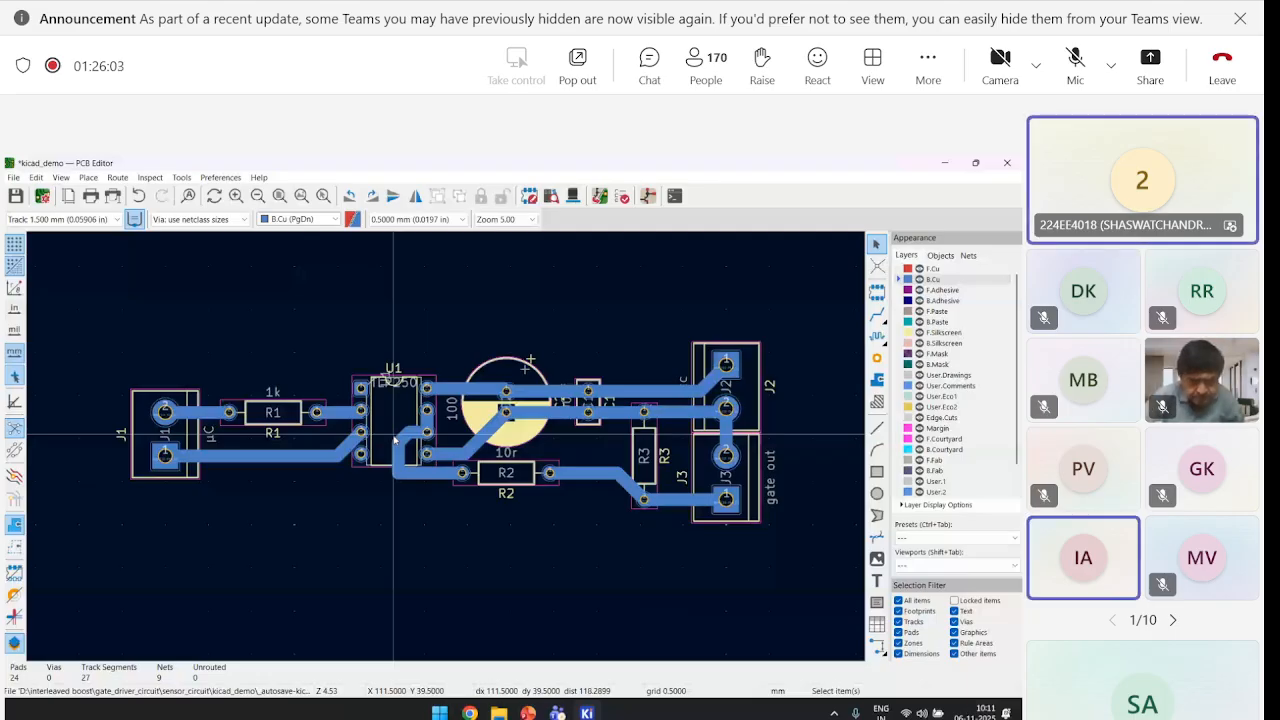
{"action": "scroll", "coordinate": [393, 439], "scroll_direction": "down", "scroll_amount": 1}
{"action": "scroll", "coordinate": [463, 525], "scroll_direction": "up", "scroll_amount": 1}
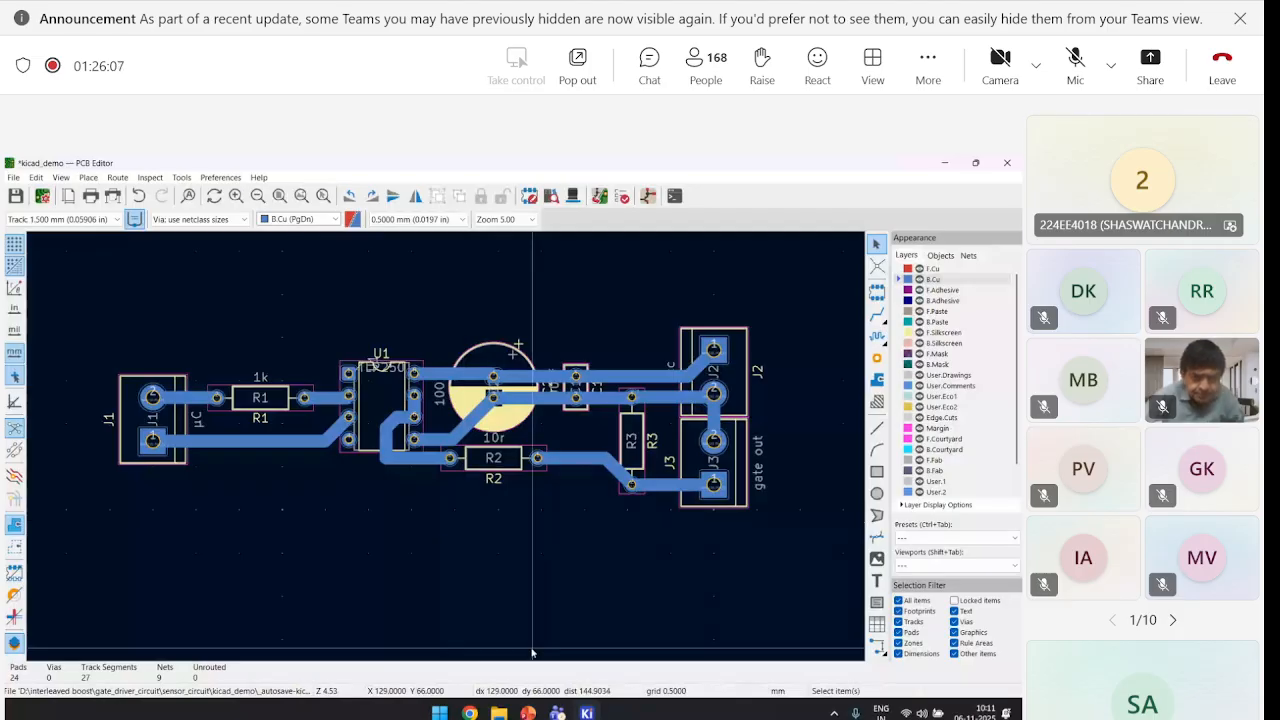
Switch to the PowerPoint presentation, view slide 20 with the PCB tracing and 3D view figures, and return to the PCB Editor
{"action": "key", "text": "alt+Tab"}
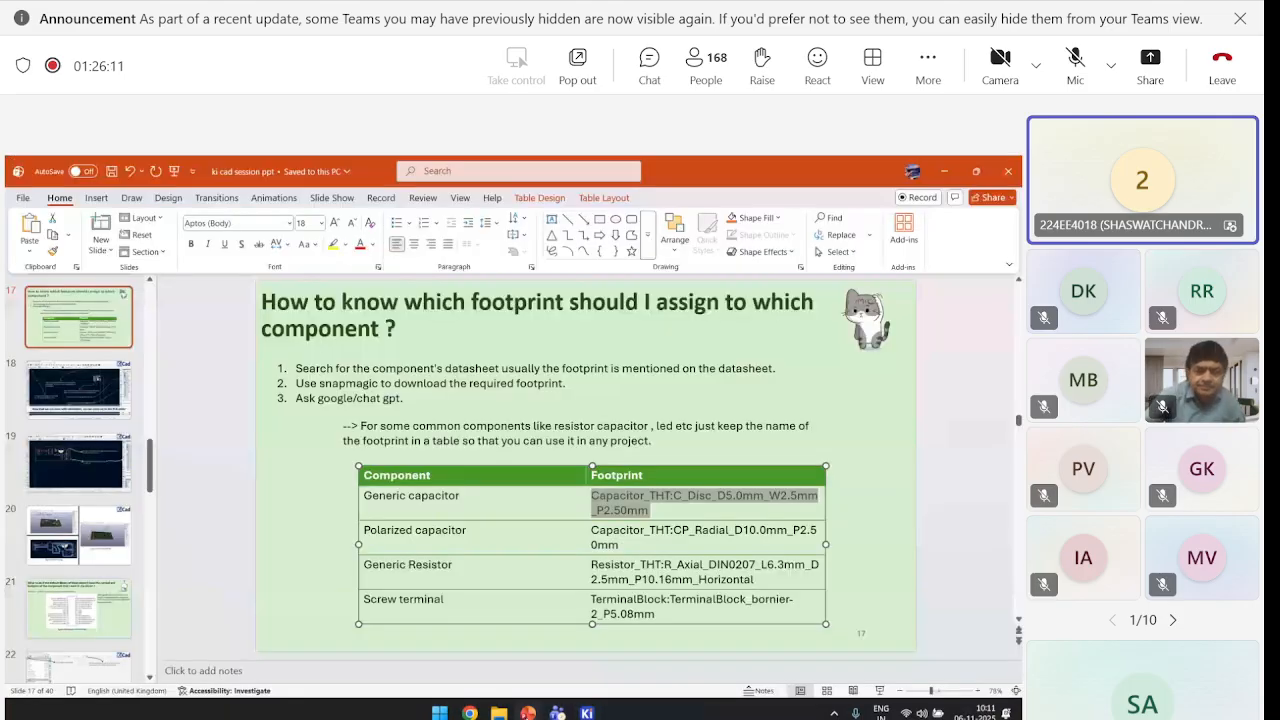
{"action": "left_click", "coordinate": [110, 563]}
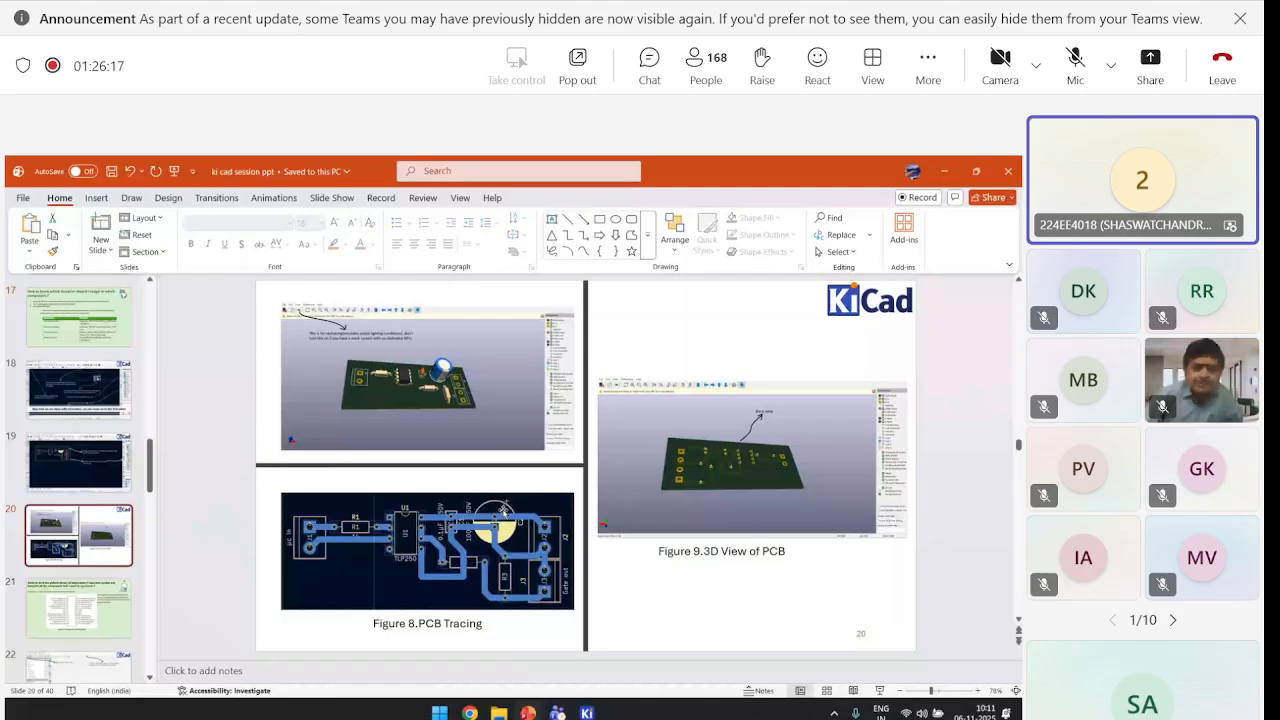
{"action": "key", "text": "alt+Tab"}
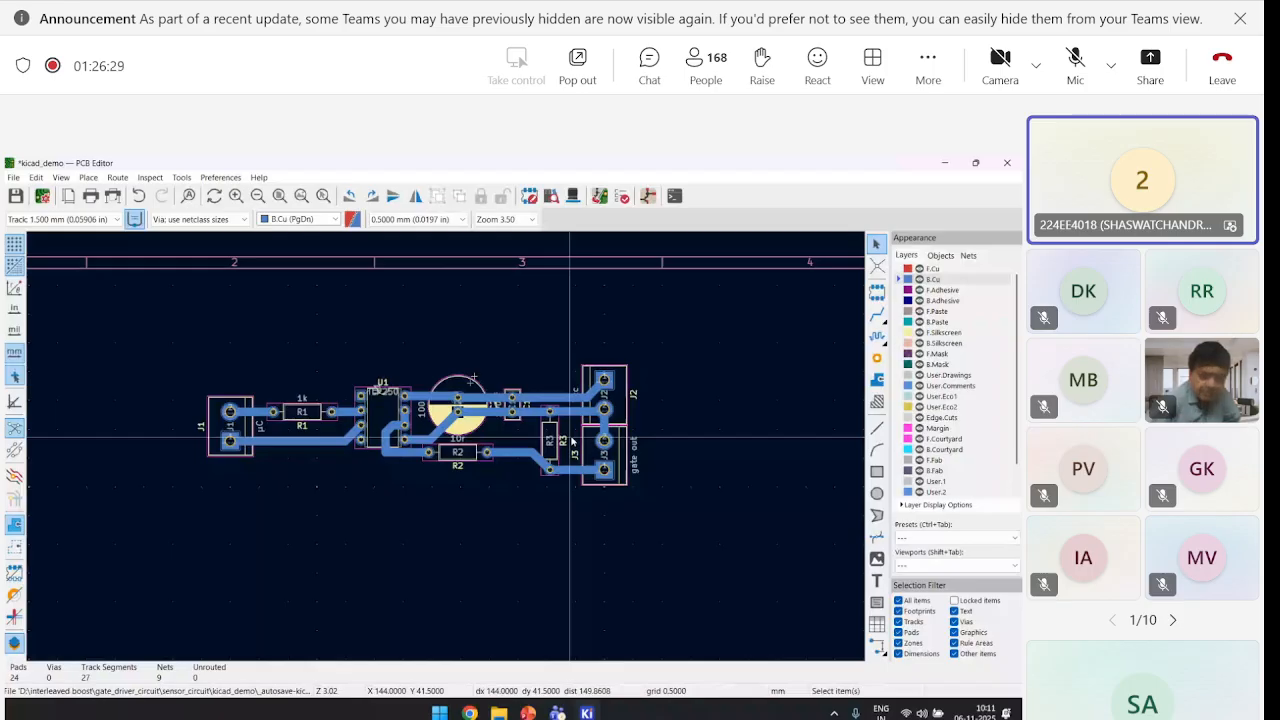
Inspect the board in the 3D viewer from several angles, and check the print options without printing
{"action": "key", "text": "alt+3"}
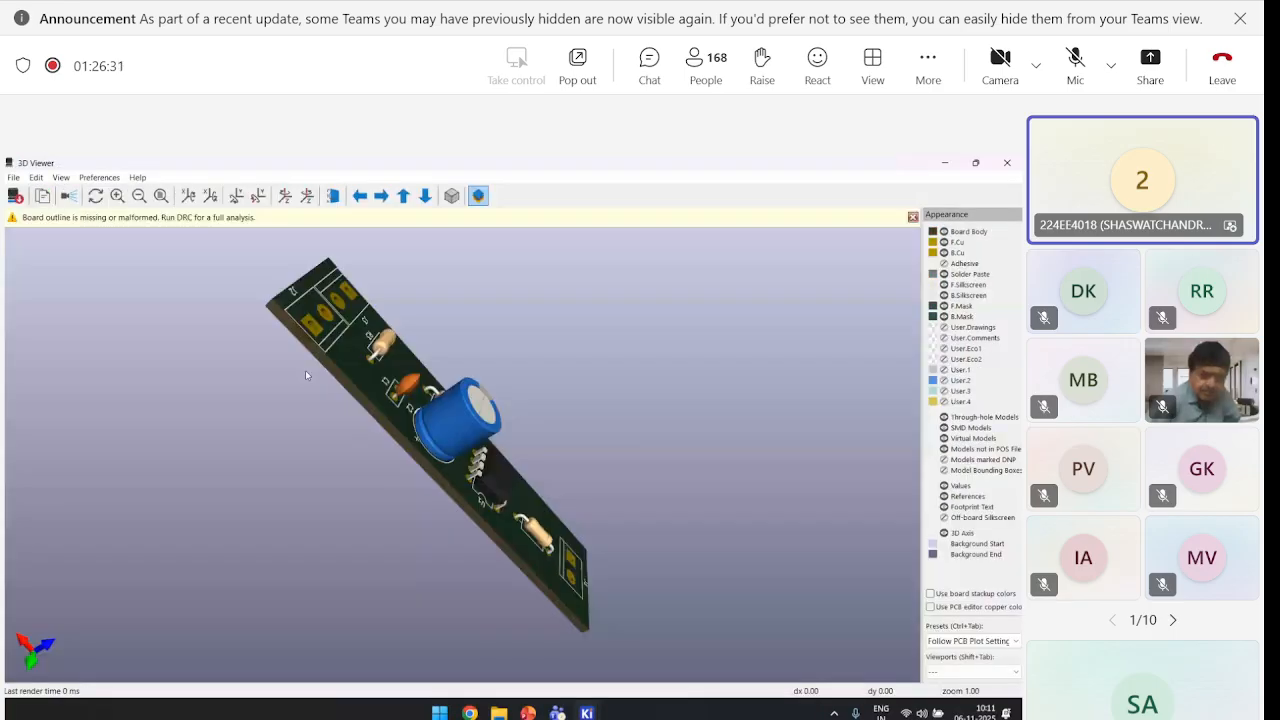
{"action": "left_click_drag", "start_coordinate": [306, 375], "coordinate": [510, 475]}
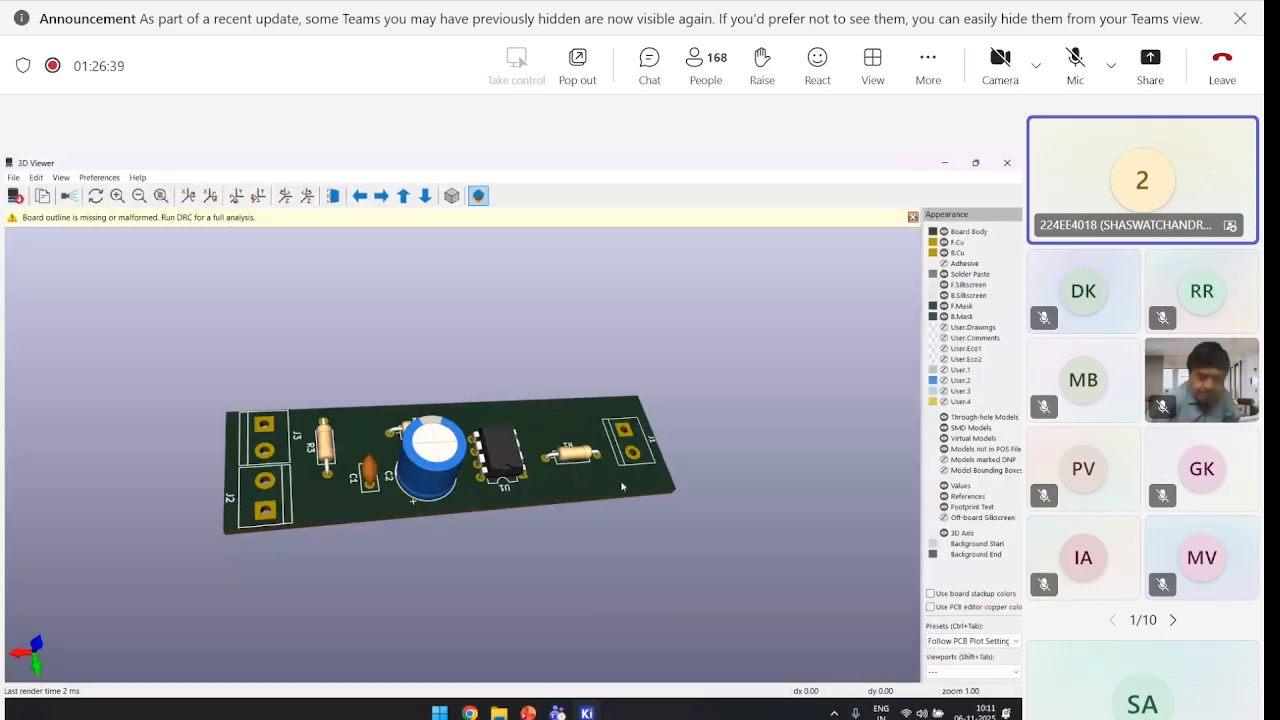
{"action": "left_click_drag", "start_coordinate": [622, 487], "coordinate": [368, 468]}
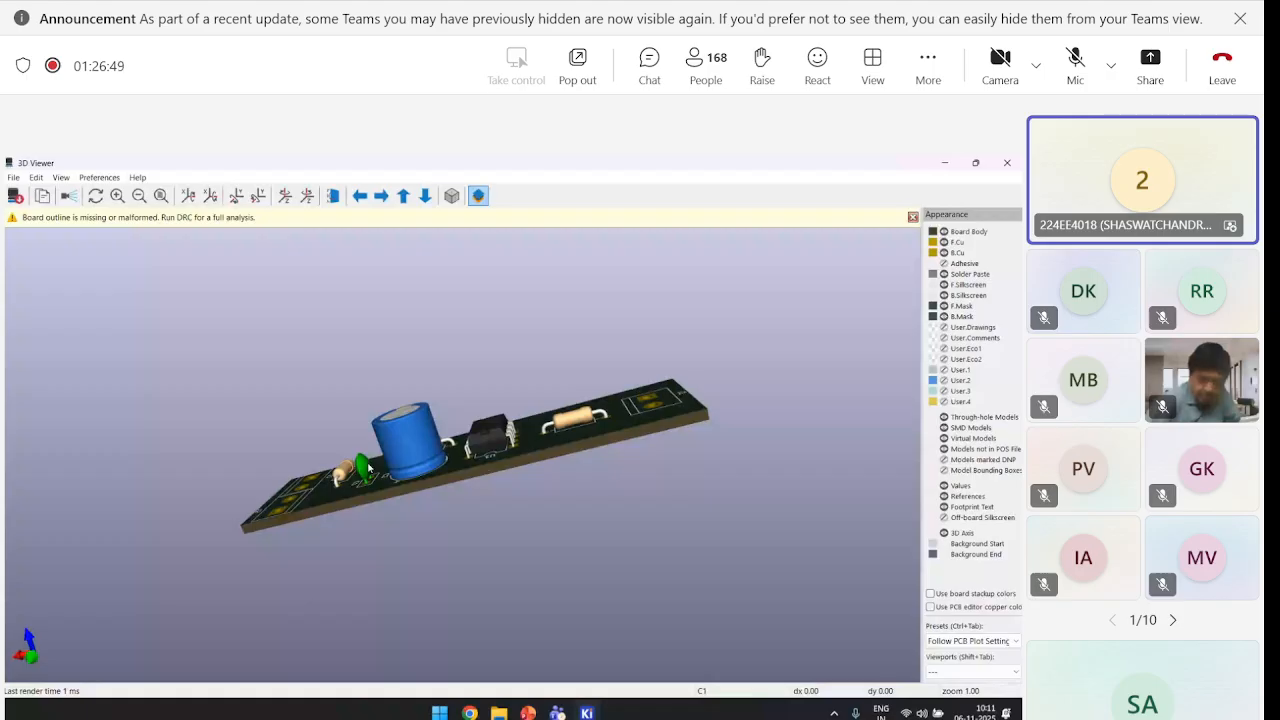
{"action": "left_click", "coordinate": [1007, 163]}
{"action": "left_click", "coordinate": [98, 197]}
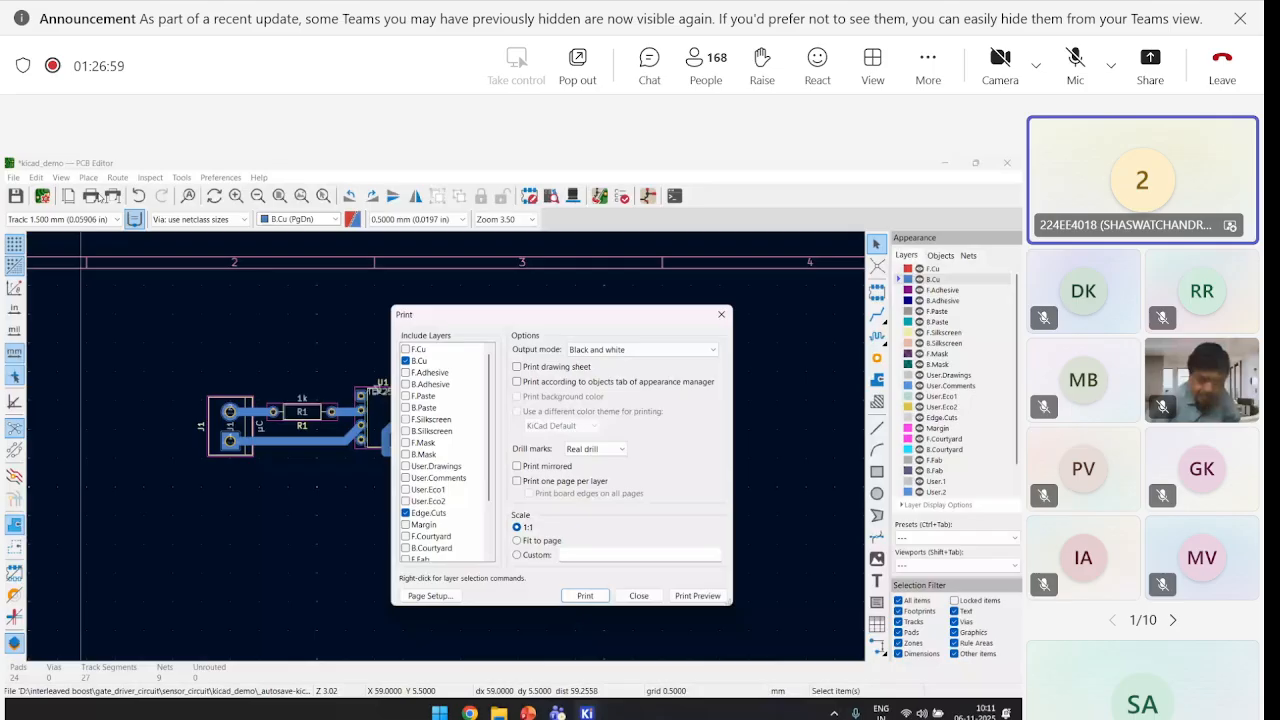
{"action": "left_click", "coordinate": [721, 314]}
Enclose the whole circuit in a rule area and move the entire layout toward the drawing sheet's upper-left corner
{"action": "left_click", "coordinate": [877, 401]}
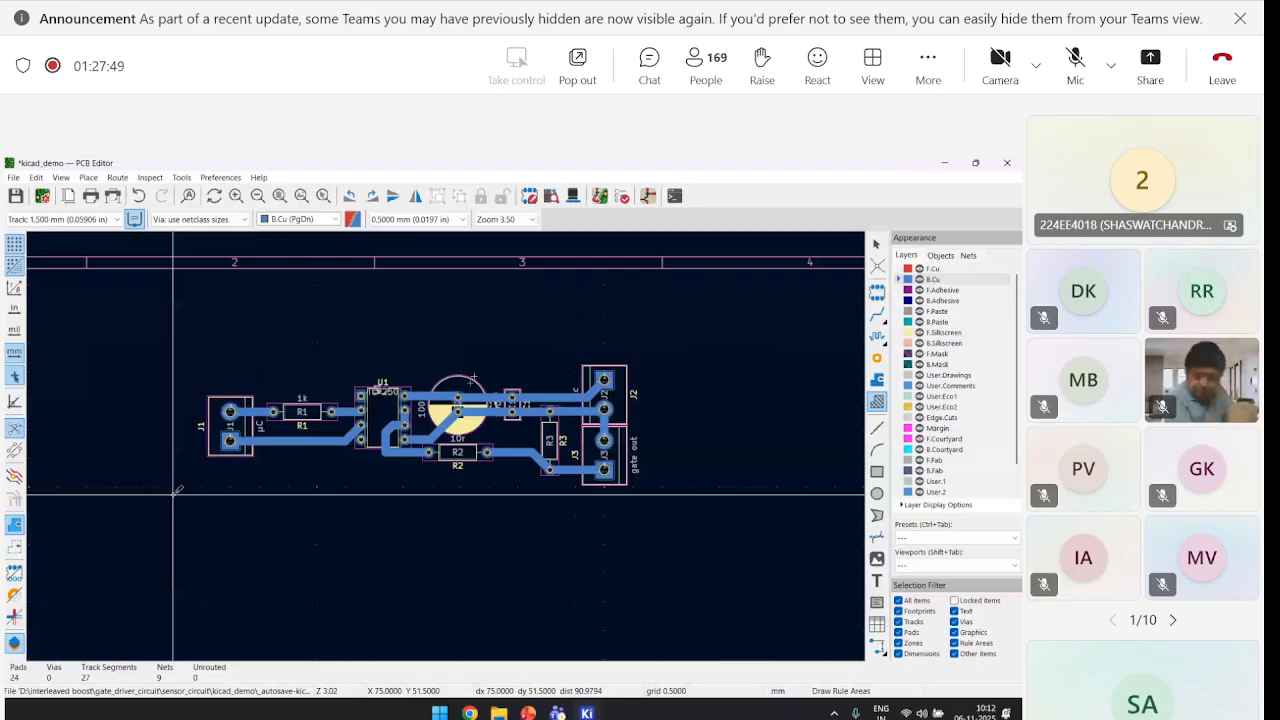
{"action": "left_click_drag", "start_coordinate": [173, 345], "coordinate": [681, 500]}
{"action": "key", "text": "m"}
{"action": "left_click", "coordinate": [549, 414]}
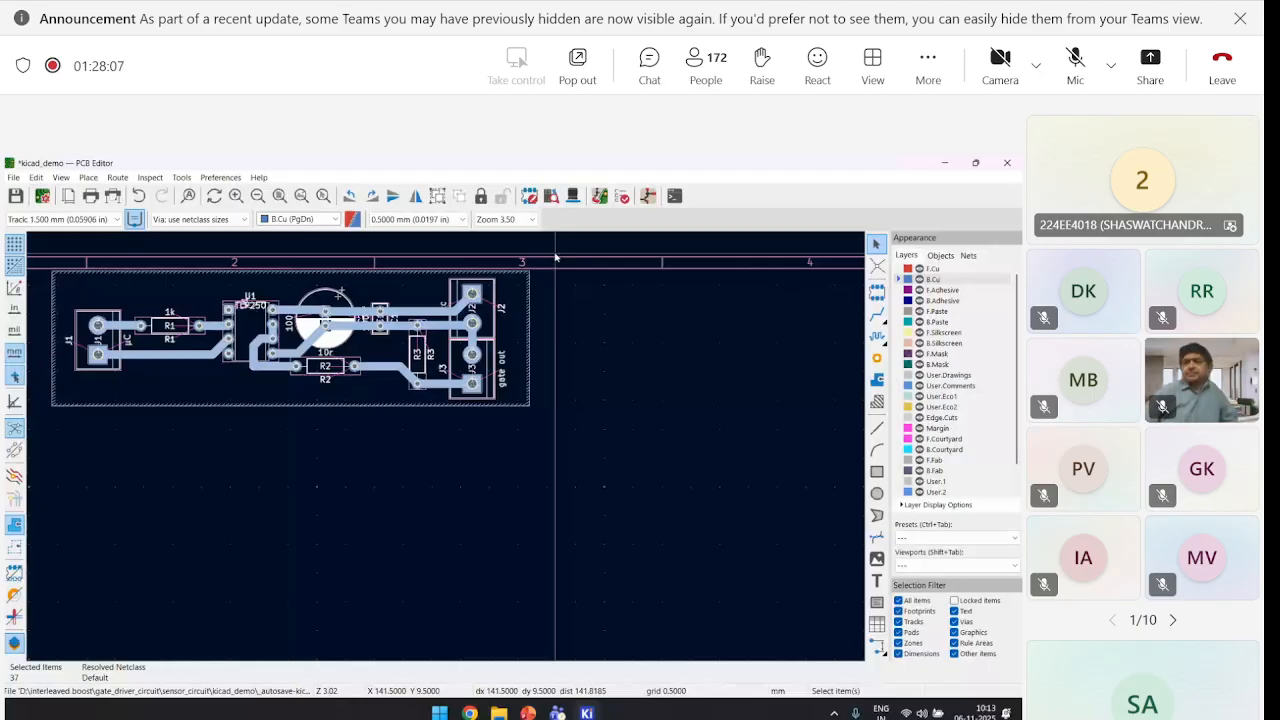
Draw a rectangular rule area about 80 mm wide on Edge.Cuts around the circuit and shift its upper edge slightly outward
{"action": "left_click", "coordinate": [941, 418]}
{"action": "left_click", "coordinate": [877, 402]}
{"action": "left_click", "coordinate": [58, 286]}
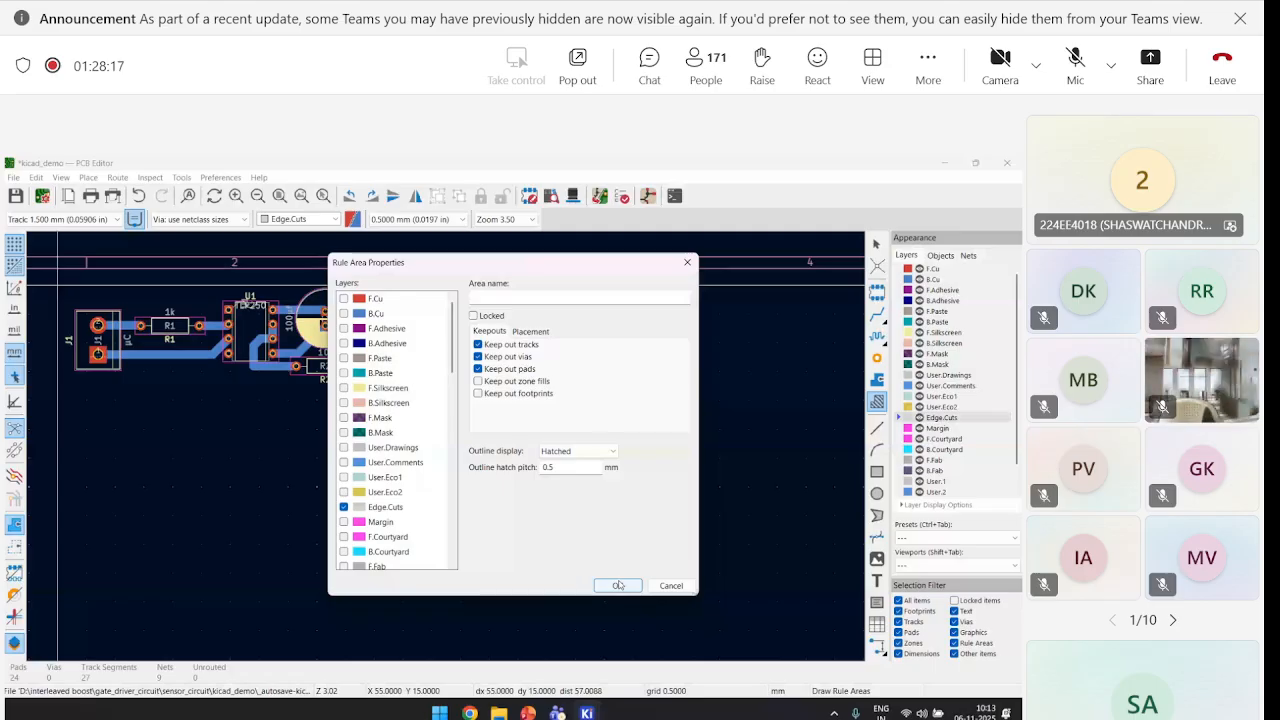
{"action": "left_click", "coordinate": [618, 585]}
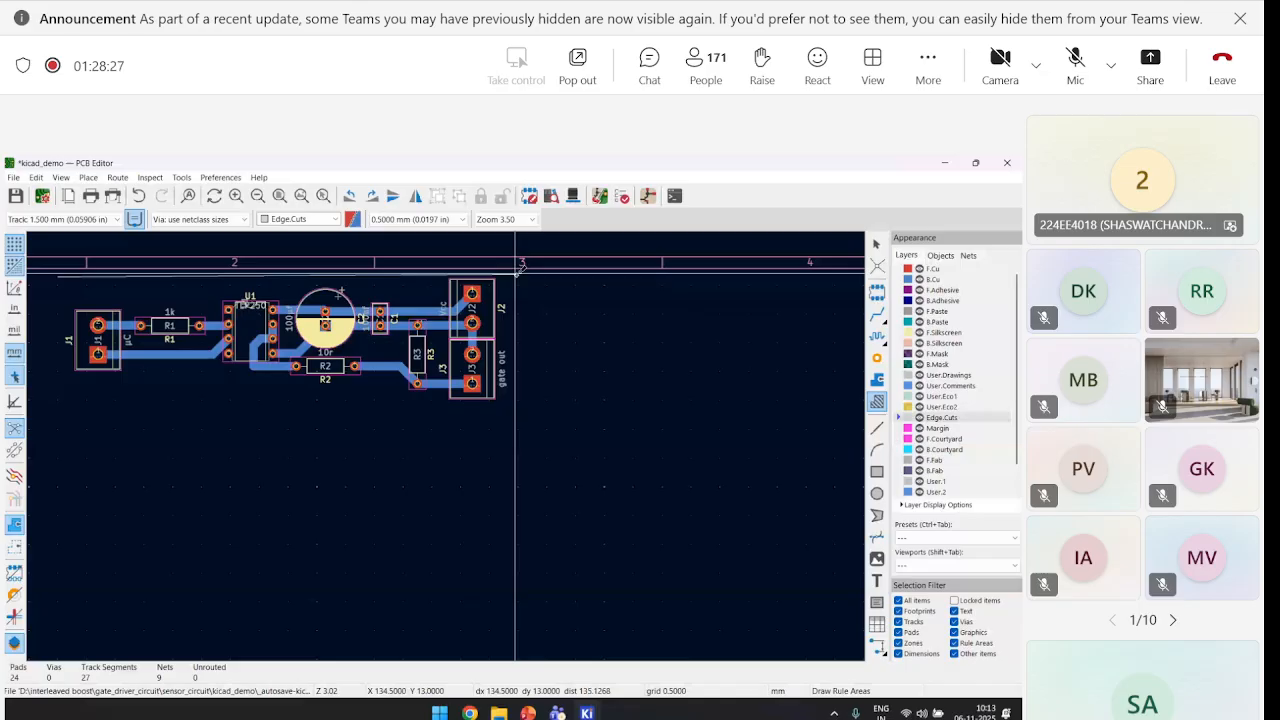
{"action": "left_click", "coordinate": [516, 277]}
{"action": "left_click", "coordinate": [516, 440]}
{"action": "left_click", "coordinate": [58, 440]}
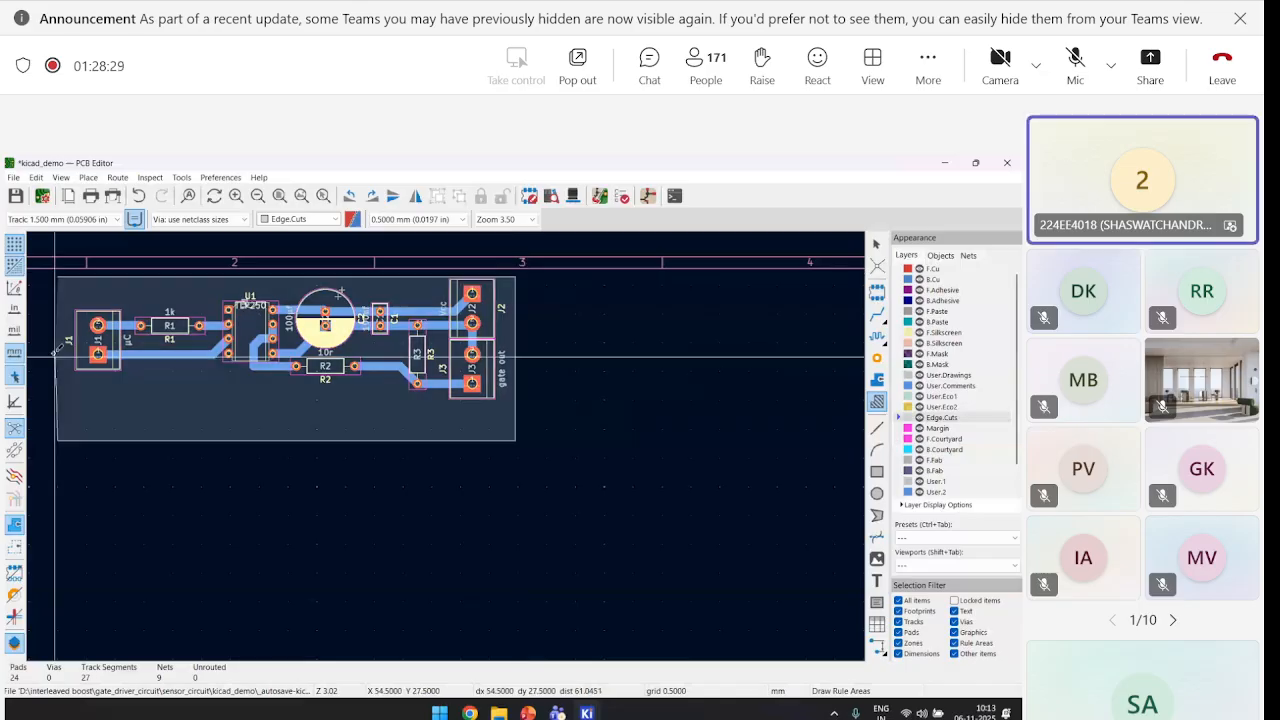
{"action": "left_click", "coordinate": [57, 278]}
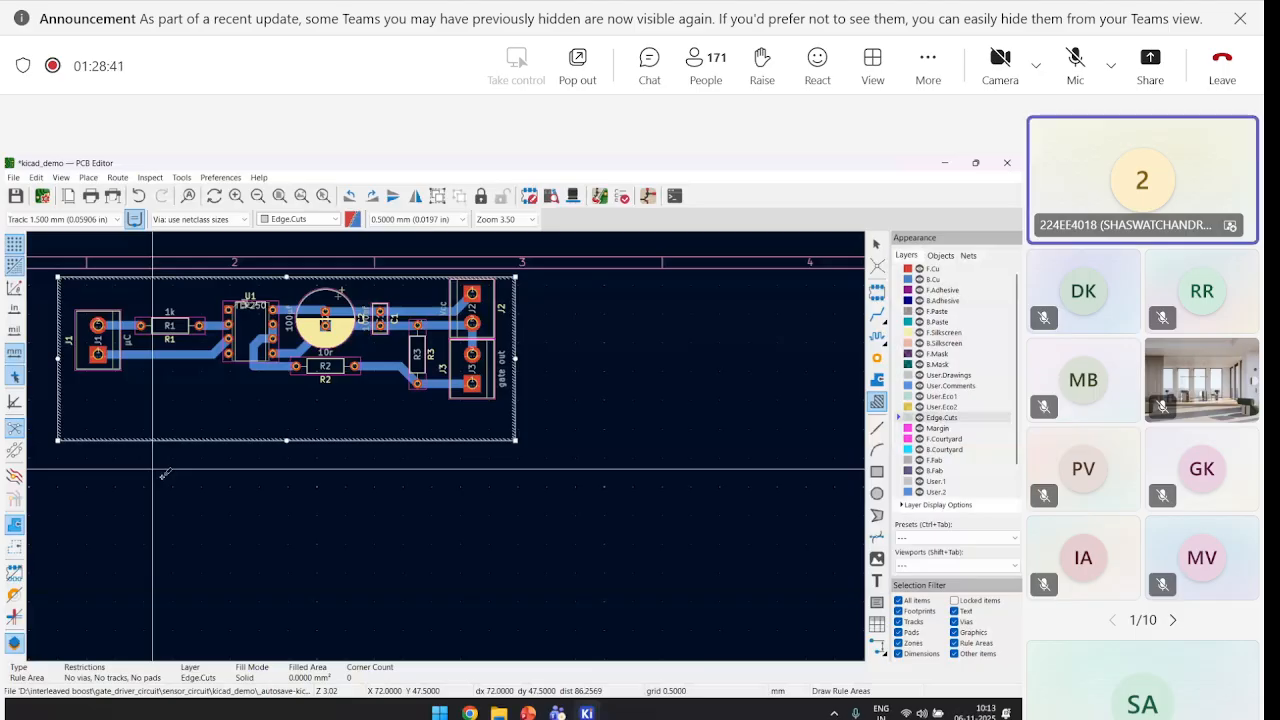
{"action": "left_click", "coordinate": [327, 312]}
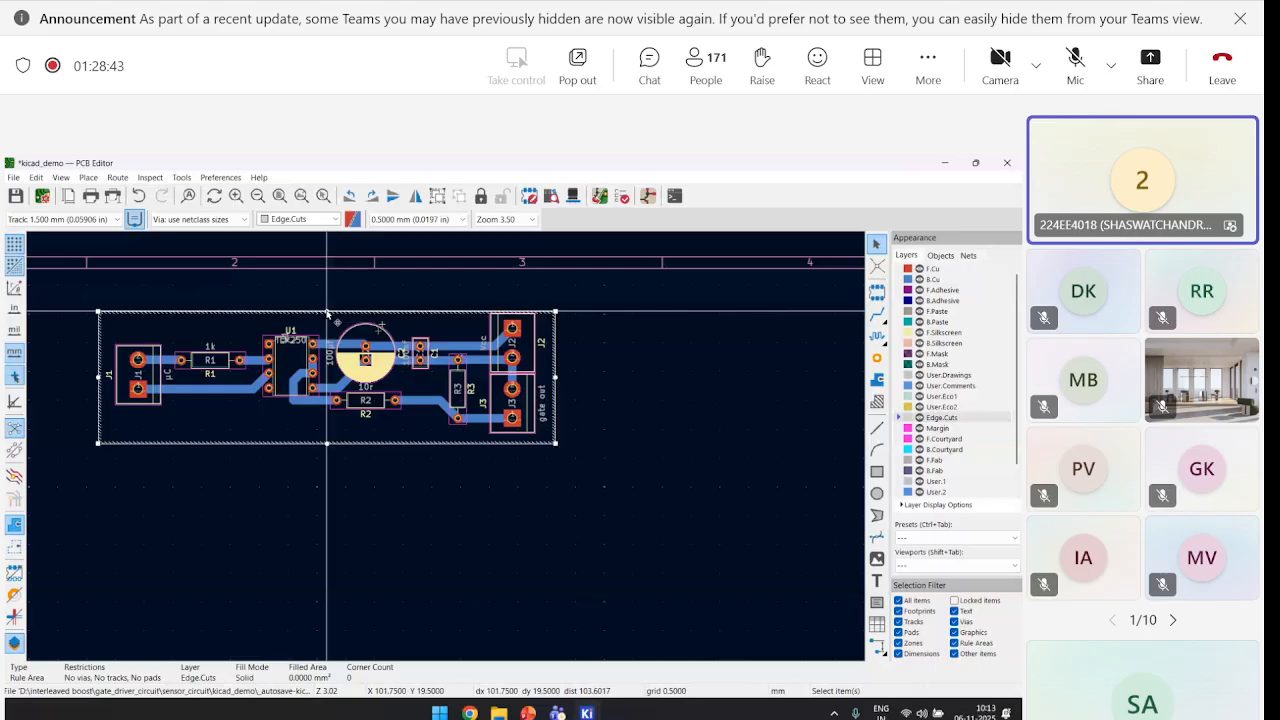
{"action": "left_click_drag", "start_coordinate": [327, 312], "coordinate": [327, 305]}
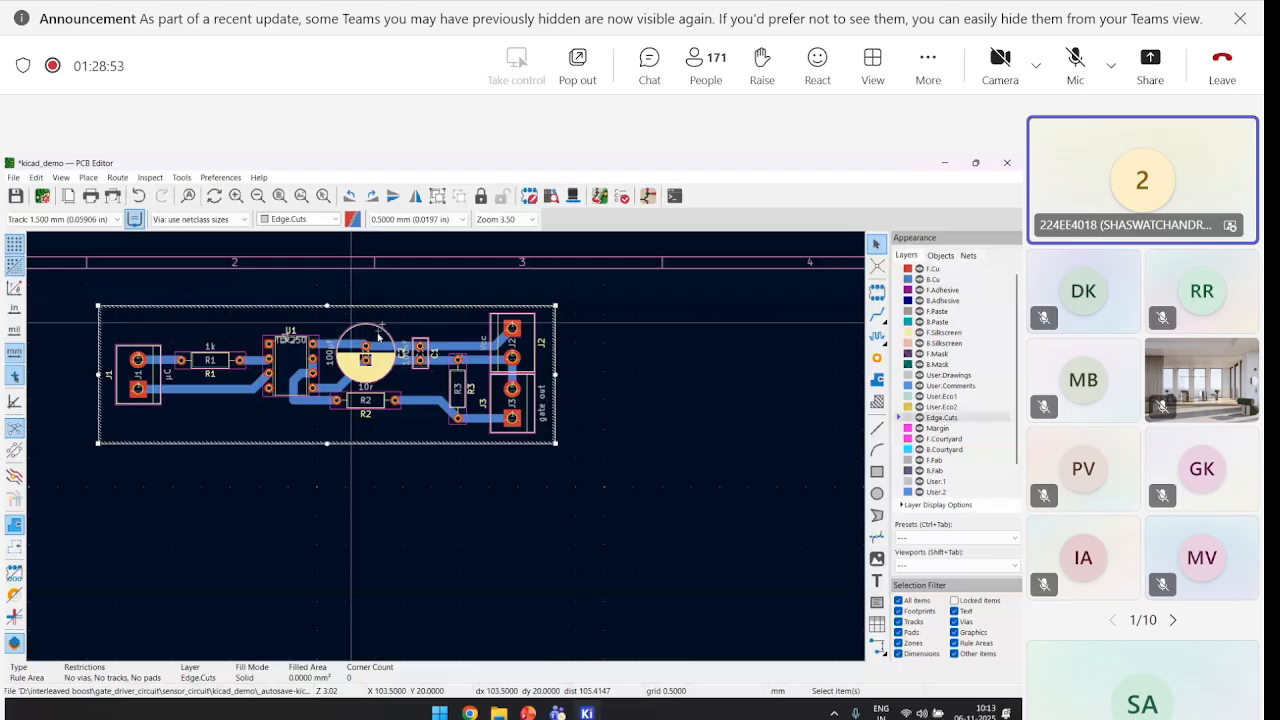
Open the board's print options and include the F.Cu layer
{"action": "key", "text": "ctrl+p"}
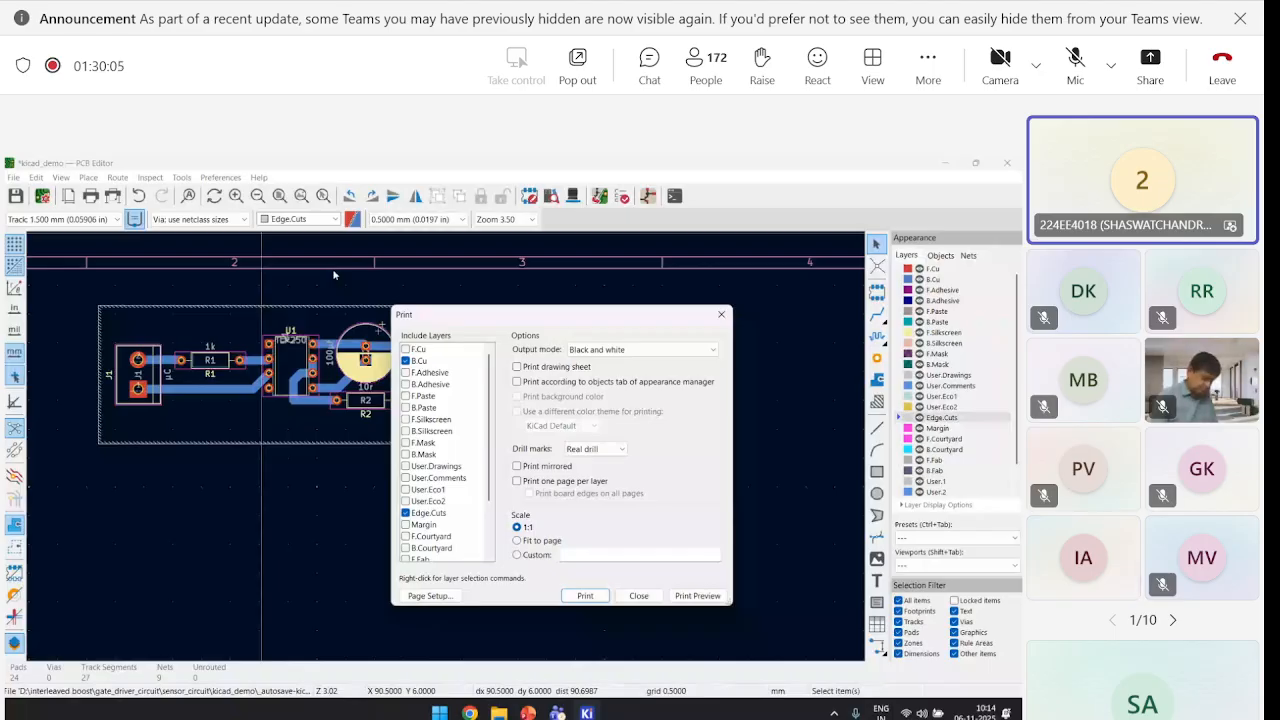
{"action": "left_click", "coordinate": [405, 348]}
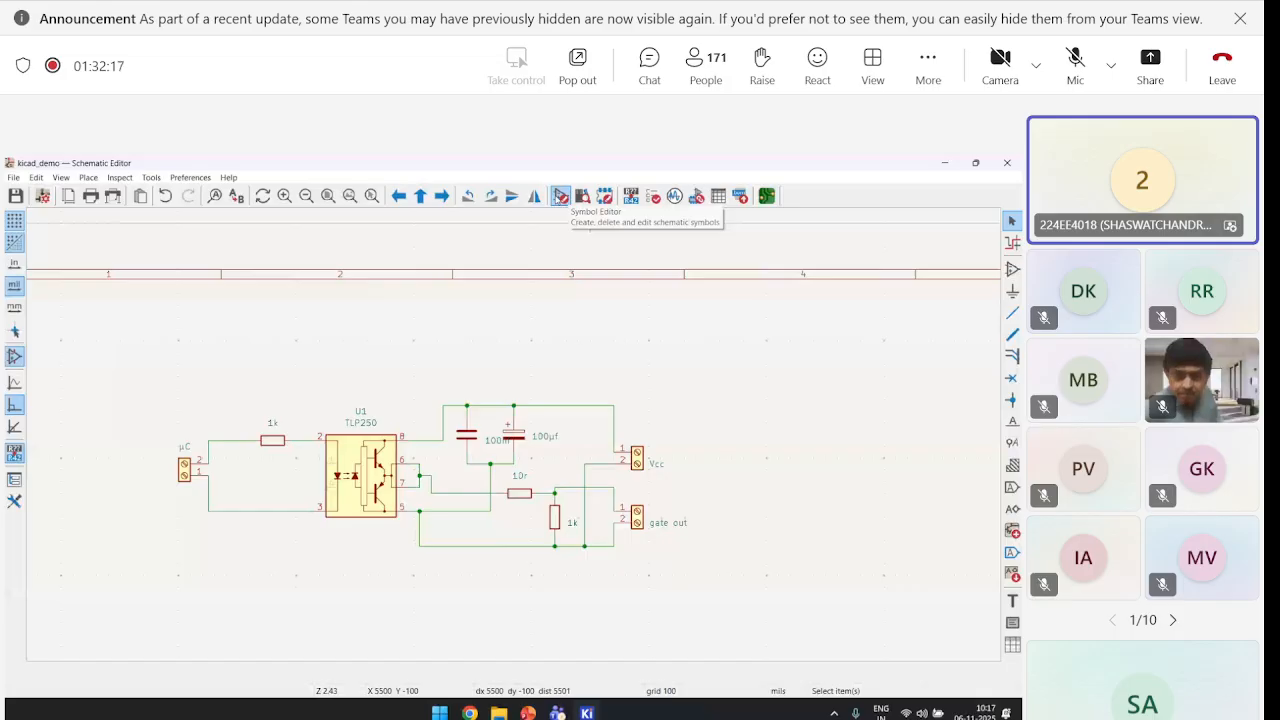
Open the Symbol Editor from the schematic and start a new symbol library in the Project library table
{"action": "left_click", "coordinate": [563, 198]}
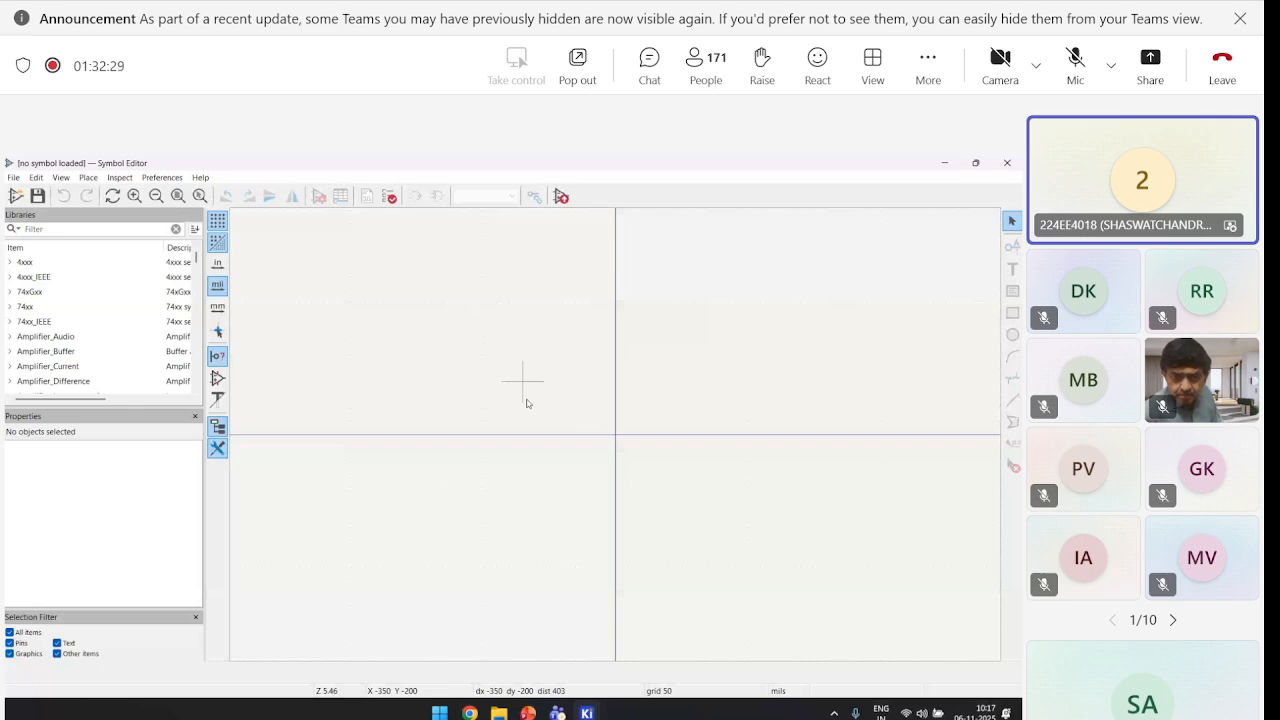
{"action": "scroll", "coordinate": [527, 403], "scroll_direction": "down", "scroll_amount": 5}
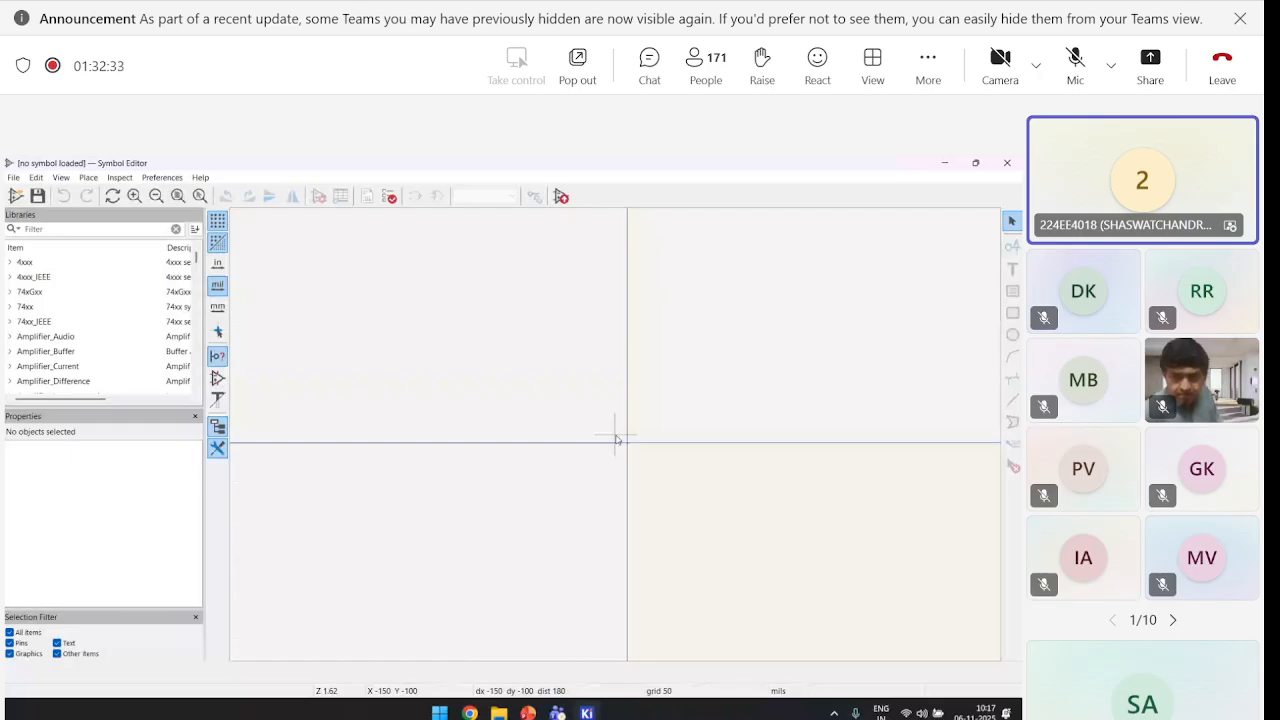
{"action": "scroll", "coordinate": [616, 440], "scroll_direction": "up", "scroll_amount": 8}
{"action": "left_click", "coordinate": [13, 178]}
{"action": "left_click", "coordinate": [42, 192]}
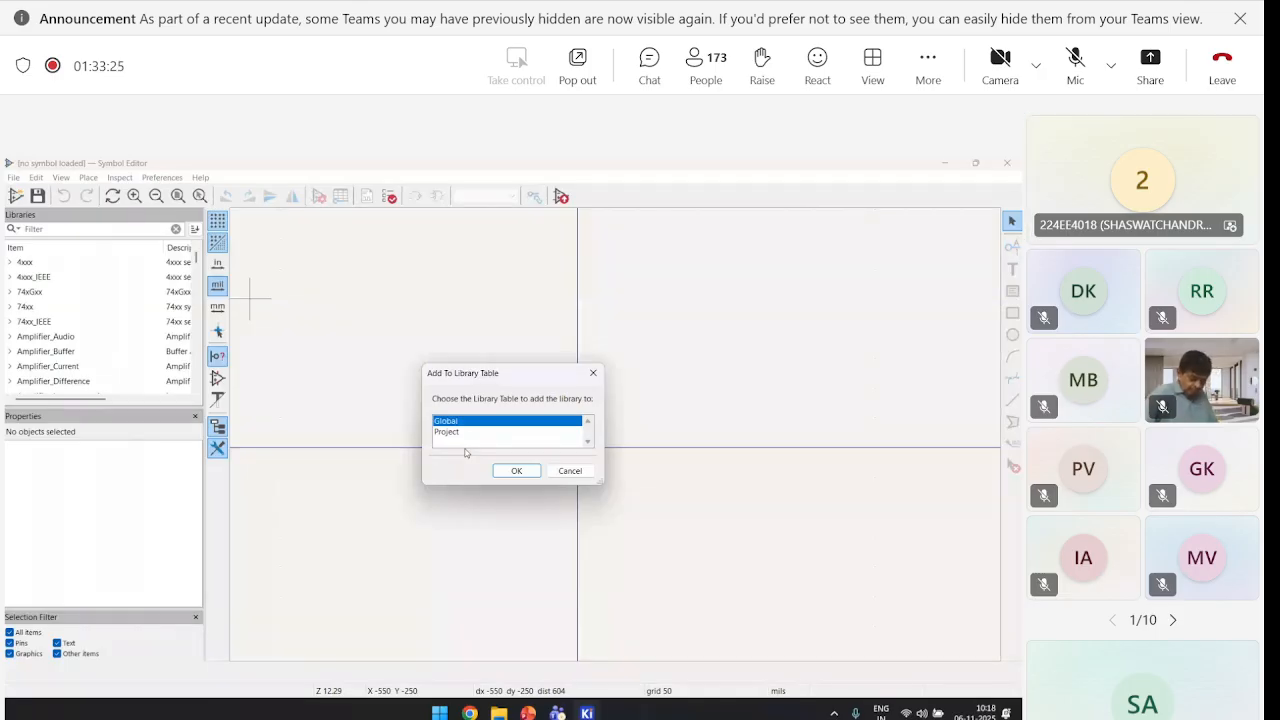
{"action": "left_click", "coordinate": [470, 433]}
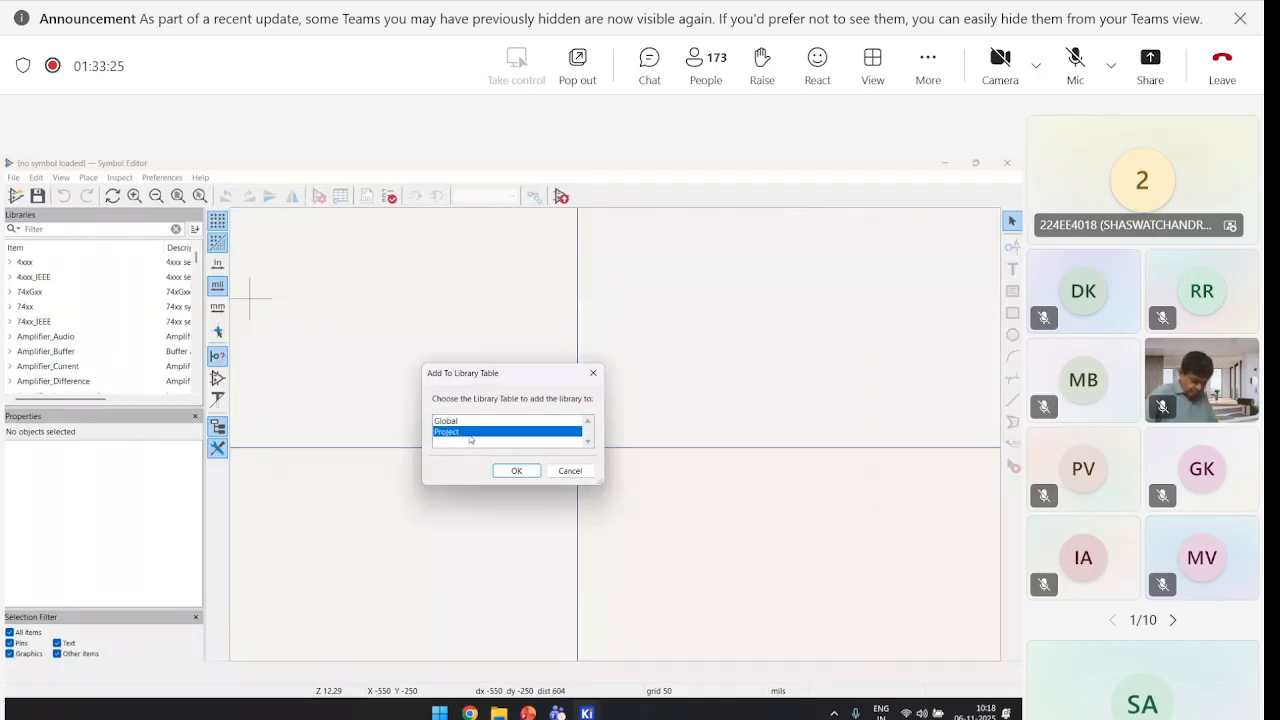
{"action": "left_click", "coordinate": [513, 471]}
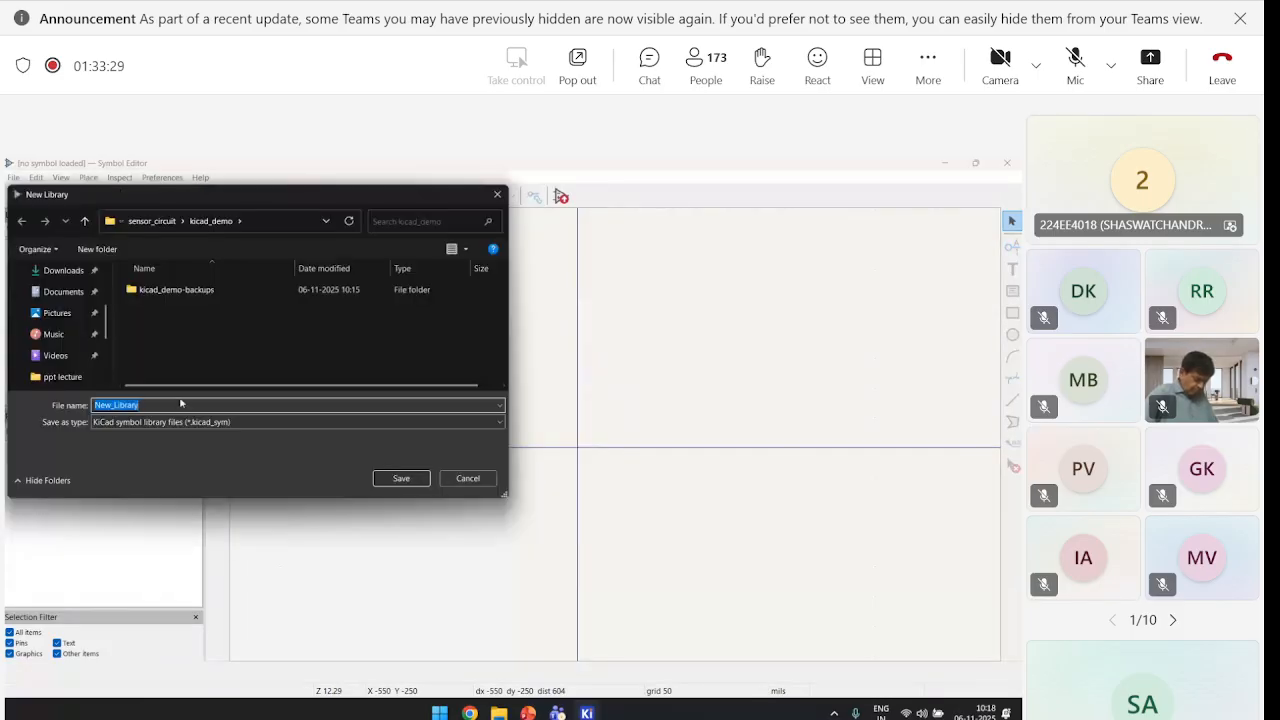
Save the new symbol library as atmegademo in the kicad_demo folder
{"action": "left_click_drag", "start_coordinate": [226, 201], "coordinate": [307, 214]}
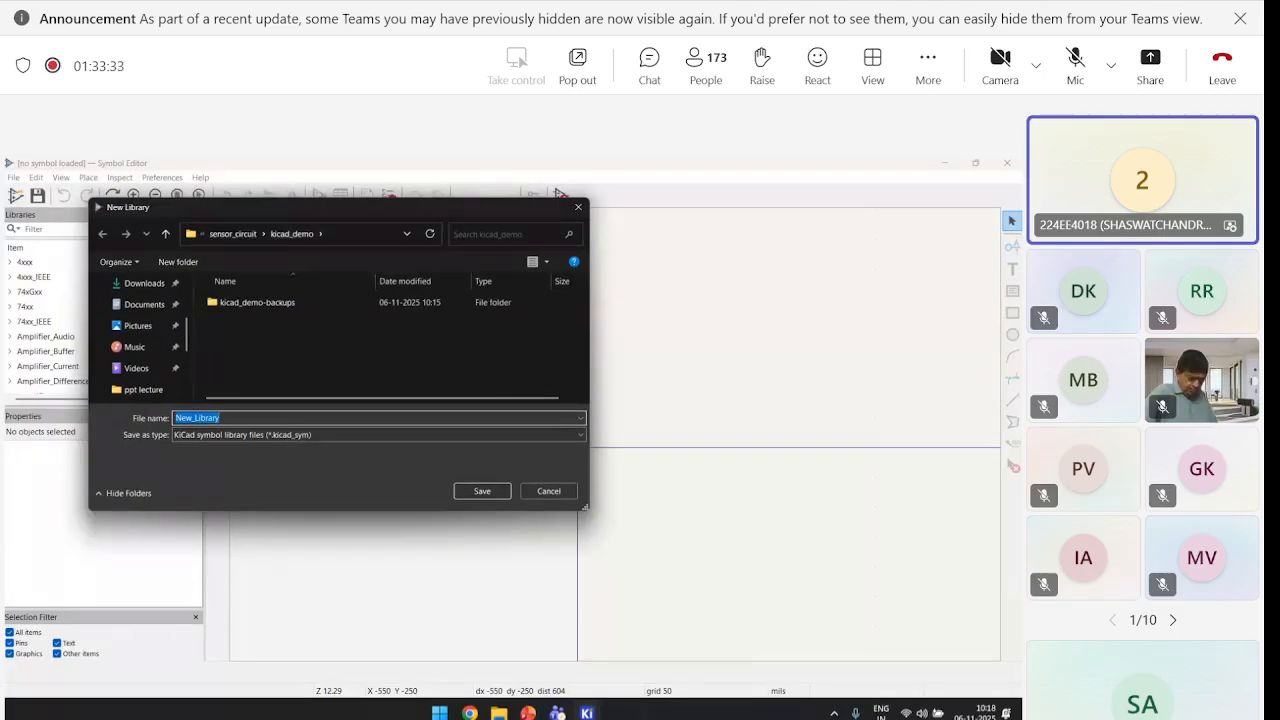
{"action": "type", "text": "atmega"}
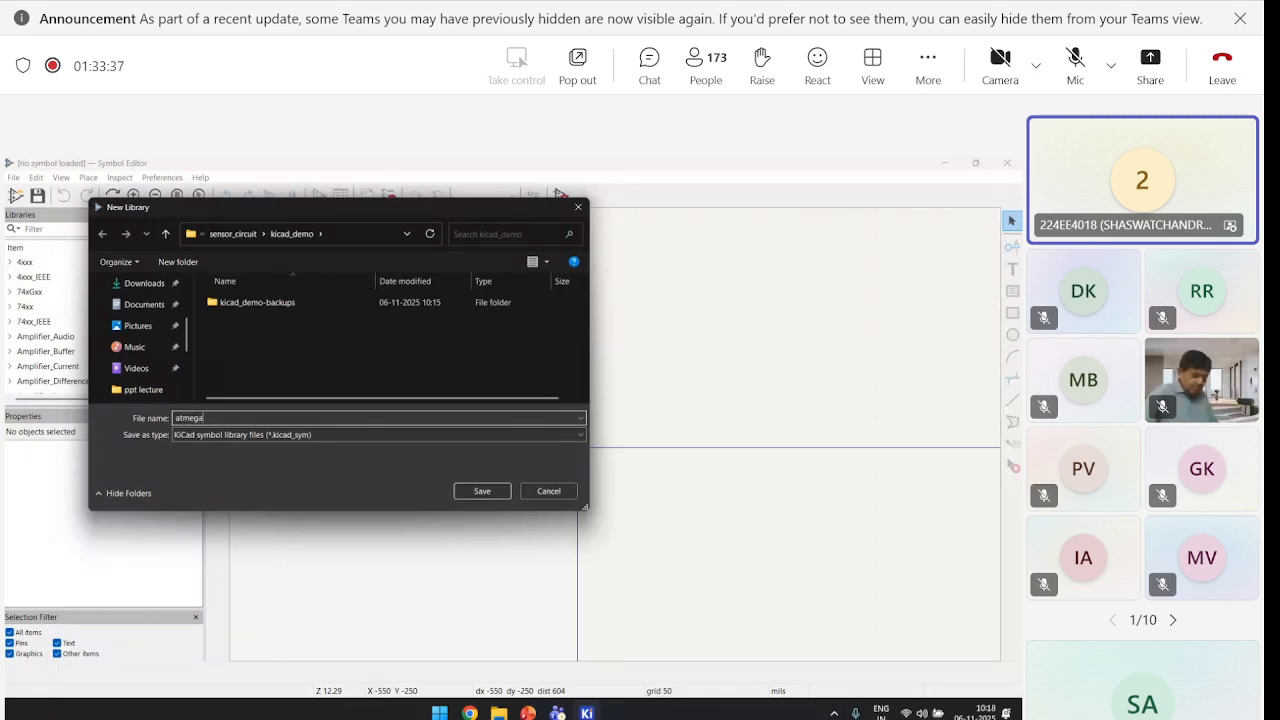
{"action": "type", "text": "tria"}
{"action": "key", "text": "BackSpace"}
{"action": "key", "text": "BackSpace"}
{"action": "key", "text": "BackSpace"}
{"action": "key", "text": "BackSpace"}
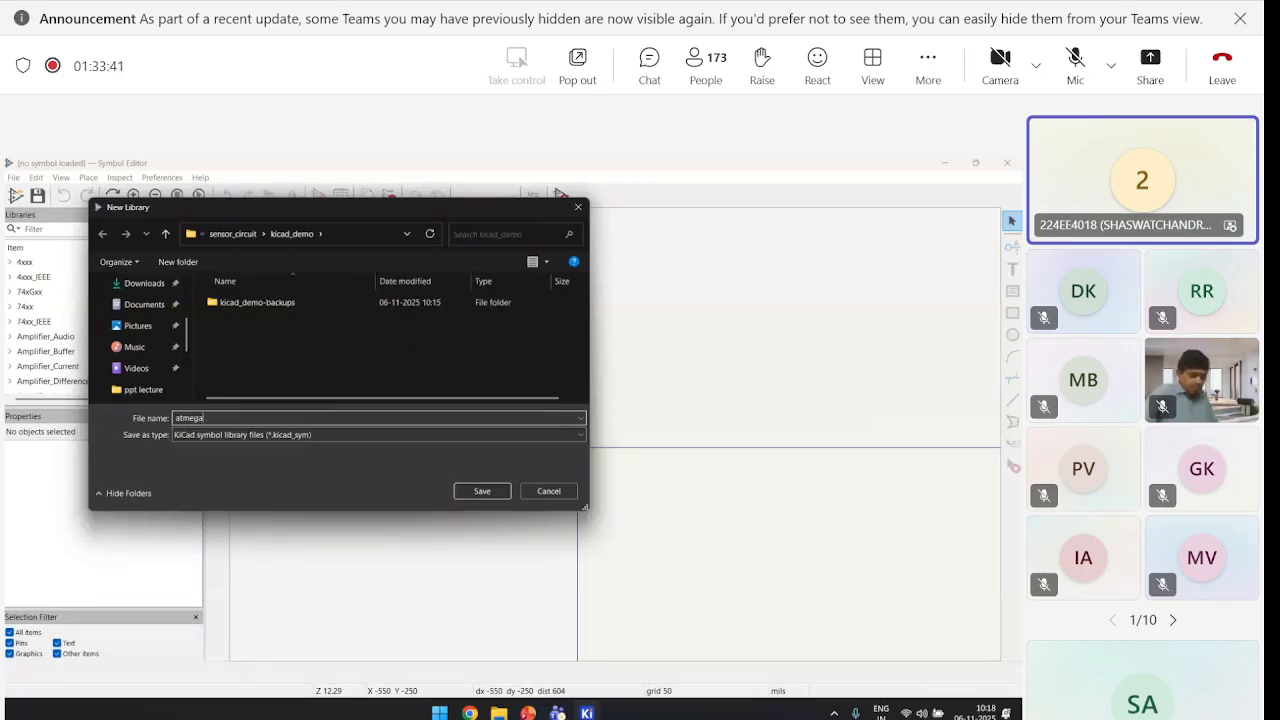
{"action": "type", "text": "demo"}
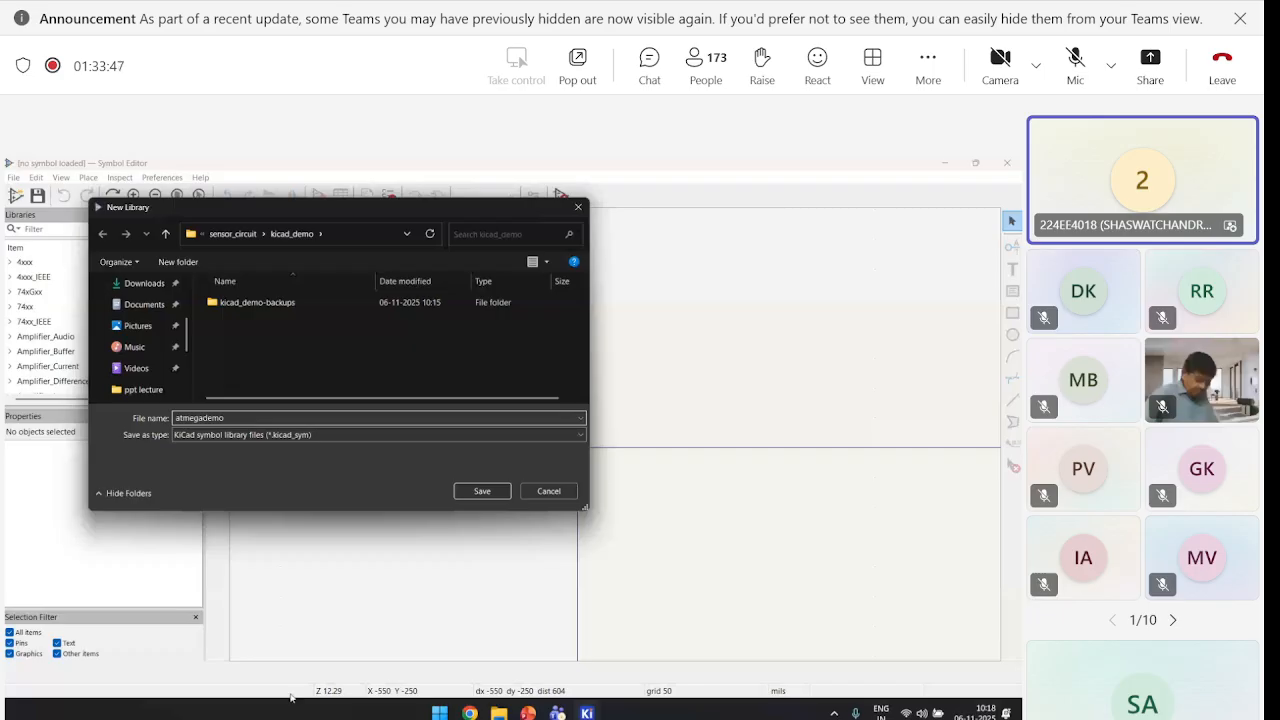
{"action": "left_click", "coordinate": [469, 497]}
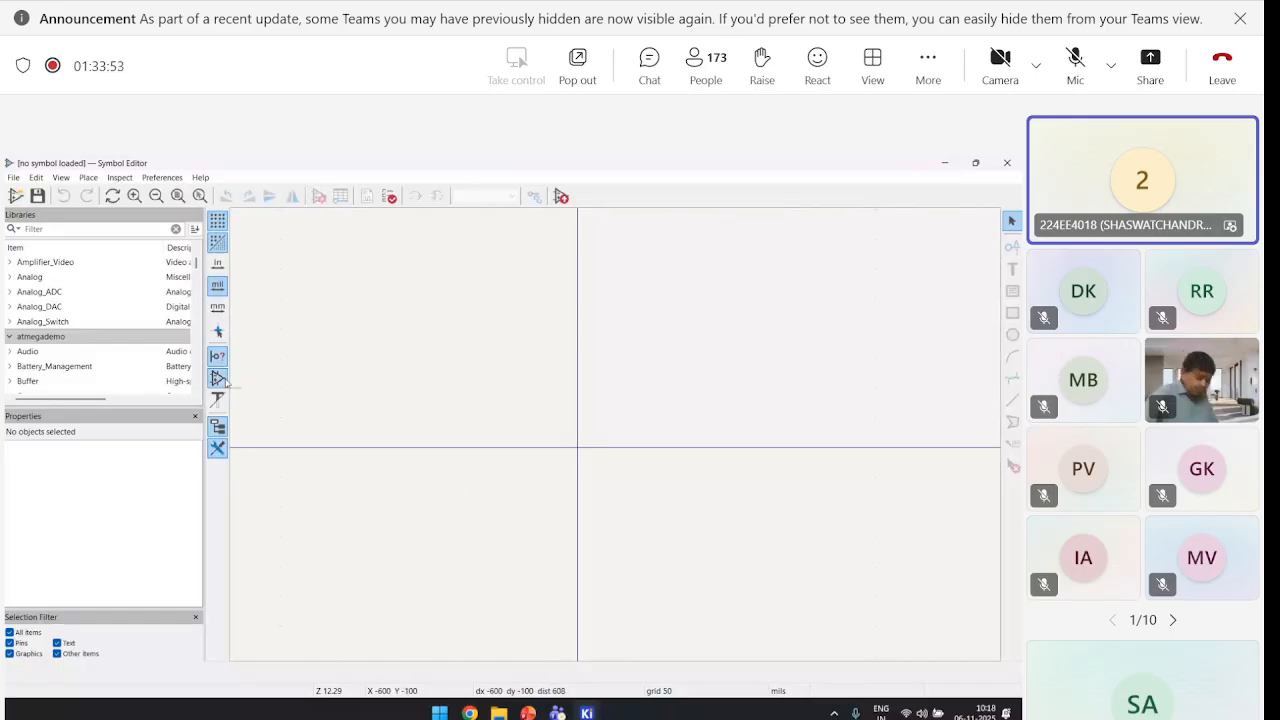
Create a new symbol named atmegademo in the atmegademo library, with reference designator U and one unit per package
{"action": "left_click", "coordinate": [10, 340]}
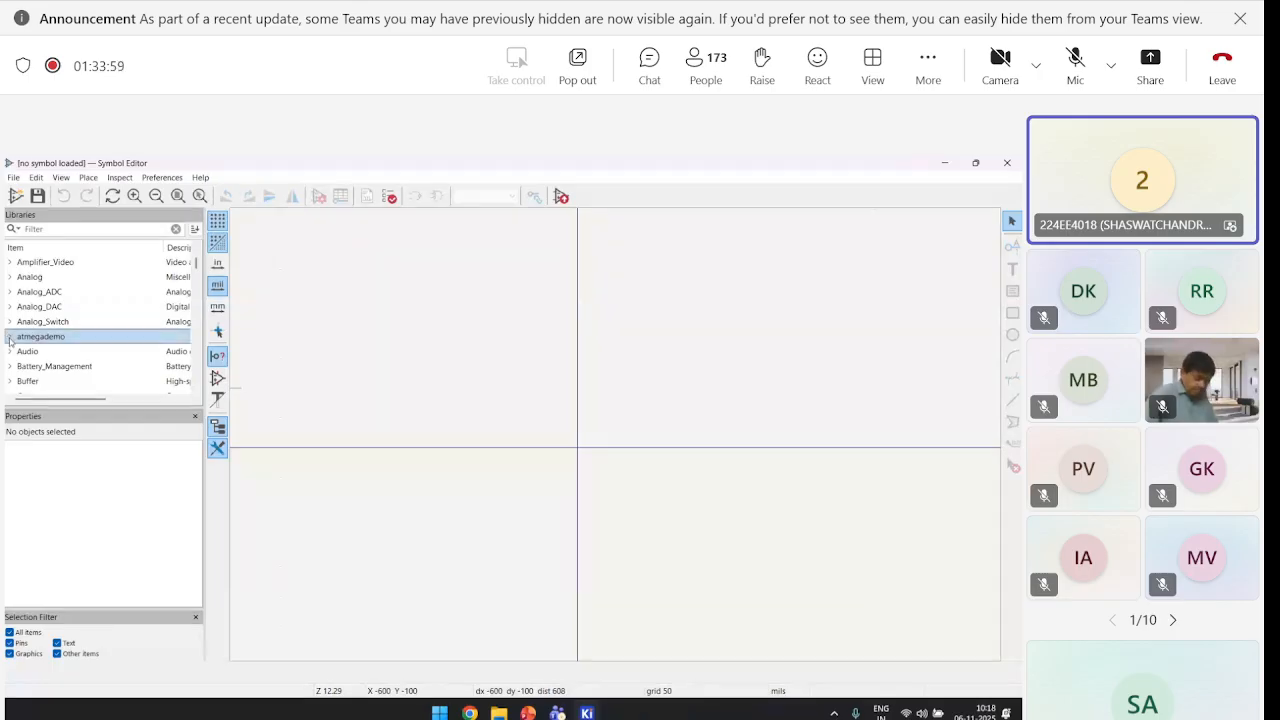
{"action": "left_click", "coordinate": [16, 196]}
{"action": "type", "text": "atmegademo"}
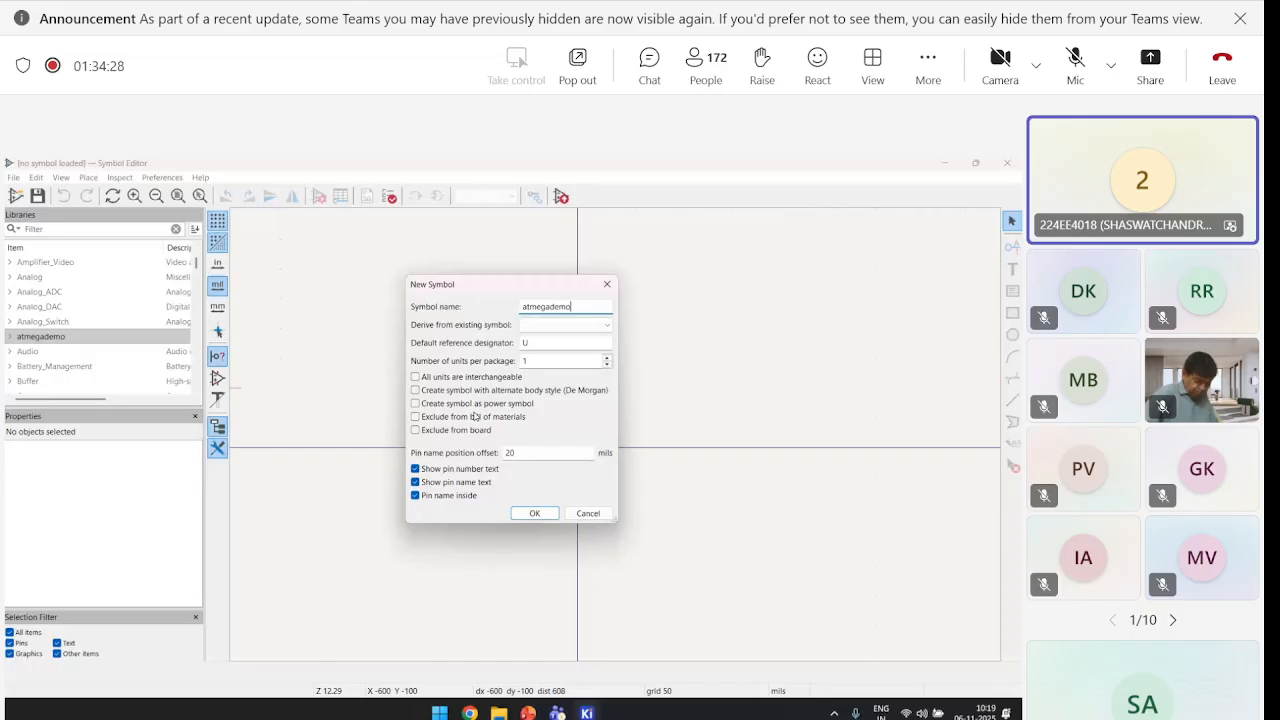
{"action": "left_click", "coordinate": [535, 512]}
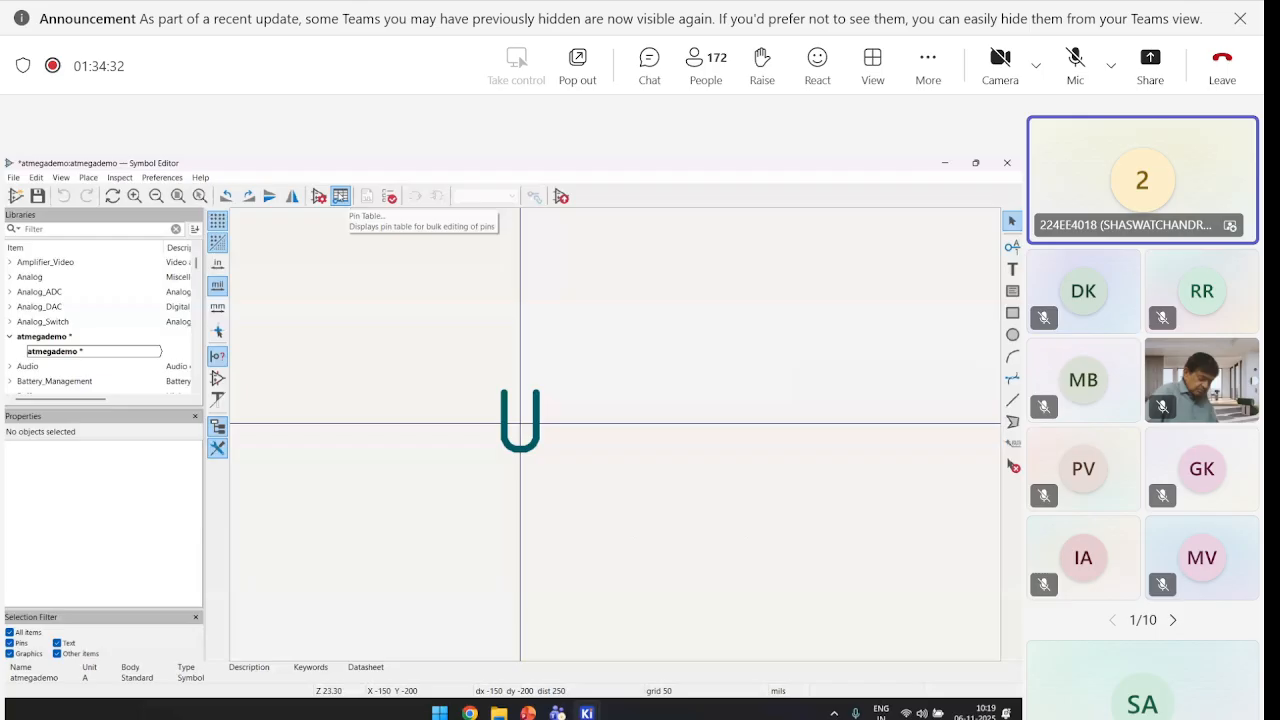
Add pin 1 named PC6 to the symbol's pin table with electrical type Bidirectional
{"action": "left_click", "coordinate": [340, 196]}
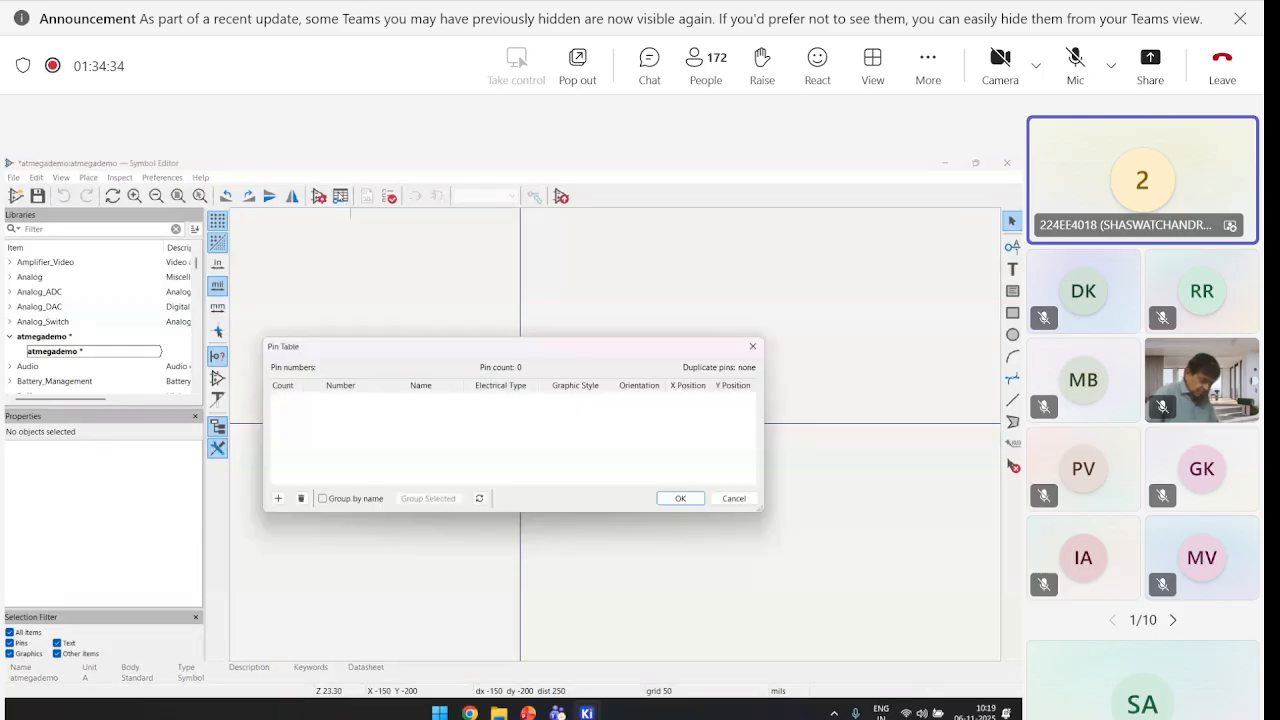
{"action": "left_click", "coordinate": [358, 441]}
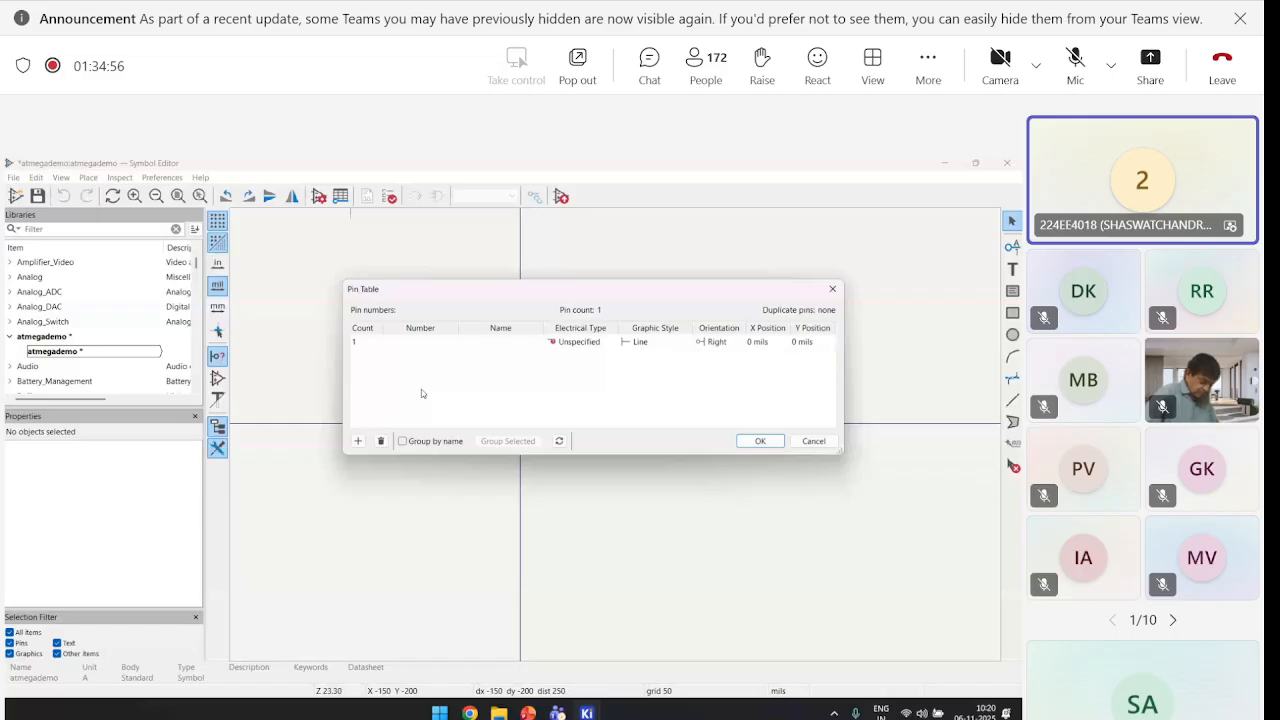
{"action": "left_click", "coordinate": [431, 345]}
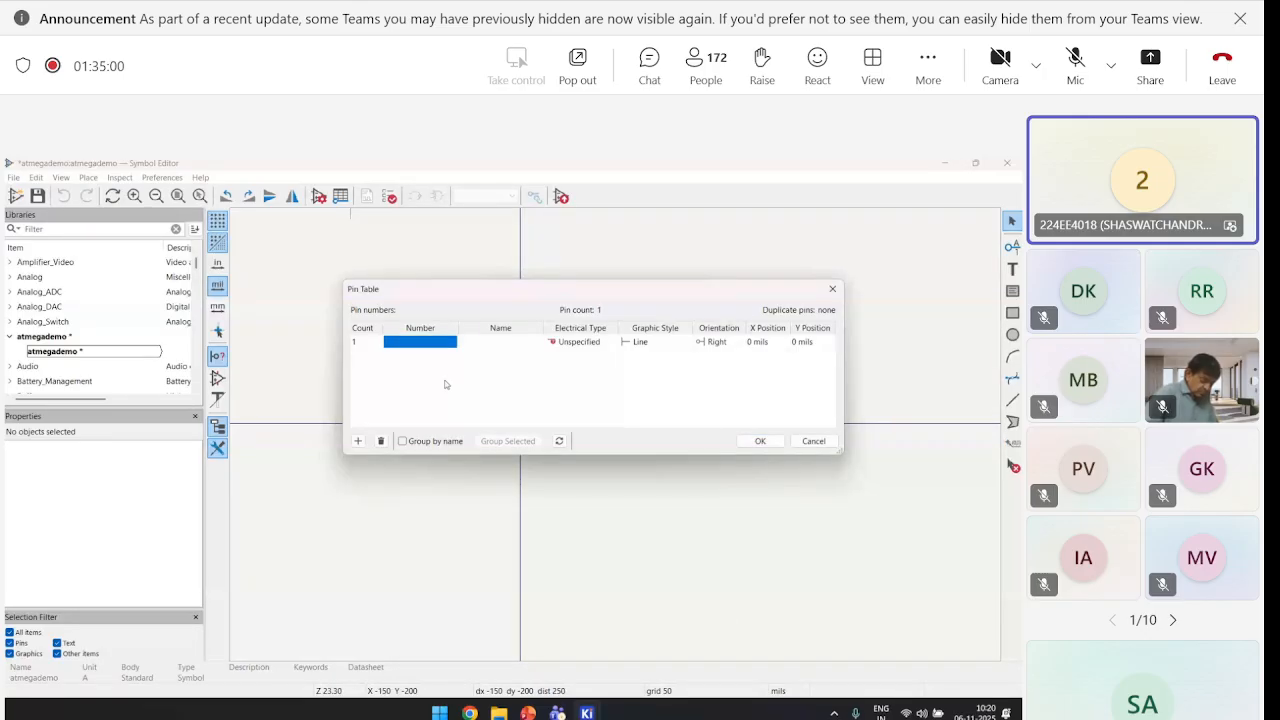
{"action": "type", "text": "1"}
{"action": "left_click", "coordinate": [521, 347]}
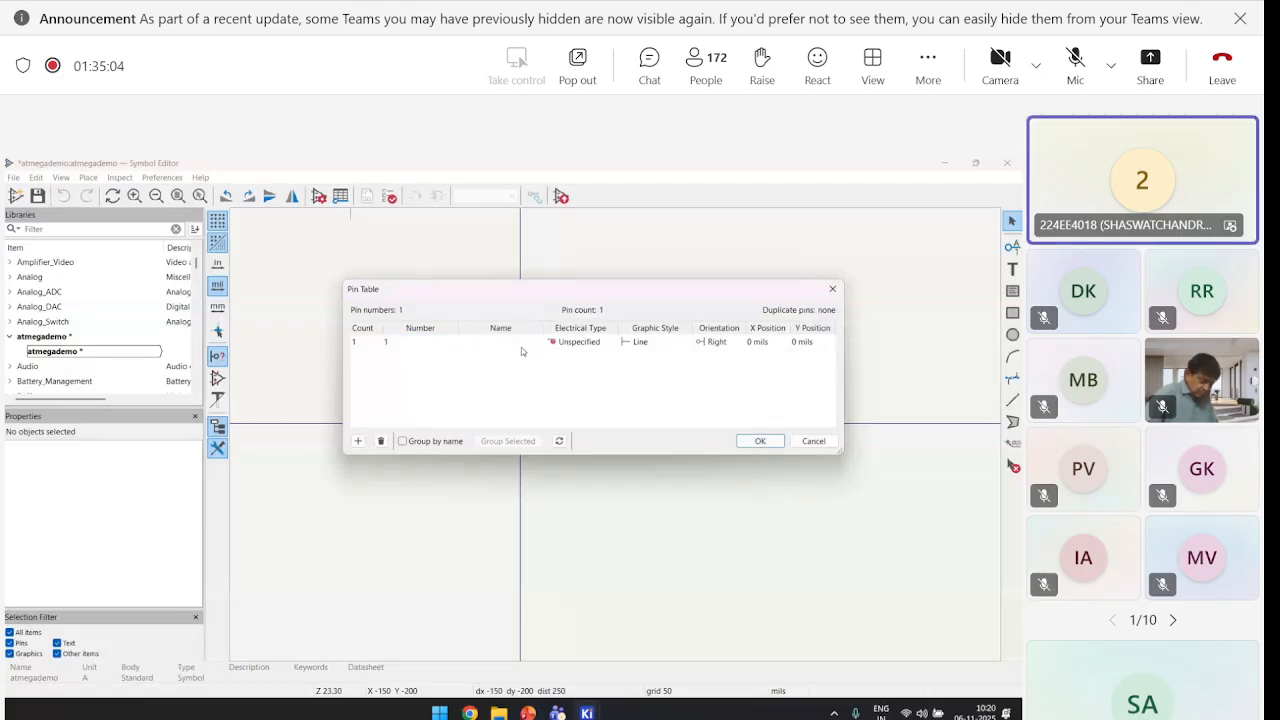
{"action": "type", "text": "P"}
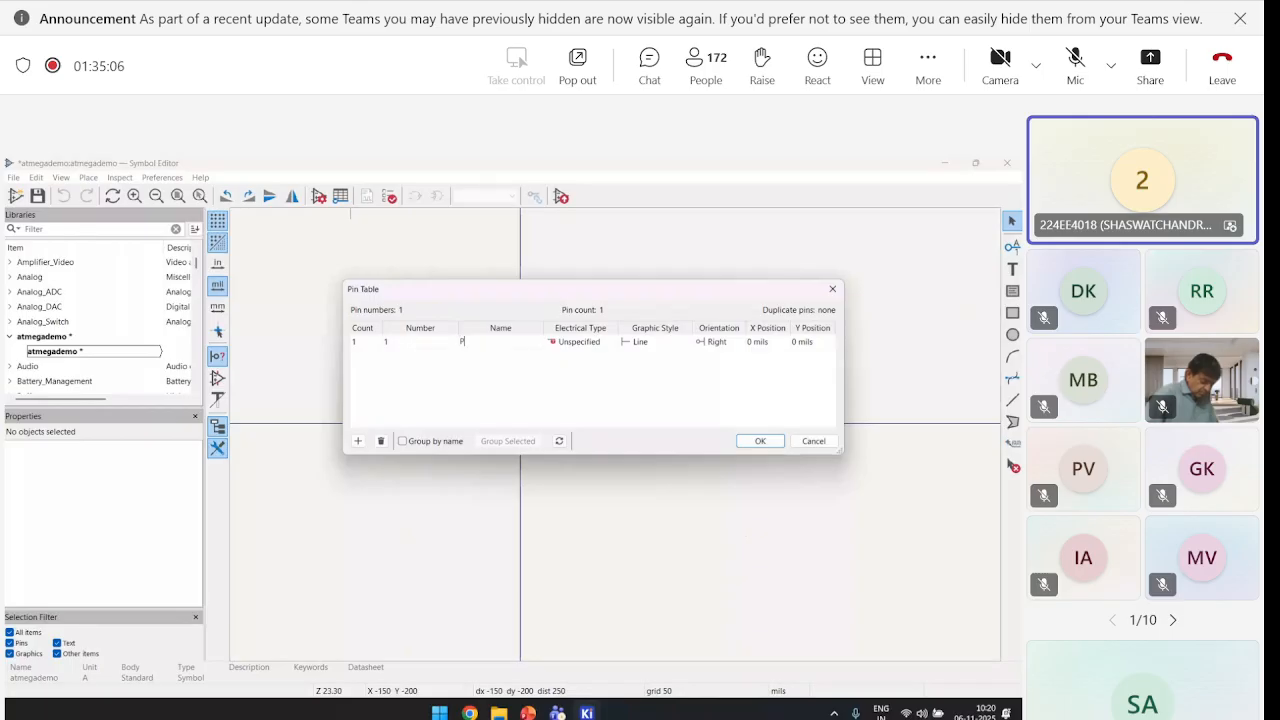
{"action": "type", "text": "C6"}
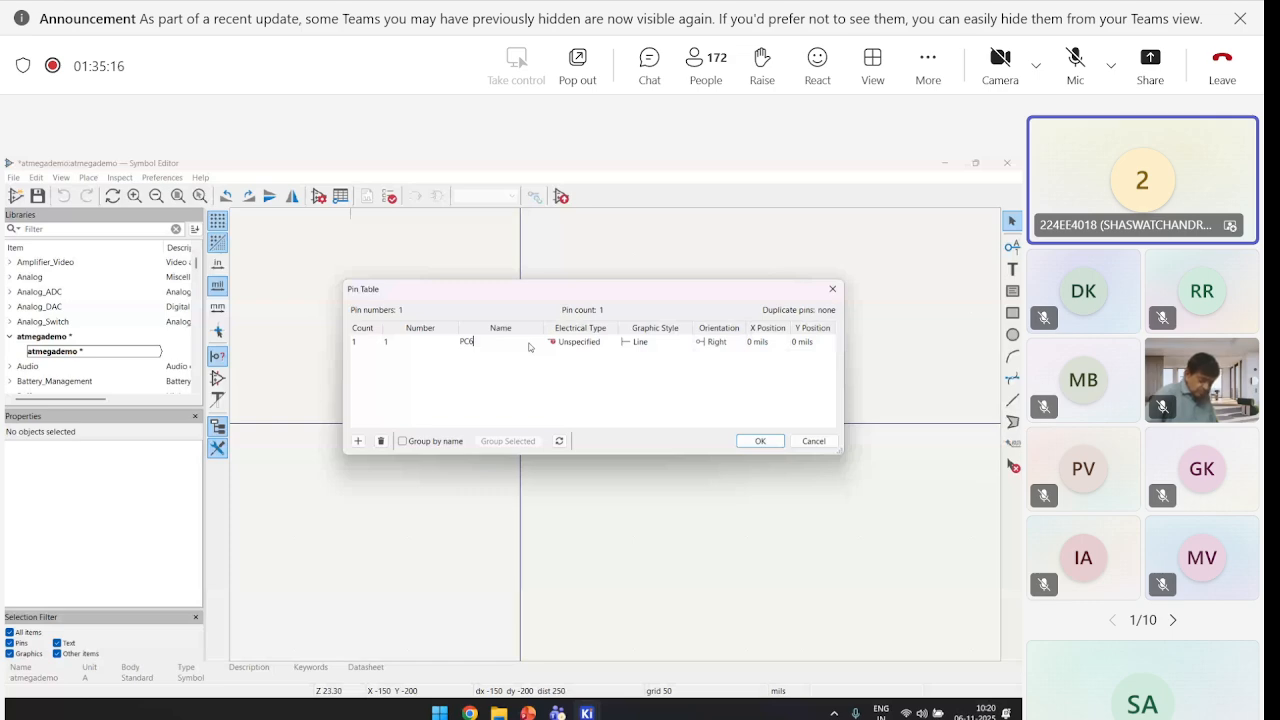
{"action": "left_click", "coordinate": [580, 342]}
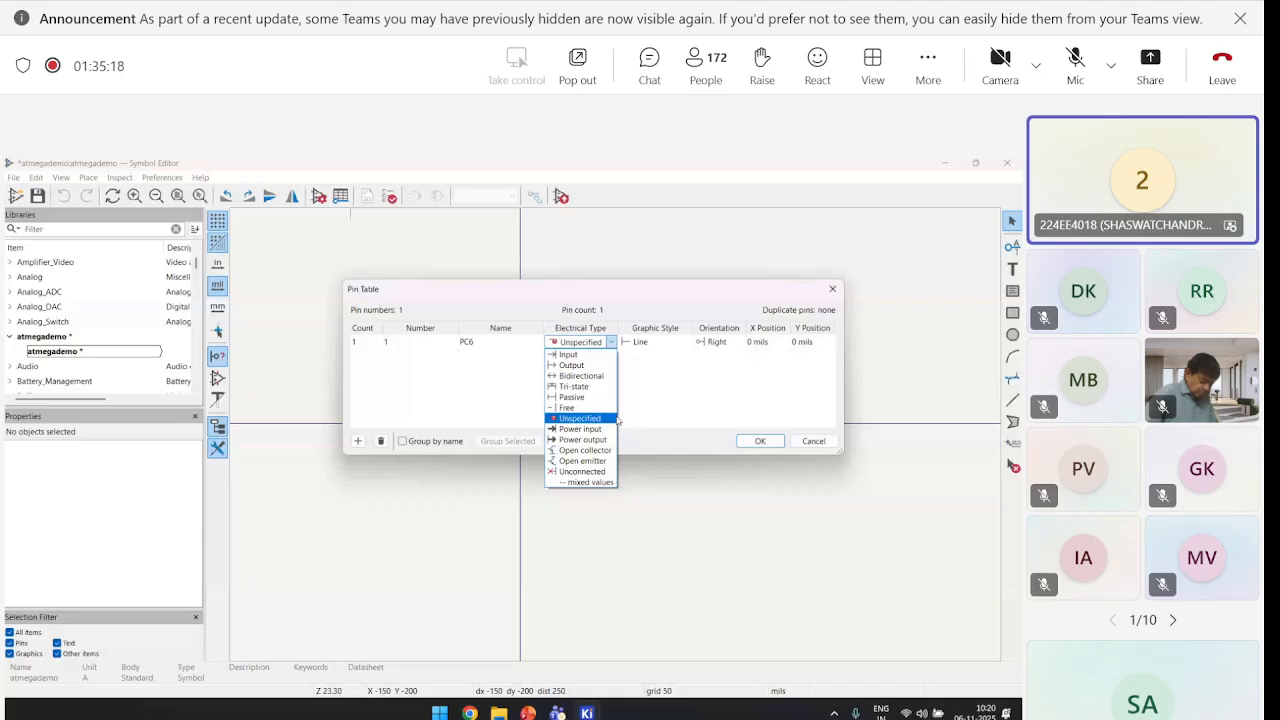
{"action": "left_click", "coordinate": [657, 389]}
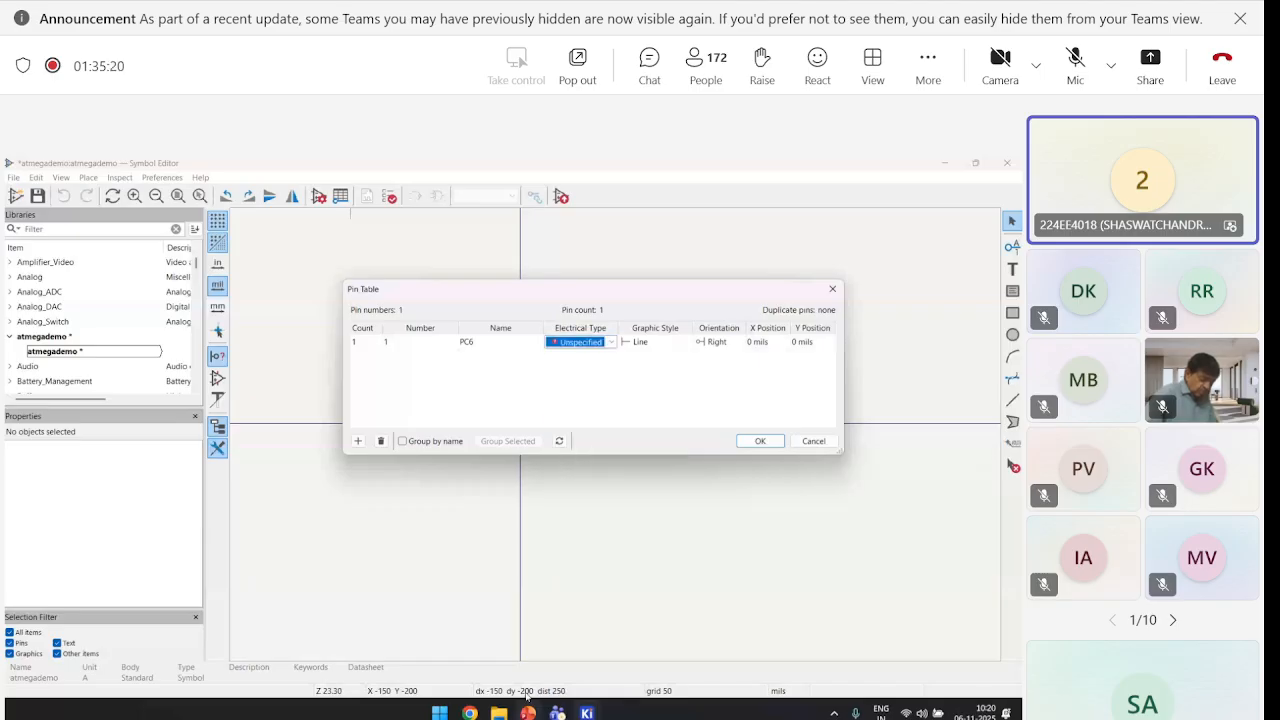
{"action": "left_click", "coordinate": [610, 342]}
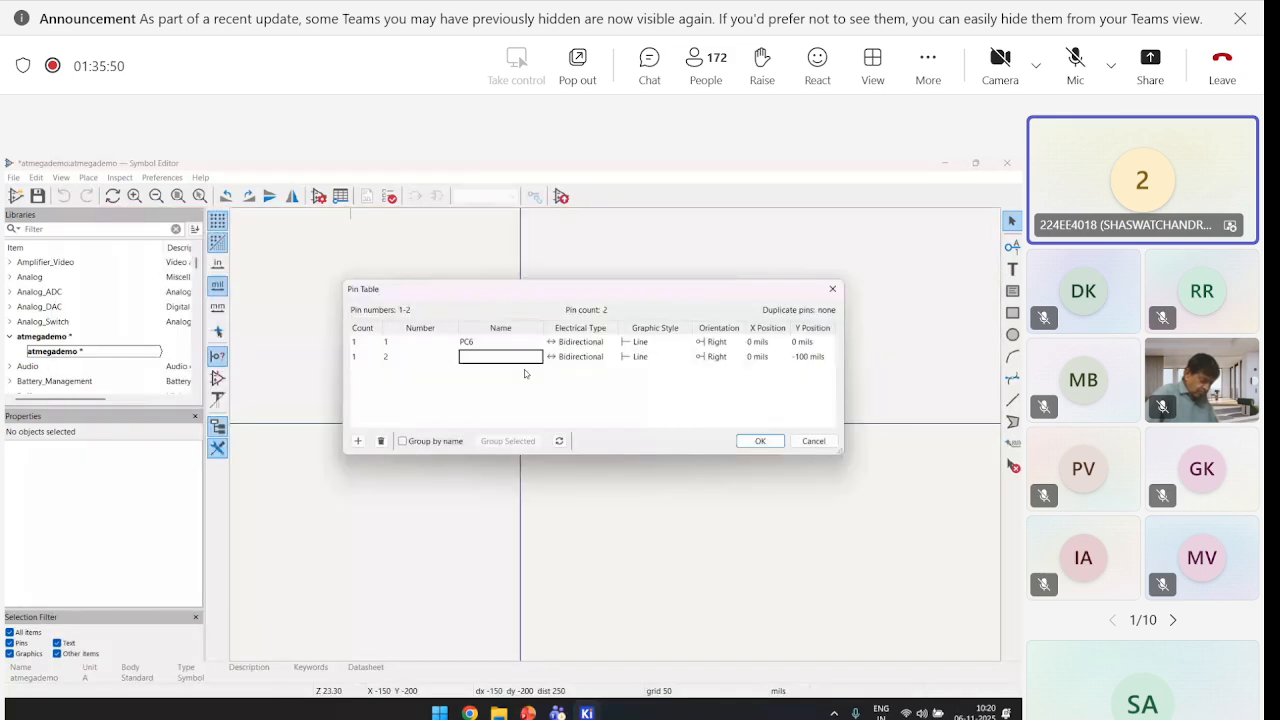
Name pin 2 PD0 and add pin 3 named PD1 in the pin table
{"action": "left_click", "coordinate": [479, 362]}
{"action": "type", "text": "PD"}
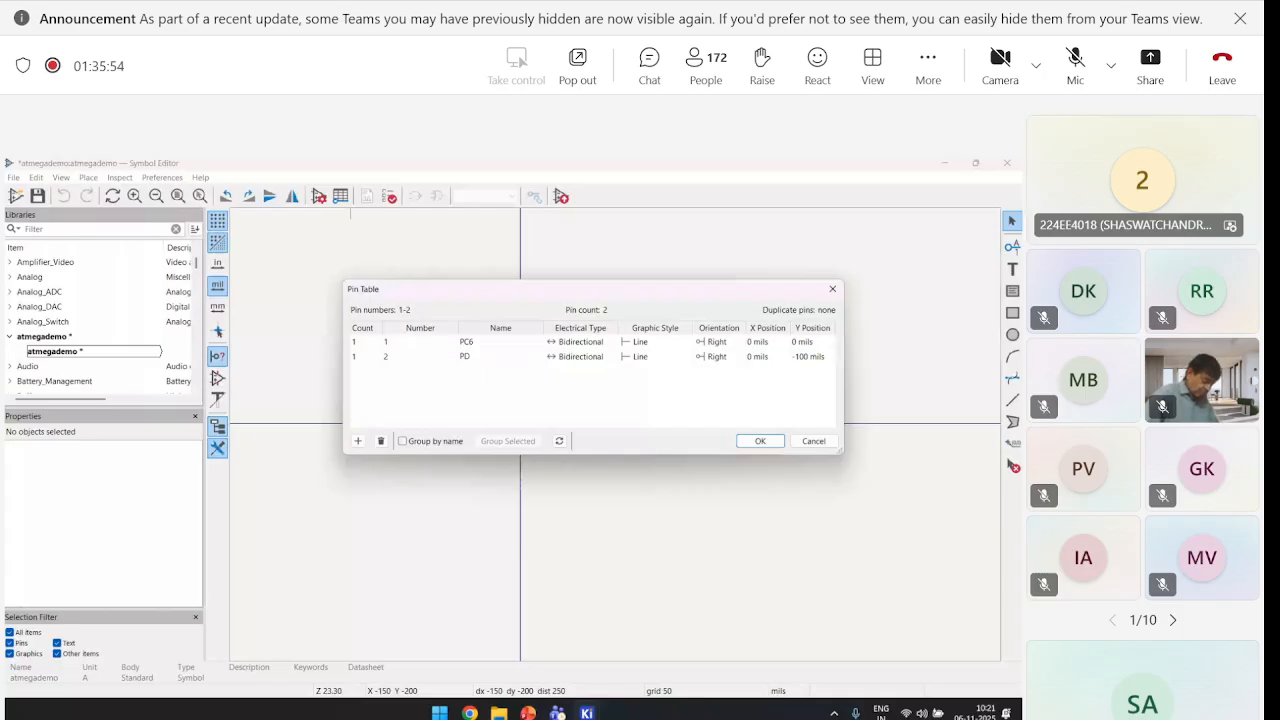
{"action": "type", "text": "0"}
{"action": "left_click", "coordinate": [358, 441]}
{"action": "type", "text": "3"}
{"action": "left_click", "coordinate": [480, 372]}
{"action": "type", "text": "PD"}
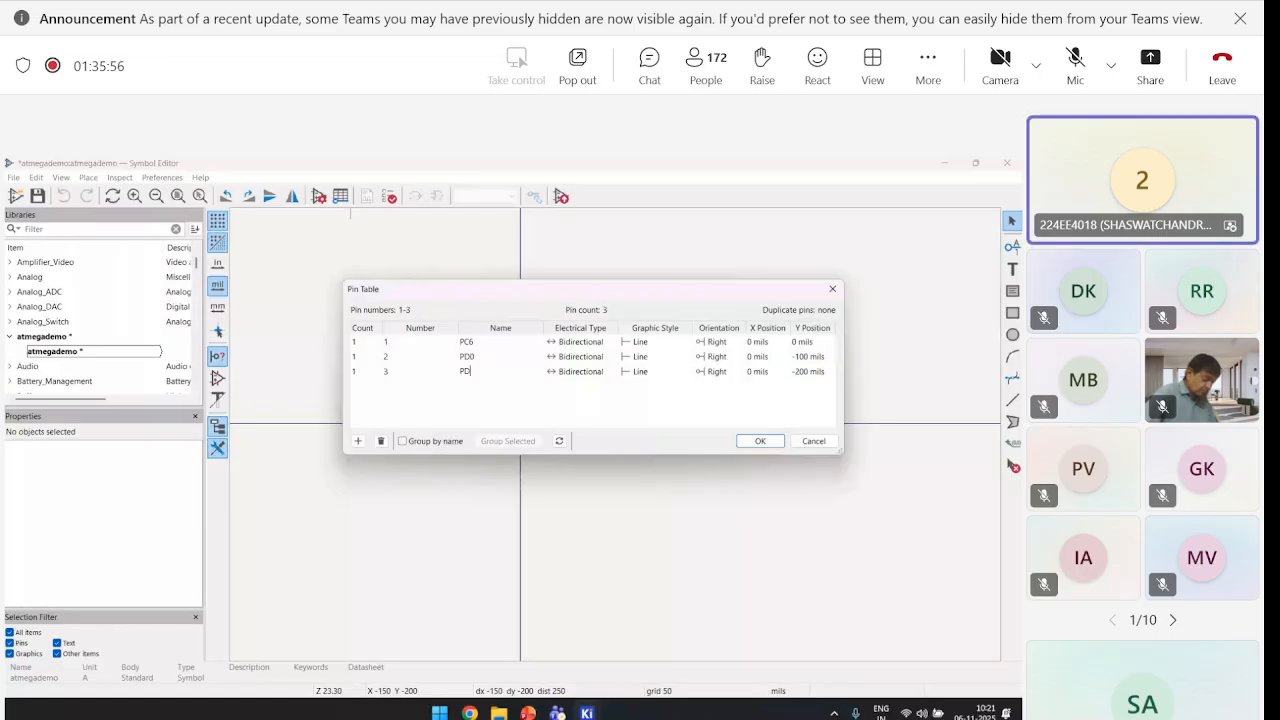
{"action": "type", "text": "1"}
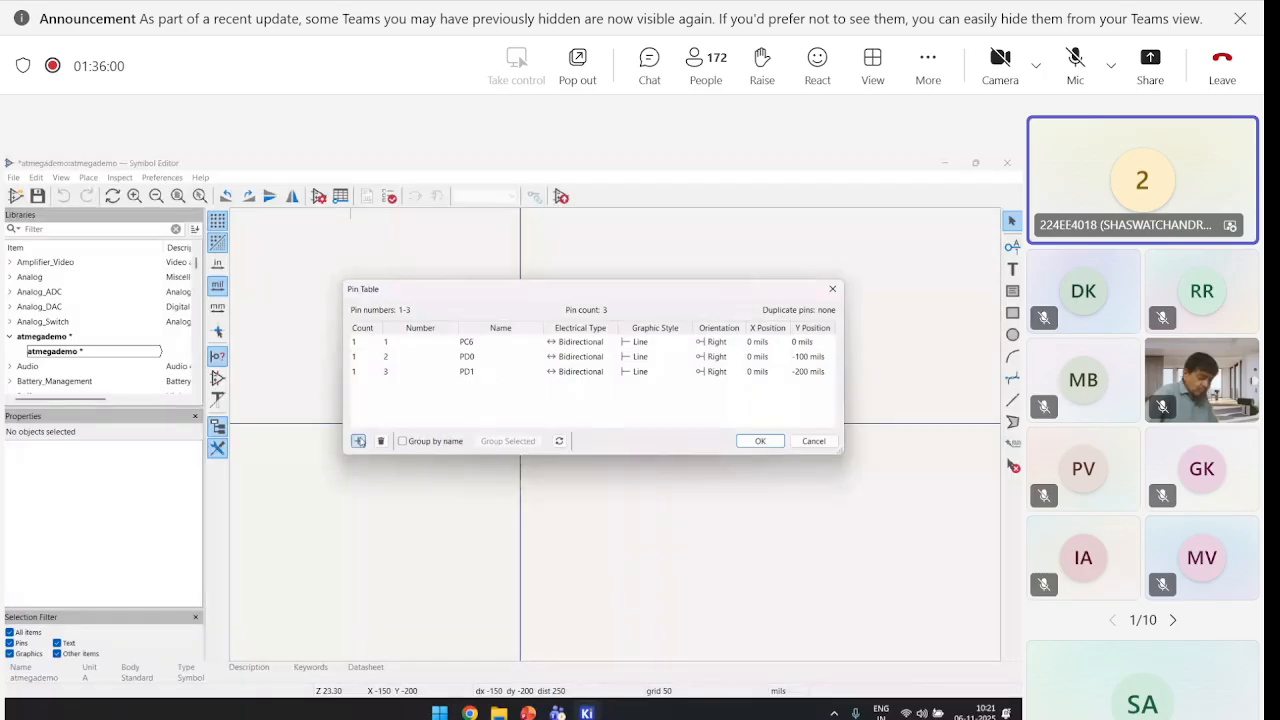
Add a fourth pin row, check the ATMEGA 328p pinout on the PowerPoint slide, and return to the Symbol Editor's pin table
{"action": "left_click", "coordinate": [358, 441]}
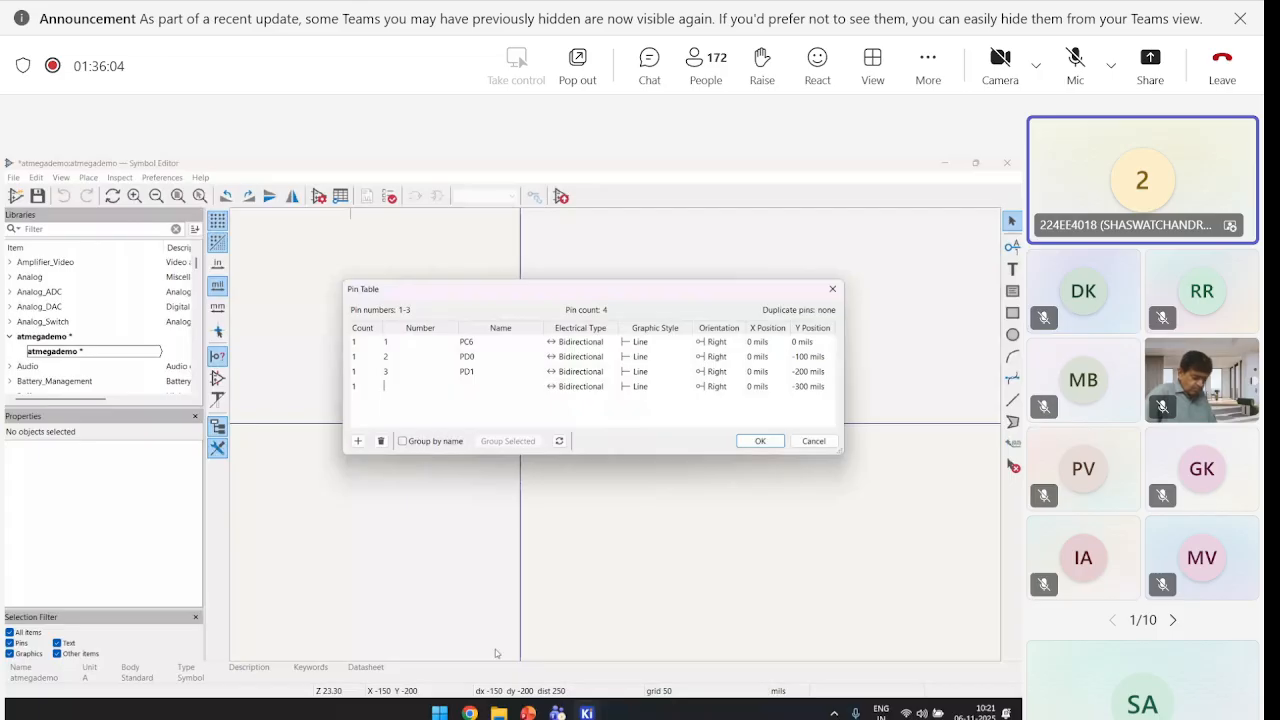
{"action": "mouse_move", "coordinate": [528, 712]}
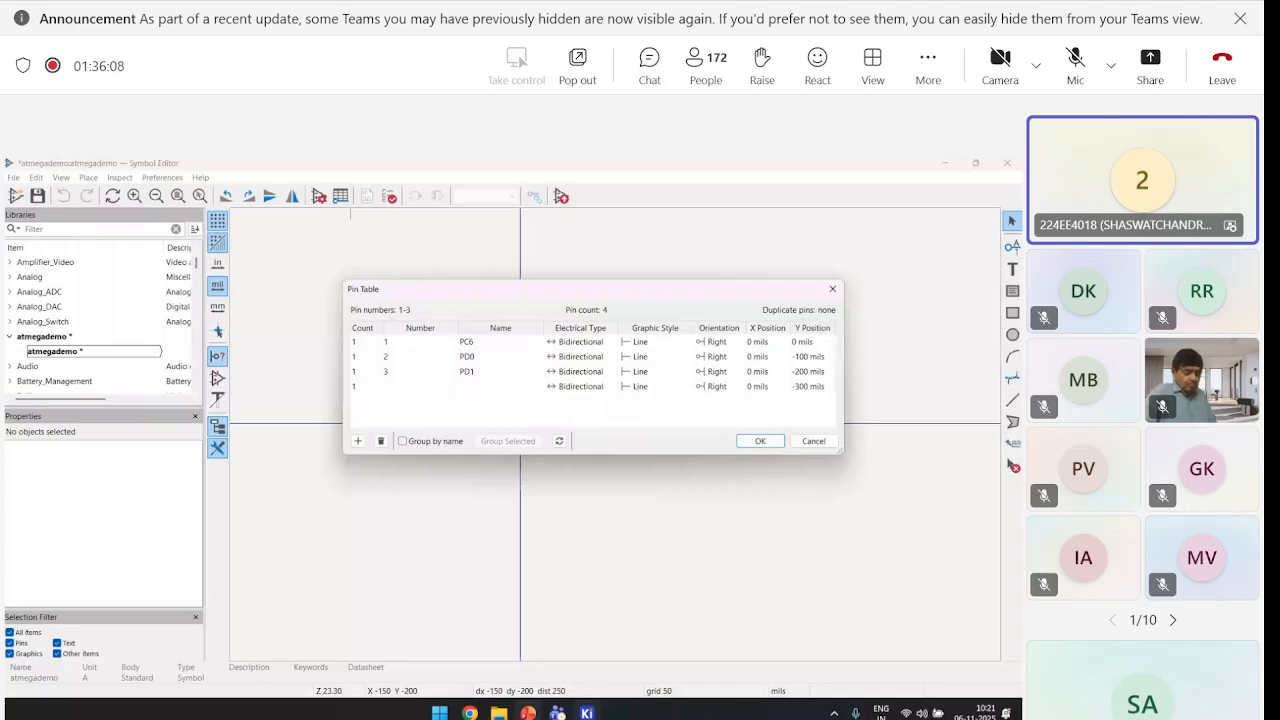
{"action": "left_click", "coordinate": [528, 712]}
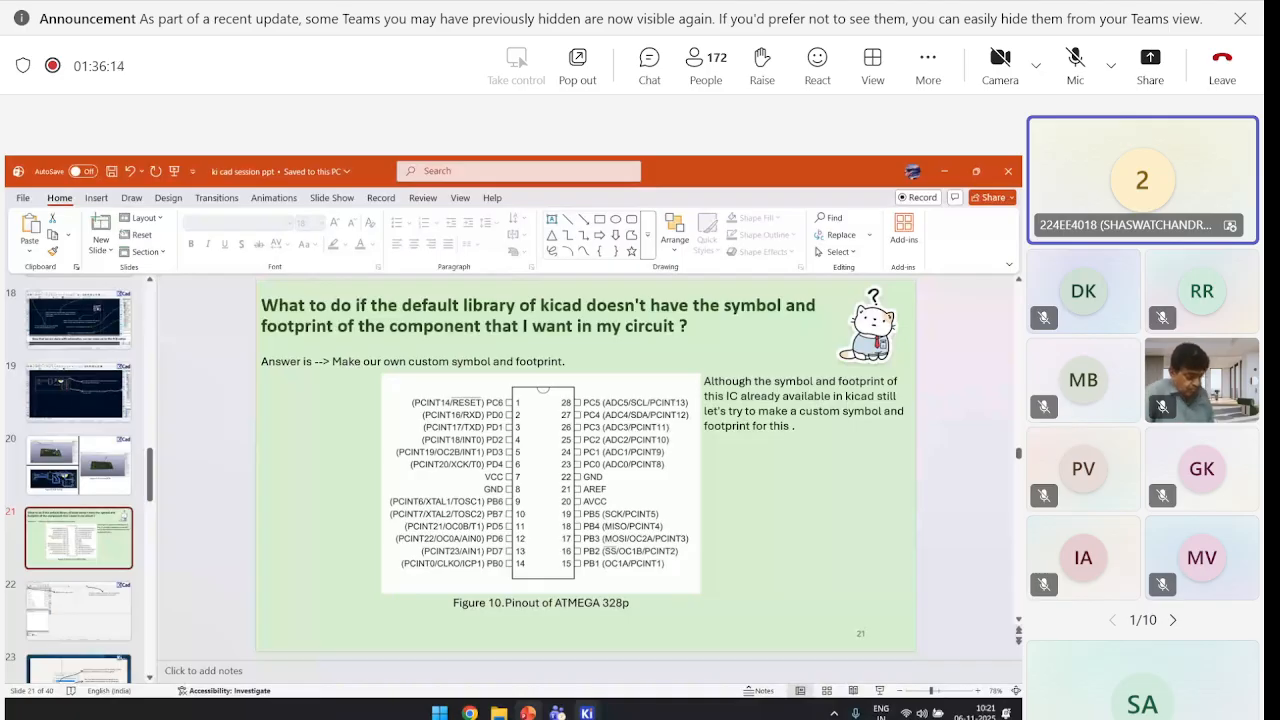
{"action": "key", "text": "alt+Tab"}
{"action": "key", "text": "alt+Tab"}
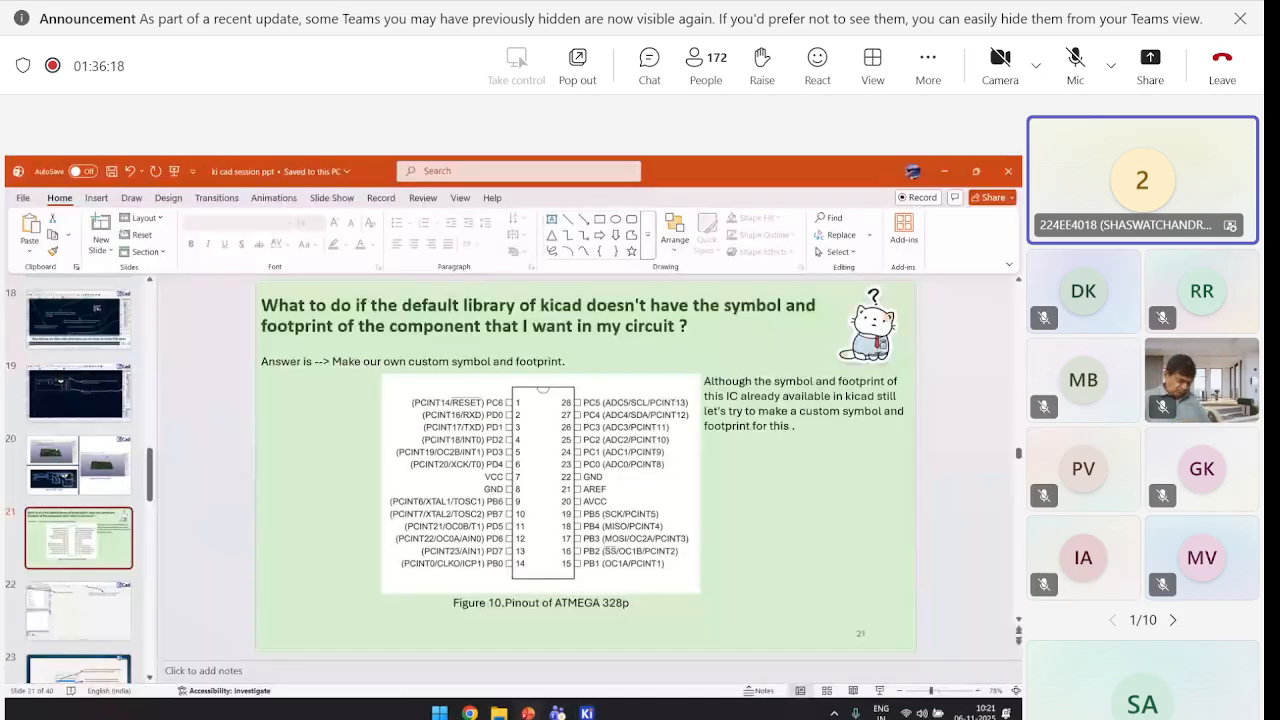
{"action": "key", "text": "alt+Tab"}
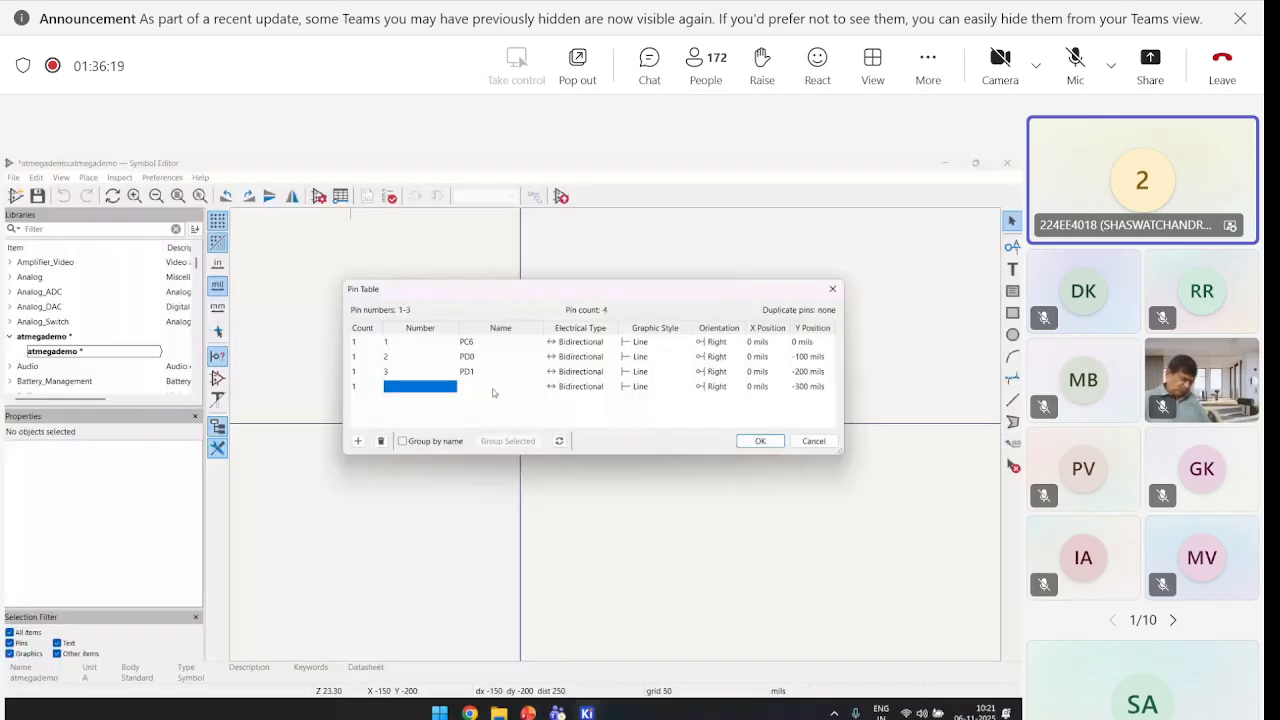
Define the fourth pin row as pin 7 named VCC with electrical type Power input
{"action": "left_click", "coordinate": [432, 391]}
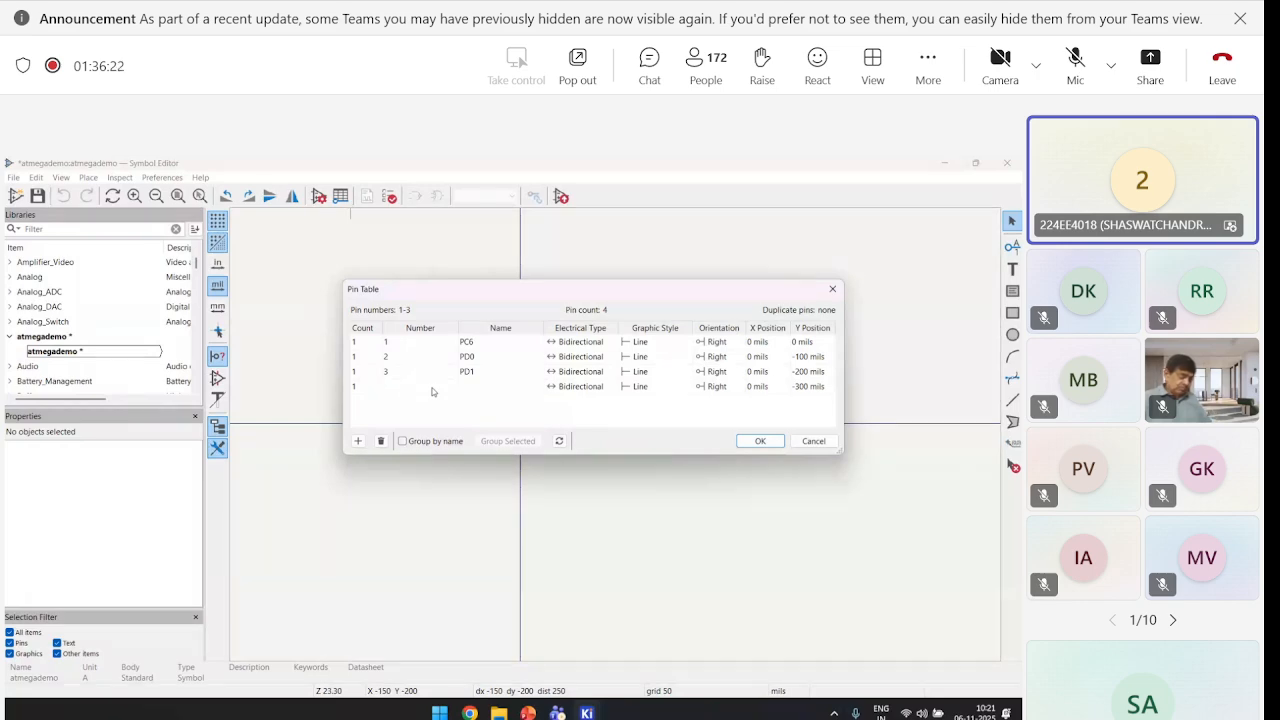
{"action": "type", "text": "7"}
{"action": "left_click", "coordinate": [505, 389]}
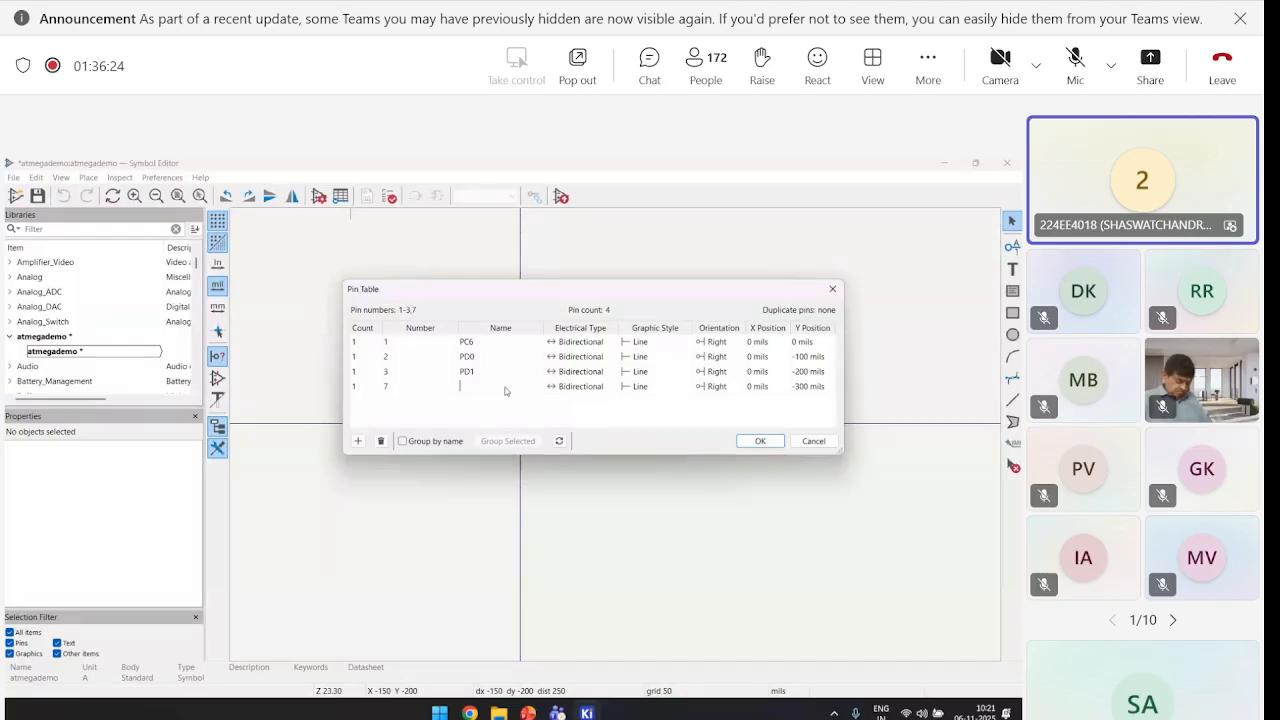
{"action": "type", "text": "VCC"}
{"action": "left_click", "coordinate": [590, 386]}
{"action": "left_click", "coordinate": [612, 387]}
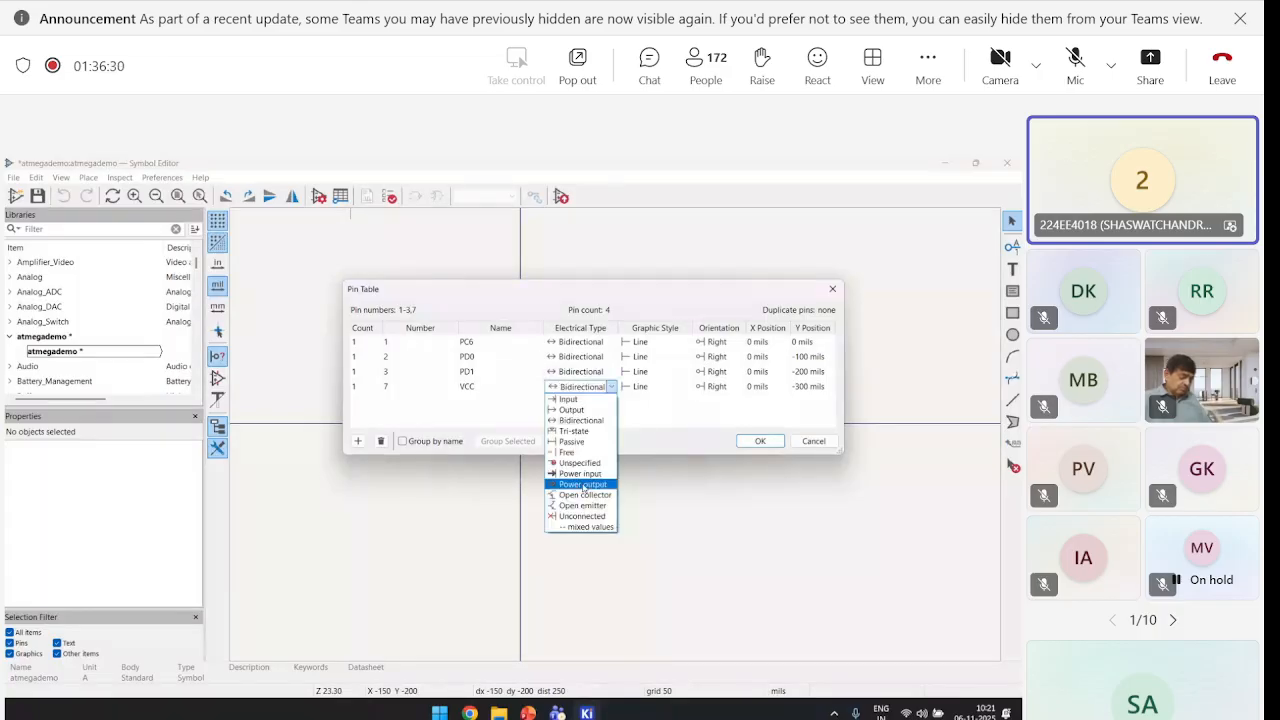
{"action": "left_click", "coordinate": [584, 486]}
{"action": "left_click", "coordinate": [613, 387]}
{"action": "left_click", "coordinate": [594, 474]}
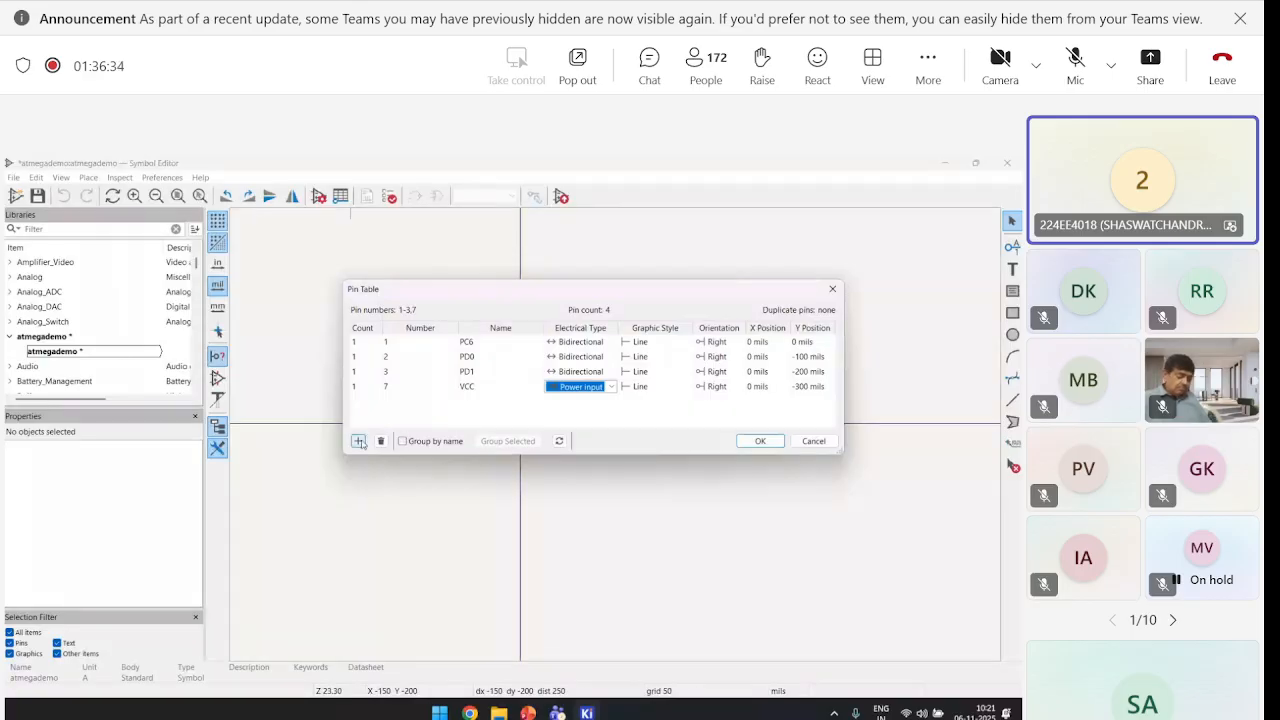
Add power input pin 8 named GND and apply the pin table to the symbol
{"action": "left_click", "coordinate": [358, 441]}
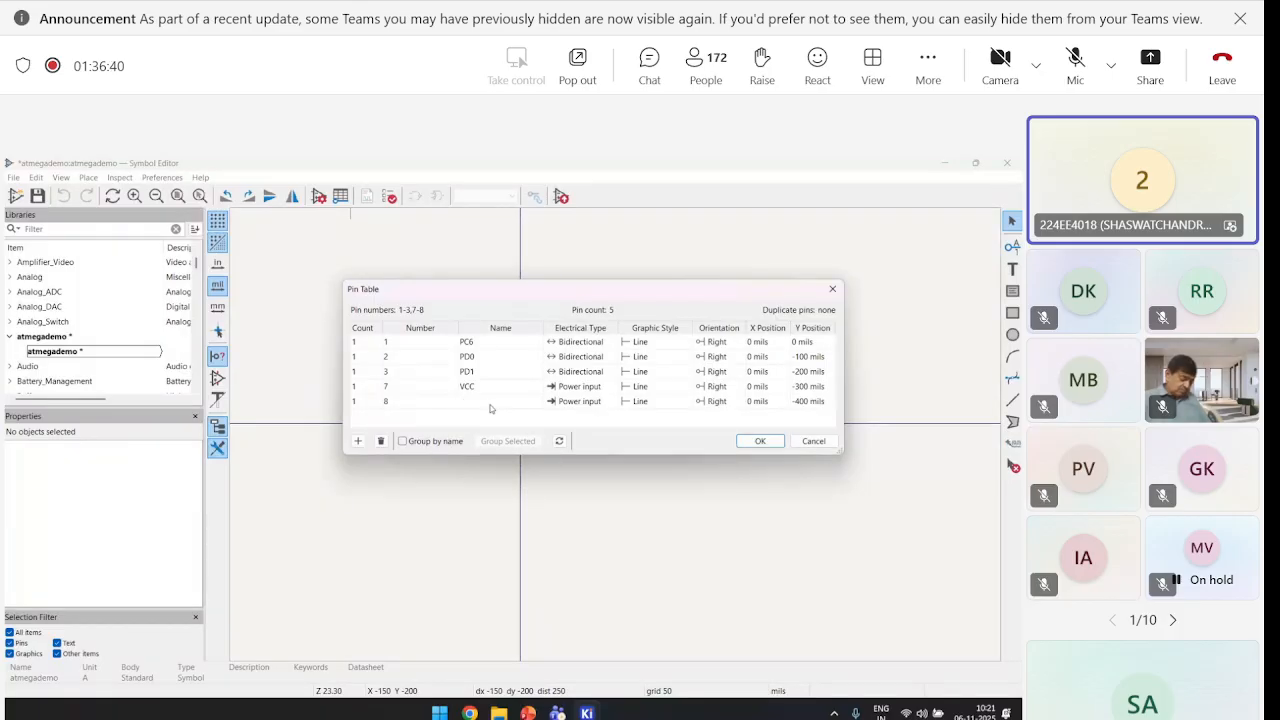
{"action": "type", "text": "GND"}
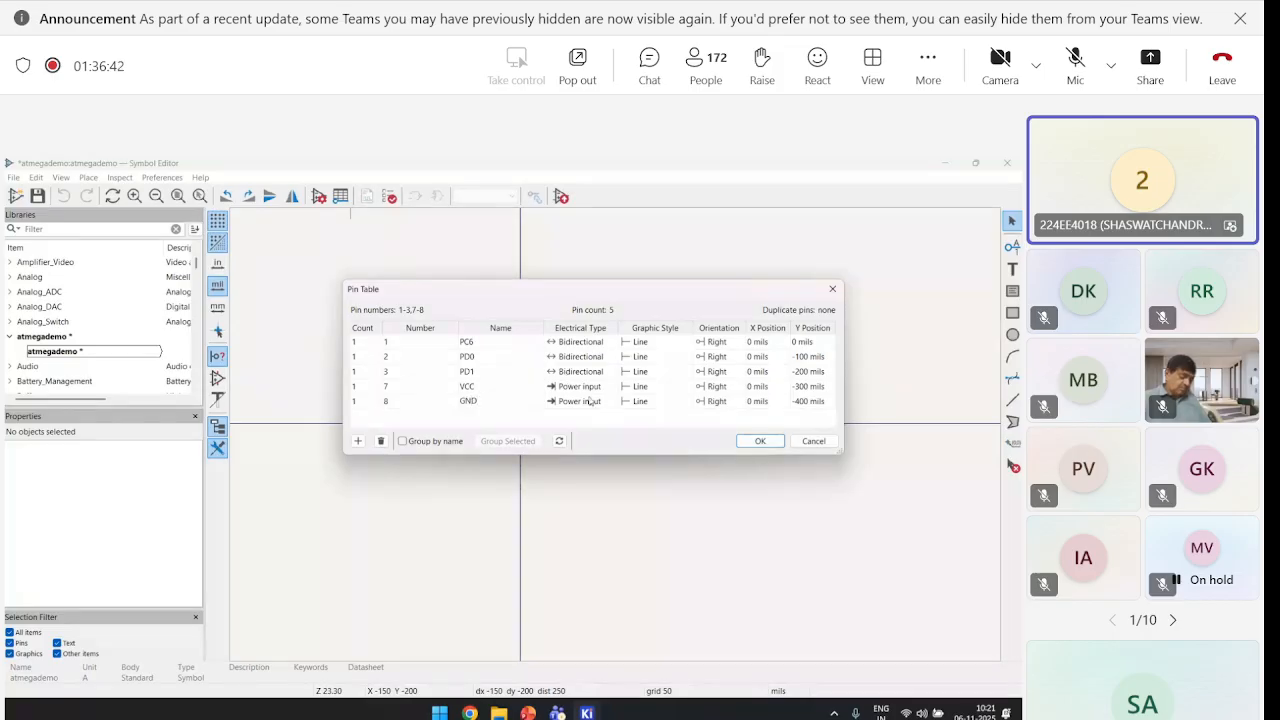
{"action": "left_click", "coordinate": [760, 441]}
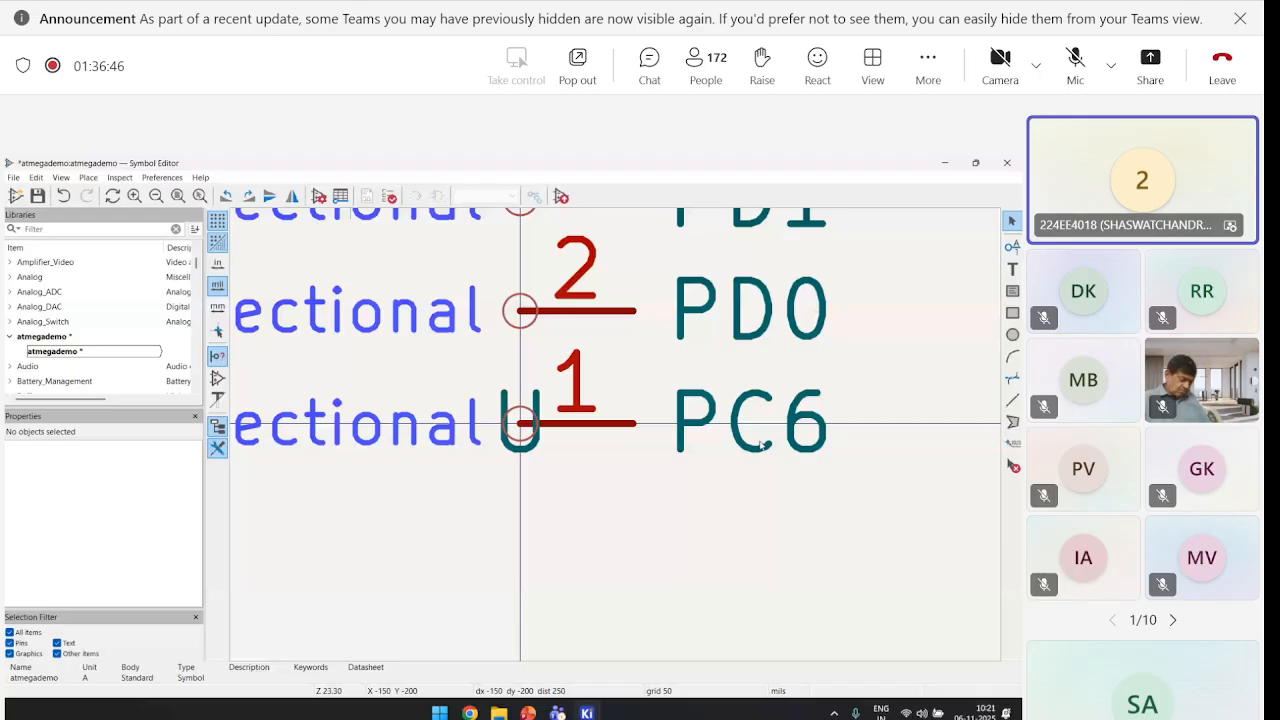
Draw a rectangular symbol body about 650 by 1050 mils against the inner ends of the pins, enclosing the pin names
{"action": "scroll", "coordinate": [760, 441], "scroll_direction": "down", "scroll_amount": 5}
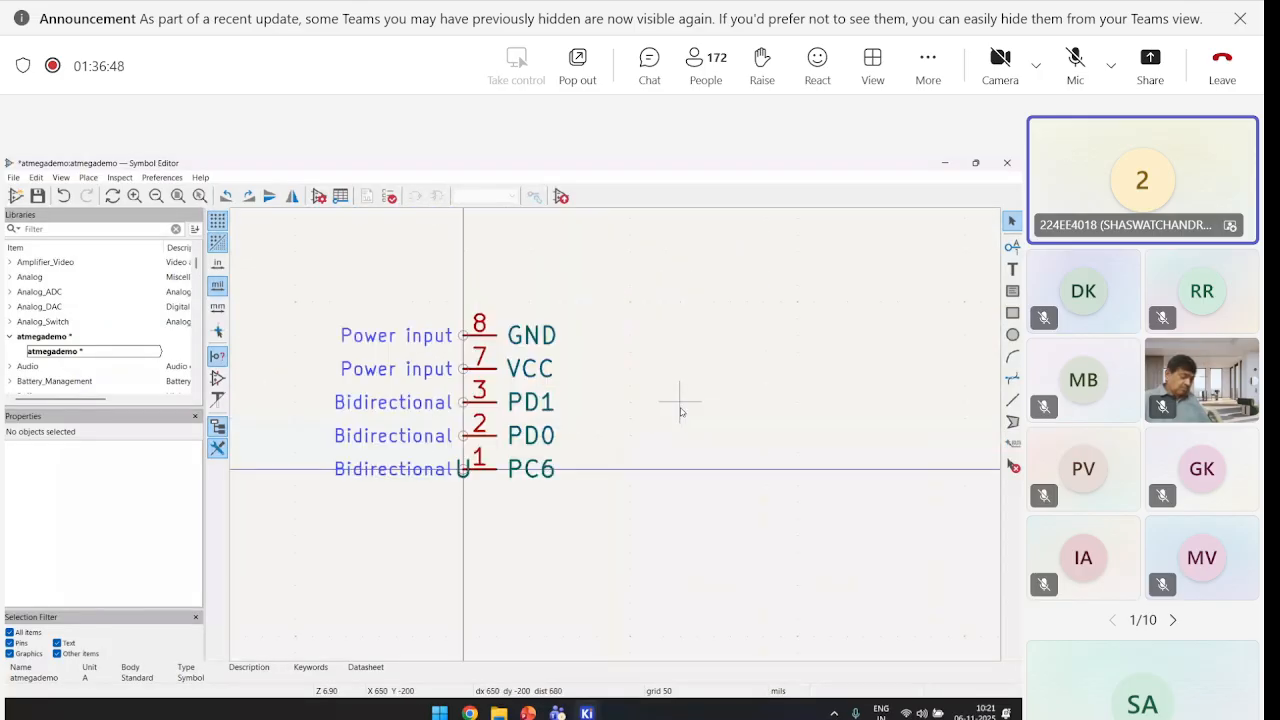
{"action": "middle_click_drag", "start_coordinate": [680, 411], "coordinate": [678, 407]}
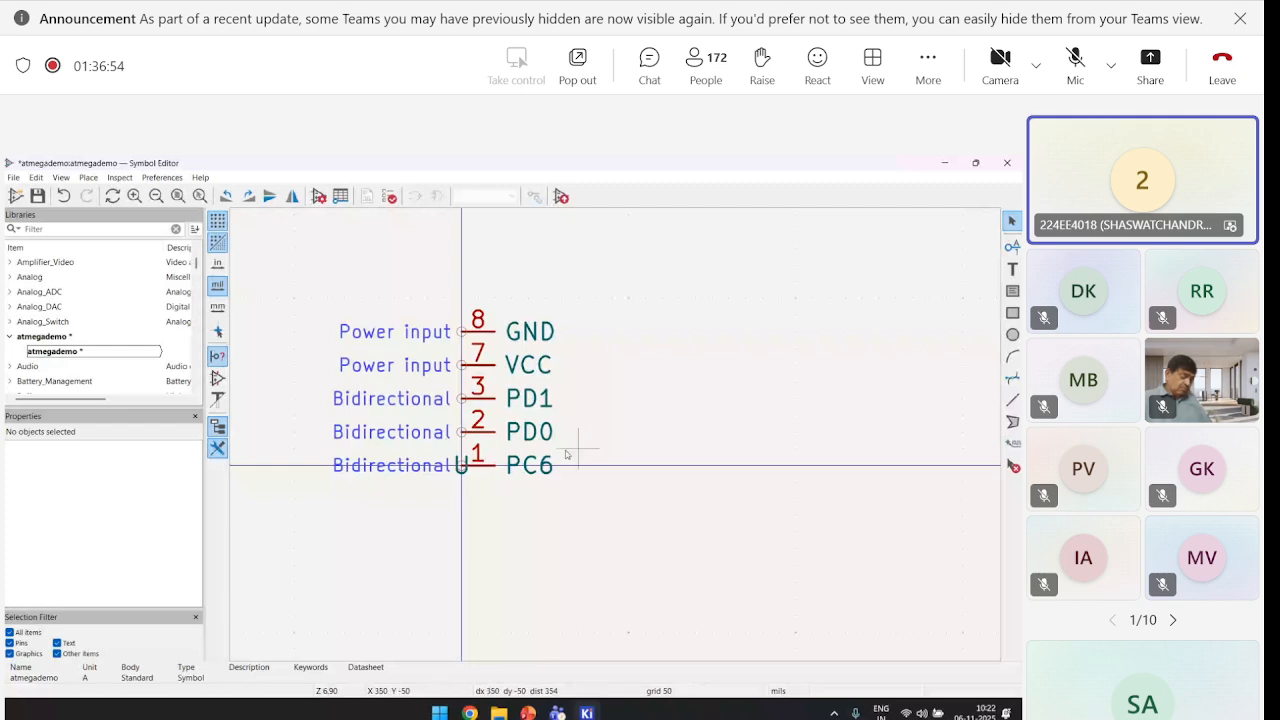
{"action": "scroll", "coordinate": [616, 438], "scroll_direction": "down", "scroll_amount": 3}
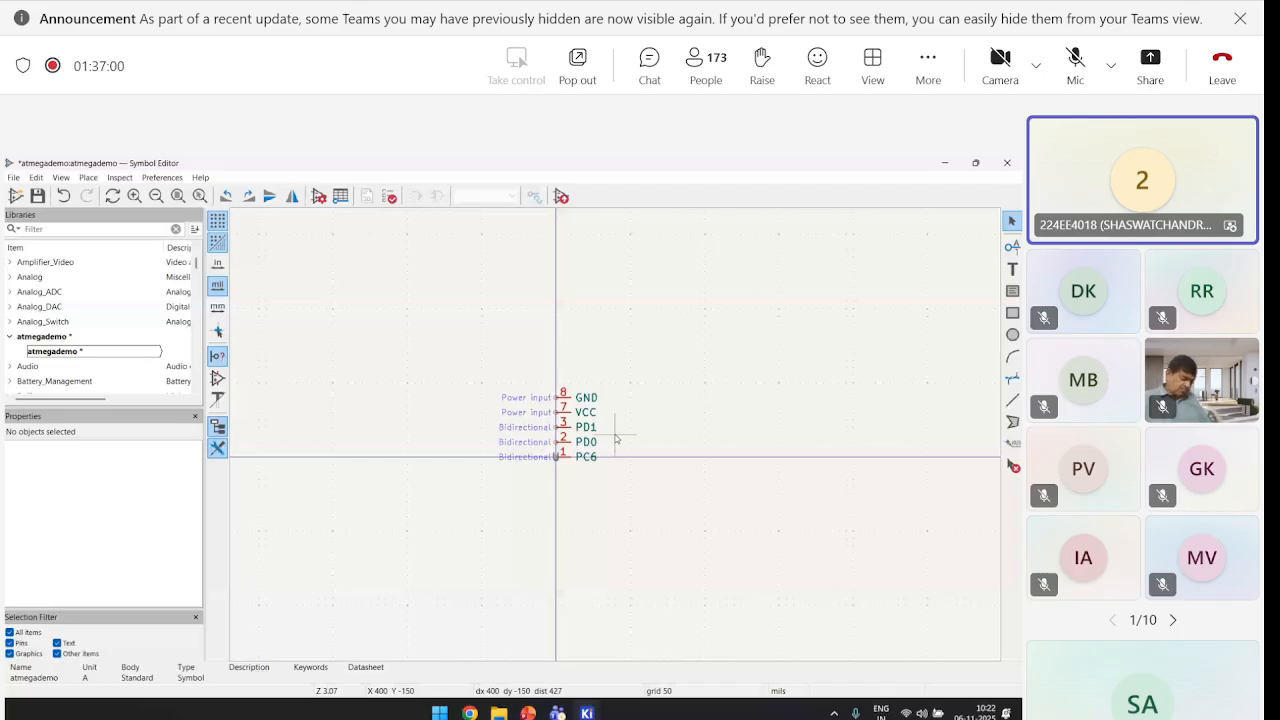
{"action": "left_click", "coordinate": [1012, 313]}
{"action": "left_click", "coordinate": [571, 309]}
{"action": "left_click", "coordinate": [668, 464]}
{"action": "middle_click_drag", "start_coordinate": [719, 397], "coordinate": [560, 401]}
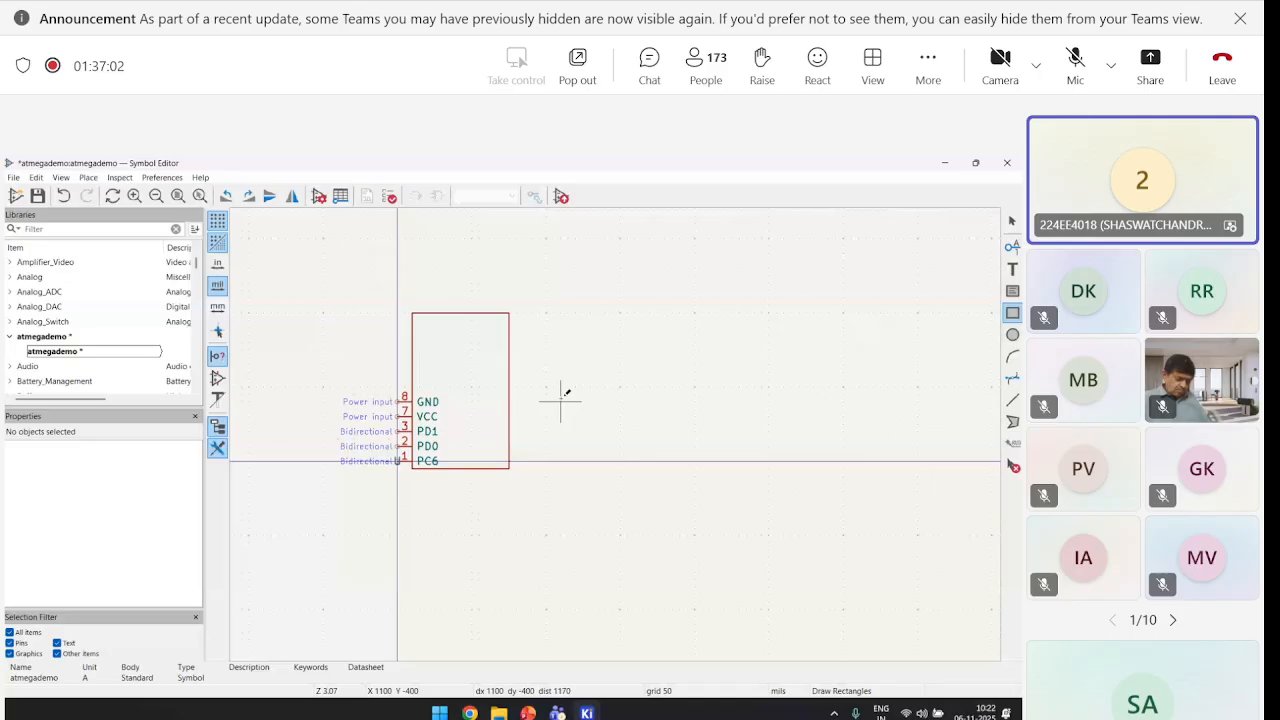
{"action": "key", "text": "Escape"}
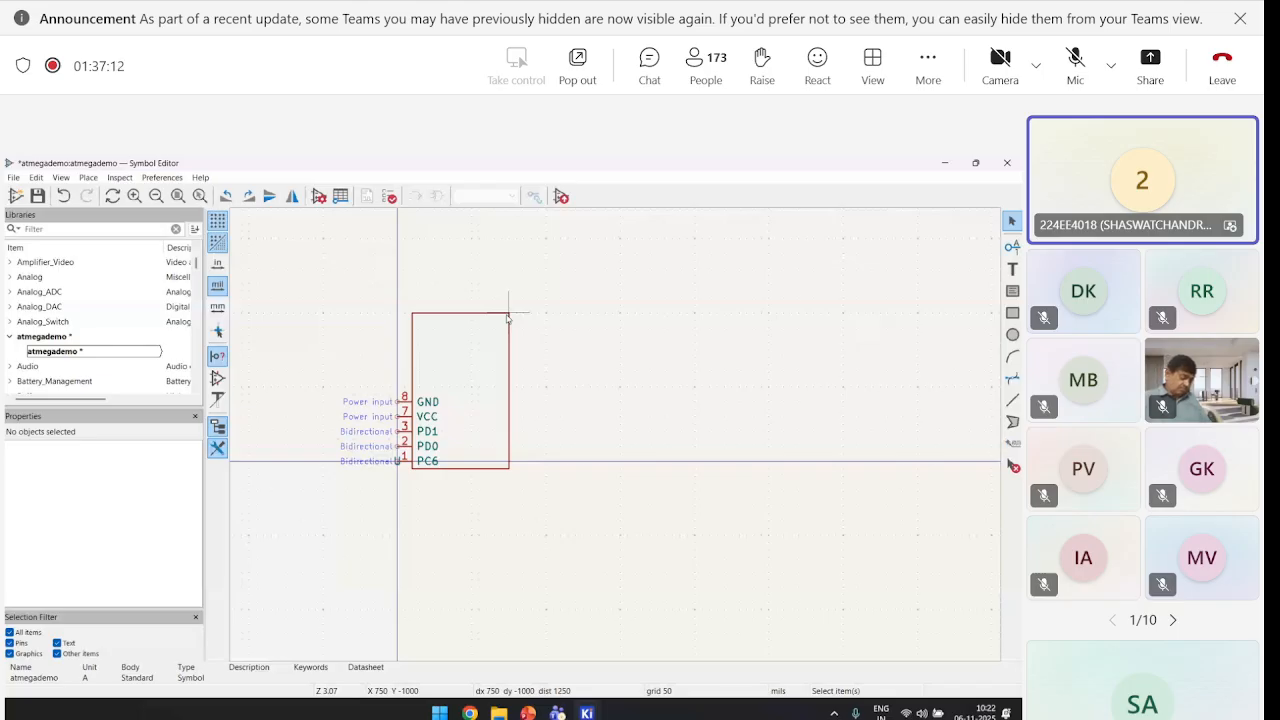
Set the body rectangle to a solid border style and fill it with the body background color
{"action": "double_click", "coordinate": [507, 318]}
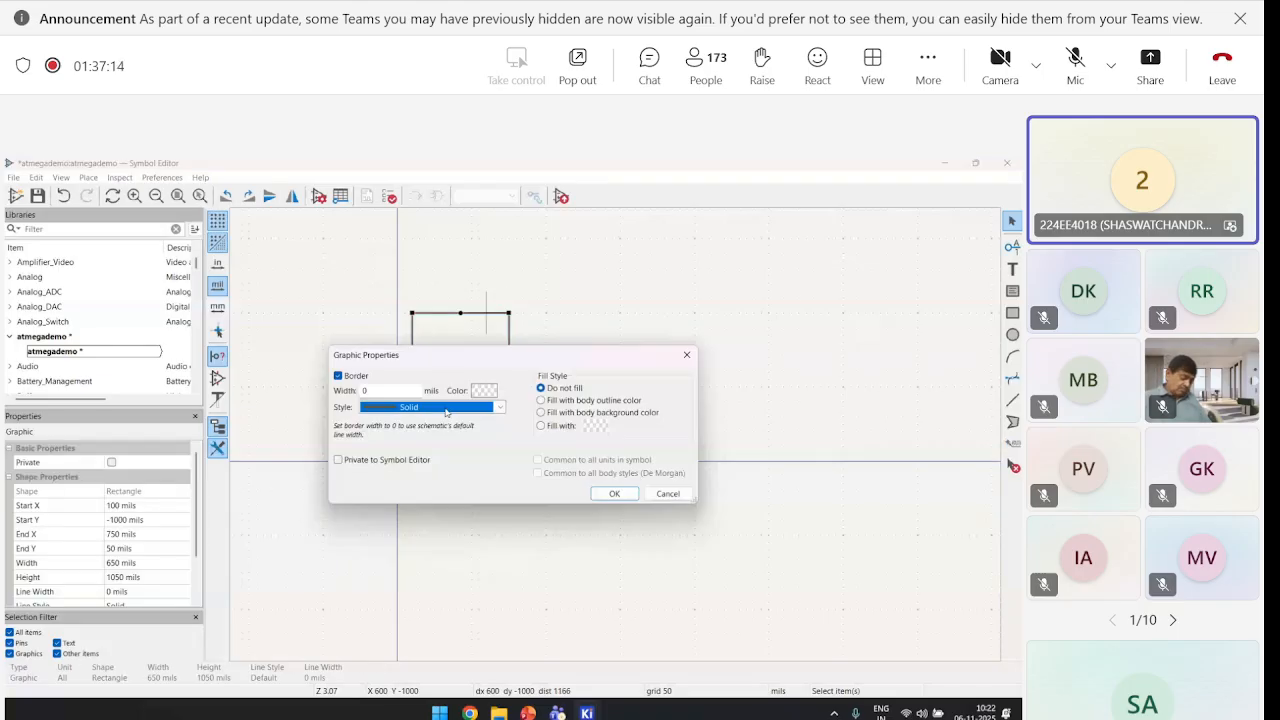
{"action": "left_click", "coordinate": [446, 412]}
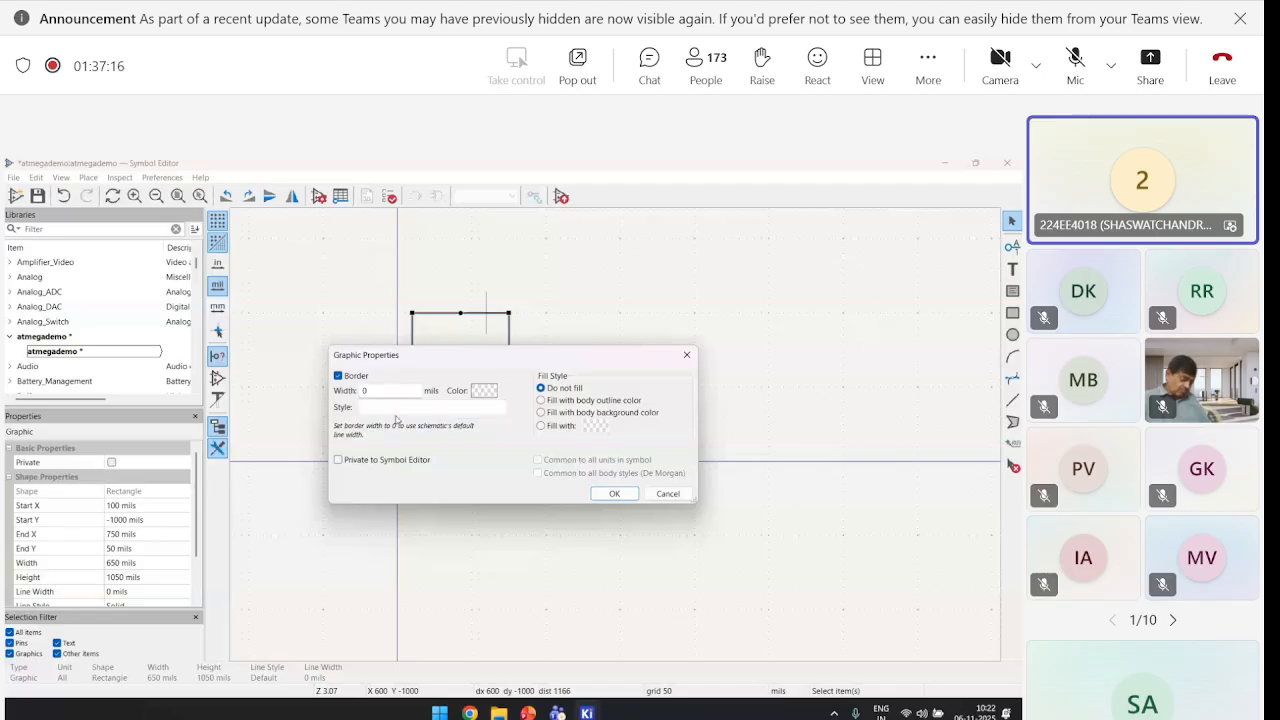
{"action": "left_click", "coordinate": [396, 420]}
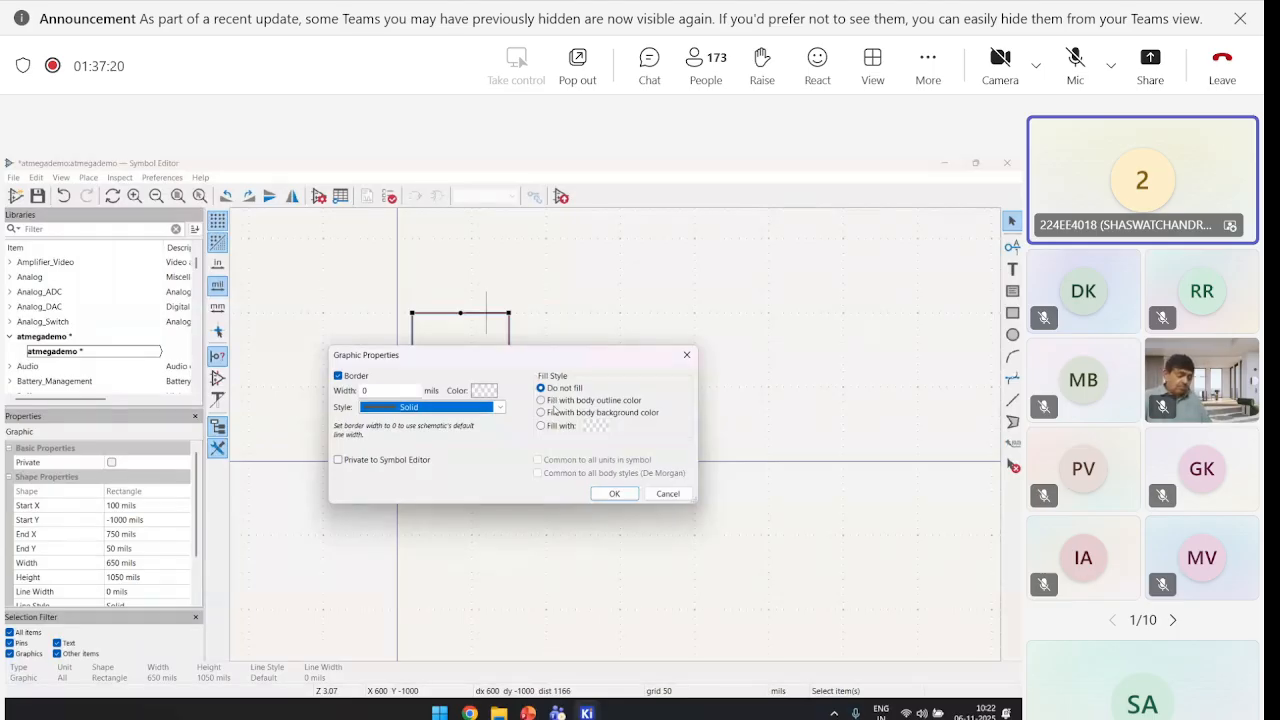
{"action": "left_click", "coordinate": [556, 401]}
{"action": "left_click", "coordinate": [556, 411]}
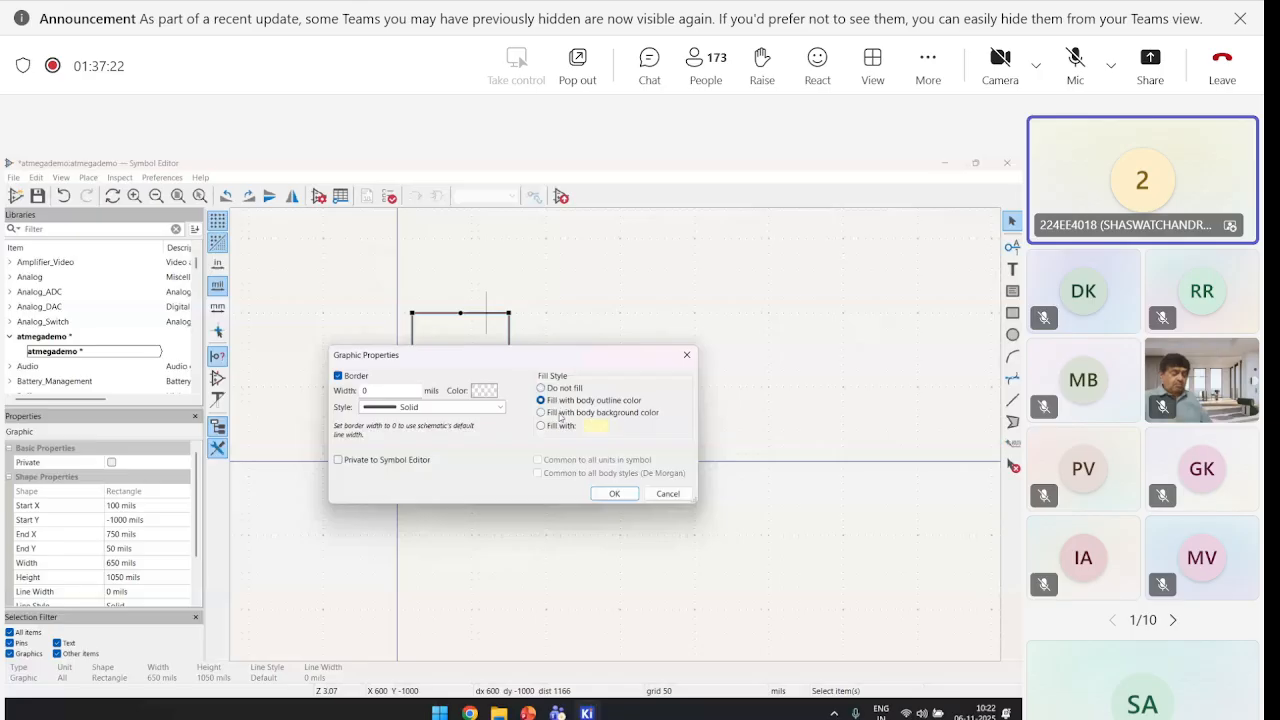
{"action": "left_click", "coordinate": [614, 494]}
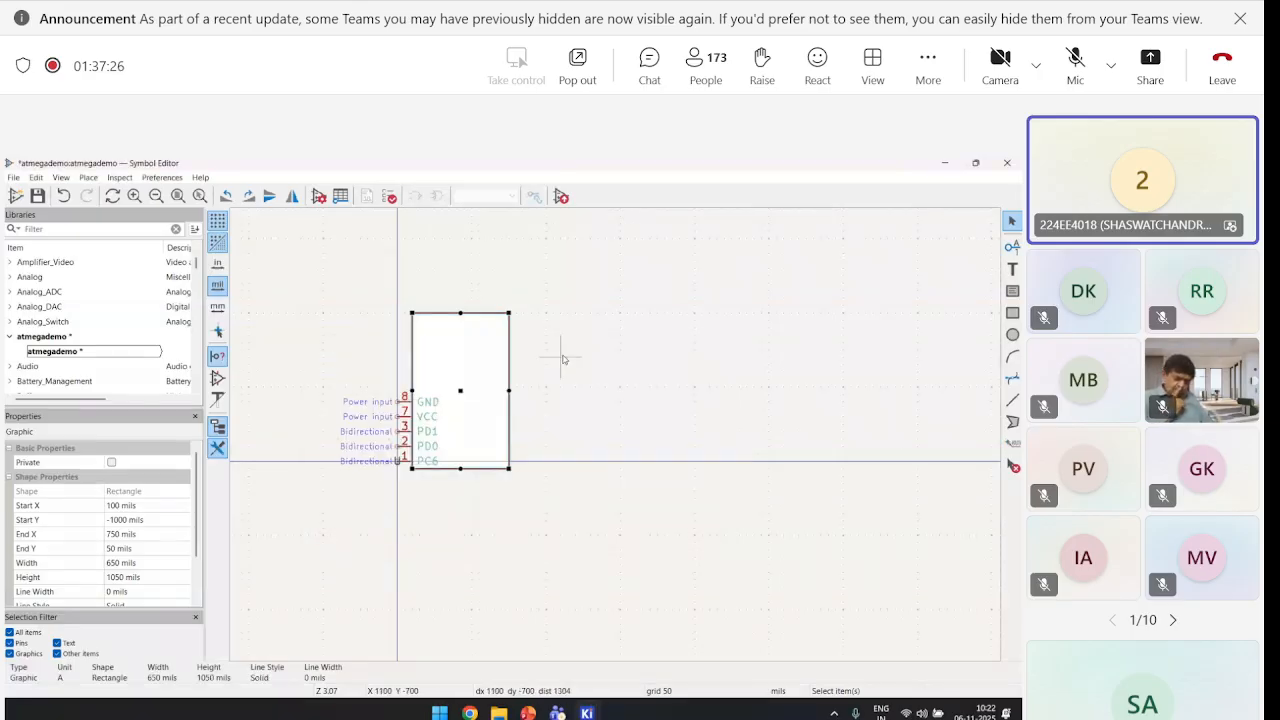
Select the body rectangle together with all its pins and move them up and to the right of the origin
{"action": "left_click", "coordinate": [366, 274]}
{"action": "left_click_drag", "start_coordinate": [366, 274], "coordinate": [556, 540]}
{"action": "left_click_drag", "start_coordinate": [467, 400], "coordinate": [586, 363]}
{"action": "left_click", "coordinate": [673, 399]}
{"action": "scroll", "coordinate": [585, 406], "scroll_direction": "down", "scroll_amount": 2}
{"action": "middle_click_drag", "start_coordinate": [616, 440], "coordinate": [424, 452]}
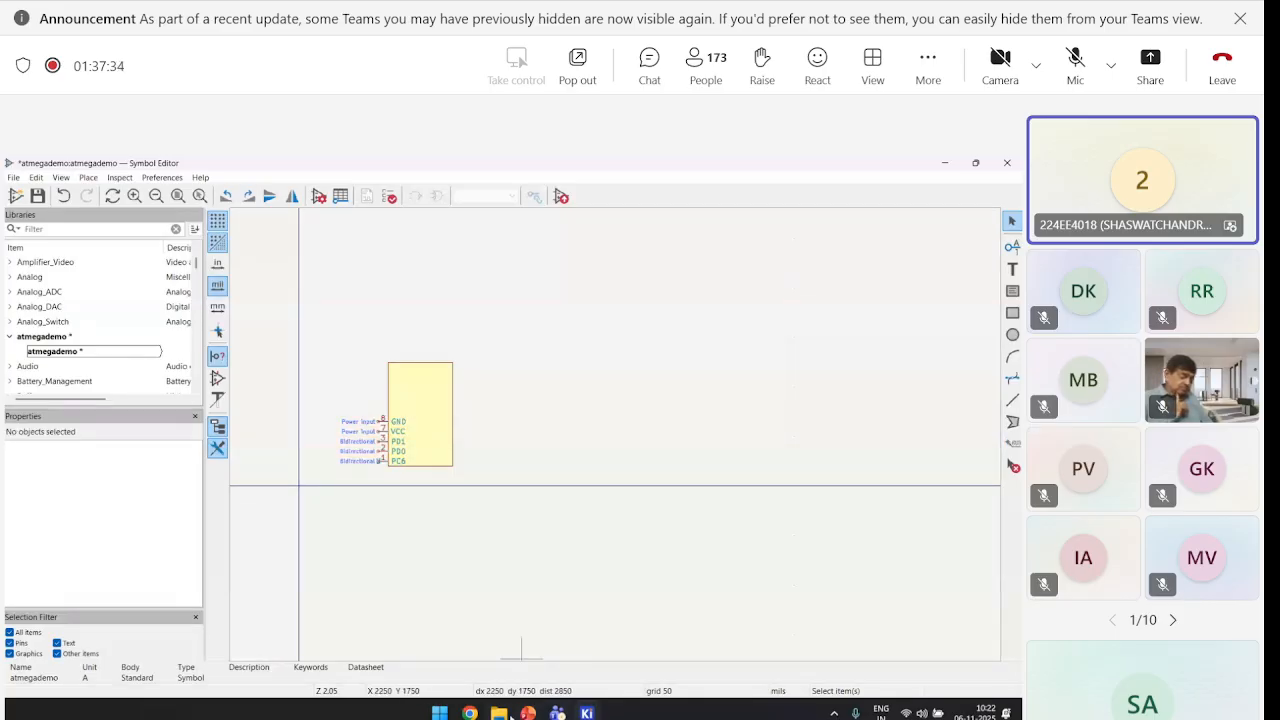
Add the atmegademo symbol to the kicad_demo schematic, placing it in the empty area above and right of the gate driver circuit
{"action": "mouse_move", "coordinate": [503, 713]}
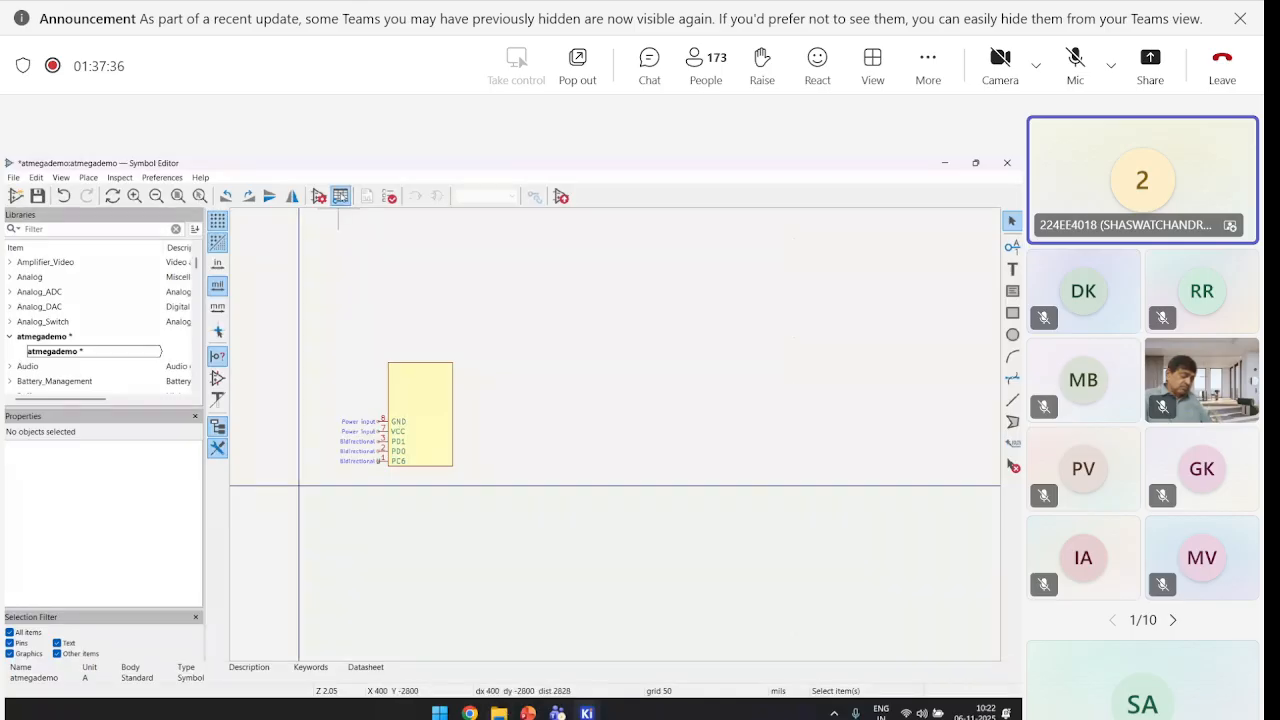
{"action": "left_click", "coordinate": [340, 196]}
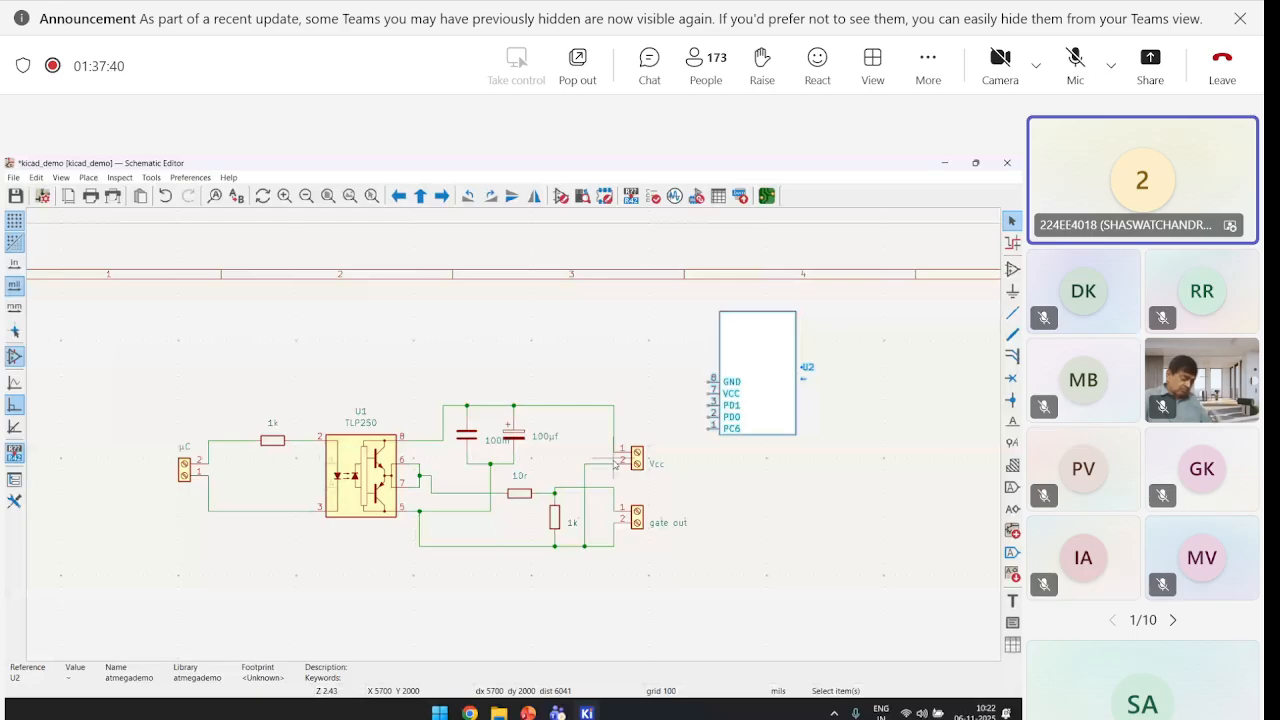
{"action": "left_click", "coordinate": [799, 342]}
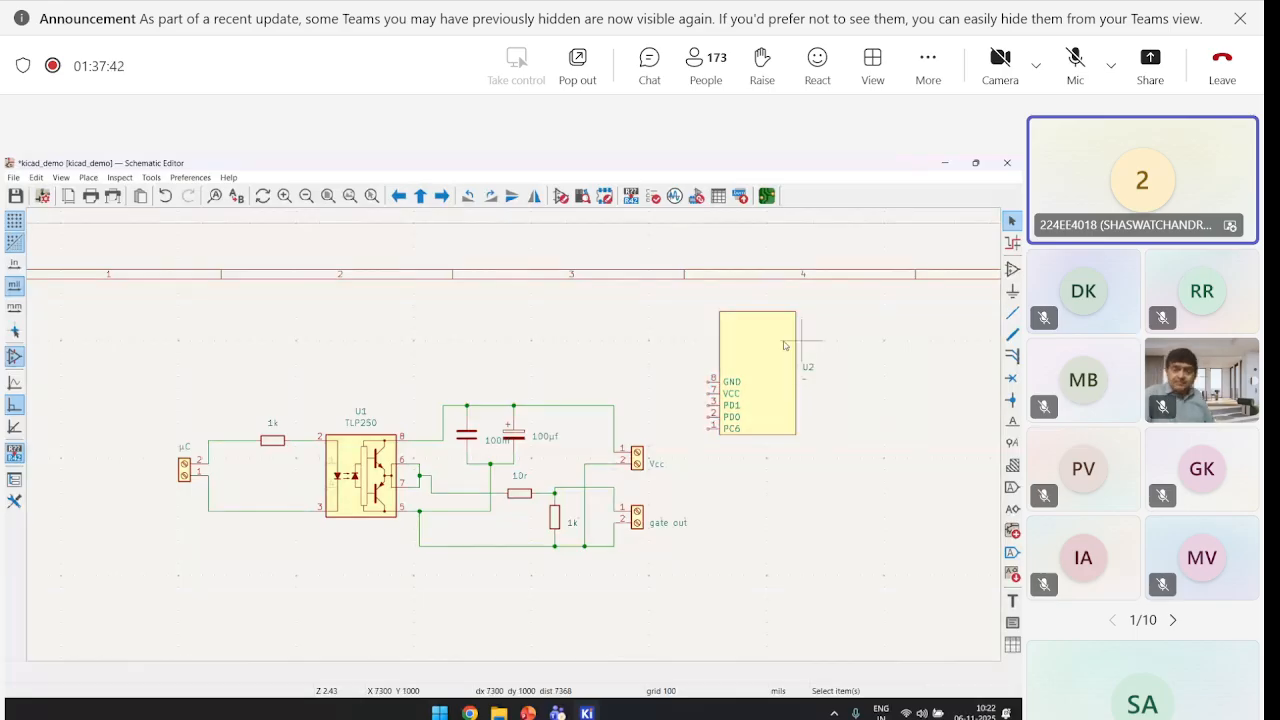
Select the whole atmegademo symbol in the schematic and delete it
{"action": "left_click_drag", "start_coordinate": [676, 285], "coordinate": [849, 466]}
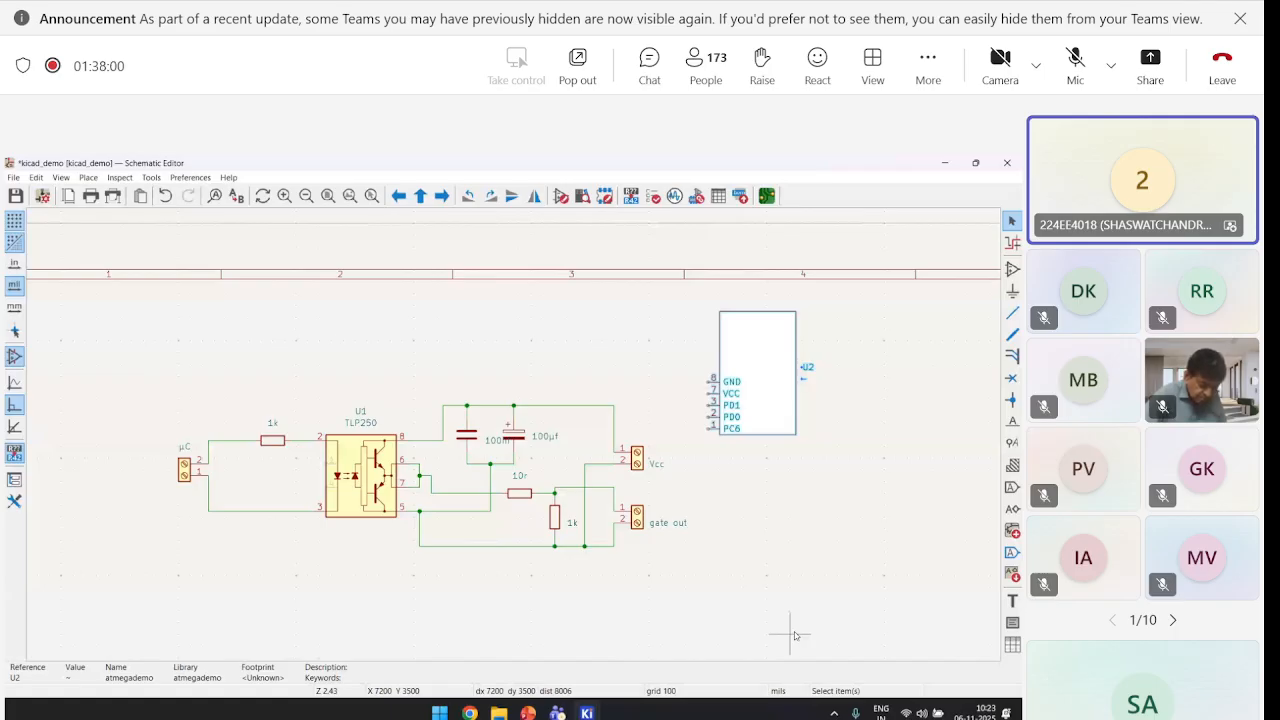
{"action": "key", "text": "Delete"}
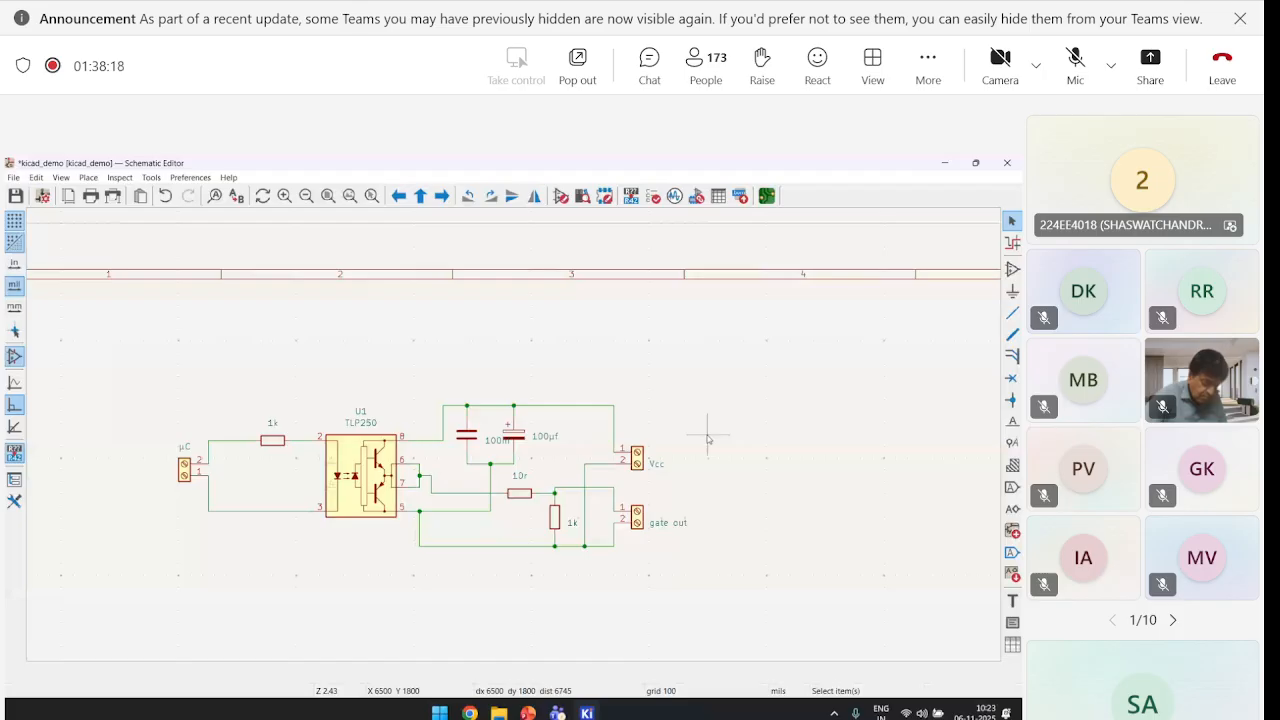
Switch to the ki cad session ppt presentation in PowerPoint and view slide 23 on choosing a global or project library table
{"action": "key", "text": "alt+Tab"}
{"action": "left_click", "coordinate": [58, 549]}
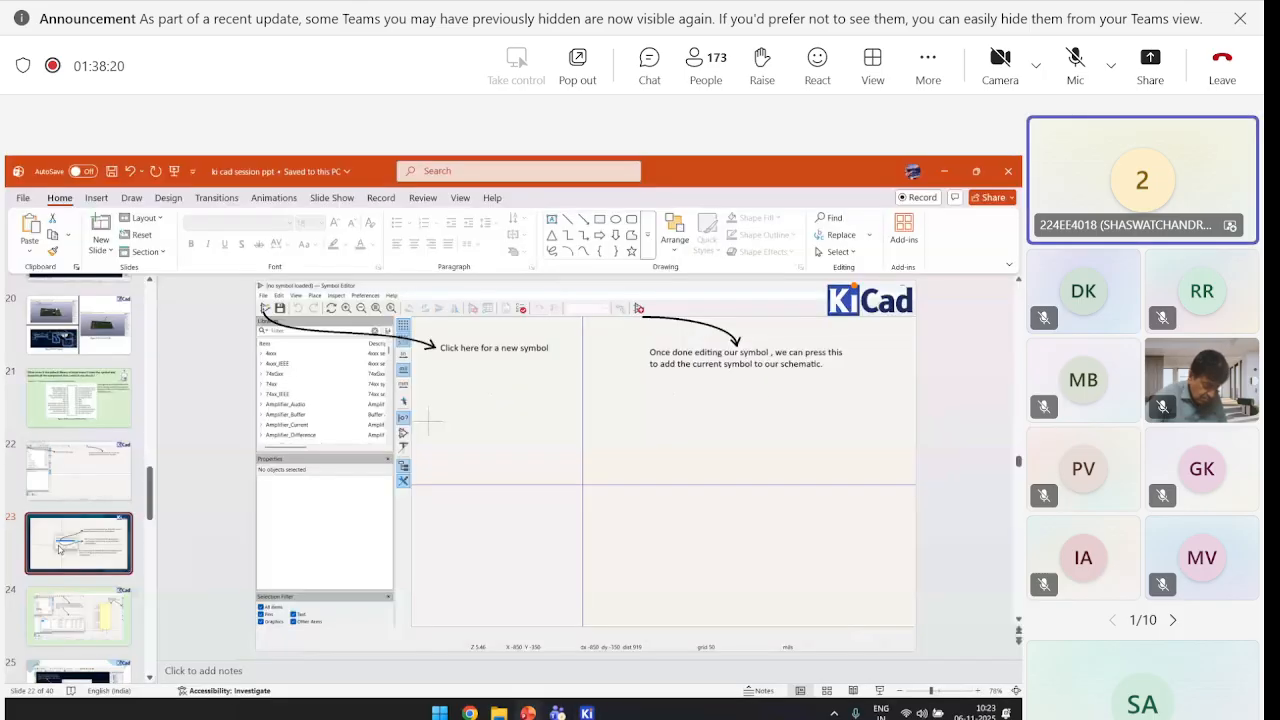
{"action": "scroll", "coordinate": [97, 523], "scroll_direction": "down", "scroll_amount": 2}
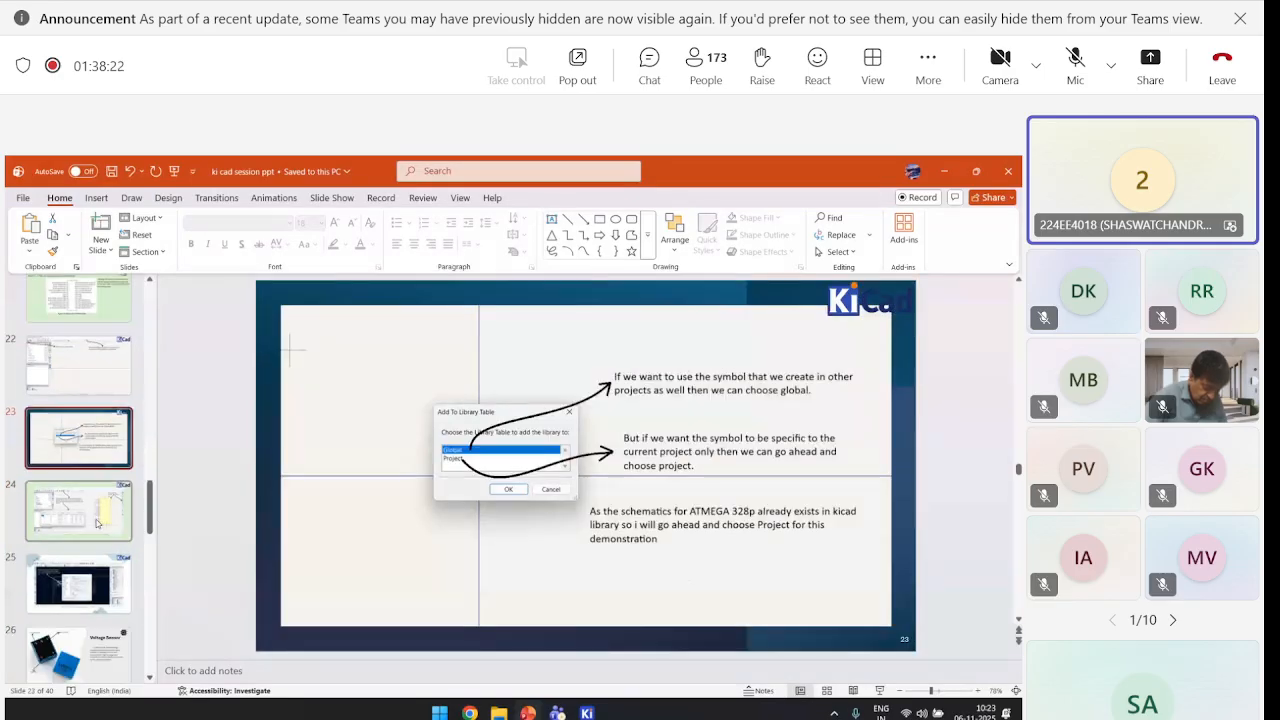